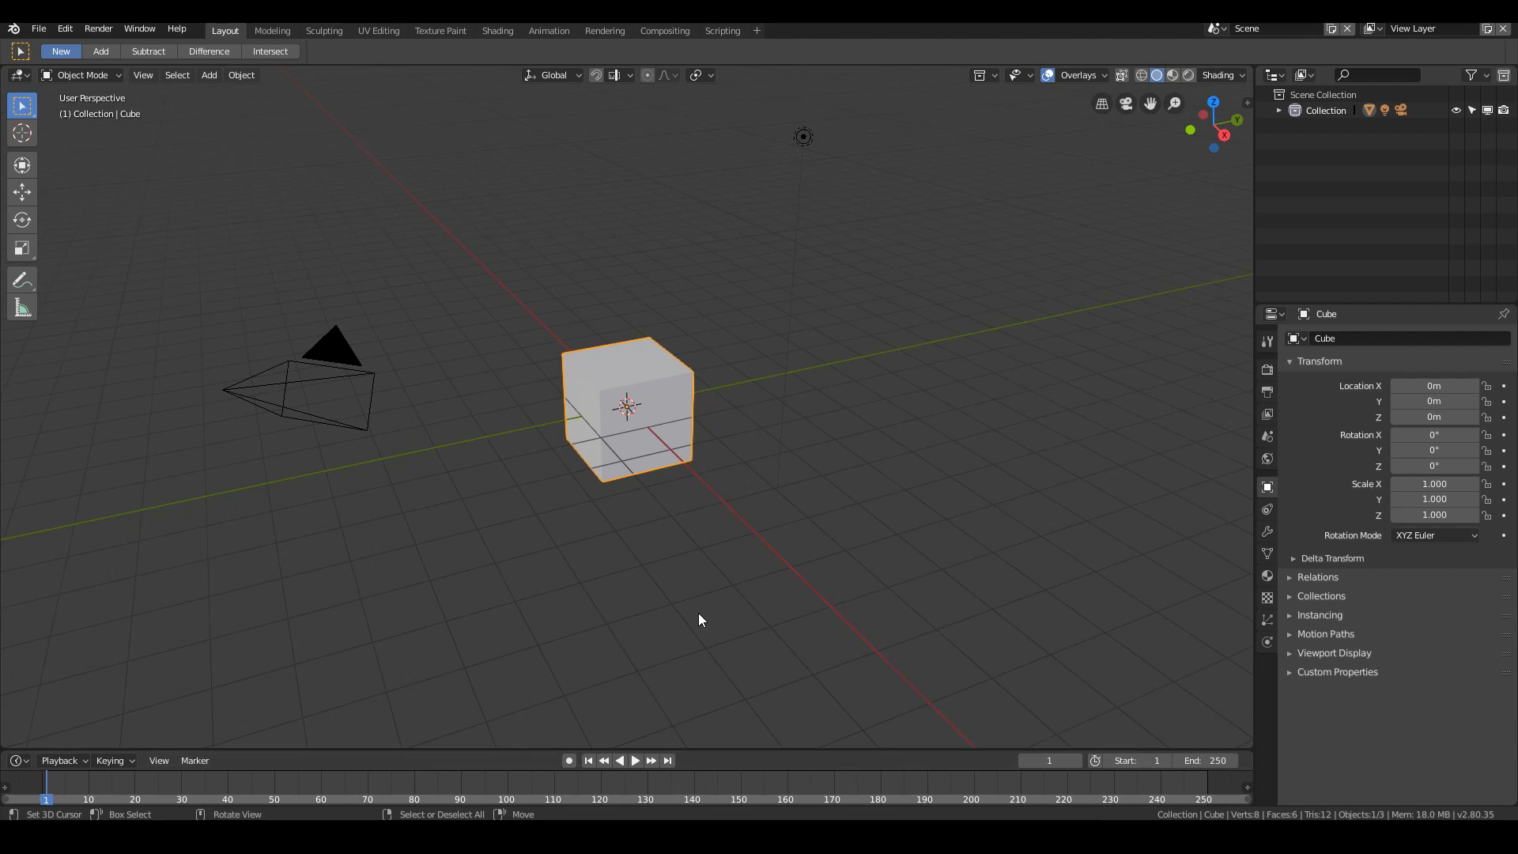
Step: Rename the current scene as Video Footage
{"action": "left_click", "coordinate": [1257, 30]}
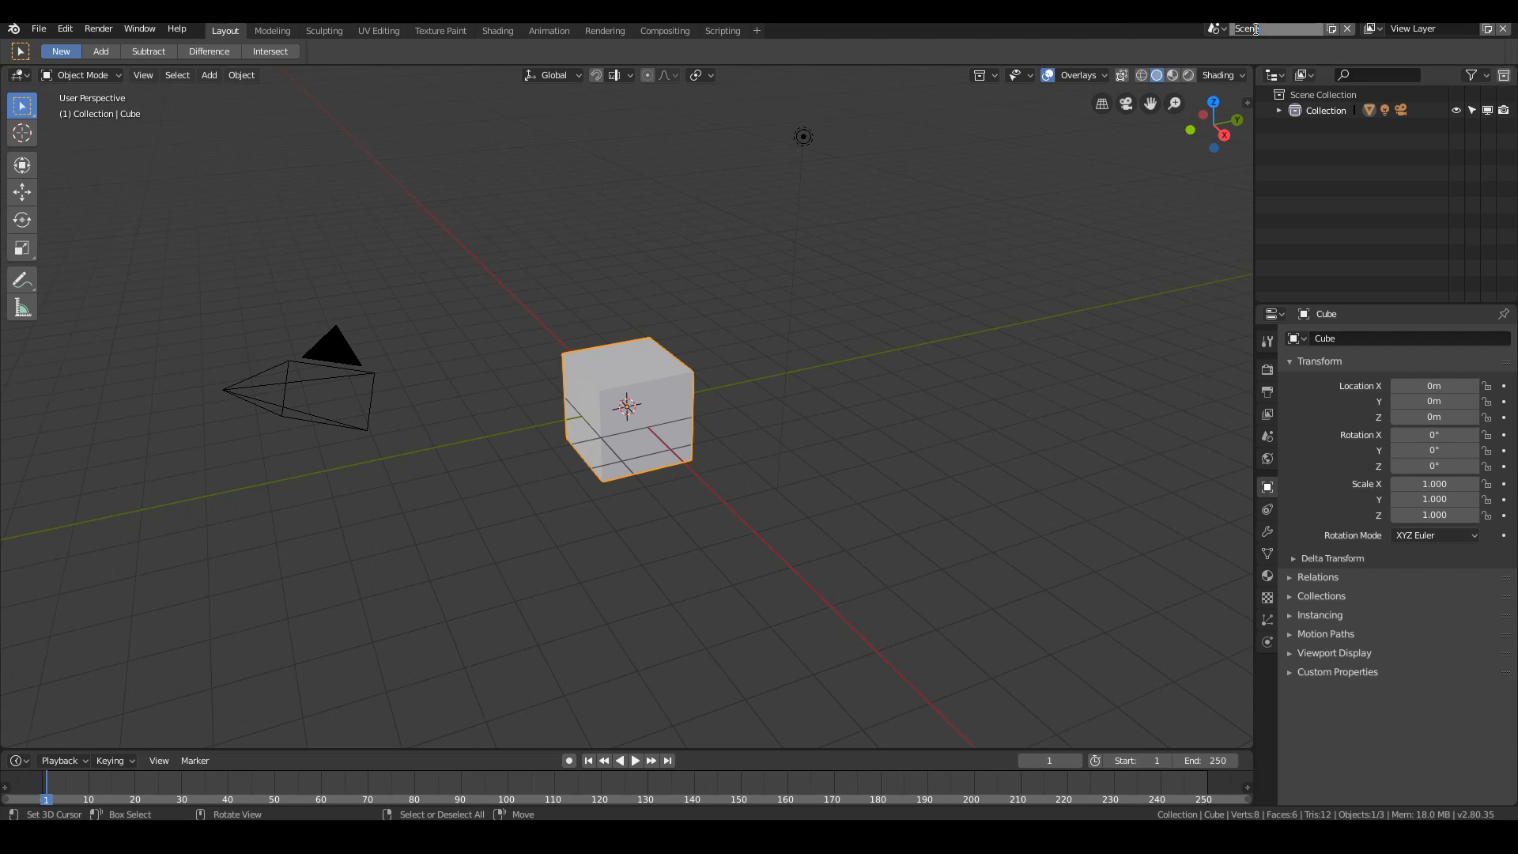
{"action": "type", "text": "Video Footage"}
{"action": "key", "text": "Return"}
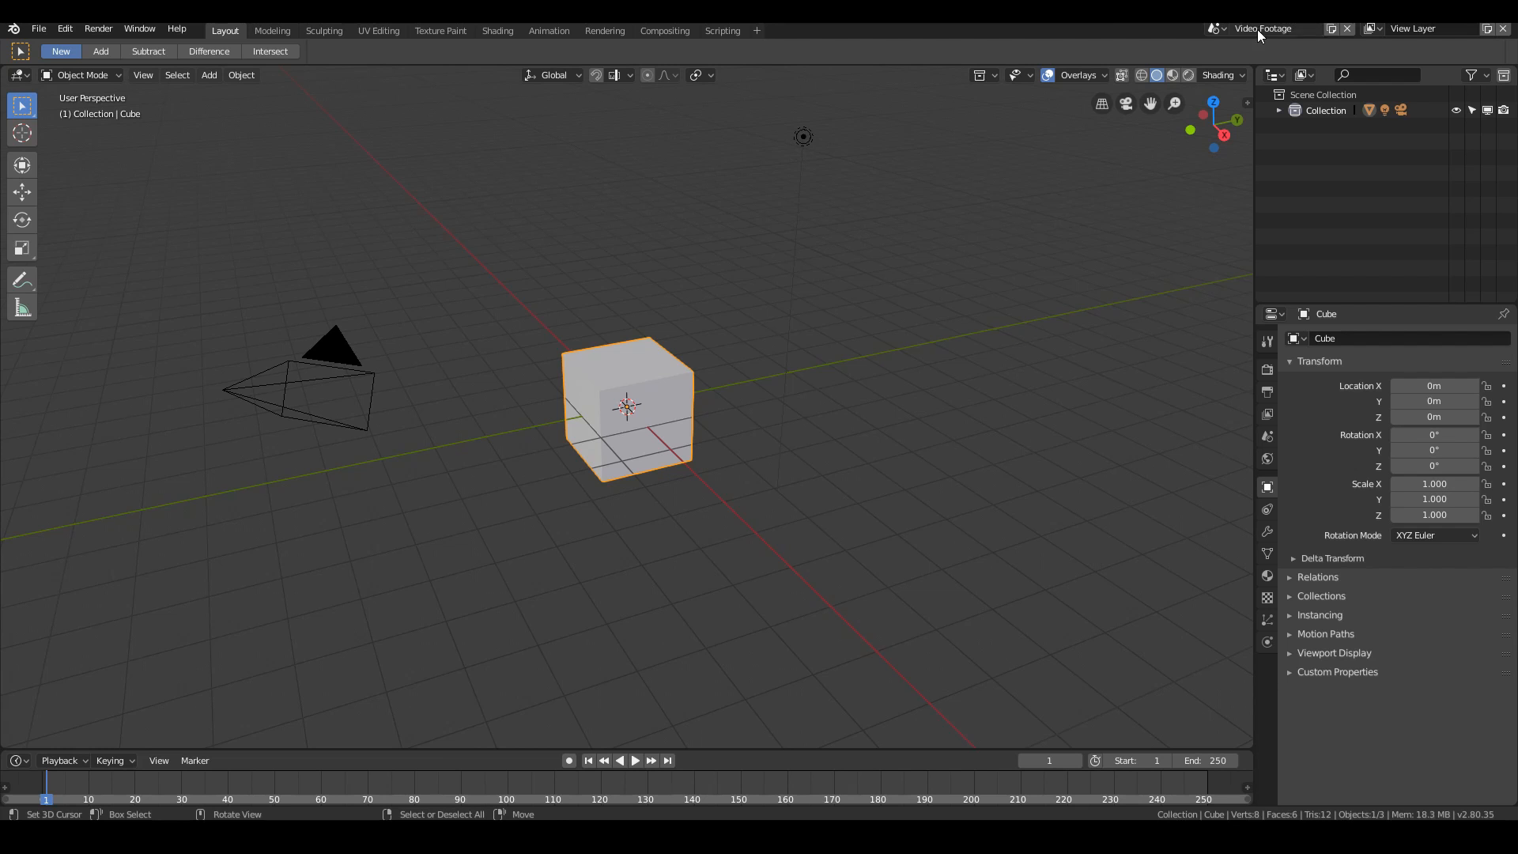
Step: Add a new empty scene and name it Overlays
{"action": "left_click", "coordinate": [1331, 29]}
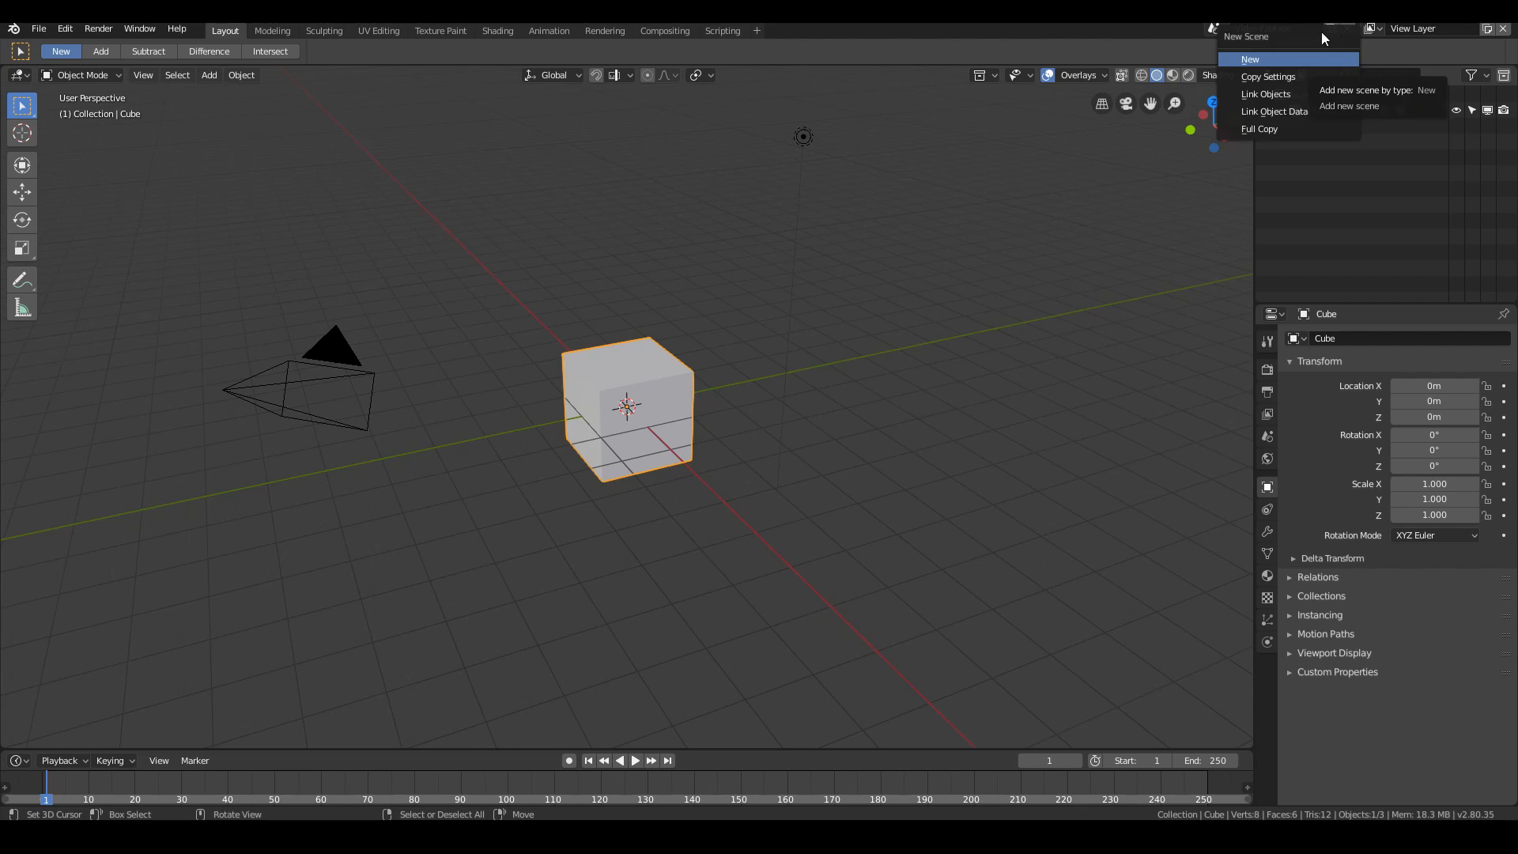
{"action": "left_click", "coordinate": [1257, 64]}
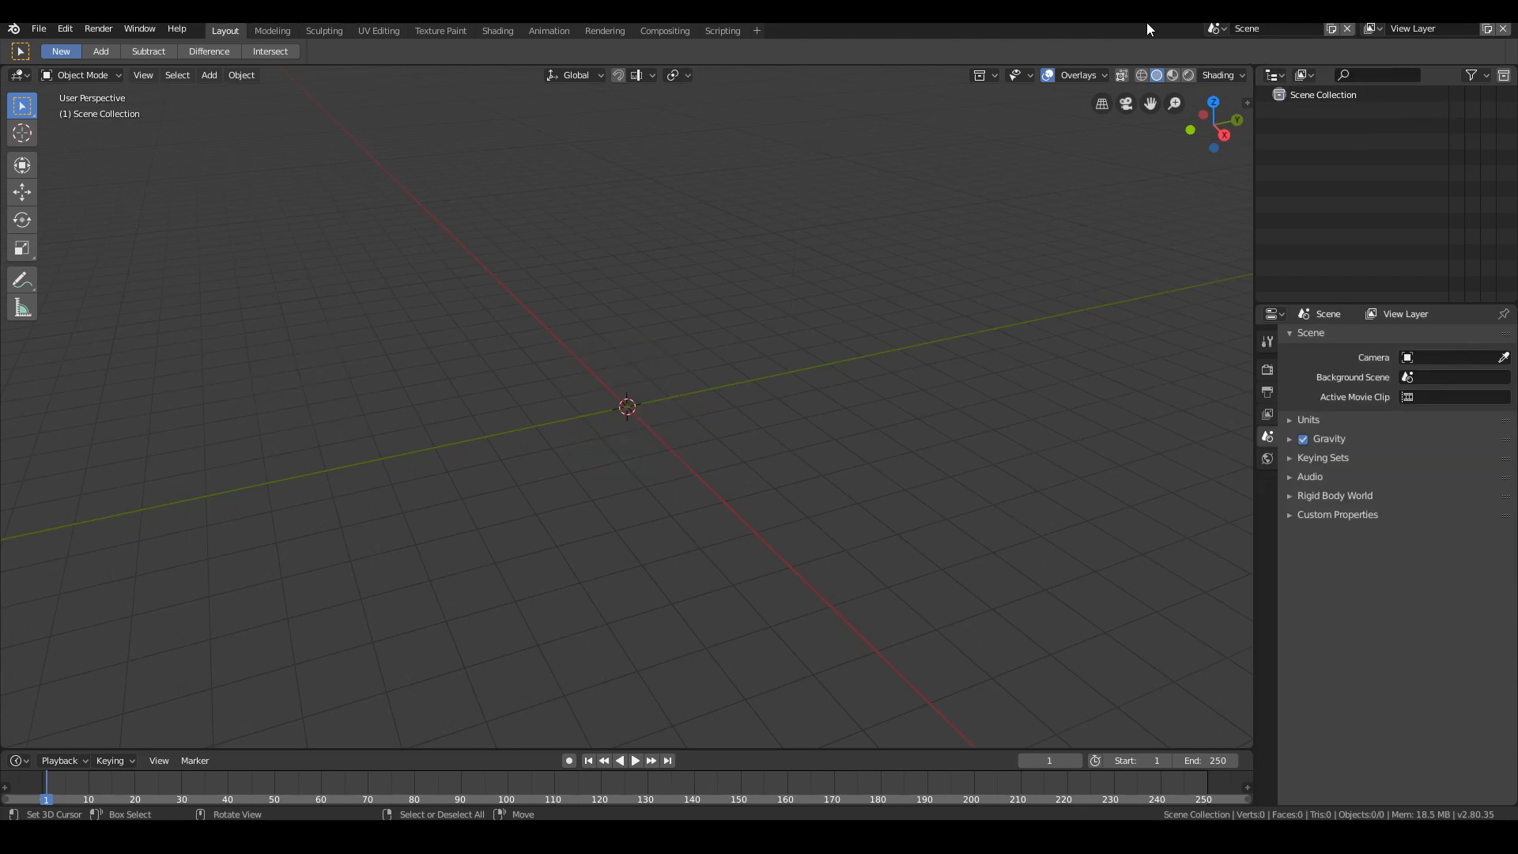
{"action": "left_click", "coordinate": [1262, 28]}
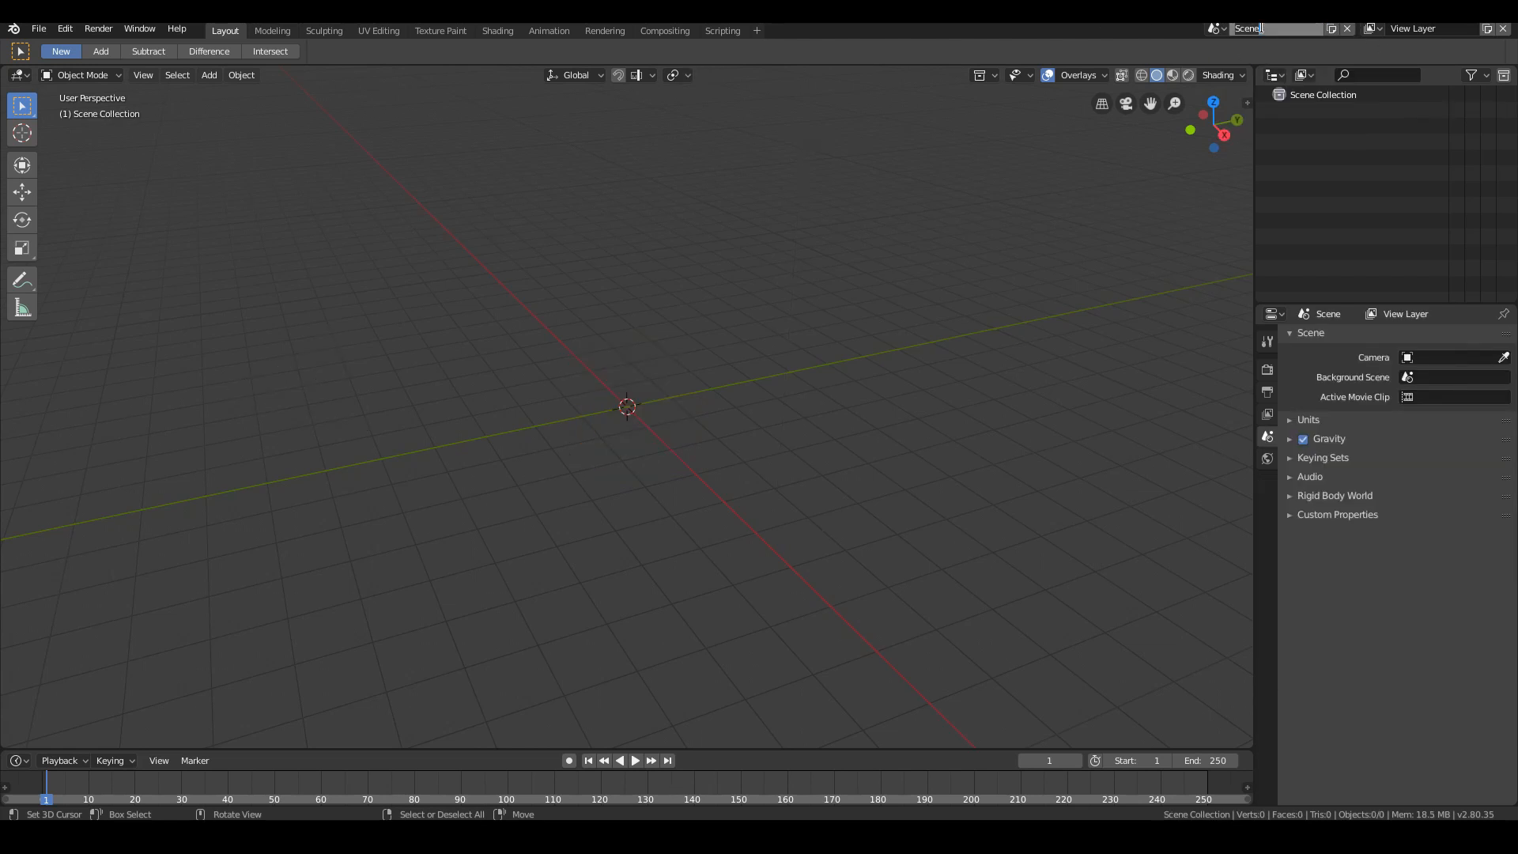
{"action": "type", "text": "Overlays"}
{"action": "key", "text": "Return"}
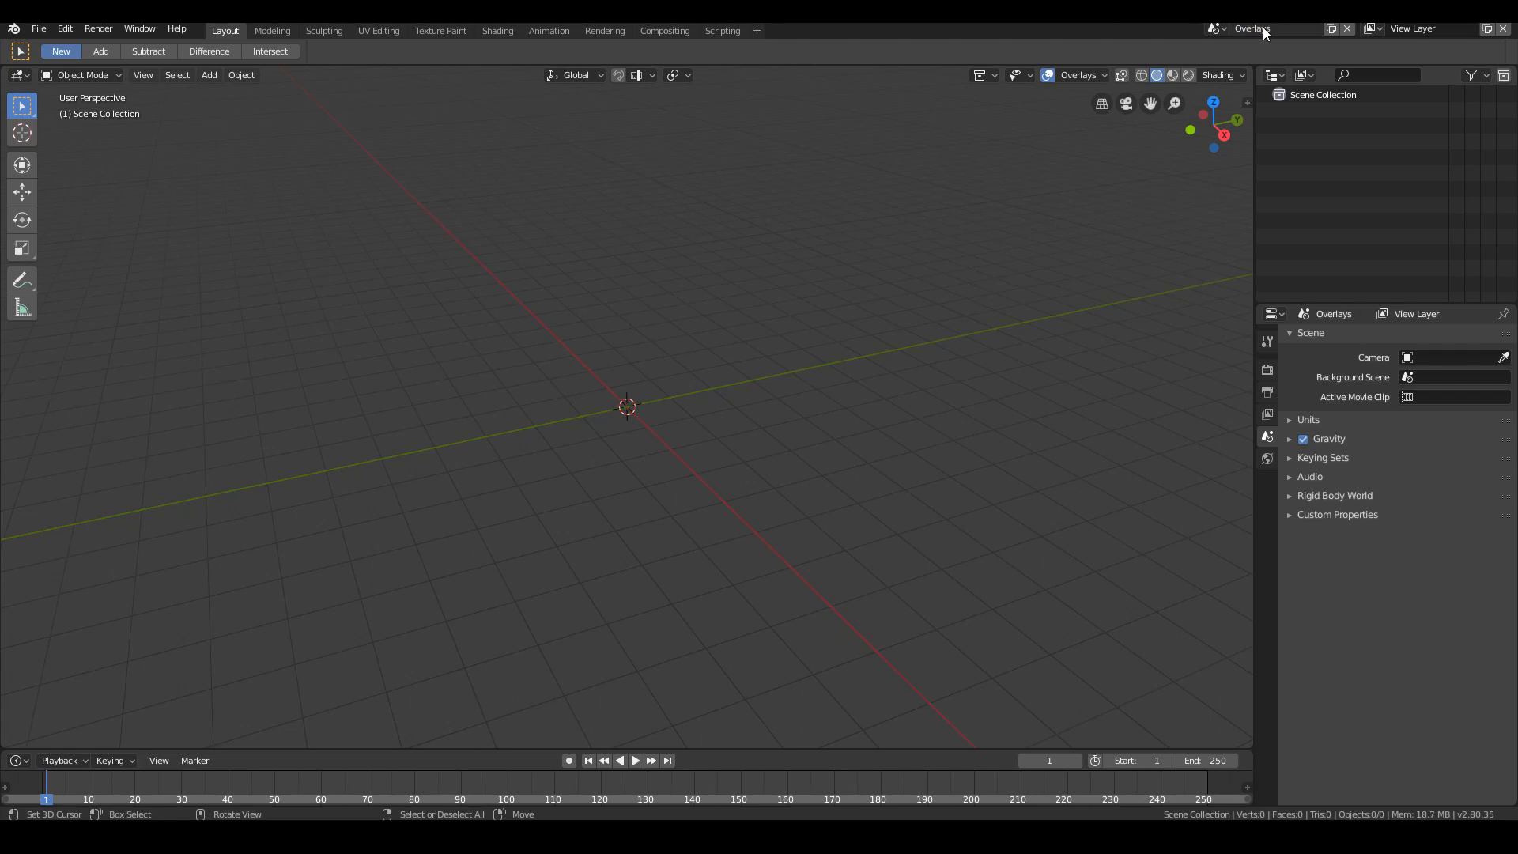
Step: Switch back and forth between the Video Footage and Overlays scenes, ending with Video Footage active
{"action": "left_click", "coordinate": [1215, 31]}
{"action": "left_click", "coordinate": [1226, 65]}
{"action": "left_click", "coordinate": [1215, 29]}
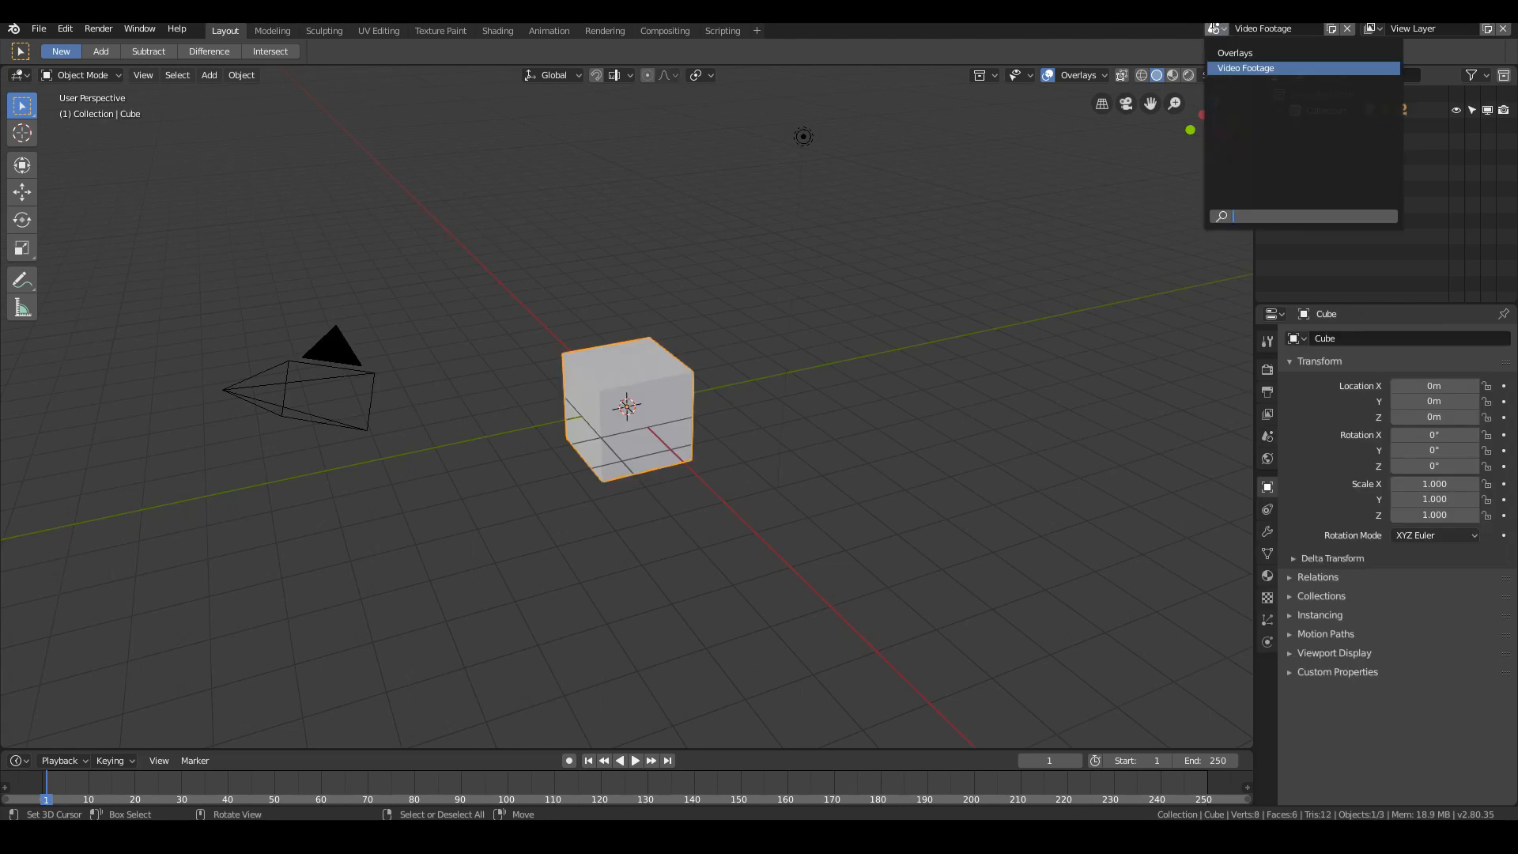
{"action": "left_click", "coordinate": [1234, 53]}
{"action": "left_click", "coordinate": [1215, 29]}
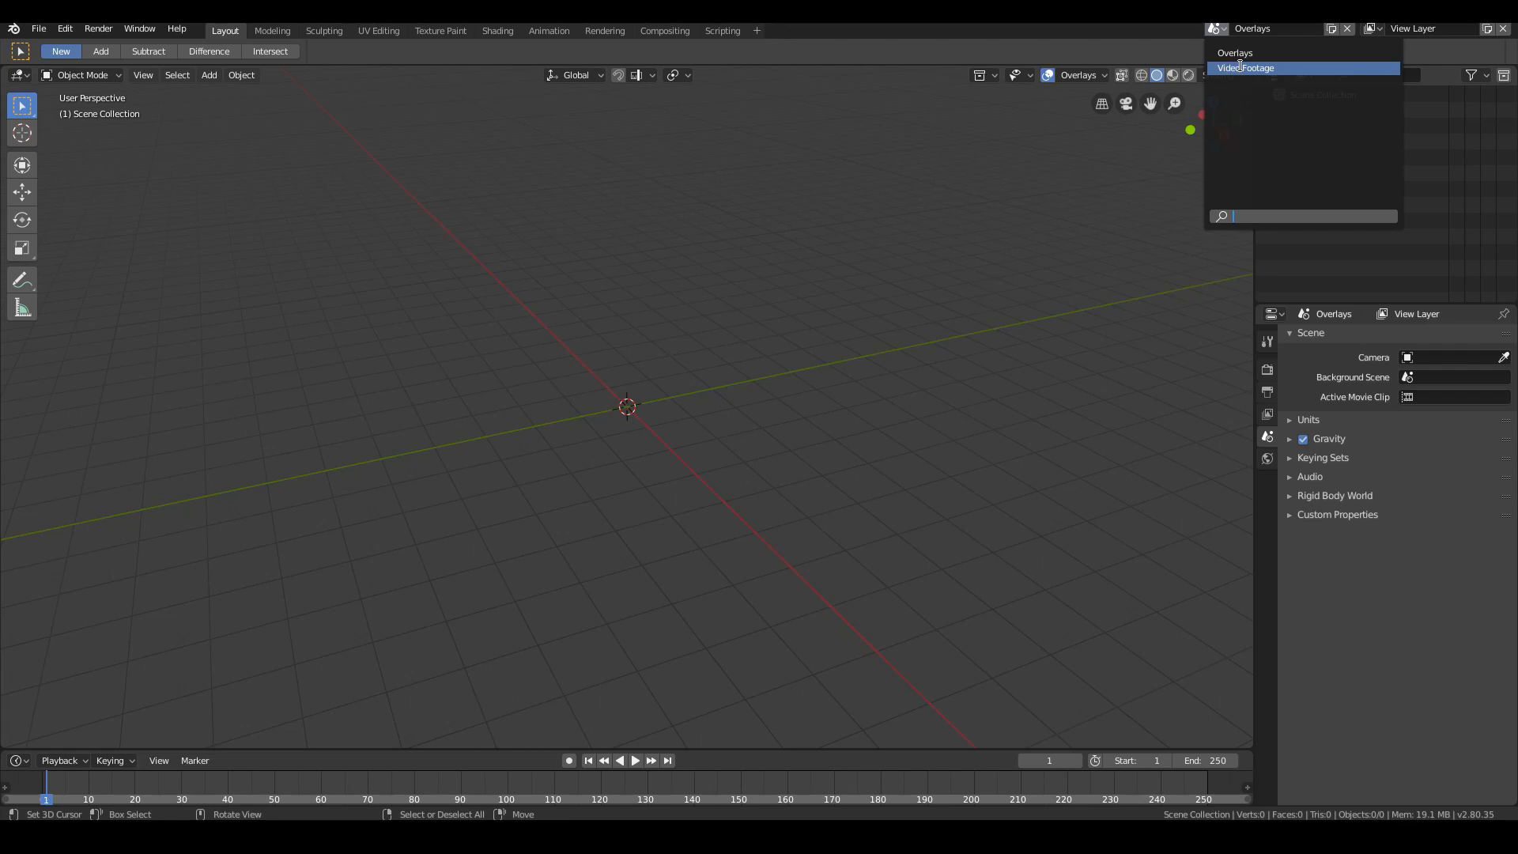
{"action": "left_click", "coordinate": [1241, 68]}
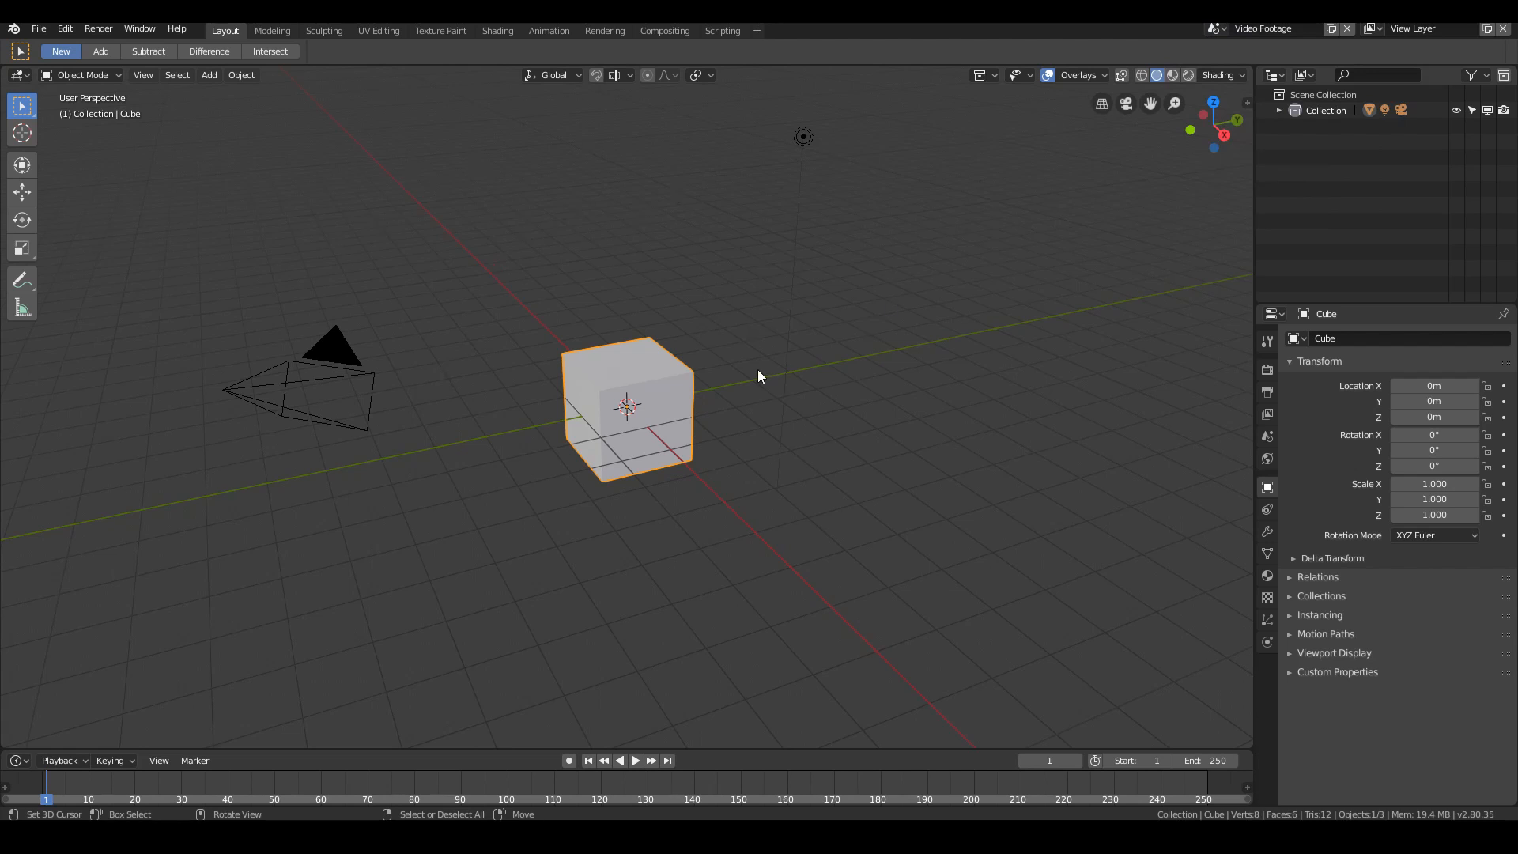
Step: Add a Video Editing workspace and load the movie Uyir_Youtube.mp4 into its sequencer
{"action": "left_click", "coordinate": [759, 29]}
{"action": "mouse_move", "coordinate": [734, 124]}
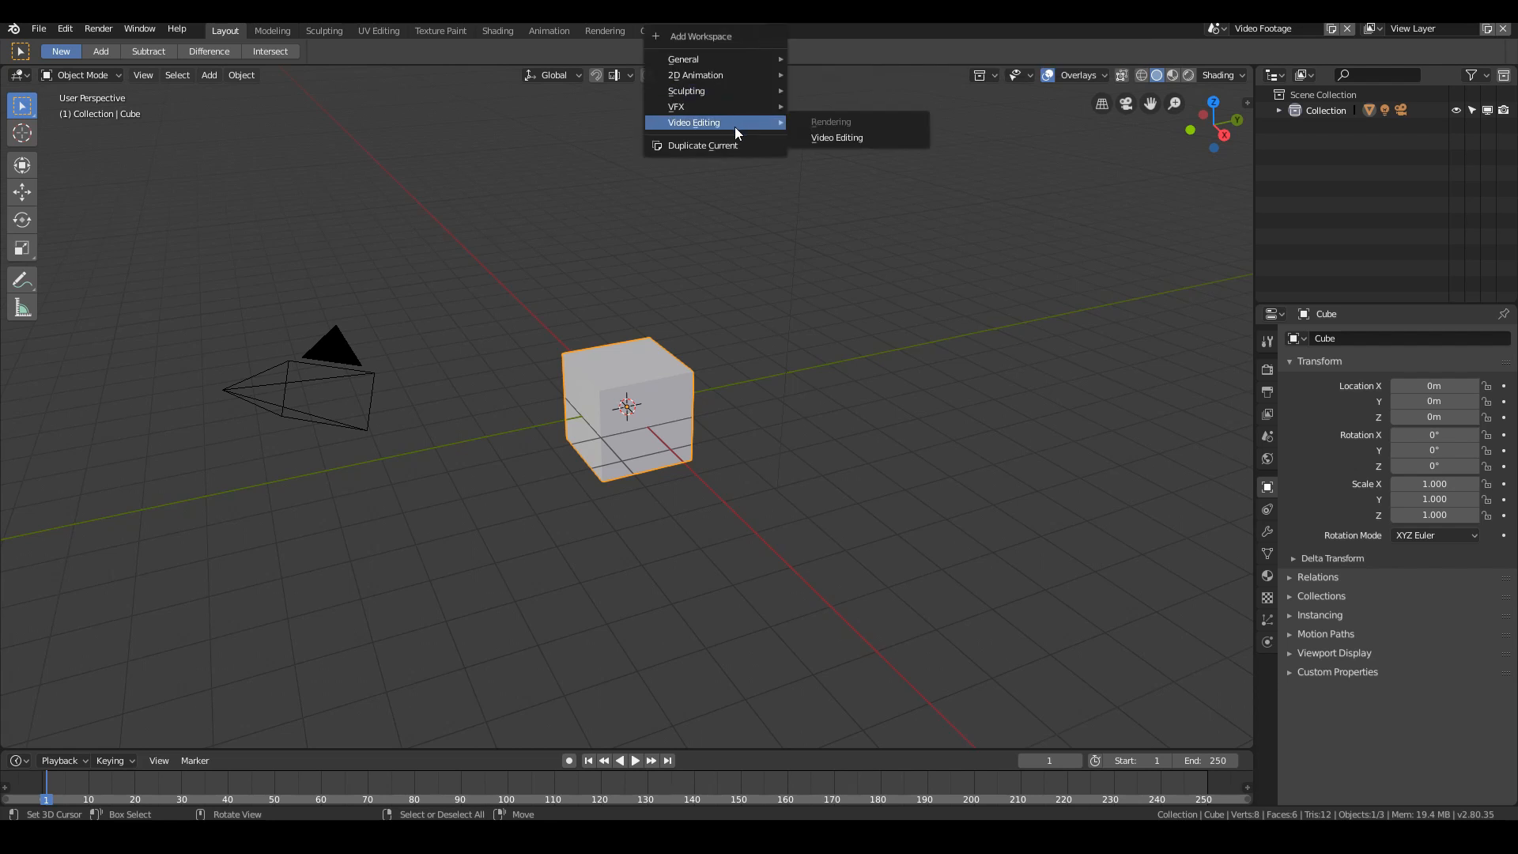
{"action": "left_click", "coordinate": [857, 137]}
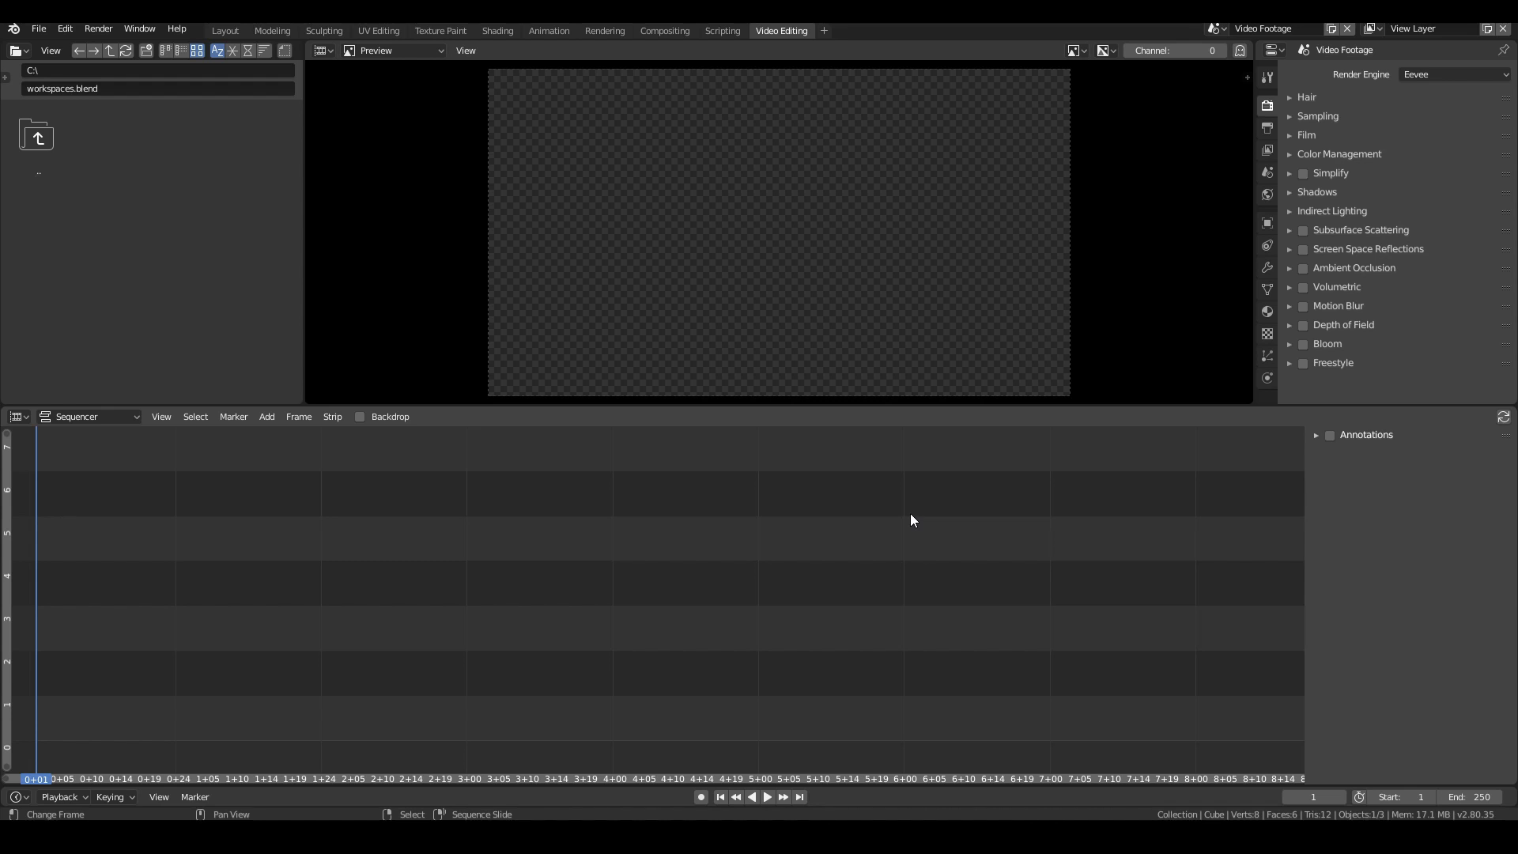
{"action": "left_click", "coordinate": [268, 423]}
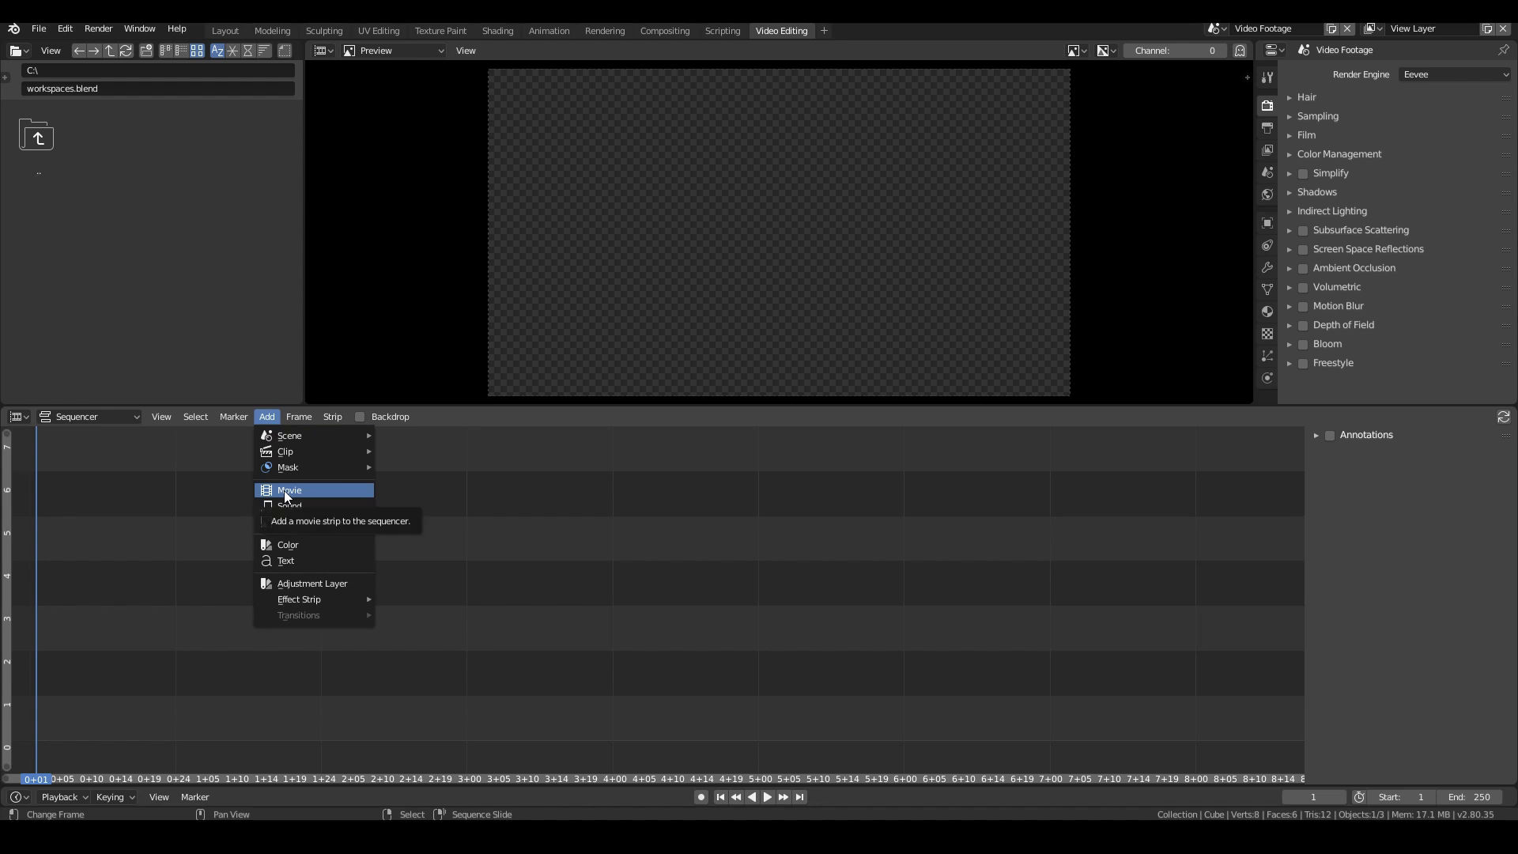
{"action": "left_click", "coordinate": [289, 491]}
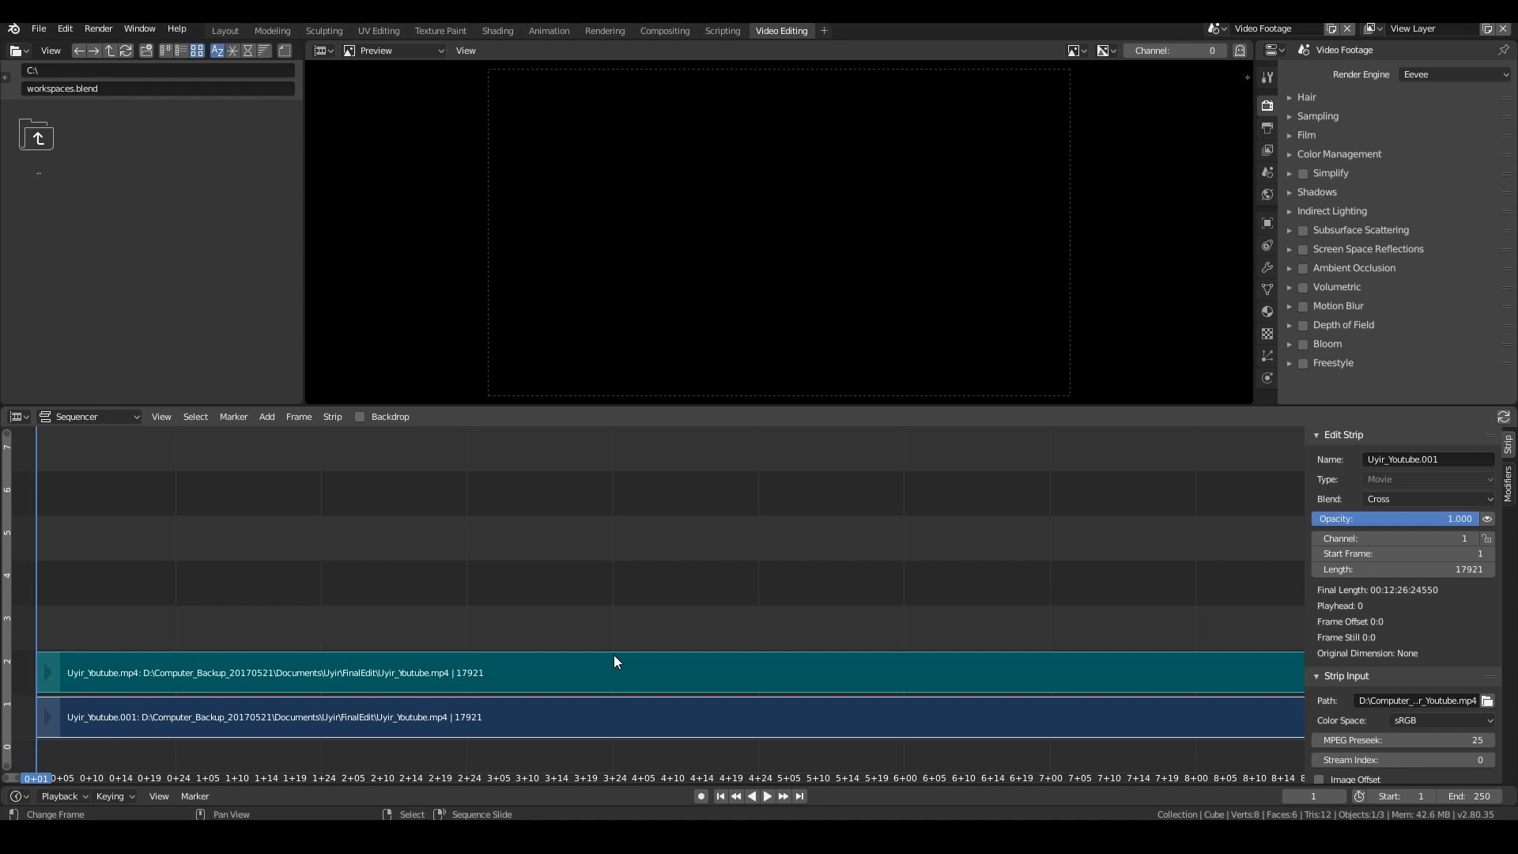
Step: Slide the movie and sound strips back to start at about frame -5526, with the movie on channel 2 and the sound on channel 3
{"action": "scroll", "coordinate": [614, 653], "scroll_direction": "down", "scroll_amount": 12}
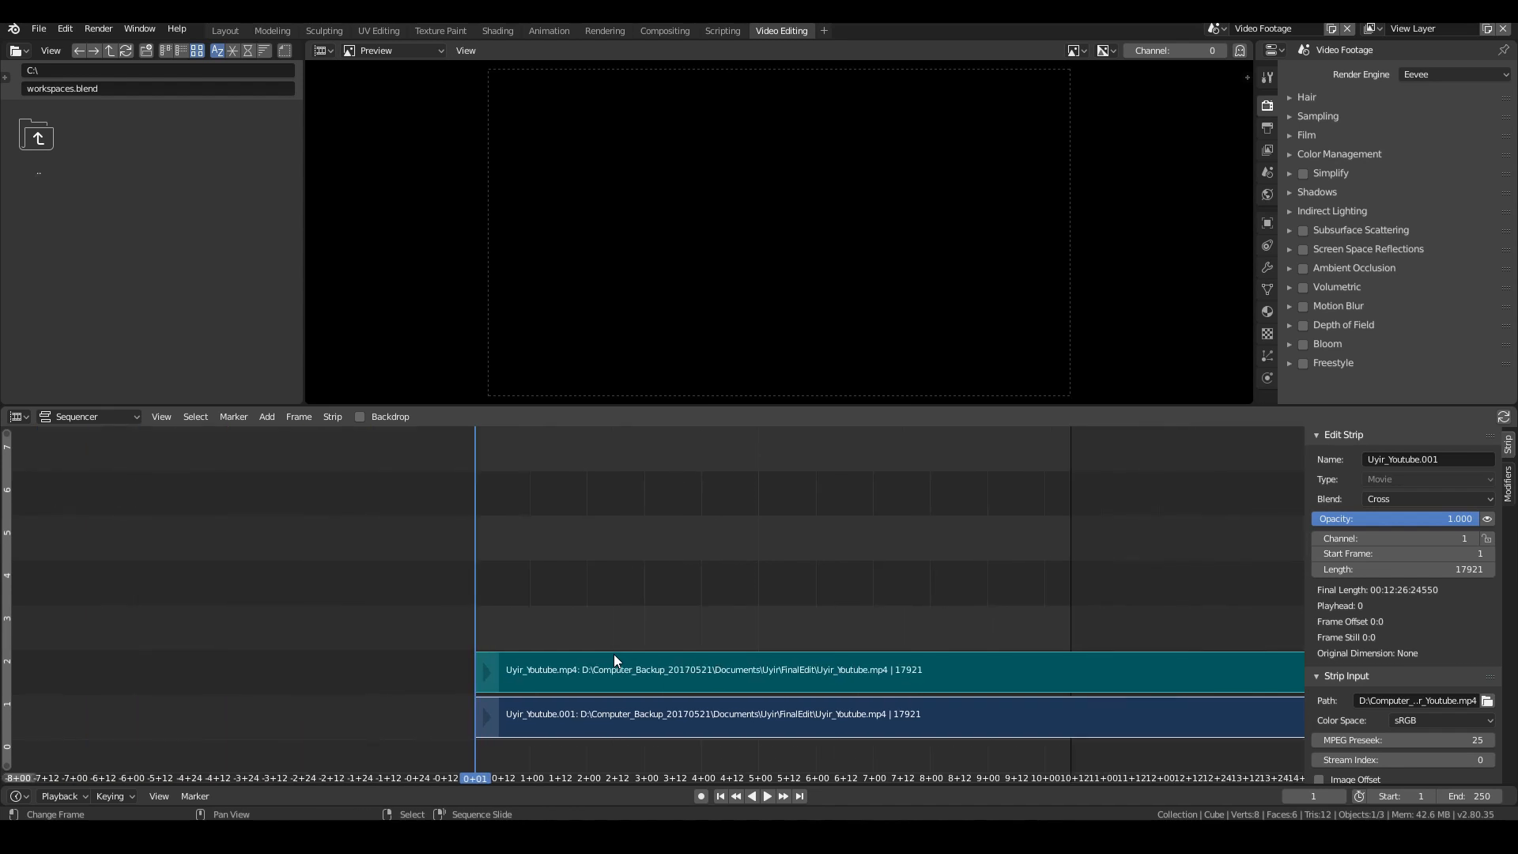
{"action": "scroll", "coordinate": [905, 609], "scroll_direction": "down", "scroll_amount": 1}
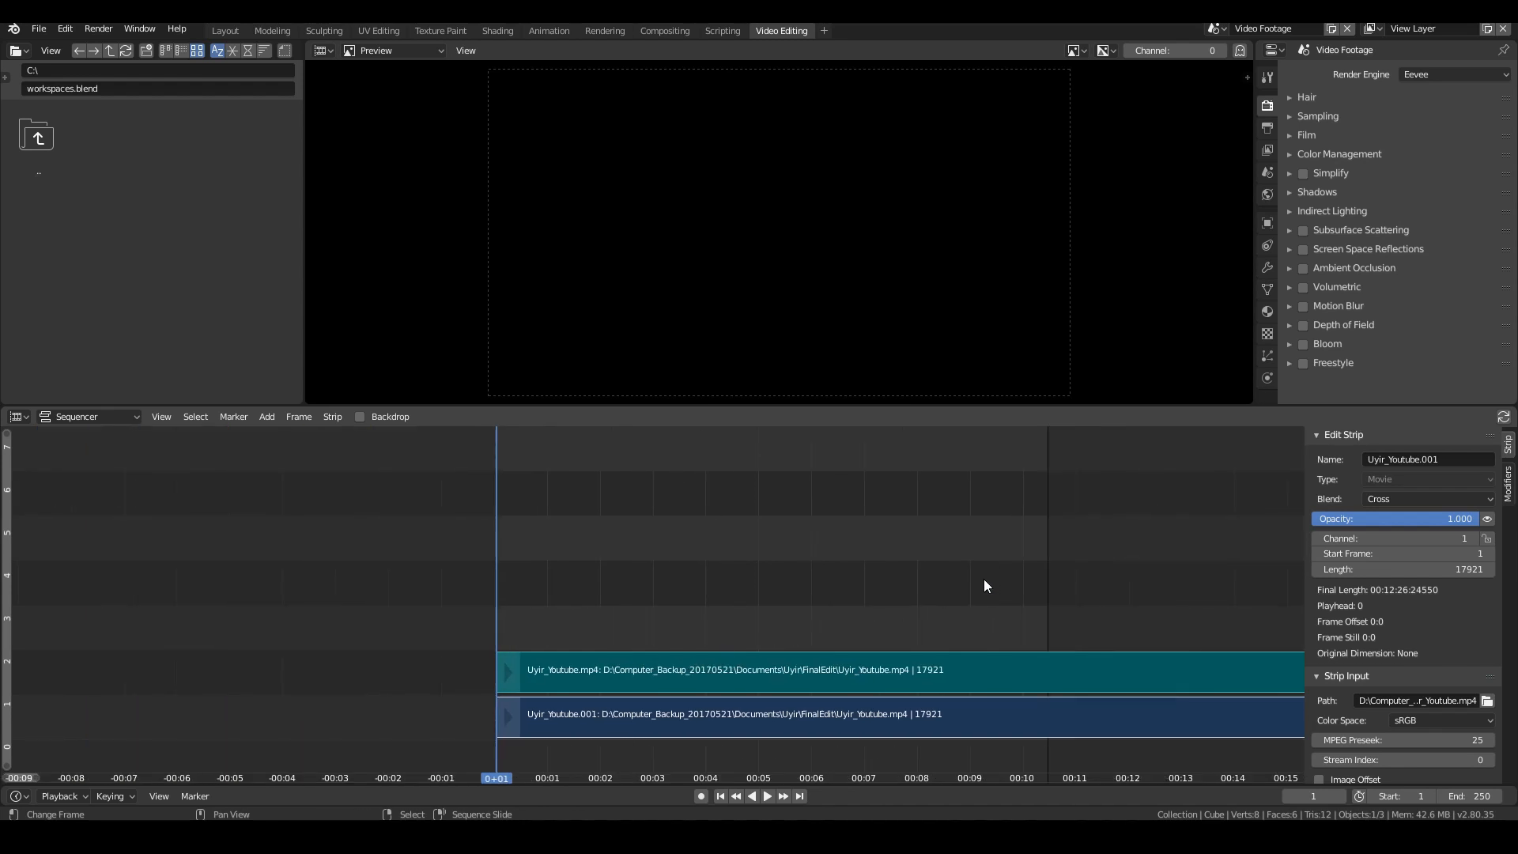
{"action": "scroll", "coordinate": [984, 581], "scroll_direction": "up", "scroll_amount": 4}
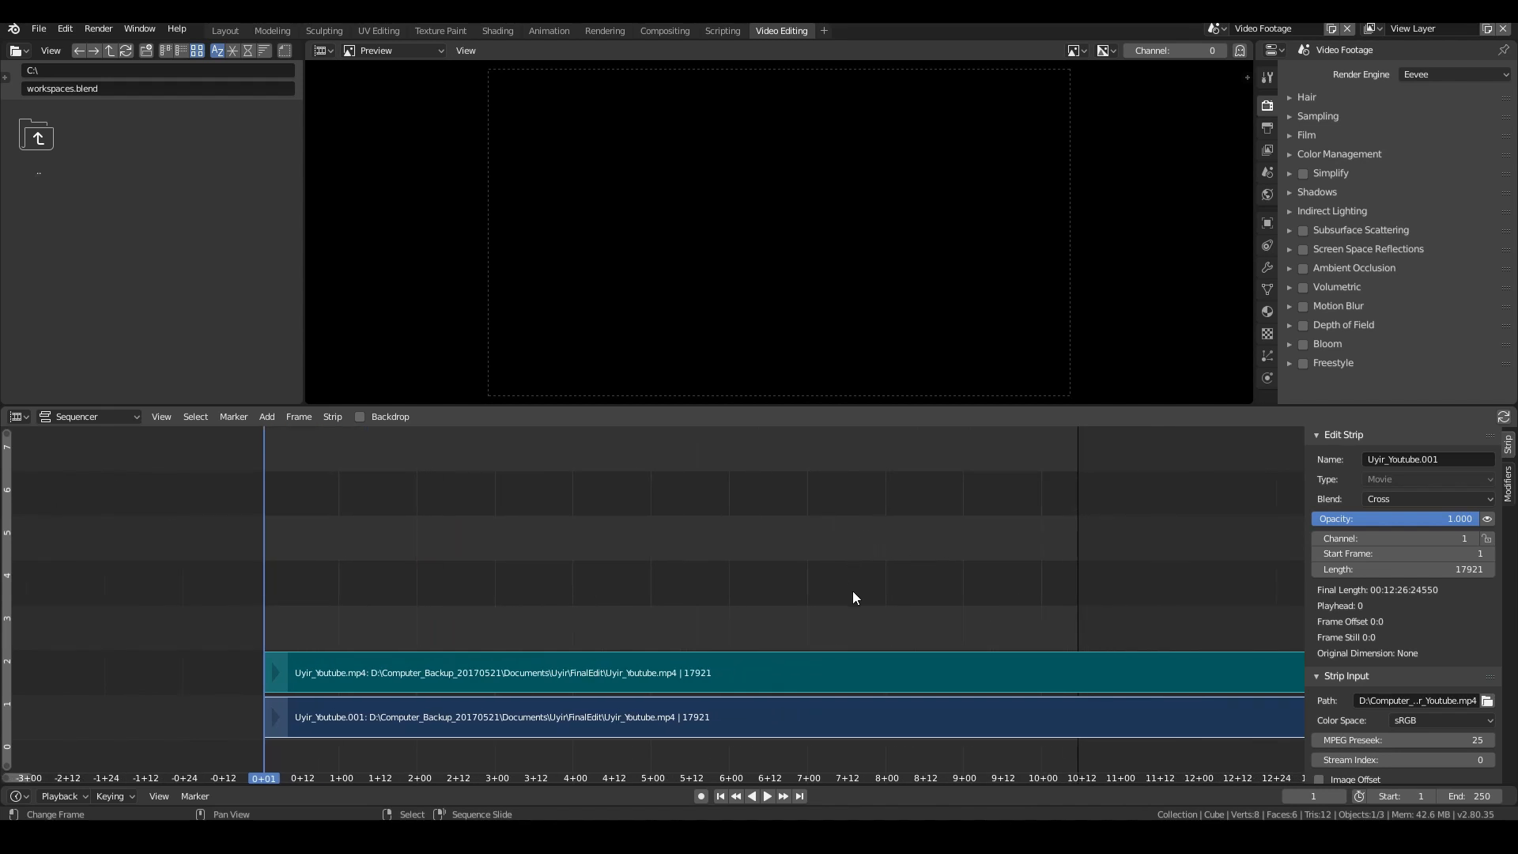
{"action": "scroll", "coordinate": [853, 591], "scroll_direction": "down", "scroll_amount": 4}
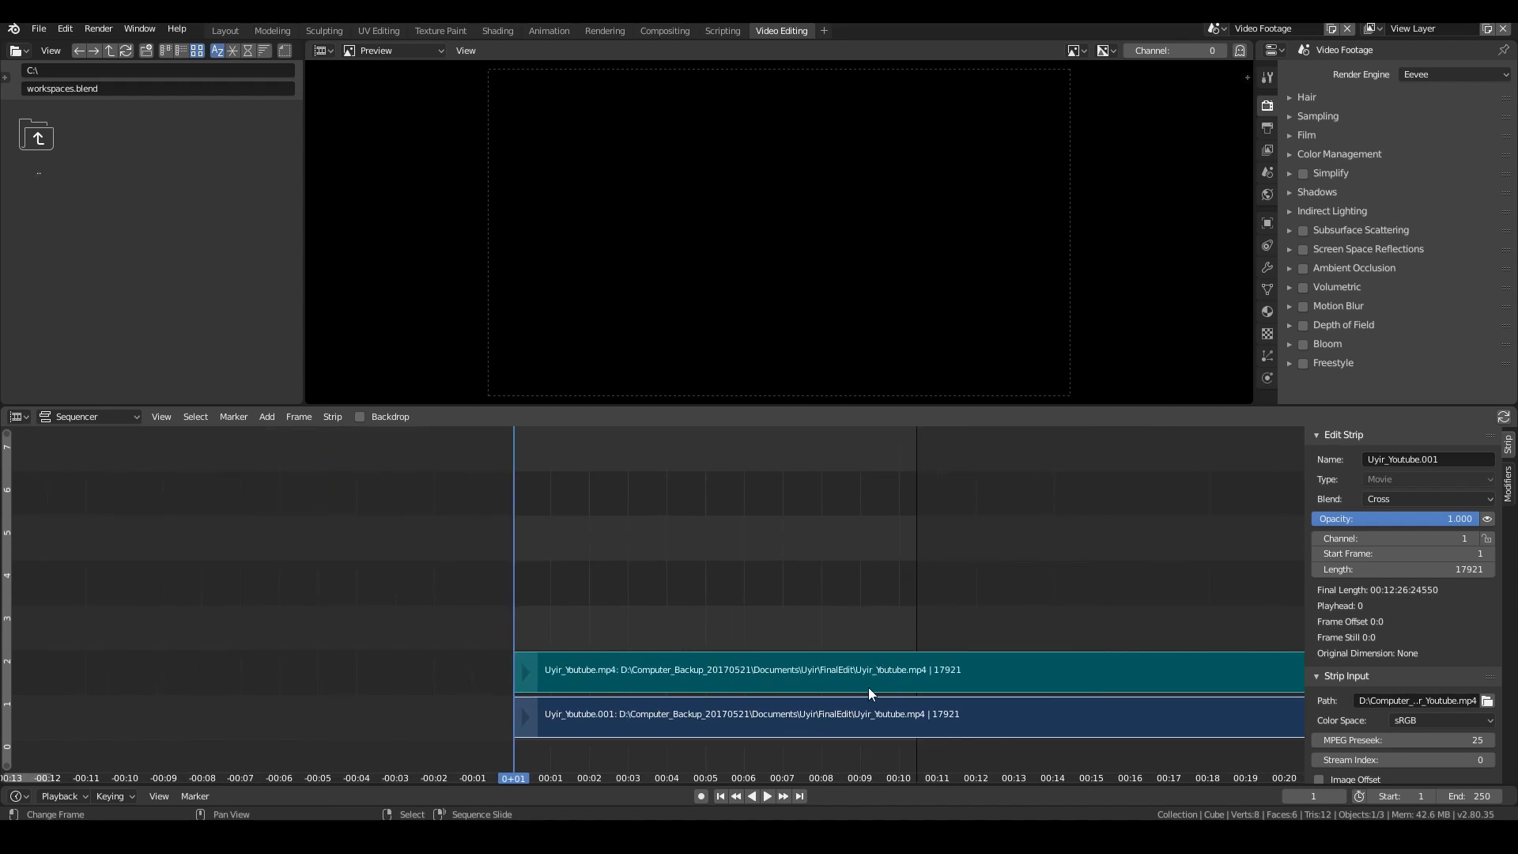
{"action": "scroll", "coordinate": [933, 657], "scroll_direction": "down", "scroll_amount": 3}
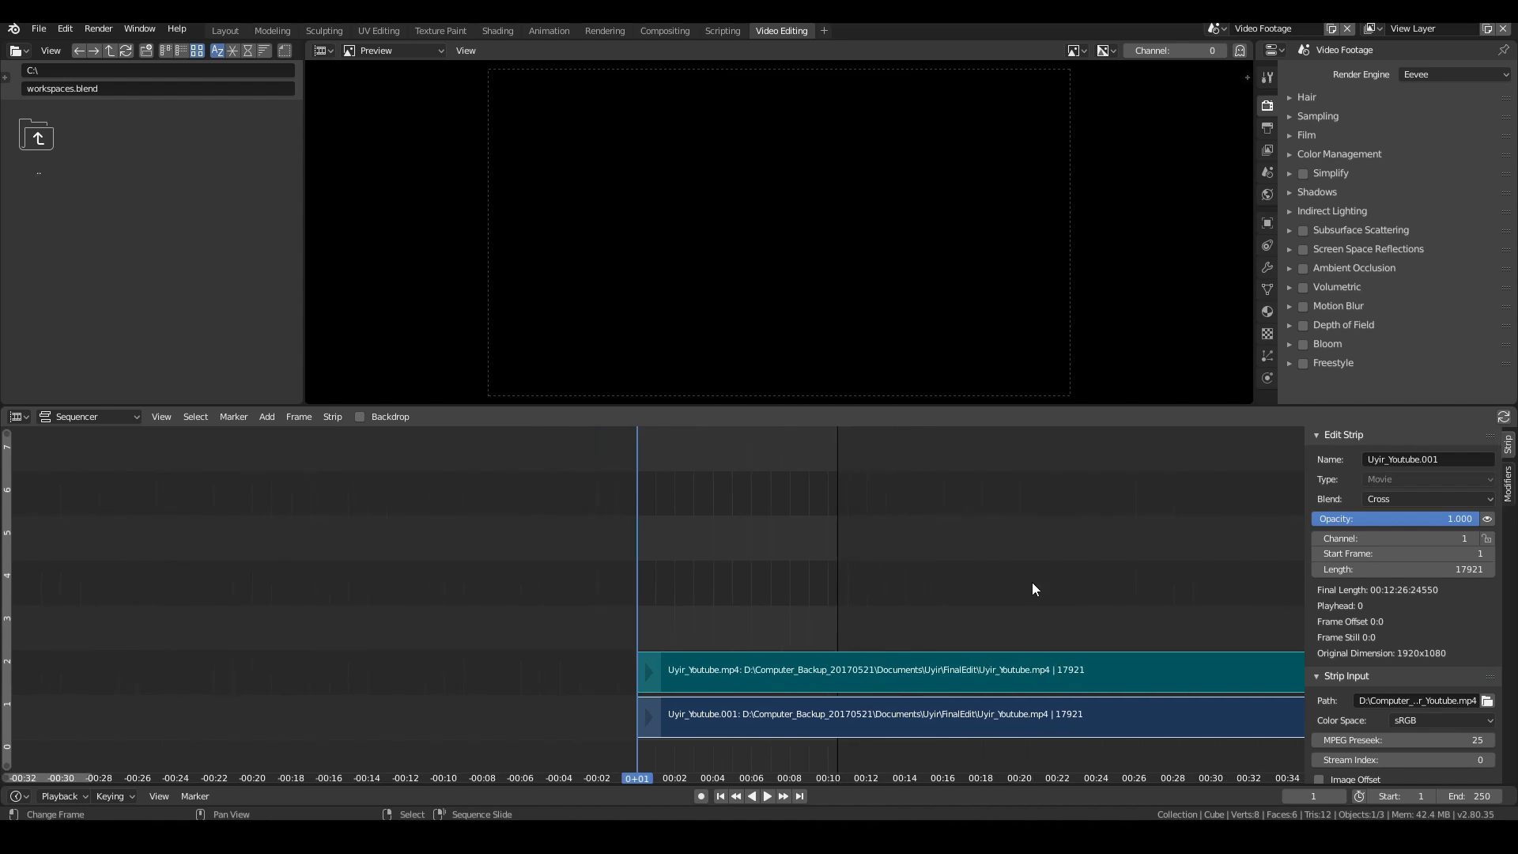
{"action": "middle_click_drag", "start_coordinate": [1030, 582], "coordinate": [553, 561]}
{"action": "scroll", "coordinate": [522, 609], "scroll_direction": "down", "scroll_amount": 3}
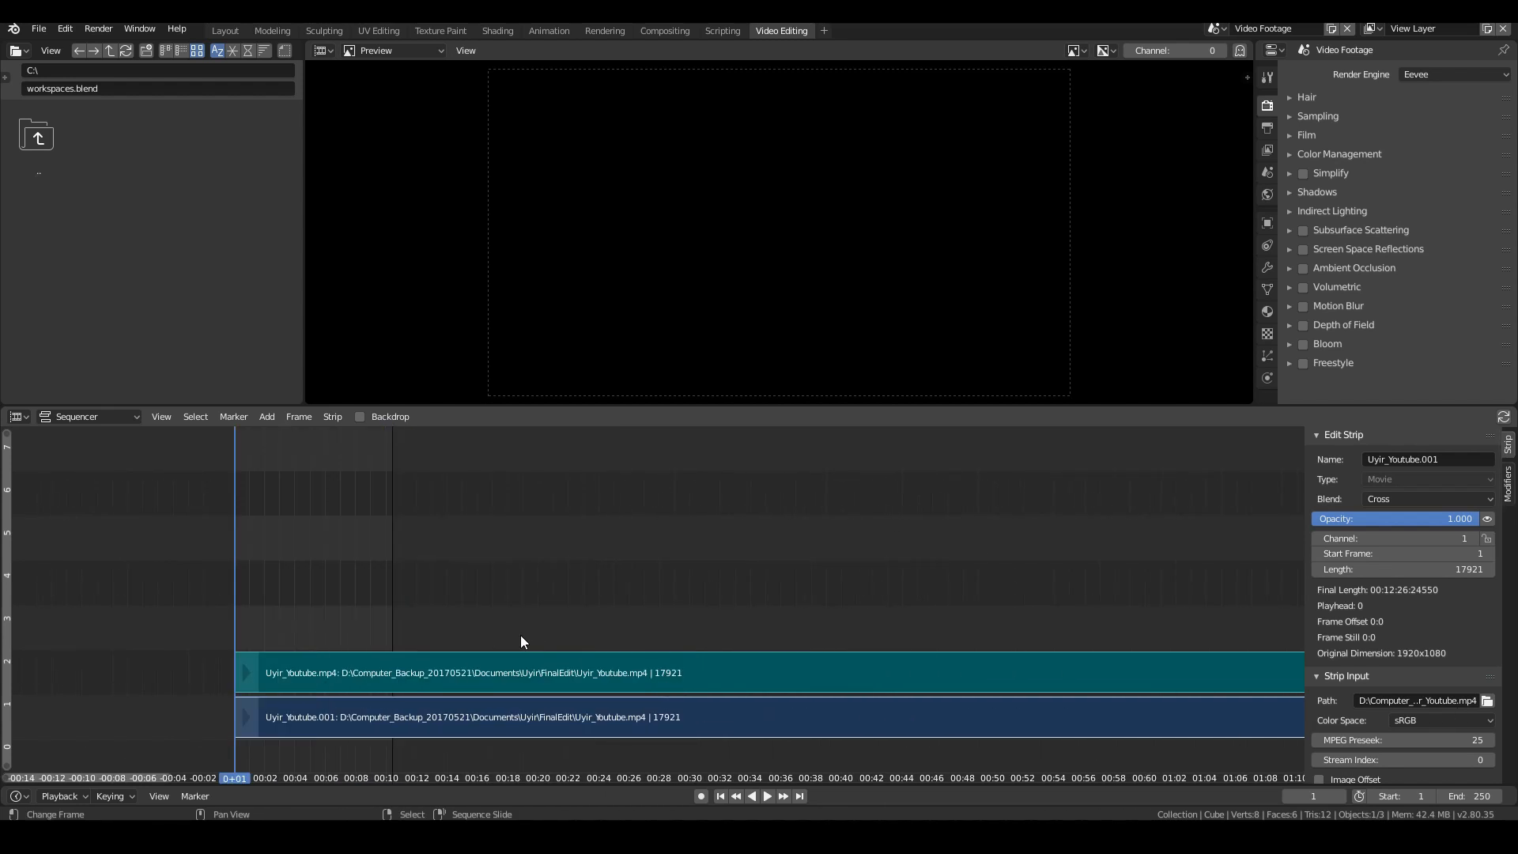
{"action": "scroll", "coordinate": [522, 636], "scroll_direction": "up", "scroll_amount": 4}
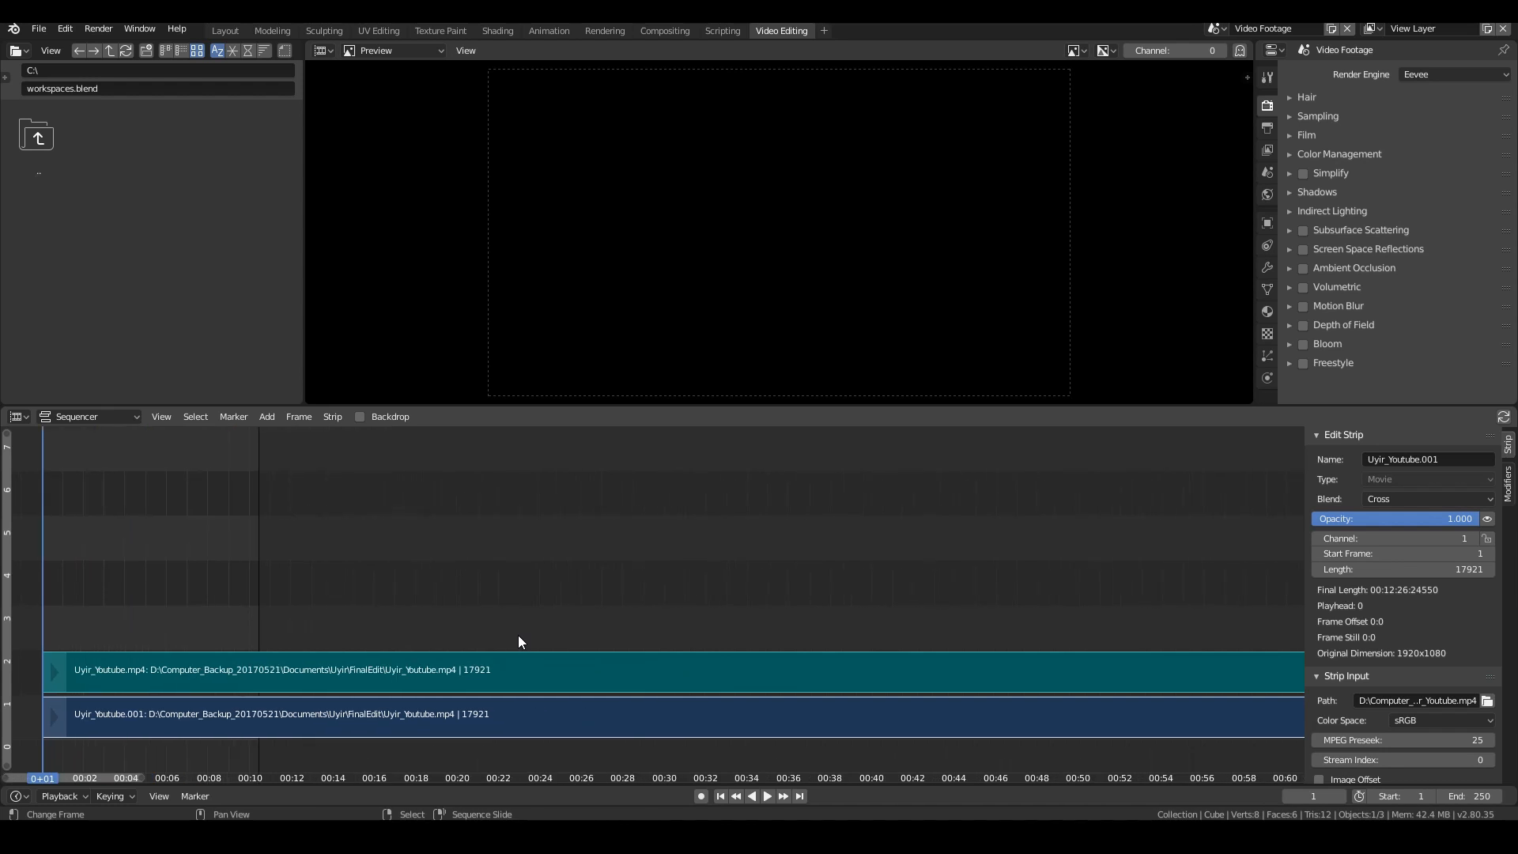
{"action": "middle_click_drag", "start_coordinate": [404, 628], "coordinate": [762, 586]}
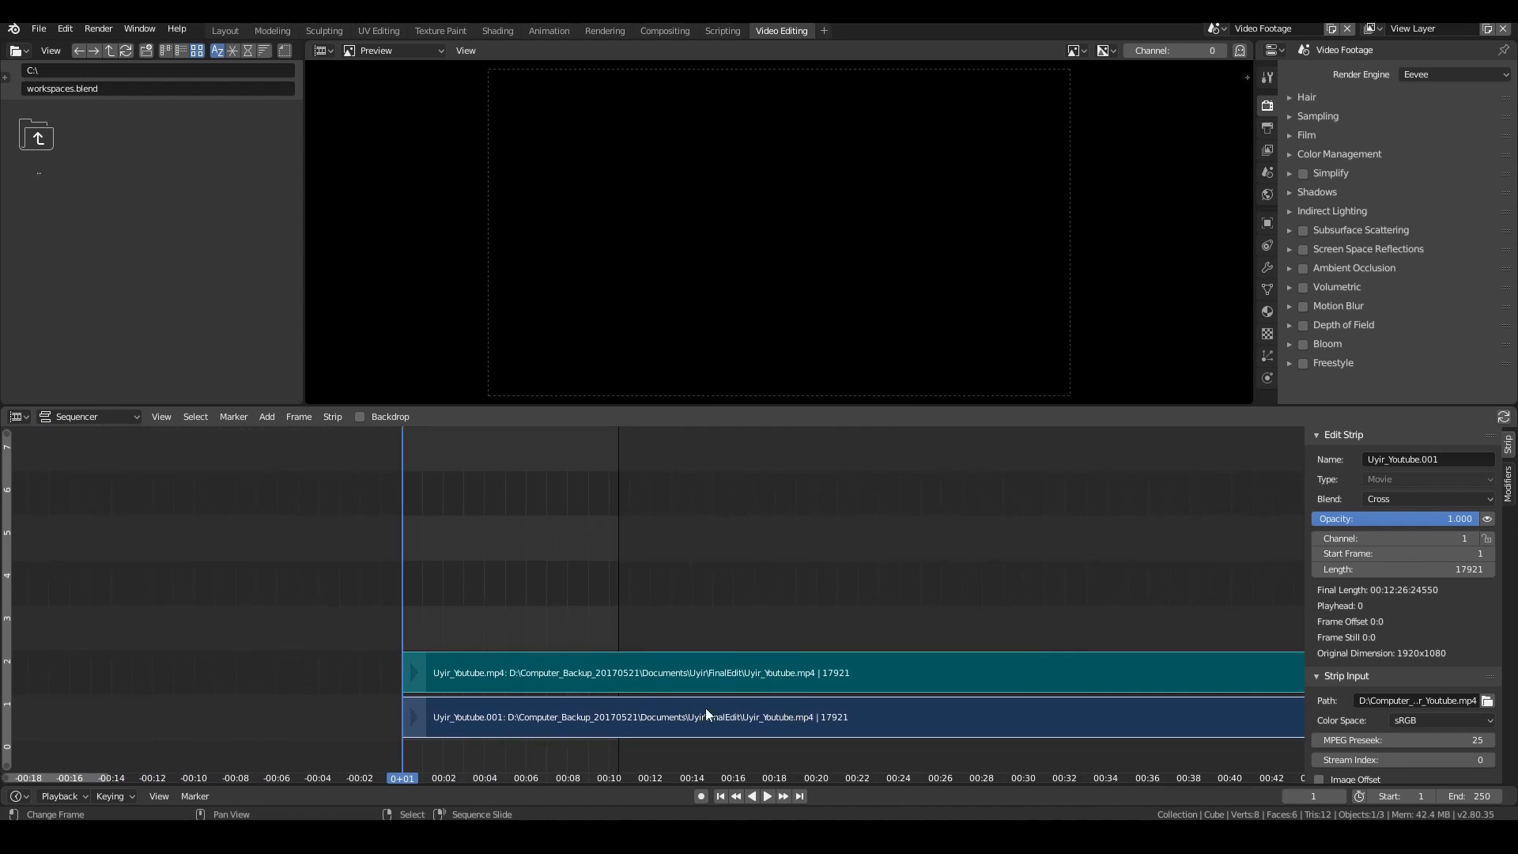
{"action": "scroll", "coordinate": [514, 544], "scroll_direction": "down", "scroll_amount": 3}
{"action": "middle_click_drag", "start_coordinate": [581, 553], "coordinate": [757, 532]}
{"action": "key", "text": "g"}
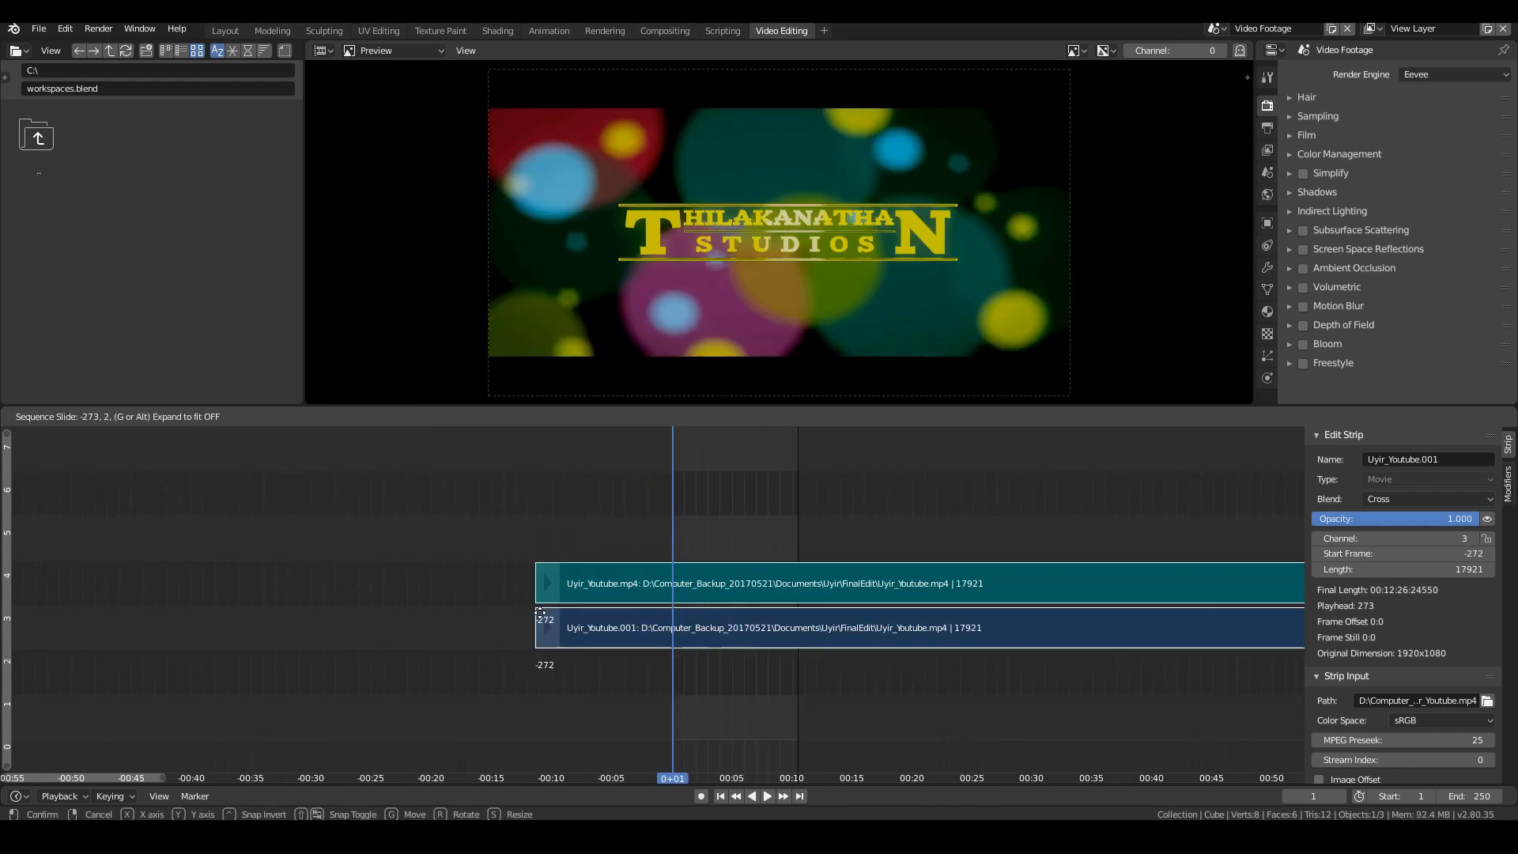
{"action": "left_click", "coordinate": [1093, 677]}
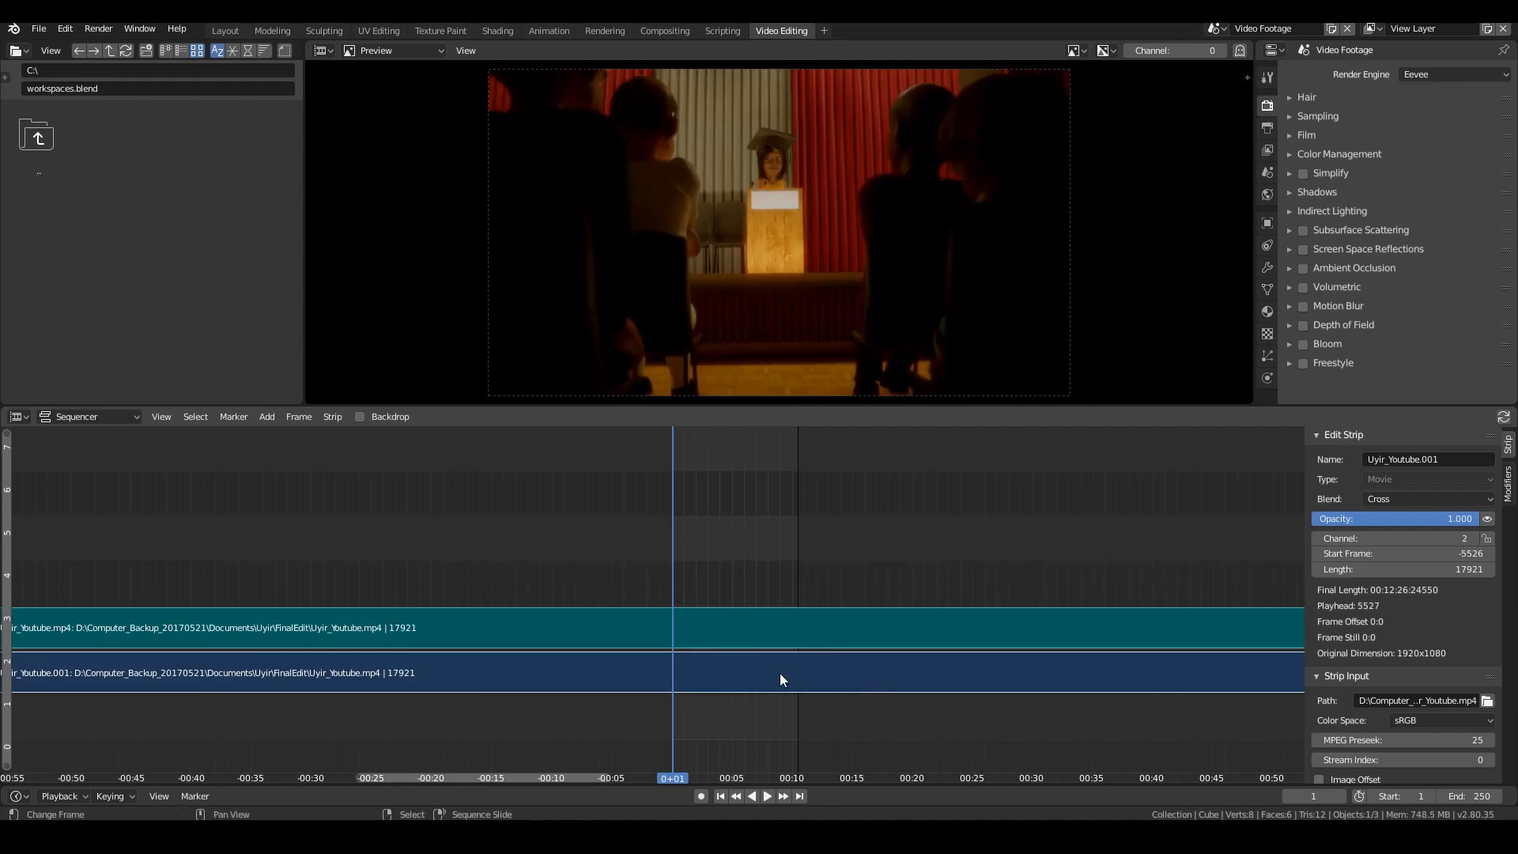
Step: Preview the footage at several points along the sequencer timeline, ending with the playhead on frame 839
{"action": "left_click", "coordinate": [799, 666]}
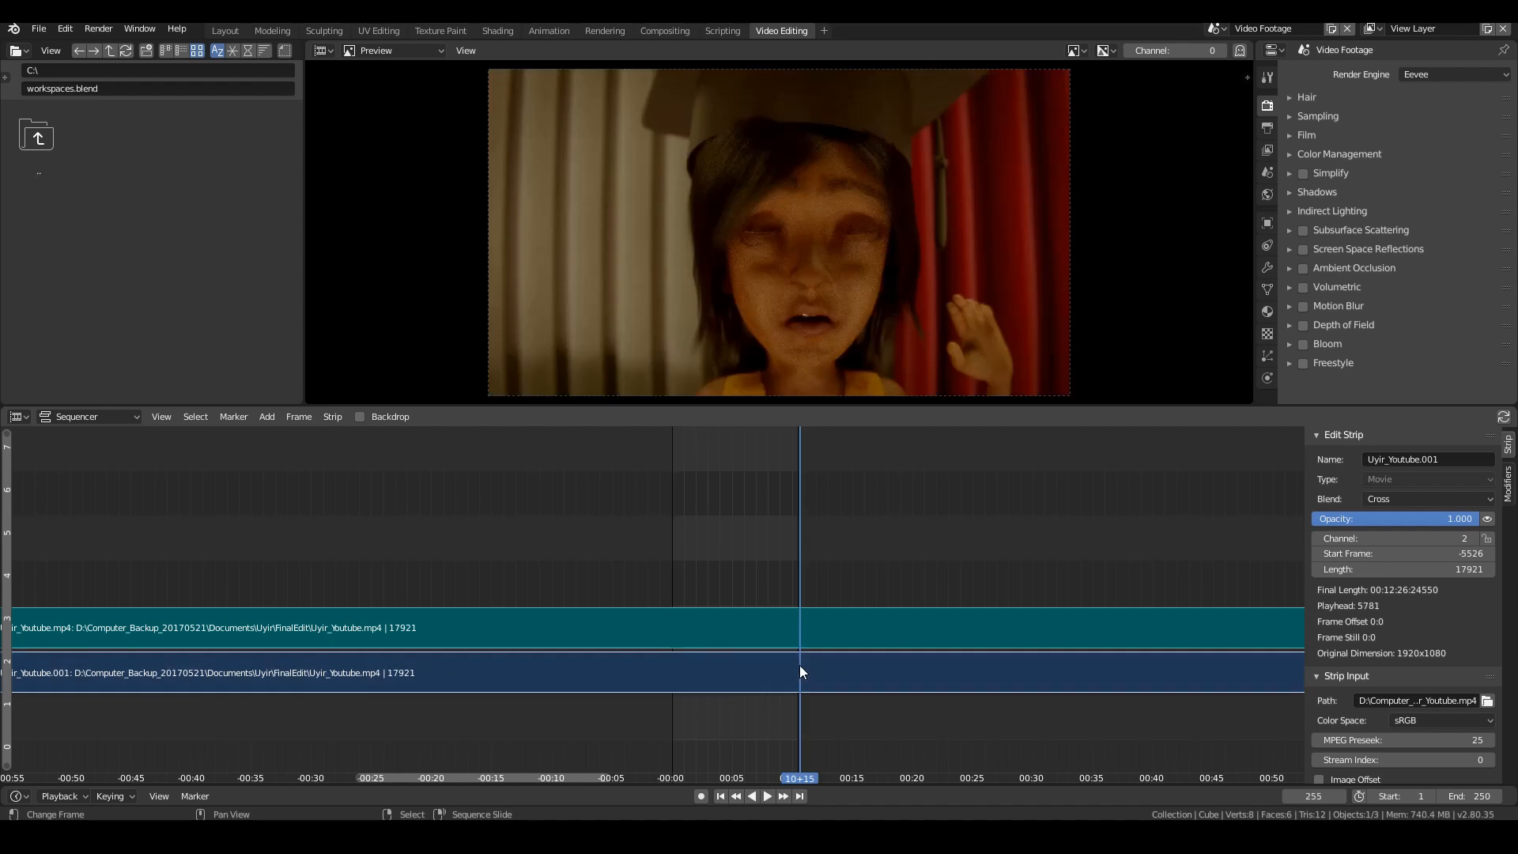
{"action": "left_click", "coordinate": [678, 709]}
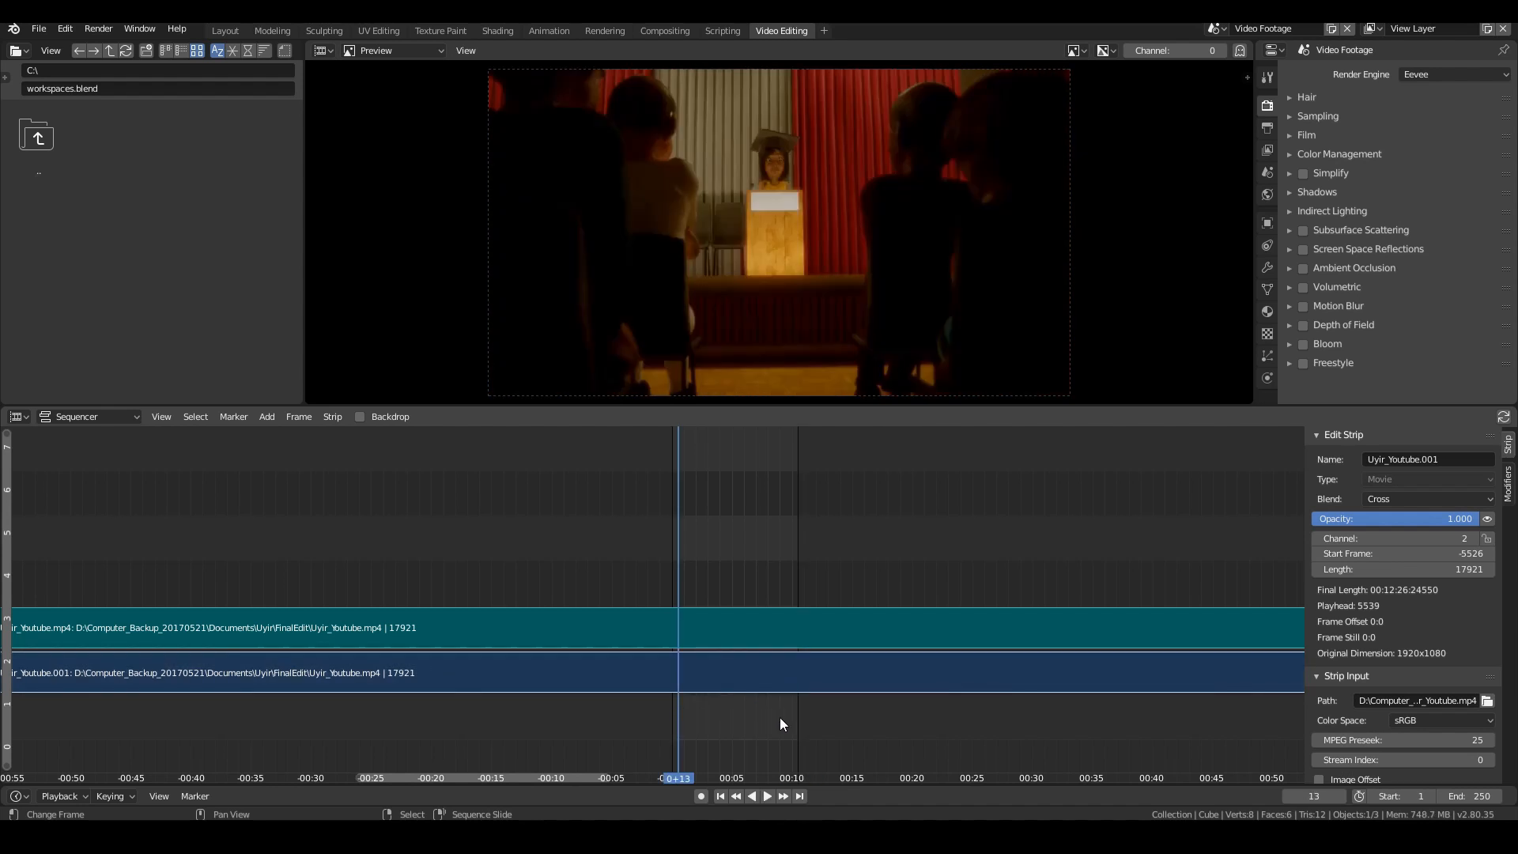
{"action": "left_click", "coordinate": [795, 762]}
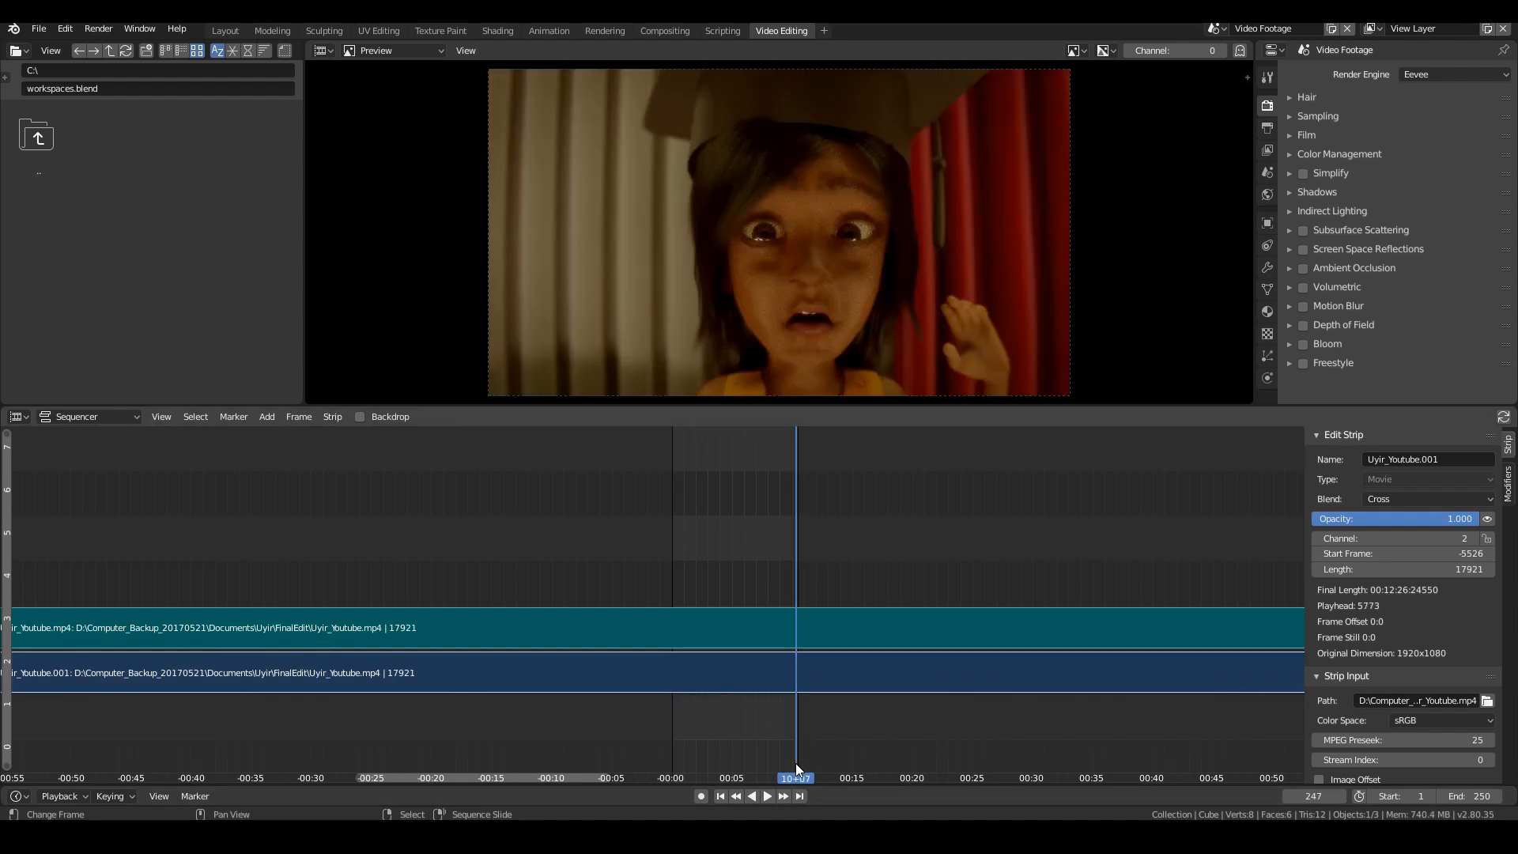
{"action": "left_click", "coordinate": [918, 765]}
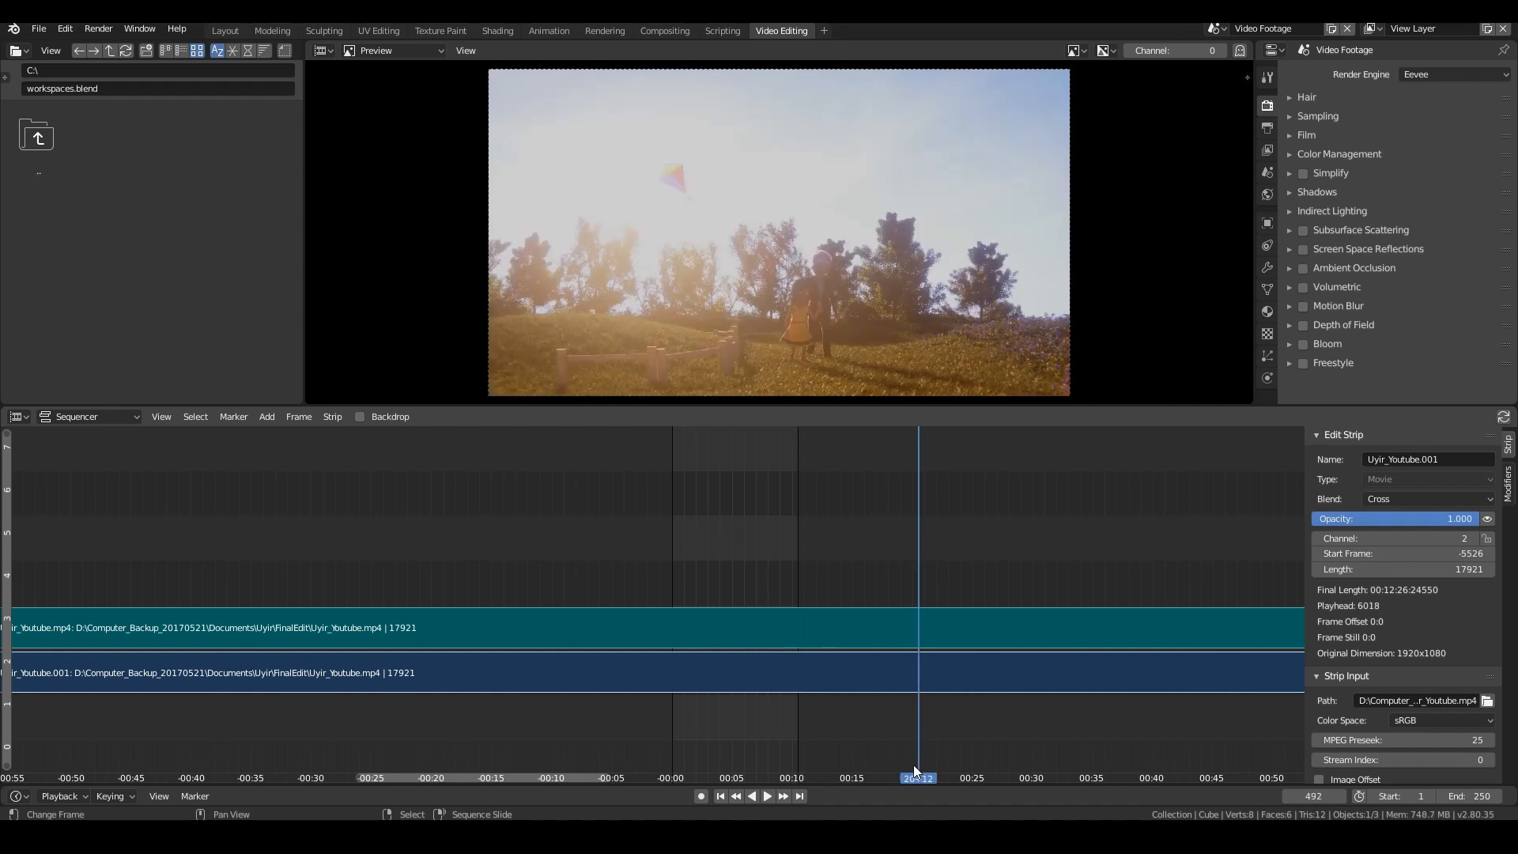
{"action": "left_click", "coordinate": [921, 766]}
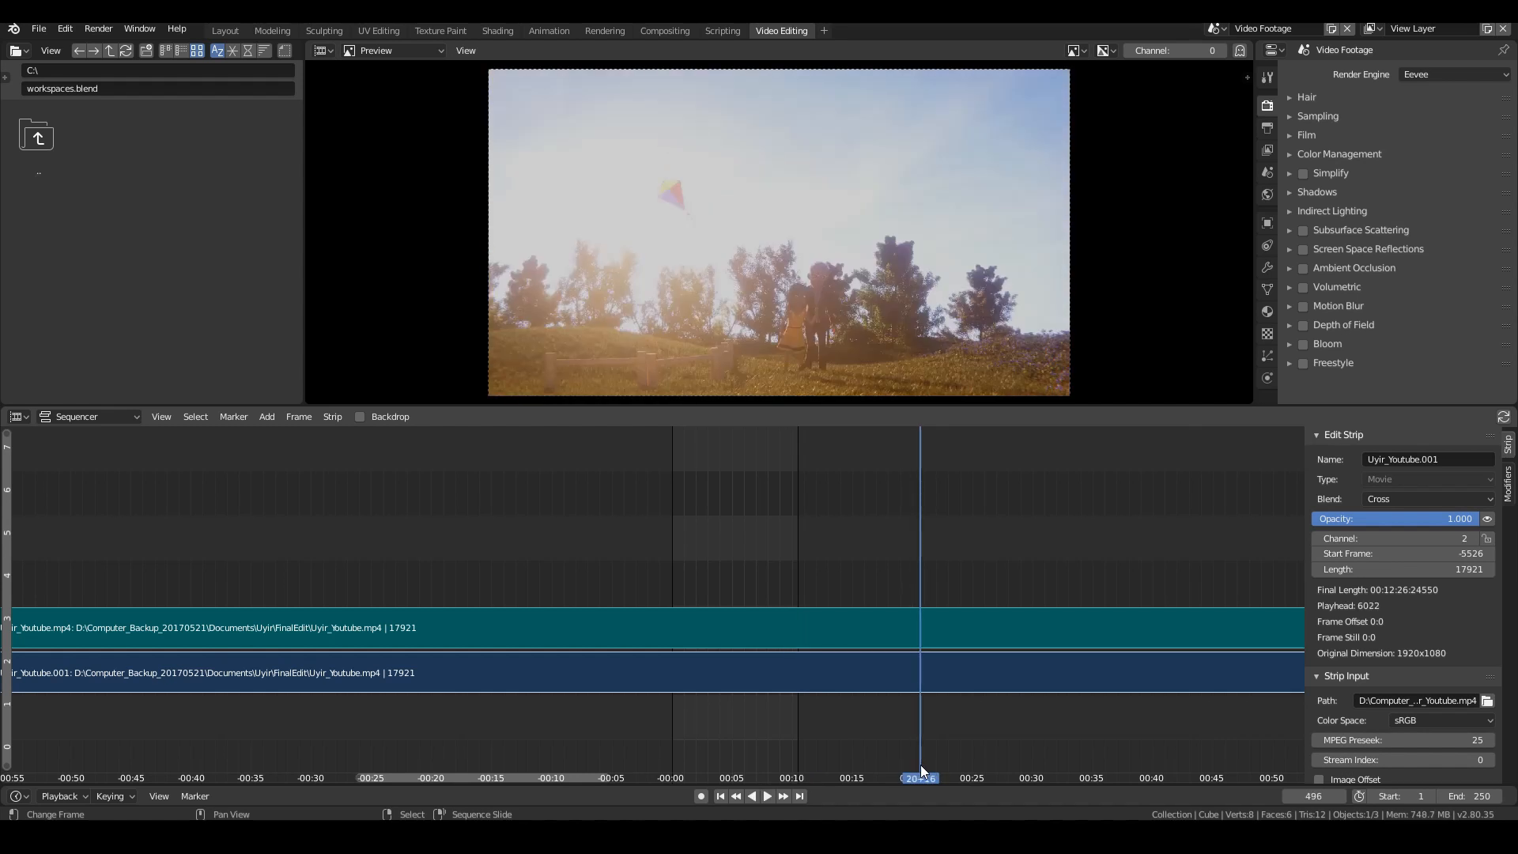
{"action": "key", "text": "ctrl+shift+space"}
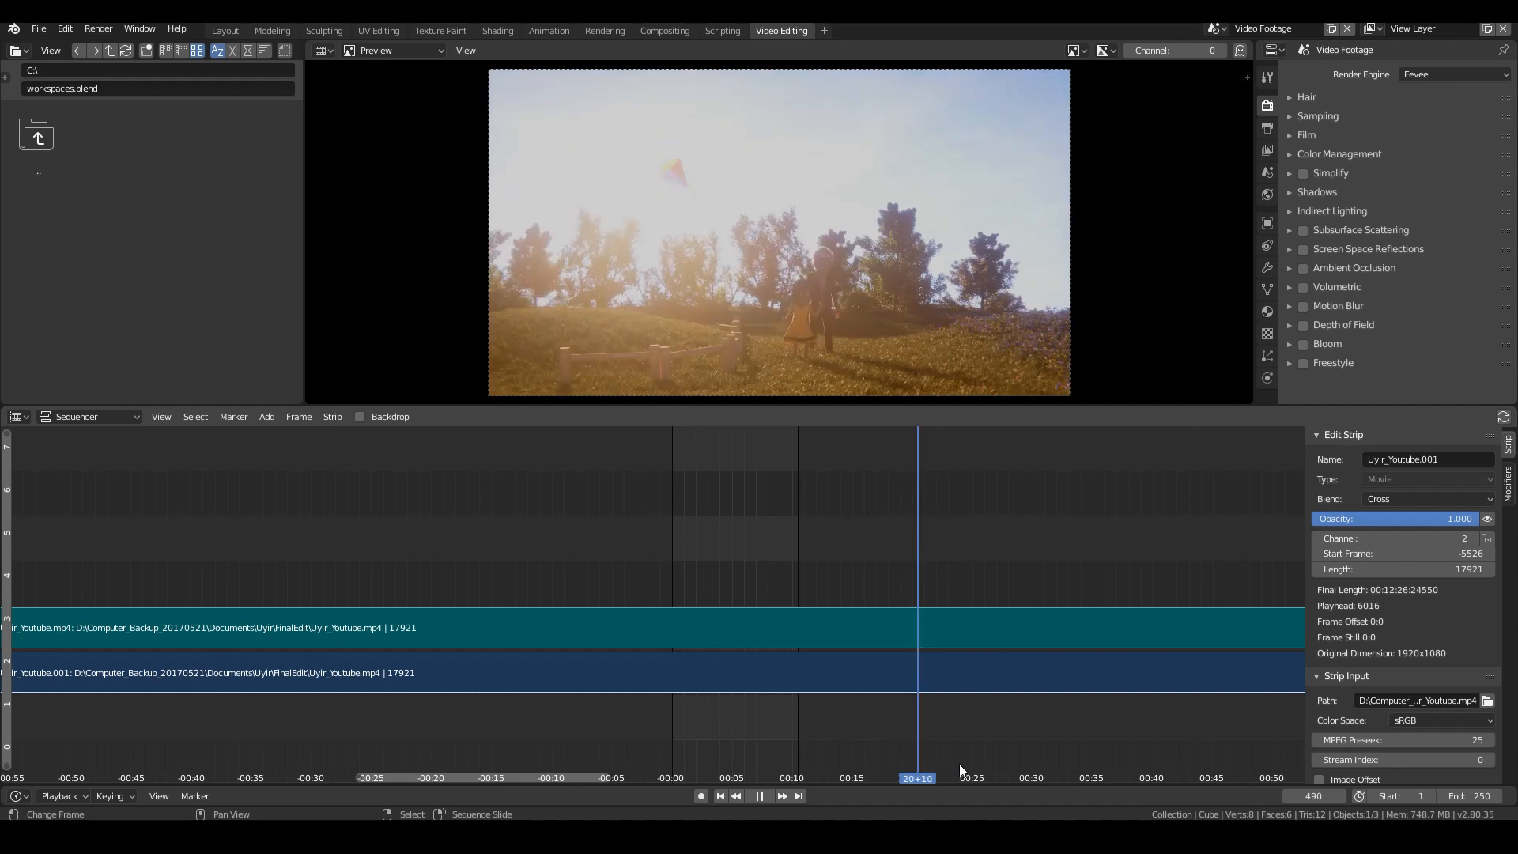
{"action": "left_click", "coordinate": [971, 767]}
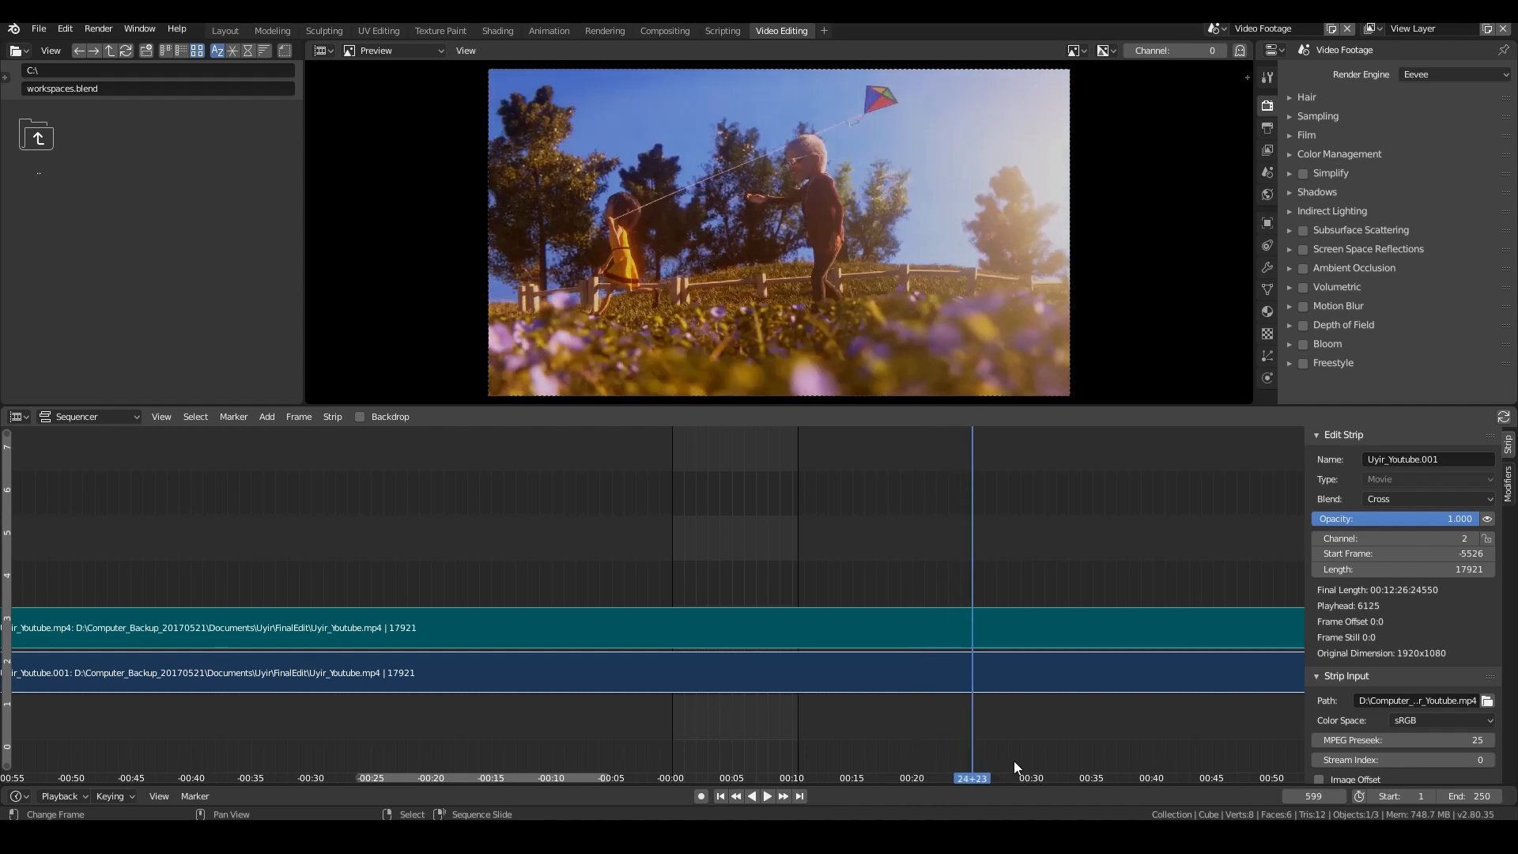
{"action": "left_click", "coordinate": [1014, 761]}
{"action": "left_click", "coordinate": [992, 752]}
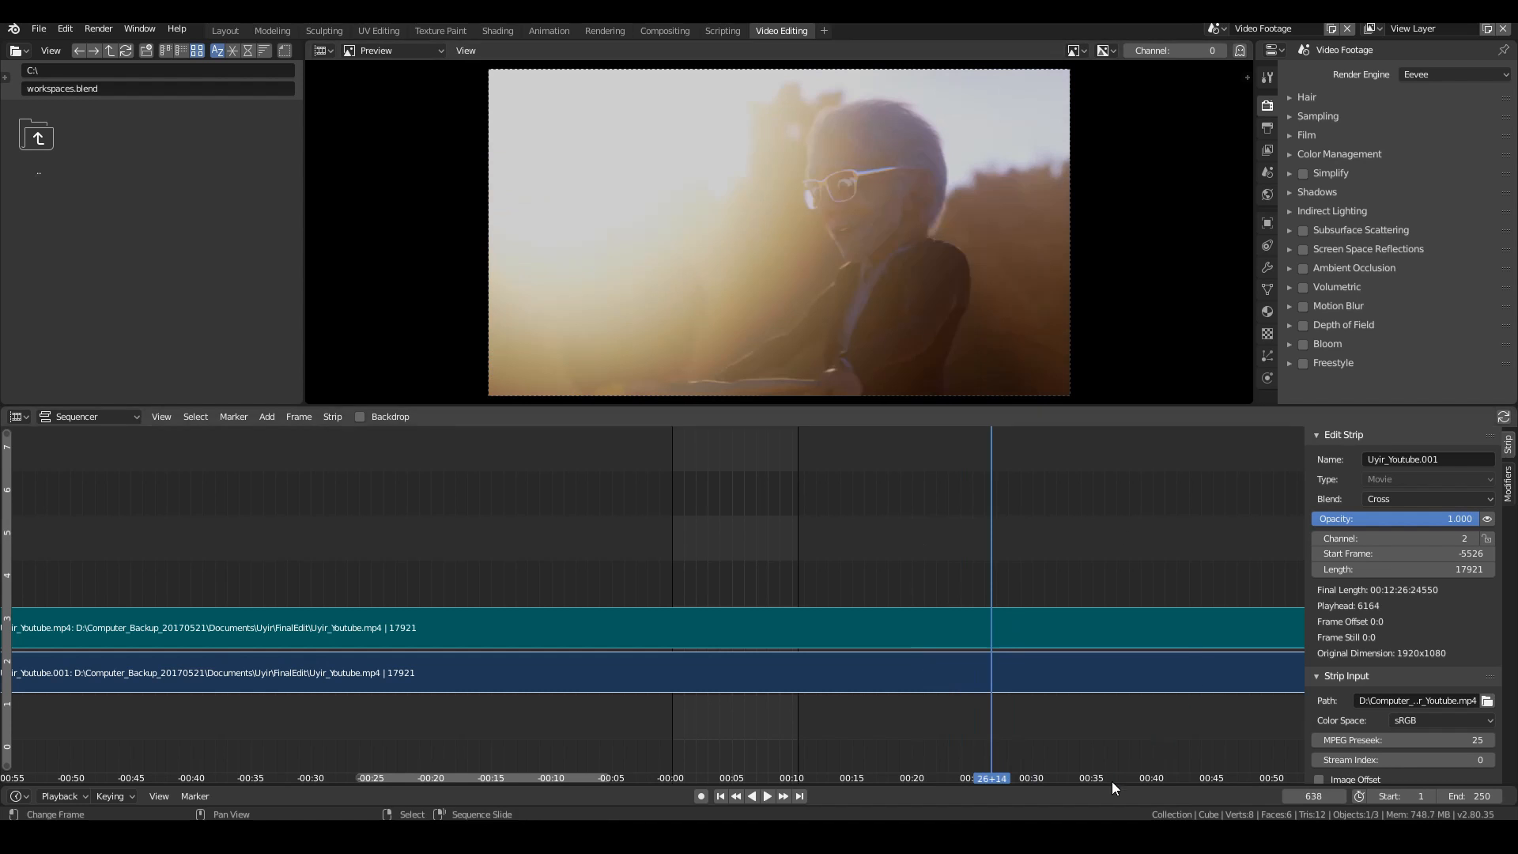
{"action": "left_click", "coordinate": [1030, 757]}
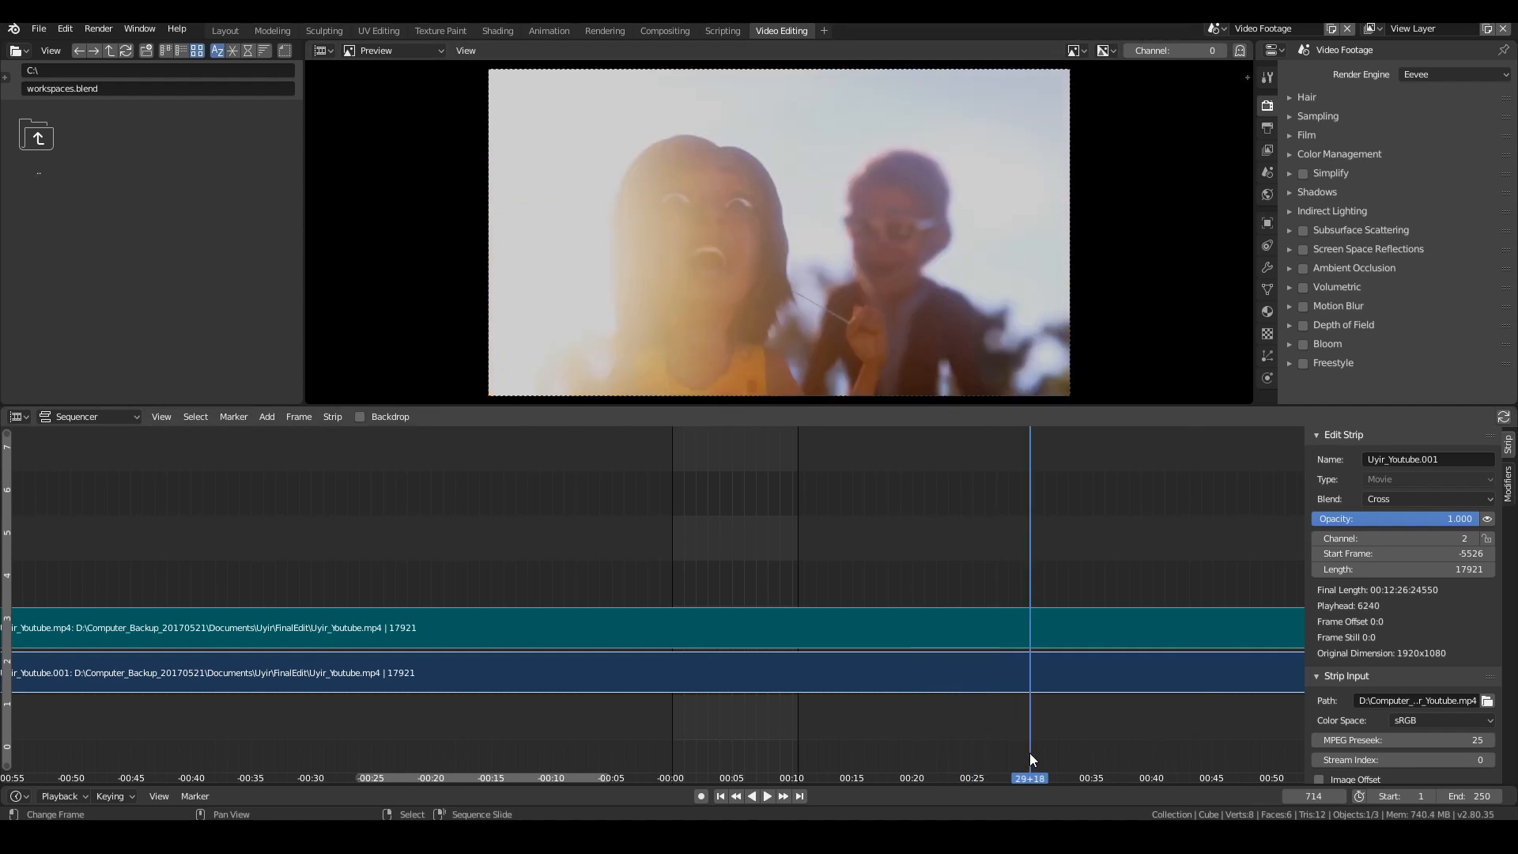
{"action": "left_click", "coordinate": [1092, 760]}
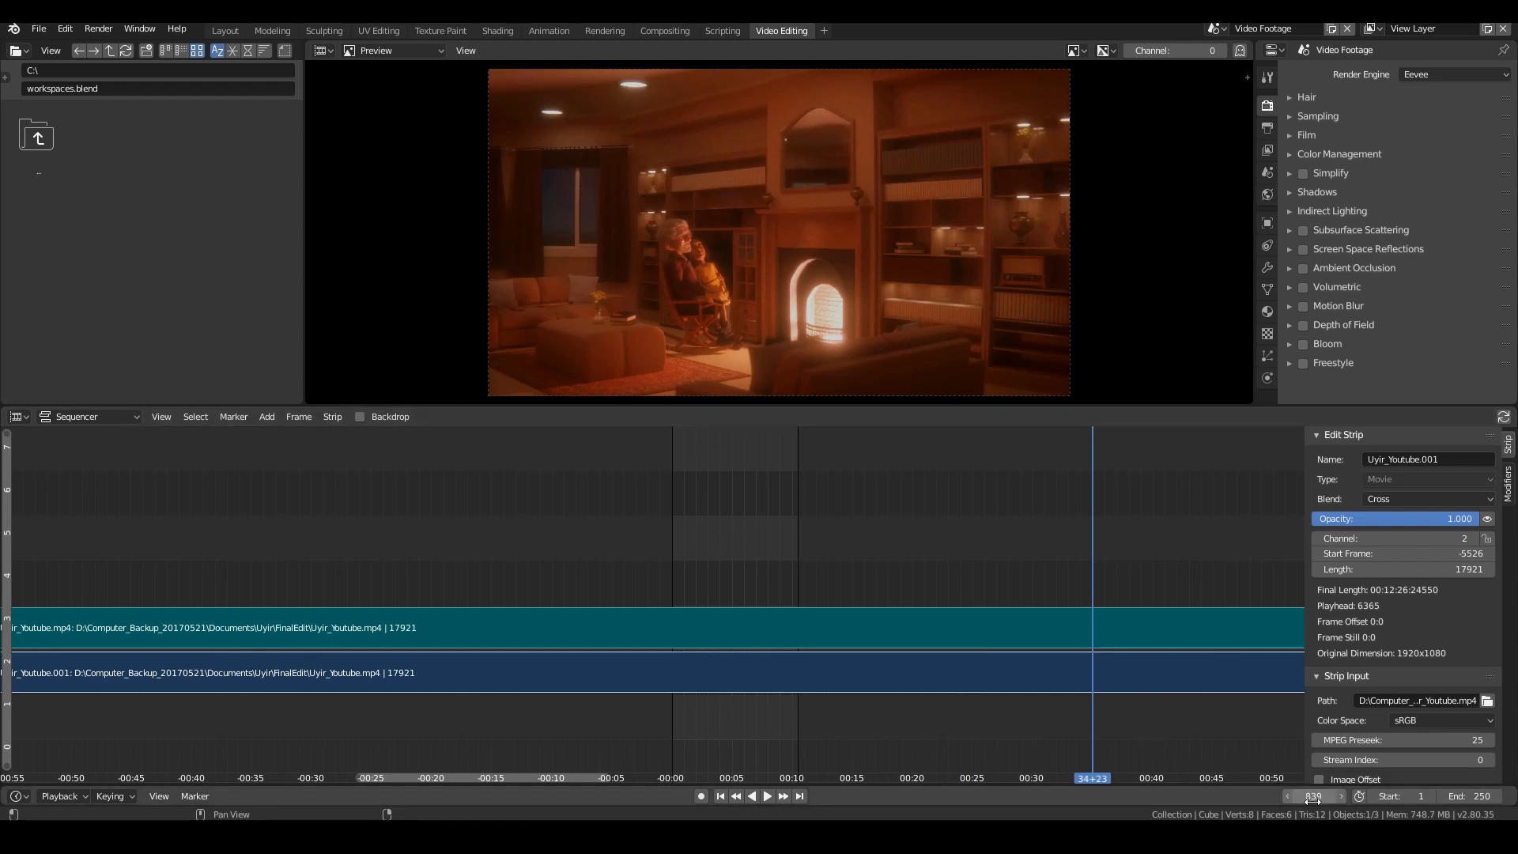
Step: Set the scene's end frame to 839
{"action": "left_click", "coordinate": [1480, 796]}
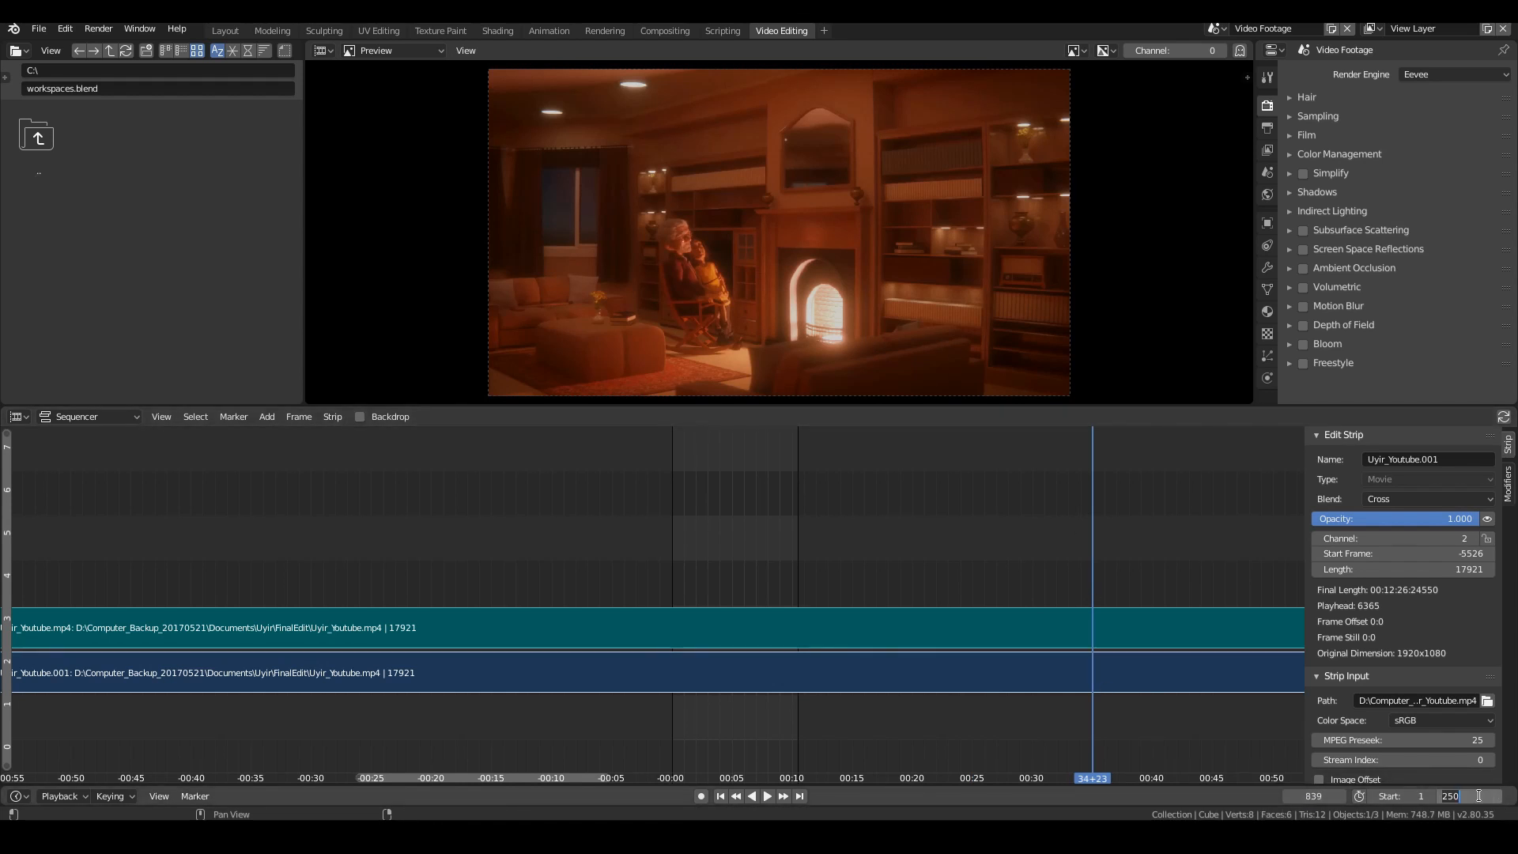
{"action": "type", "text": "839"}
{"action": "key", "text": "Return"}
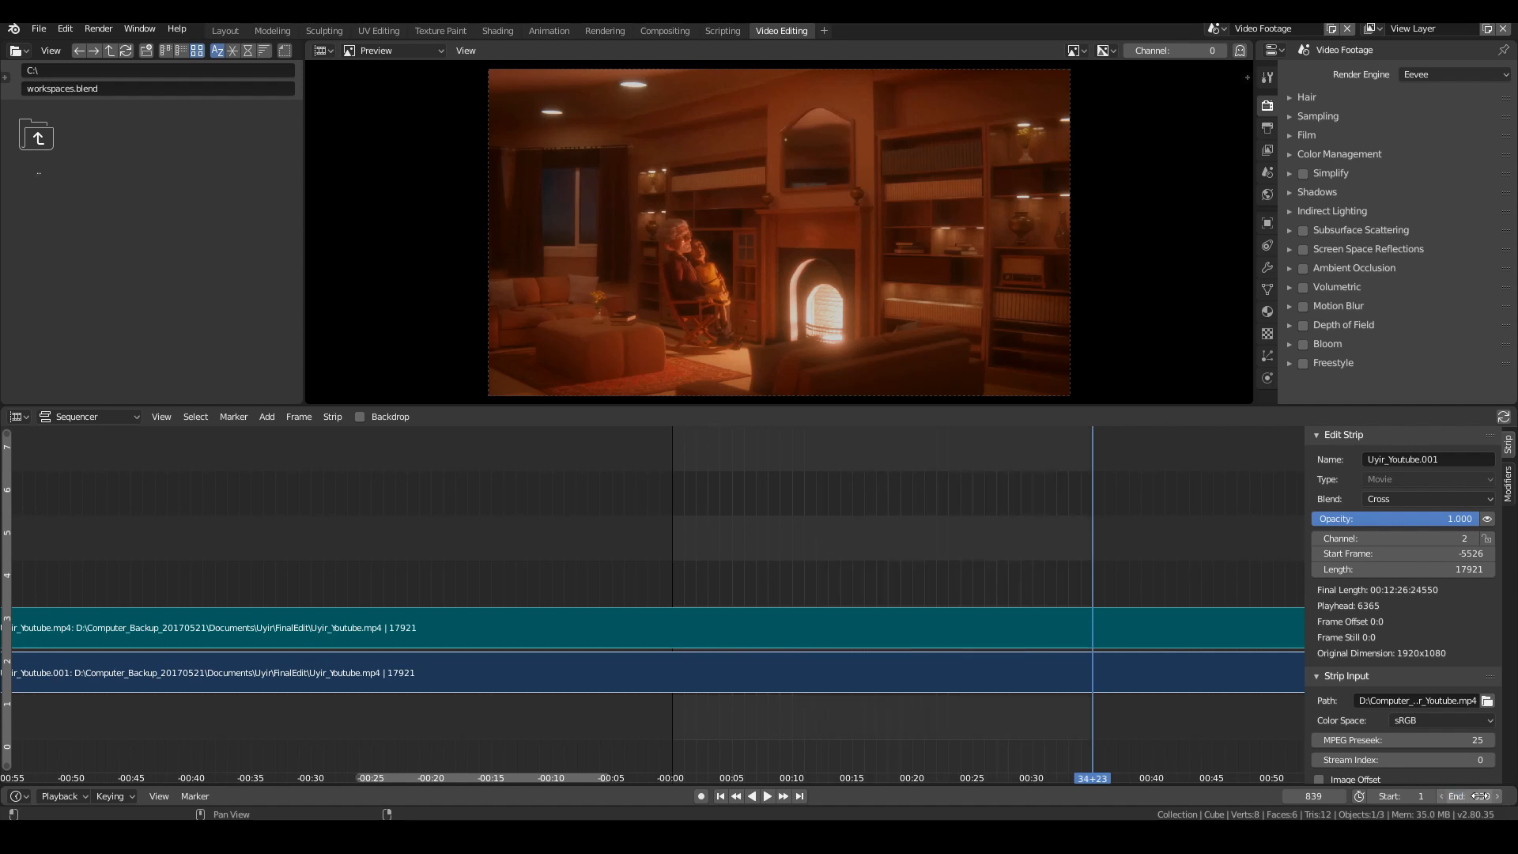
Step: Delete the Uyir_Youtube.mp4 sound strip on channel 3, keeping the movie strip
{"action": "key", "text": "space"}
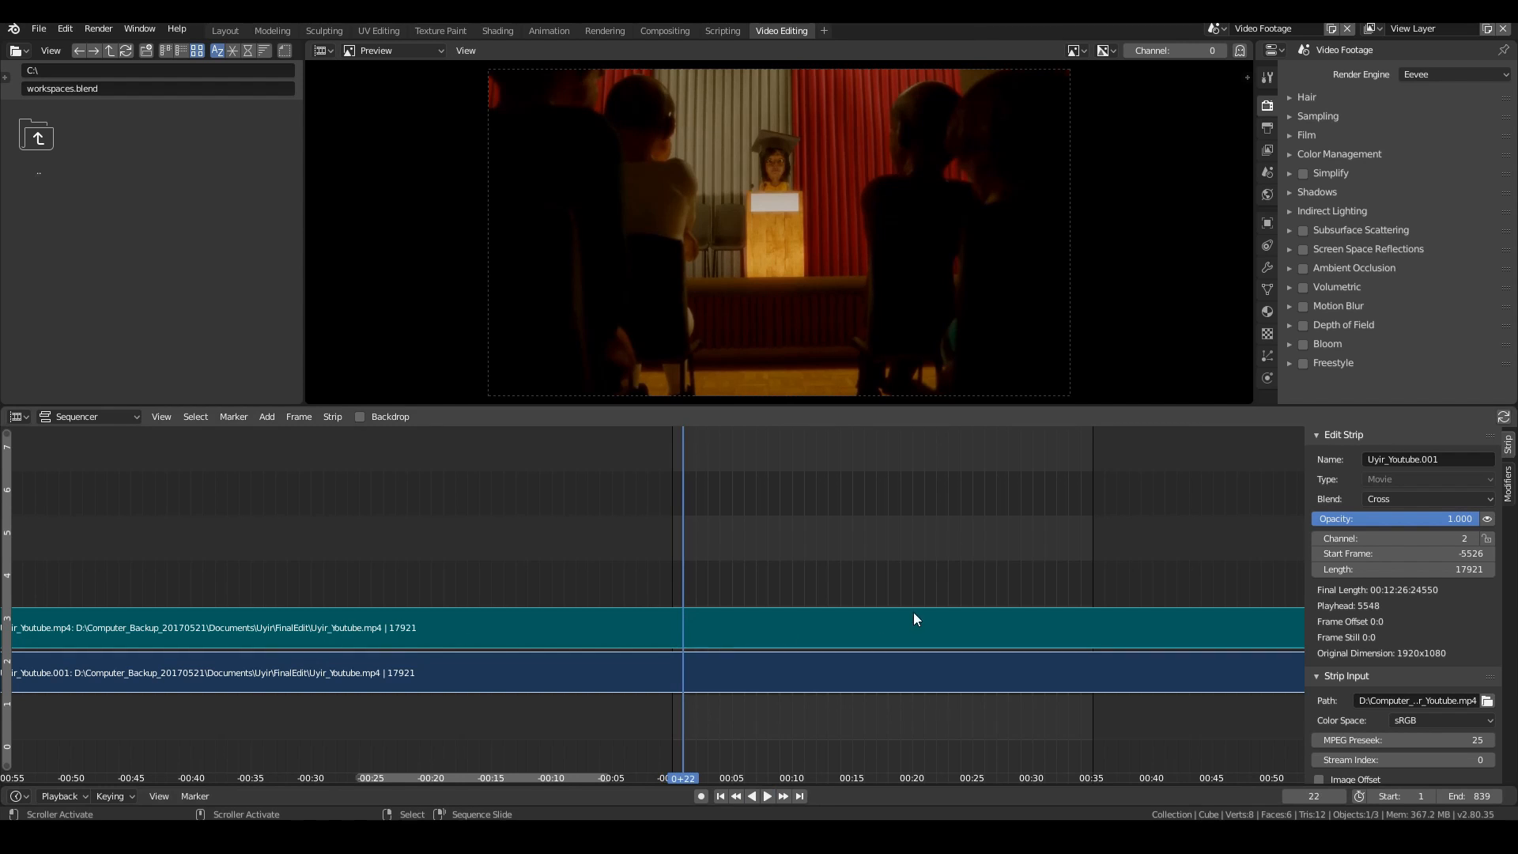
{"action": "left_click", "coordinate": [710, 630]}
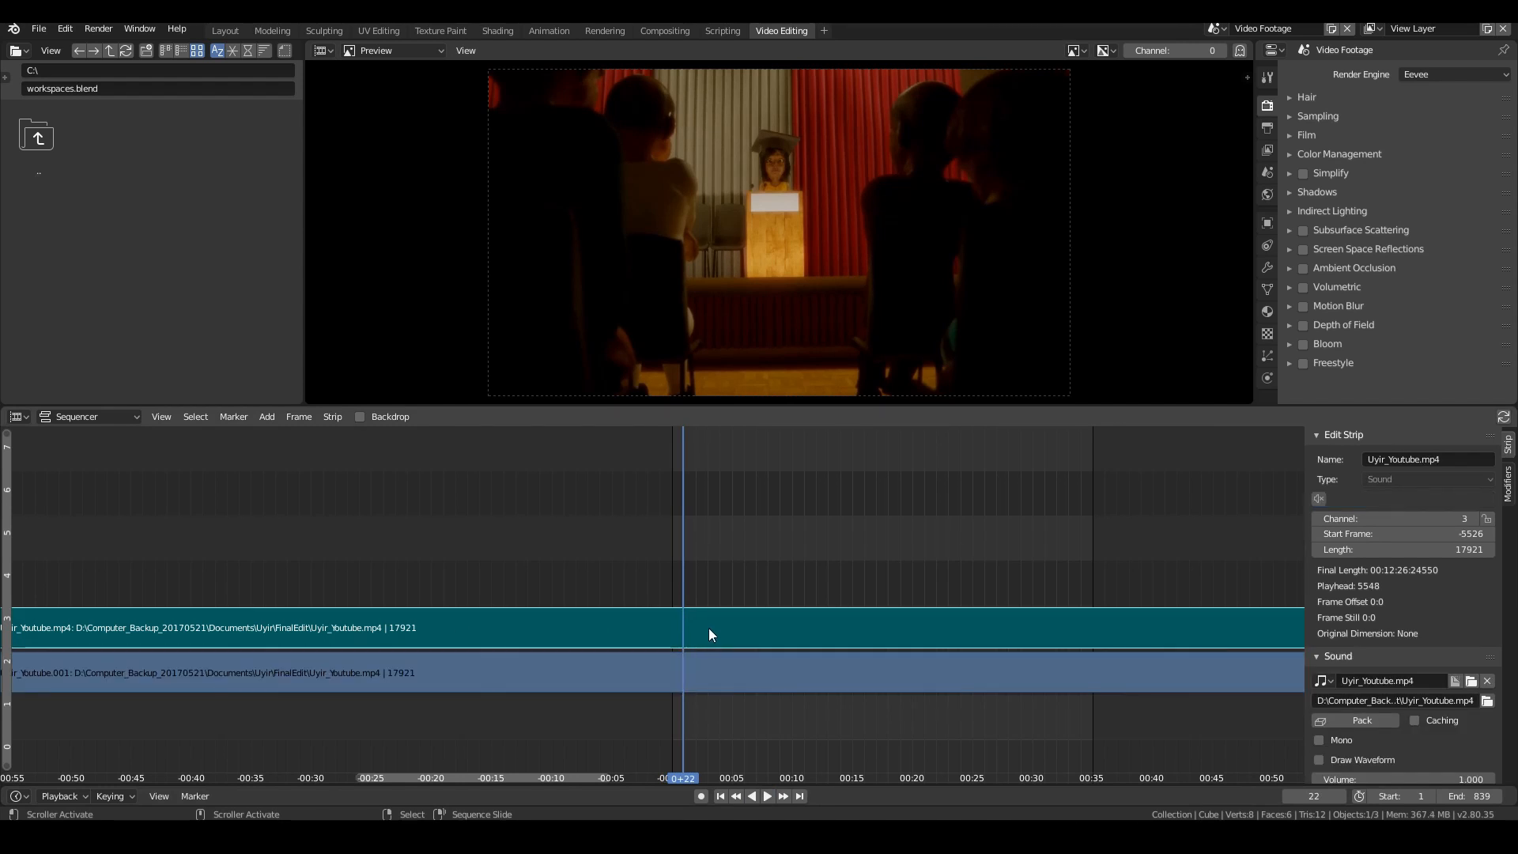
{"action": "key", "text": "x"}
{"action": "left_click", "coordinate": [708, 628]}
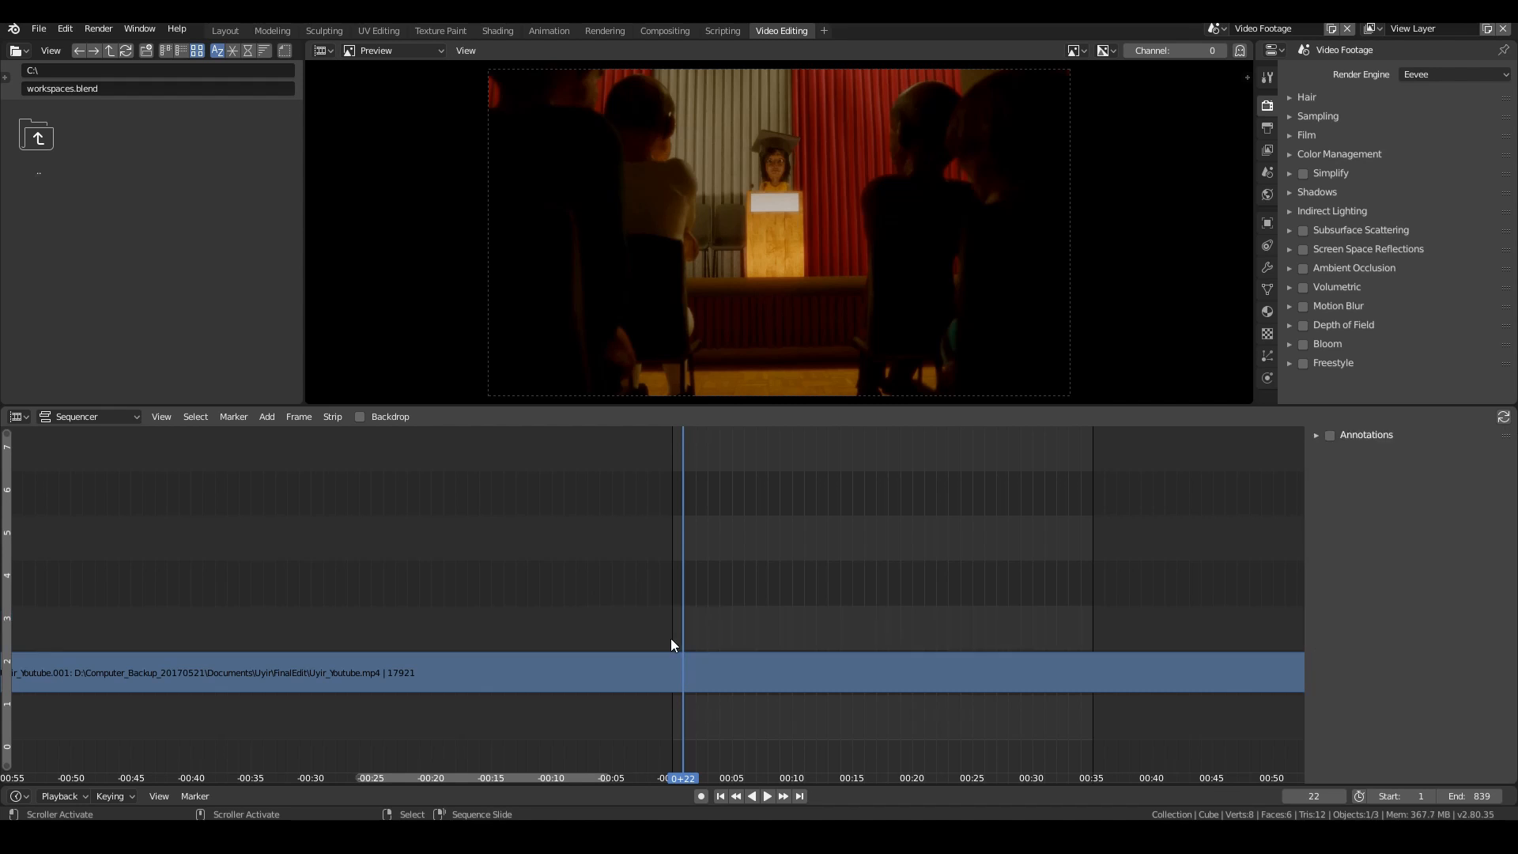
Step: Play the movie footage from near the start of the range and stop playback to check its smoothness
{"action": "left_click", "coordinate": [766, 797]}
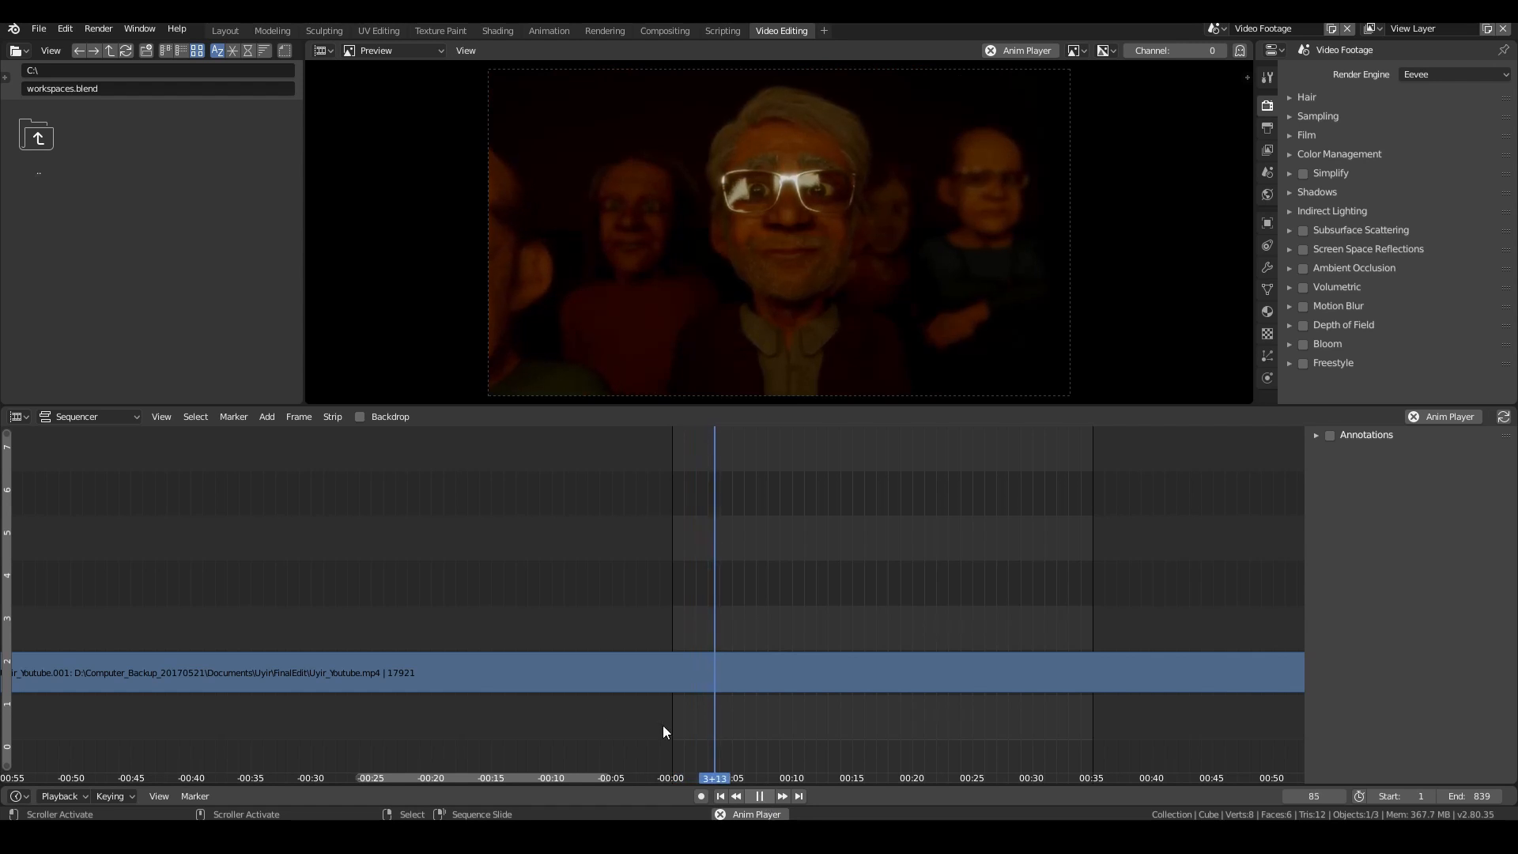
{"action": "left_click", "coordinate": [763, 795]}
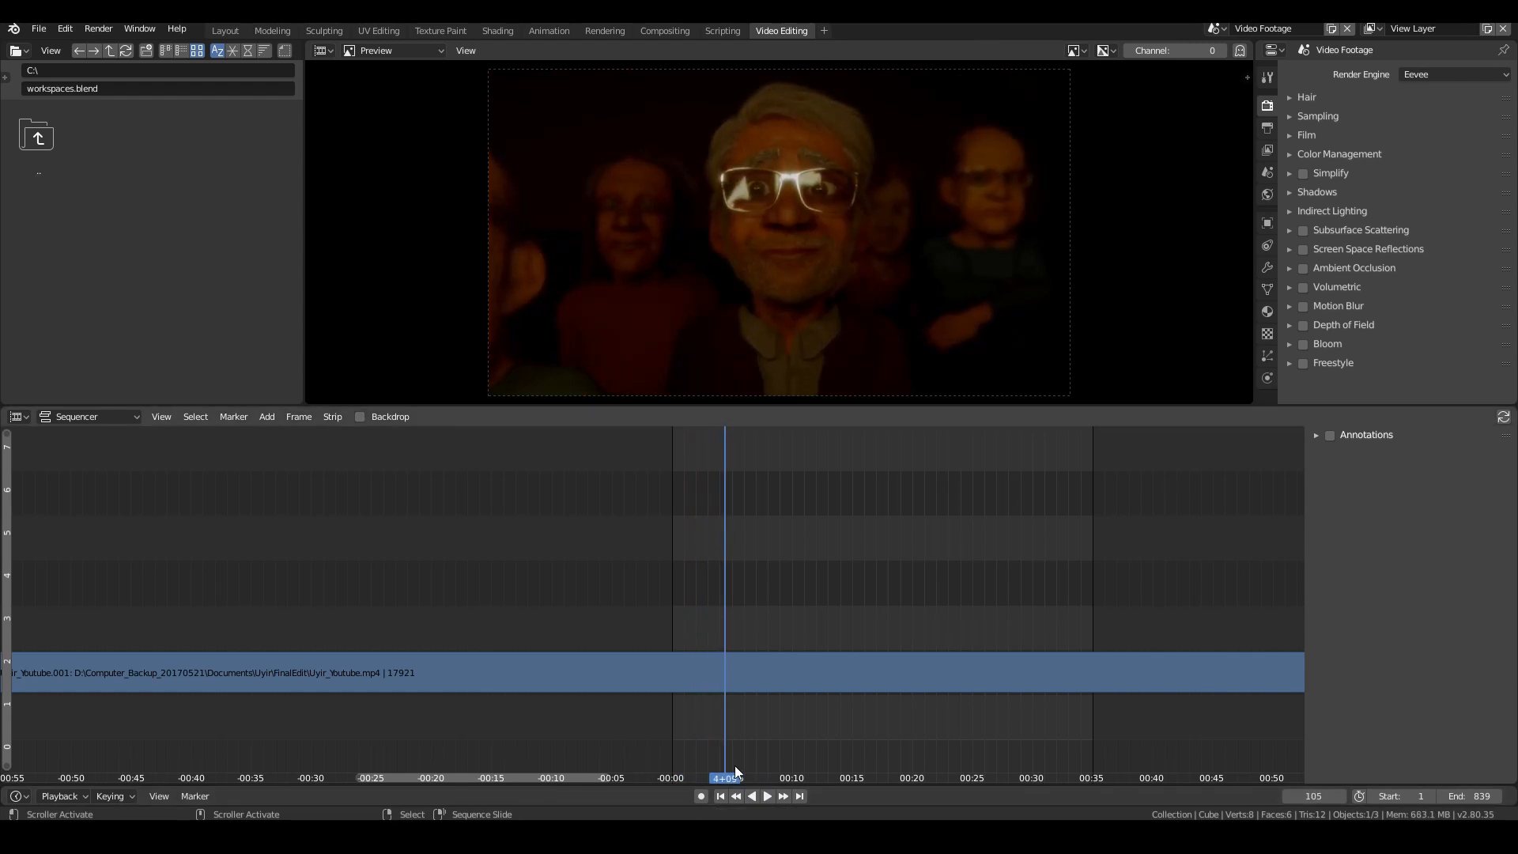
{"action": "left_click", "coordinate": [702, 771]}
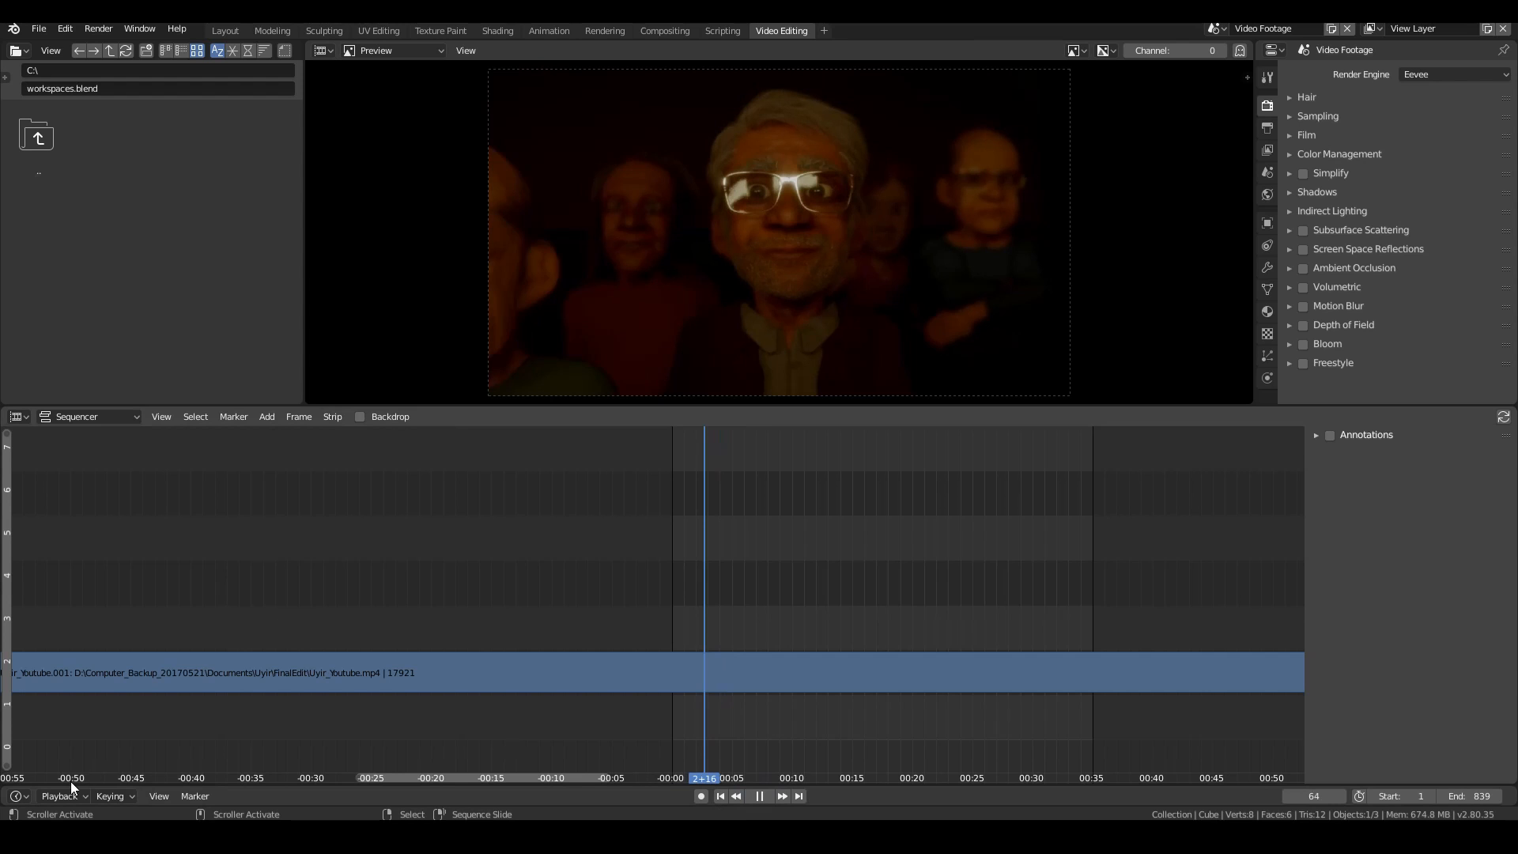
{"action": "key", "text": "Escape"}
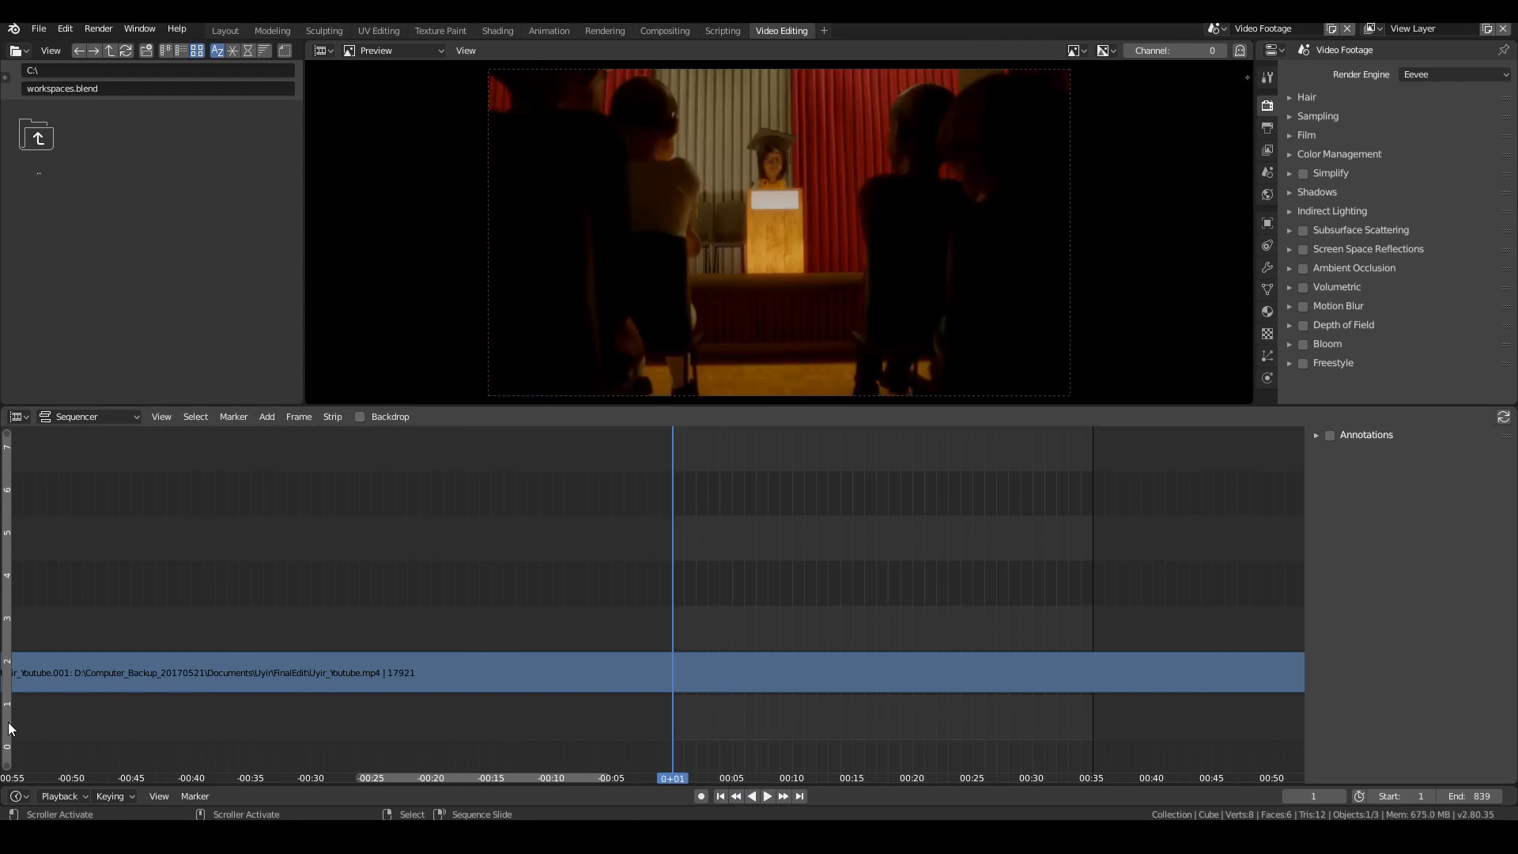
Step: Set the timeline's playback sync mode to AV-sync
{"action": "left_click", "coordinate": [78, 794]}
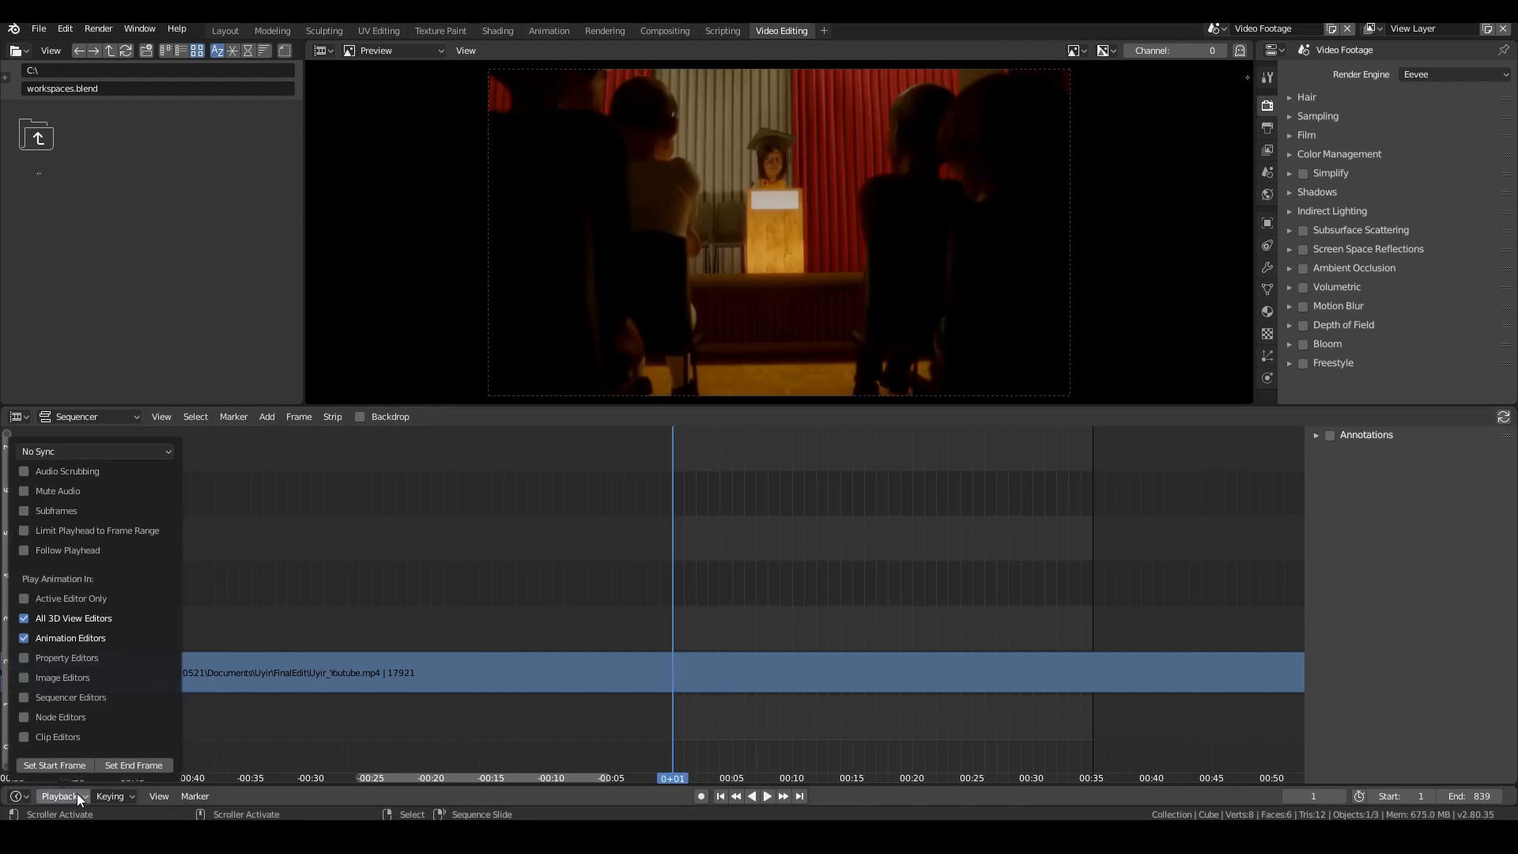
{"action": "left_click", "coordinate": [45, 449]}
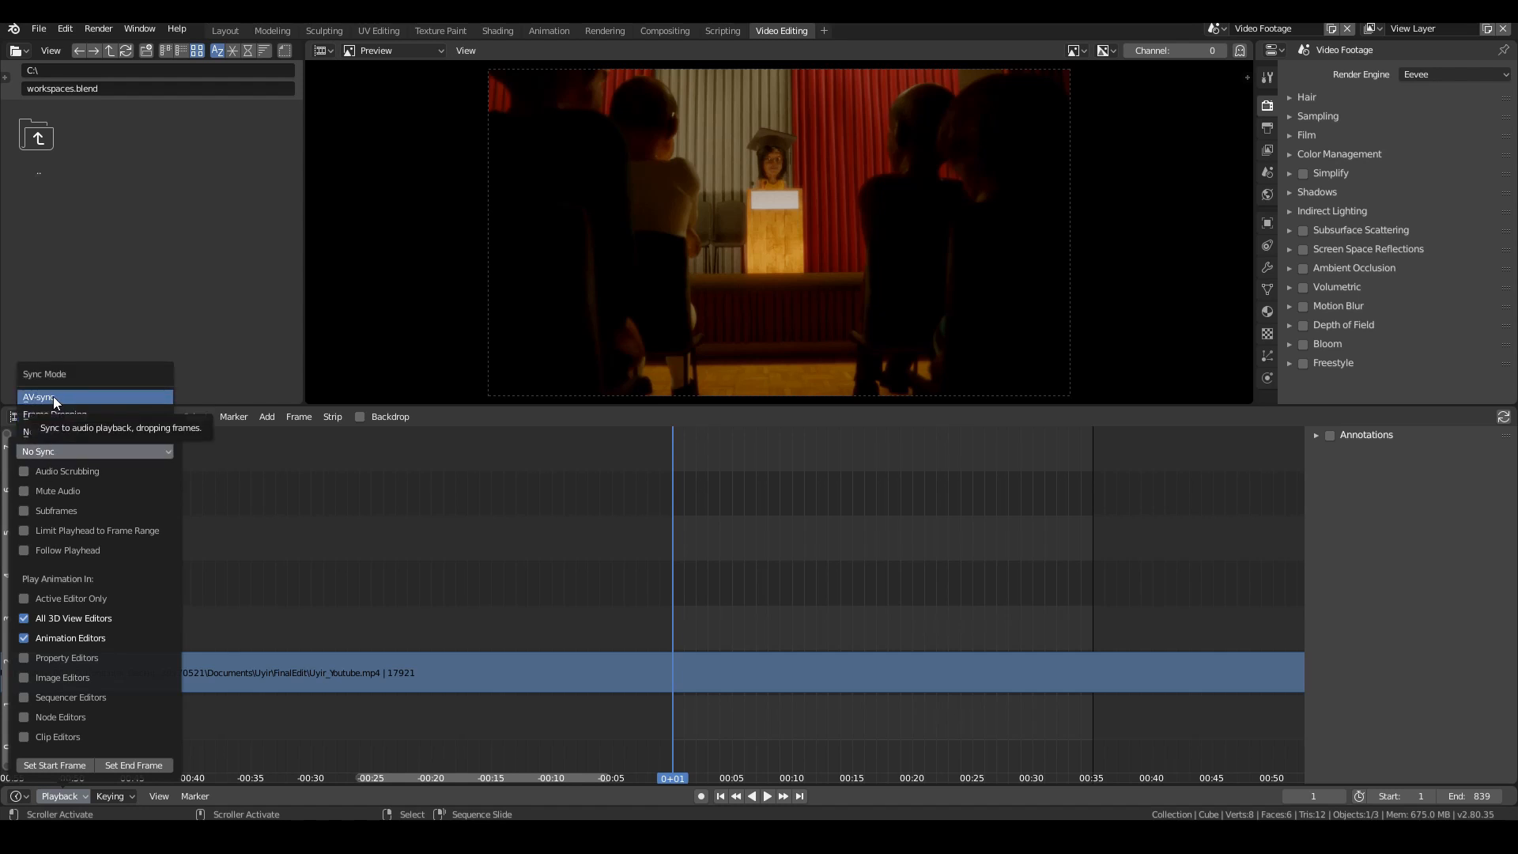
{"action": "left_click", "coordinate": [54, 397]}
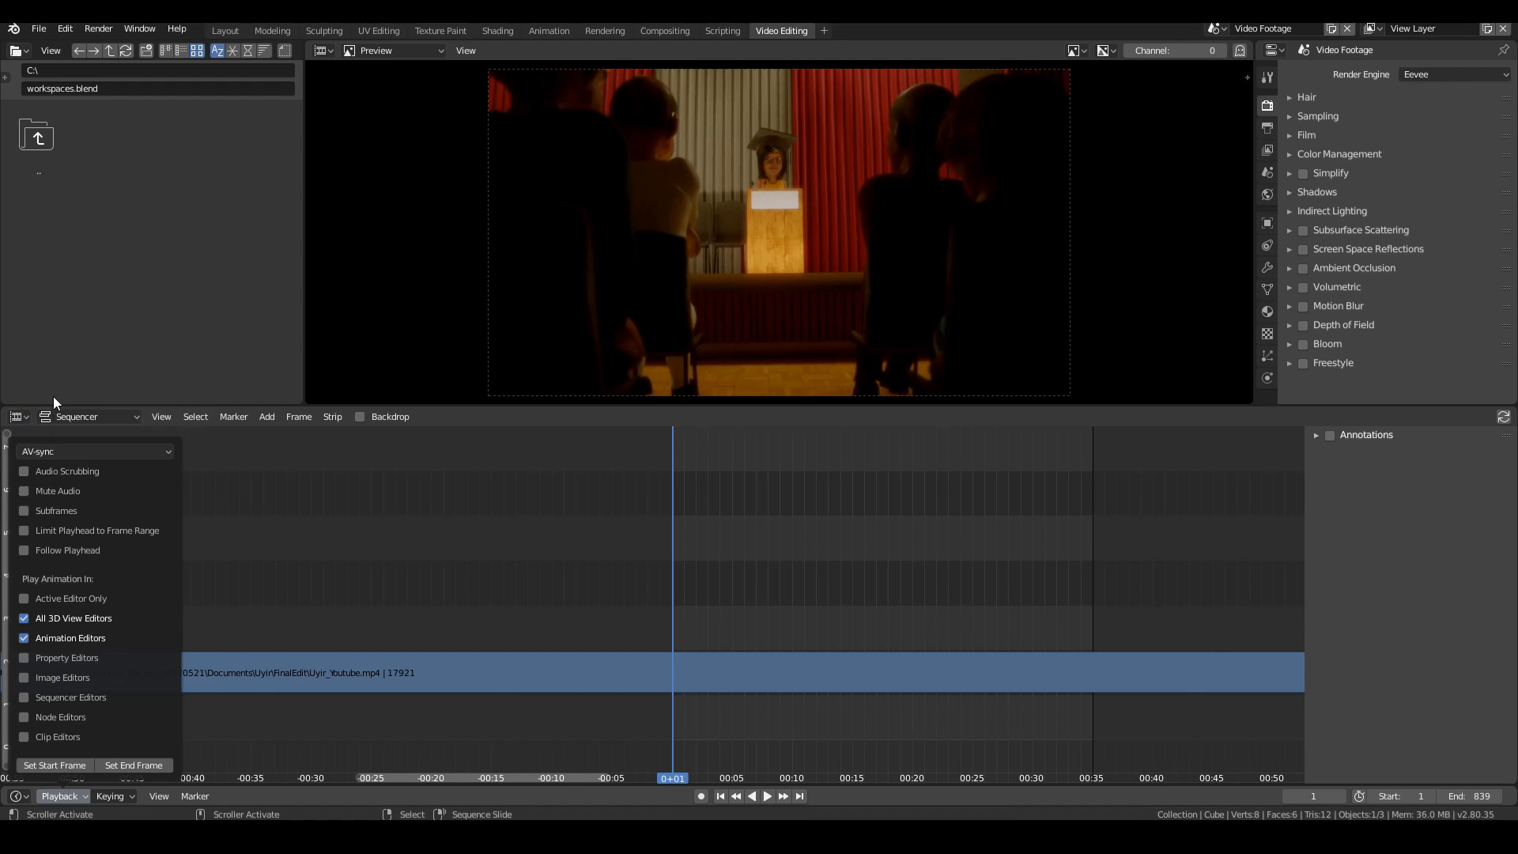
Step: Play the footage briefly with synced playback, stop it, and return the playhead to frame 0
{"action": "left_click", "coordinate": [766, 795]}
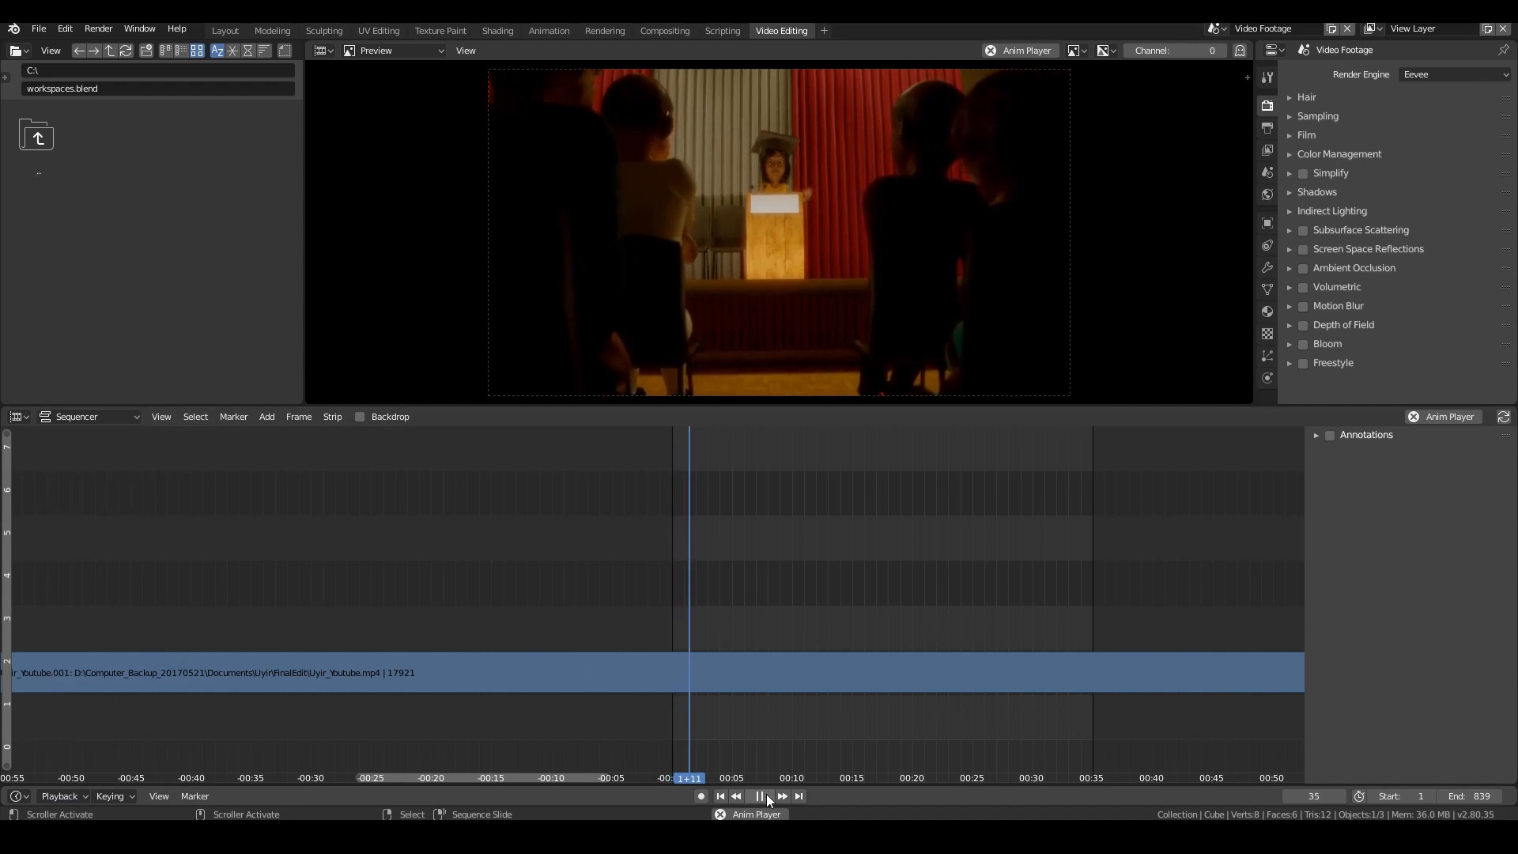
{"action": "left_click", "coordinate": [767, 794]}
{"action": "left_click", "coordinate": [685, 591]}
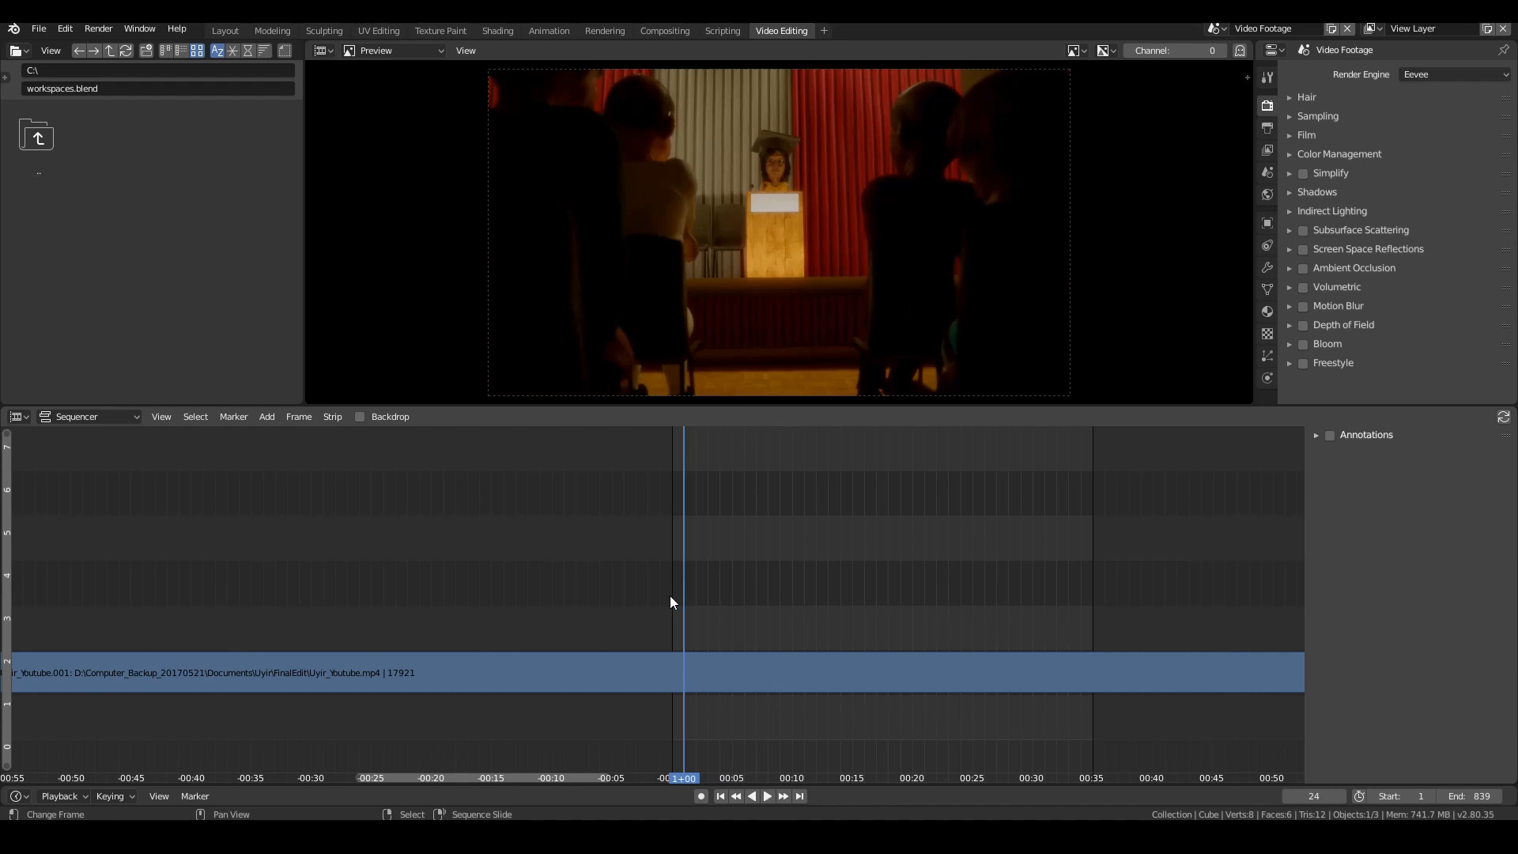
{"action": "left_click", "coordinate": [670, 601]}
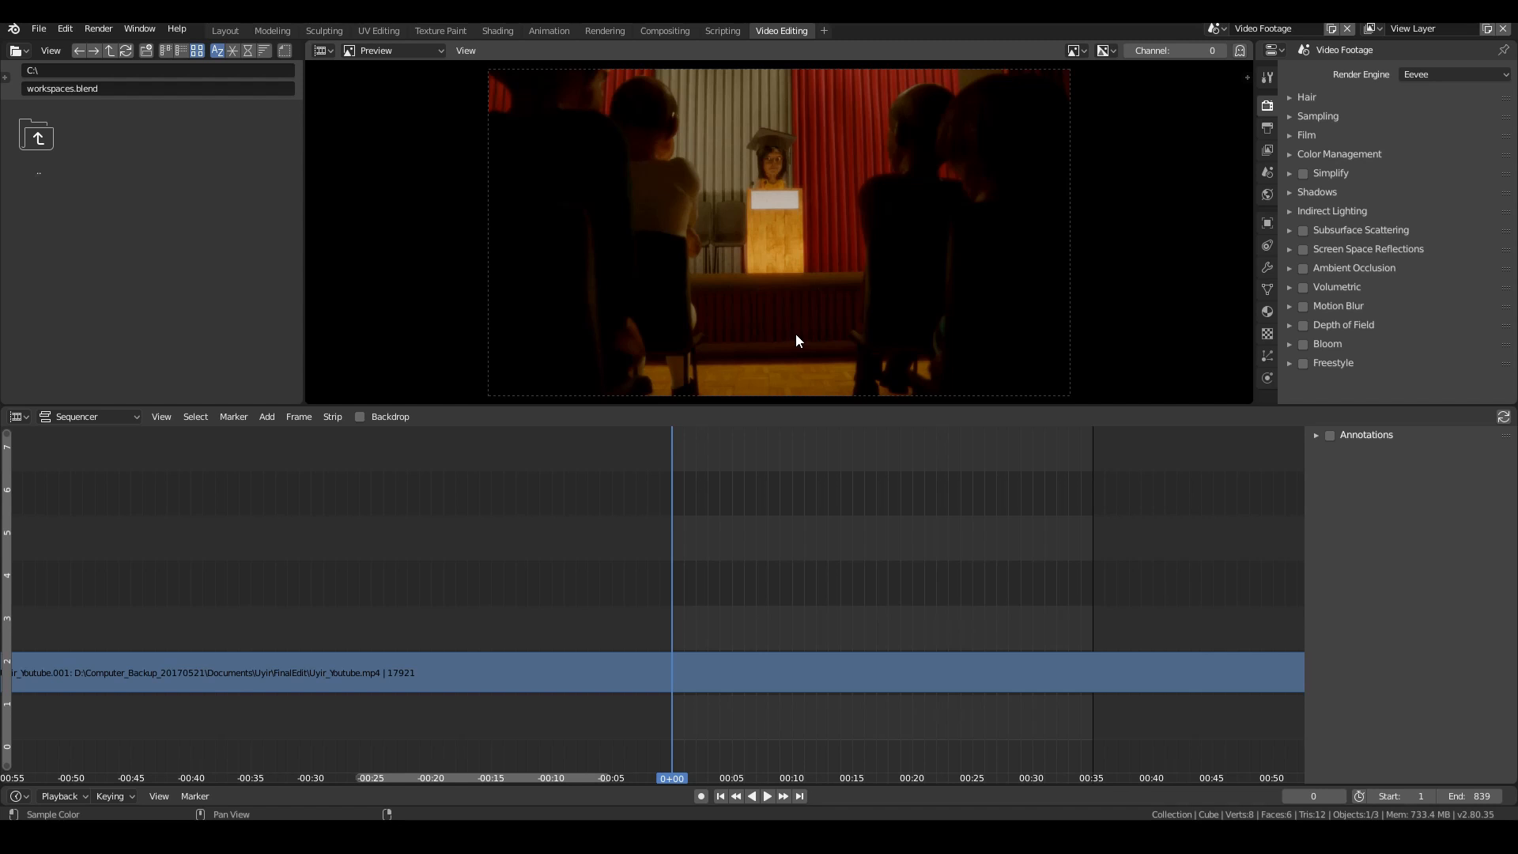
Step: Switch the active scene to Overlays and change to the Modeling workspace
{"action": "left_click", "coordinate": [1216, 29]}
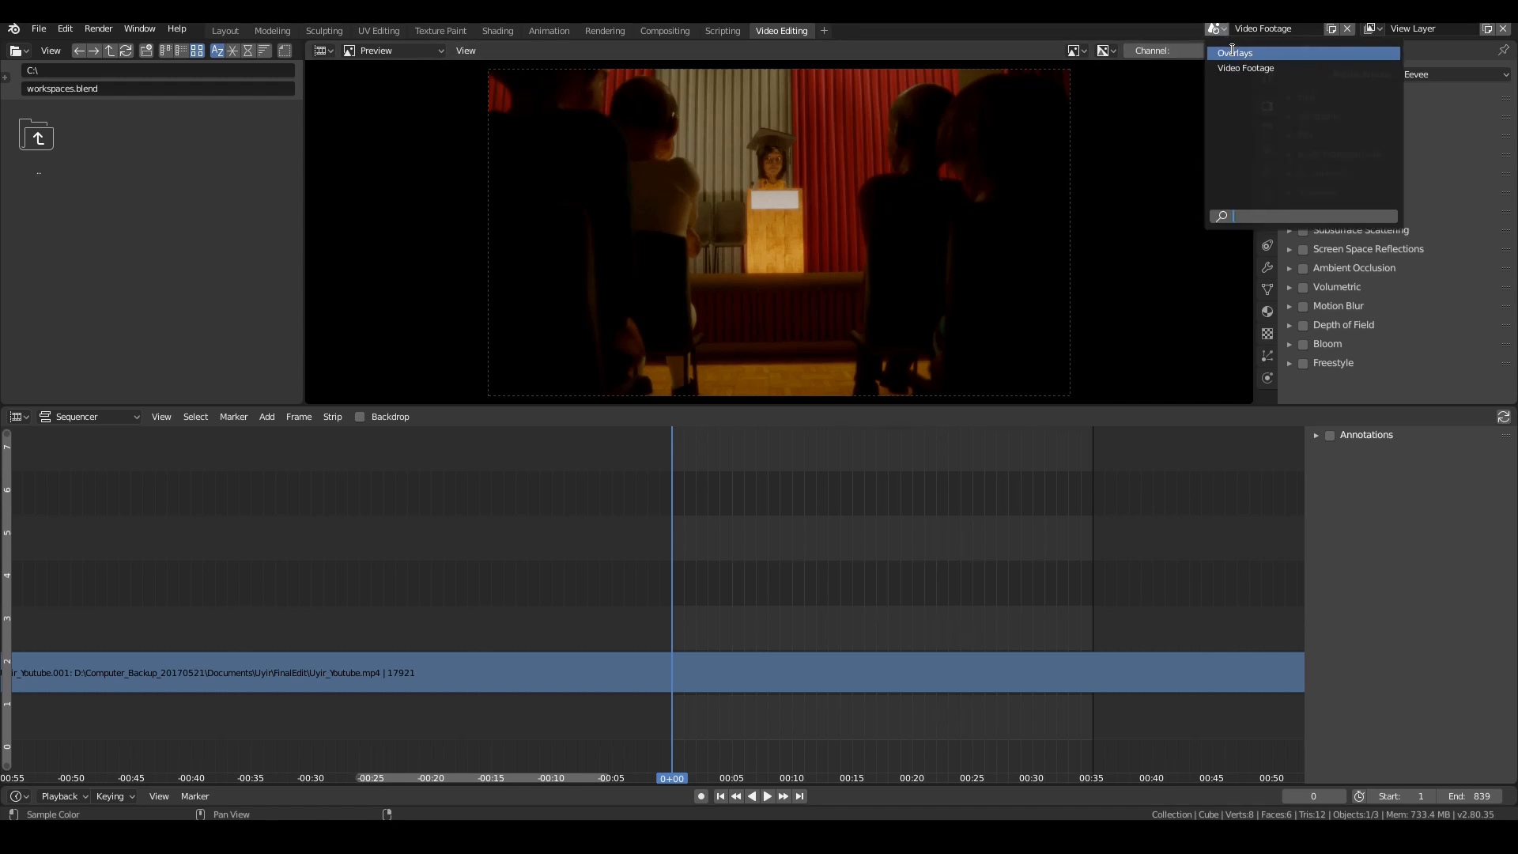
{"action": "left_click", "coordinate": [1235, 53]}
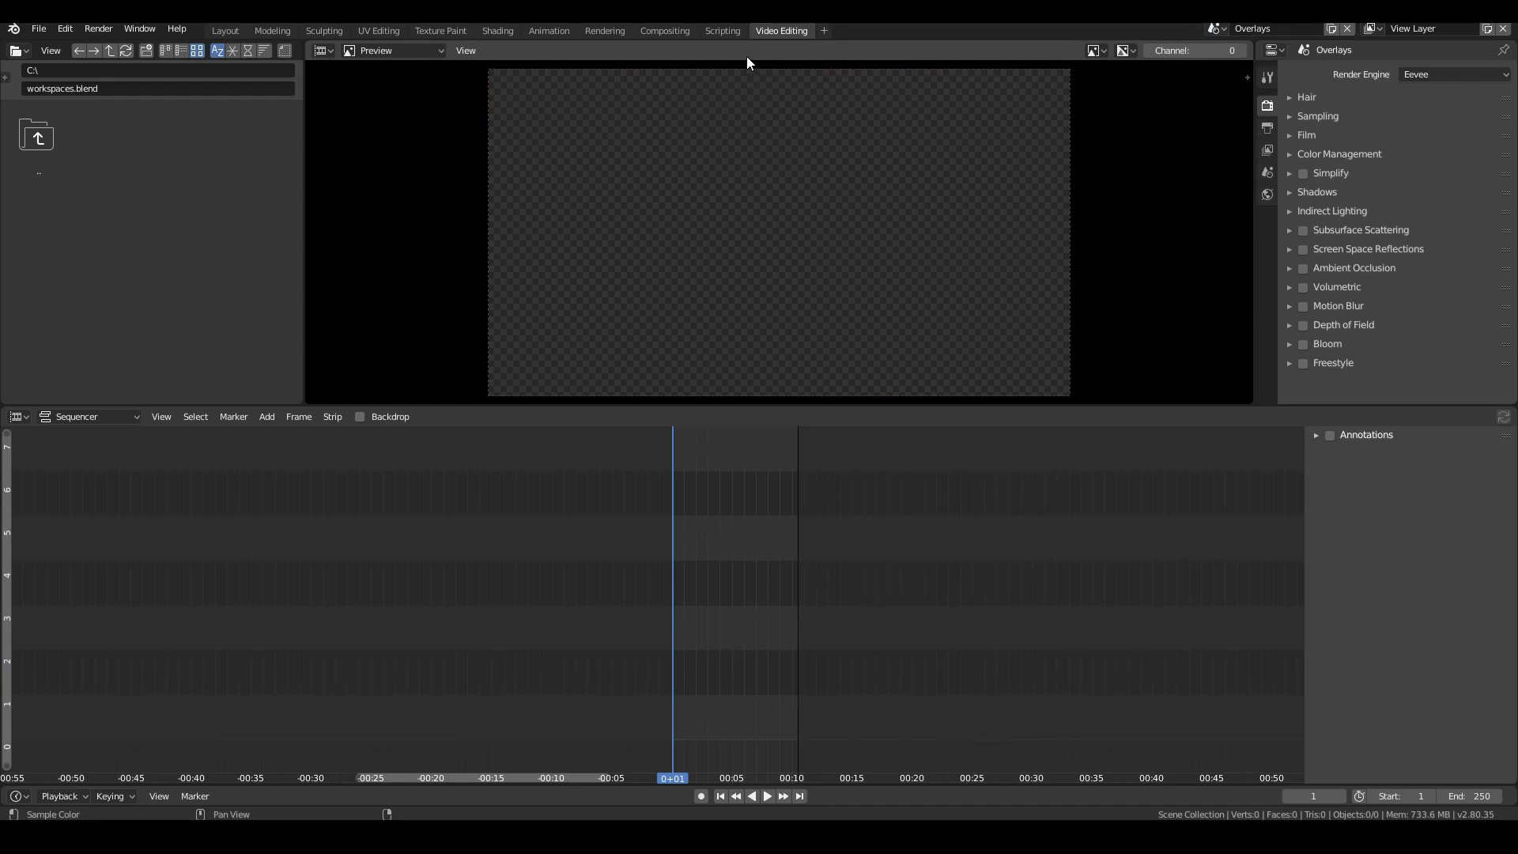
{"action": "left_click", "coordinate": [273, 31]}
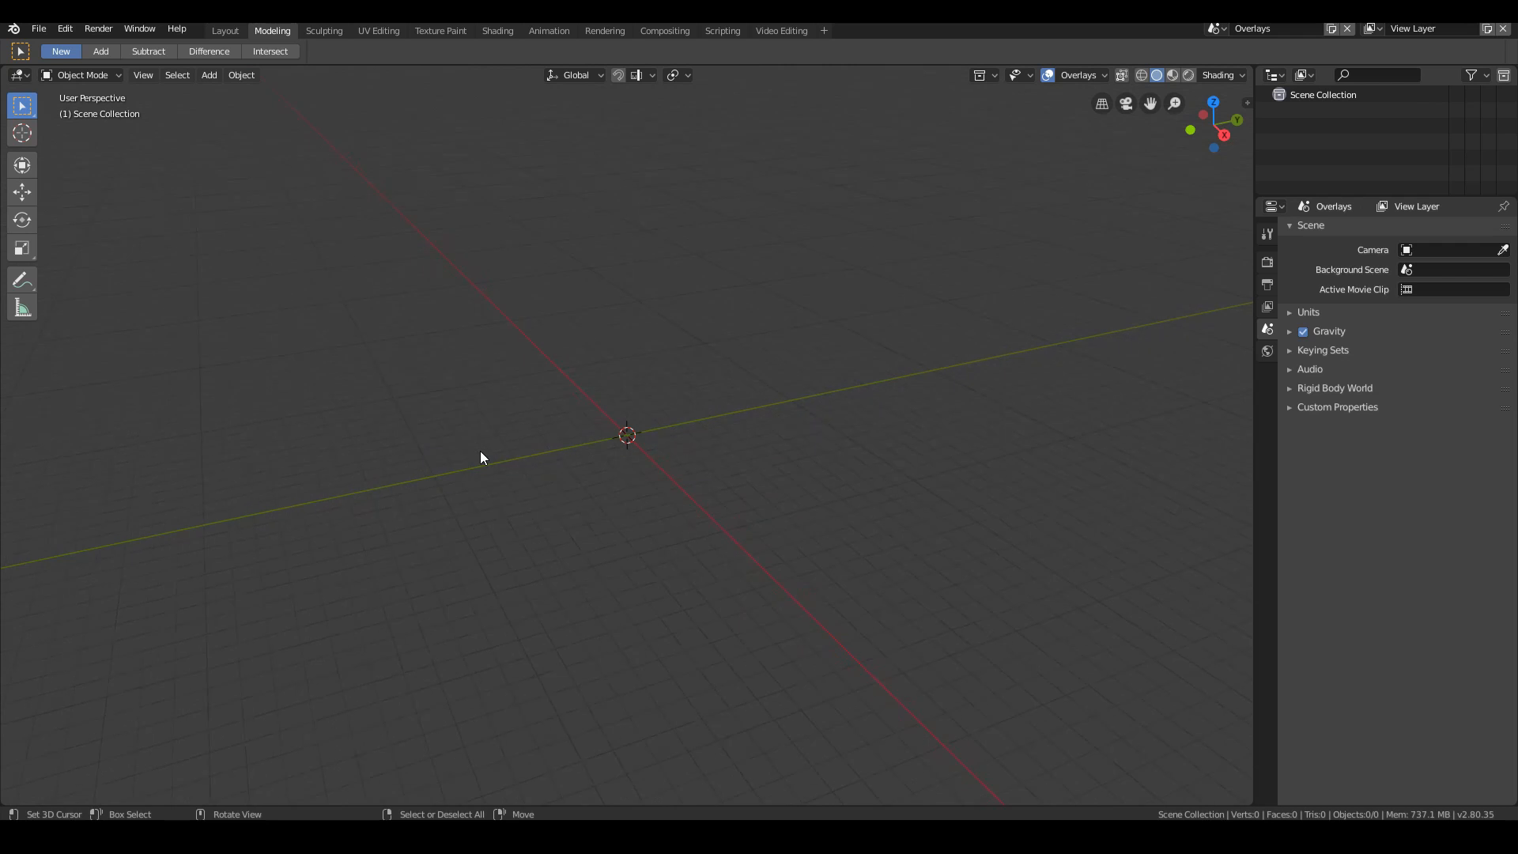
Step: Add a camera to the empty Overlays scene
{"action": "key", "text": "shift+a"}
{"action": "left_click", "coordinate": [209, 75]}
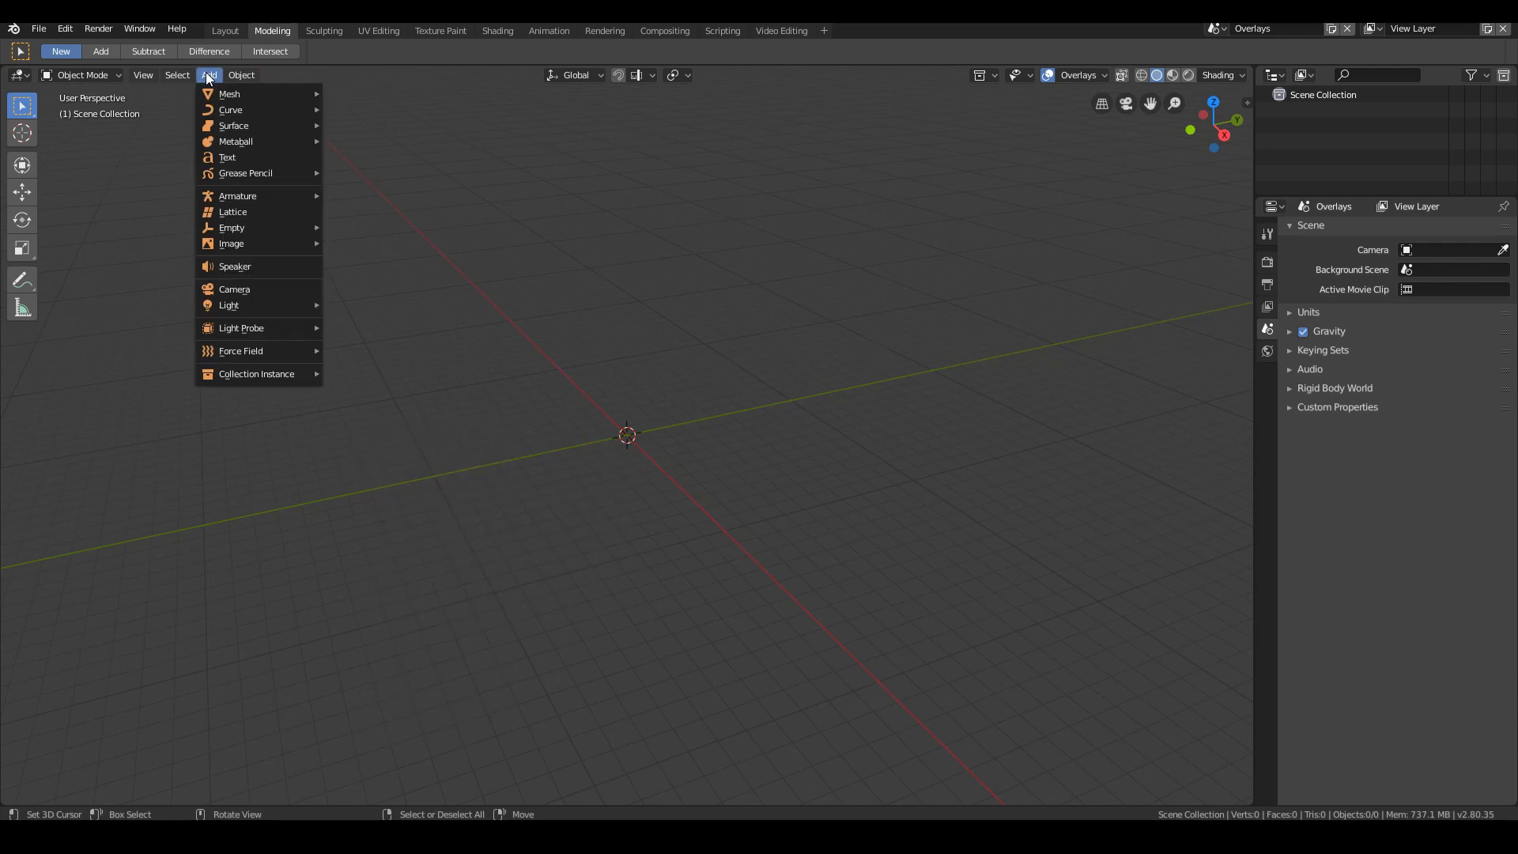
{"action": "left_click", "coordinate": [244, 291]}
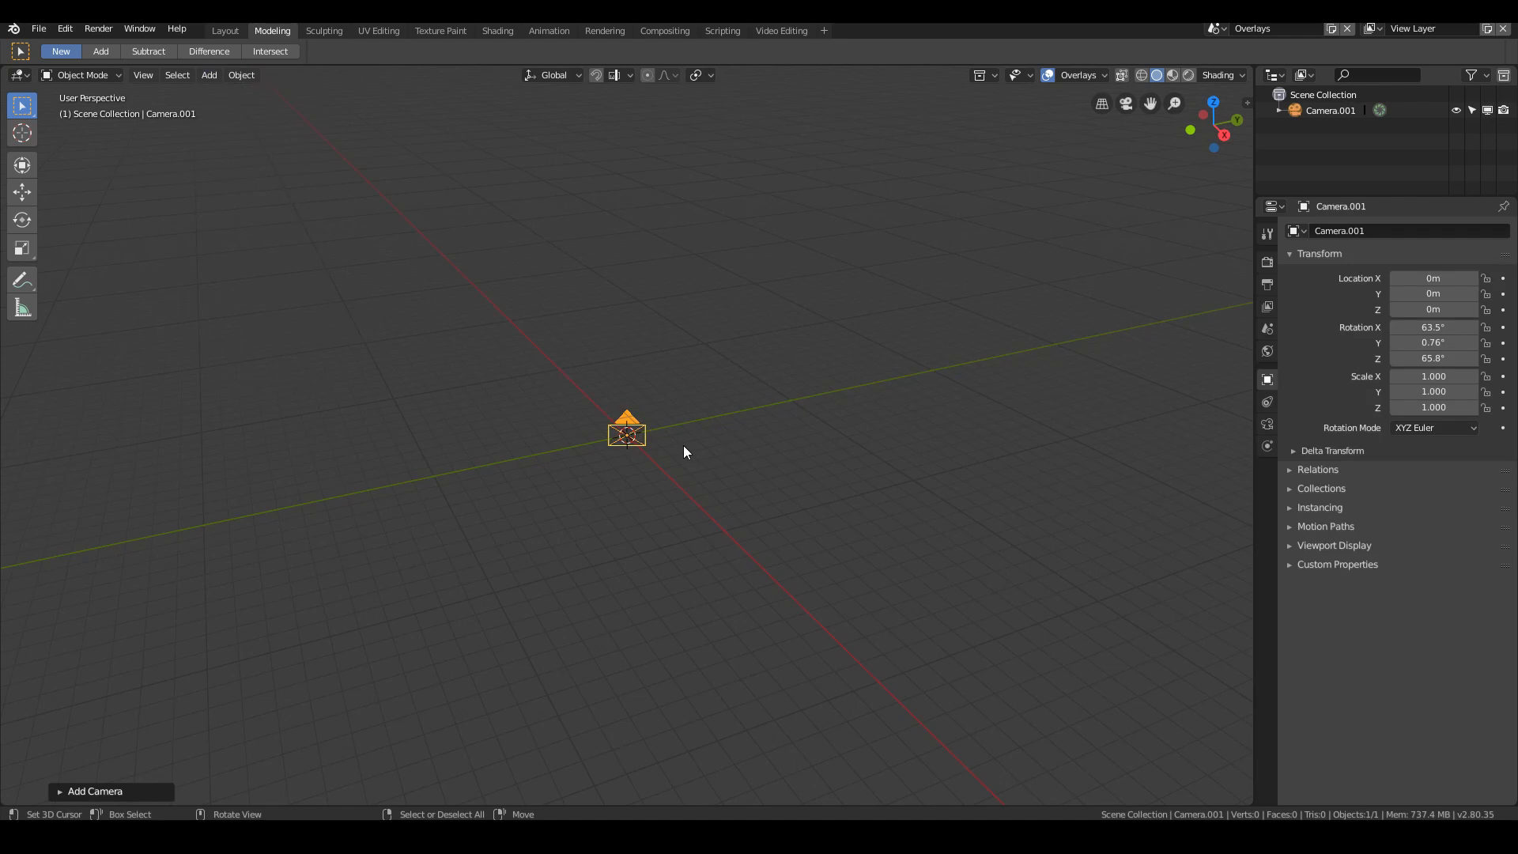
Step: Set the viewport to the front view and align the new camera to it
{"action": "key", "text": "KP_1"}
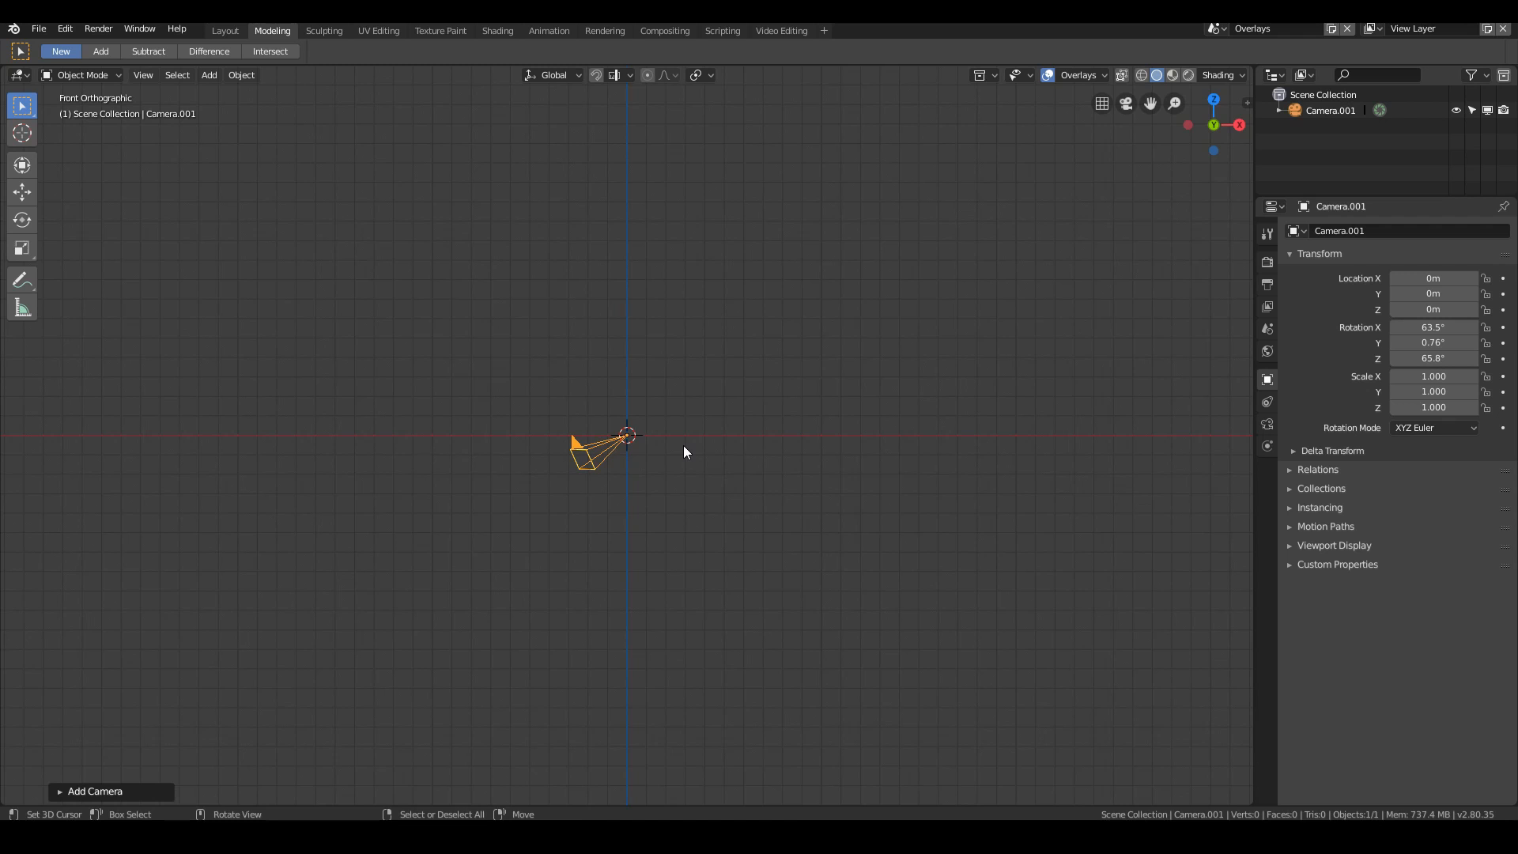
{"action": "left_click", "coordinate": [154, 75]}
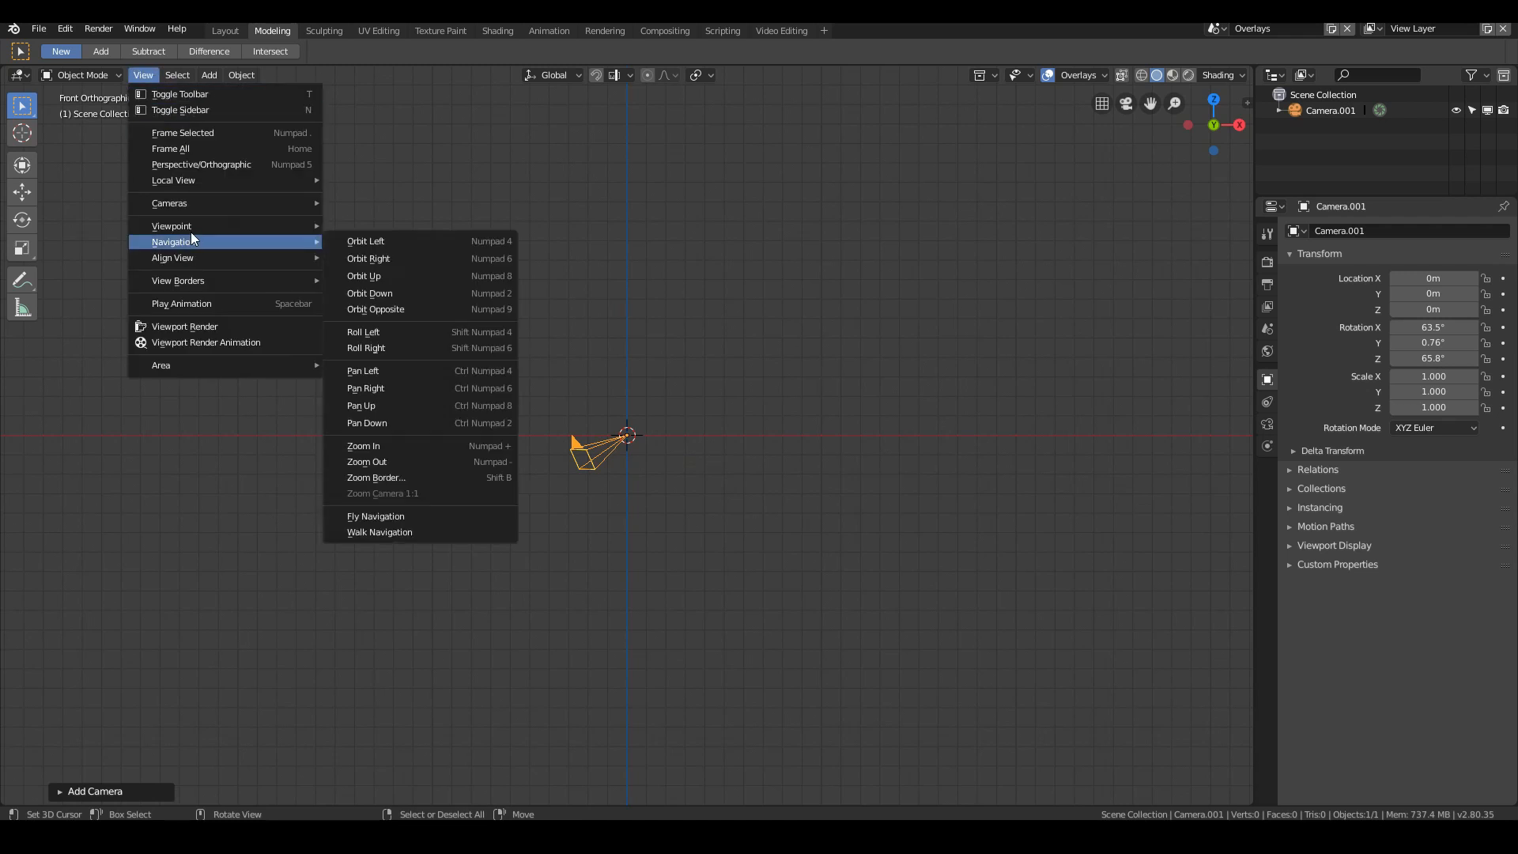
{"action": "mouse_move", "coordinate": [193, 227]}
{"action": "left_click", "coordinate": [396, 286]}
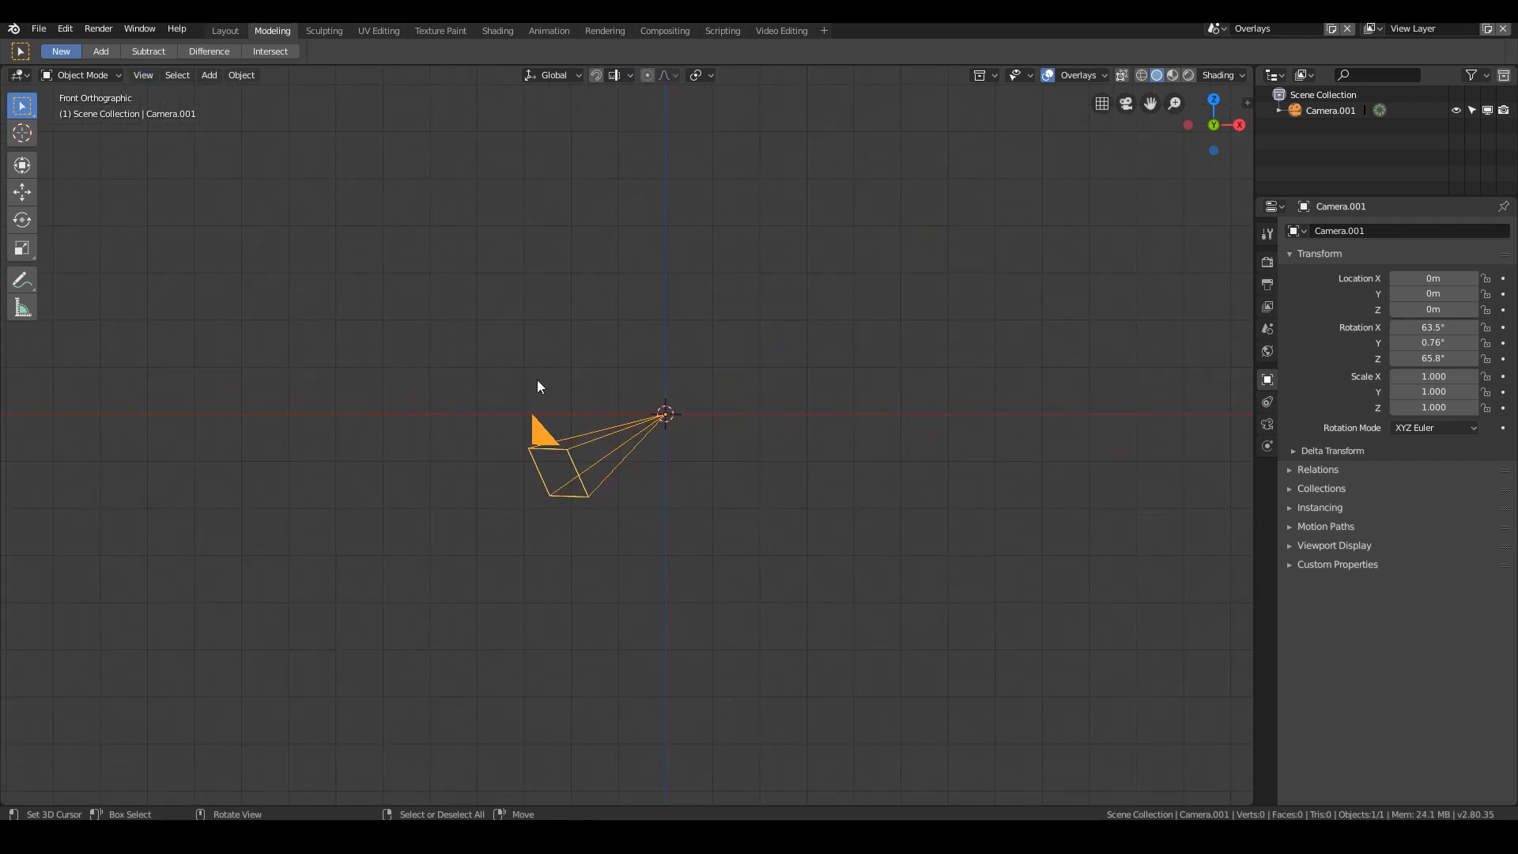
{"action": "left_click", "coordinate": [144, 75]}
{"action": "mouse_move", "coordinate": [201, 227]}
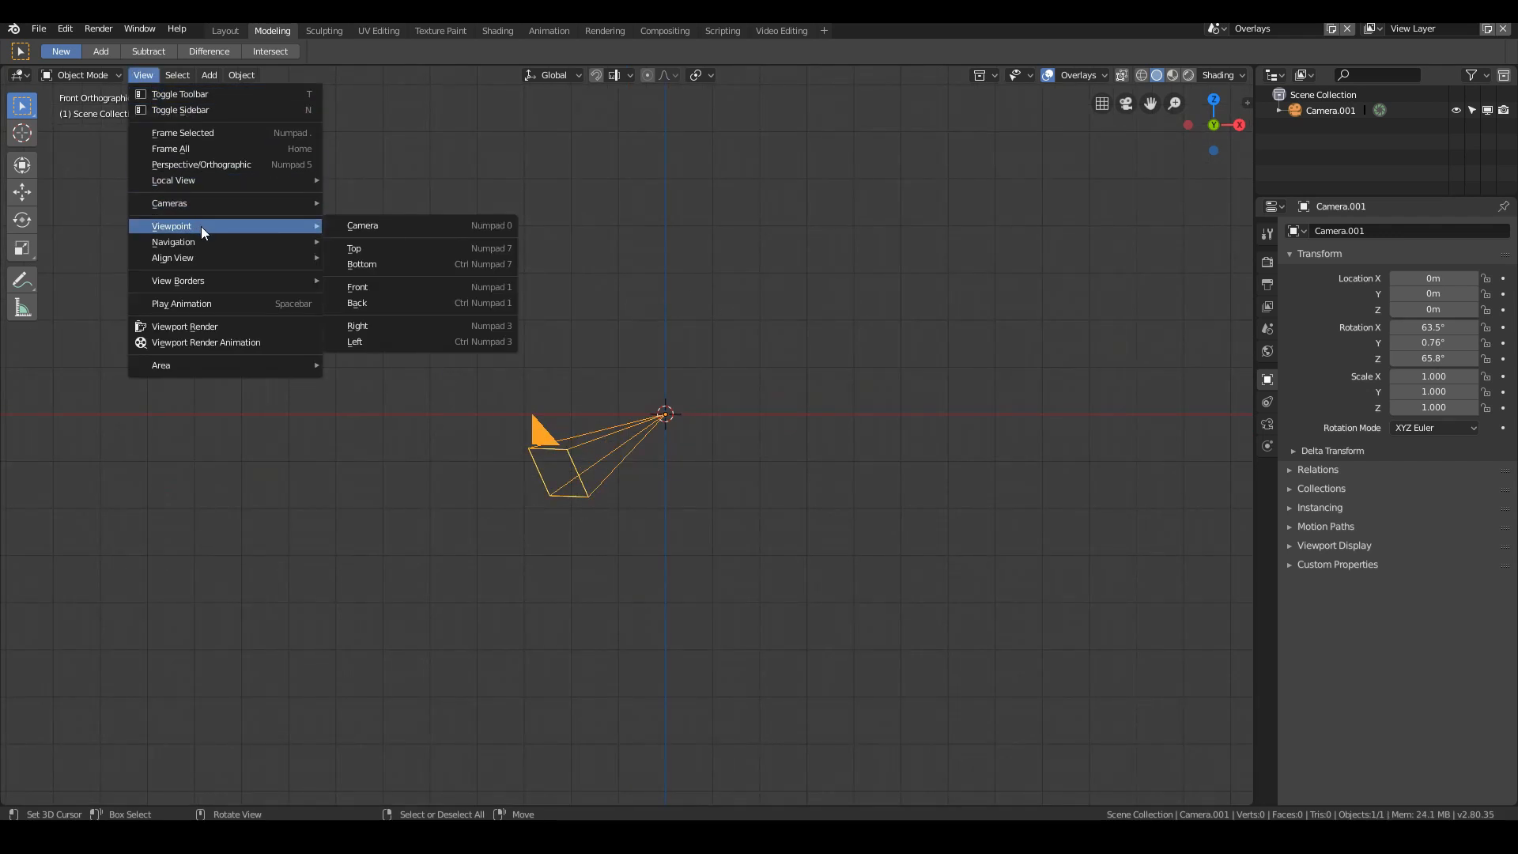
{"action": "left_click", "coordinate": [427, 287]}
{"action": "left_click", "coordinate": [143, 75]}
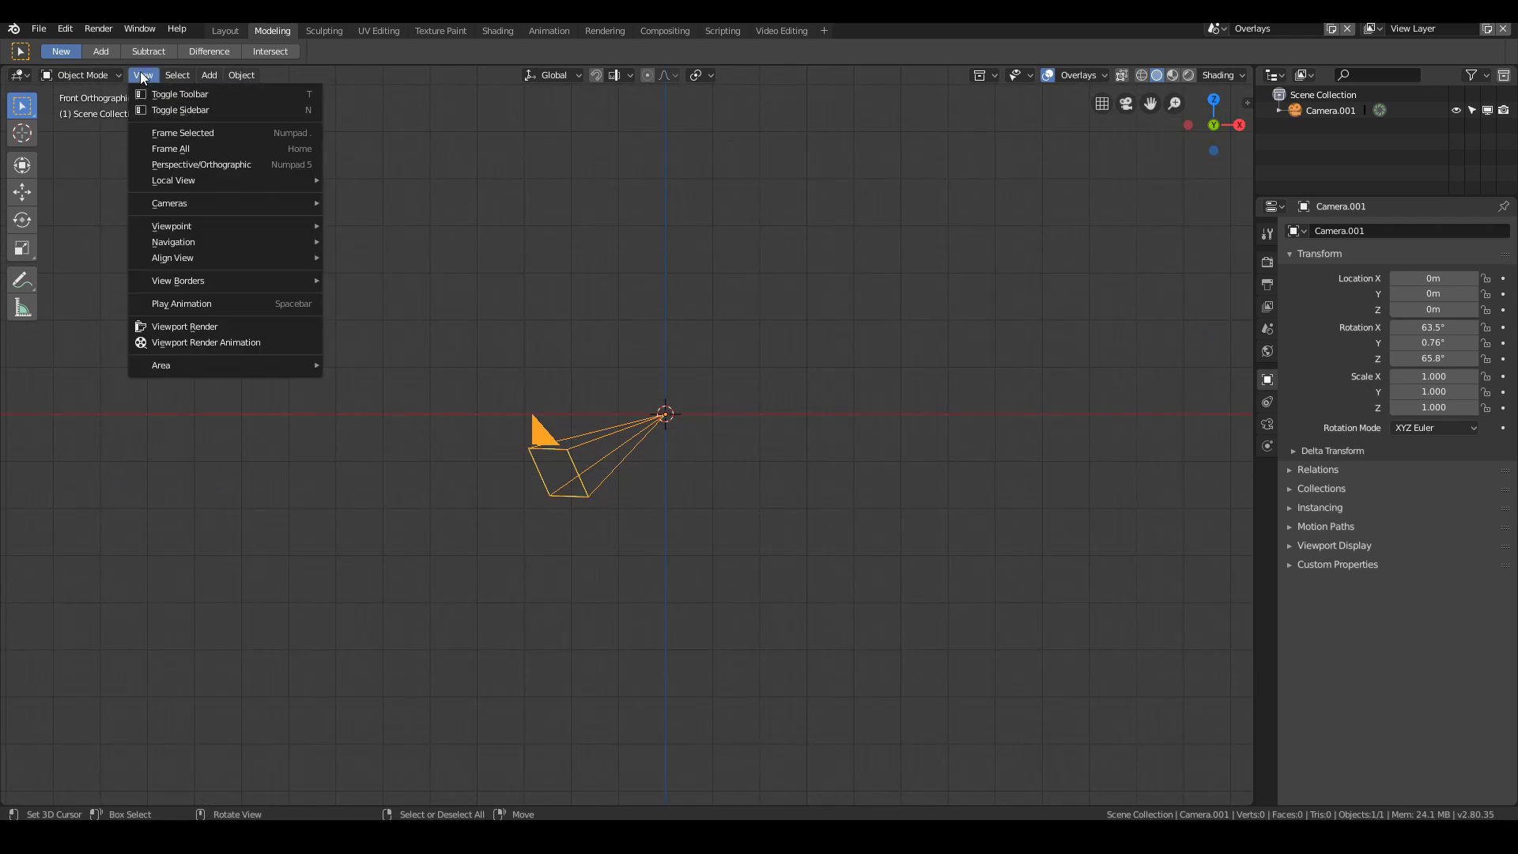
{"action": "mouse_move", "coordinate": [236, 257]}
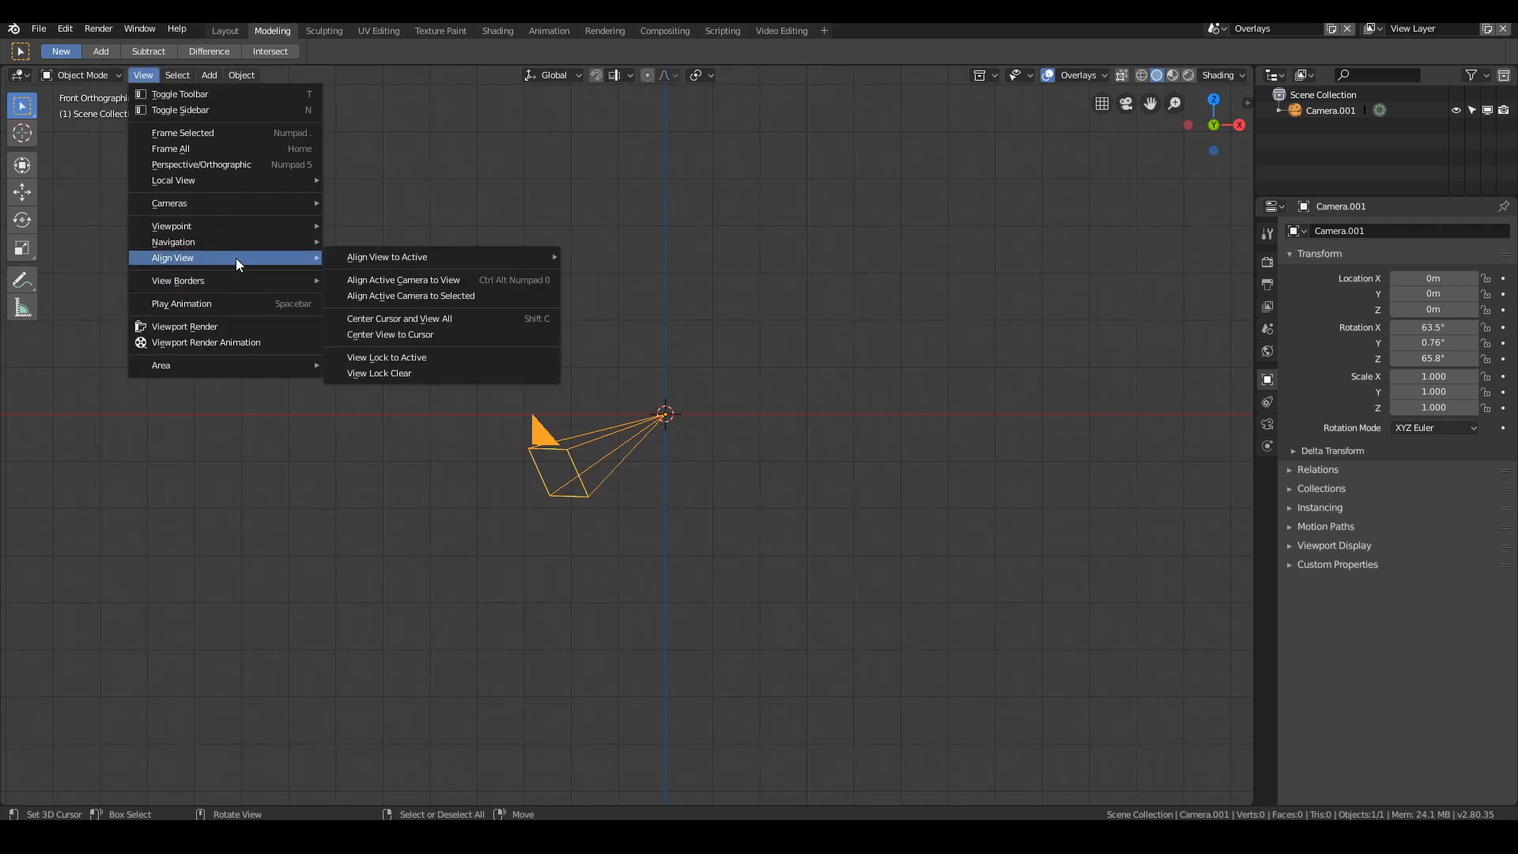
{"action": "left_click", "coordinate": [392, 282]}
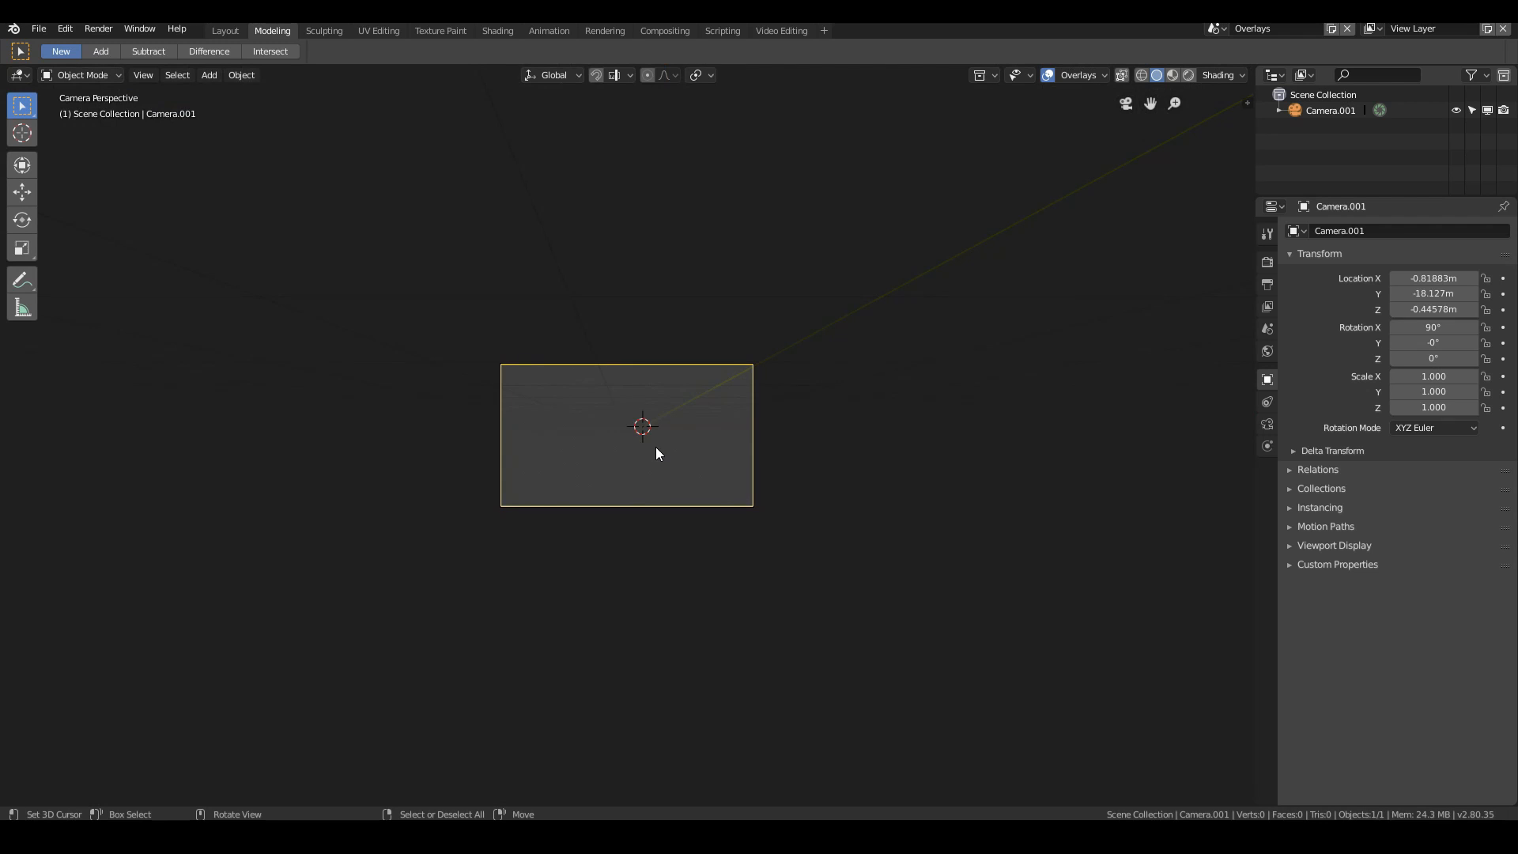
Step: Move the camera to about X -0.07 m, Y -14.92 m, Z 0 m, centering the world origin in its frame
{"action": "scroll", "coordinate": [656, 453], "scroll_direction": "up", "scroll_amount": 5}
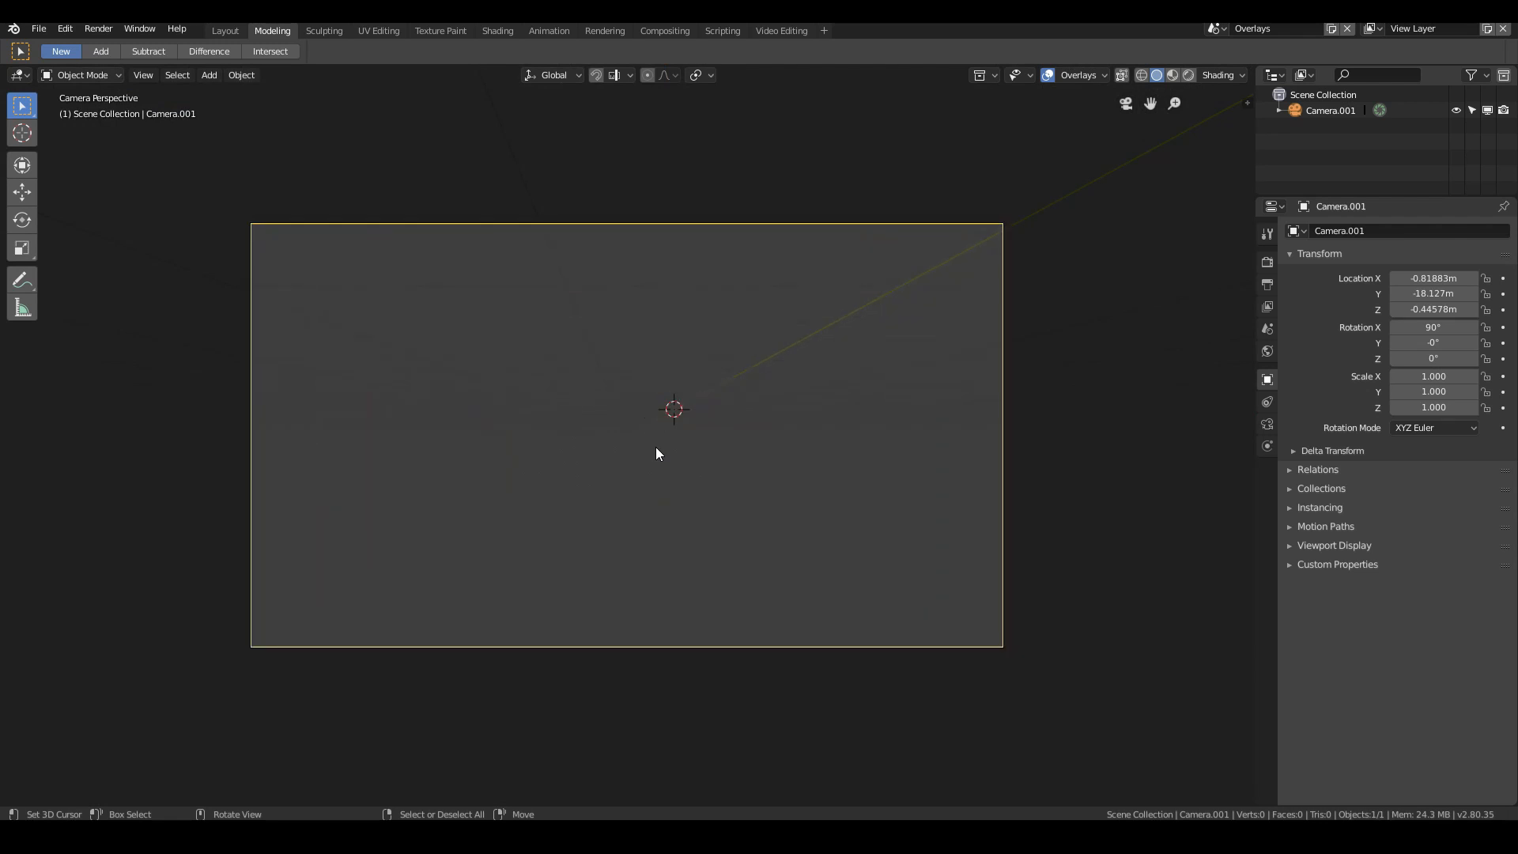
{"action": "key", "text": "g"}
{"action": "left_click", "coordinate": [653, 562]}
{"action": "key", "text": "KP_0"}
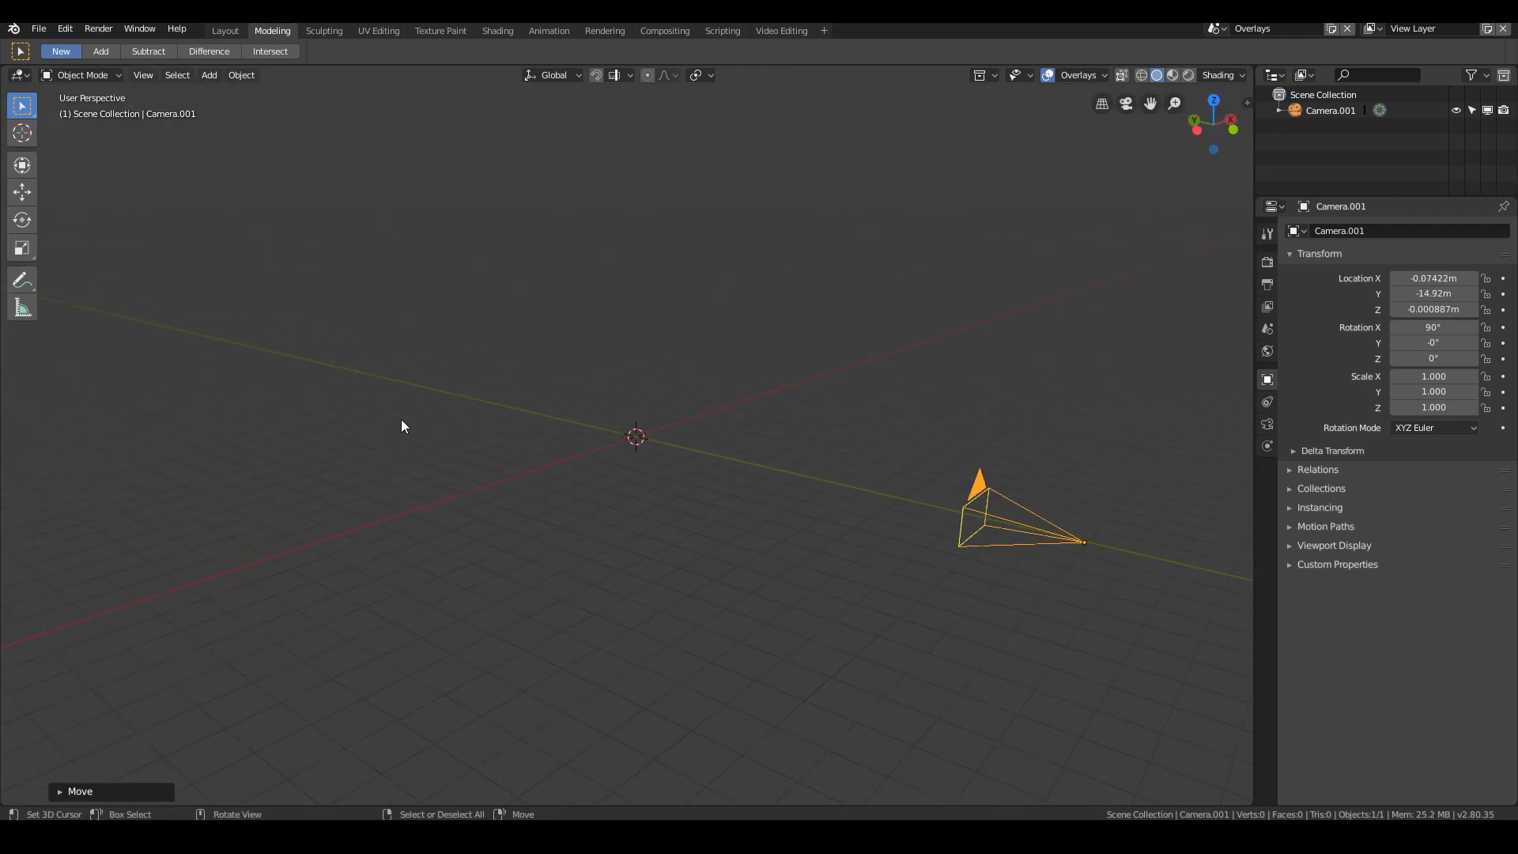
{"action": "key", "text": "KP_0"}
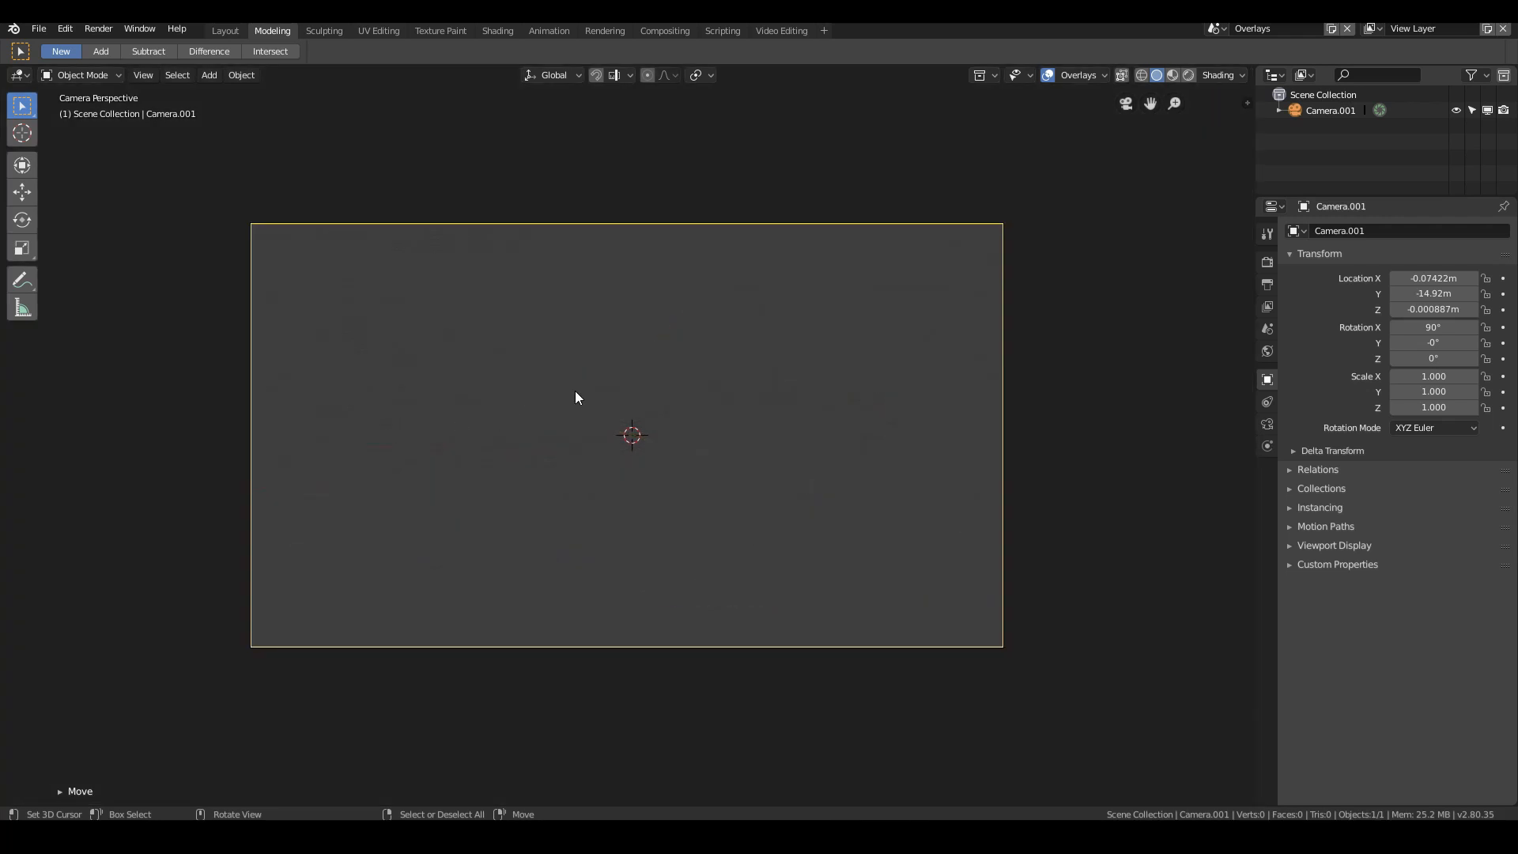
Step: Add a monkey mesh at the world origin
{"action": "key", "text": "shift+a"}
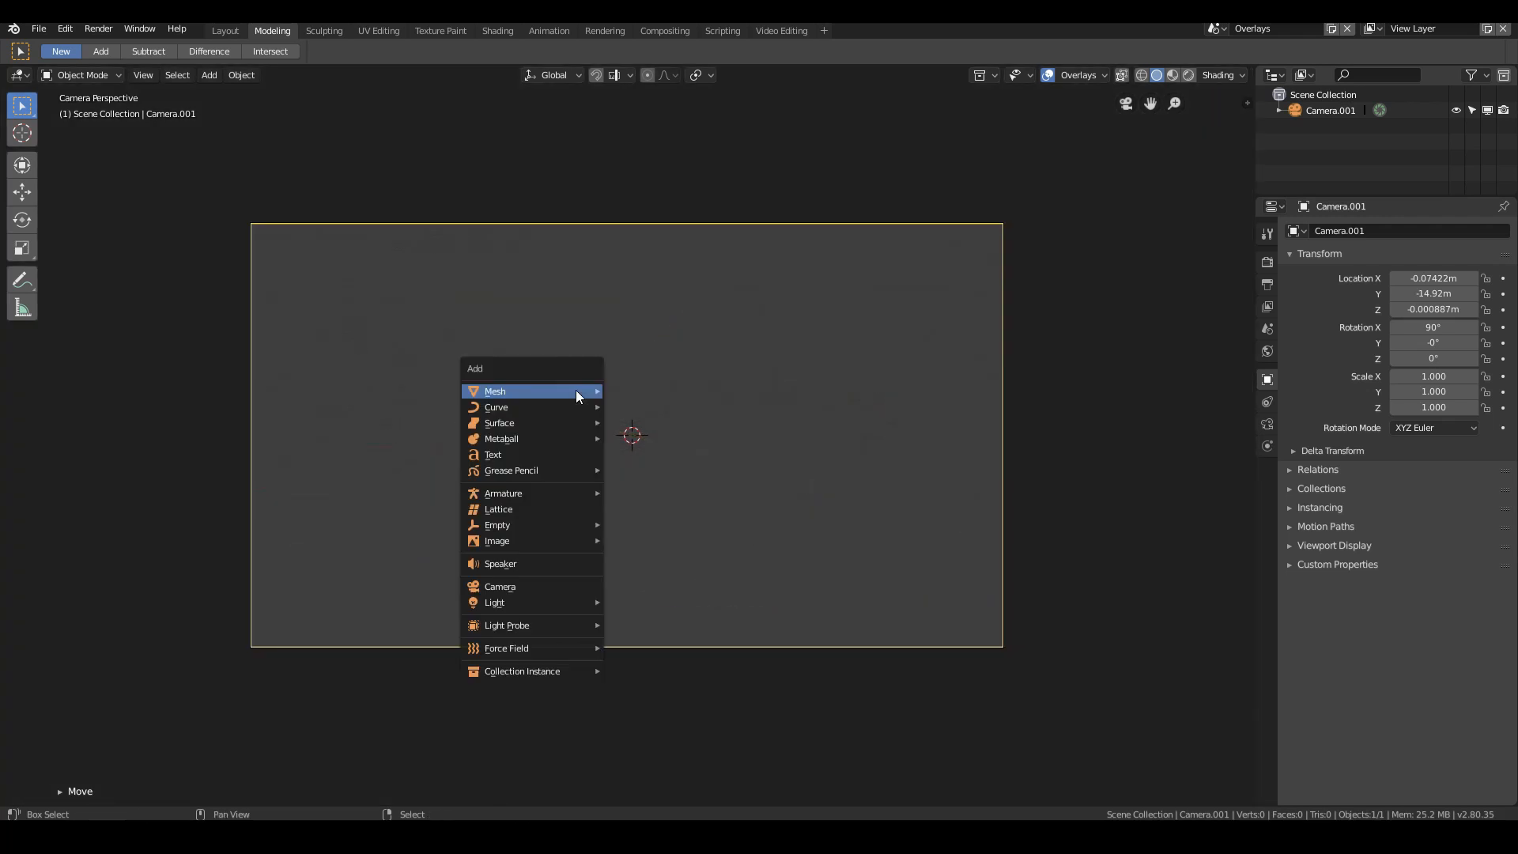
{"action": "mouse_move", "coordinate": [576, 392]}
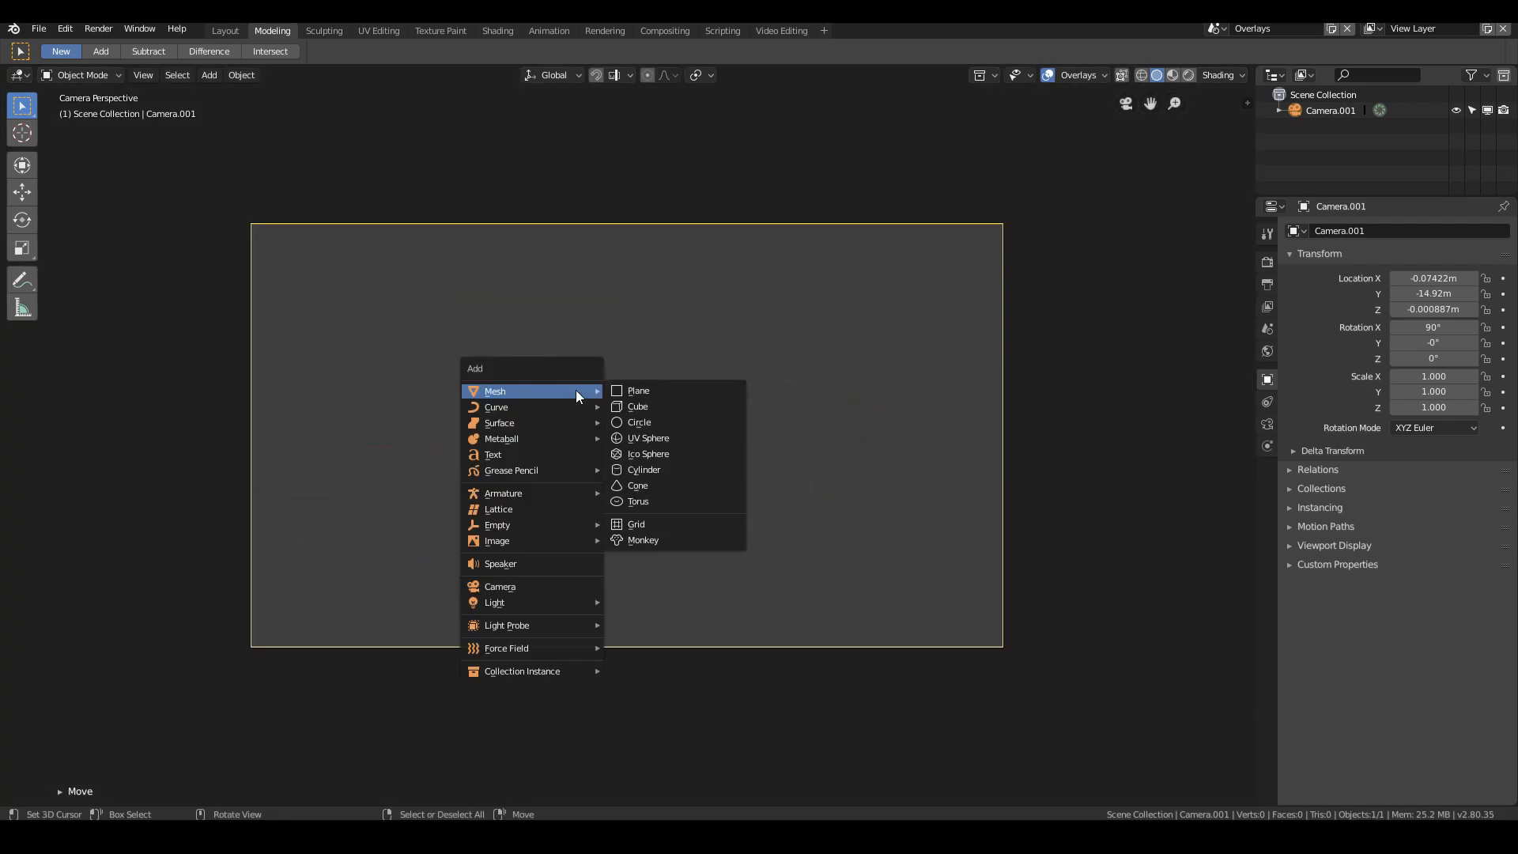
{"action": "left_click", "coordinate": [654, 536]}
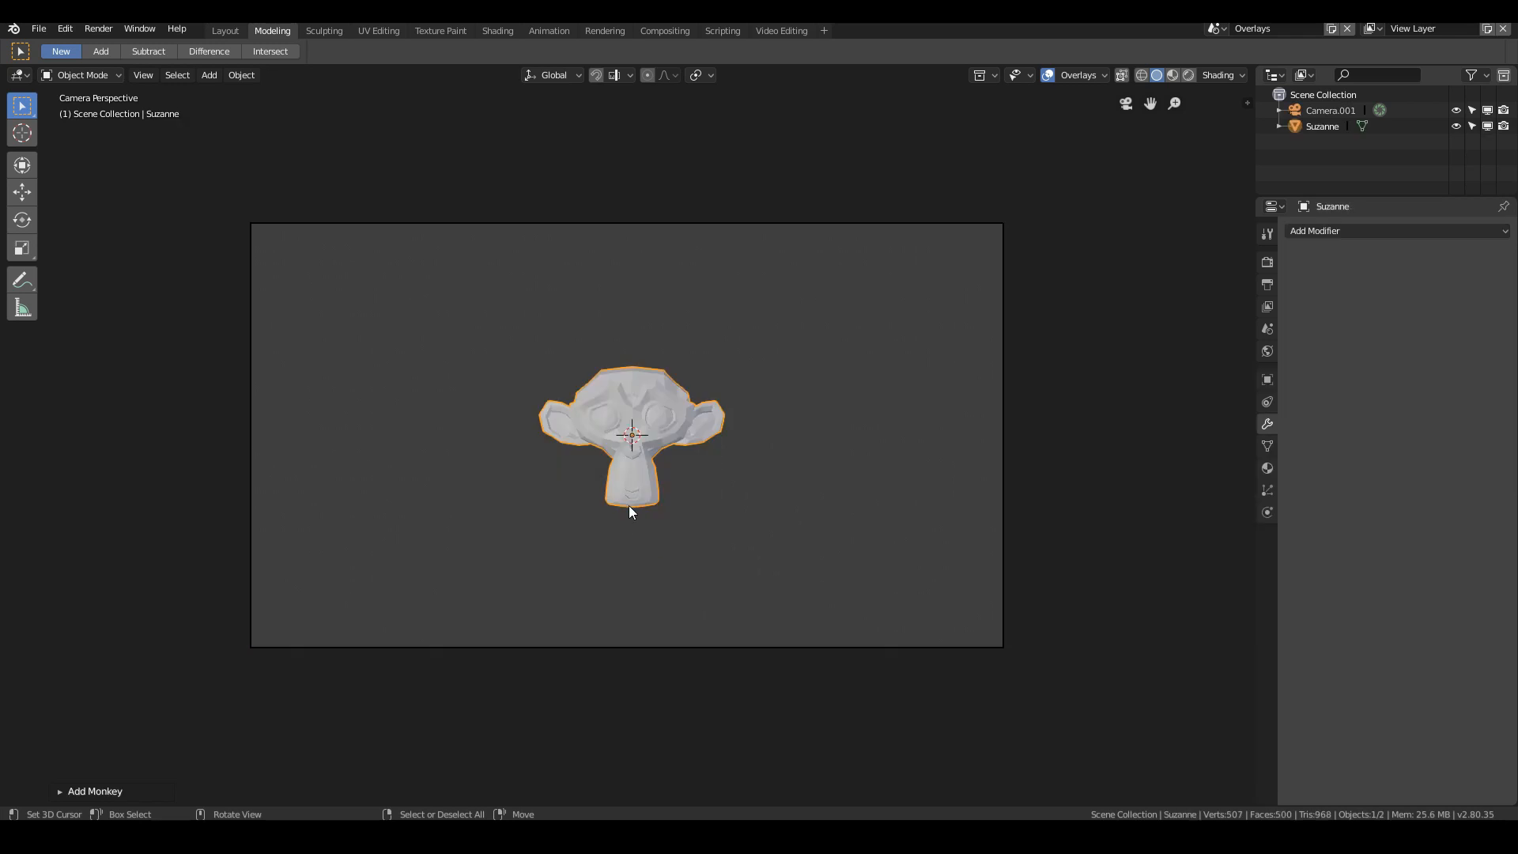
{"action": "key", "text": "g"}
{"action": "key", "text": "z"}
{"action": "left_click", "coordinate": [681, 480]}
{"action": "key", "text": "g"}
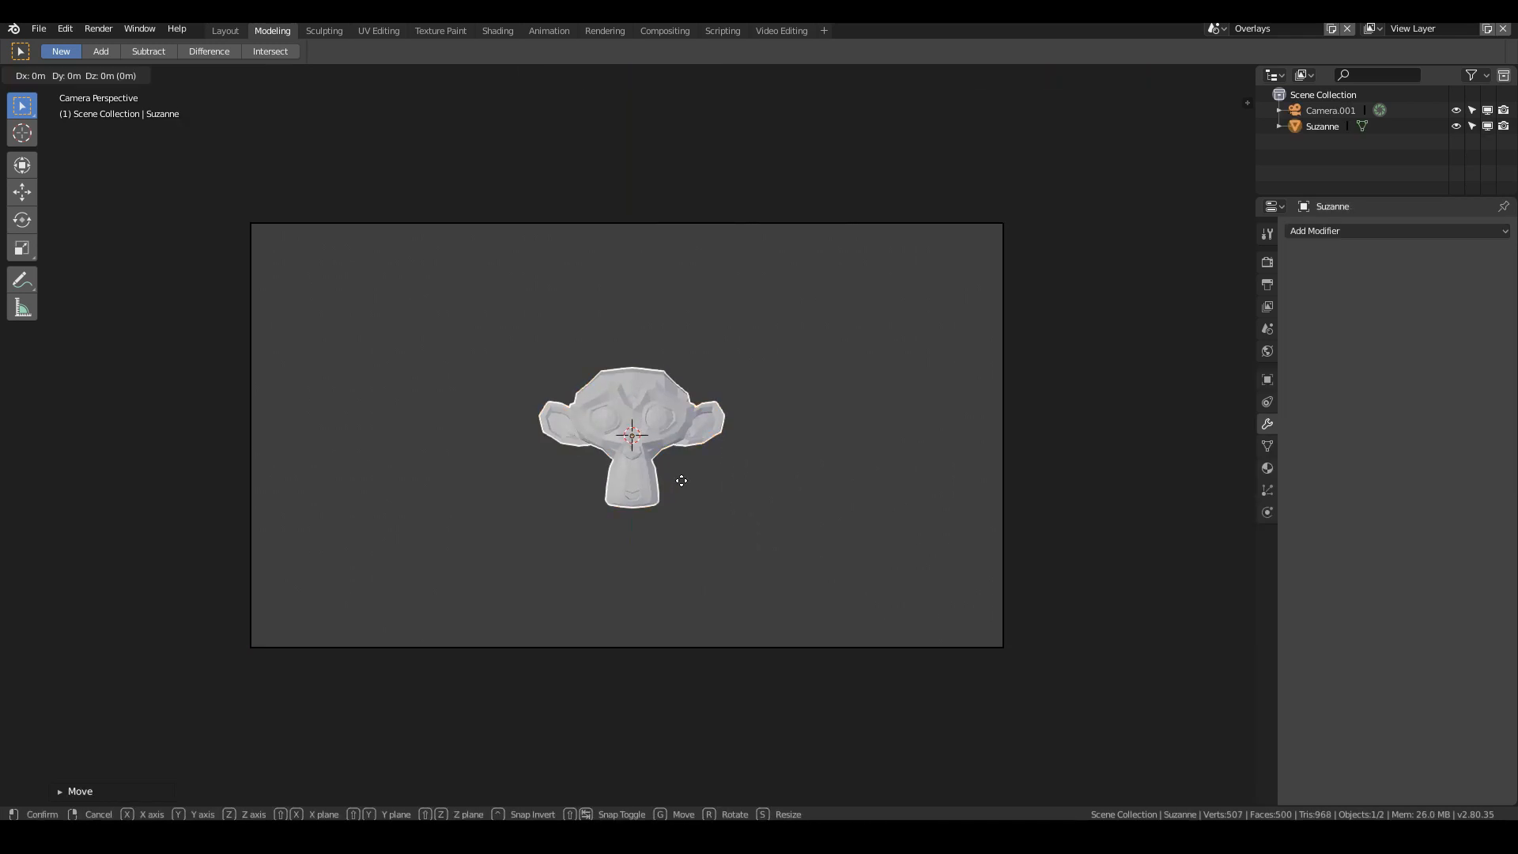
{"action": "key", "text": "z"}
{"action": "key", "text": "Escape"}
Step: Duplicate the monkey head and place the copy just to the left of the original in the camera view
{"action": "key", "text": "shift+d"}
{"action": "left_click", "coordinate": [553, 482]}
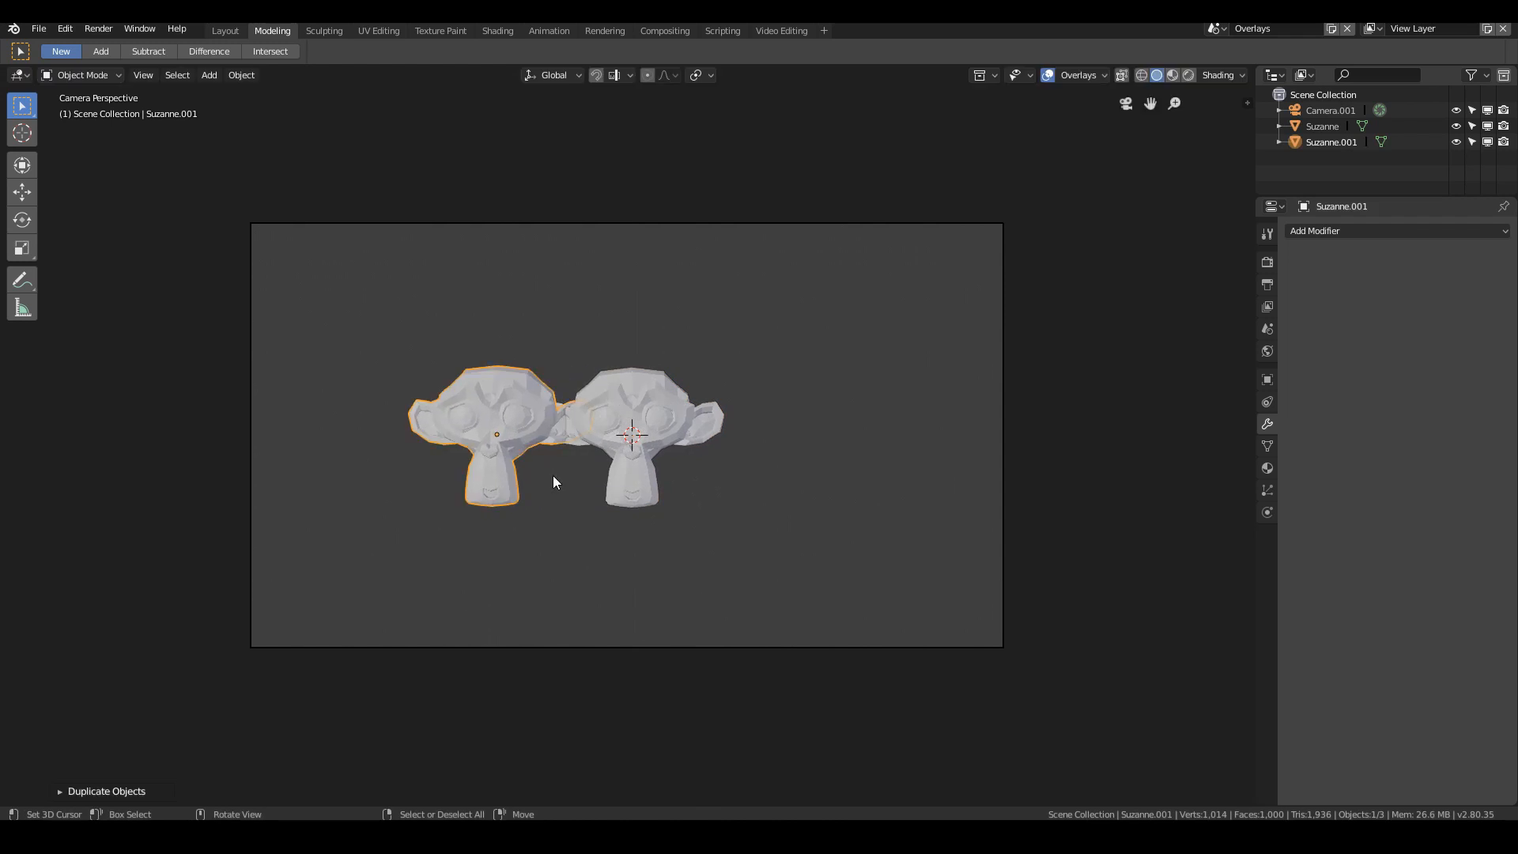
{"action": "key", "text": "g"}
{"action": "key", "text": "z"}
{"action": "key", "text": "z"}
{"action": "right_click", "coordinate": [551, 505]}
Step: Move the duplicated monkey head along the global Y axis well toward the camera and compare both heads' depth from outside the camera
{"action": "key", "text": "g"}
{"action": "key", "text": "z"}
{"action": "key", "text": "z"}
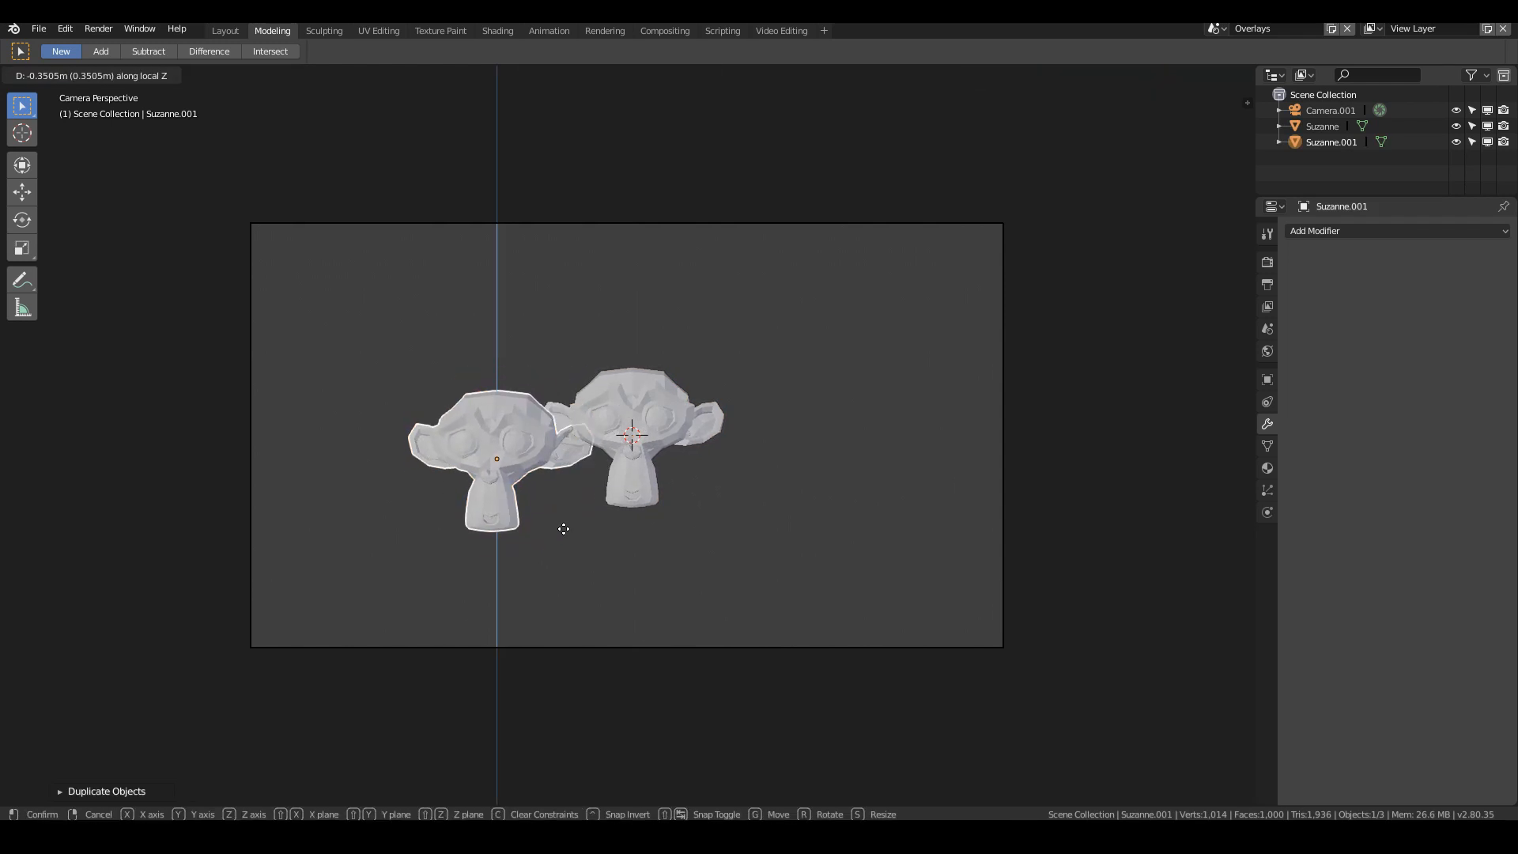
{"action": "key", "text": "z"}
{"action": "key", "text": "y"}
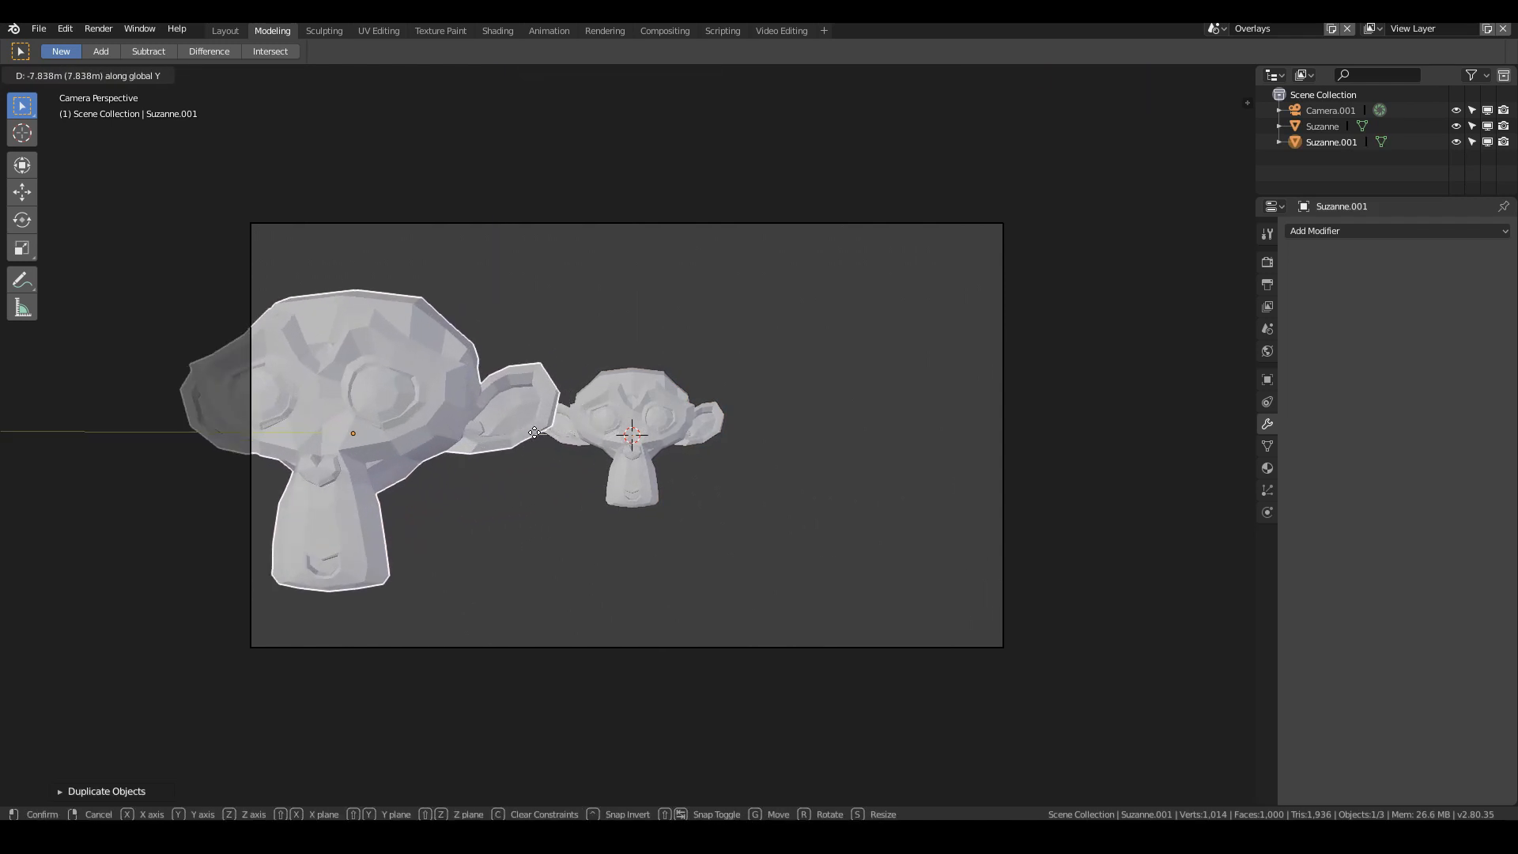
{"action": "left_click", "coordinate": [529, 647]}
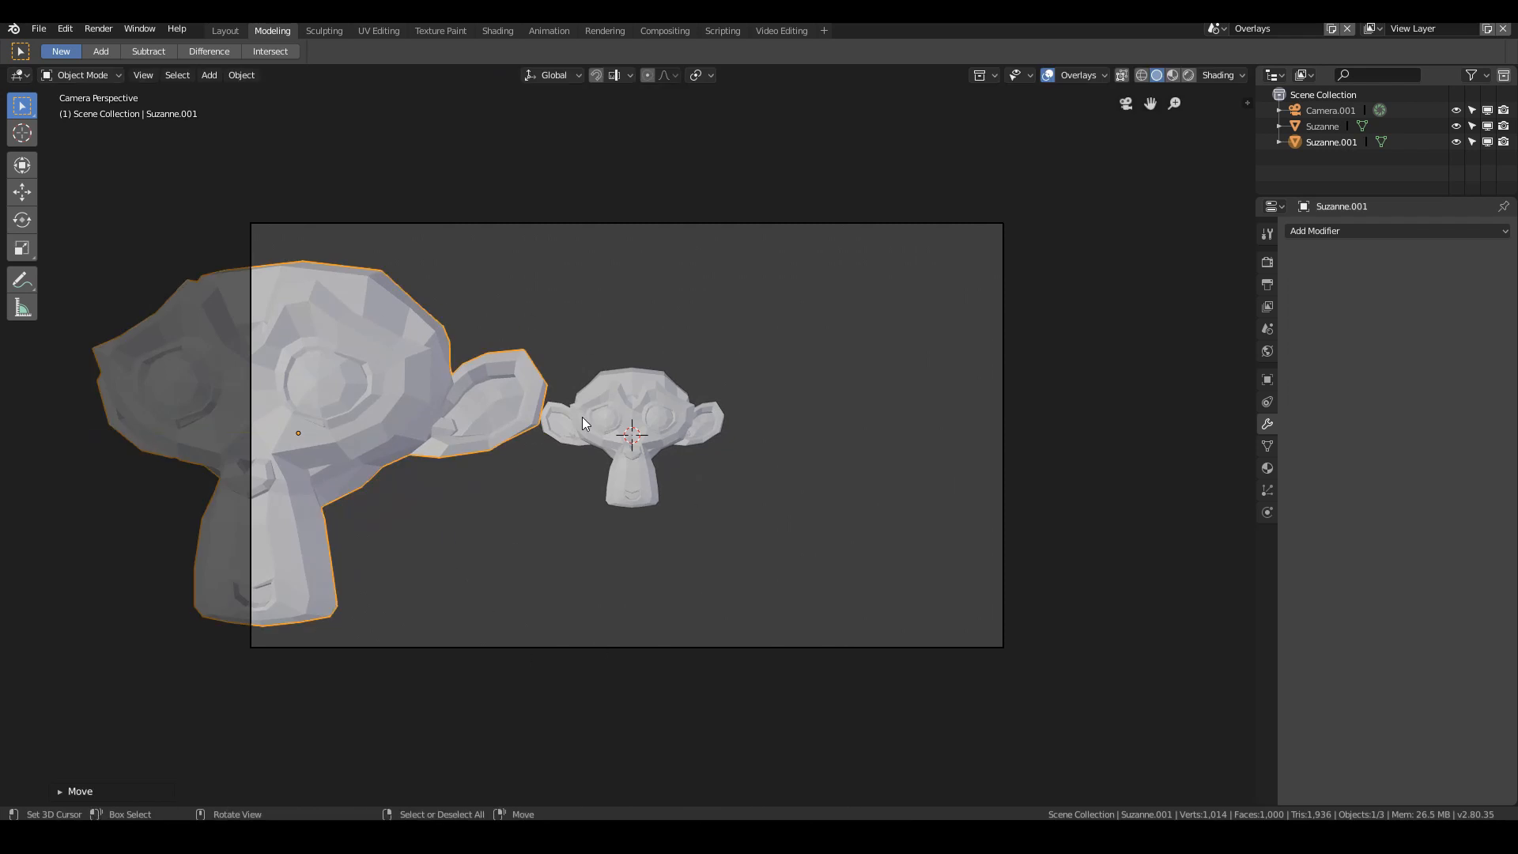
{"action": "middle_click_drag", "start_coordinate": [582, 416], "coordinate": [416, 450]}
{"action": "scroll", "coordinate": [416, 449], "scroll_direction": "down", "scroll_amount": 6}
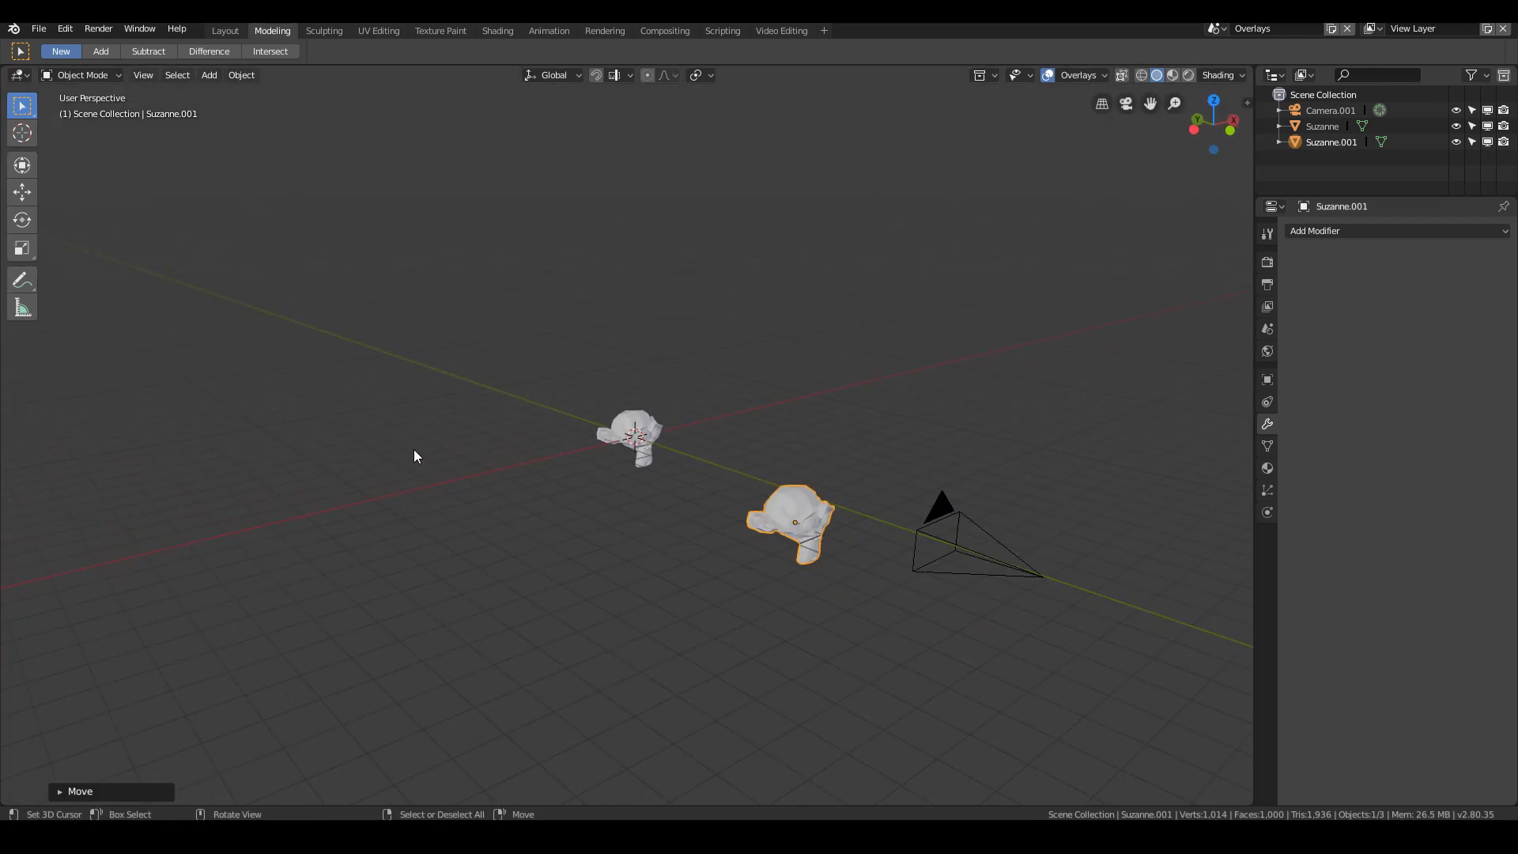
{"action": "key", "text": "KP_0"}
Step: Change the camera's lens type to Orthographic
{"action": "left_click", "coordinate": [560, 225]}
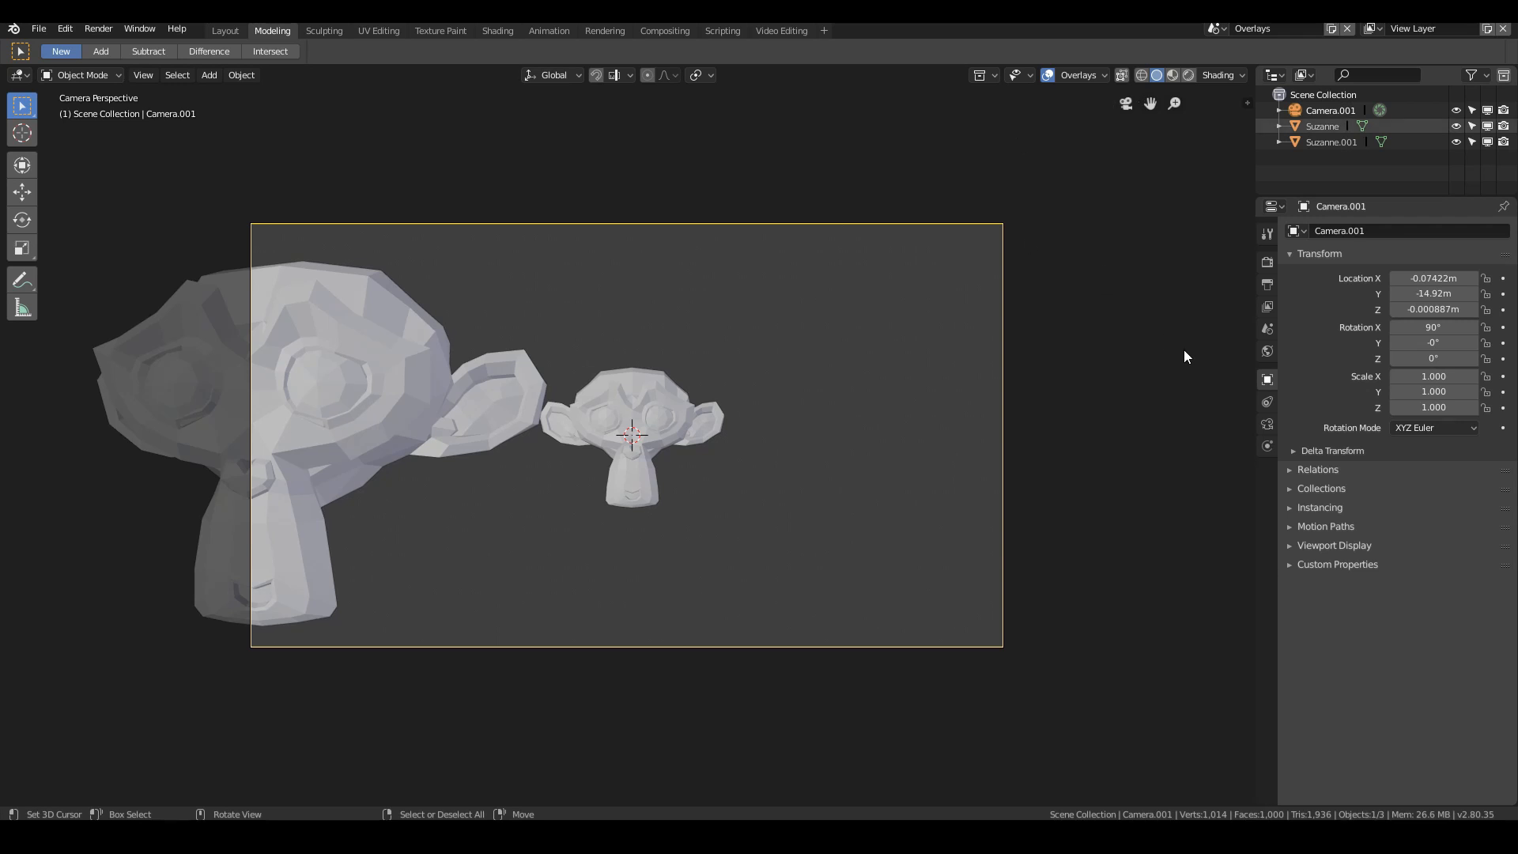
{"action": "left_click", "coordinate": [1268, 427]}
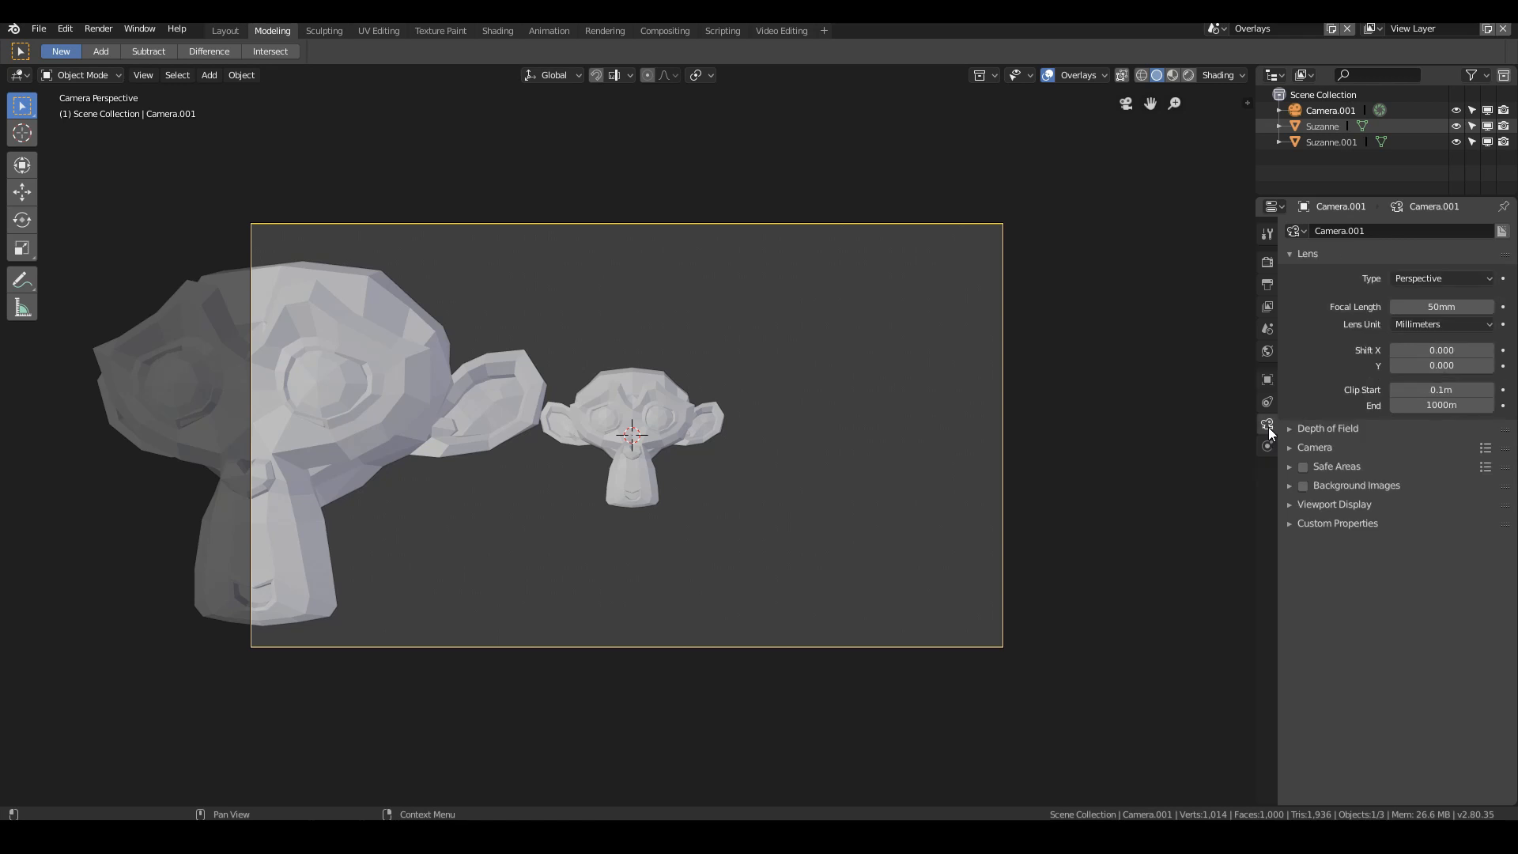
{"action": "left_click", "coordinate": [1430, 279]}
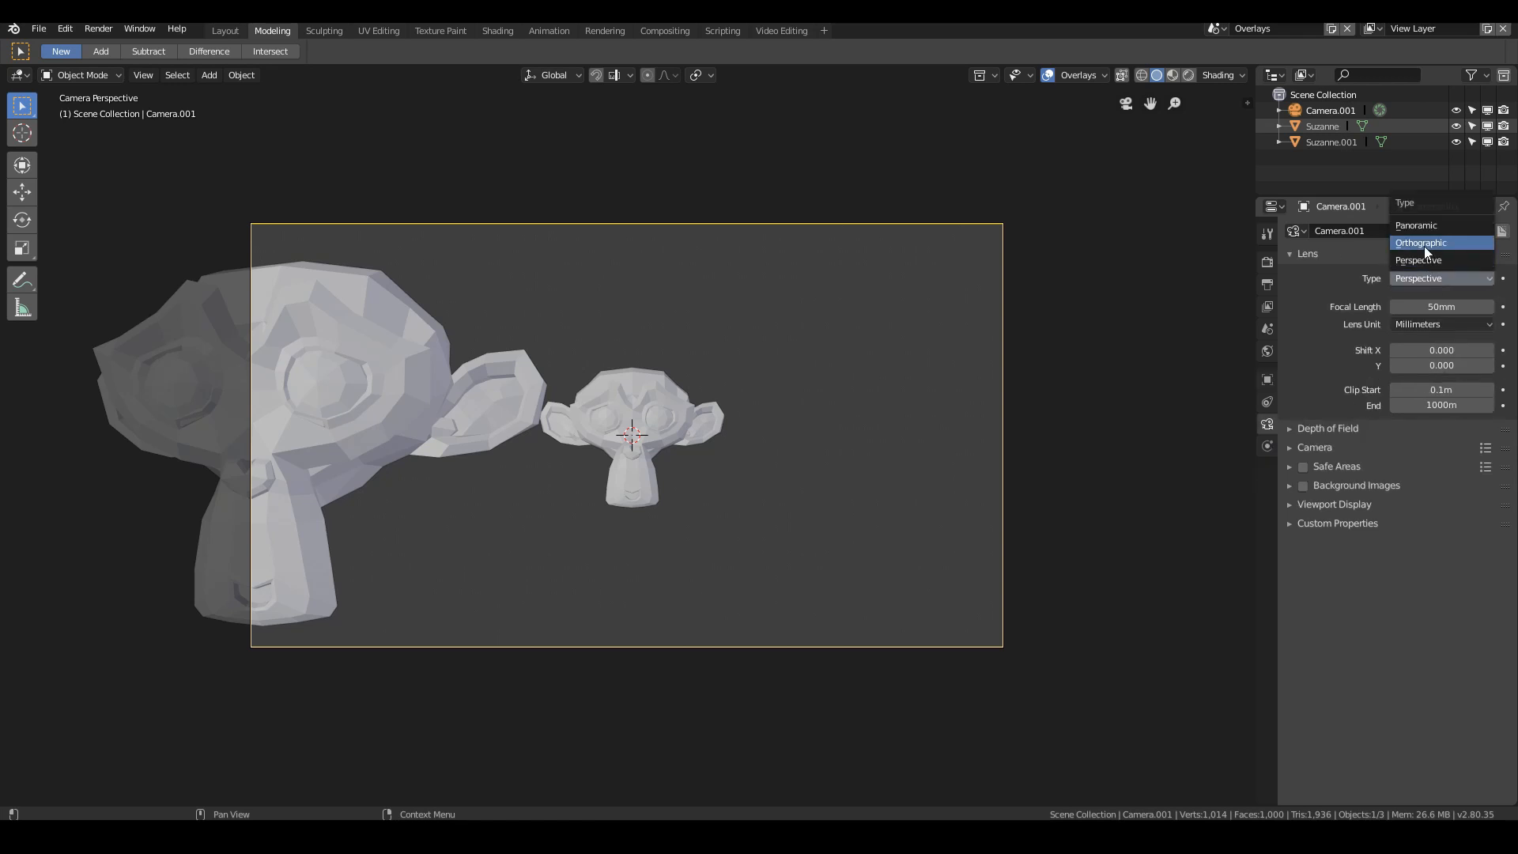
{"action": "left_click", "coordinate": [1423, 243]}
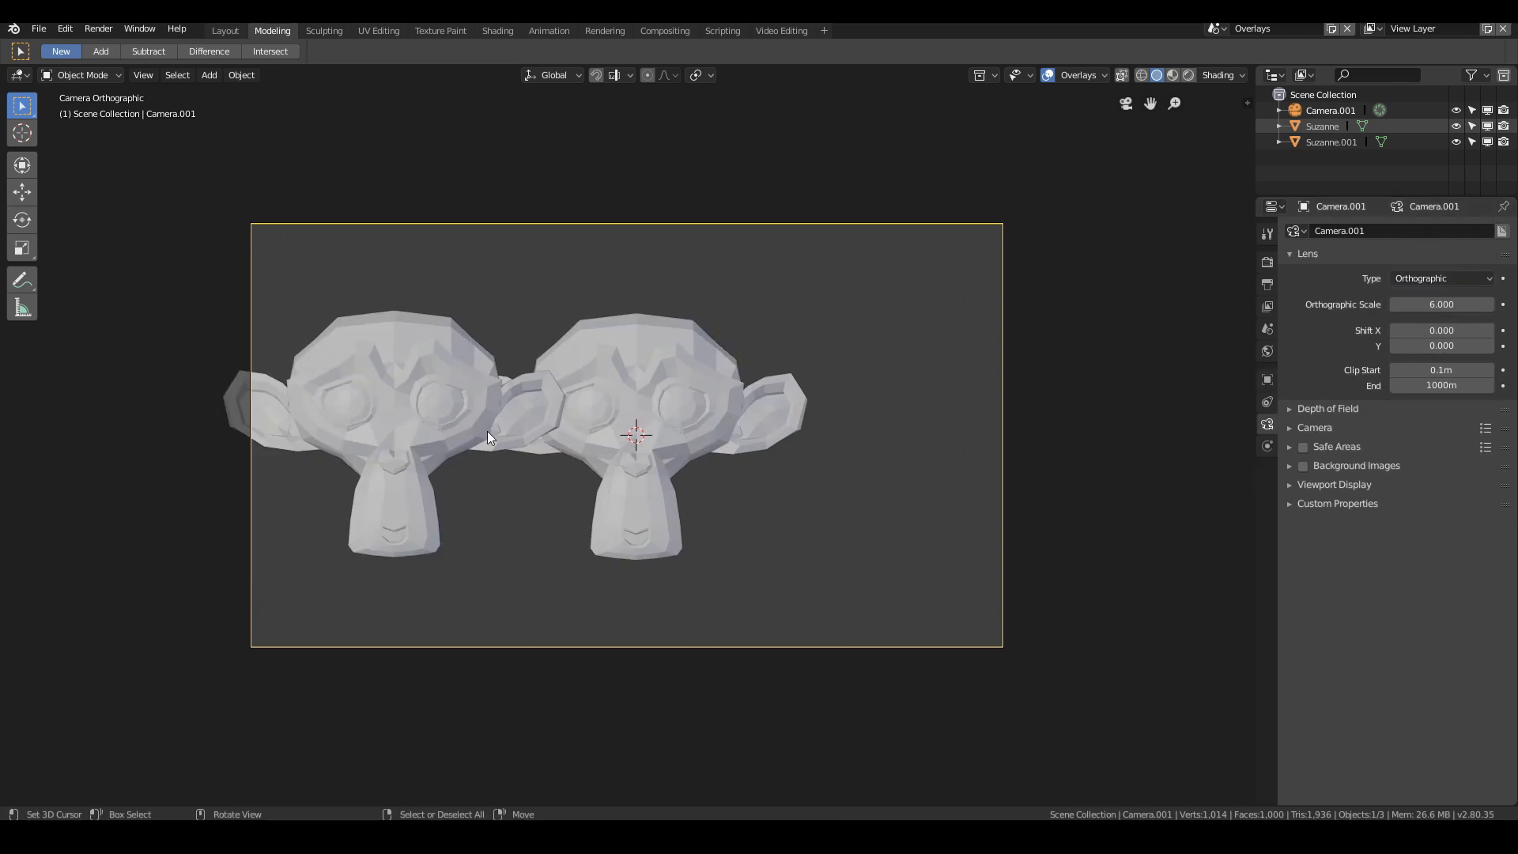
Step: Try to move the duplicated monkey head along the global Y axis as seen through the orthographic camera
{"action": "left_click", "coordinate": [449, 405]}
{"action": "middle_click_drag", "start_coordinate": [446, 407], "coordinate": [615, 454]}
{"action": "key", "text": "KP_0"}
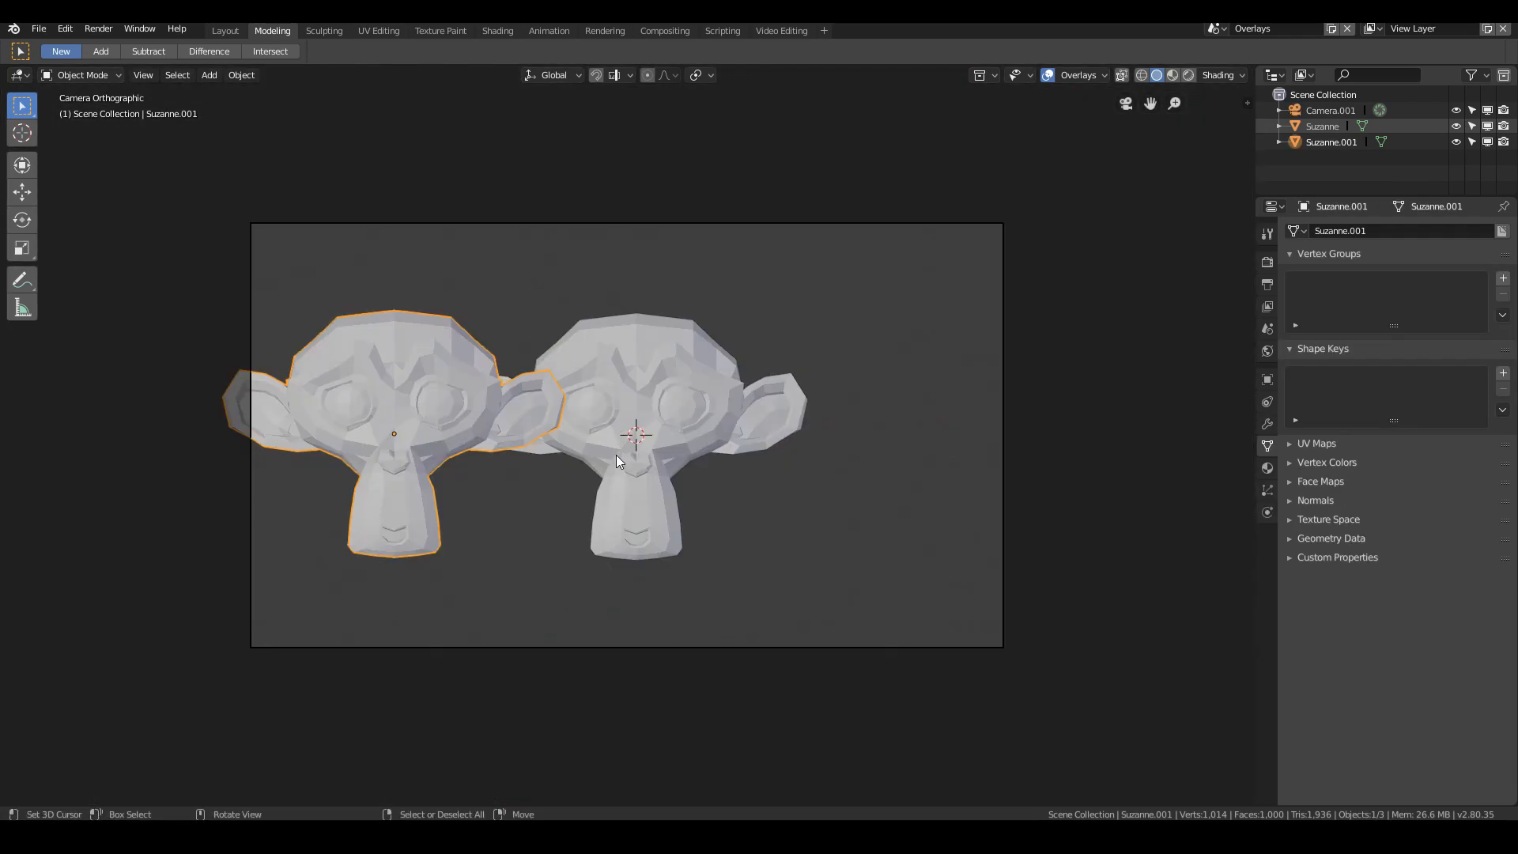
{"action": "key", "text": "g"}
{"action": "key", "text": "y"}
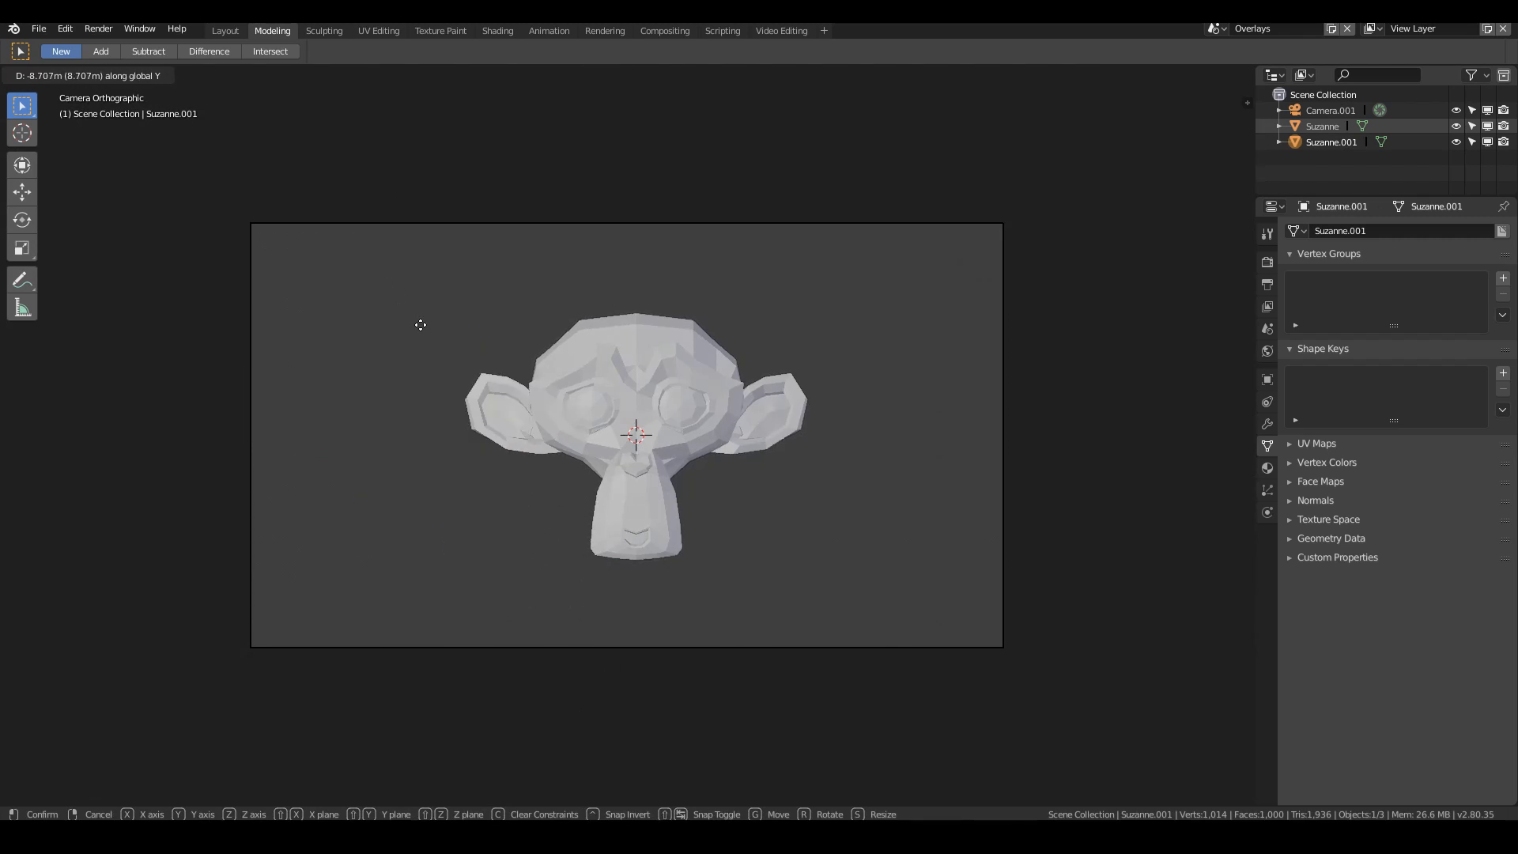
{"action": "right_click", "coordinate": [449, 355]}
Step: Try to move the original monkey head freely, and compare the positions from outside the camera view
{"action": "left_click", "coordinate": [719, 424]}
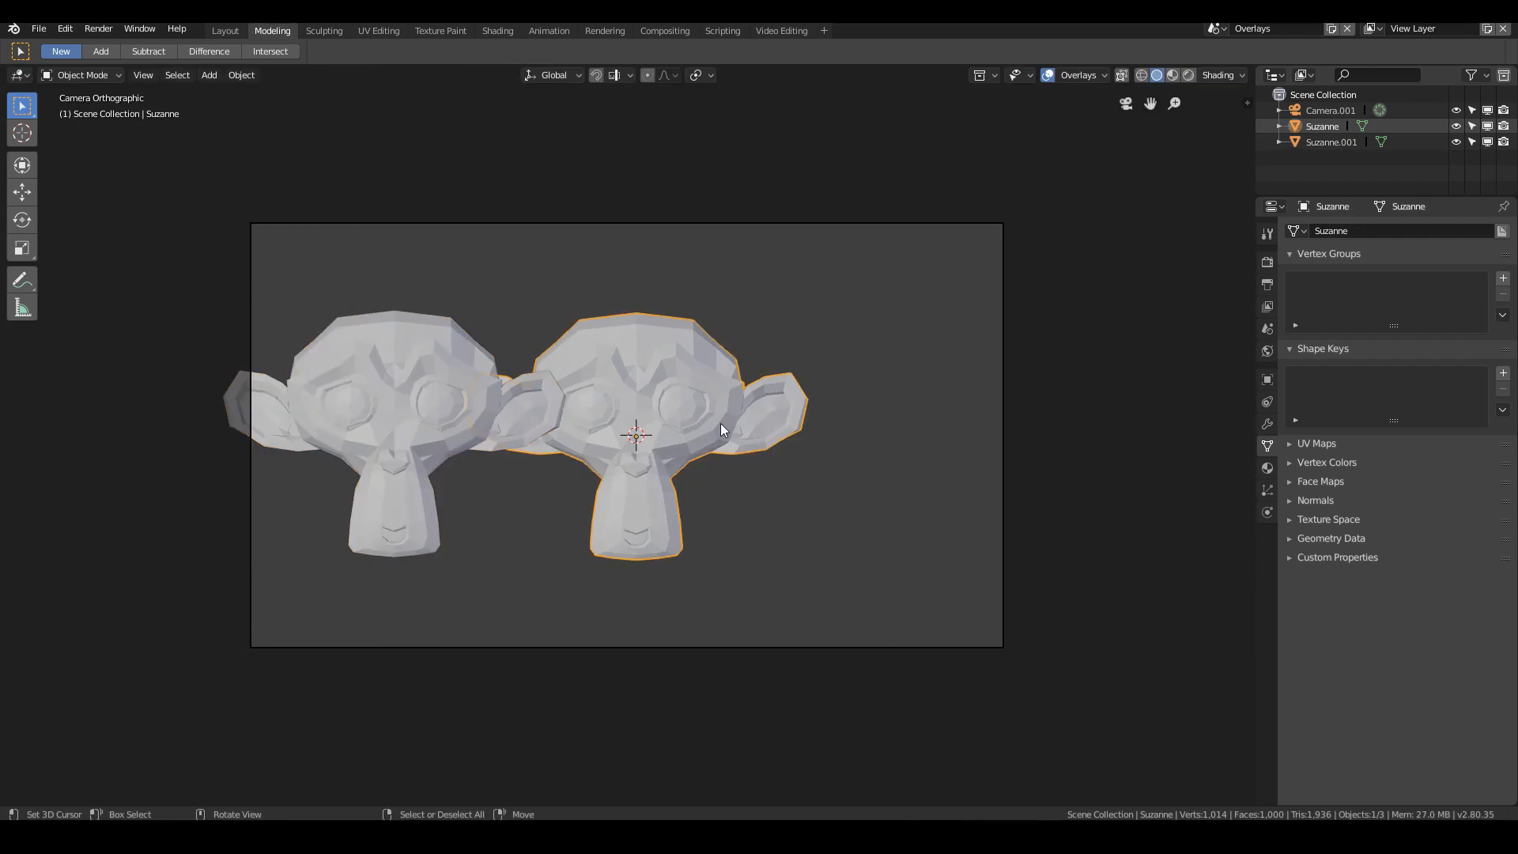
{"action": "key", "text": "g"}
{"action": "right_click", "coordinate": [729, 404]}
{"action": "middle_click_drag", "start_coordinate": [429, 355], "coordinate": [584, 416]}
{"action": "key", "text": "KP_0"}
Step: Look through the available lens types for the camera
{"action": "left_click", "coordinate": [386, 595]}
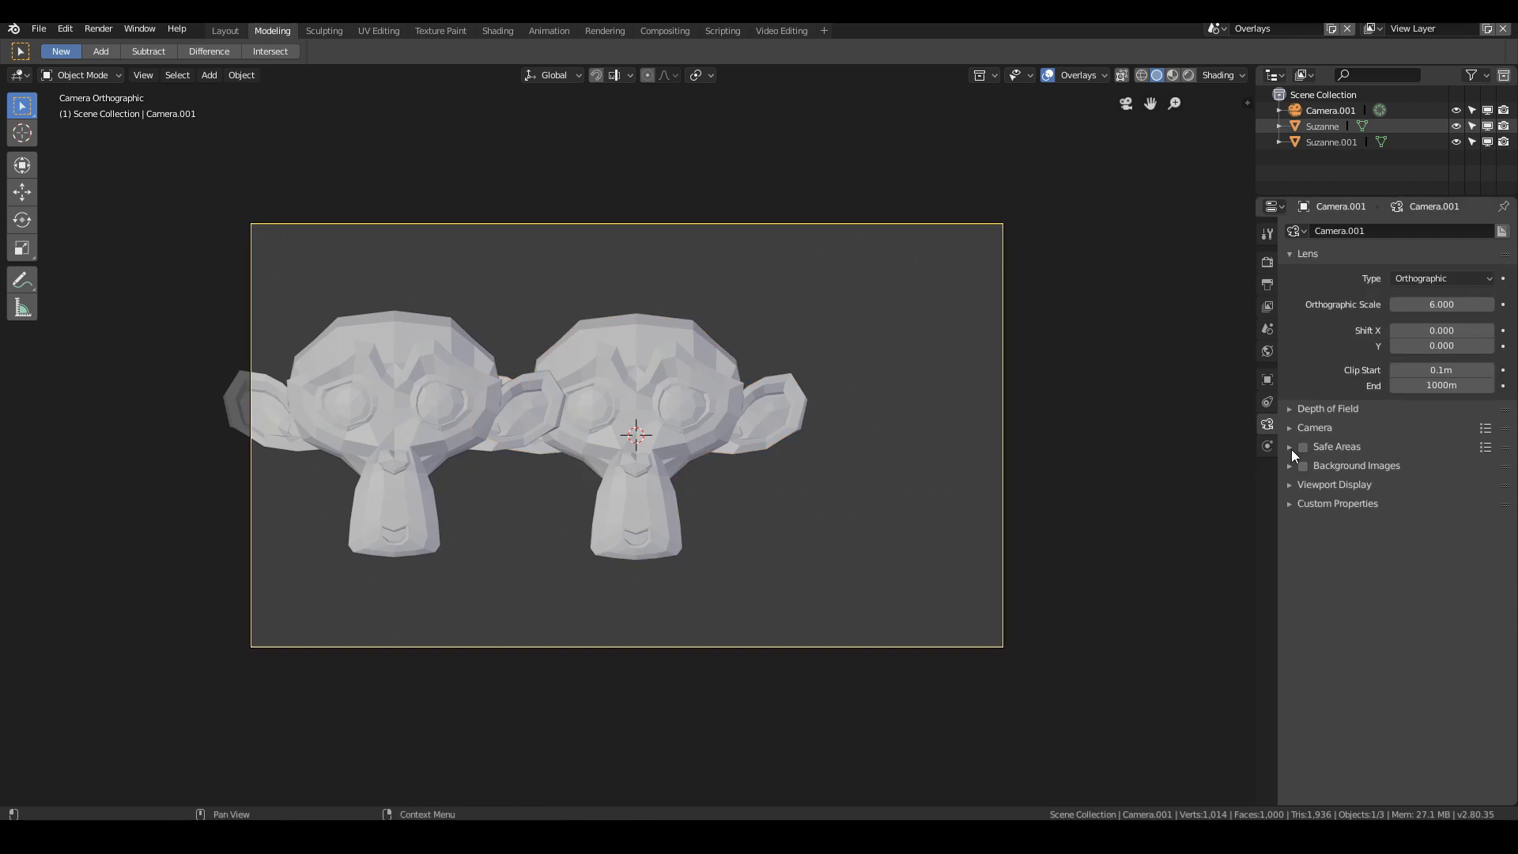
{"action": "left_click", "coordinate": [1430, 279]}
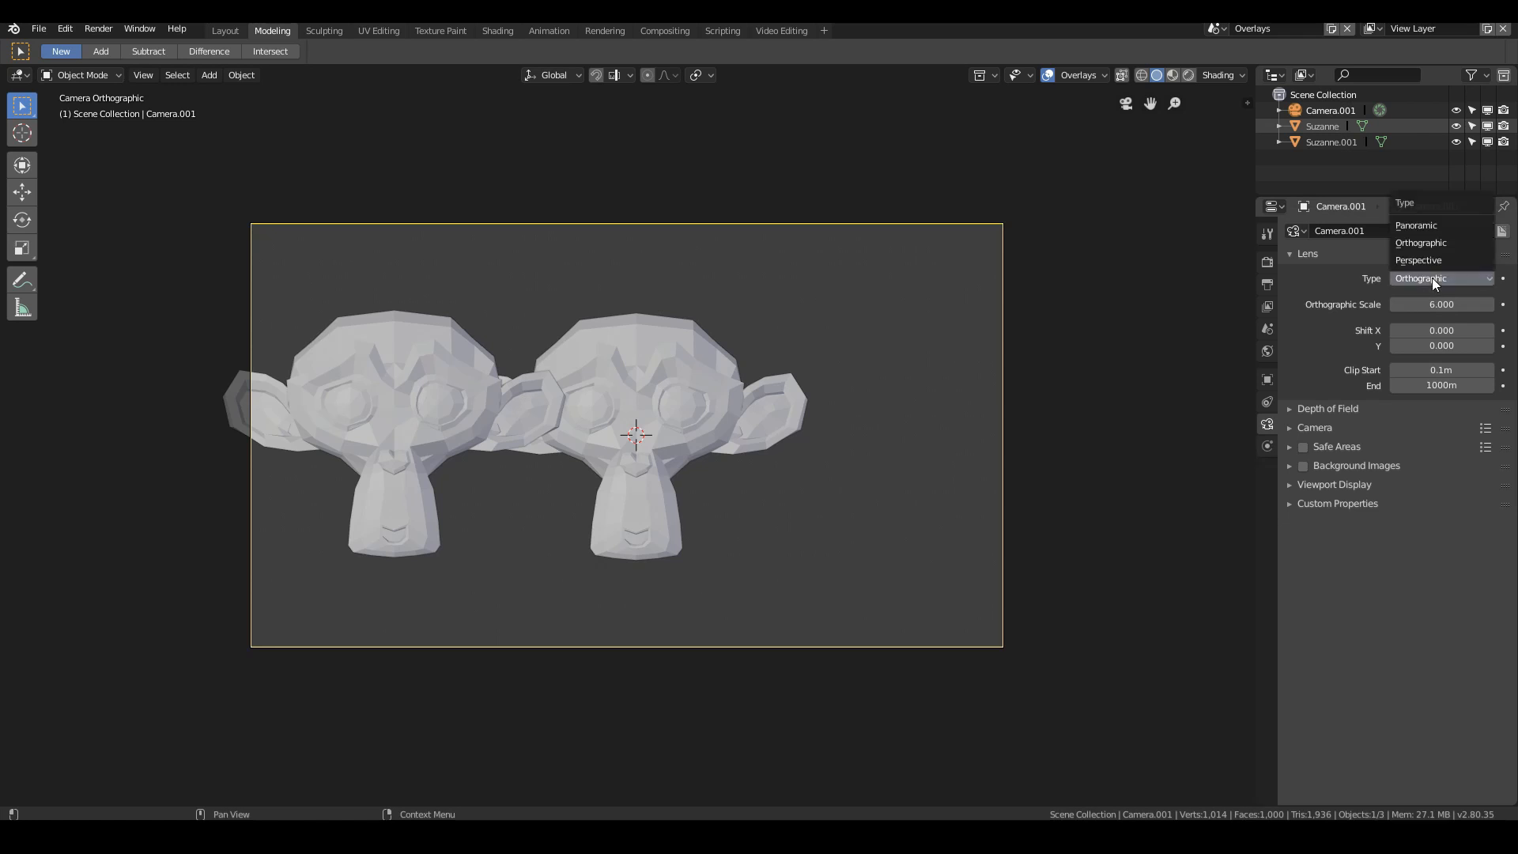
Step: Delete both monkey heads from the Overlays scene
{"action": "left_click", "coordinate": [510, 449]}
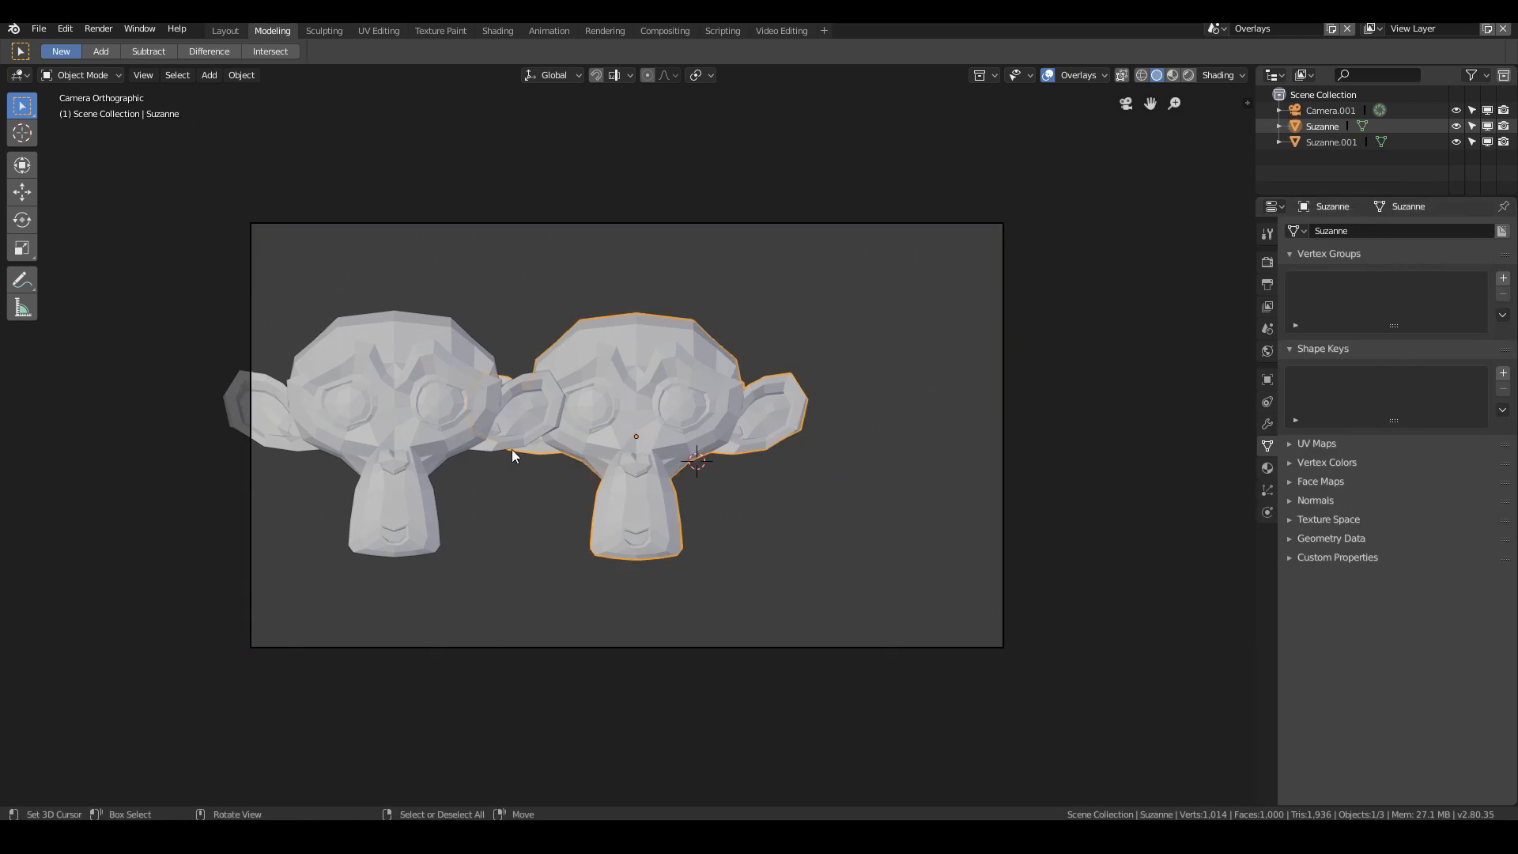
{"action": "left_click", "coordinate": [424, 434], "text": "shift"}
{"action": "key", "text": "x"}
{"action": "left_click", "coordinate": [682, 428]}
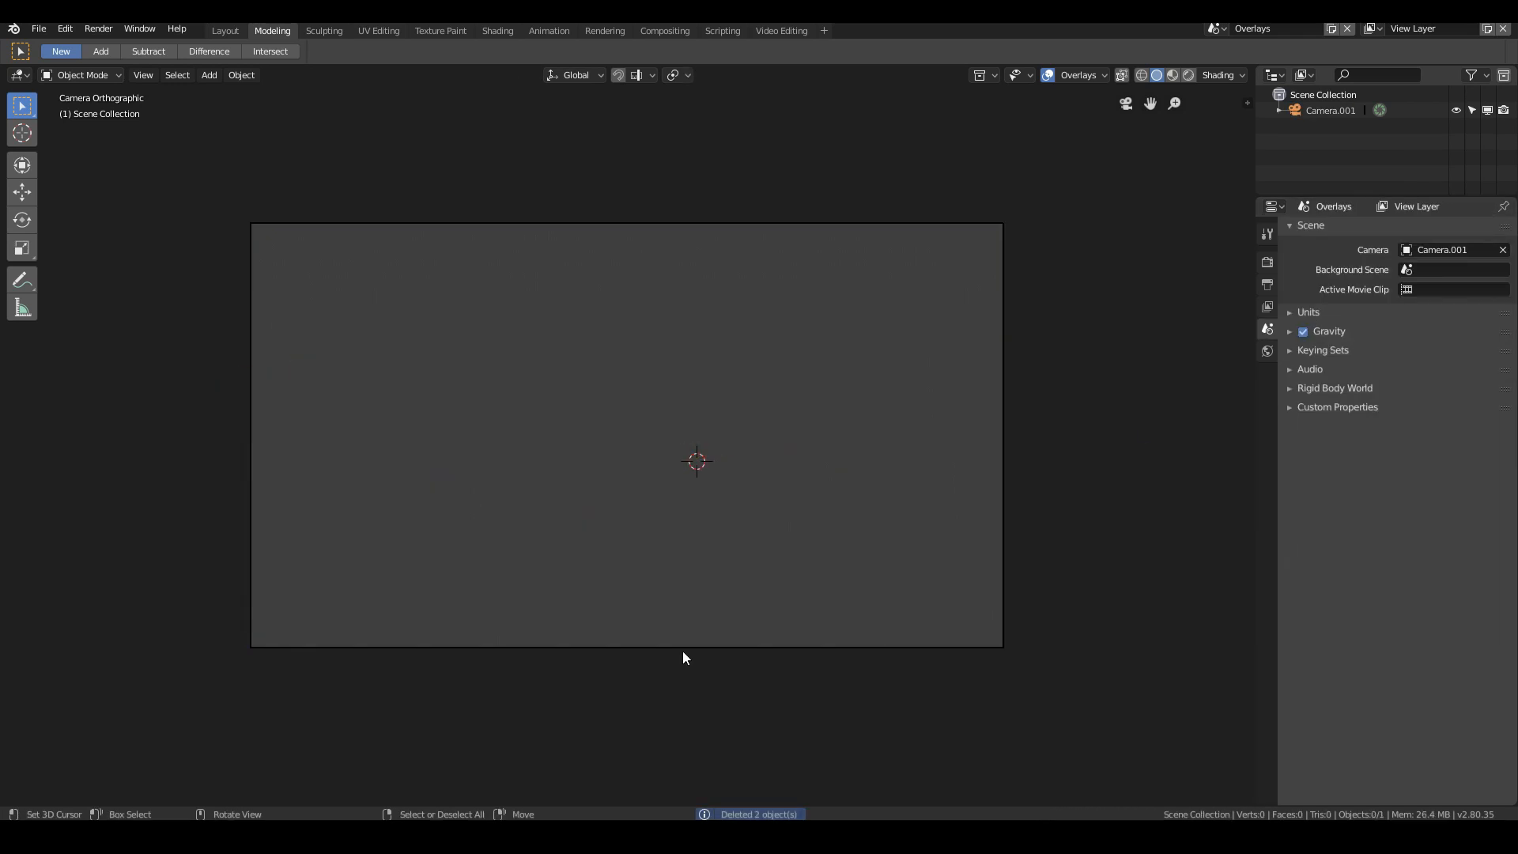
Step: Place the 3D cursor slightly below the centre of the camera frame and add a plane there
{"action": "right_click", "coordinate": [608, 493], "text": "shift"}
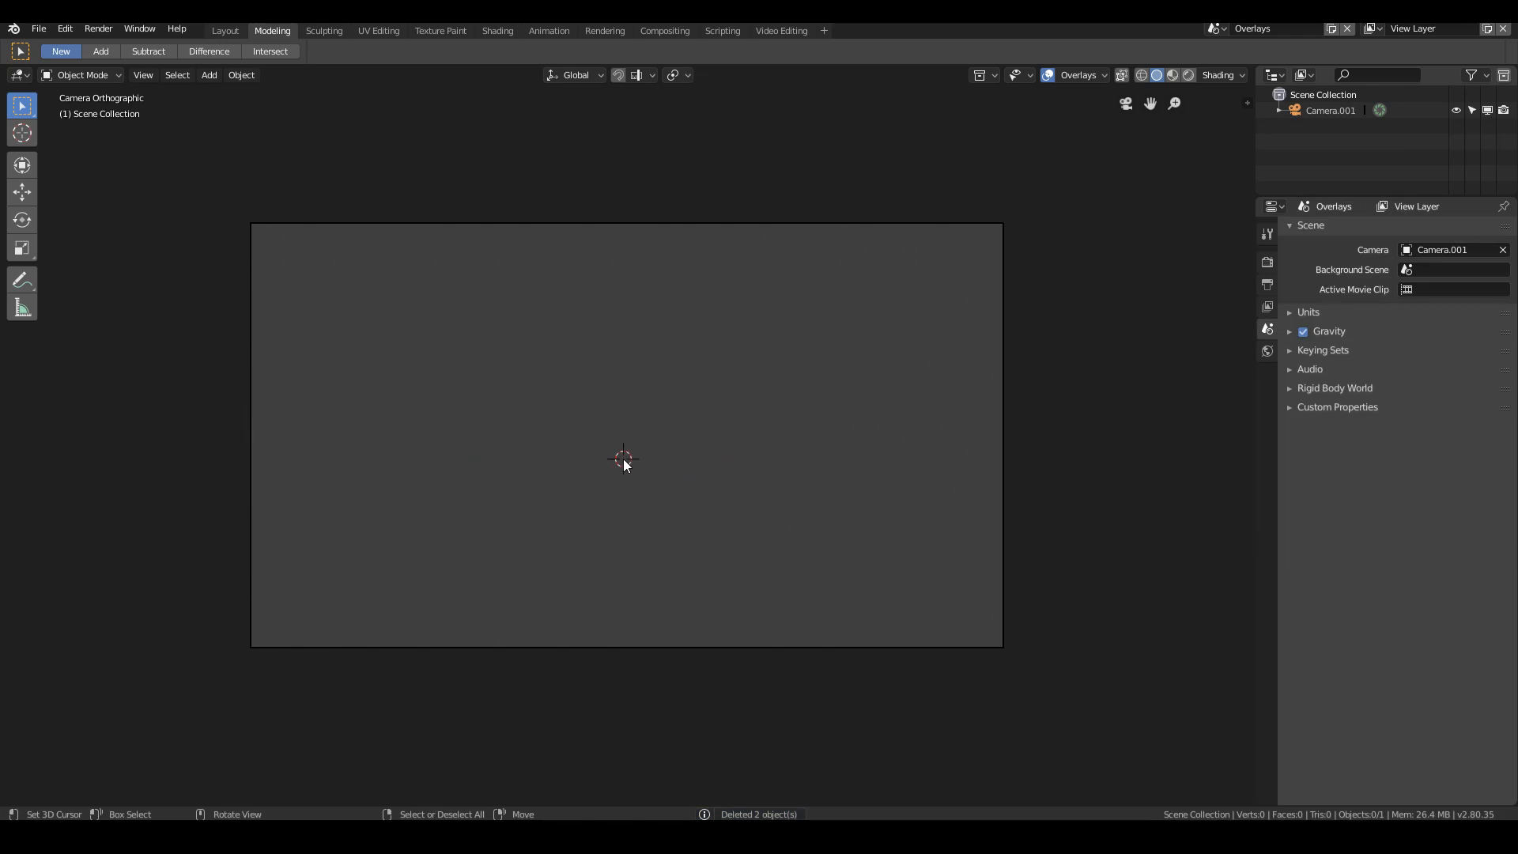
{"action": "right_click", "coordinate": [610, 497], "text": "shift"}
{"action": "middle_click_drag", "start_coordinate": [818, 588], "coordinate": [477, 511]}
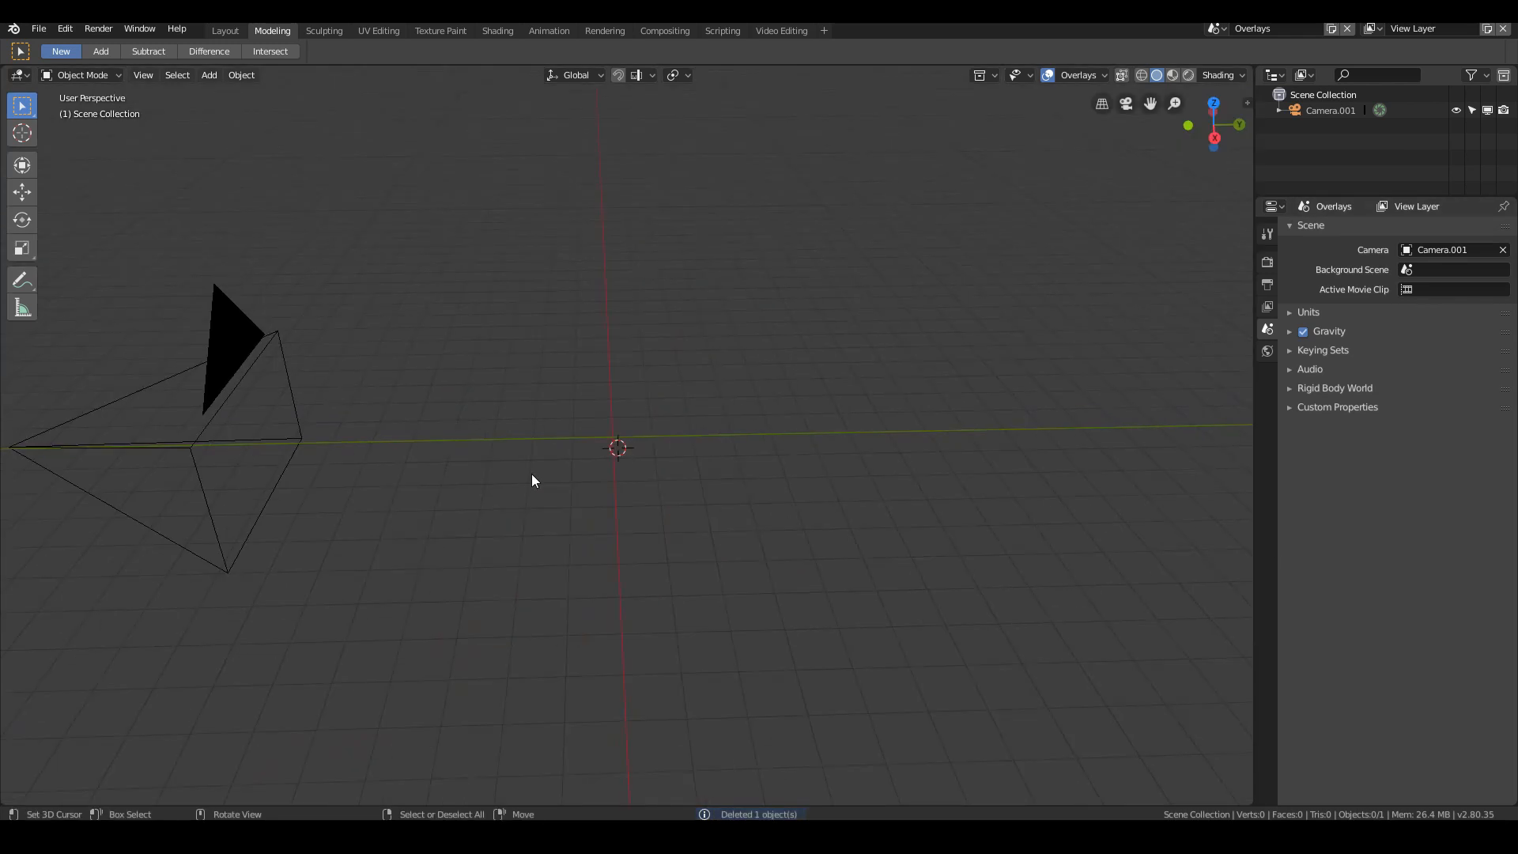
{"action": "key", "text": "shift+a"}
{"action": "mouse_move", "coordinate": [715, 429]}
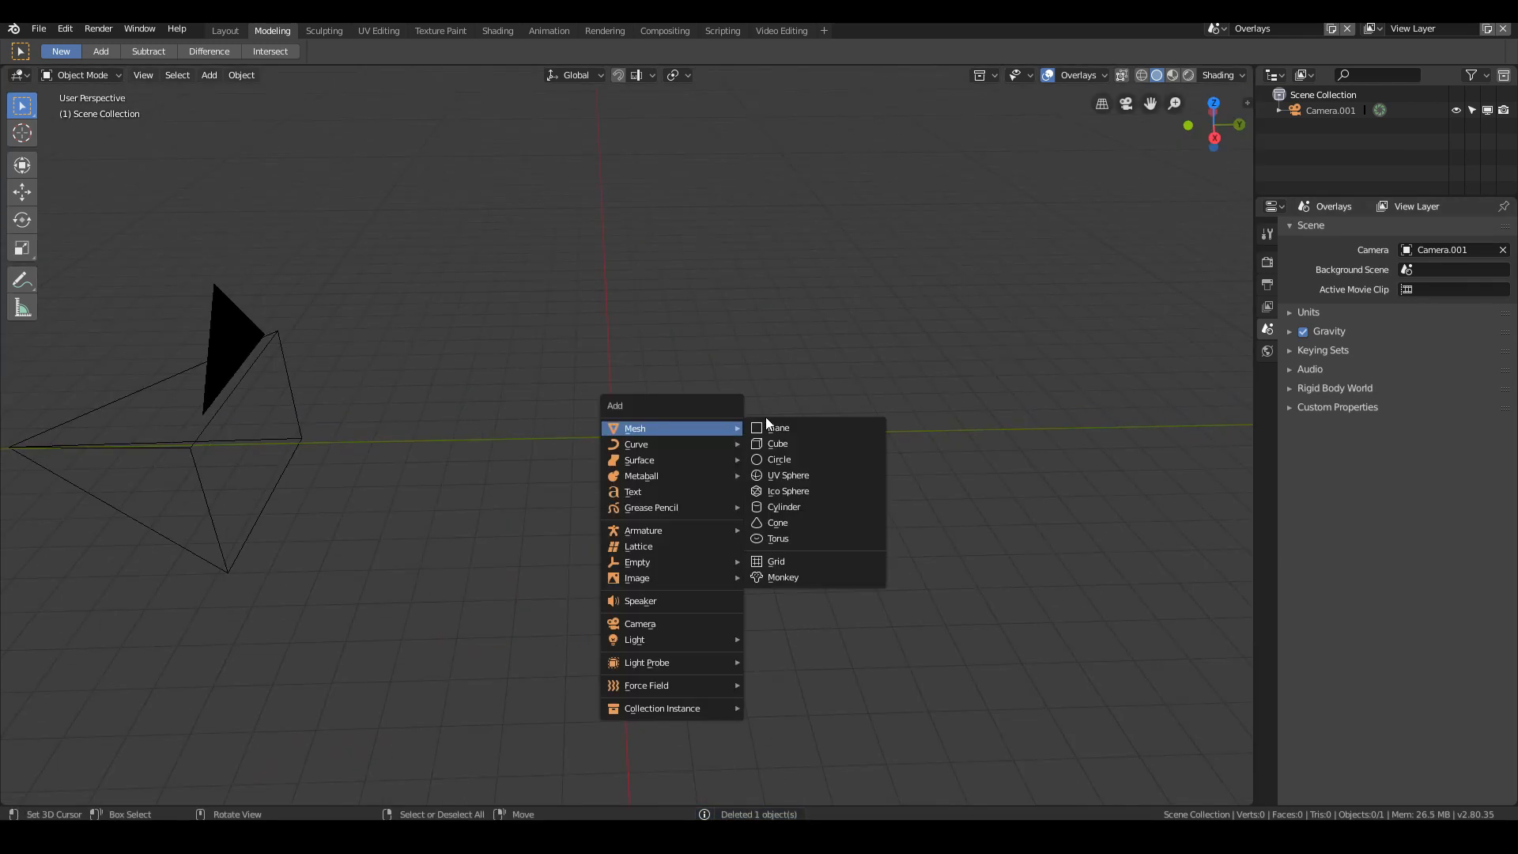
{"action": "left_click", "coordinate": [787, 428]}
Step: Rotate the plane 90° about the global X axis so it faces the camera, and return to the camera view
{"action": "type", "text": "rx"}
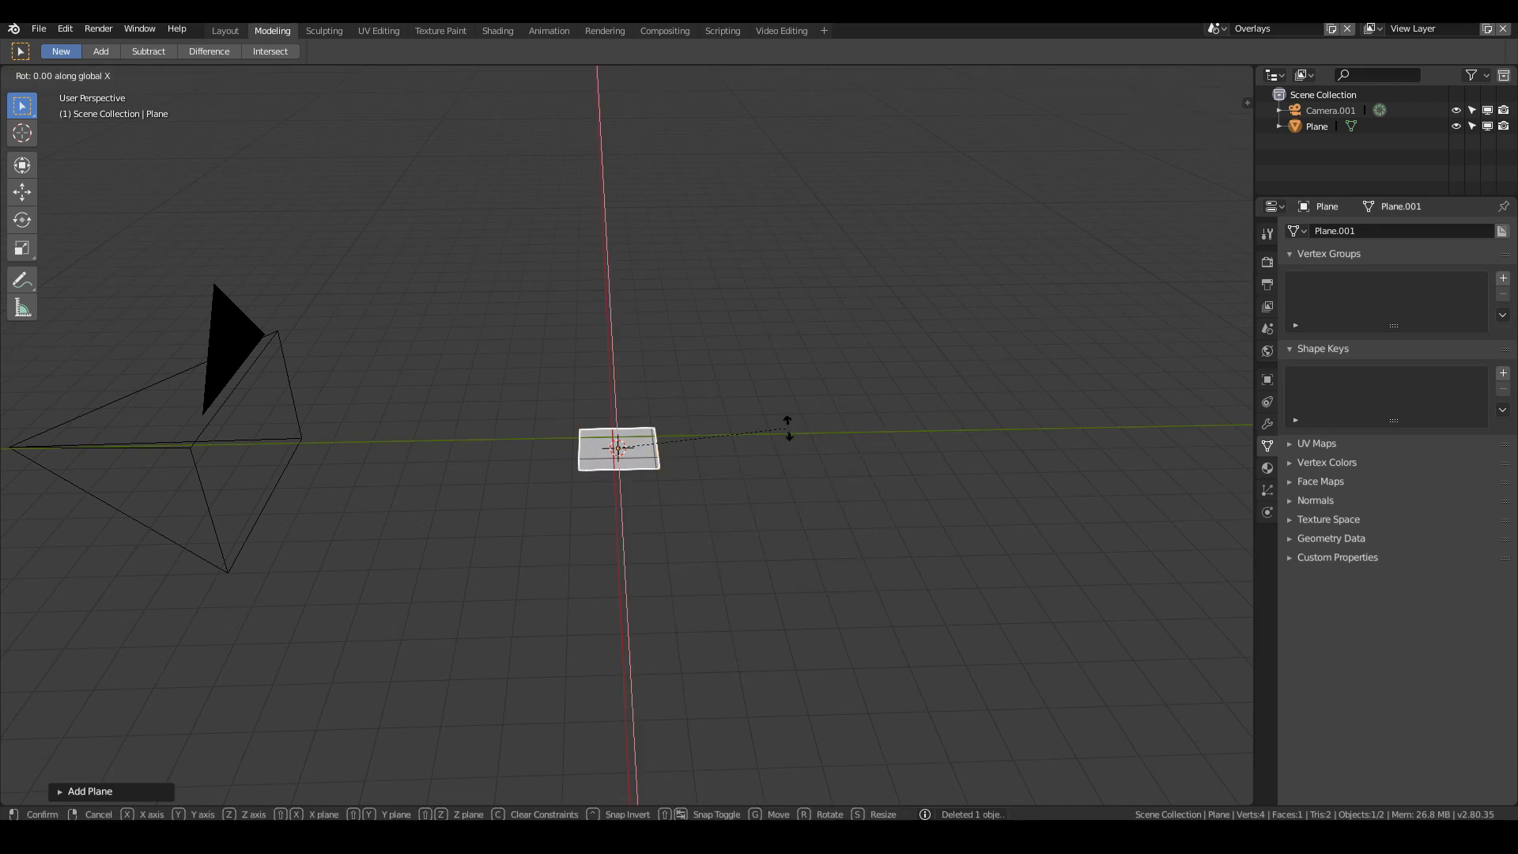
{"action": "type", "text": "90"}
{"action": "key", "text": "Return"}
{"action": "middle_click_drag", "start_coordinate": [448, 565], "coordinate": [455, 533]}
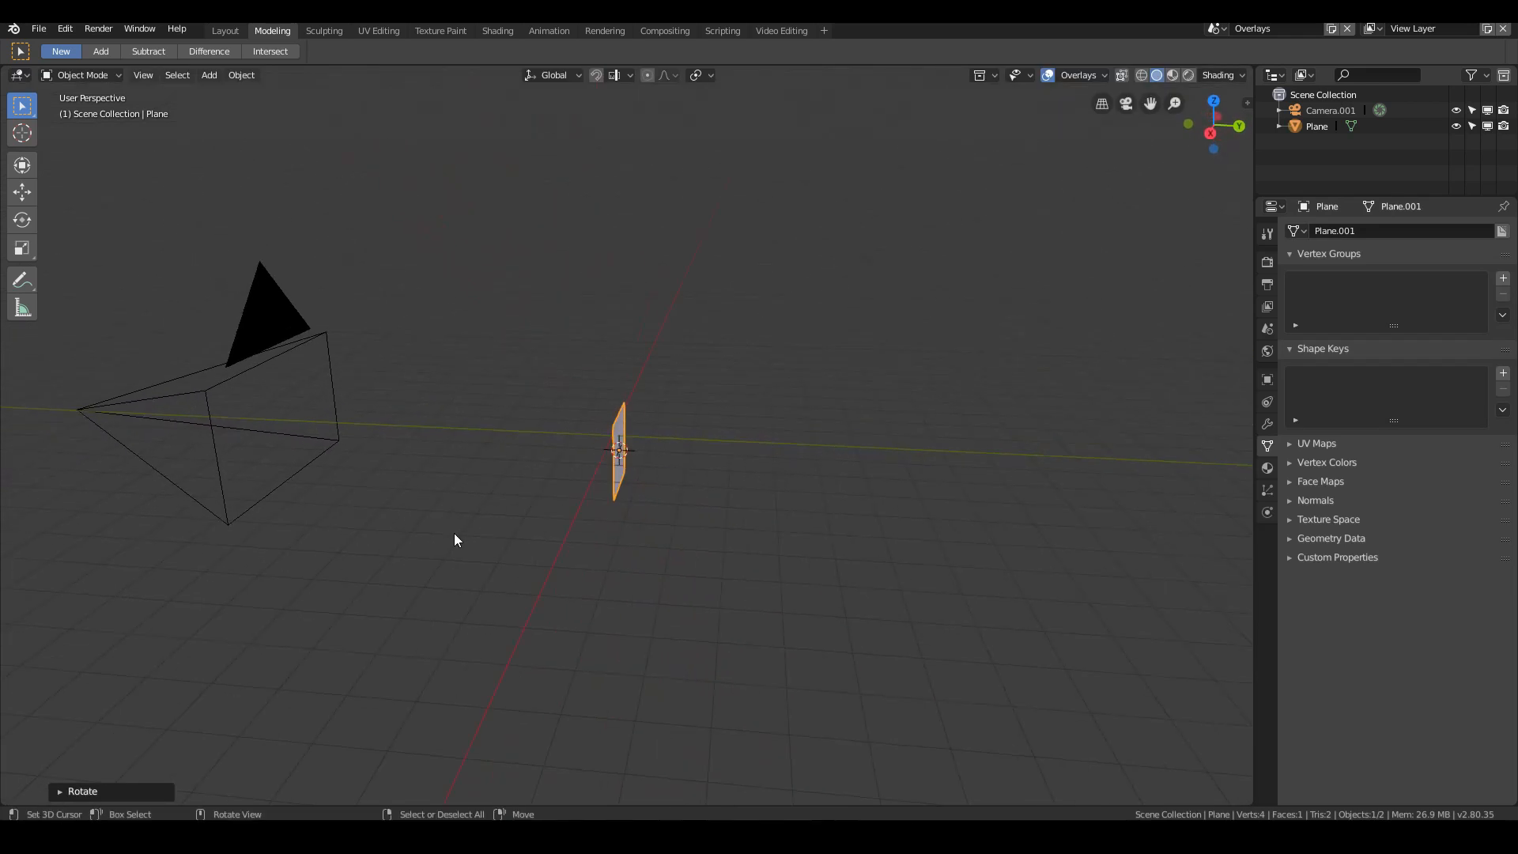
{"action": "key", "text": "KP_0"}
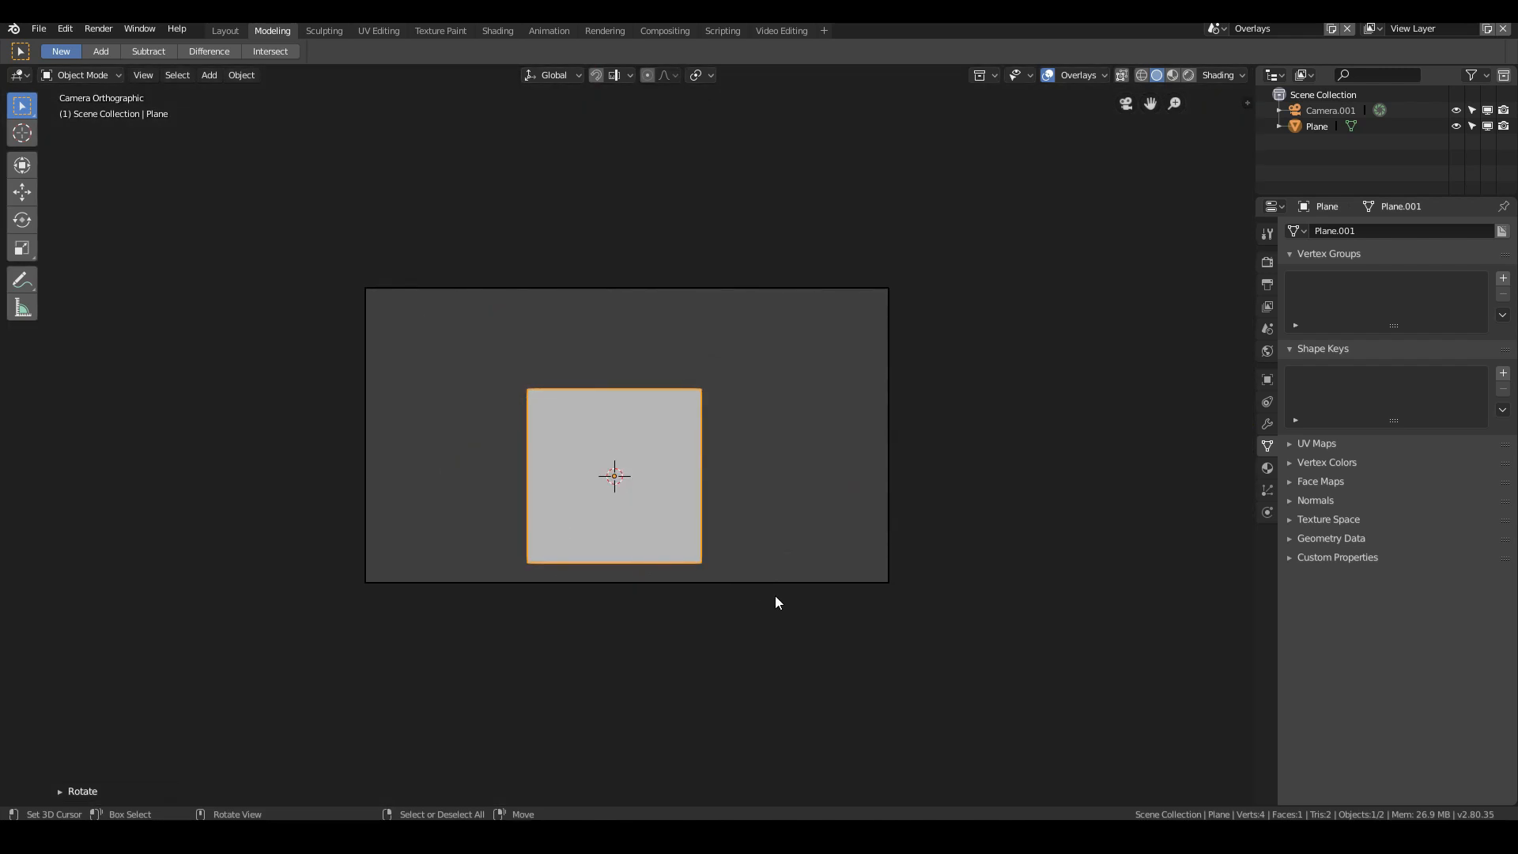
Step: Scale the plane down along Z into a thin strip and stretch it along X beyond both sides of the camera frame
{"action": "key", "text": "s"}
{"action": "key", "text": "z"}
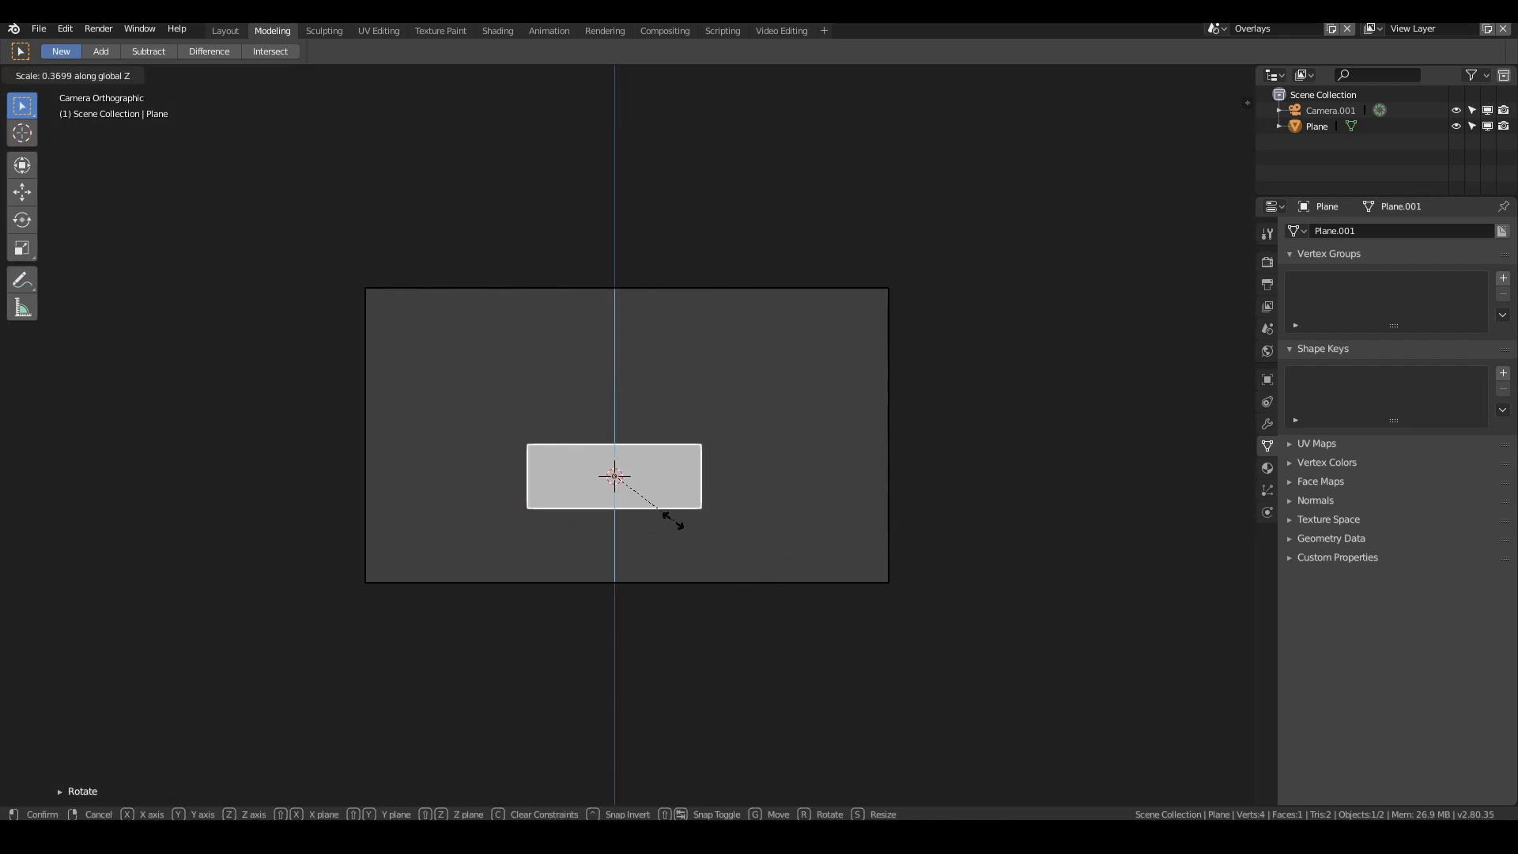
{"action": "left_click", "coordinate": [652, 505]}
{"action": "key", "text": "s"}
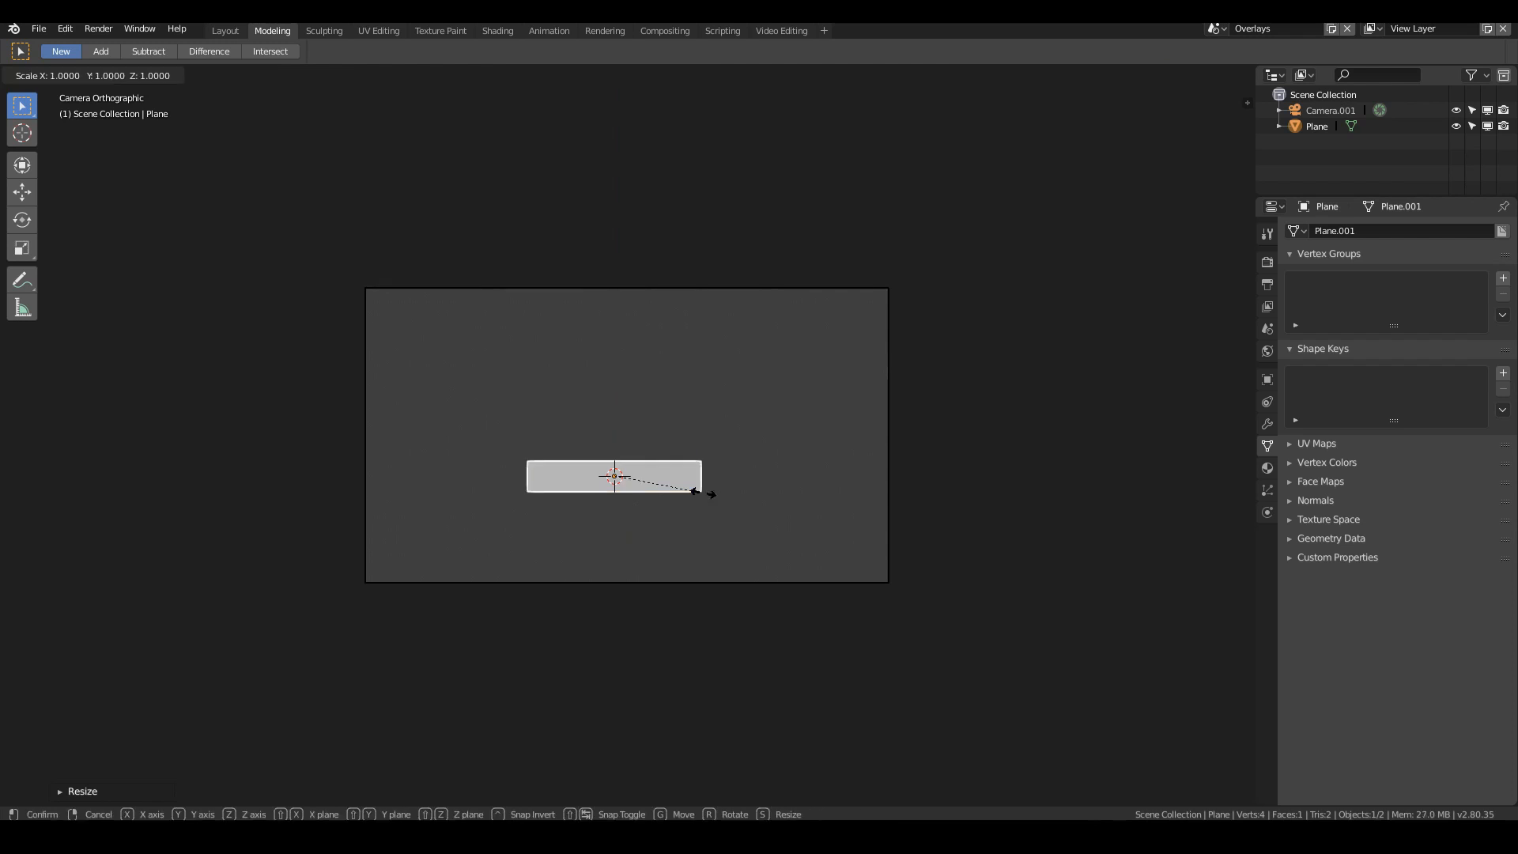
{"action": "right_click", "coordinate": [774, 513]}
{"action": "key", "text": "s"}
{"action": "key", "text": "x"}
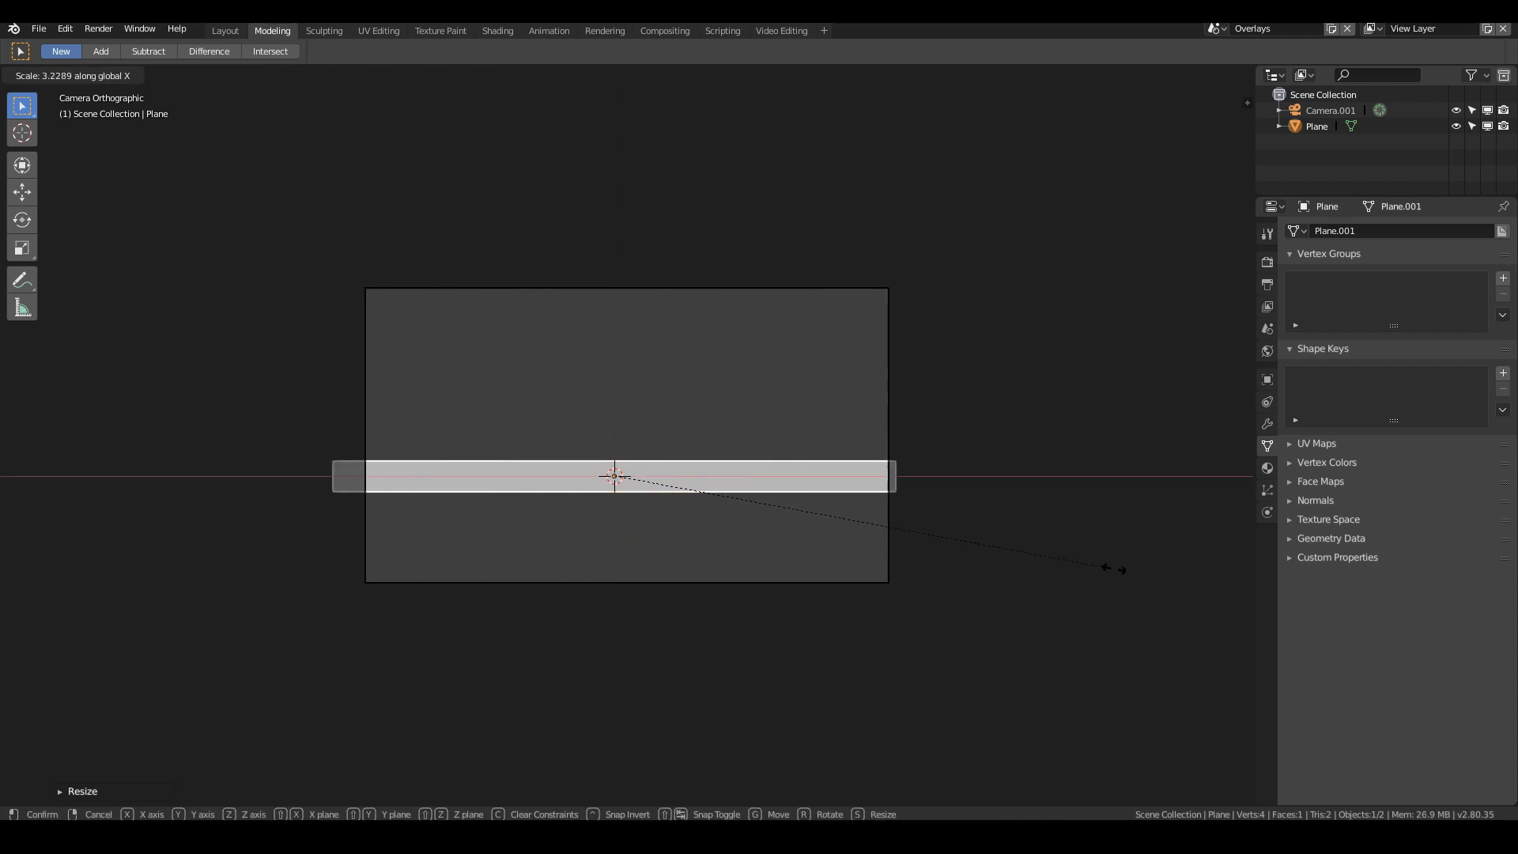
{"action": "left_click", "coordinate": [1183, 583]}
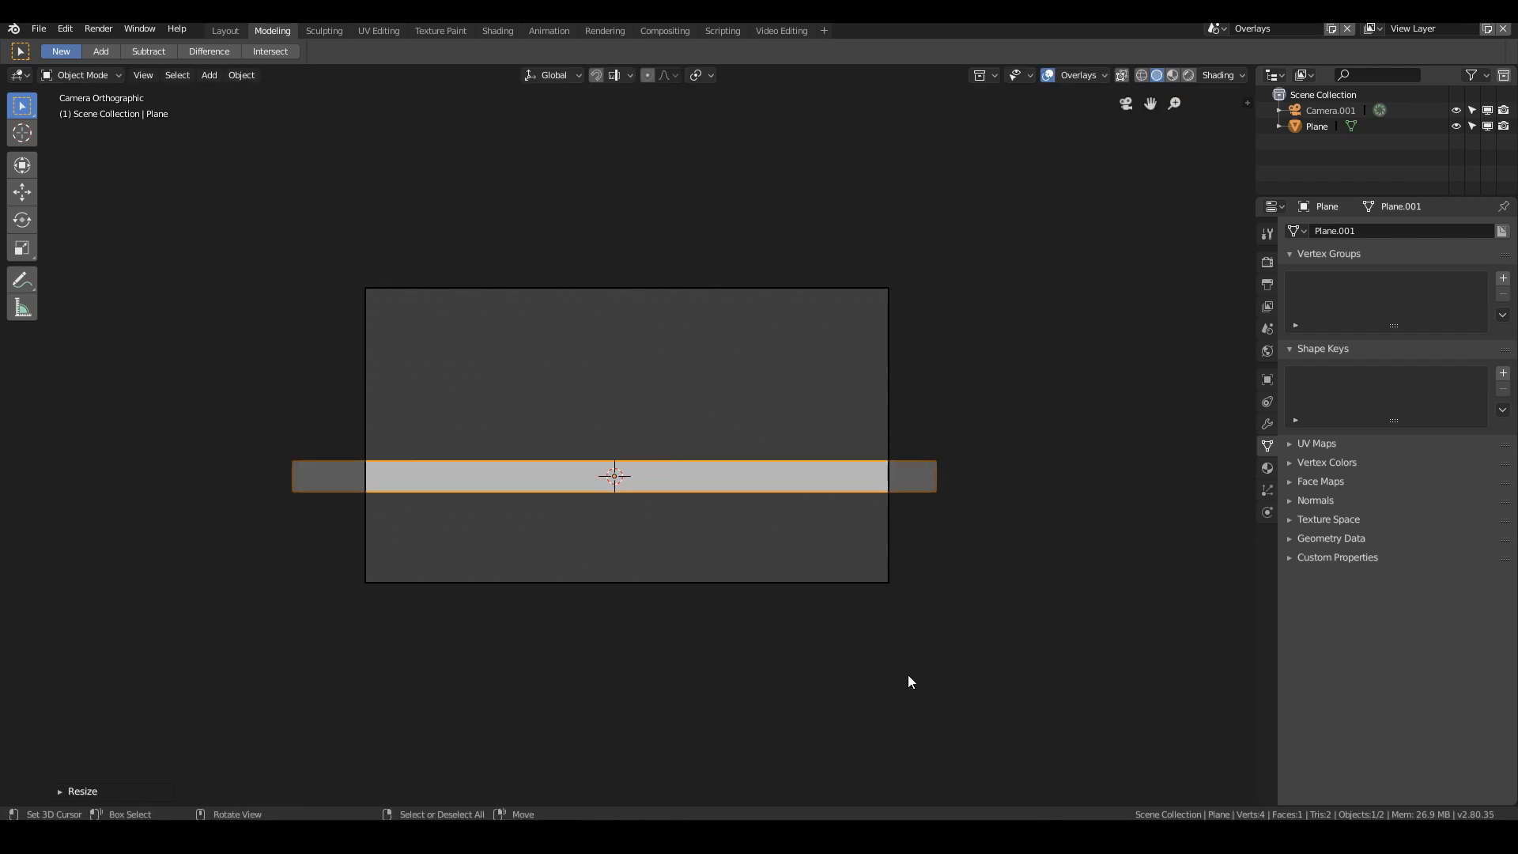
Step: Move the strip down about 1.07 m along Z to the frame's lower edge and shorten it slightly along X
{"action": "scroll", "coordinate": [925, 661], "scroll_direction": "up", "scroll_amount": 2}
{"action": "scroll", "coordinate": [939, 642], "scroll_direction": "up", "scroll_amount": 1}
{"action": "key", "text": "g"}
{"action": "key", "text": "z"}
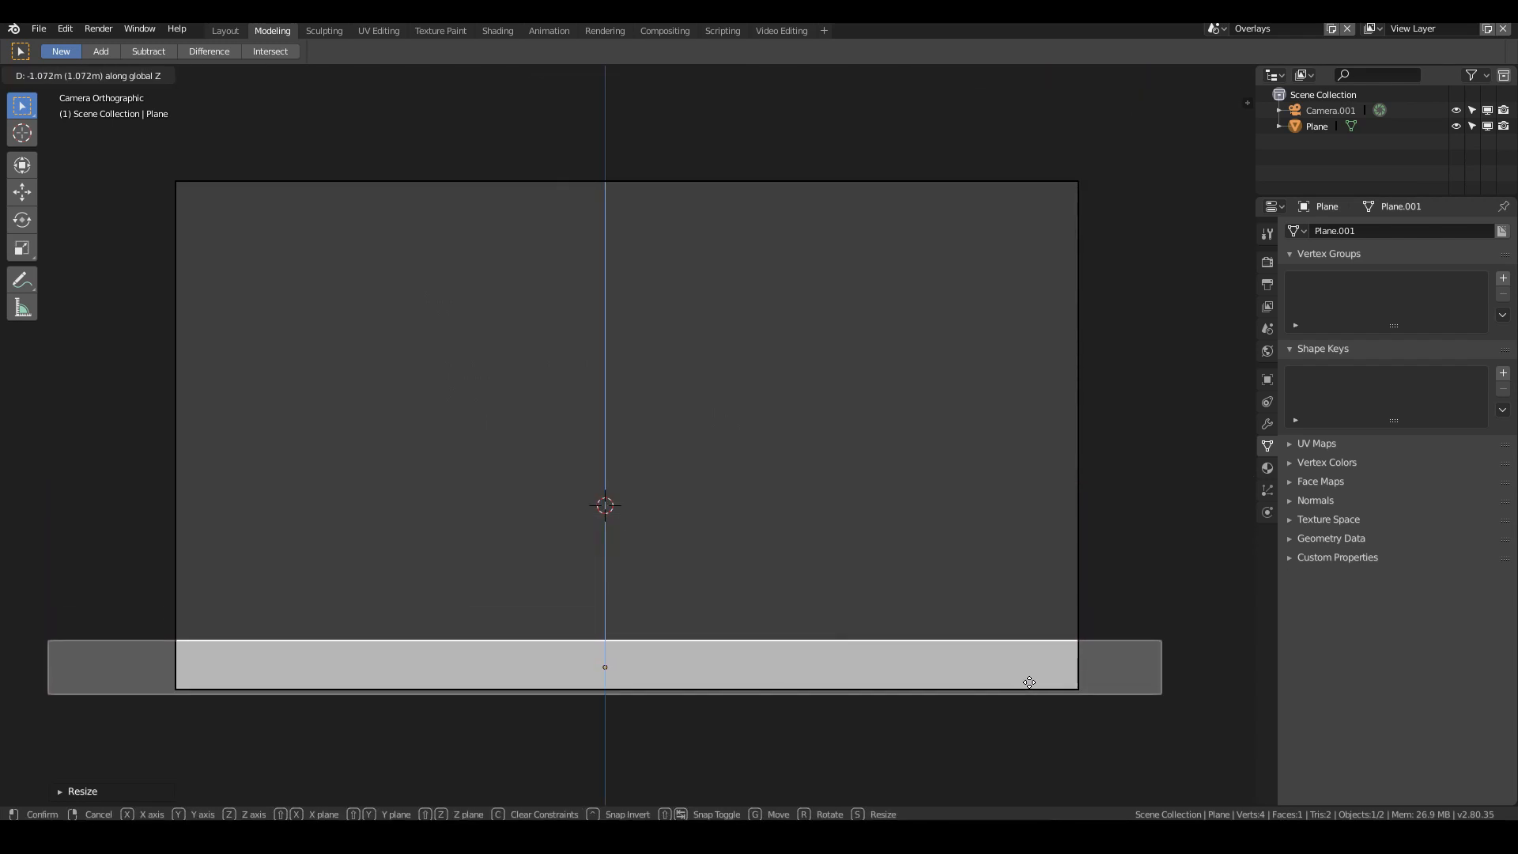
{"action": "left_click", "coordinate": [1030, 682]}
{"action": "key", "text": "s"}
{"action": "key", "text": "x"}
{"action": "left_click", "coordinate": [1095, 489]}
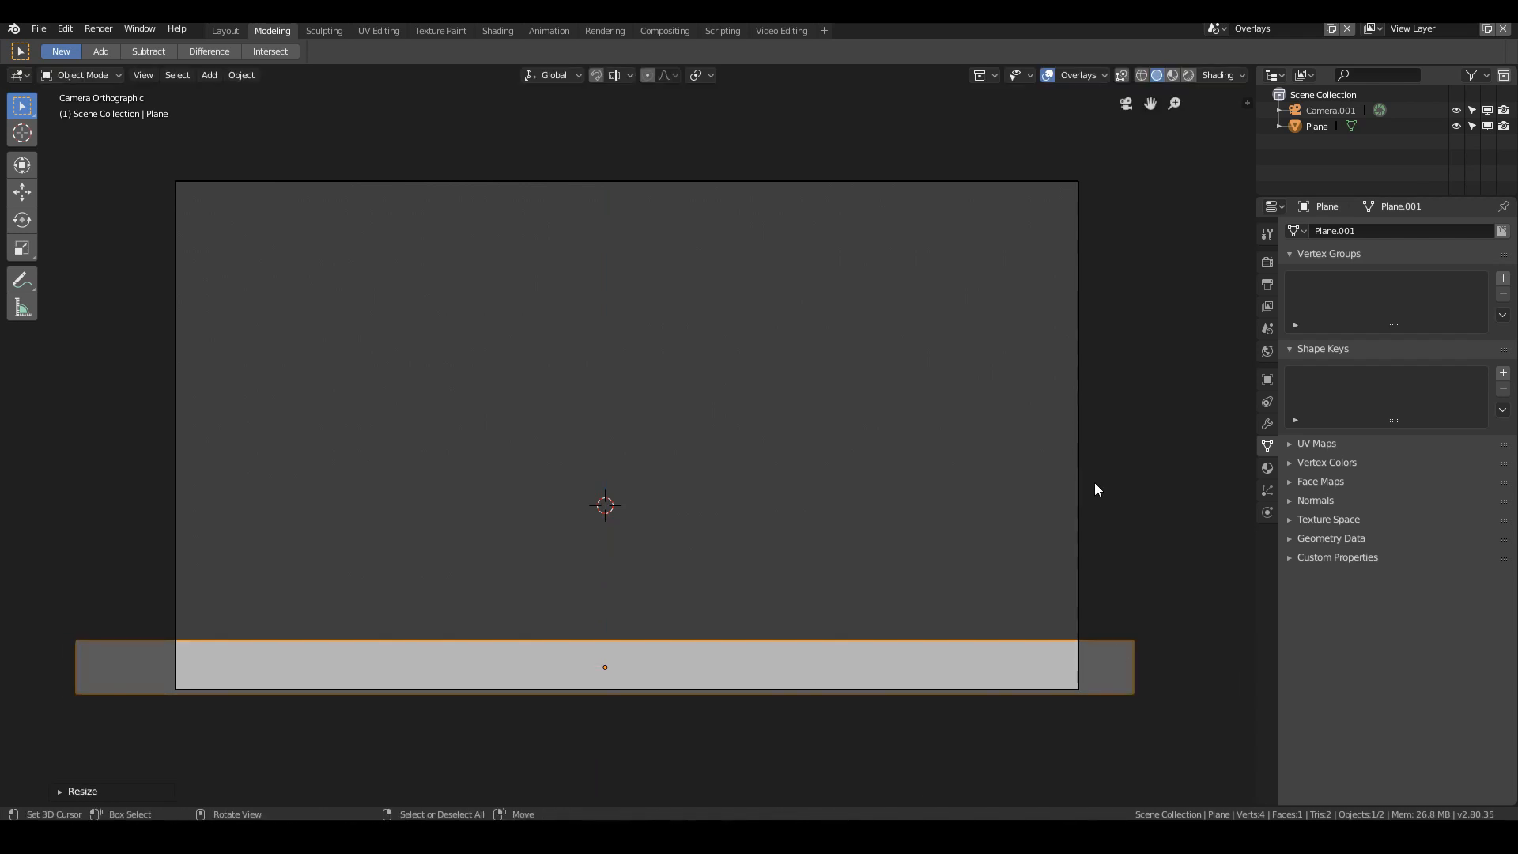
Step: Switch the viewport to rendered shading and create a new world for the Overlays scene
{"action": "left_click", "coordinate": [1188, 75]}
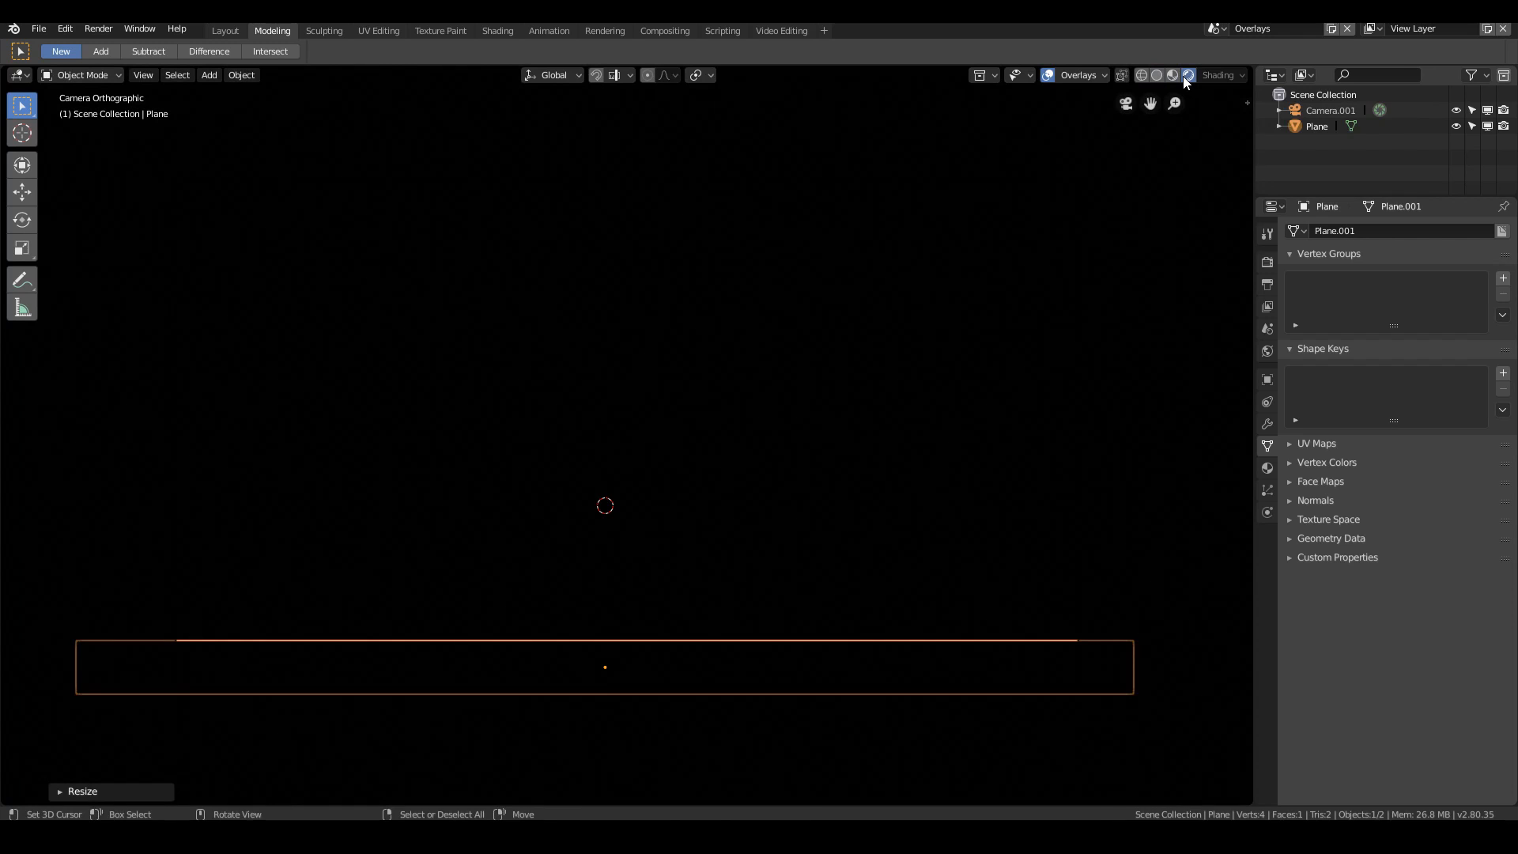
{"action": "left_click", "coordinate": [1264, 261]}
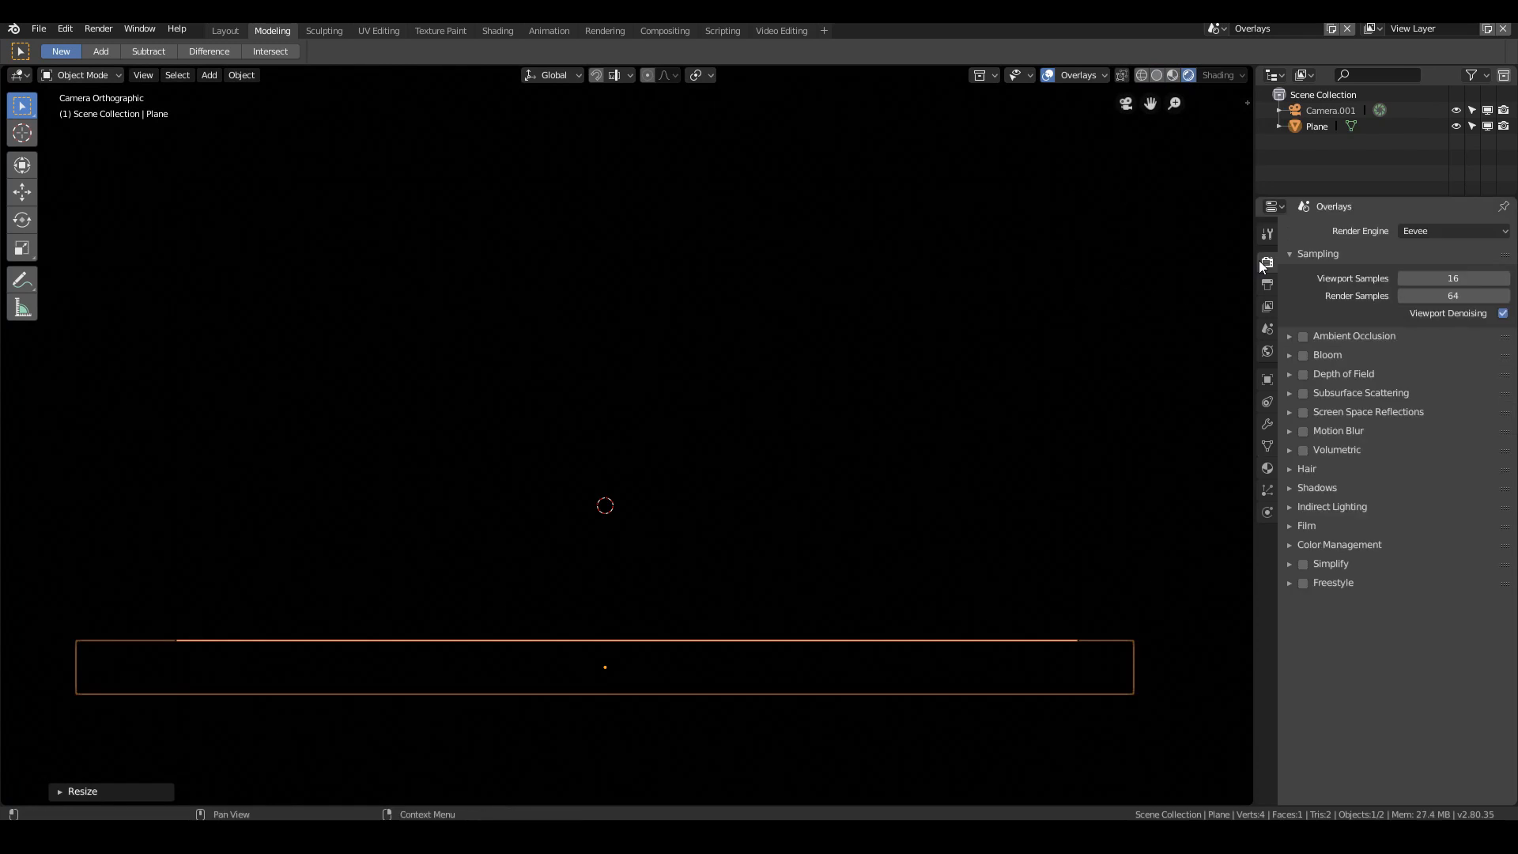
{"action": "left_click", "coordinate": [1436, 230]}
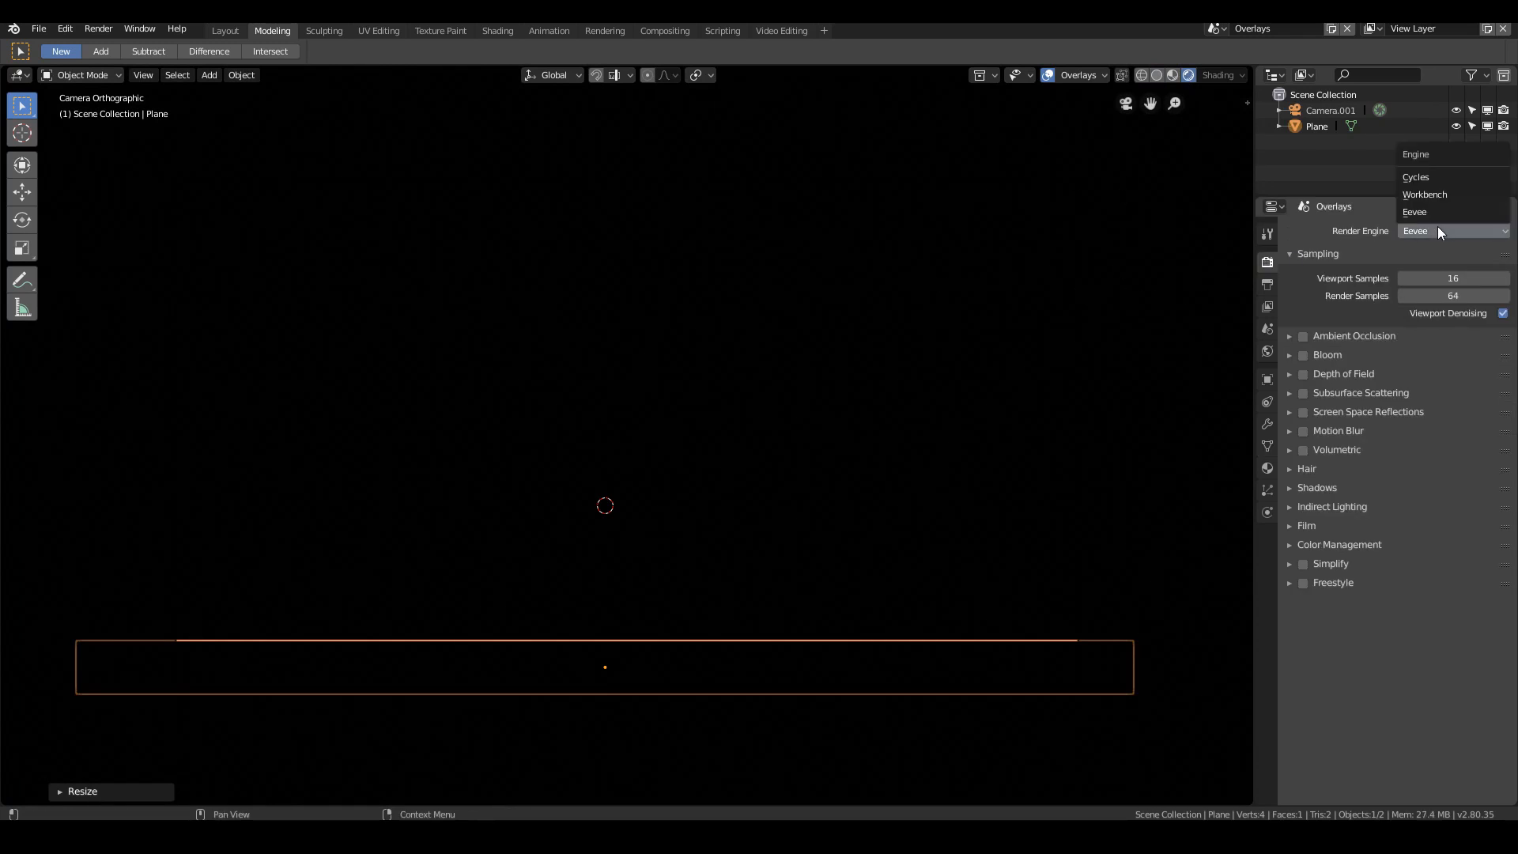
{"action": "left_click", "coordinate": [1266, 353]}
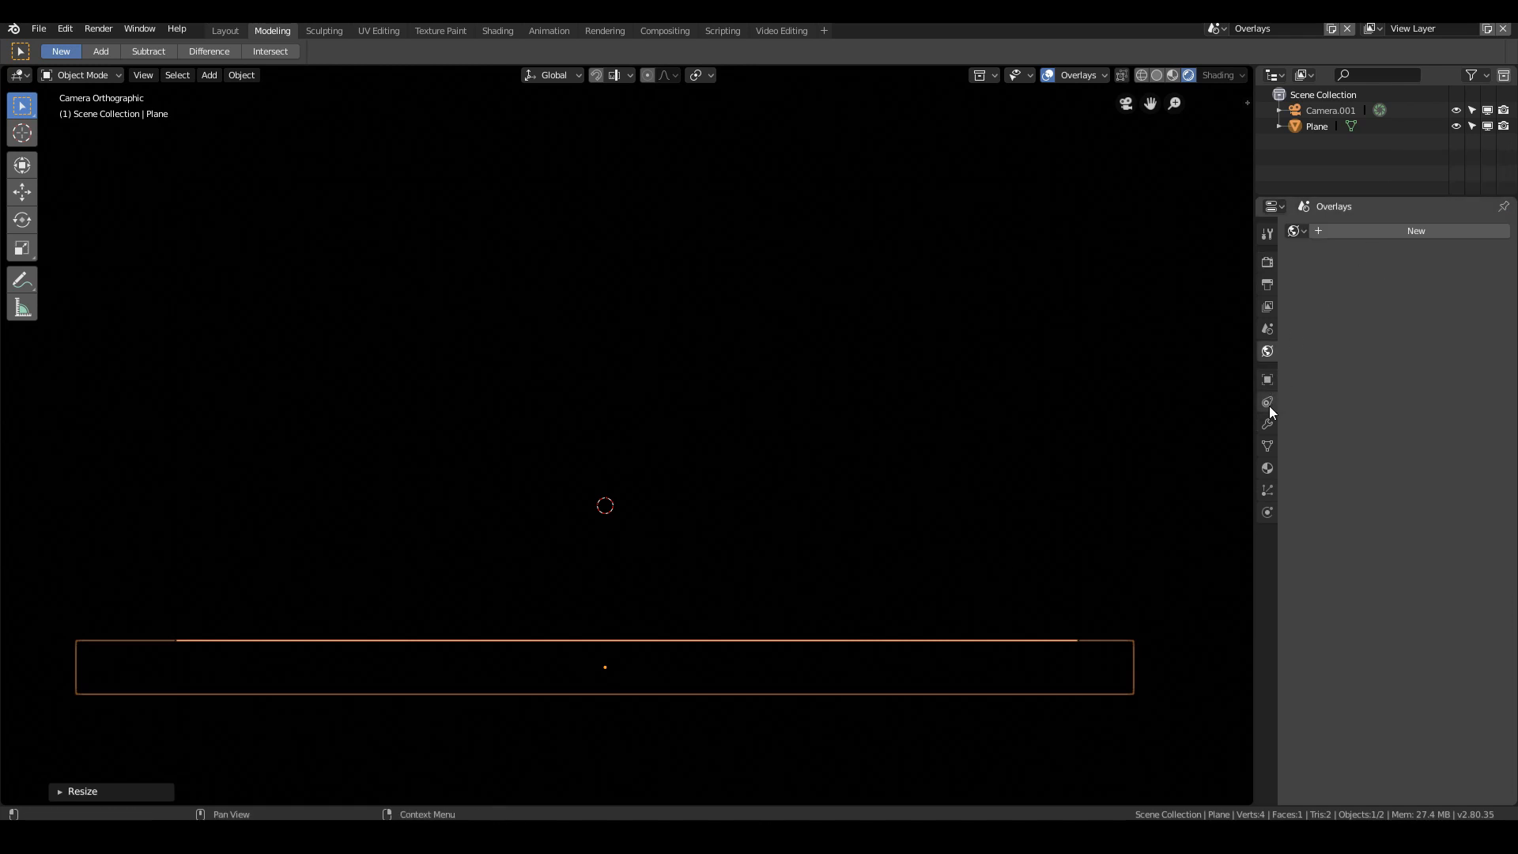
{"action": "left_click", "coordinate": [1349, 230]}
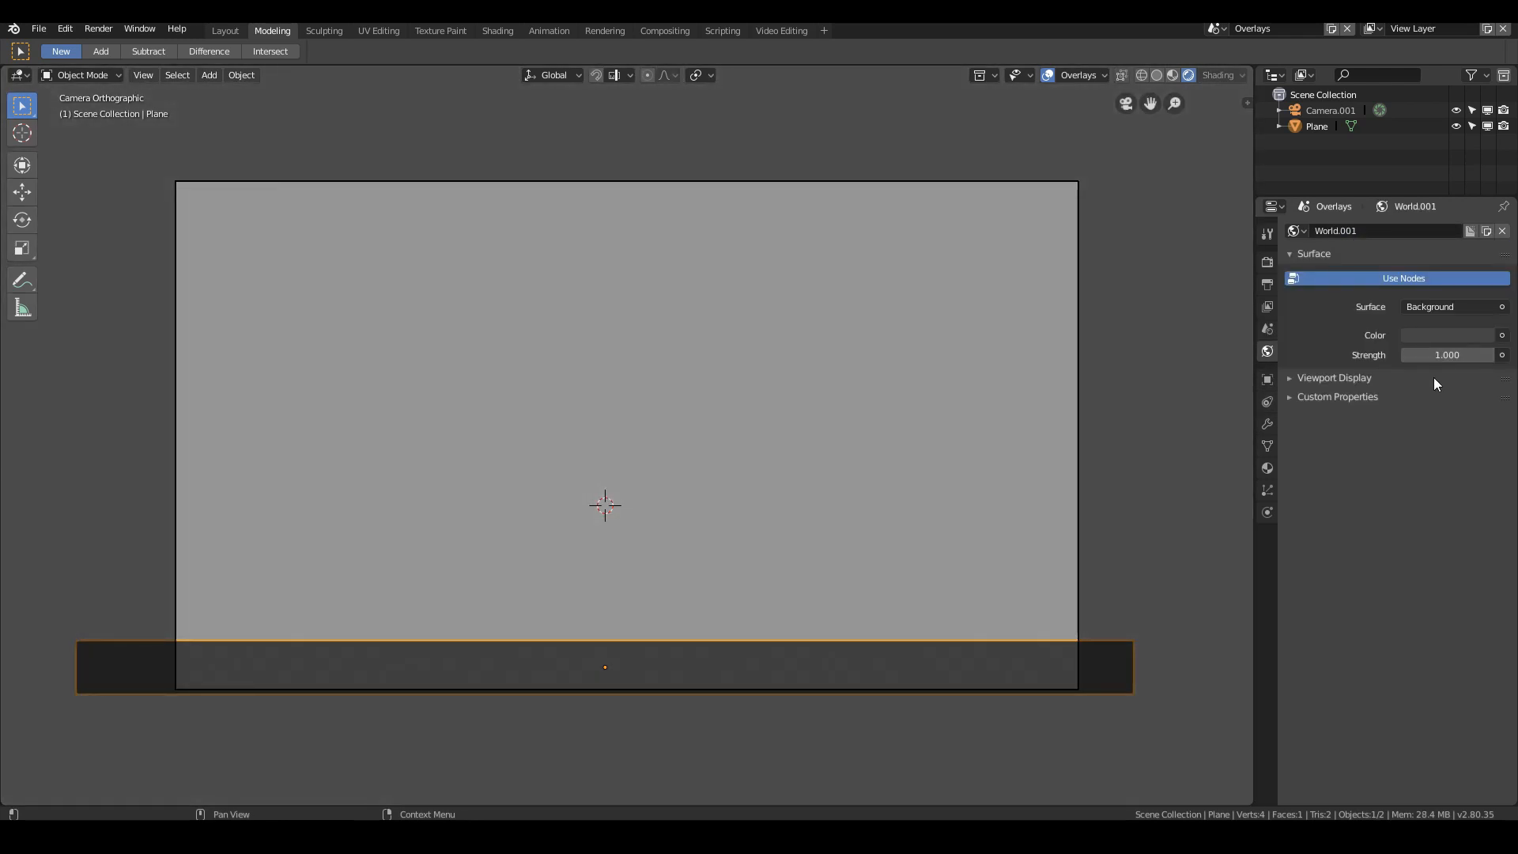
Step: Brighten the world's background color to a light lavender grey and turn off Use Nodes for the world
{"action": "left_click", "coordinate": [1426, 335]}
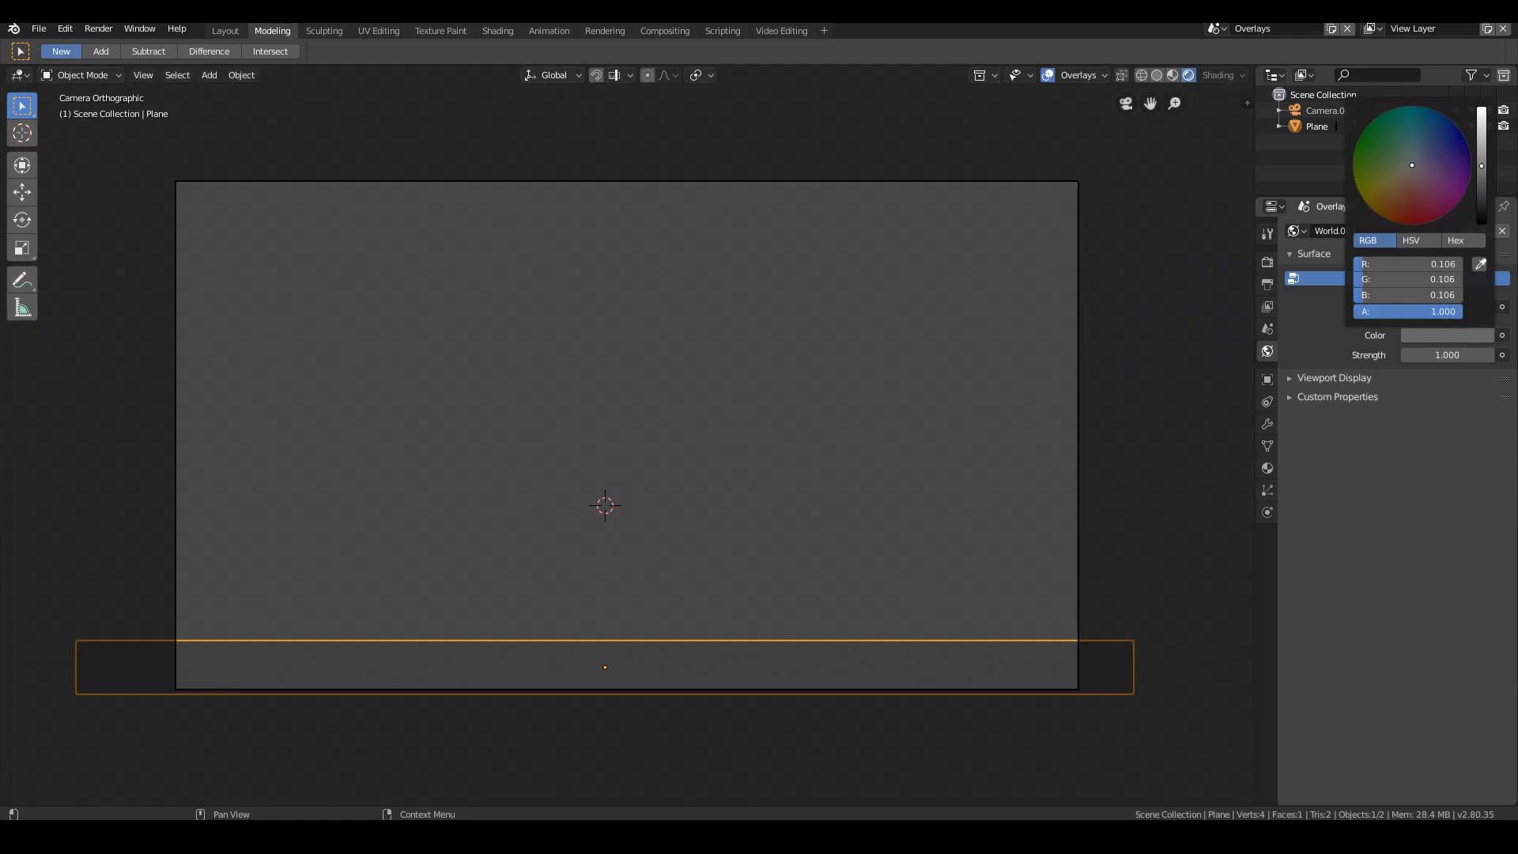
{"action": "left_click_drag", "start_coordinate": [1481, 166], "coordinate": [1482, 108]}
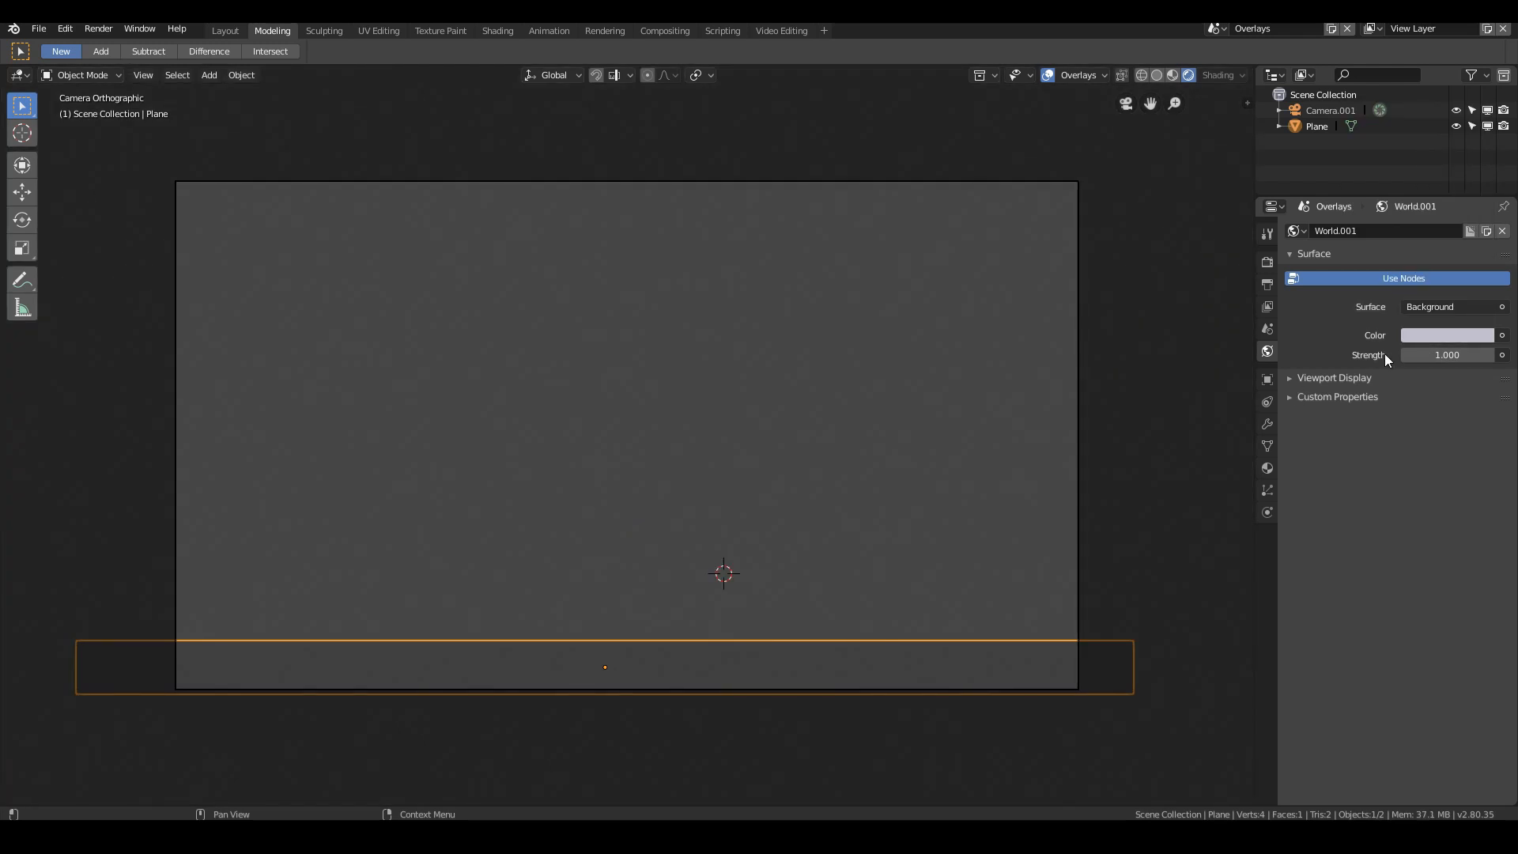
{"action": "left_click", "coordinate": [1416, 282]}
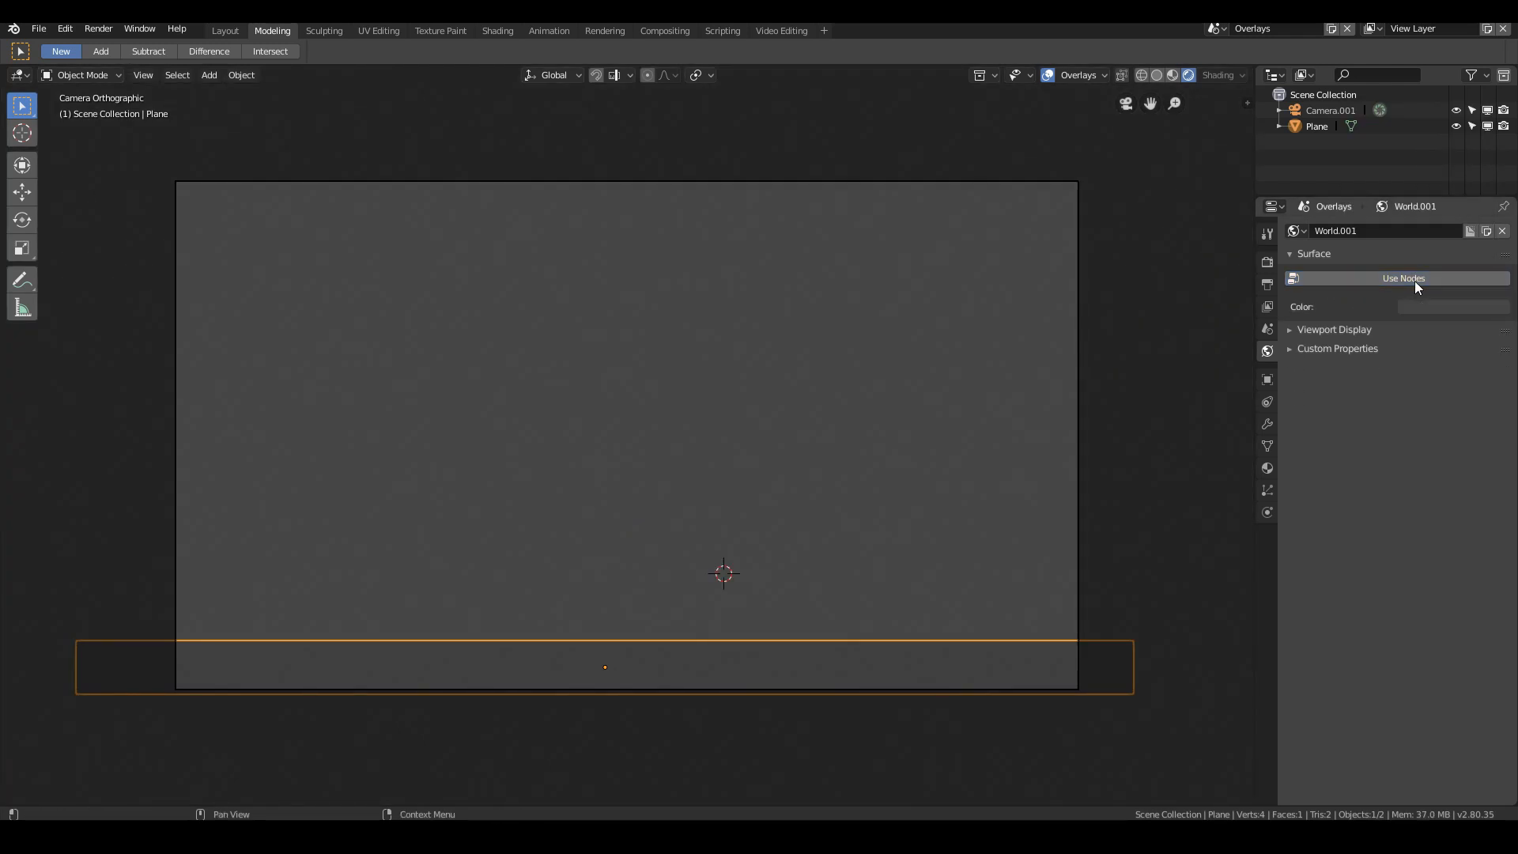
Step: Turn Use Nodes back on for the Overlays world and set its background color to pure white with RGB at 1.000
{"action": "left_click", "coordinate": [1415, 281]}
{"action": "left_click", "coordinate": [1435, 333]}
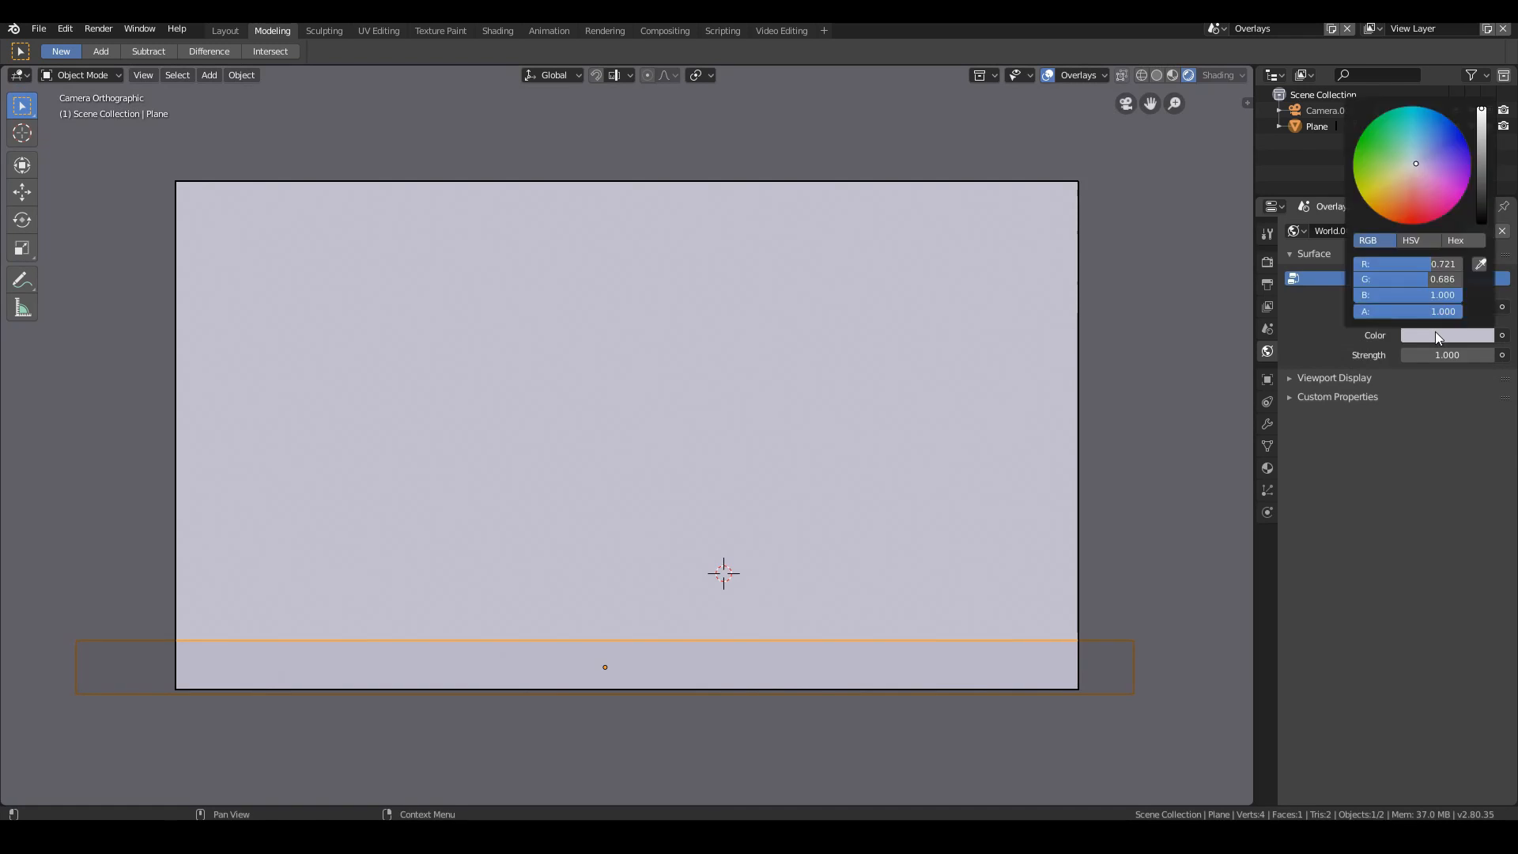
{"action": "left_click_drag", "start_coordinate": [1416, 168], "coordinate": [1409, 163]}
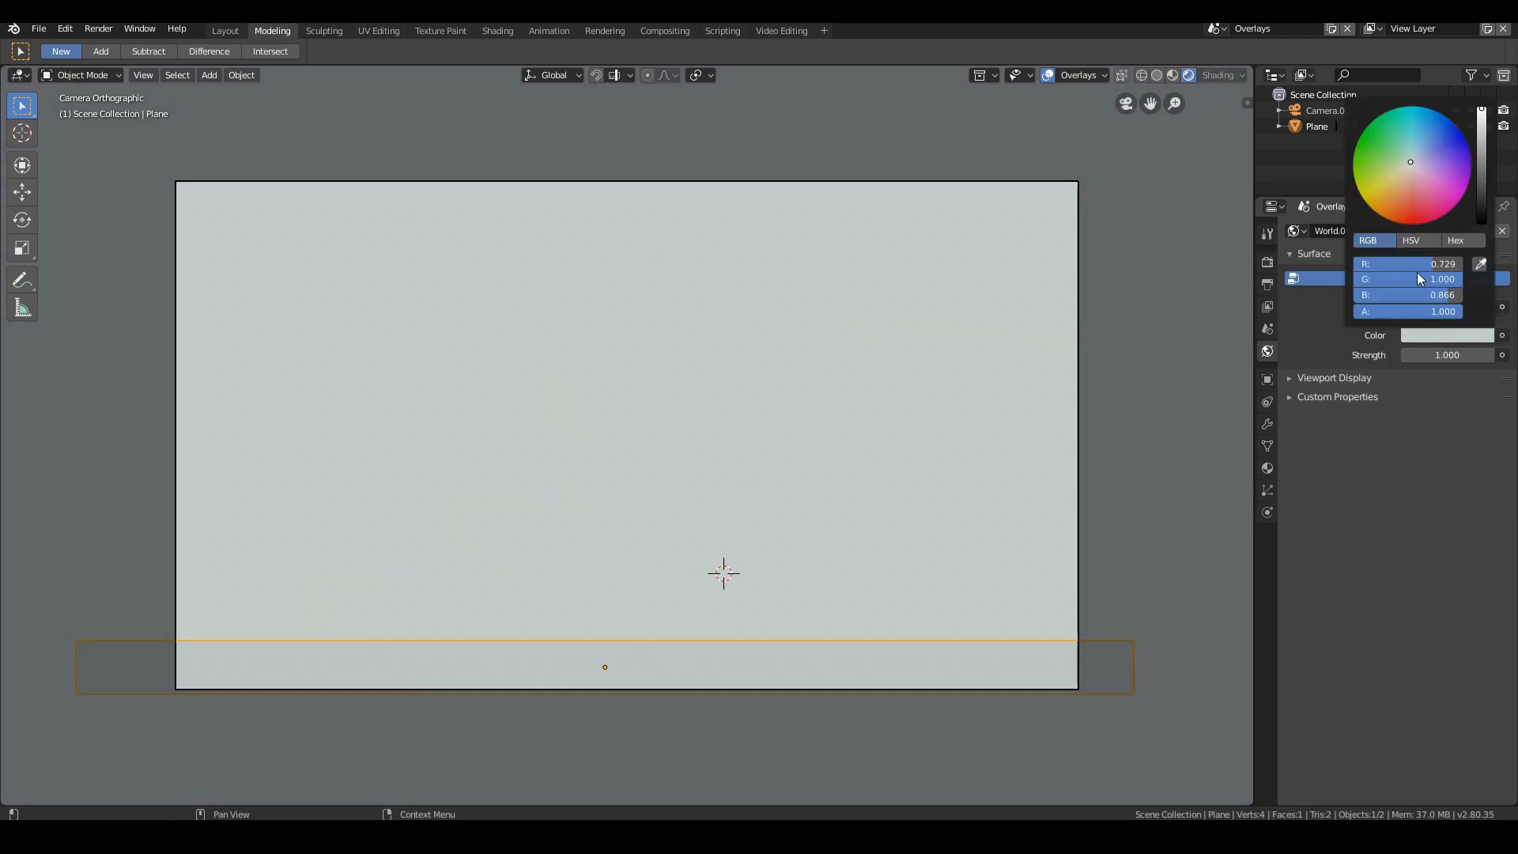
{"action": "left_click_drag", "start_coordinate": [1422, 267], "coordinate": [1455, 296]}
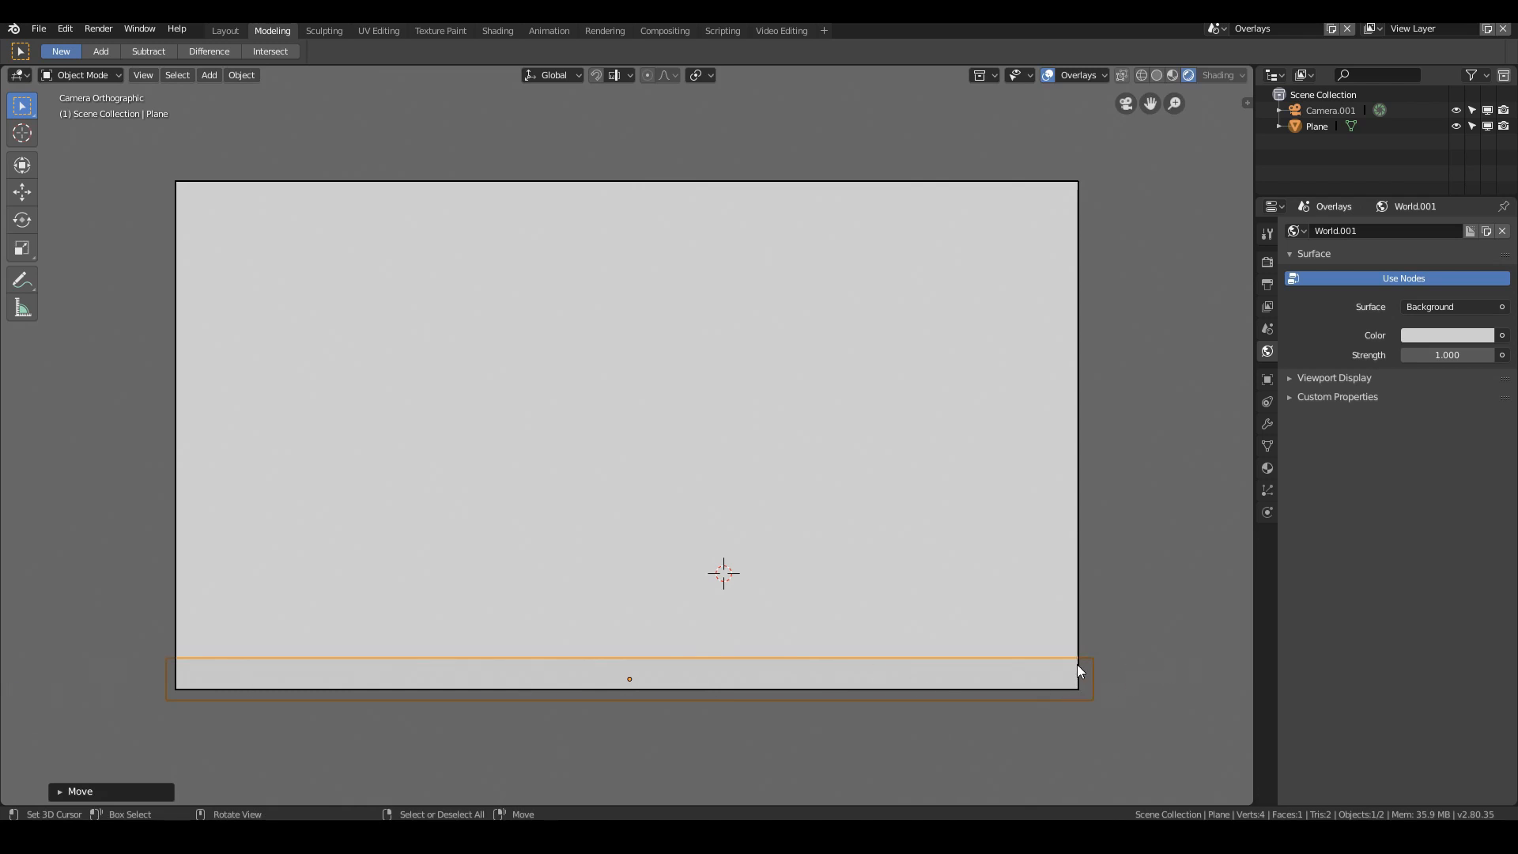
Step: Give the lower strip a new material with an Emission surface and set its color to black
{"action": "left_click", "coordinate": [1275, 475]}
{"action": "left_click", "coordinate": [1383, 302]}
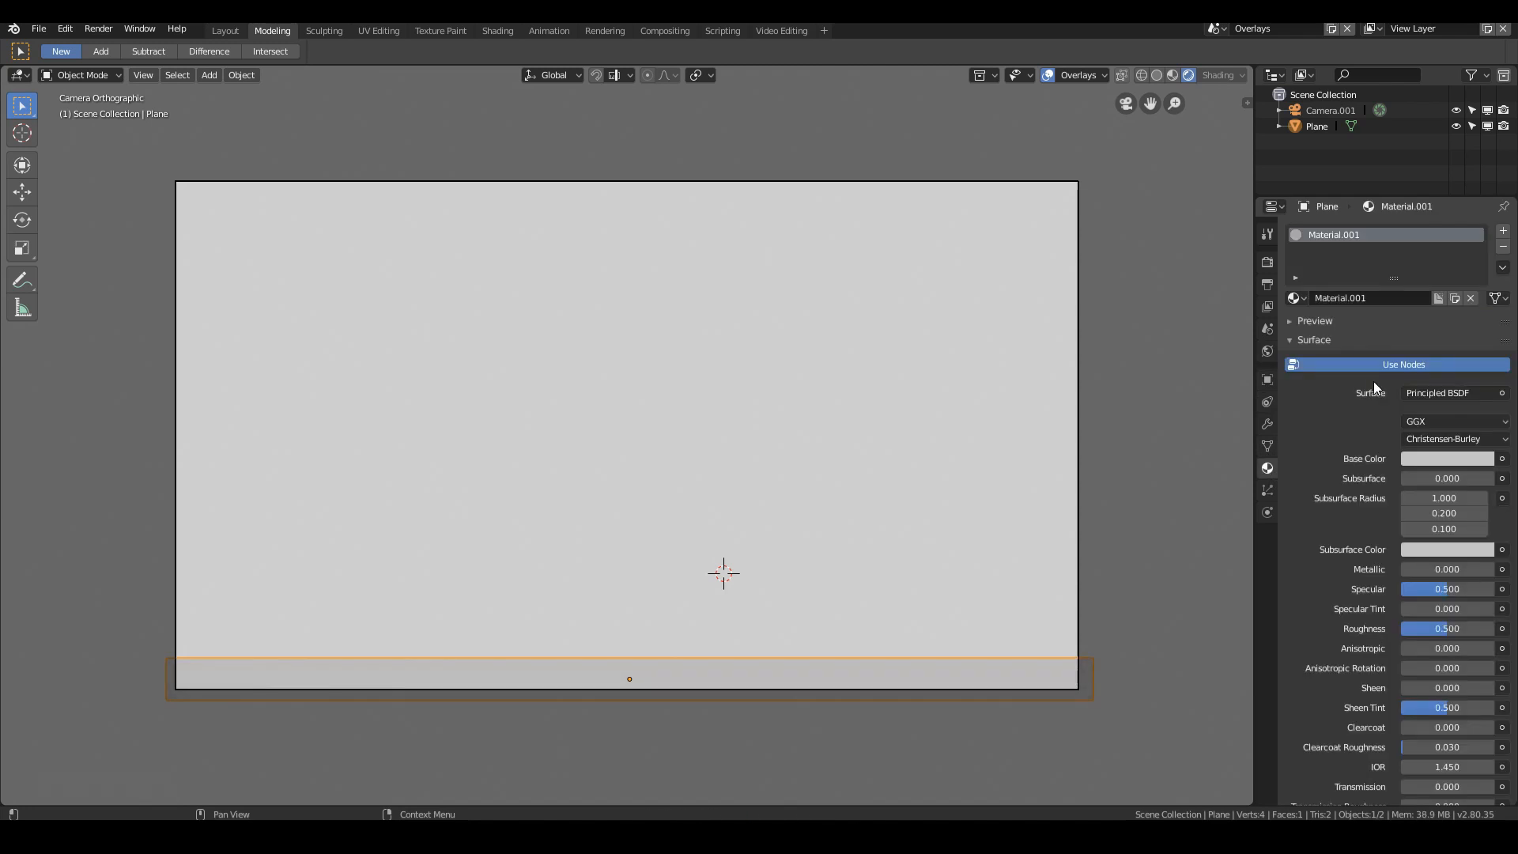
{"action": "left_click", "coordinate": [1451, 459]}
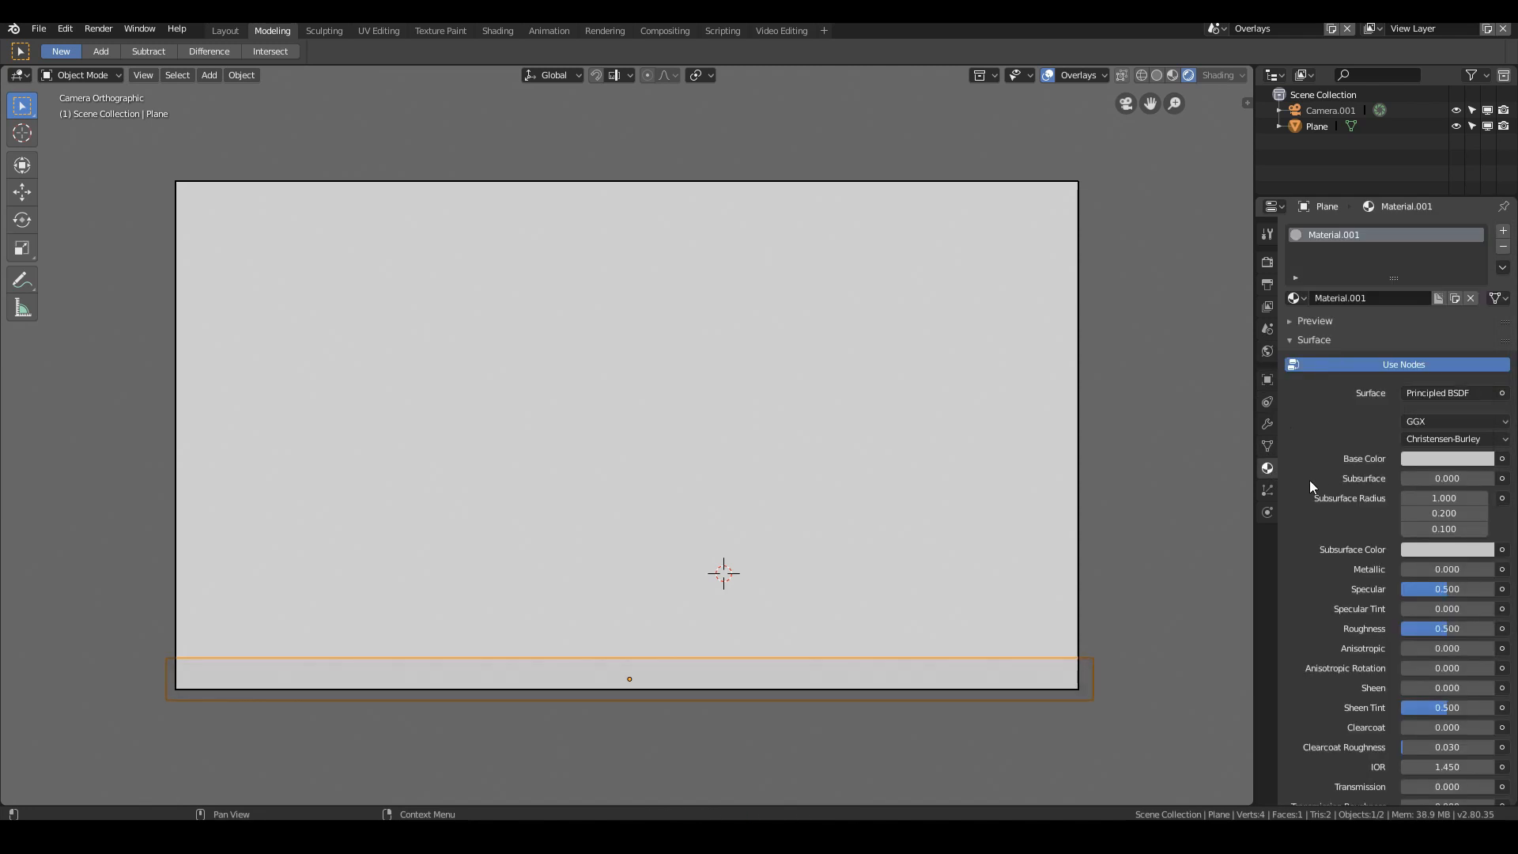
{"action": "left_click", "coordinate": [1448, 394]}
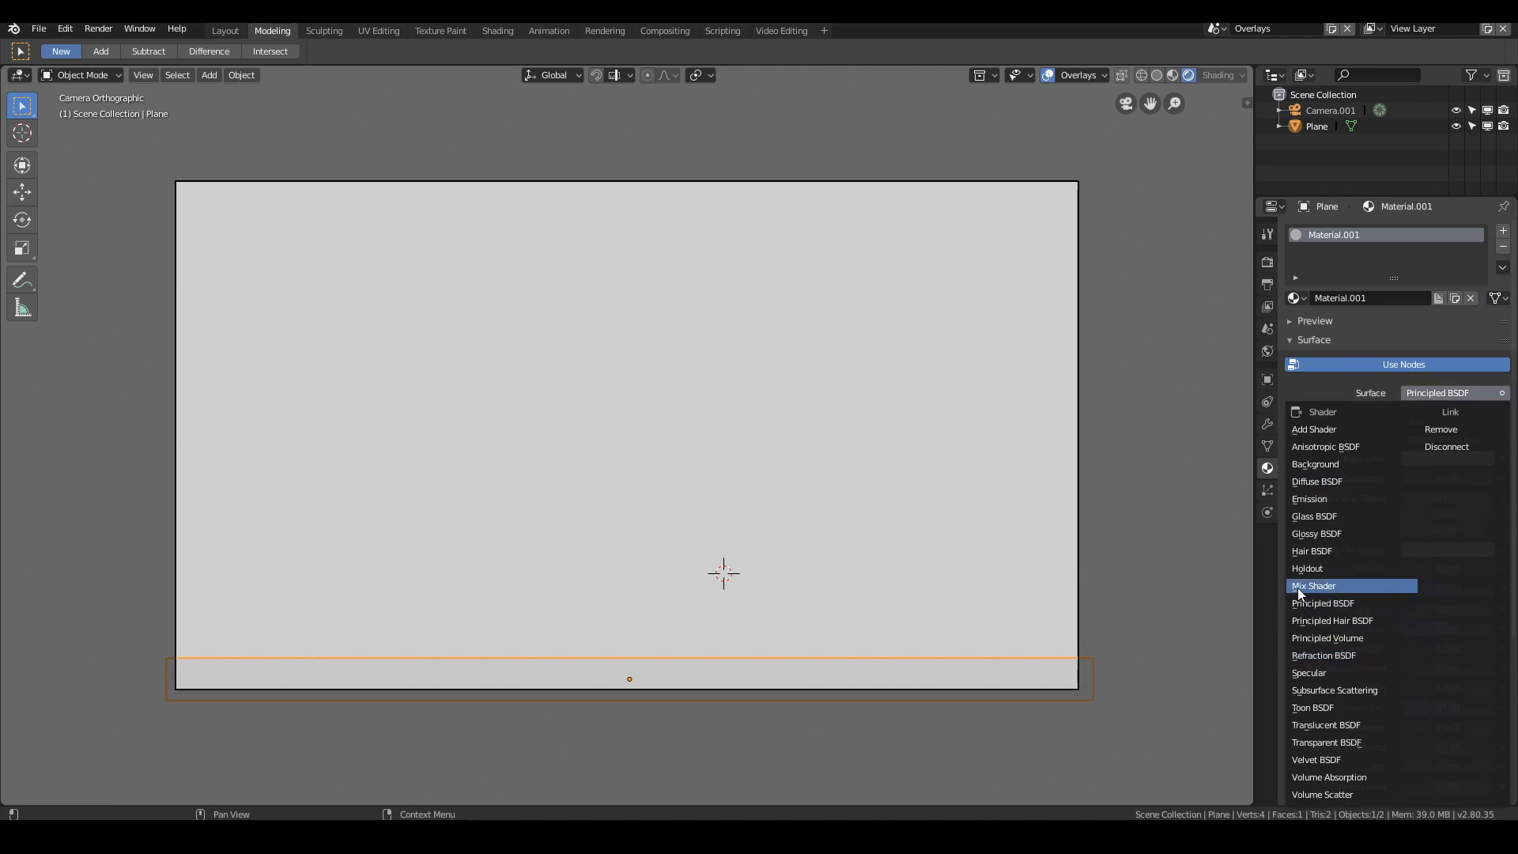
{"action": "left_click", "coordinate": [1311, 500]}
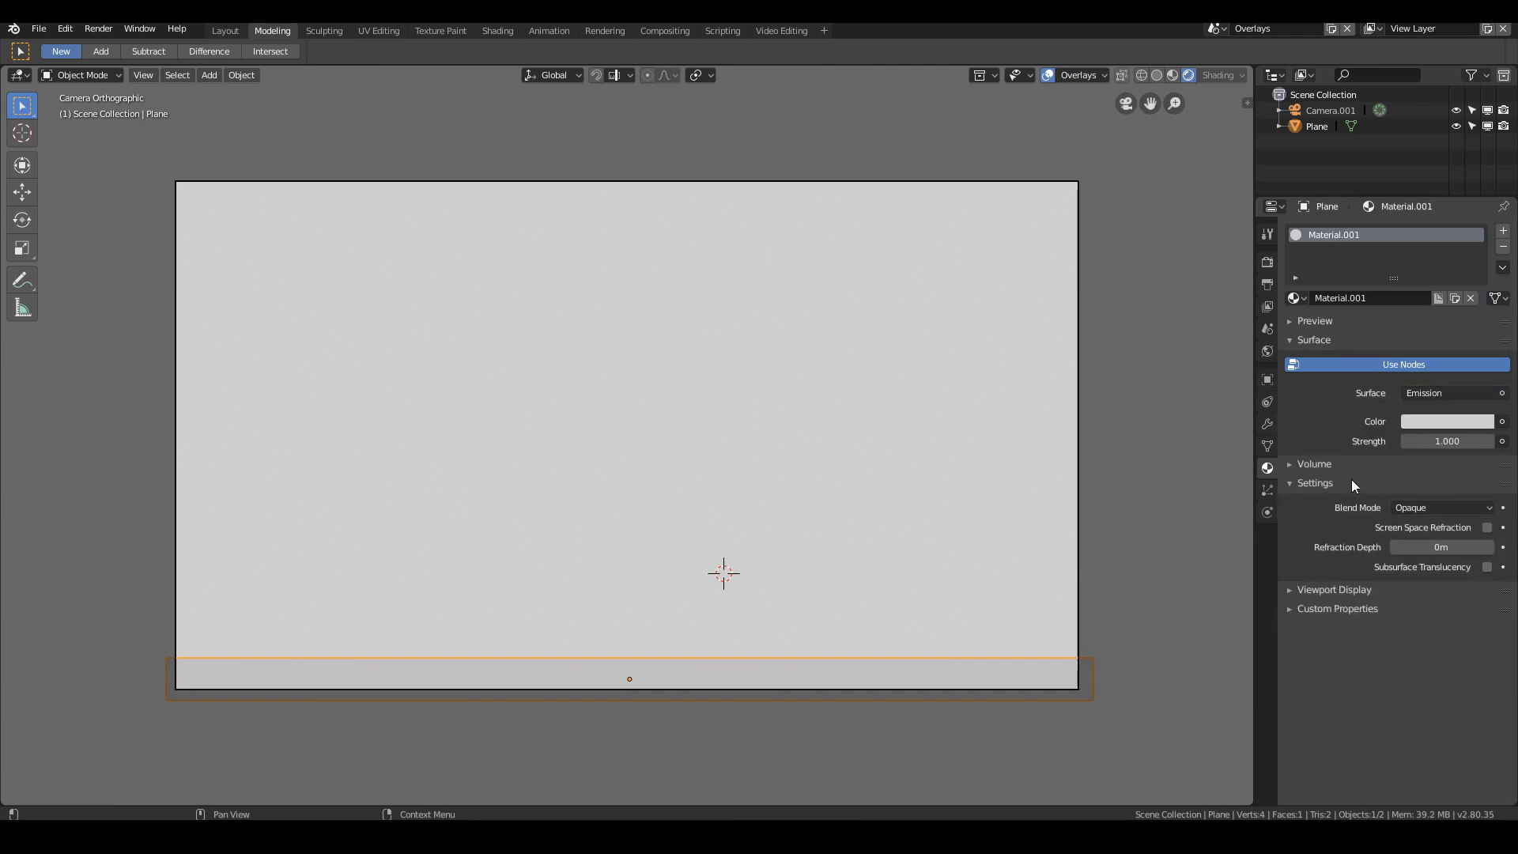
{"action": "left_click", "coordinate": [1420, 422]}
{"action": "left_click_drag", "start_coordinate": [1481, 286], "coordinate": [1481, 318]}
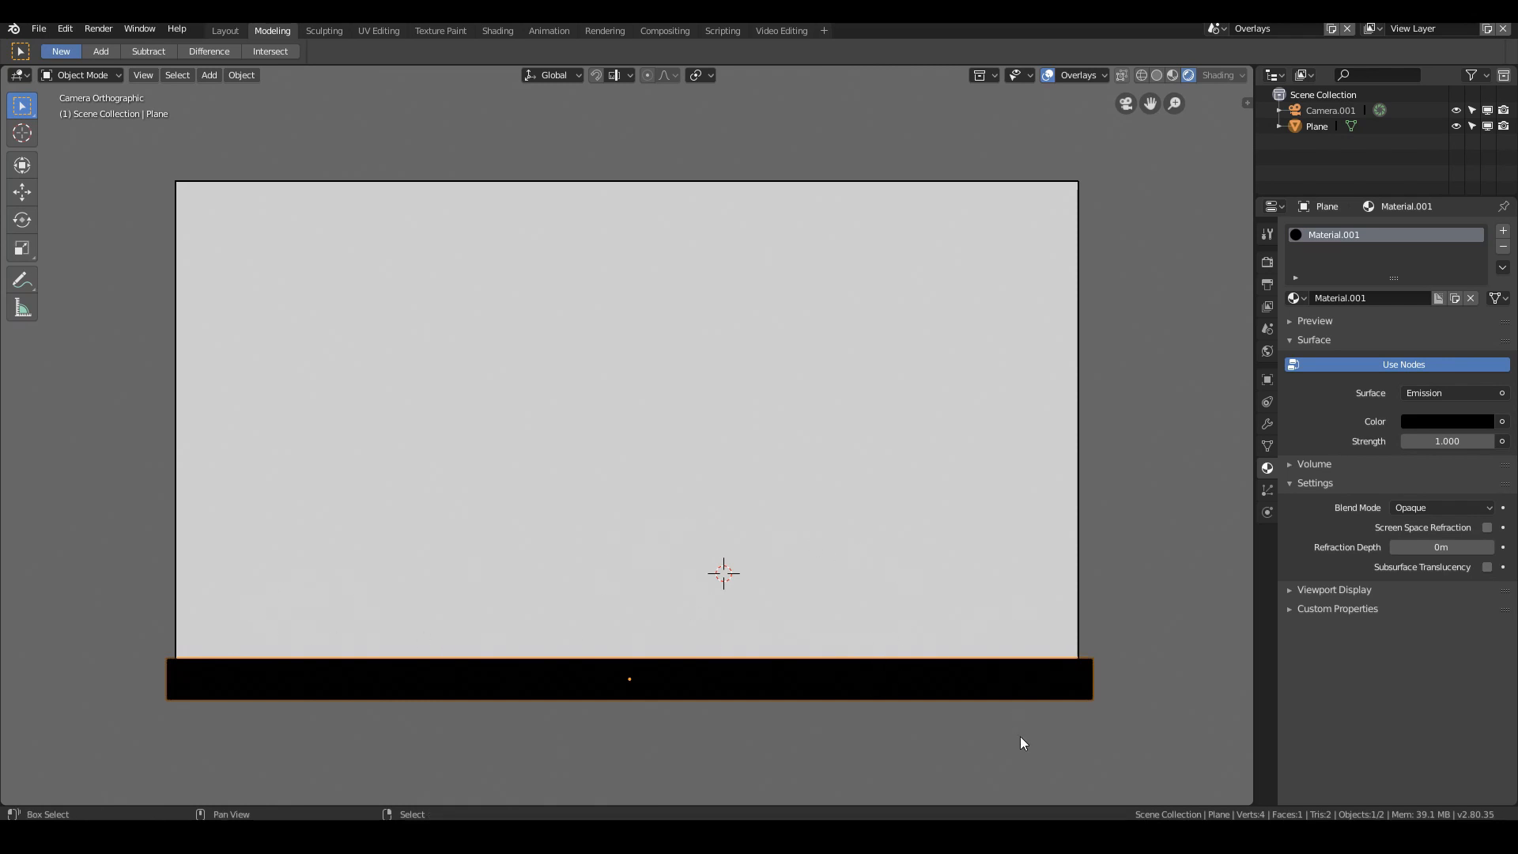
Step: Duplicate the black strip, make the copy taller along Z, and position it just above the original inside the camera frame
{"action": "key", "text": "shift+d"}
{"action": "left_click", "coordinate": [1032, 686]}
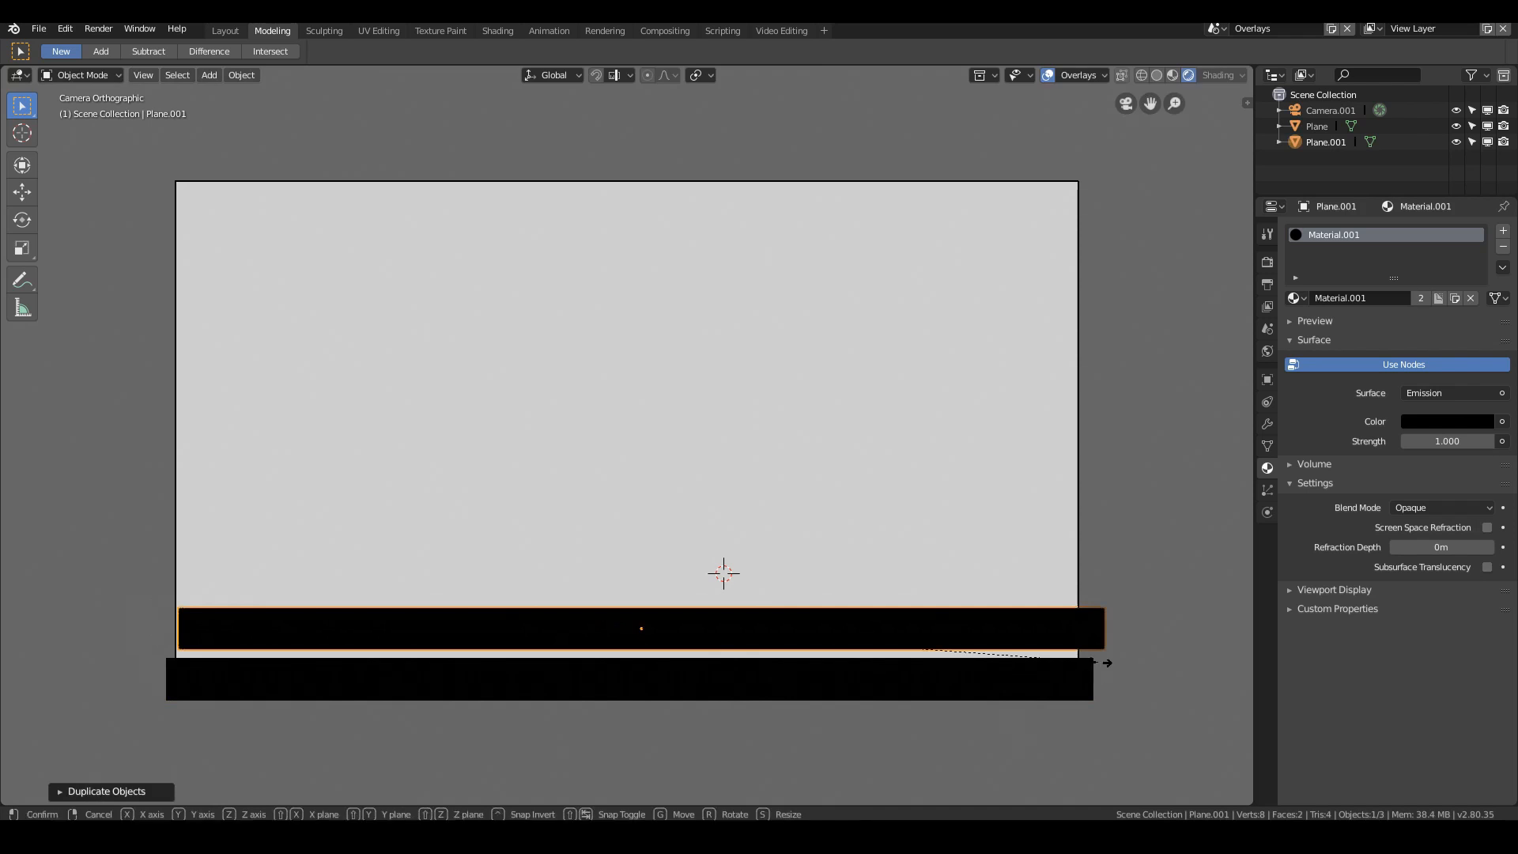
{"action": "key", "text": "s"}
{"action": "key", "text": "z"}
{"action": "left_click", "coordinate": [81, 674]}
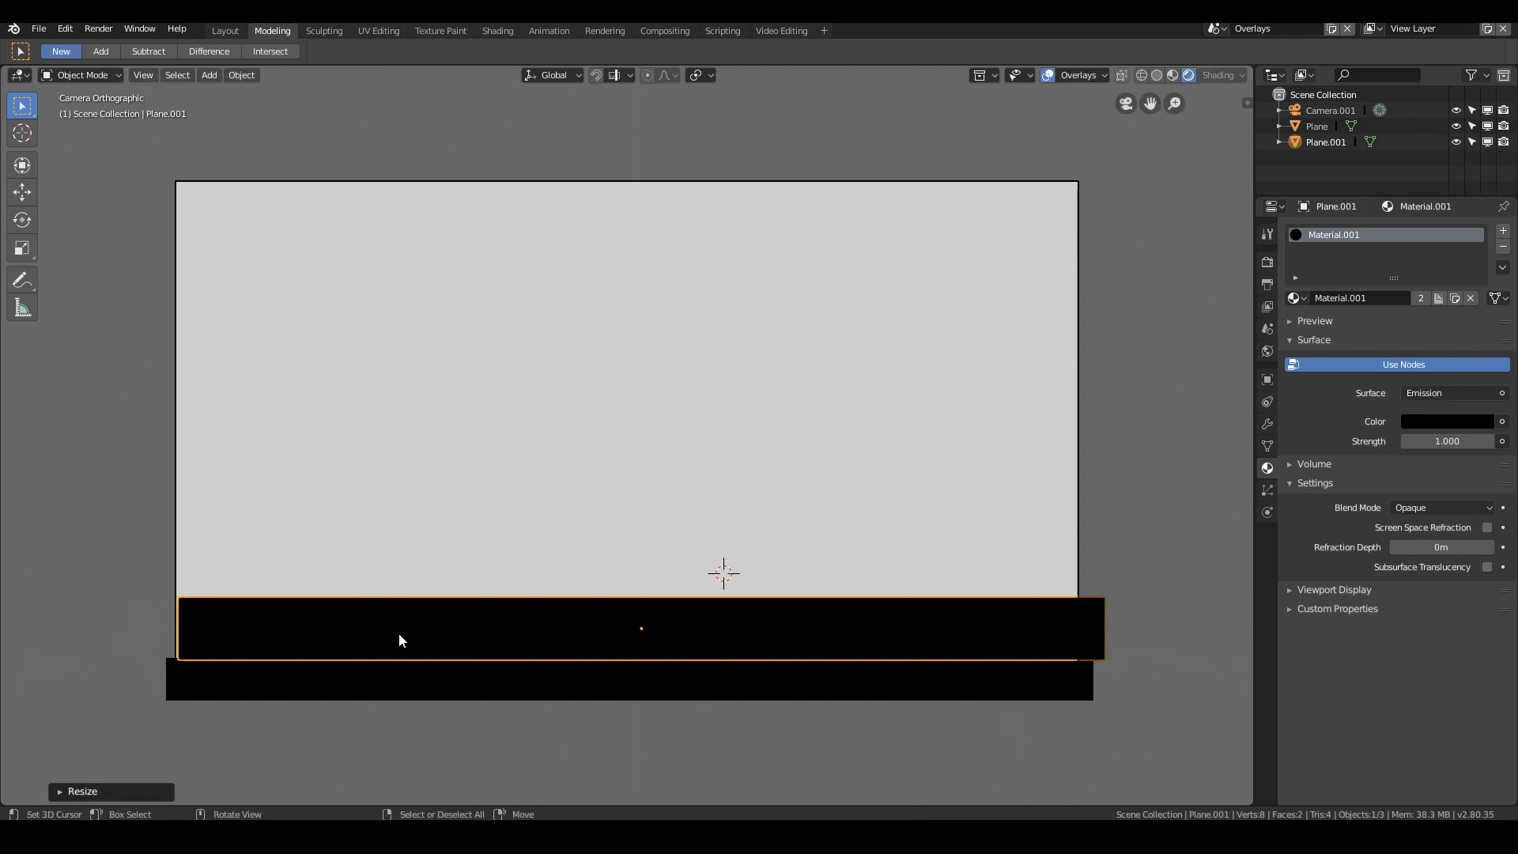
{"action": "key", "text": "g"}
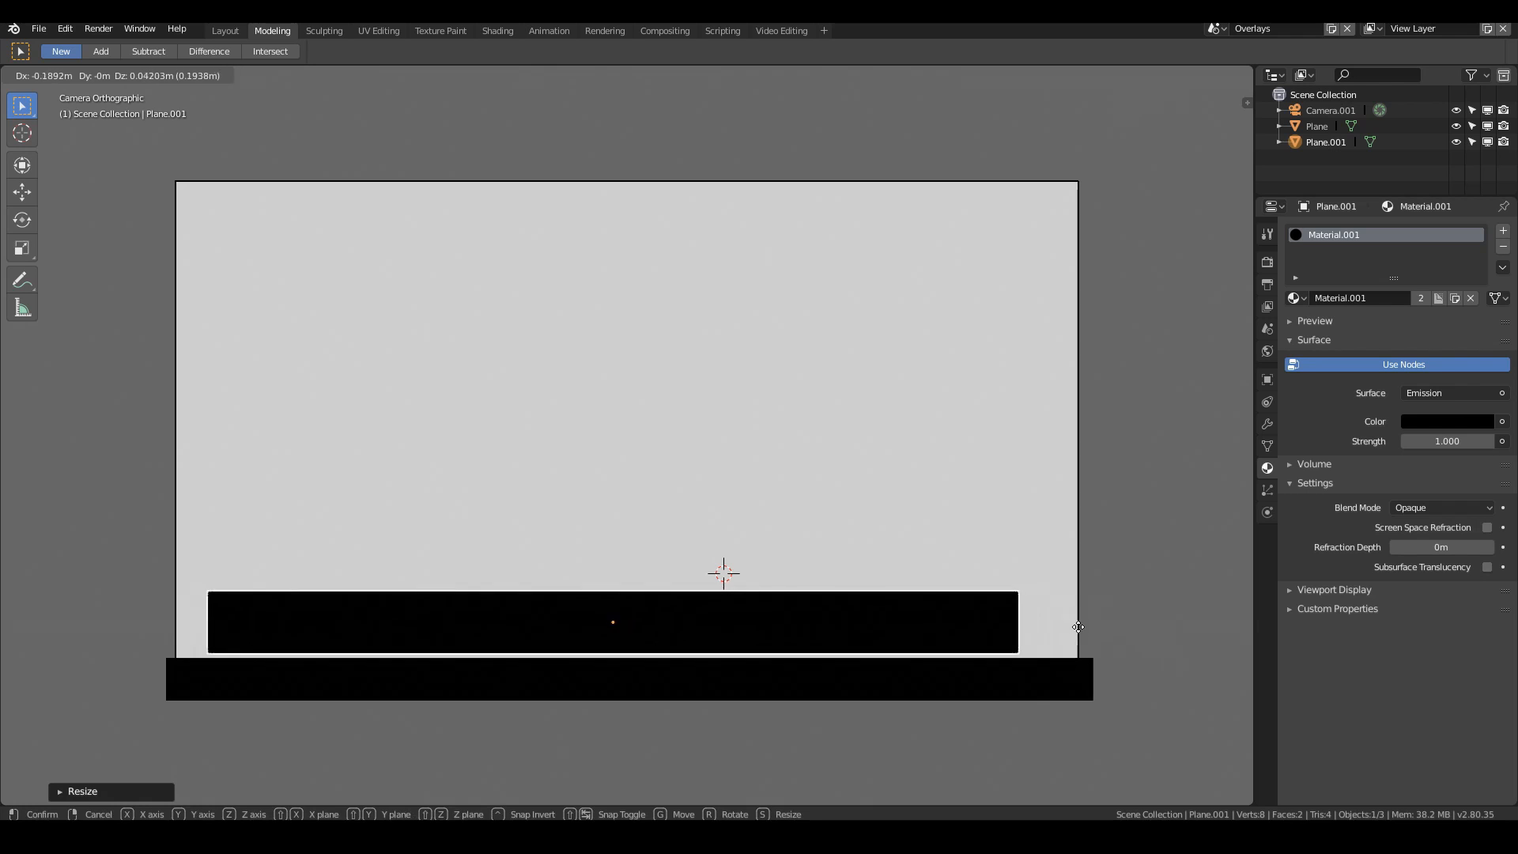
{"action": "left_click", "coordinate": [1078, 626]}
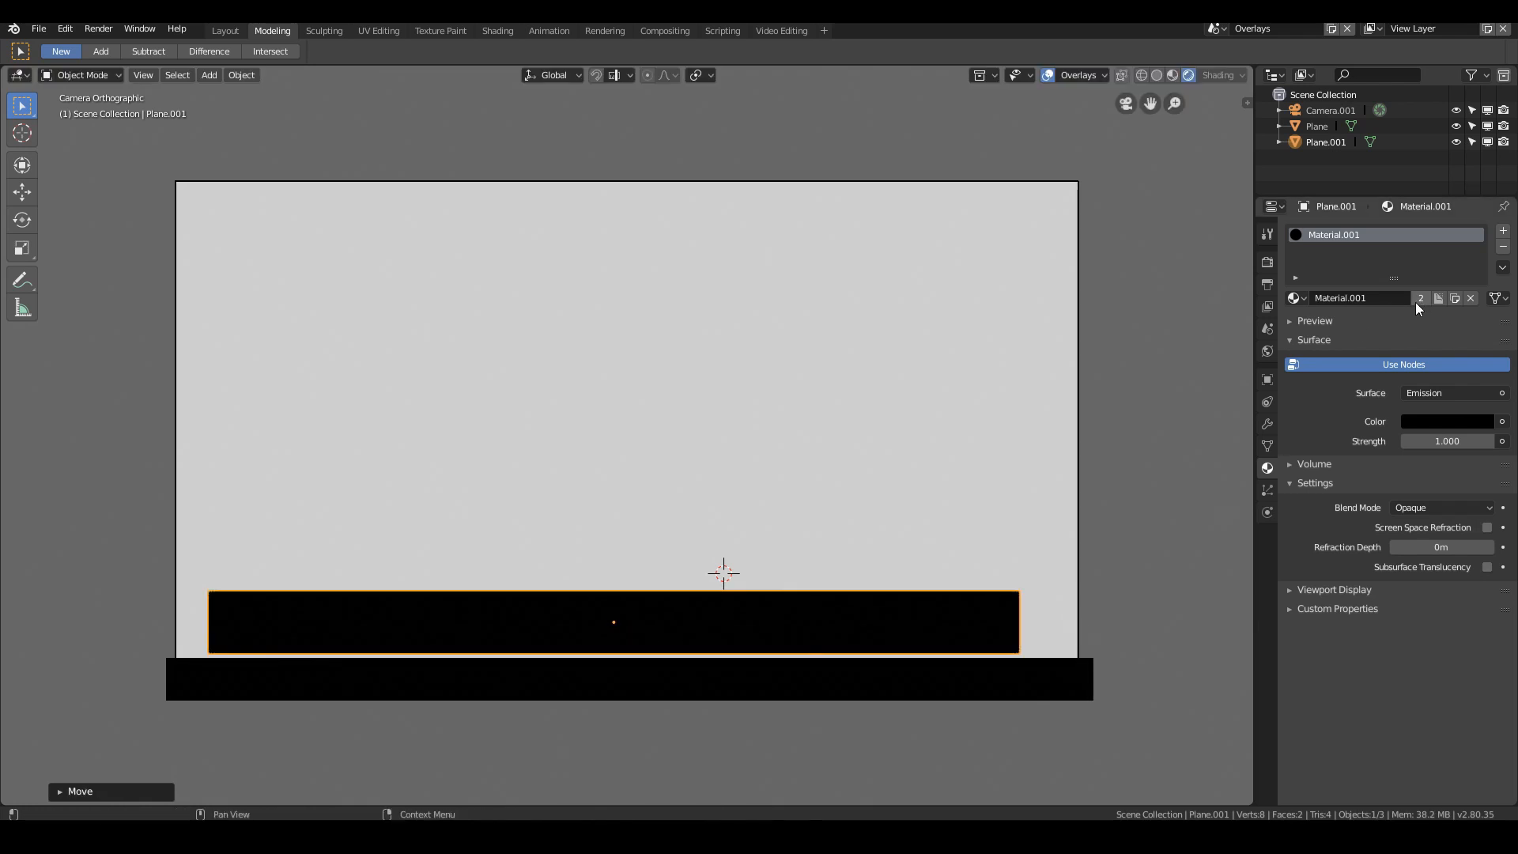
Step: Rename the lower strip's material as Black
{"action": "left_click", "coordinate": [984, 677]}
{"action": "double_click", "coordinate": [1351, 297]}
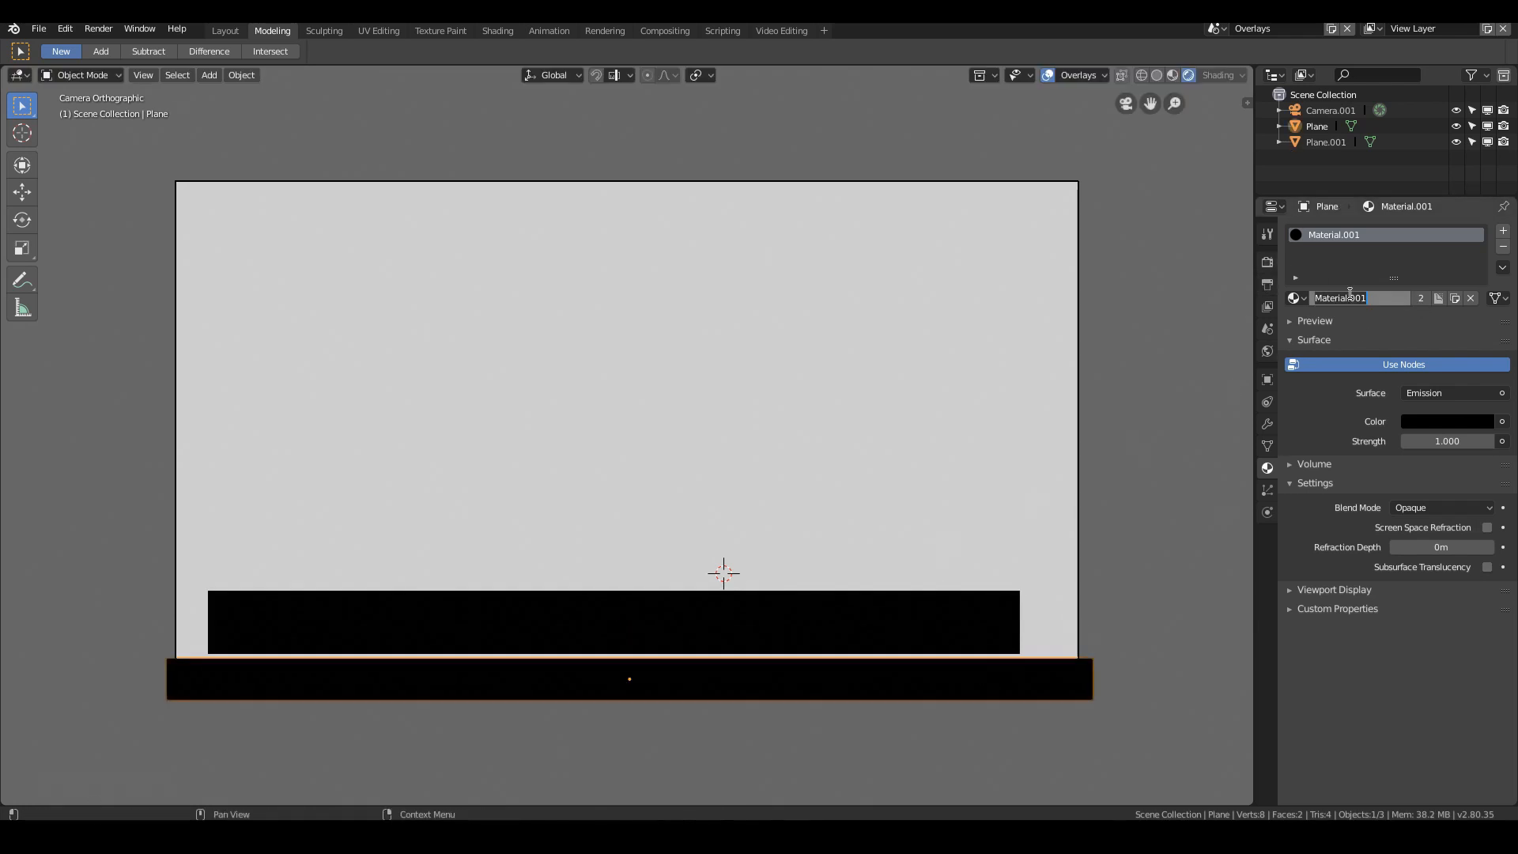
{"action": "type", "text": "Black"}
{"action": "key", "text": "Return"}
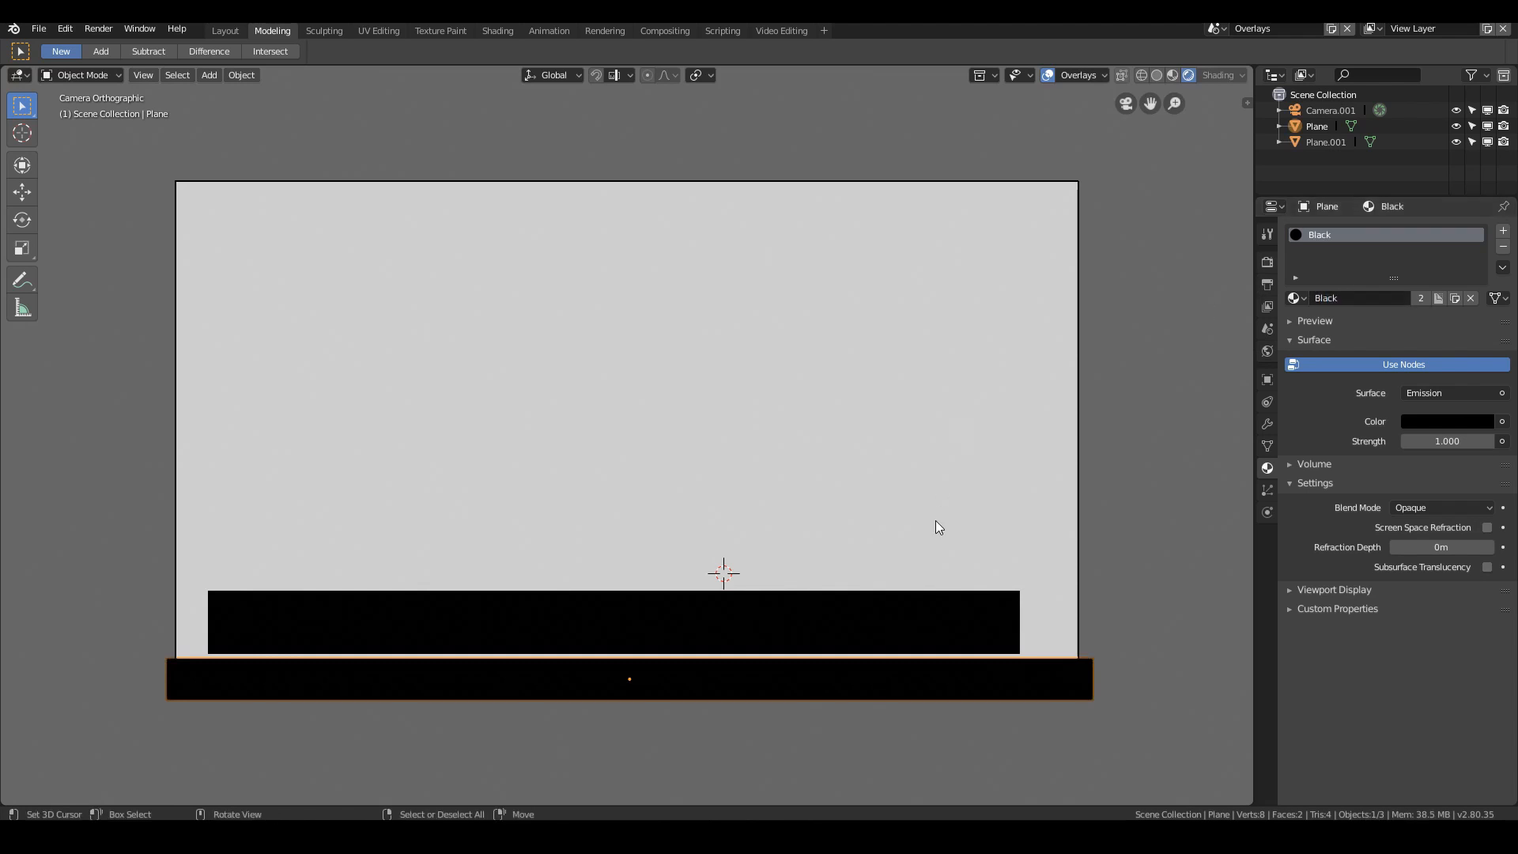
Step: Make the upper strip's material a separate single-user copy and name it White
{"action": "left_click", "coordinate": [939, 642]}
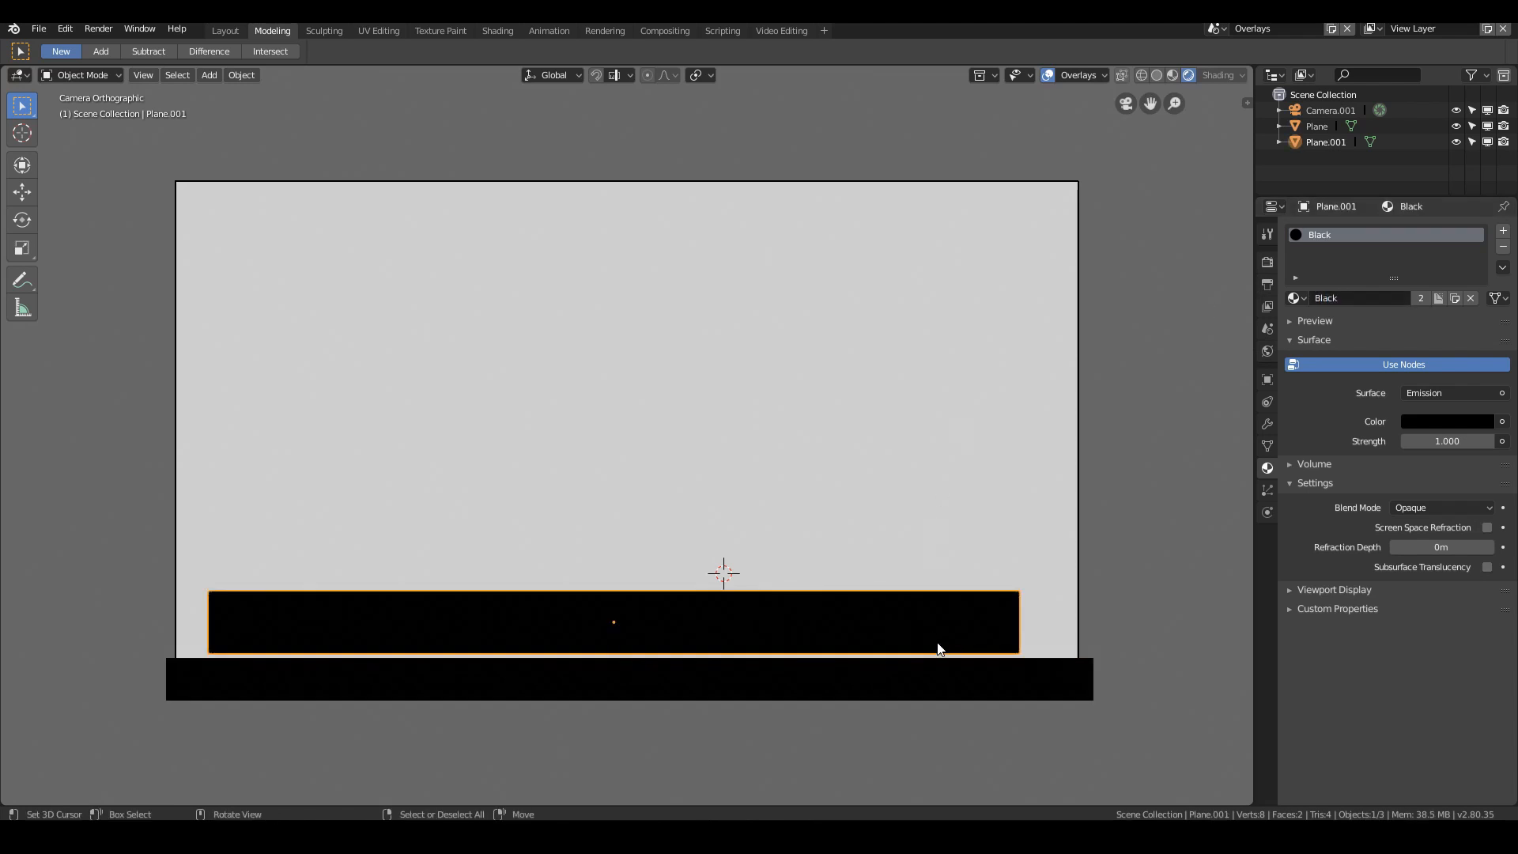
{"action": "left_click", "coordinate": [1420, 299]}
{"action": "double_click", "coordinate": [1344, 299]}
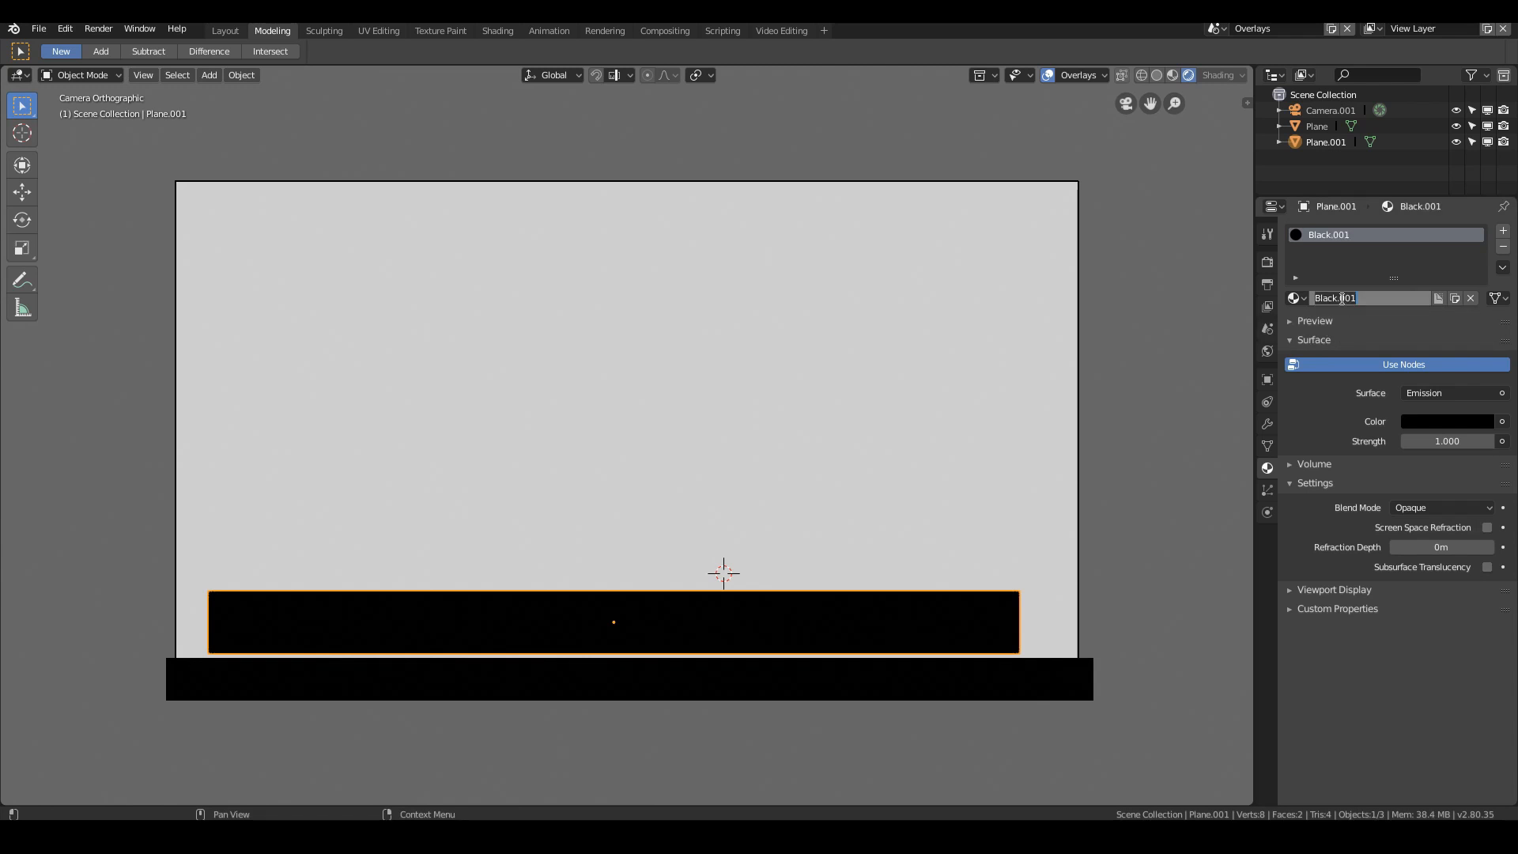
{"action": "type", "text": "White"}
{"action": "key", "text": "Return"}
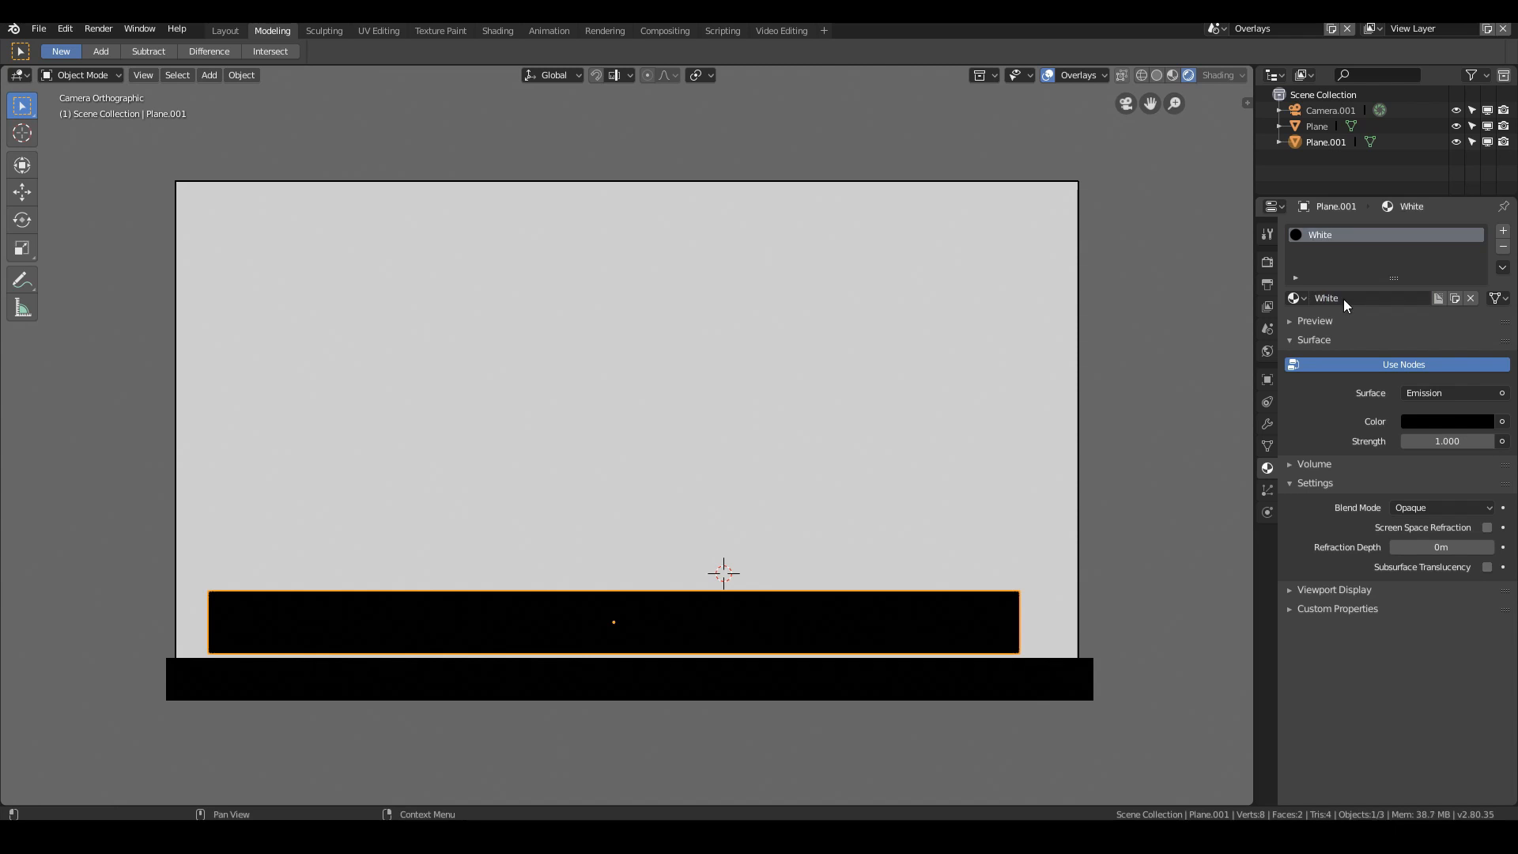
Step: Raise the White material's emission color to full brightness and check the material assigned to each strip
{"action": "left_click", "coordinate": [1447, 423]}
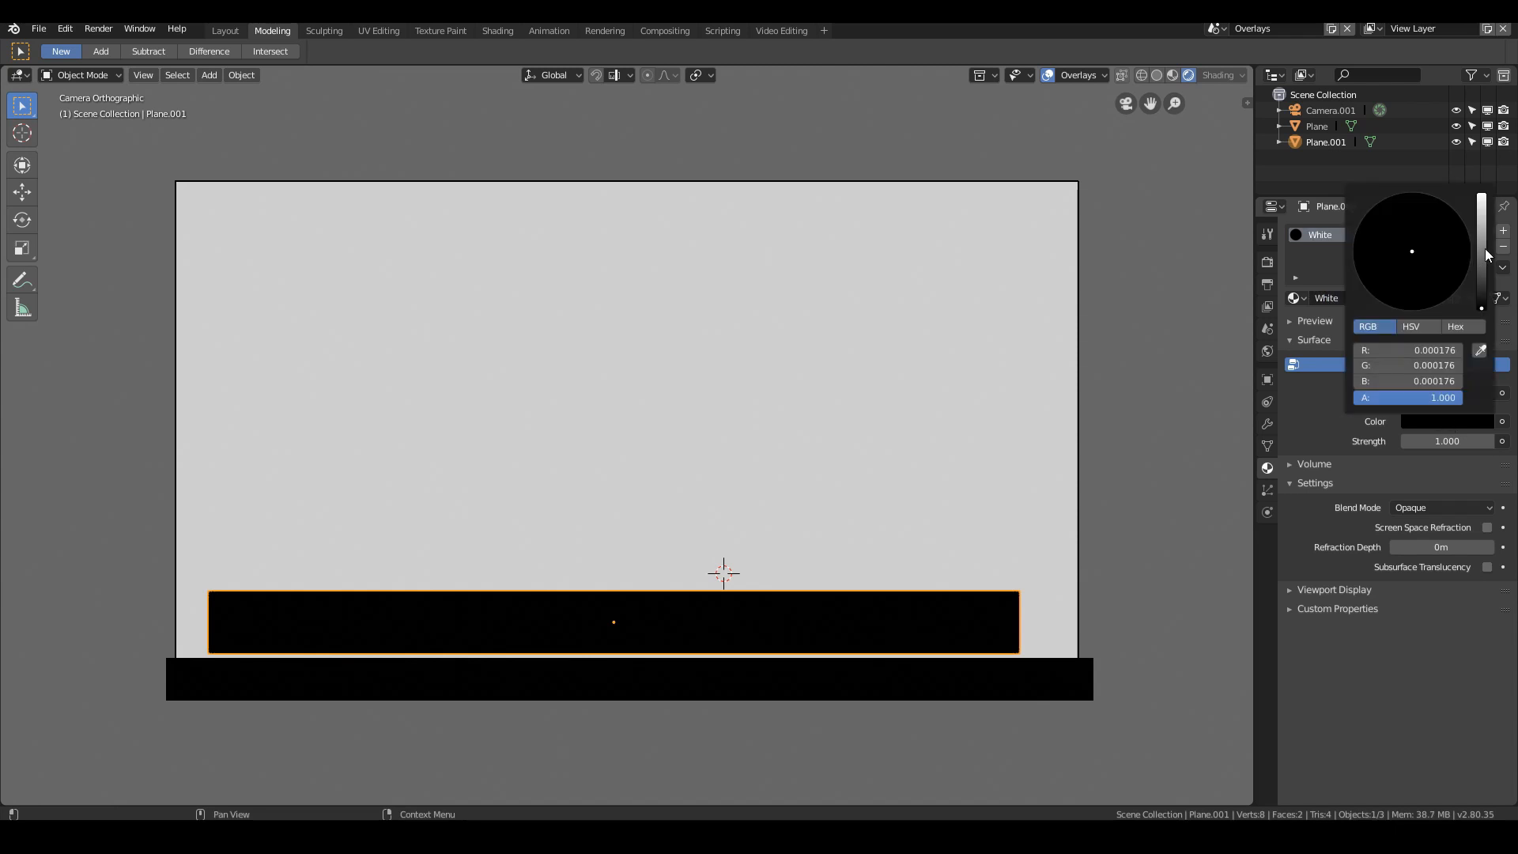
{"action": "left_click_drag", "start_coordinate": [1487, 254], "coordinate": [1483, 198]}
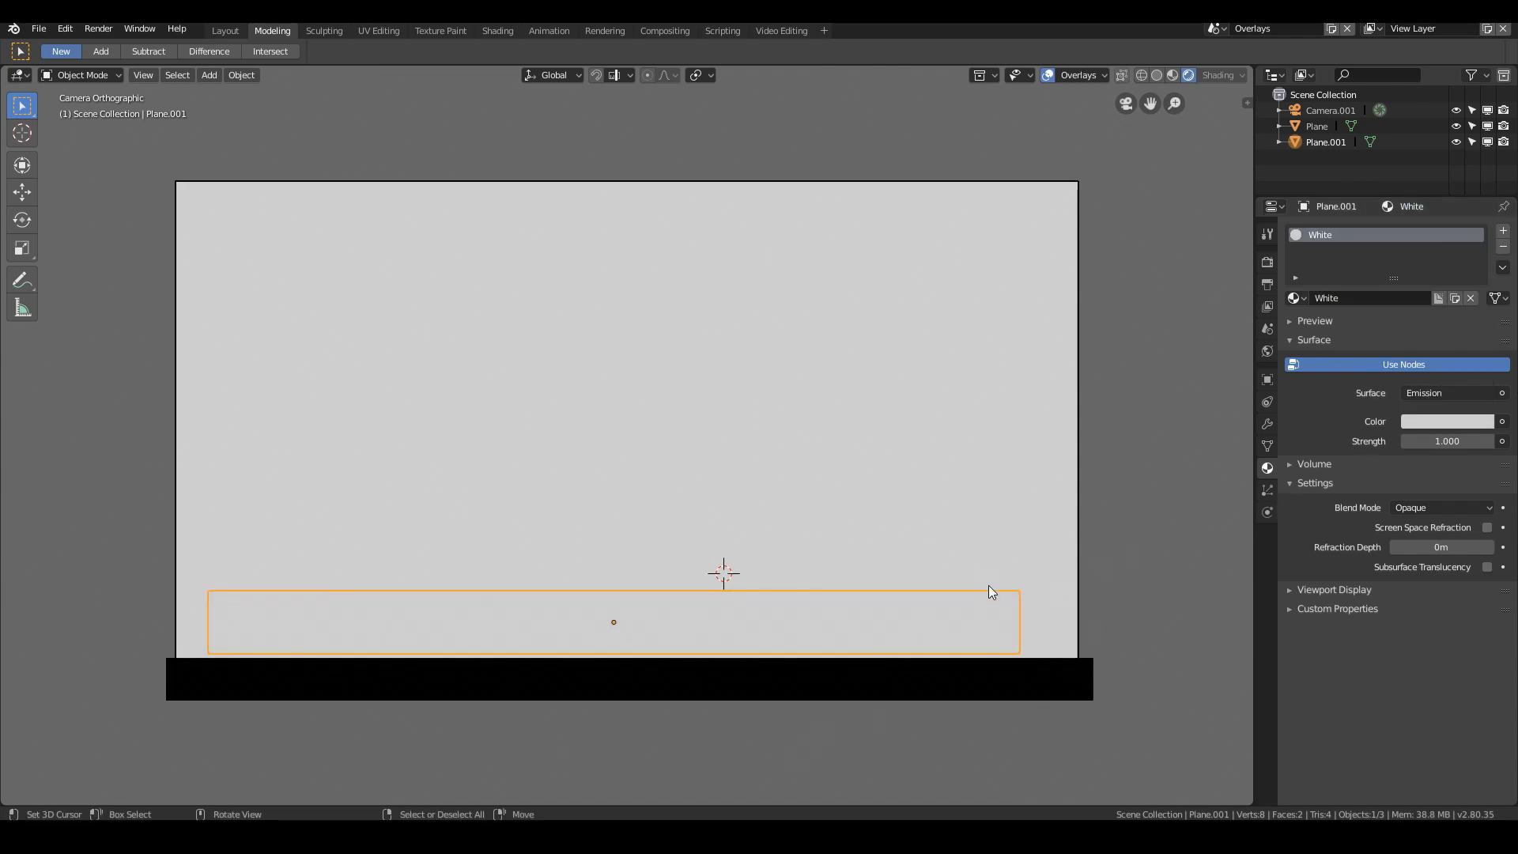
{"action": "left_click", "coordinate": [891, 672]}
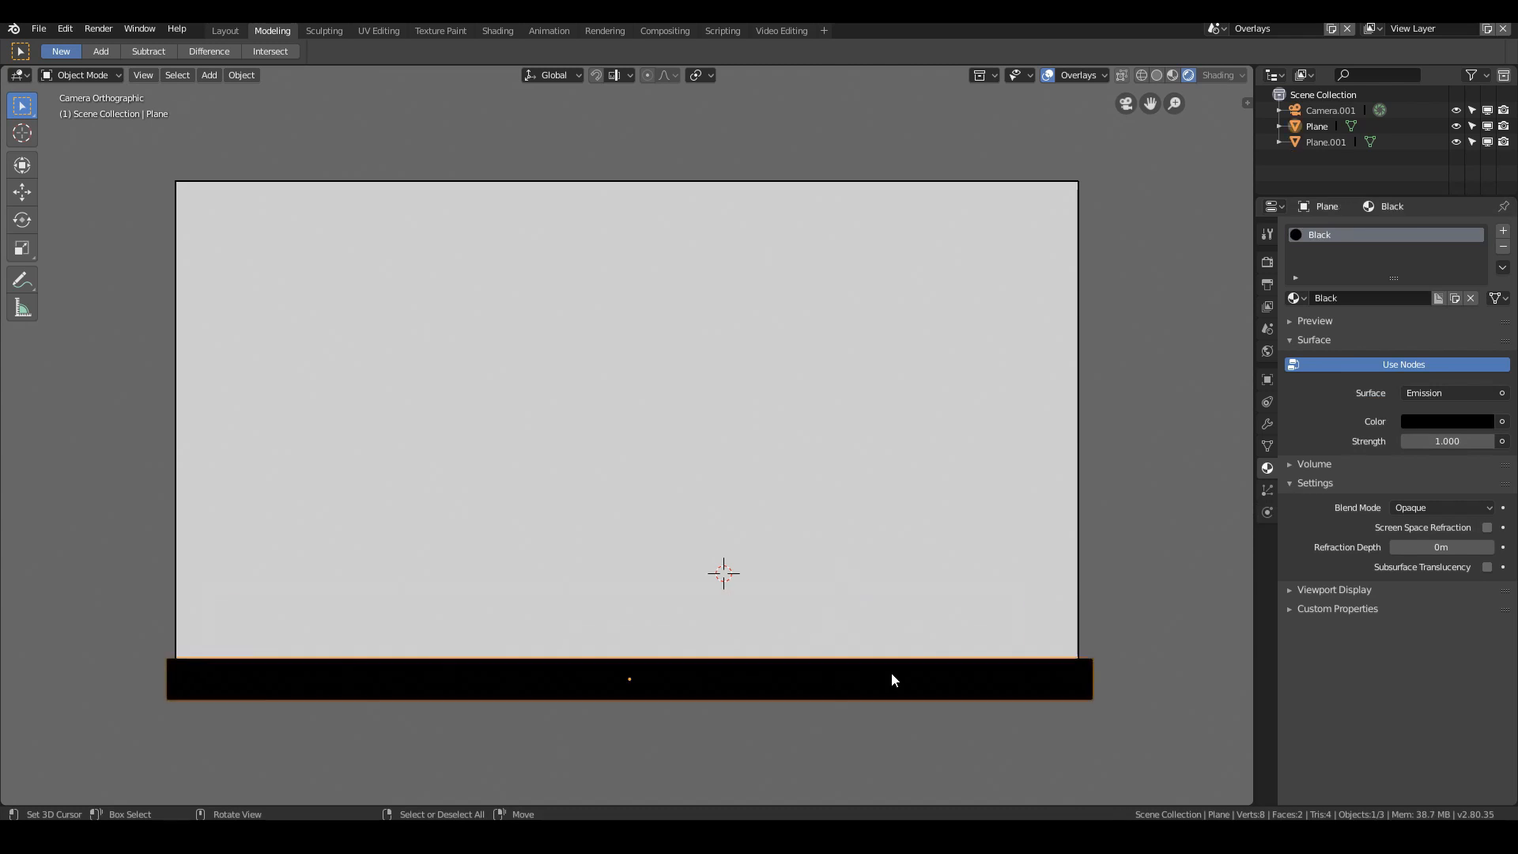
{"action": "left_click", "coordinate": [870, 619]}
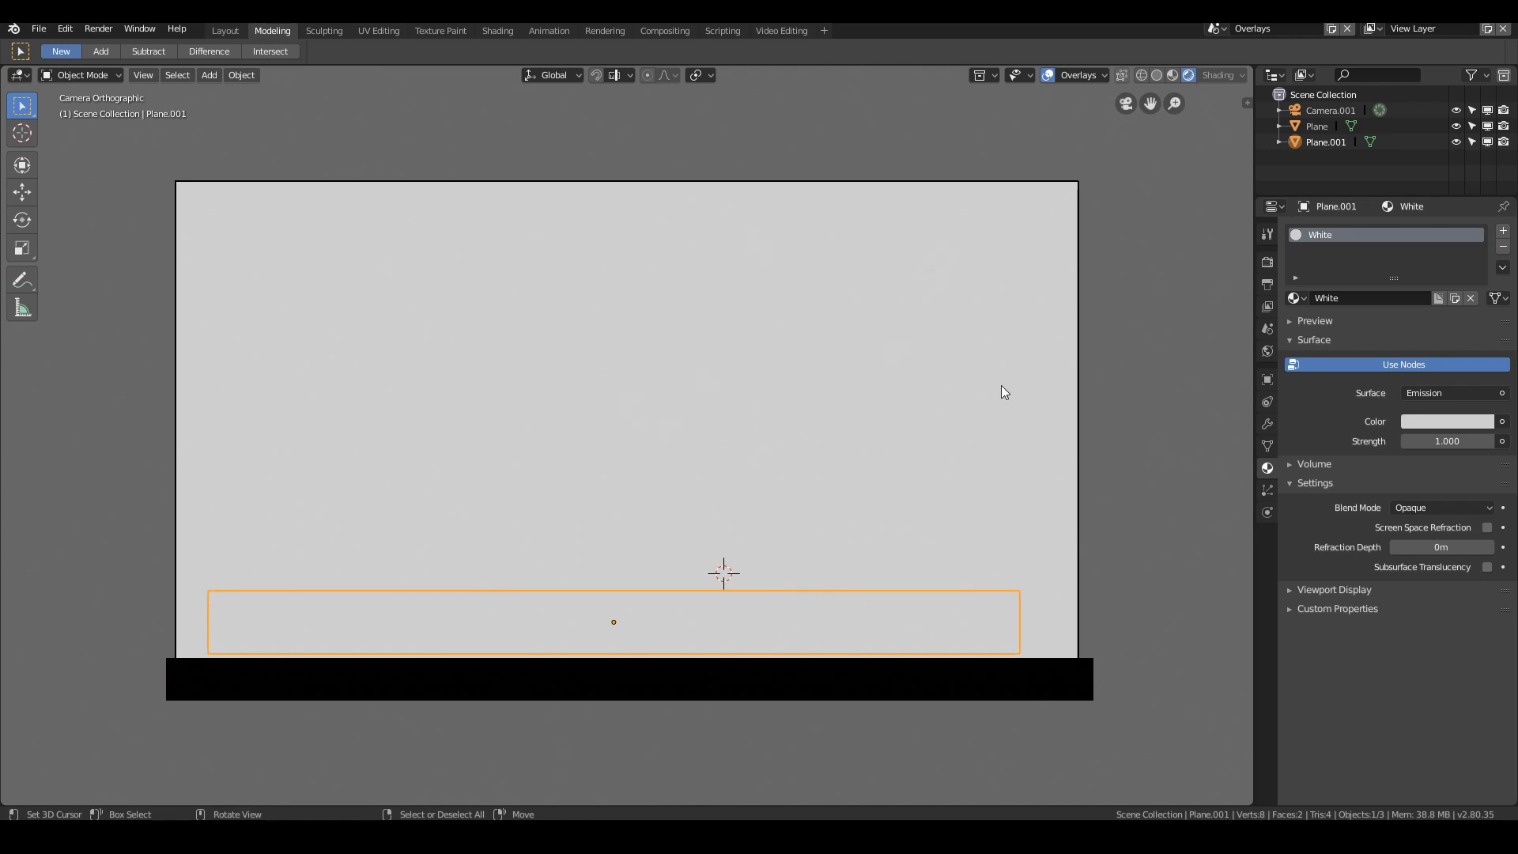
Step: Change the world's background color to a saturated blue that contrasts with the white strip
{"action": "left_click", "coordinate": [1268, 350]}
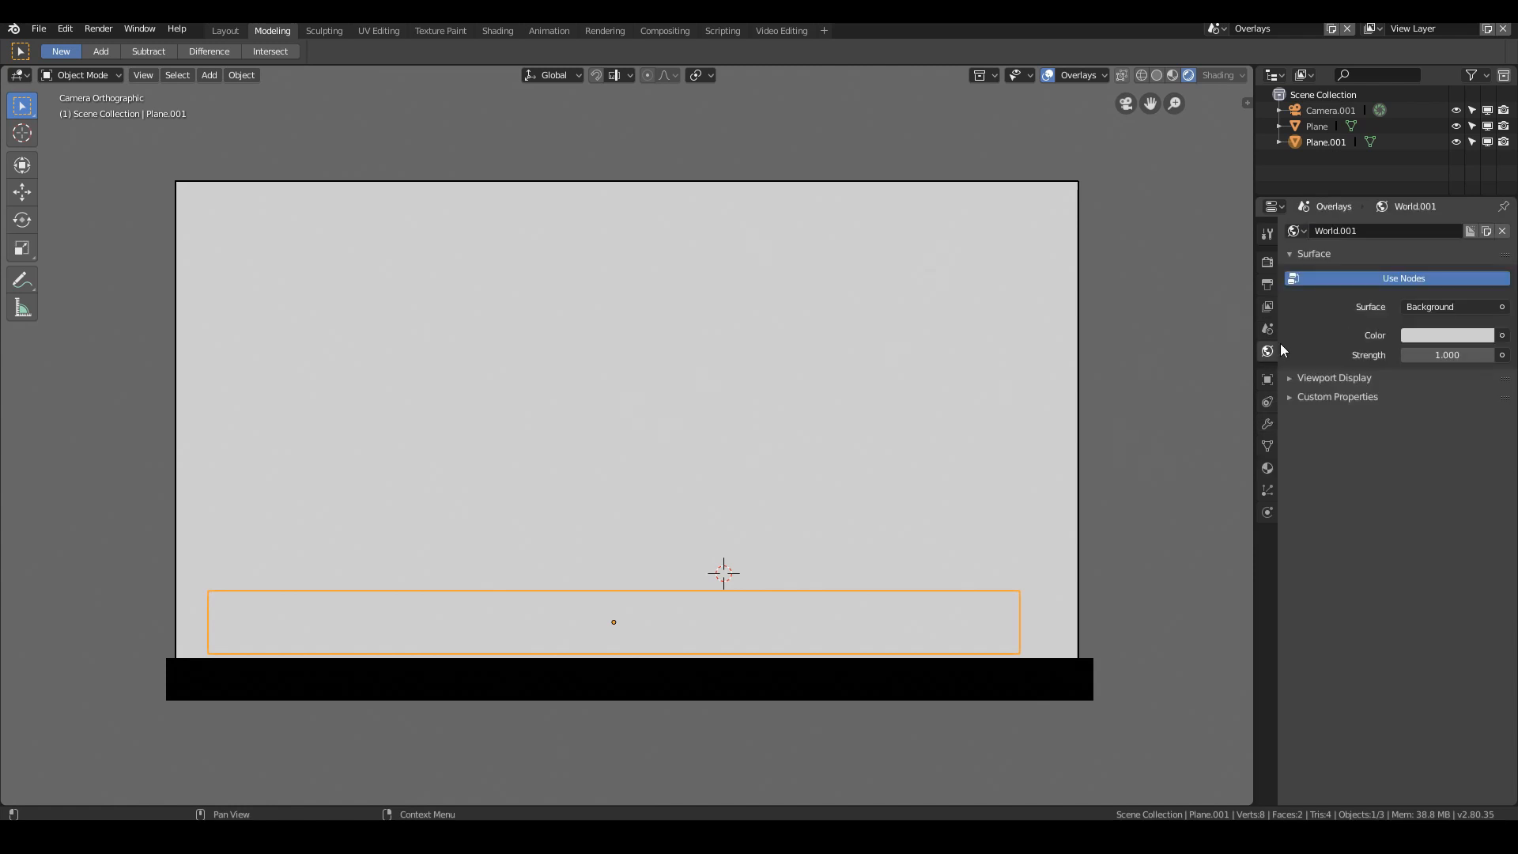
{"action": "left_click", "coordinate": [1420, 336]}
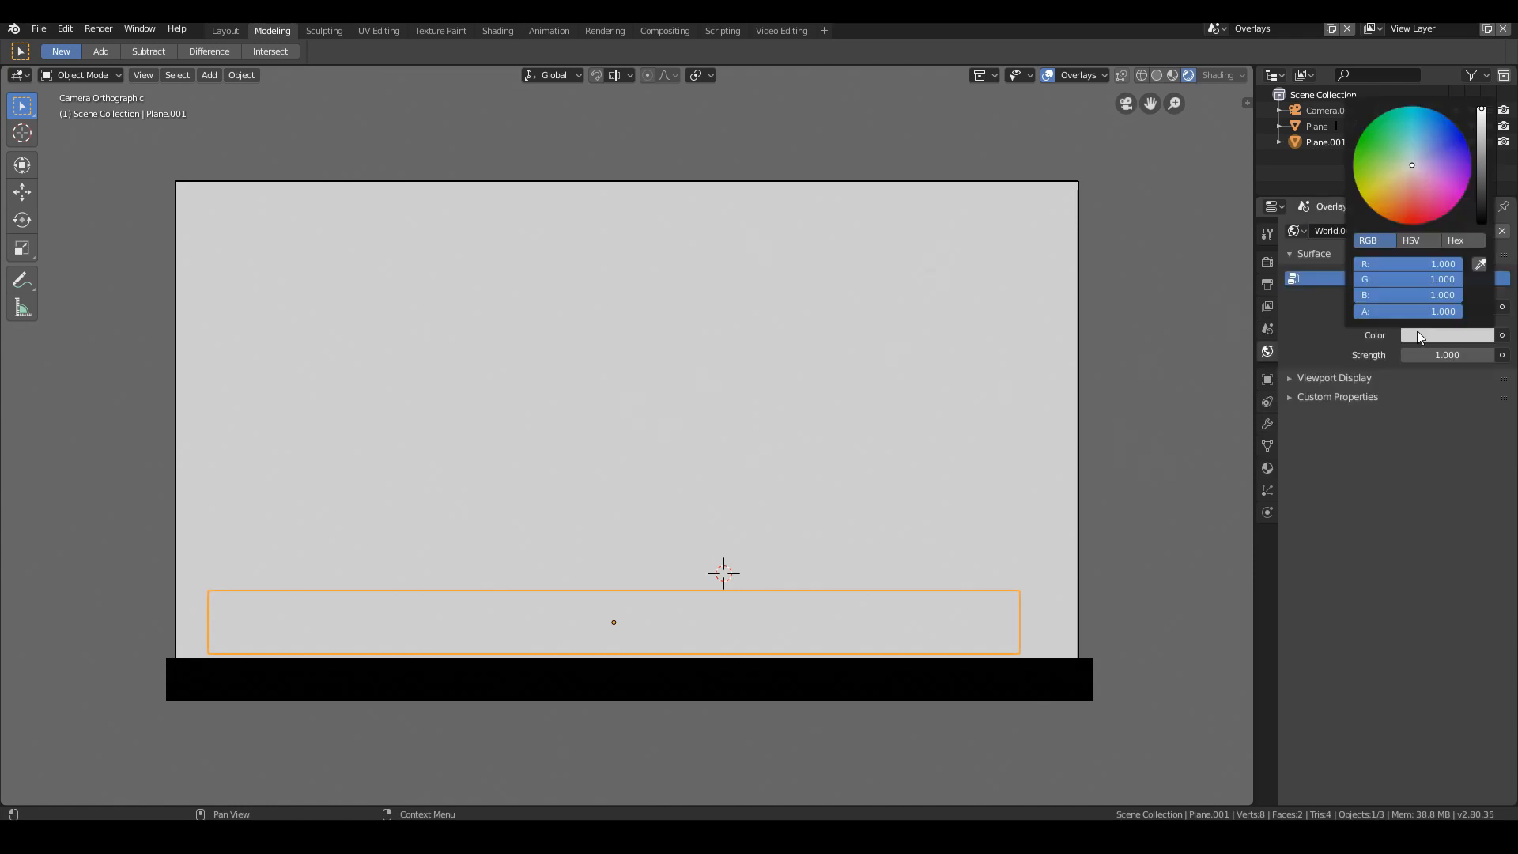
{"action": "left_click", "coordinate": [1430, 149]}
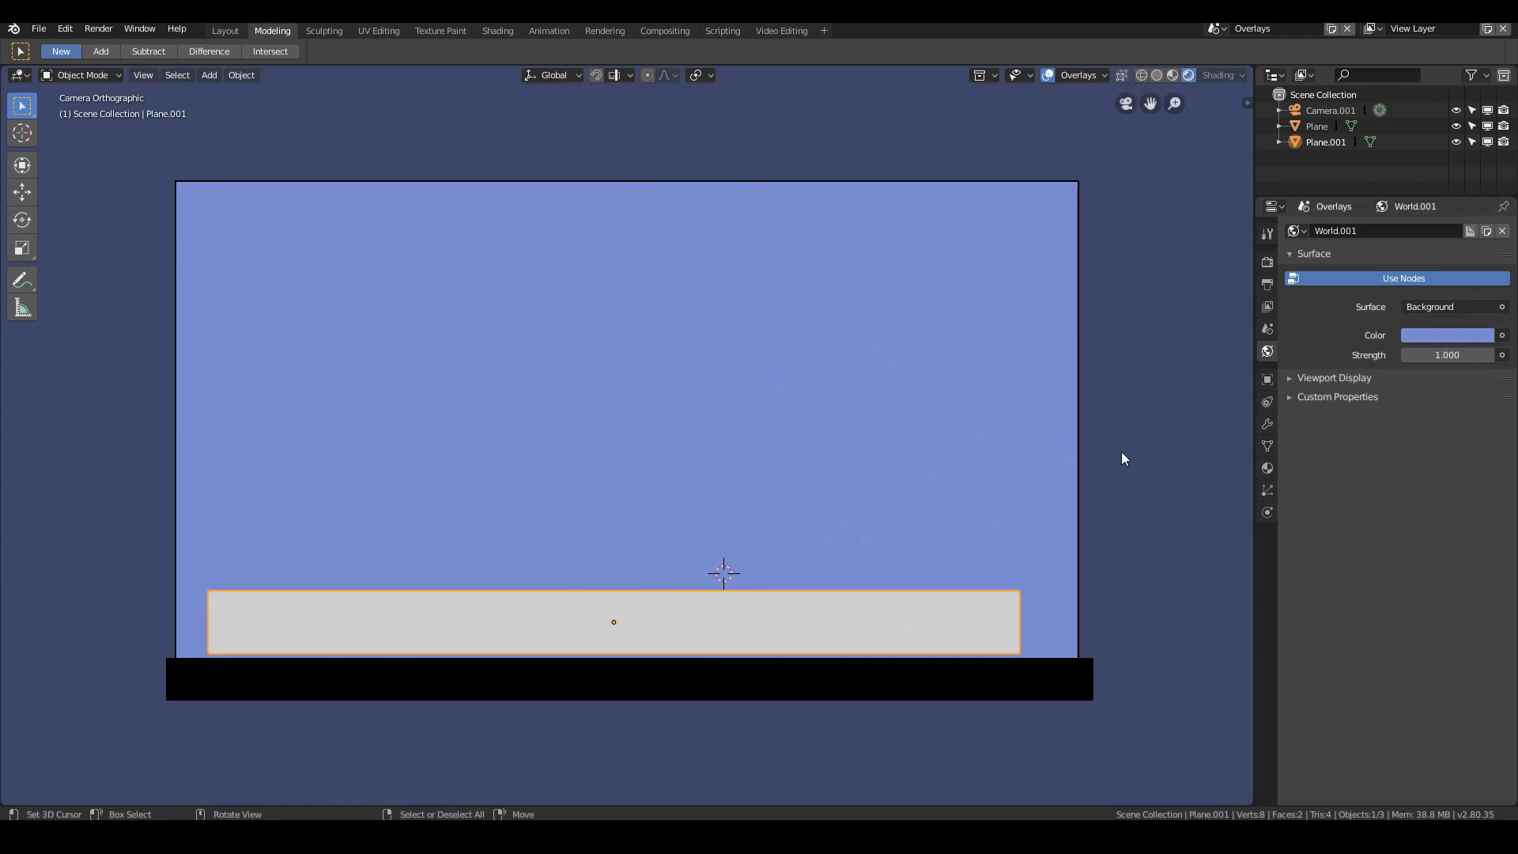
{"action": "left_click", "coordinate": [1419, 335]}
{"action": "left_click_drag", "start_coordinate": [1427, 179], "coordinate": [1444, 142]}
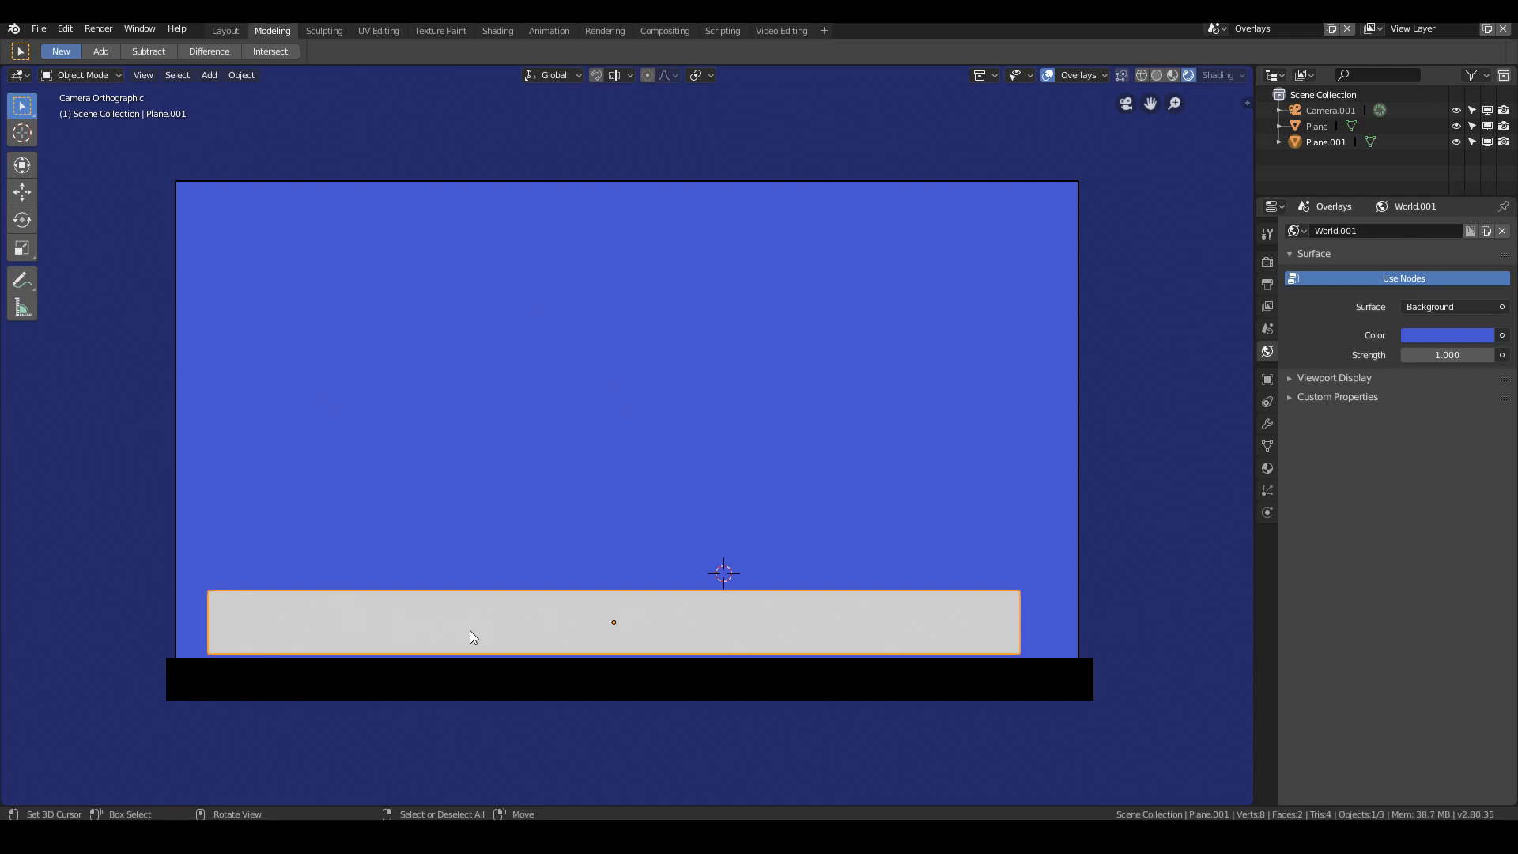
Step: Duplicate the white strip slightly above itself and shrink the copy along X into a nearly square block
{"action": "key", "text": "shift+d"}
{"action": "left_click", "coordinate": [562, 609]}
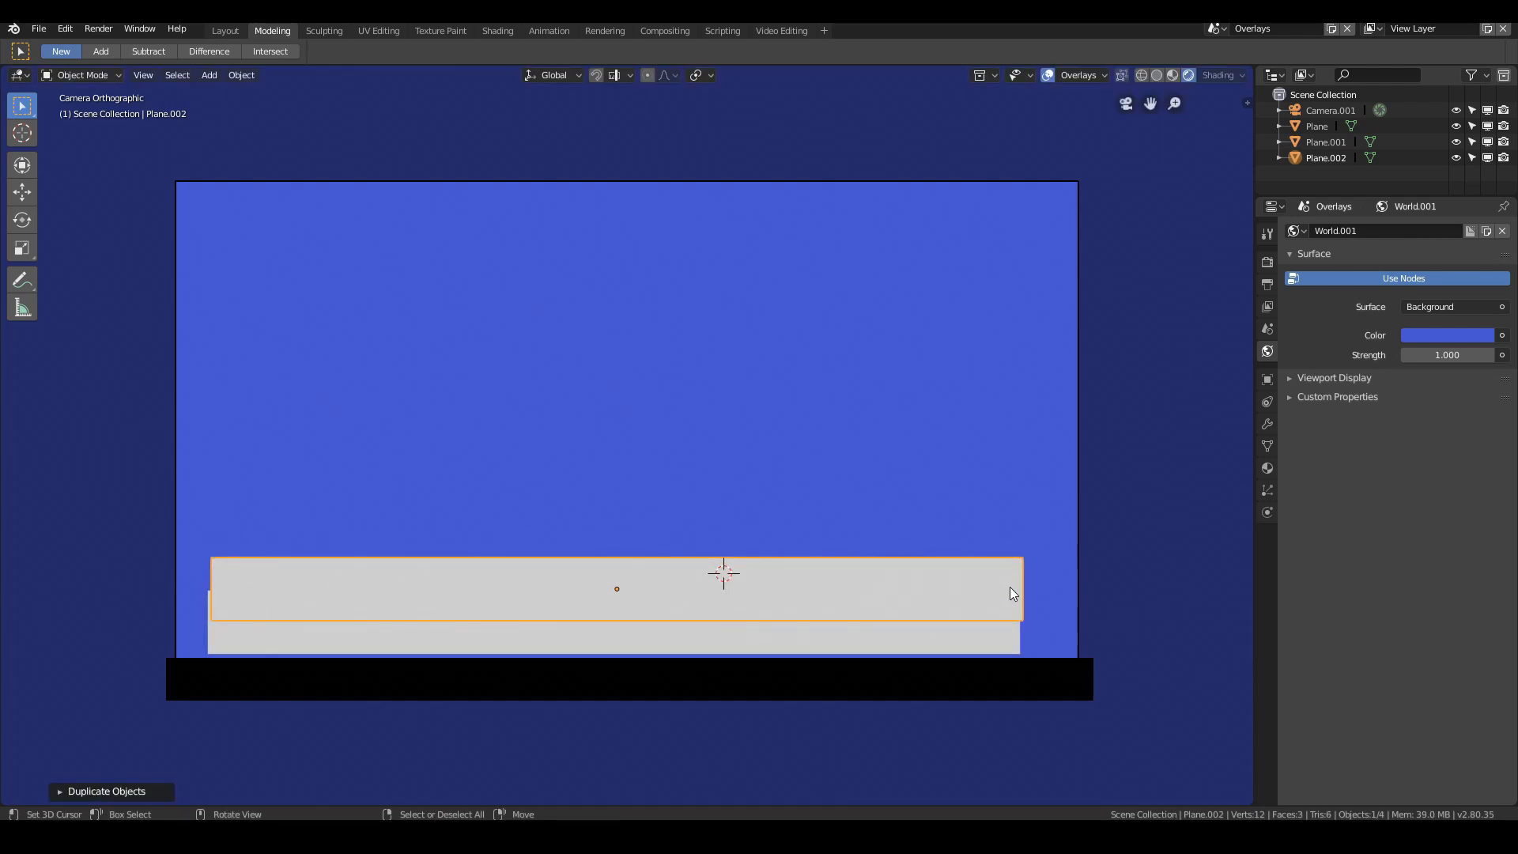
{"action": "key", "text": "s"}
{"action": "key", "text": "x"}
{"action": "left_click", "coordinate": [650, 608]}
Step: Move the small block onto the white strip's left end and enlarge it uniformly by a factor of about 1.27
{"action": "key", "text": "g"}
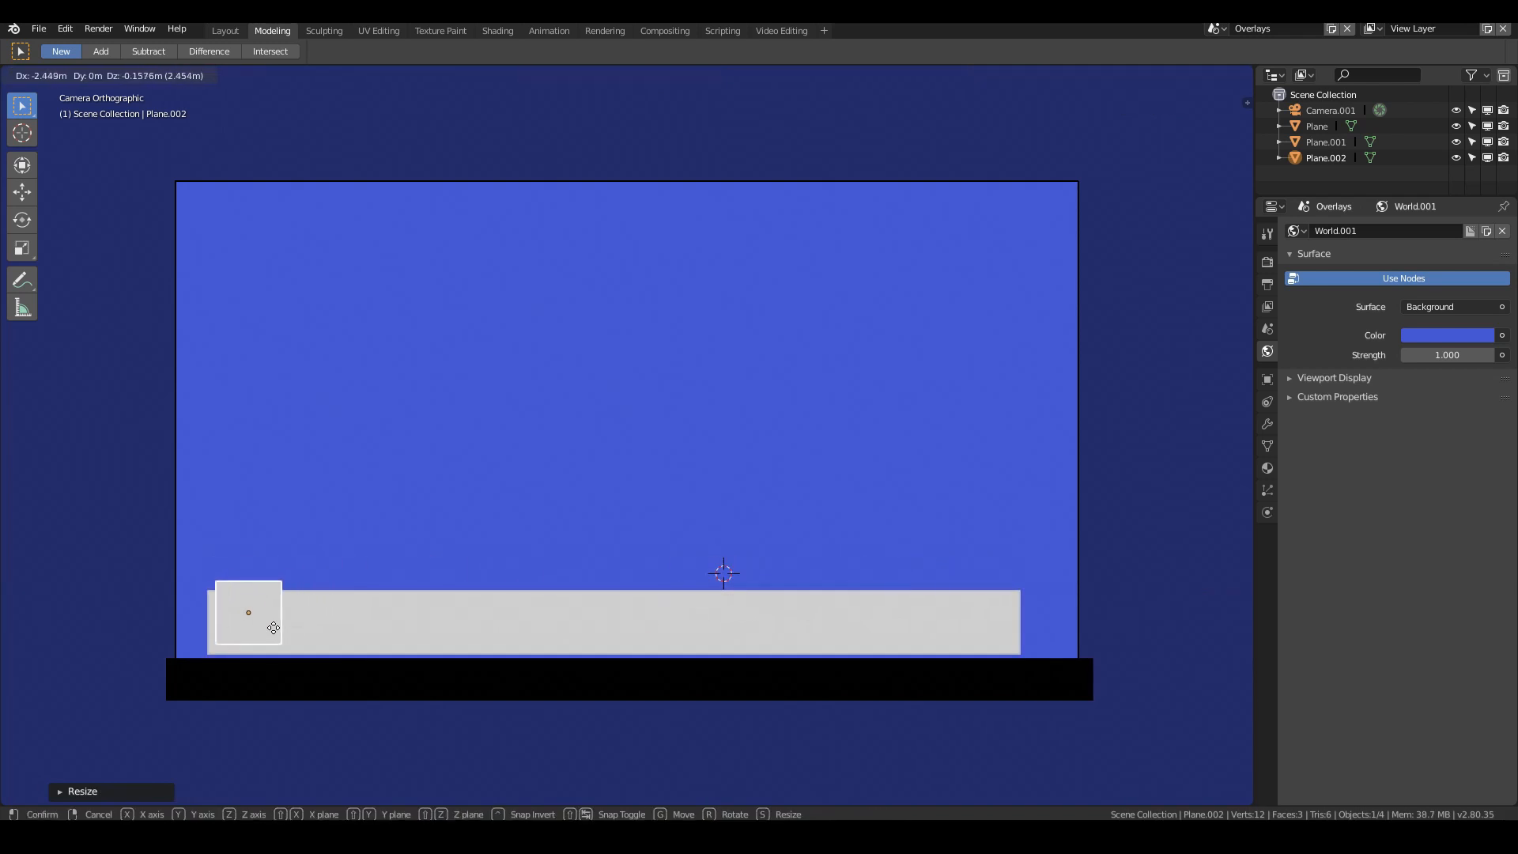
{"action": "left_click", "coordinate": [275, 627]}
{"action": "key", "text": "s"}
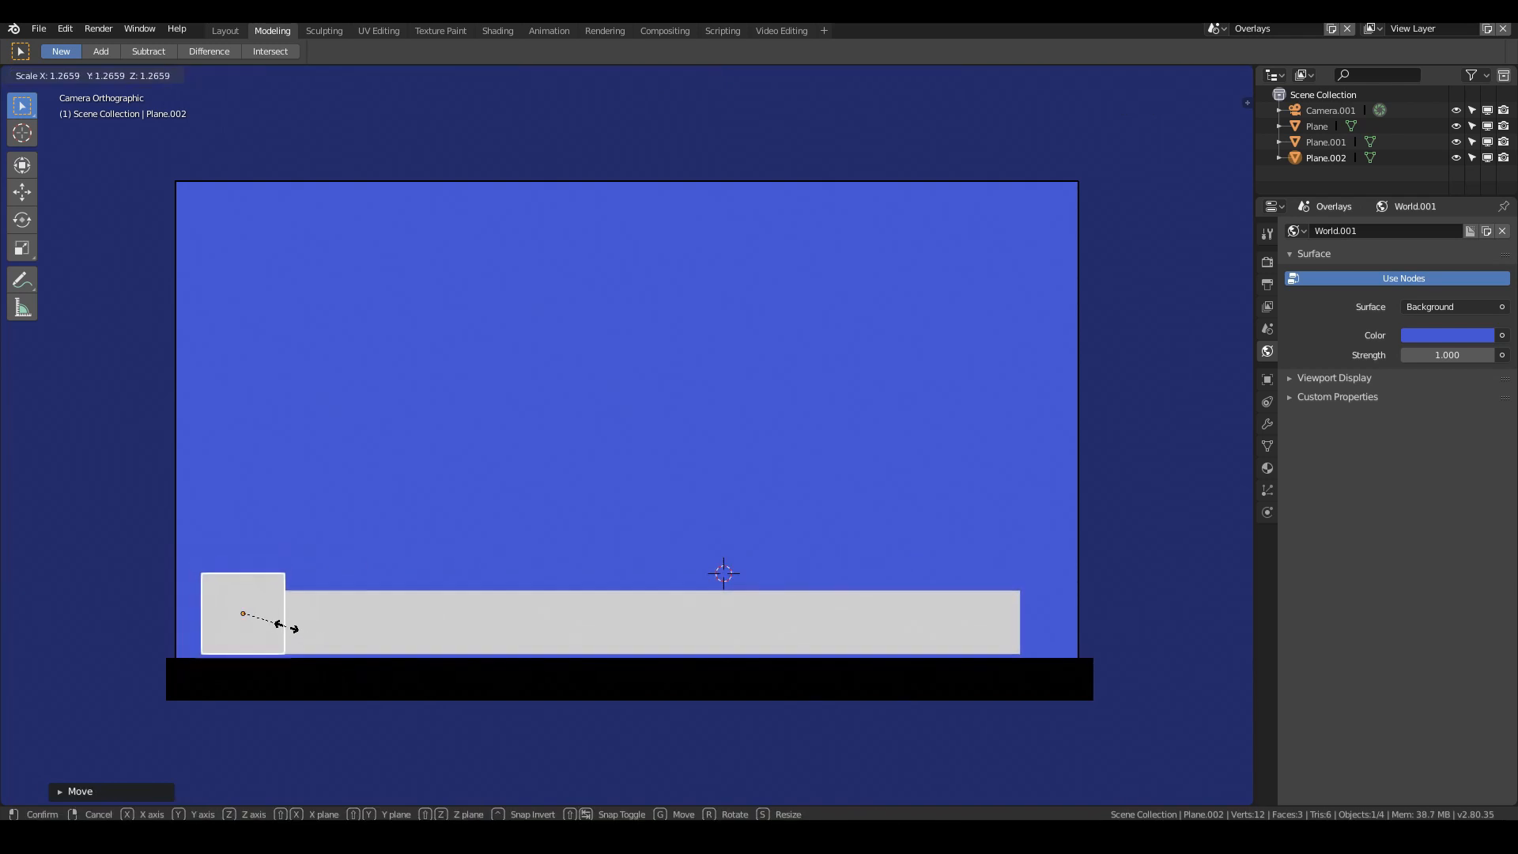
{"action": "left_click", "coordinate": [286, 625]}
{"action": "key", "text": "g"}
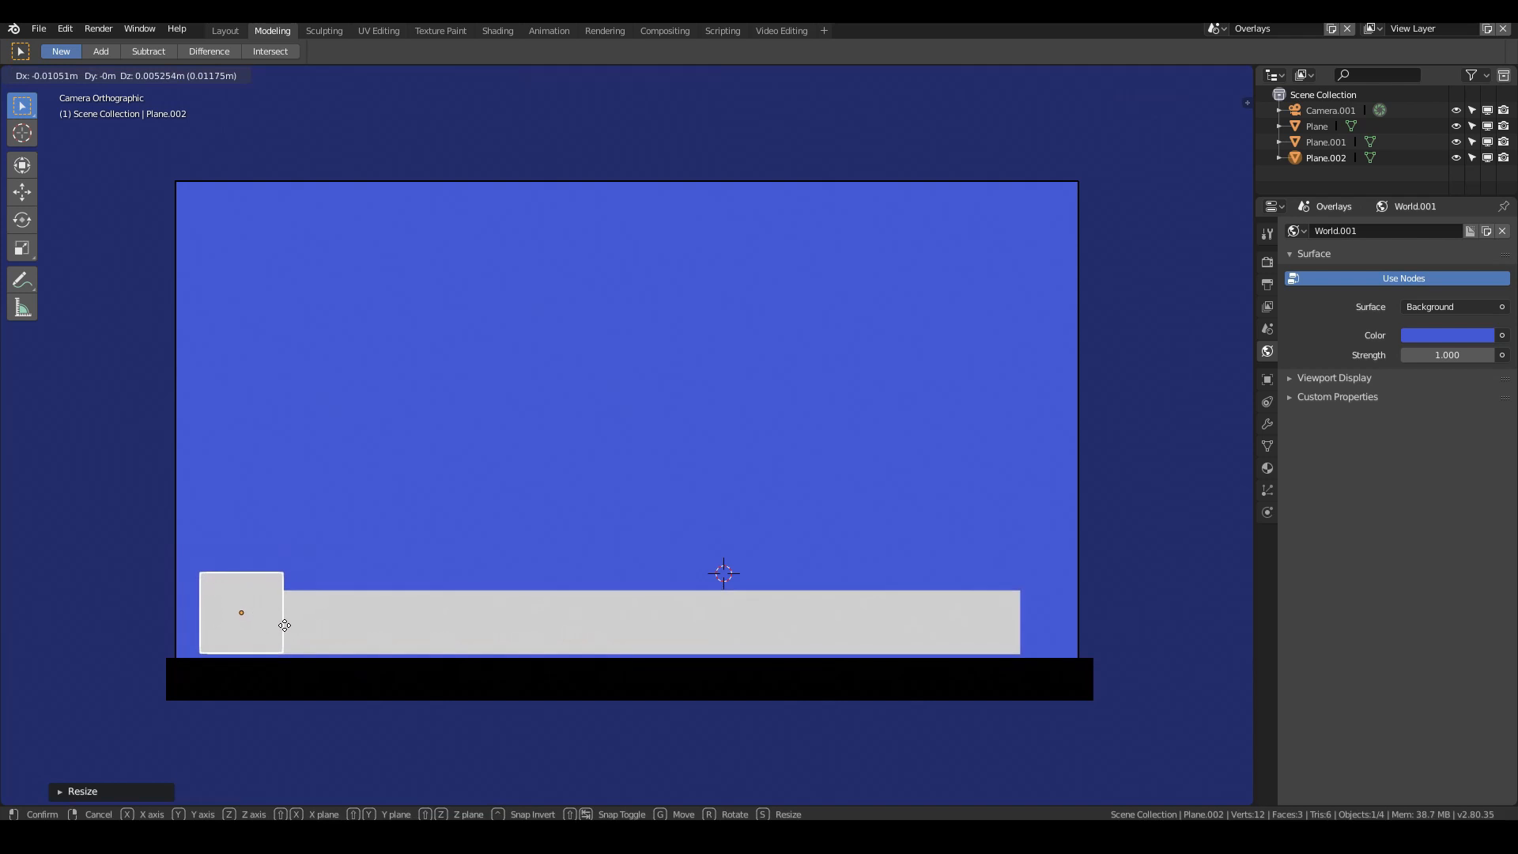
{"action": "left_click", "coordinate": [285, 626]}
Step: Stretch the small block to about 3.2 times its width along X and make it taller along Z
{"action": "key", "text": "s"}
{"action": "key", "text": "x"}
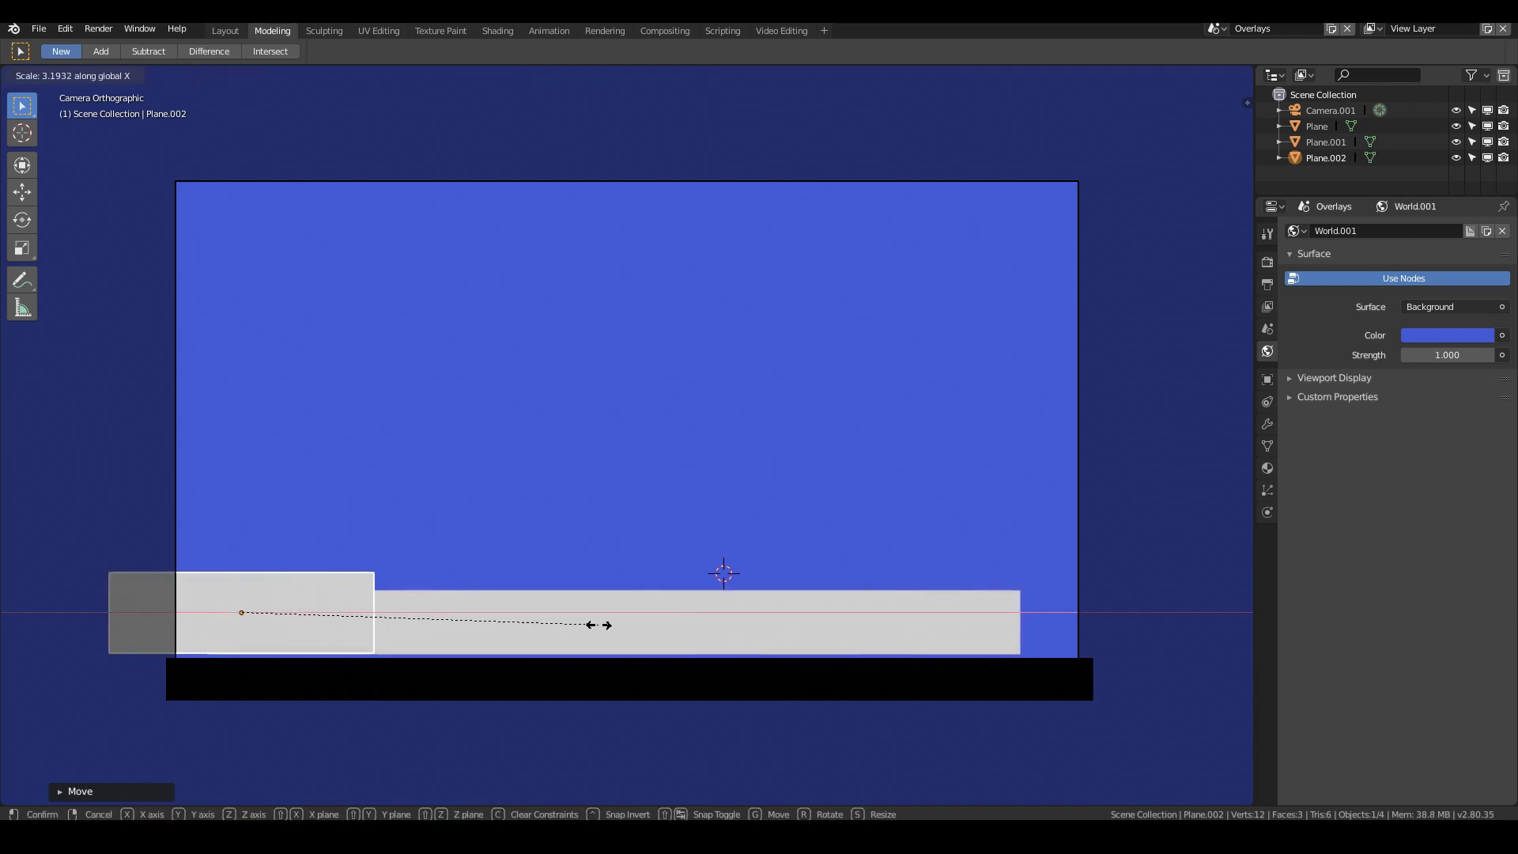
{"action": "left_click", "coordinate": [569, 633]}
{"action": "key", "text": "s"}
{"action": "key", "text": "z"}
{"action": "left_click", "coordinate": [656, 626]}
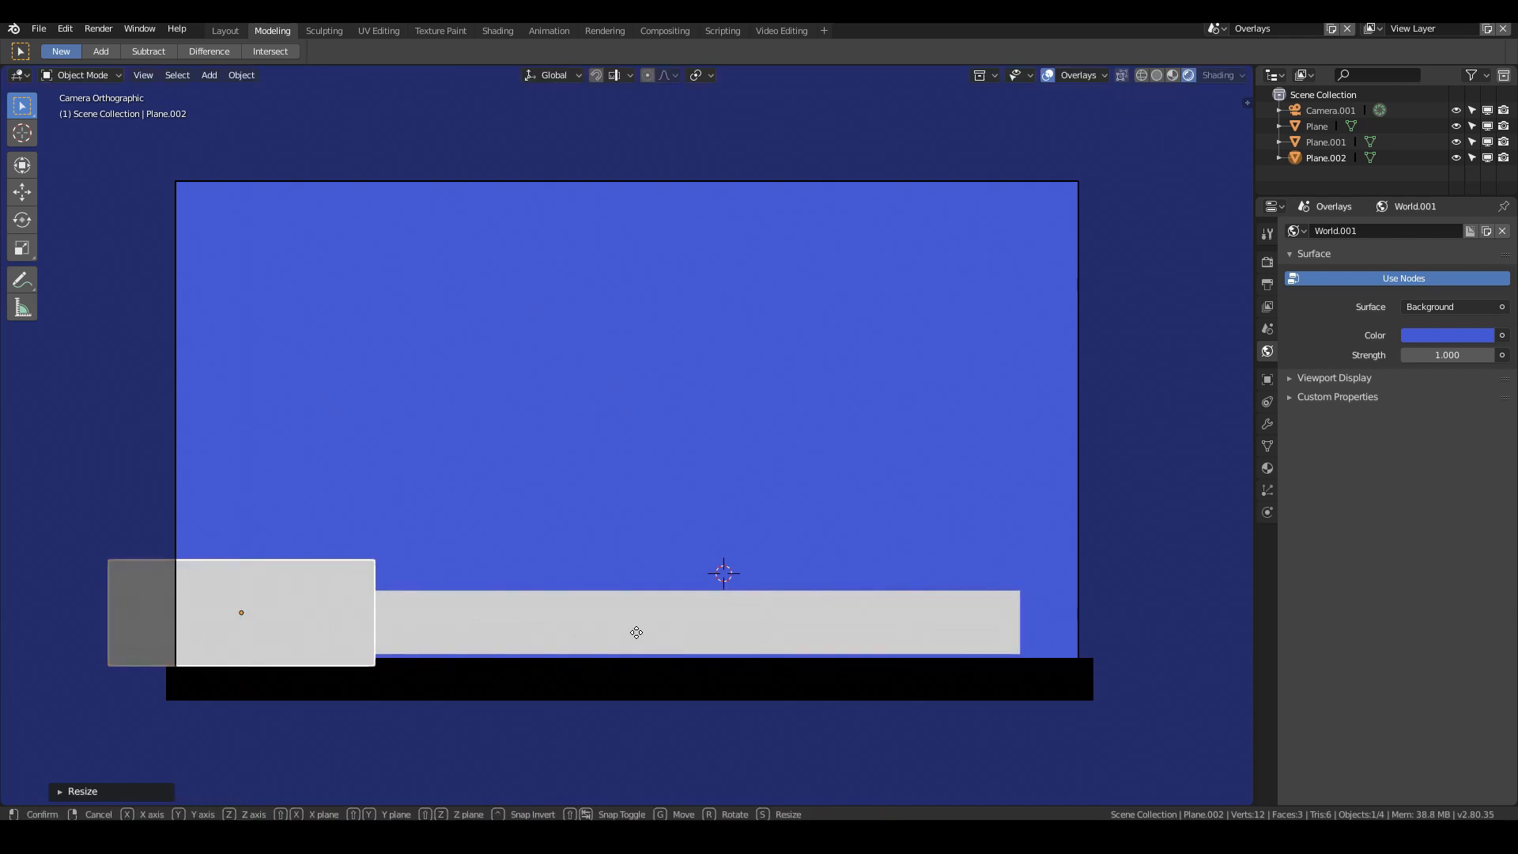
Step: Align the block with the white strip's left end and lower edge, reducing its height and lowering it about 0.06 m along Z
{"action": "key", "text": "g"}
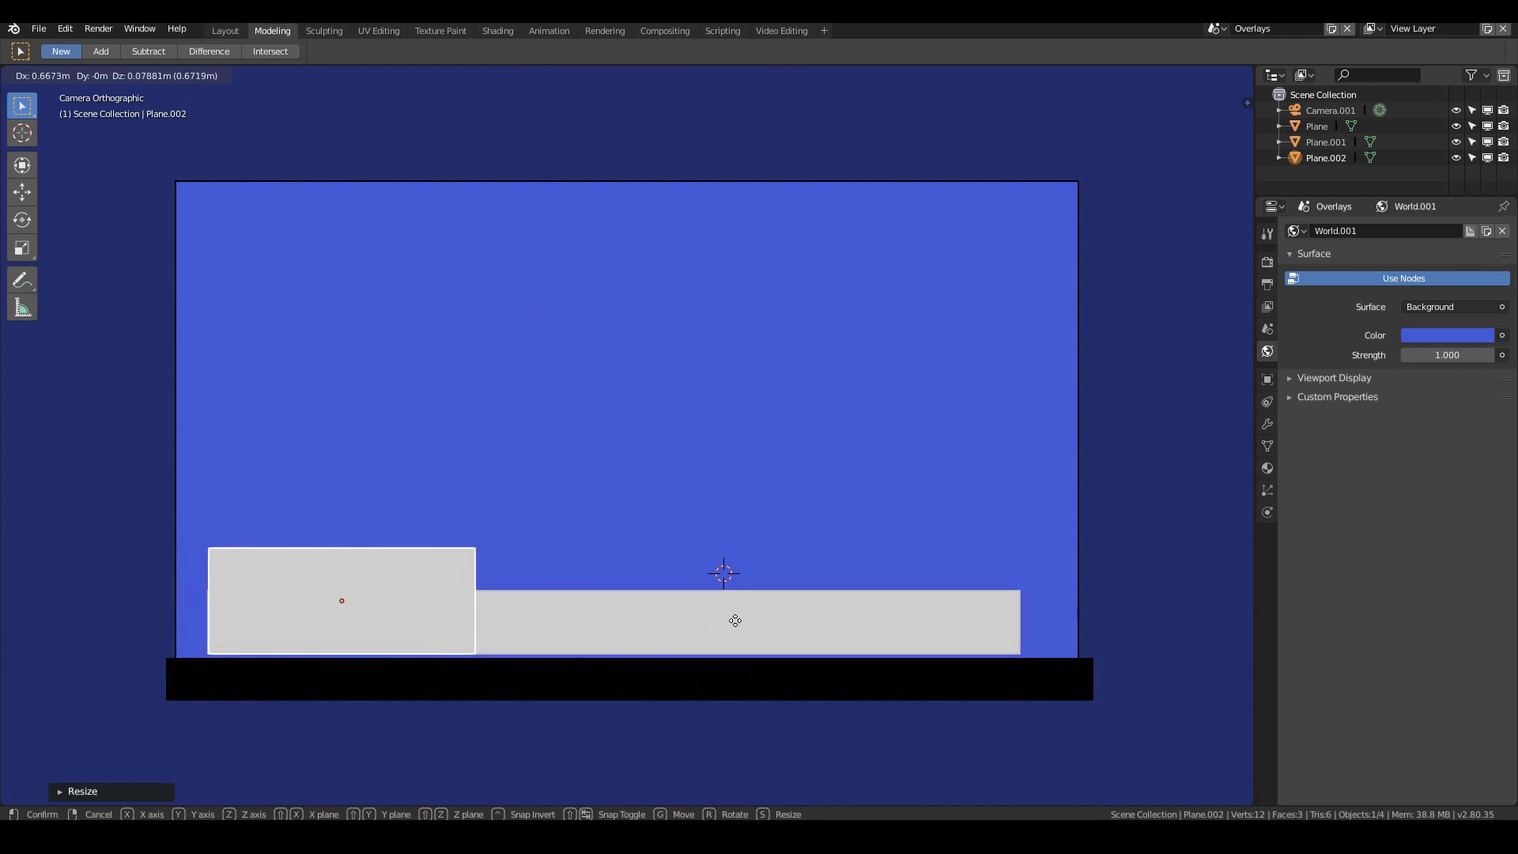
{"action": "left_click", "coordinate": [731, 624]}
{"action": "key", "text": "s"}
{"action": "key", "text": "z"}
{"action": "left_click", "coordinate": [666, 624]}
{"action": "key", "text": "g"}
{"action": "key", "text": "z"}
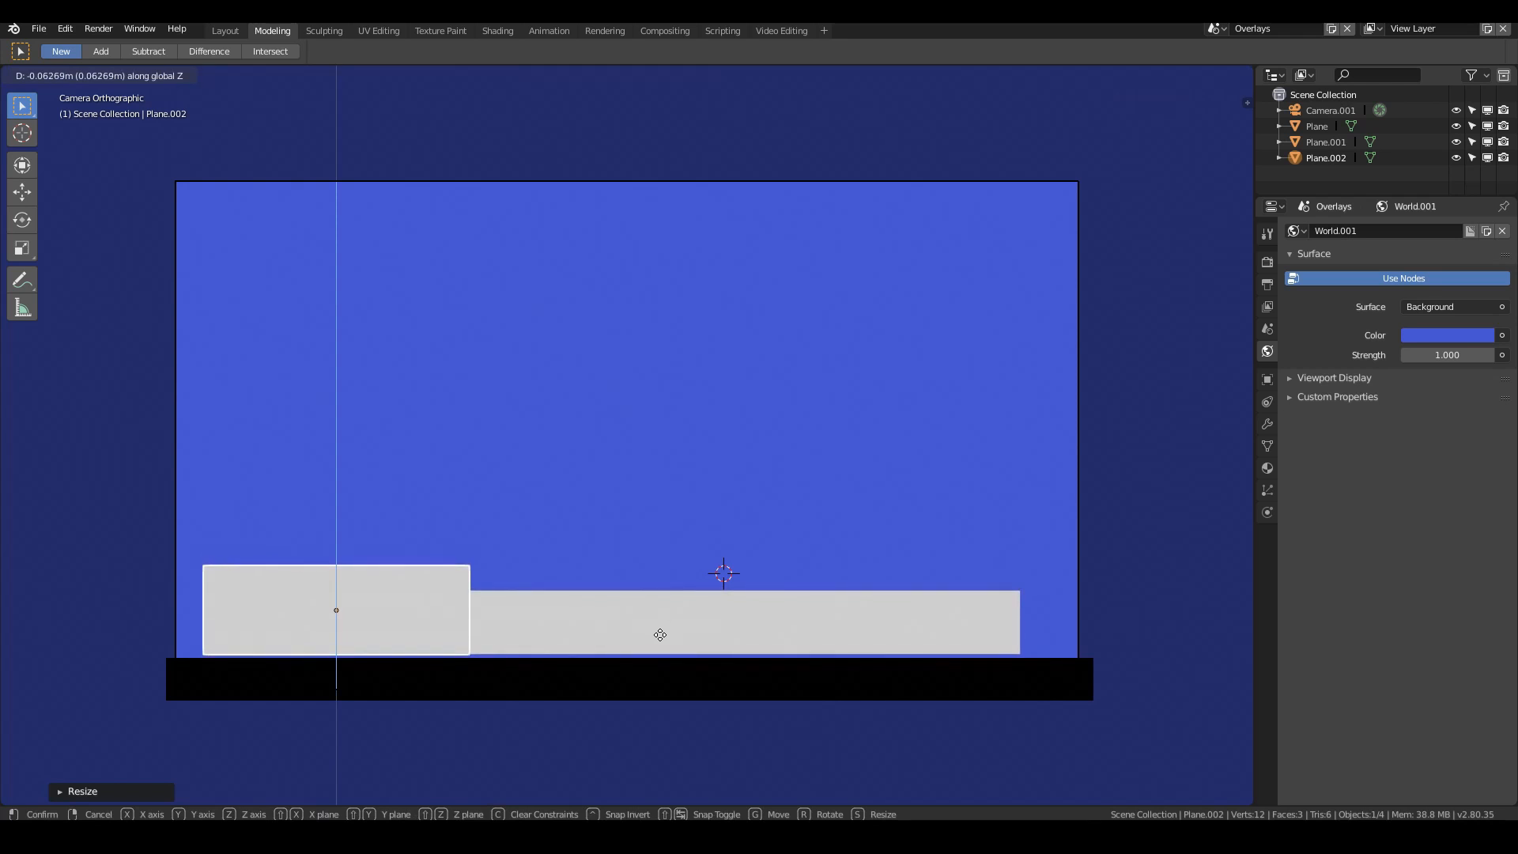
{"action": "left_click", "coordinate": [658, 634]}
Step: Move the small block along Y so that it sits behind the long white strip
{"action": "key", "text": "KP_0"}
{"action": "middle_click_drag", "start_coordinate": [668, 630], "coordinate": [677, 680]}
{"action": "scroll", "coordinate": [676, 674], "scroll_direction": "up", "scroll_amount": 4}
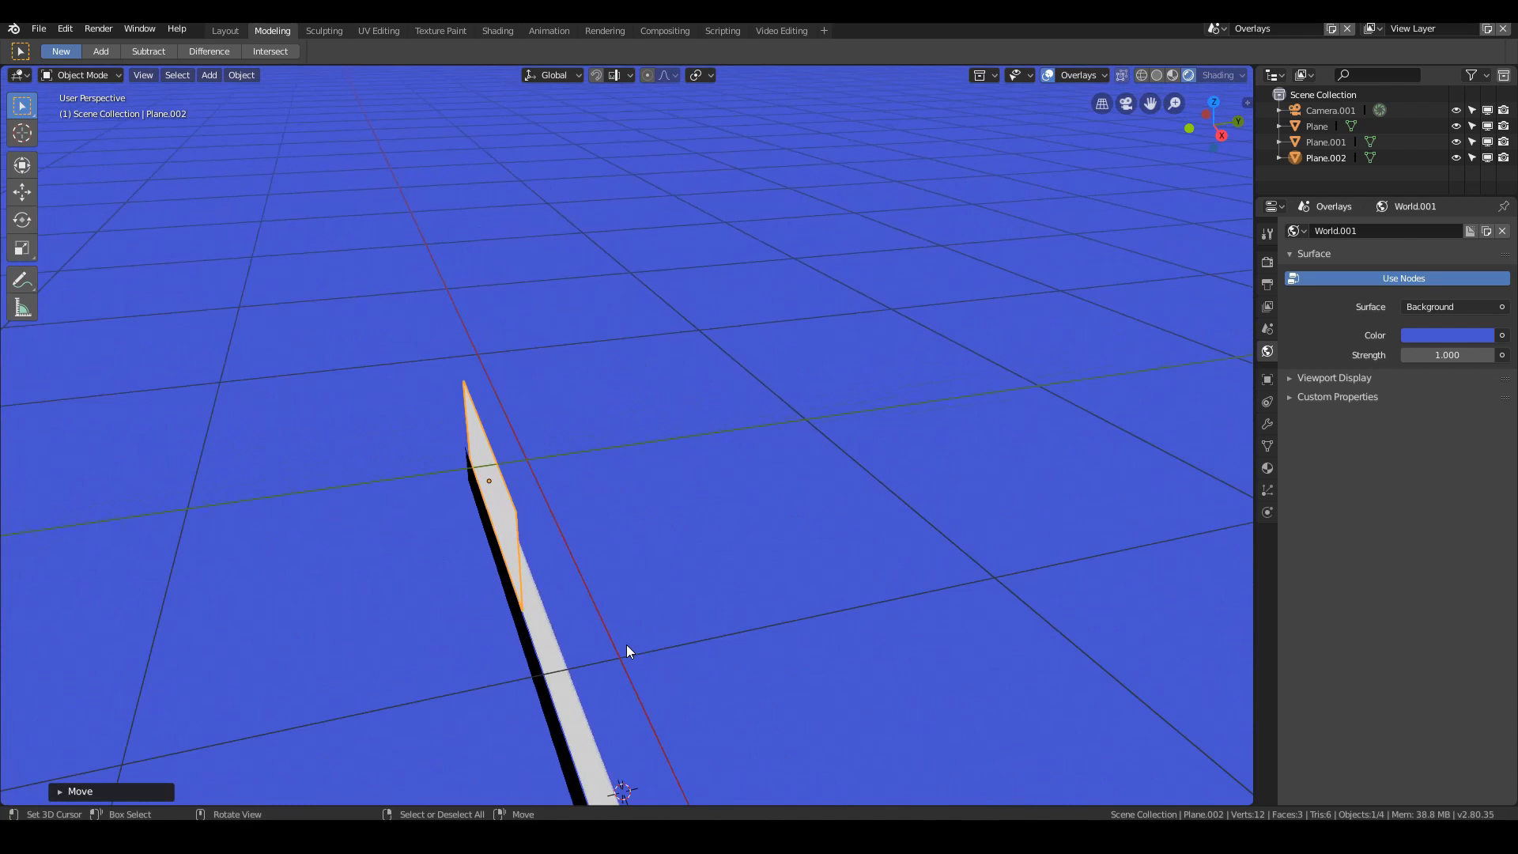
{"action": "key", "text": "g"}
{"action": "right_click", "coordinate": [558, 540]}
{"action": "middle_click_drag", "start_coordinate": [558, 539], "coordinate": [548, 536]}
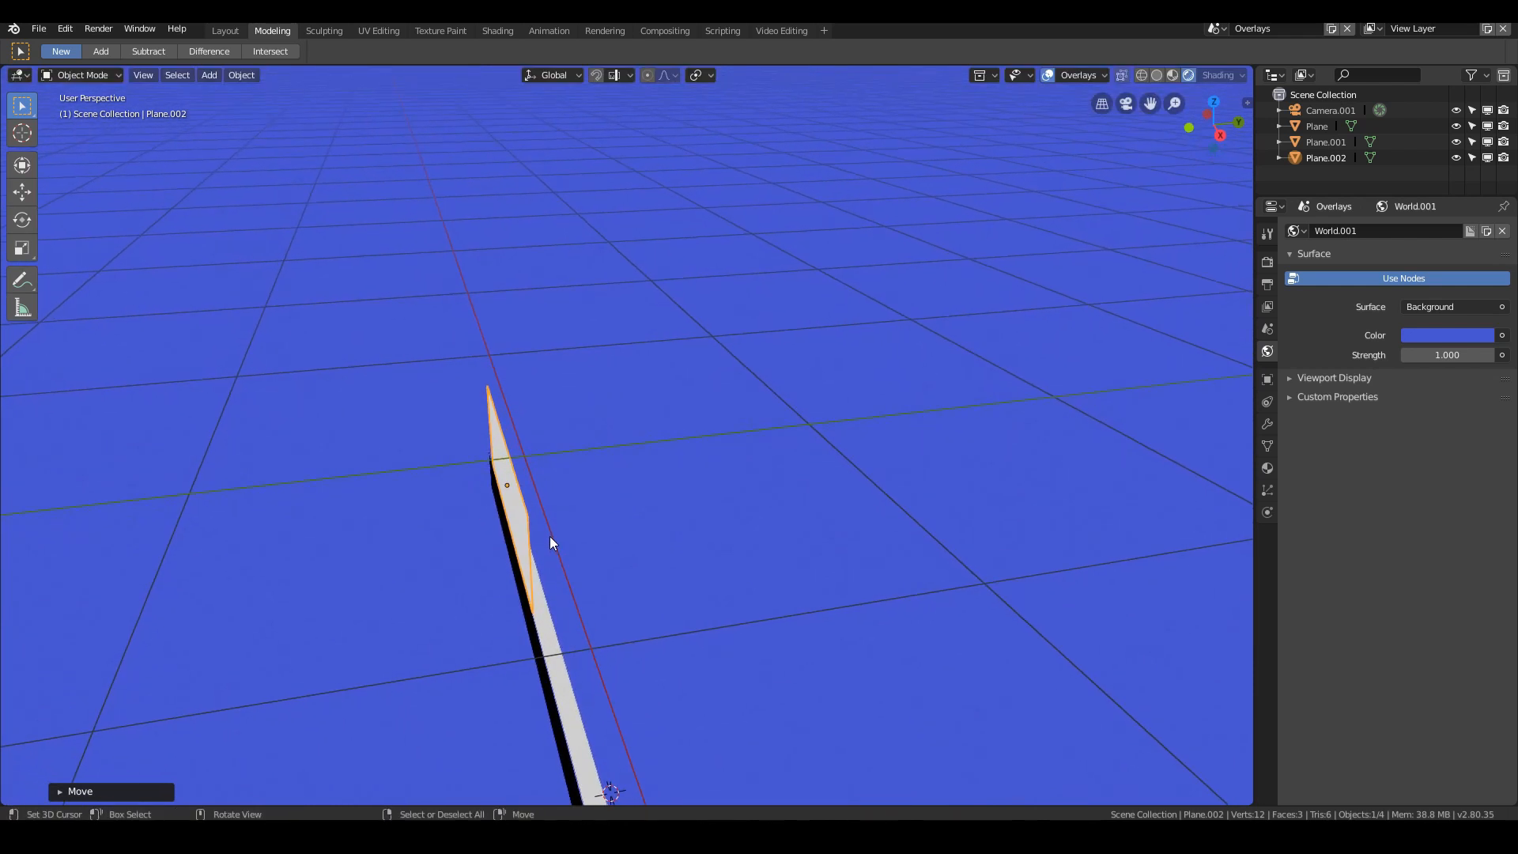
{"action": "key", "text": "g"}
{"action": "key", "text": "x"}
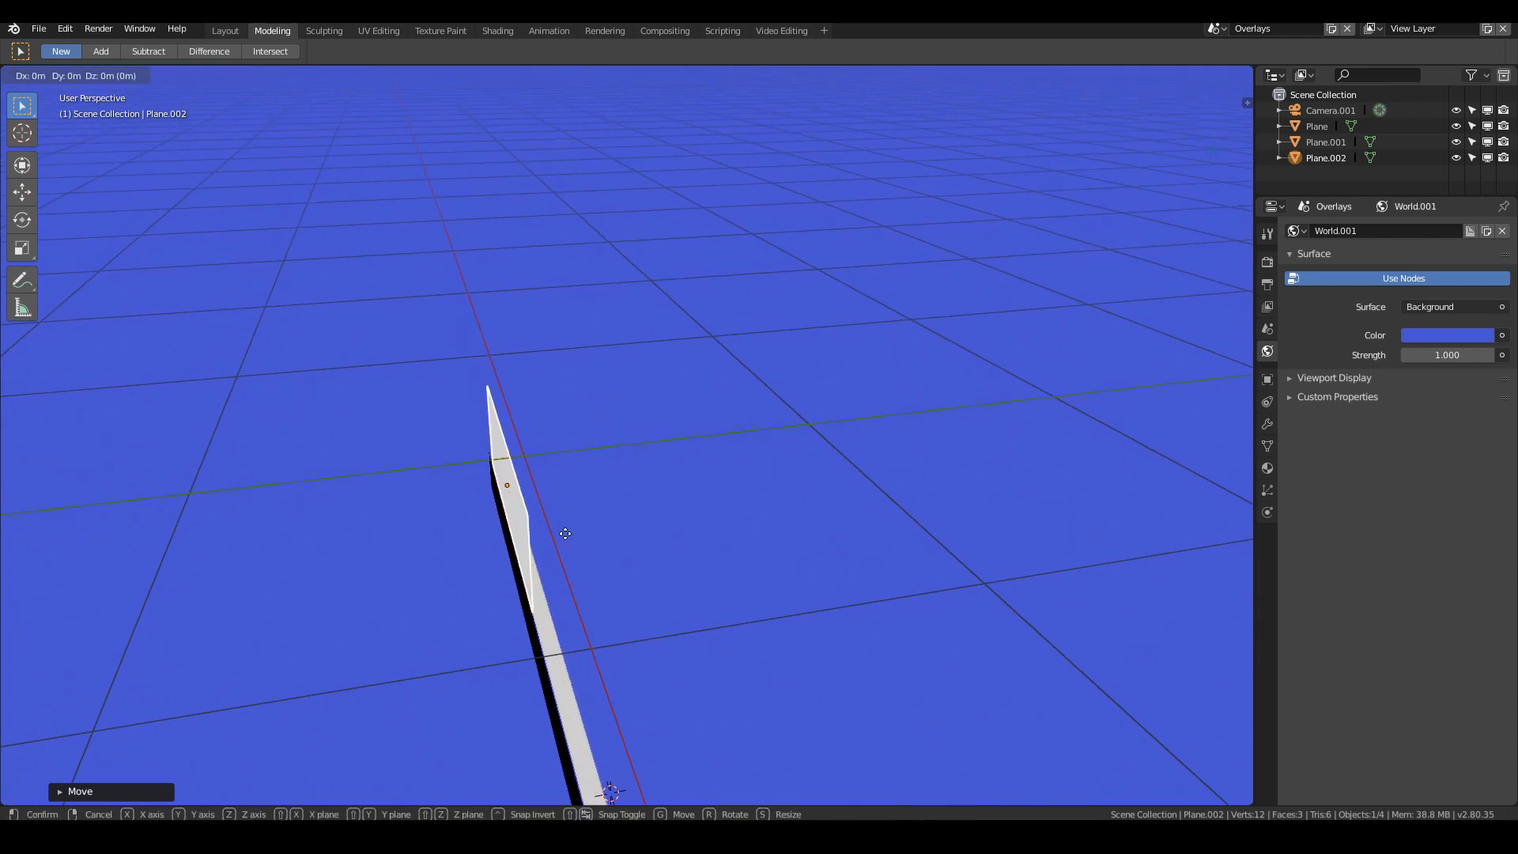
{"action": "key", "text": "y"}
{"action": "left_click", "coordinate": [582, 531]}
{"action": "key", "text": "KP_0"}
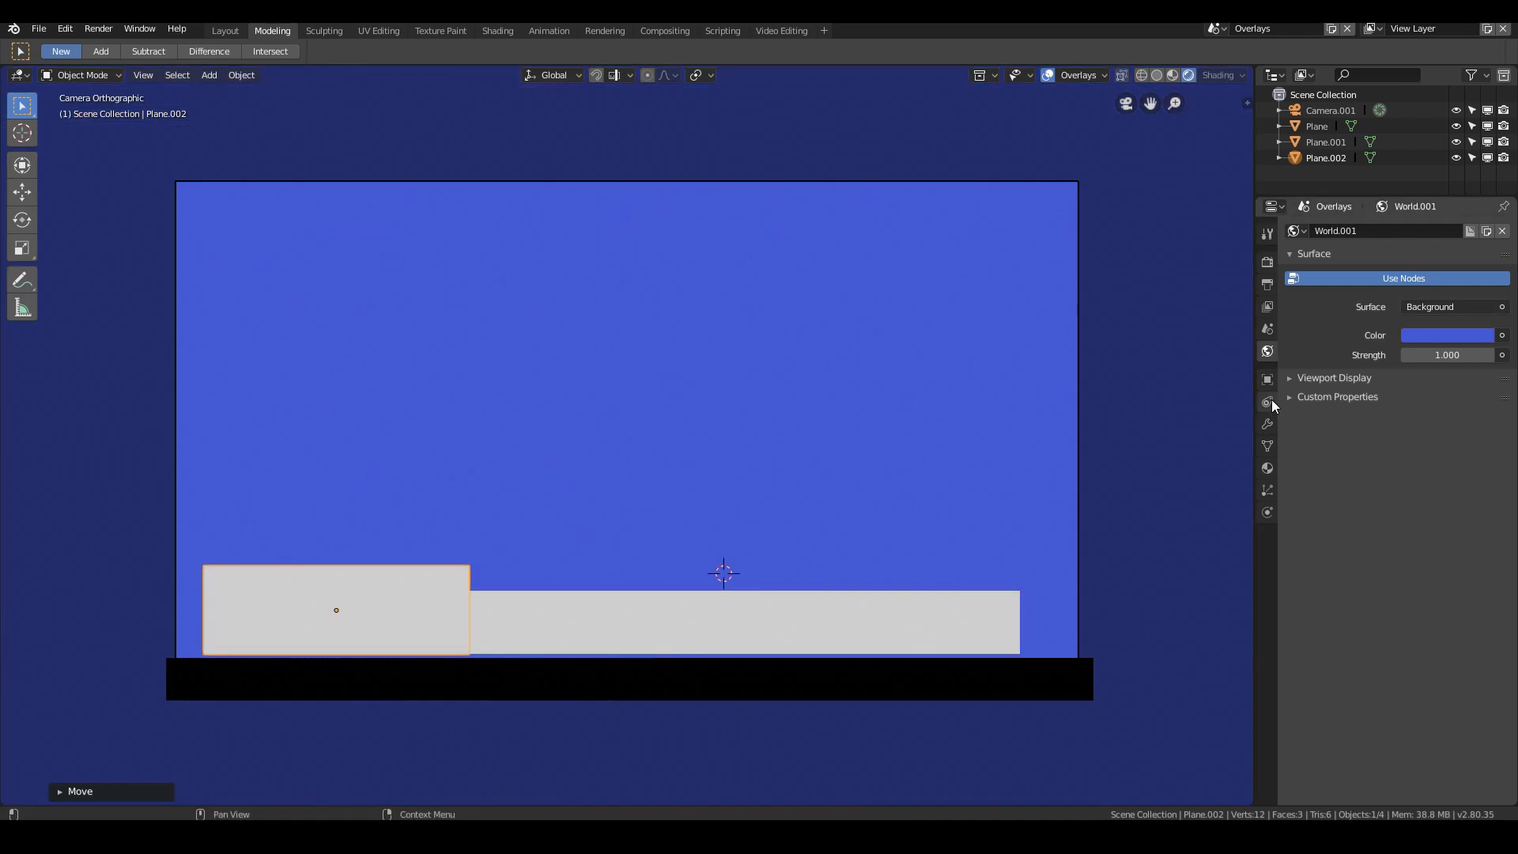
Step: Rename the small block's material to Red and set its emission colour to red
{"action": "left_click", "coordinate": [1268, 468]}
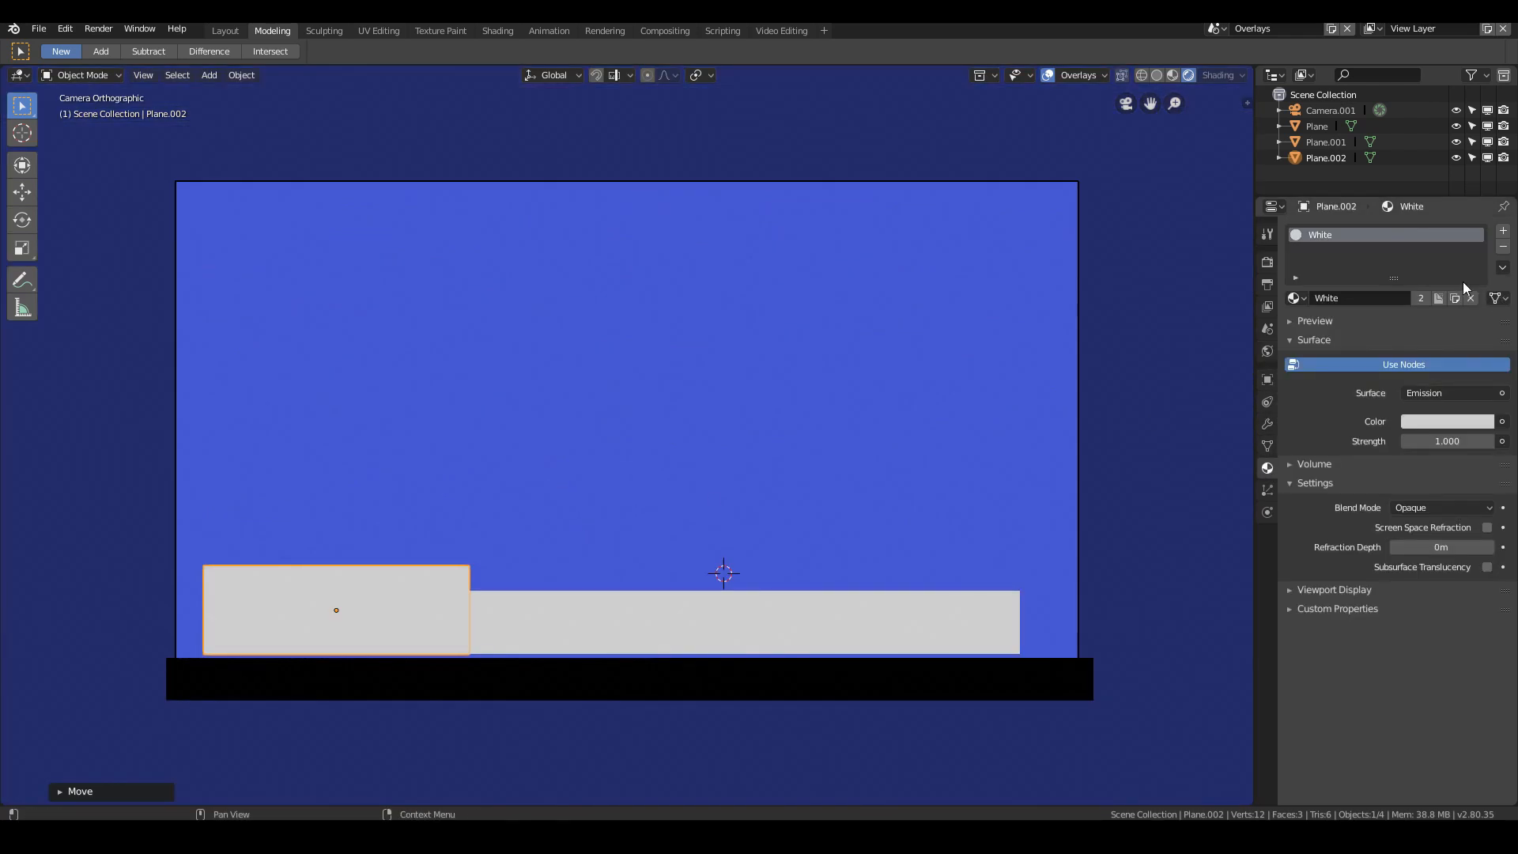
{"action": "left_click", "coordinate": [1376, 299]}
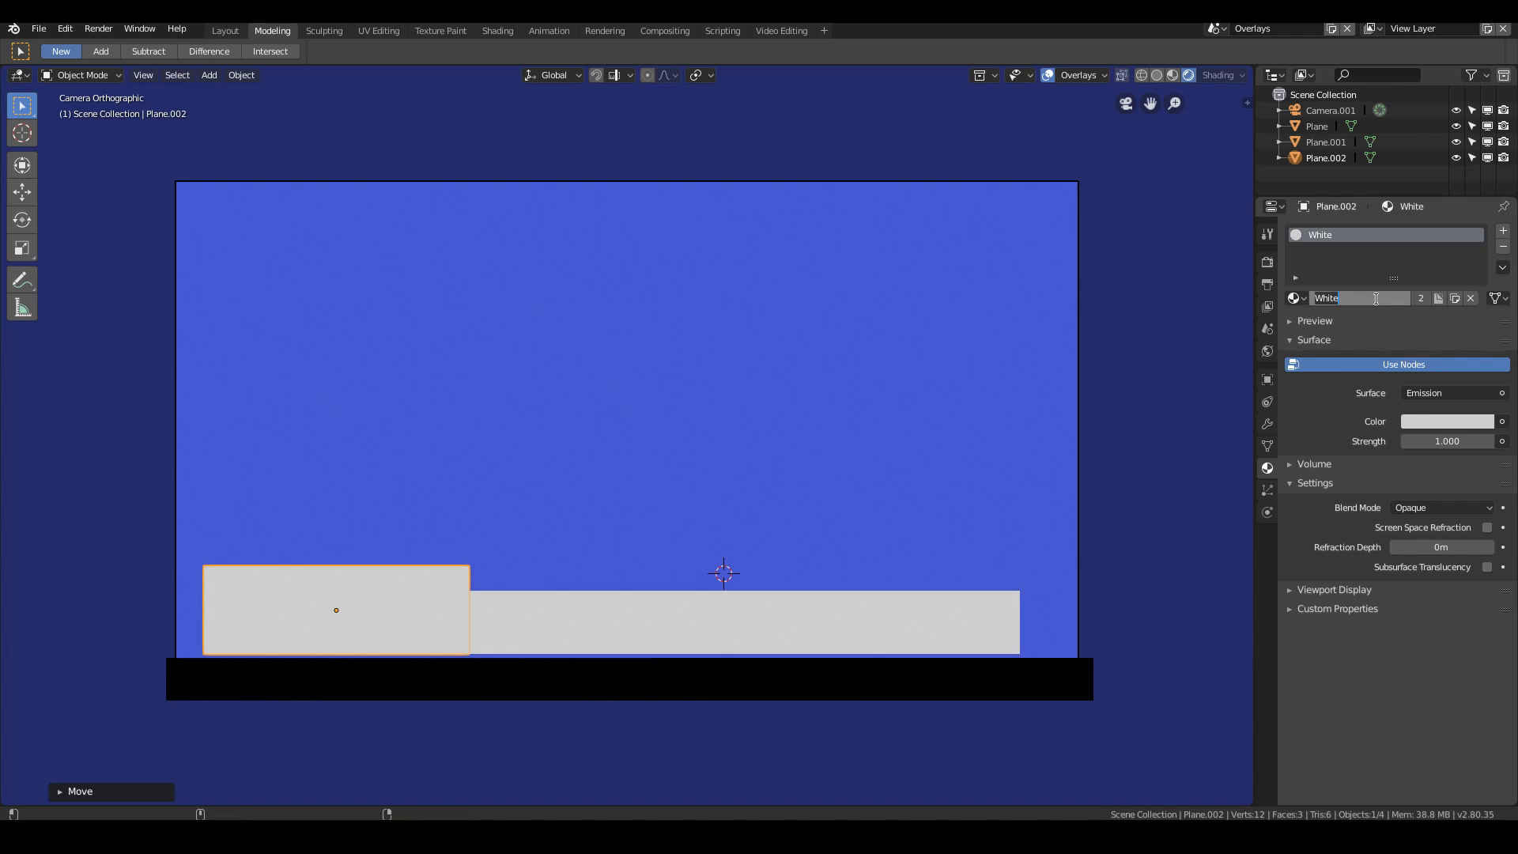
{"action": "type", "text": "Red"}
{"action": "key", "text": "Return"}
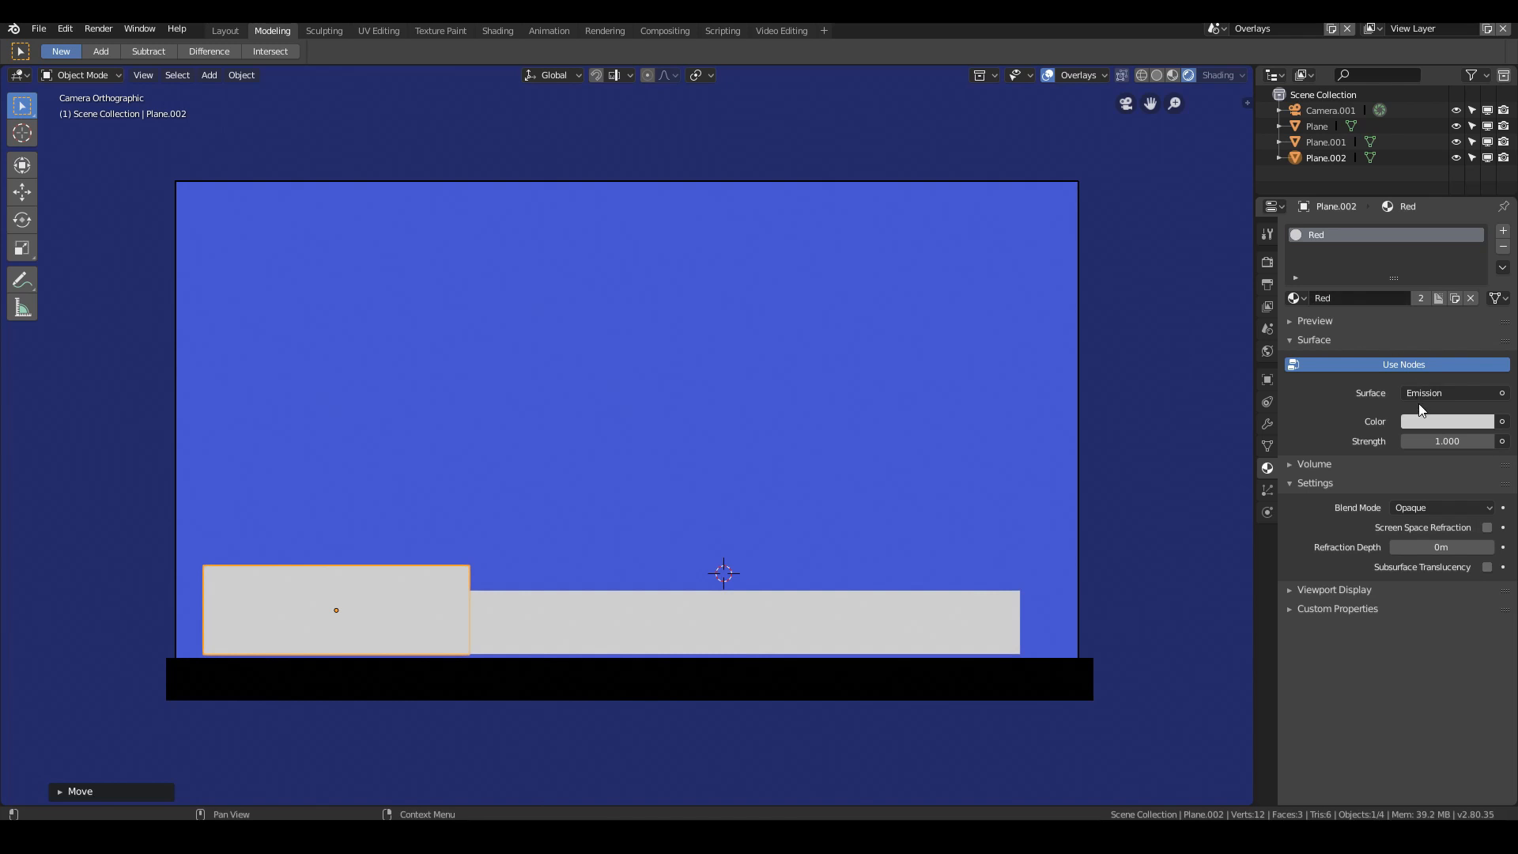
{"action": "left_click", "coordinate": [1424, 421]}
{"action": "left_click", "coordinate": [1406, 287]}
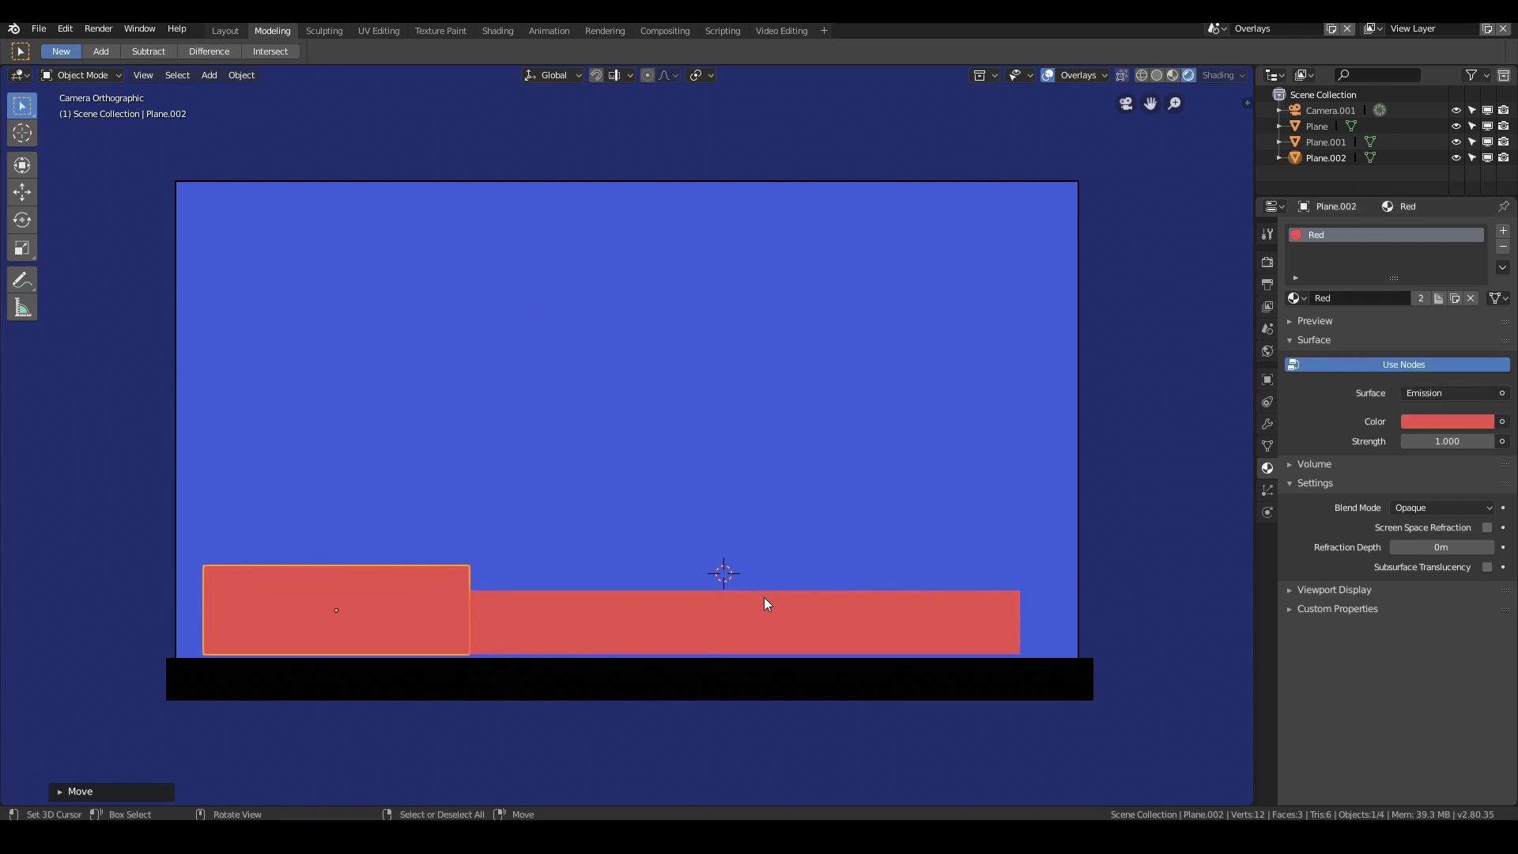
Step: Make the small block's shared material a single-user copy and name it Red
{"action": "left_click", "coordinate": [1421, 297]}
{"action": "left_click", "coordinate": [1362, 297]}
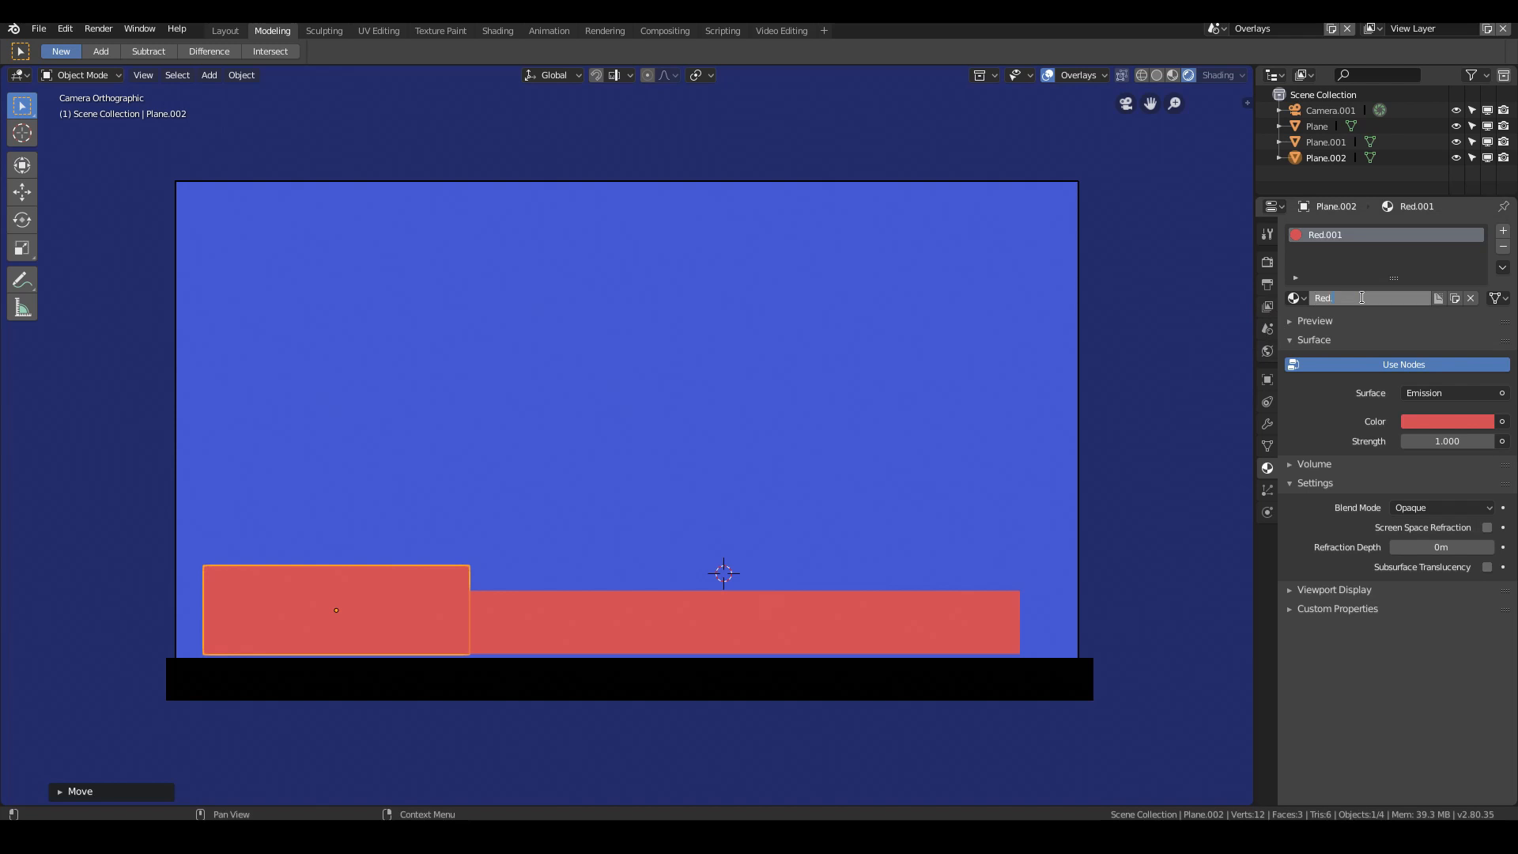
{"action": "type", "text": "Red"}
{"action": "key", "text": "Return"}
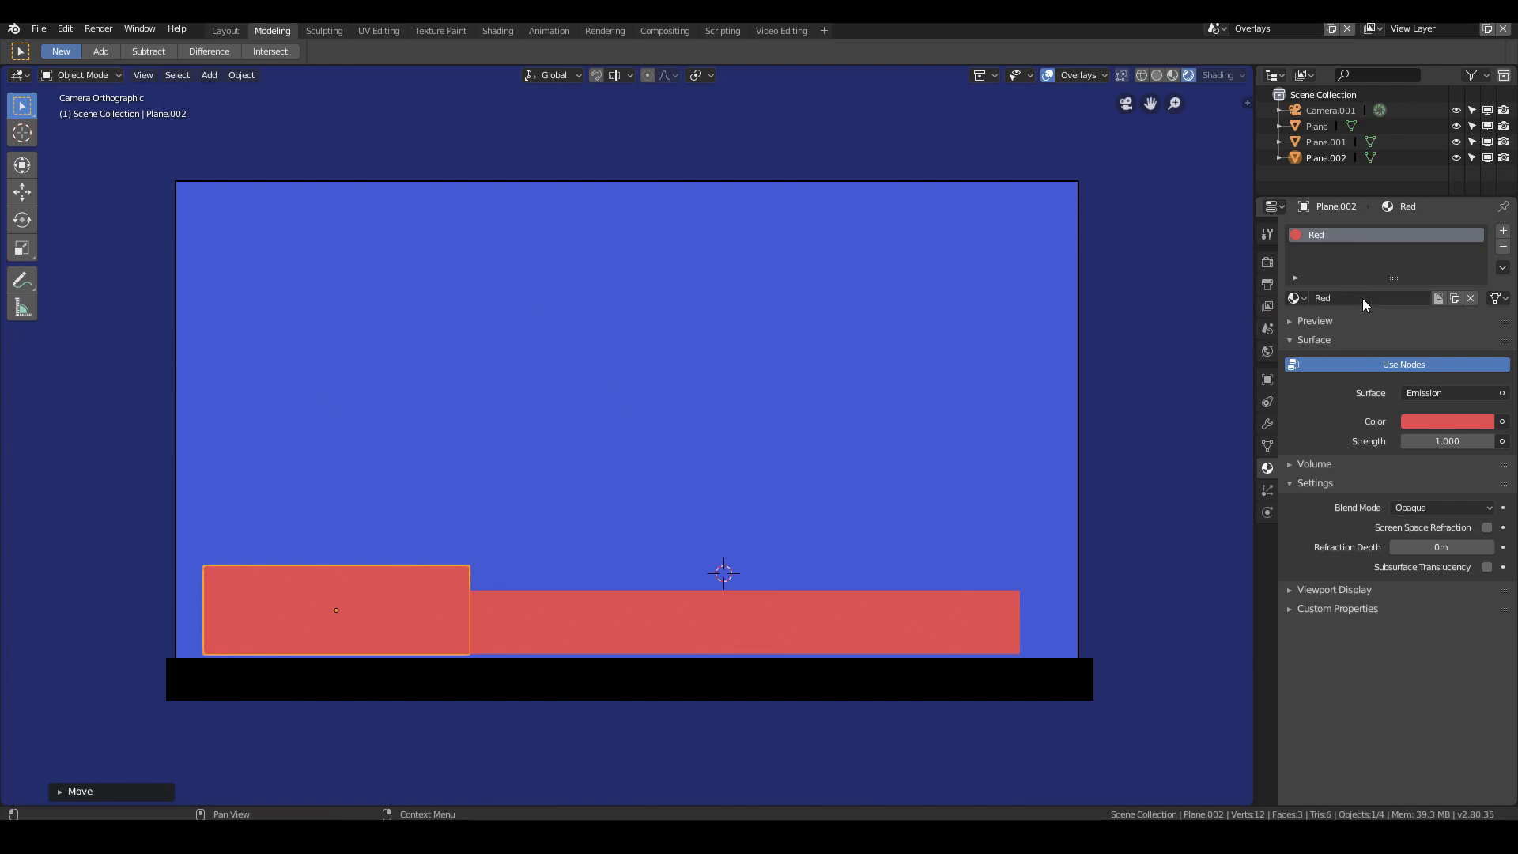
Step: Rename the long strip's material to White and set its emission colour back to white
{"action": "left_click", "coordinate": [740, 632]}
{"action": "left_click", "coordinate": [1373, 297]}
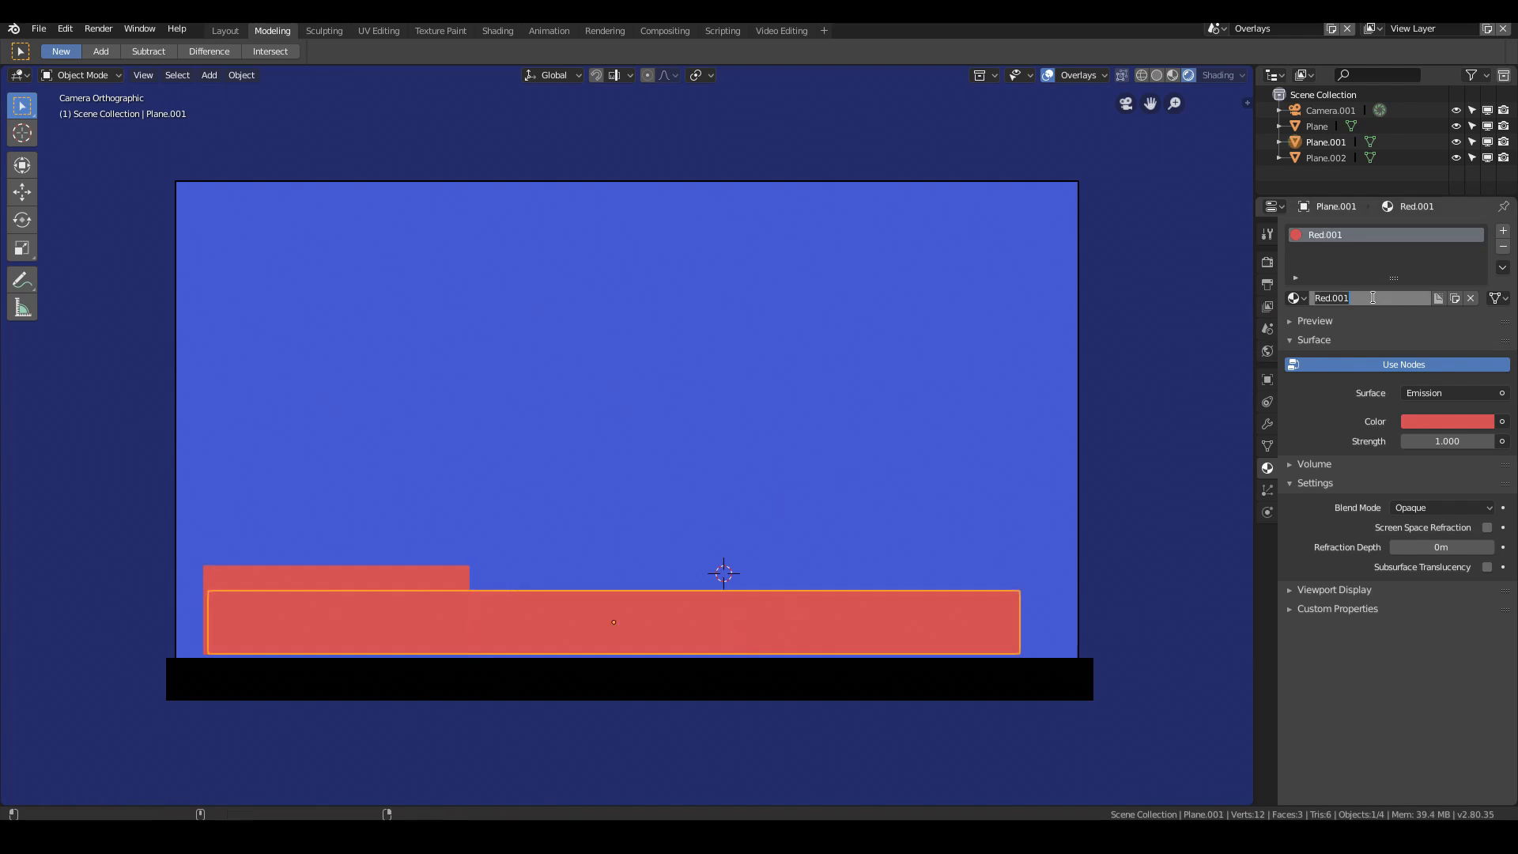
{"action": "type", "text": "White"}
{"action": "key", "text": "Return"}
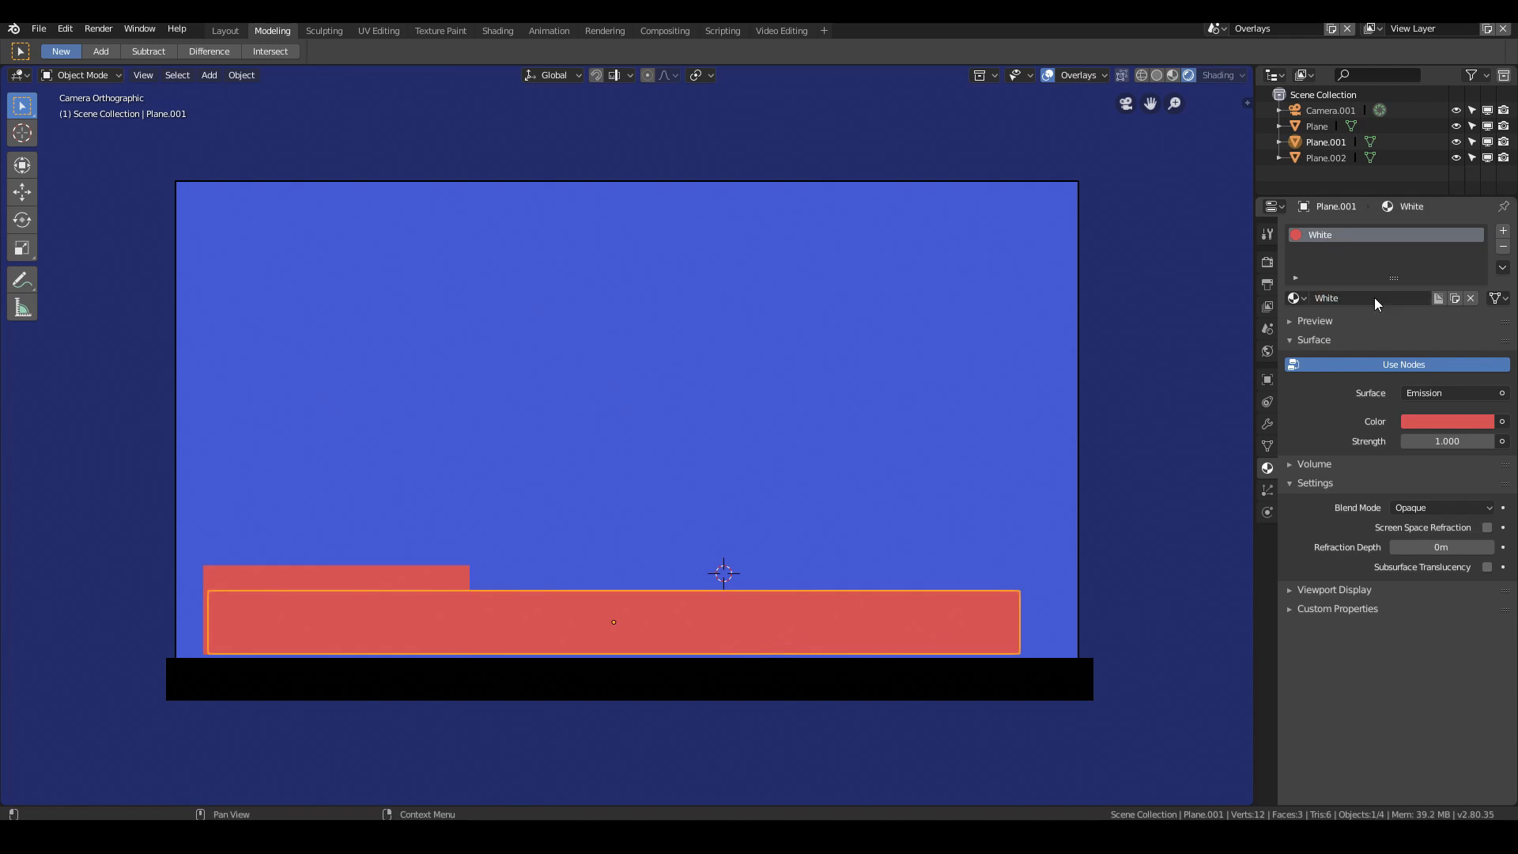
{"action": "left_click", "coordinate": [1436, 419]}
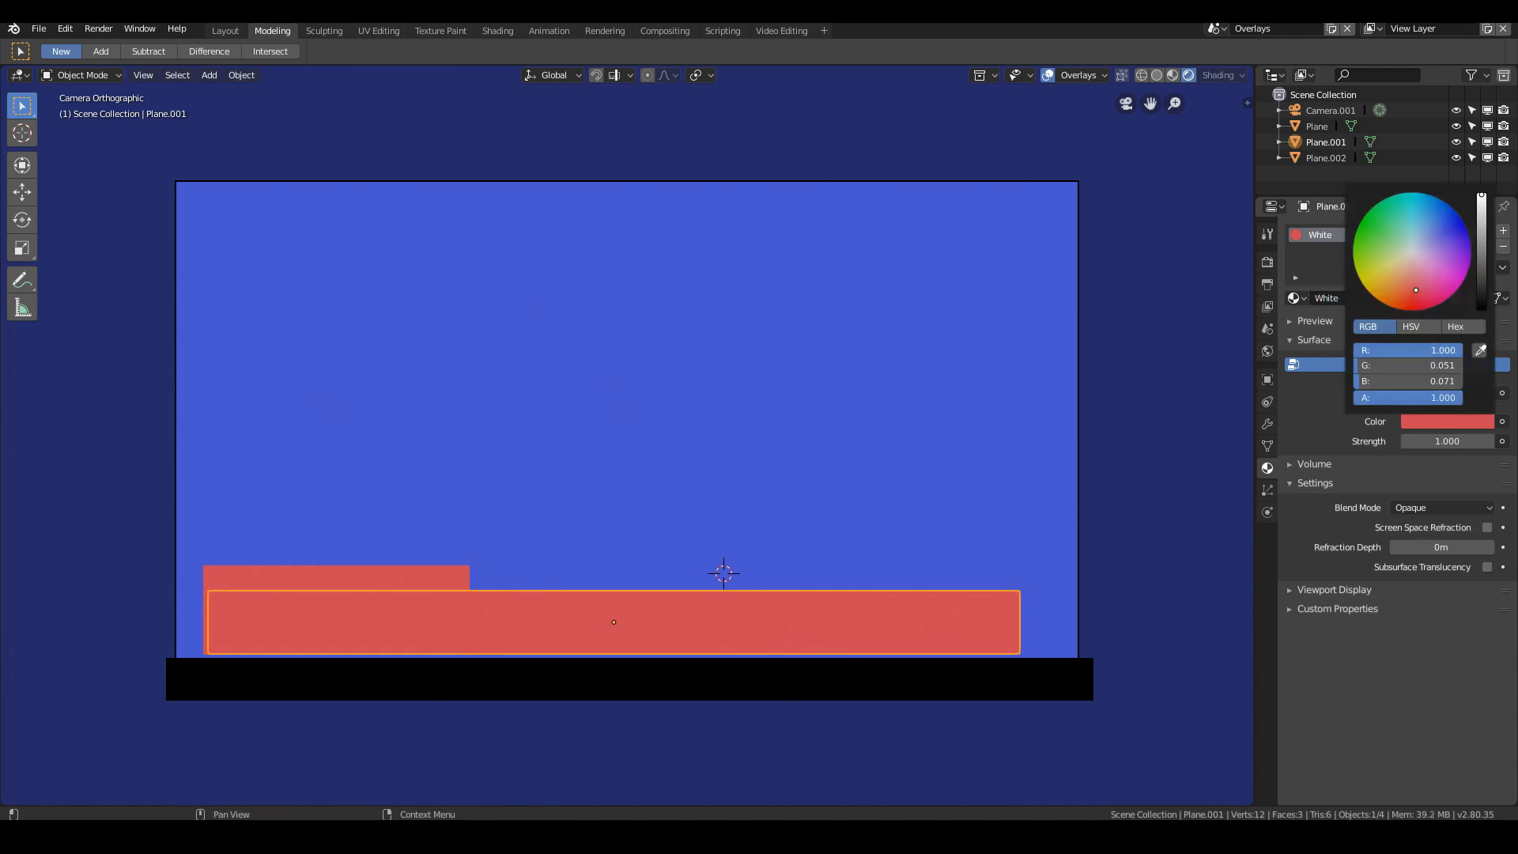
{"action": "left_click", "coordinate": [1385, 351]}
{"action": "key", "text": "Return"}
{"action": "left_click_drag", "start_coordinate": [1380, 368], "coordinate": [1471, 385]}
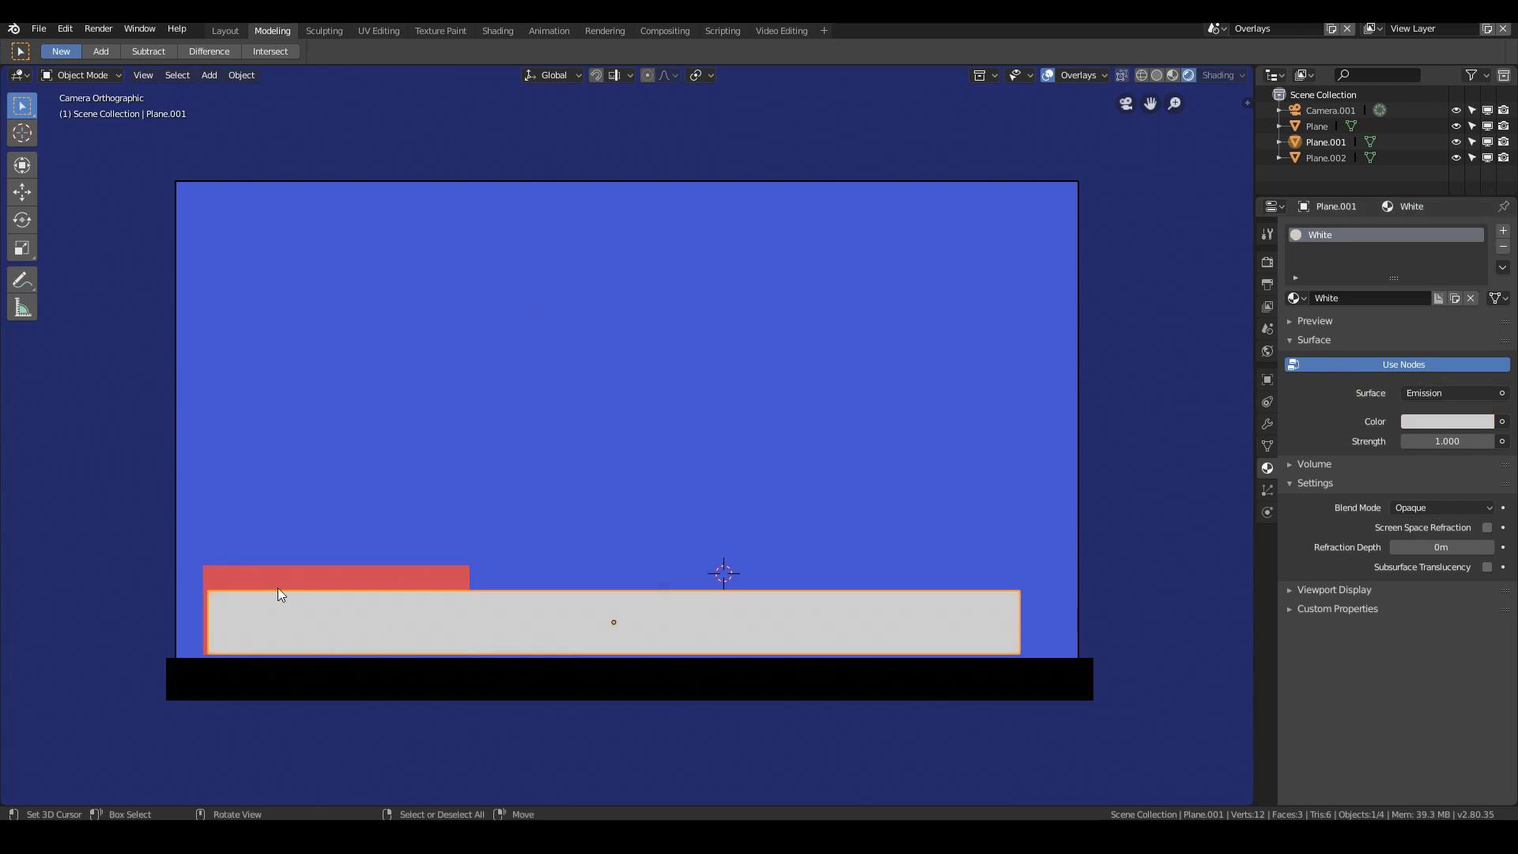
Step: Deepen the small block's emission colour to pure red by lowering its green and blue components
{"action": "left_click", "coordinate": [313, 577]}
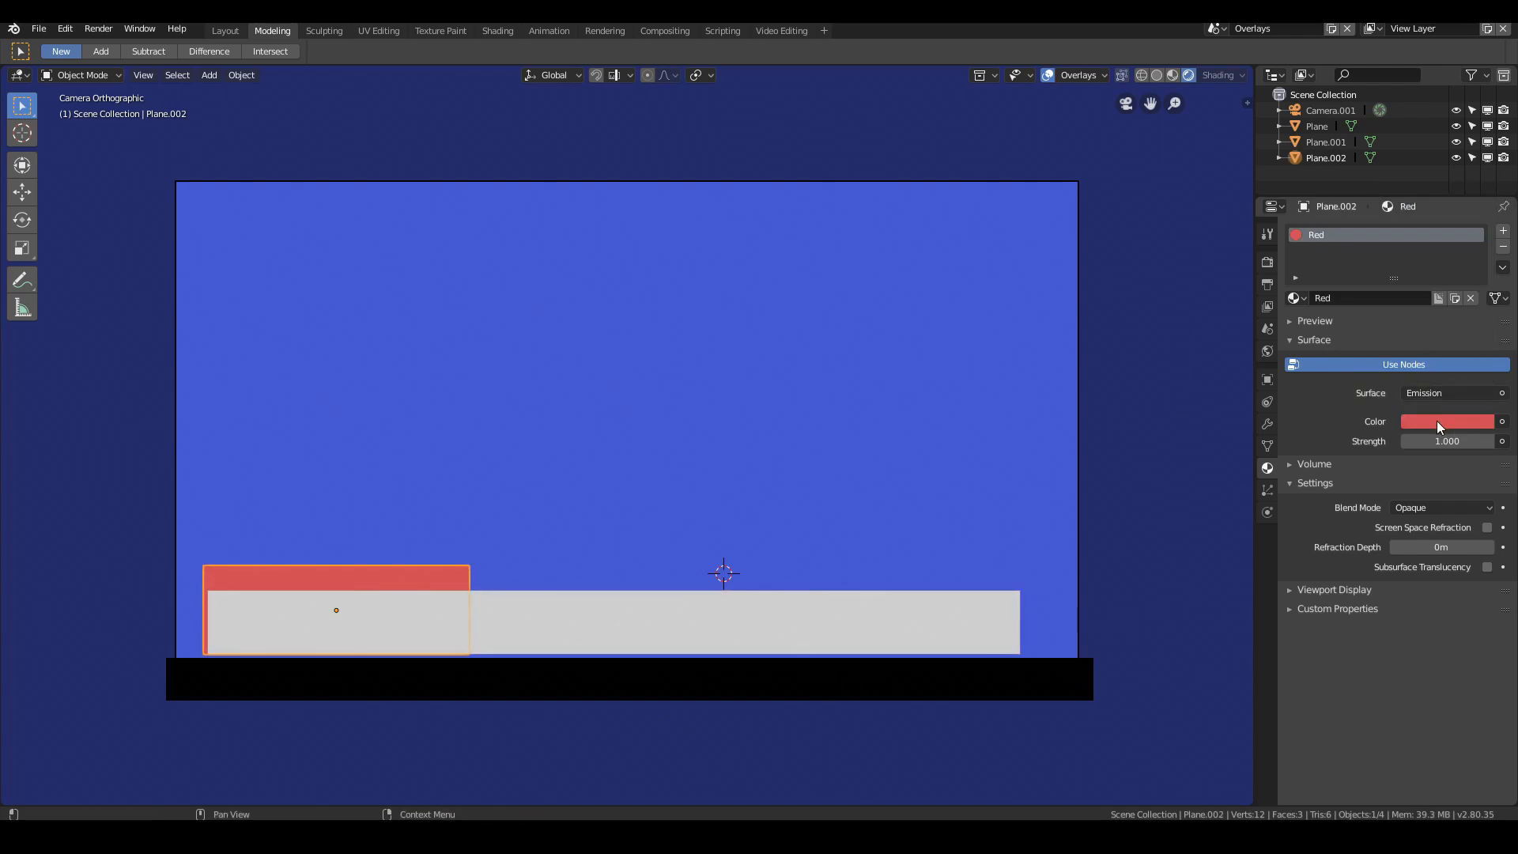
{"action": "left_click", "coordinate": [1438, 423]}
{"action": "left_click_drag", "start_coordinate": [1373, 365], "coordinate": [1354, 385]}
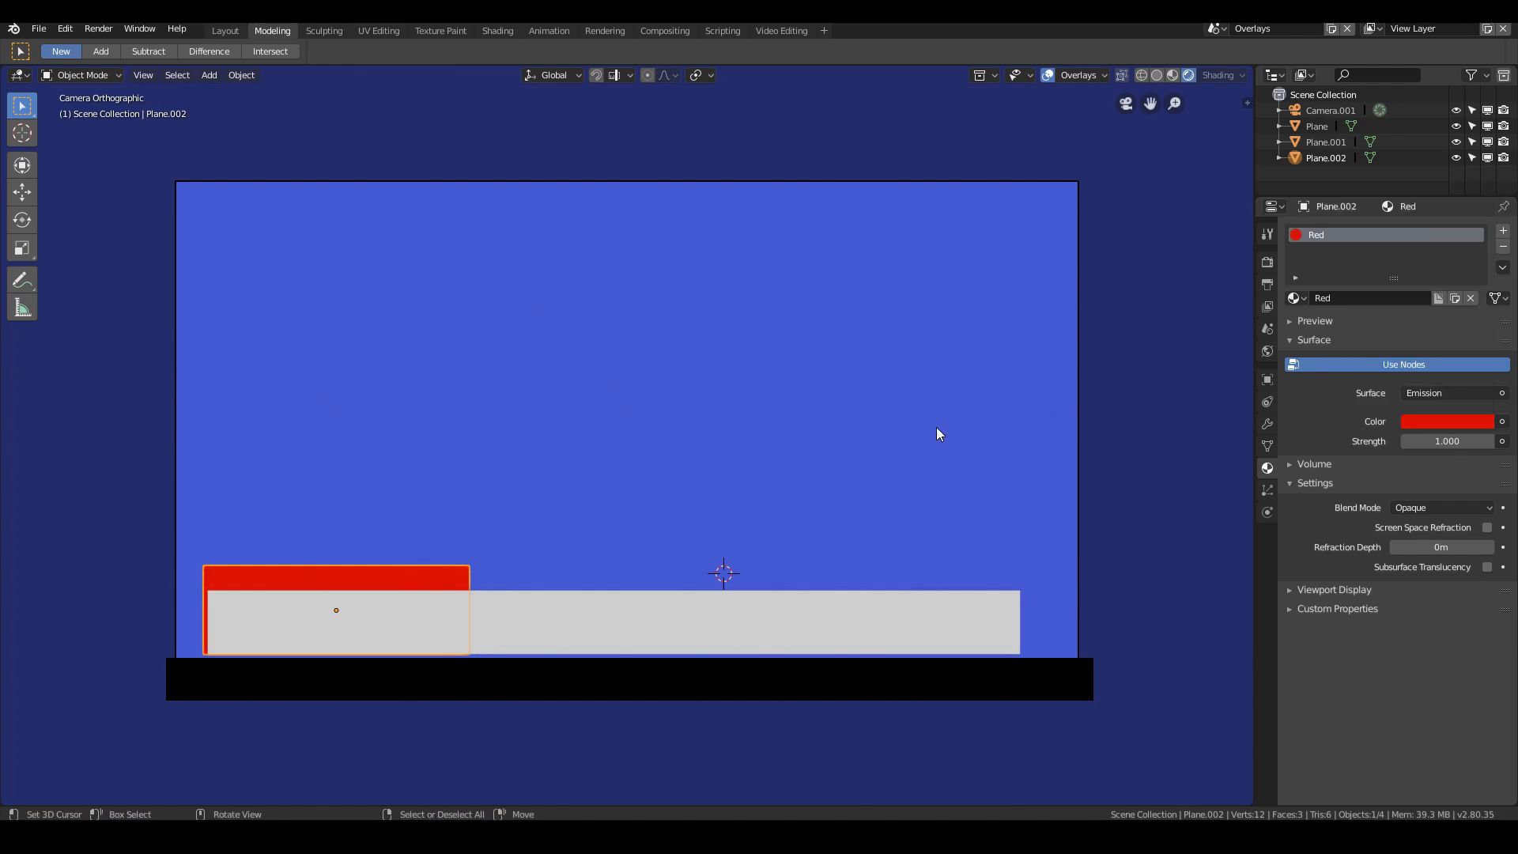
Step: Shift the red block slightly outward along X so more of it shows past the white strip's left end
{"action": "key", "text": "s"}
{"action": "key", "text": "z"}
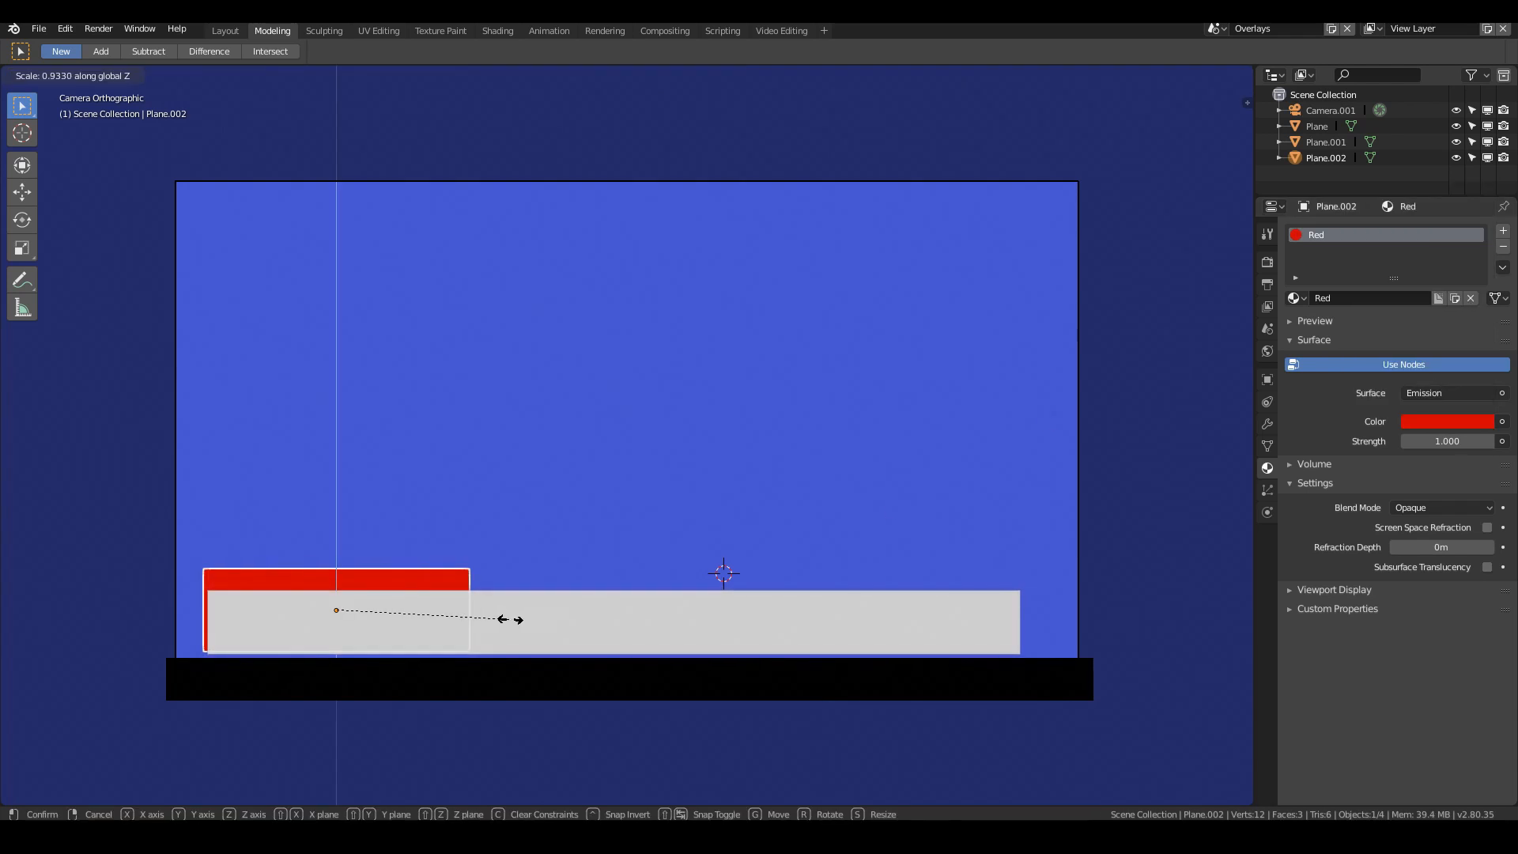
{"action": "right_click", "coordinate": [517, 623]}
{"action": "key", "text": "g"}
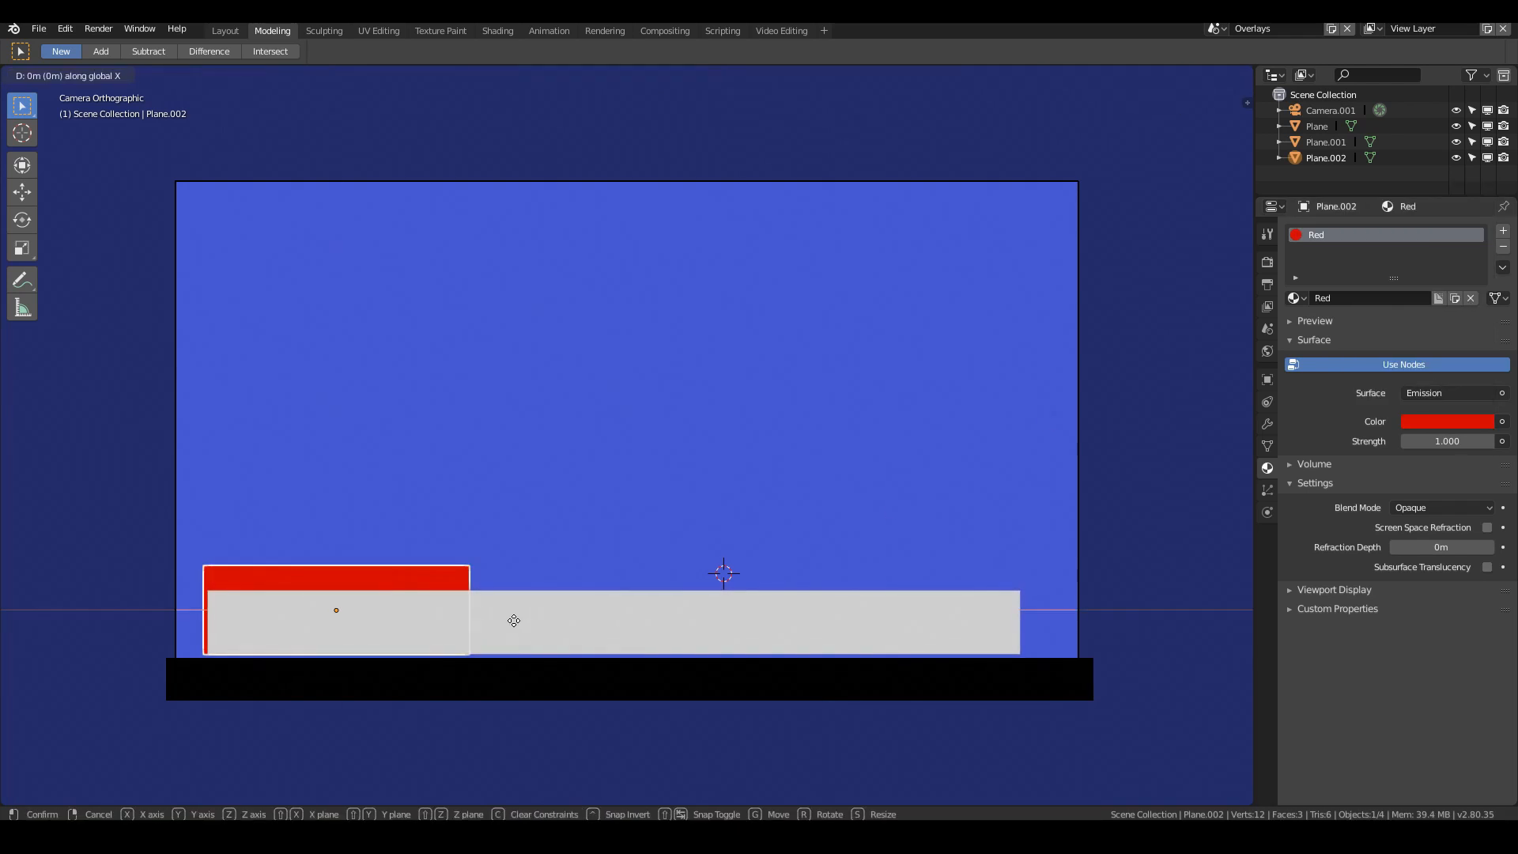
{"action": "left_click", "coordinate": [514, 628]}
Step: Make the red block taller along Z and raise it slightly
{"action": "key", "text": "s"}
{"action": "key", "text": "z"}
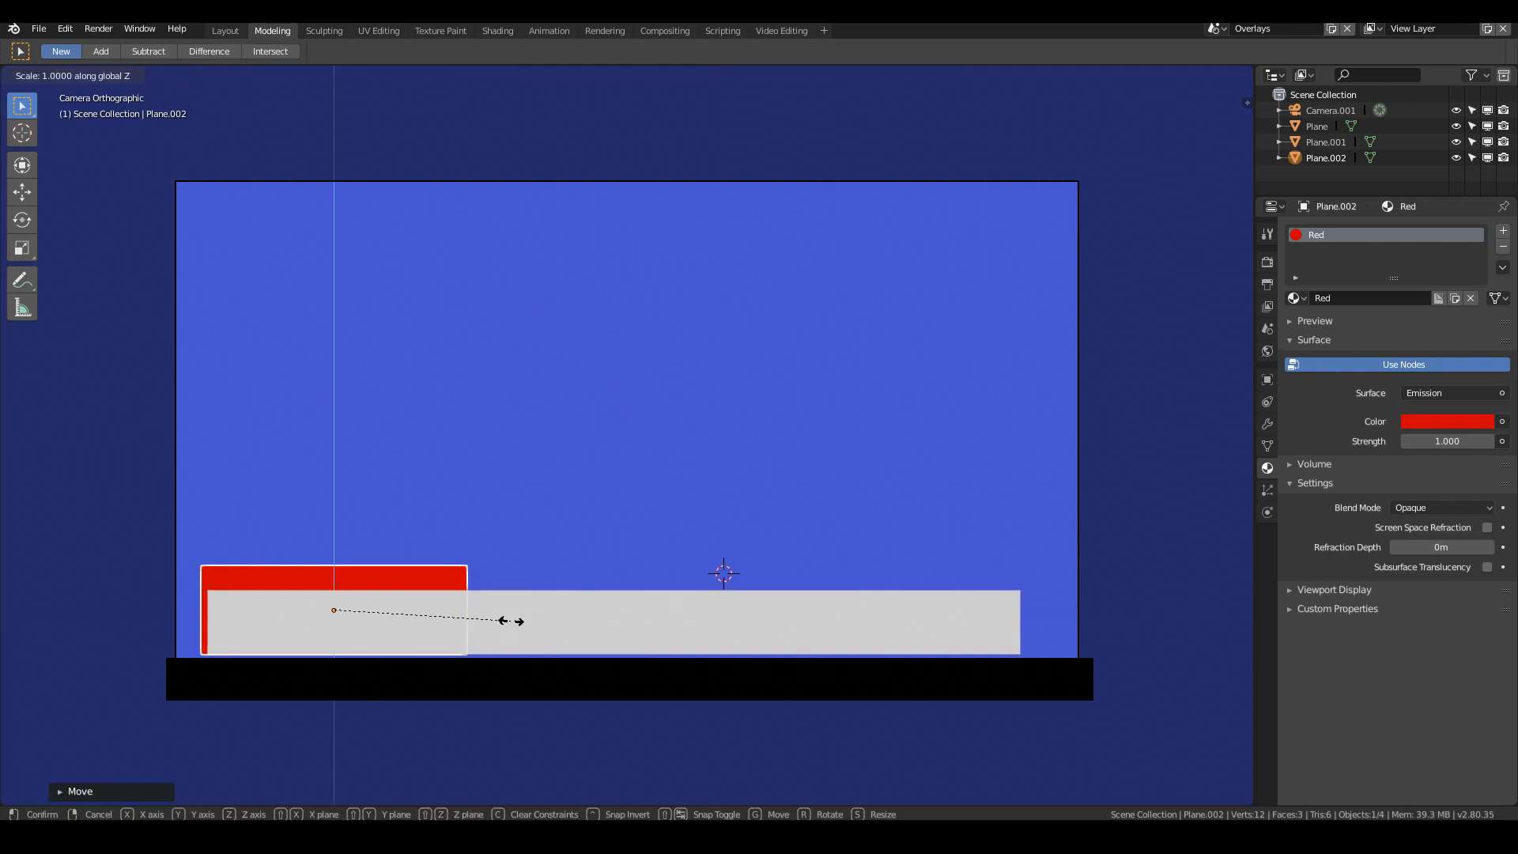
{"action": "left_click", "coordinate": [546, 626]}
{"action": "key", "text": "g"}
{"action": "key", "text": "z"}
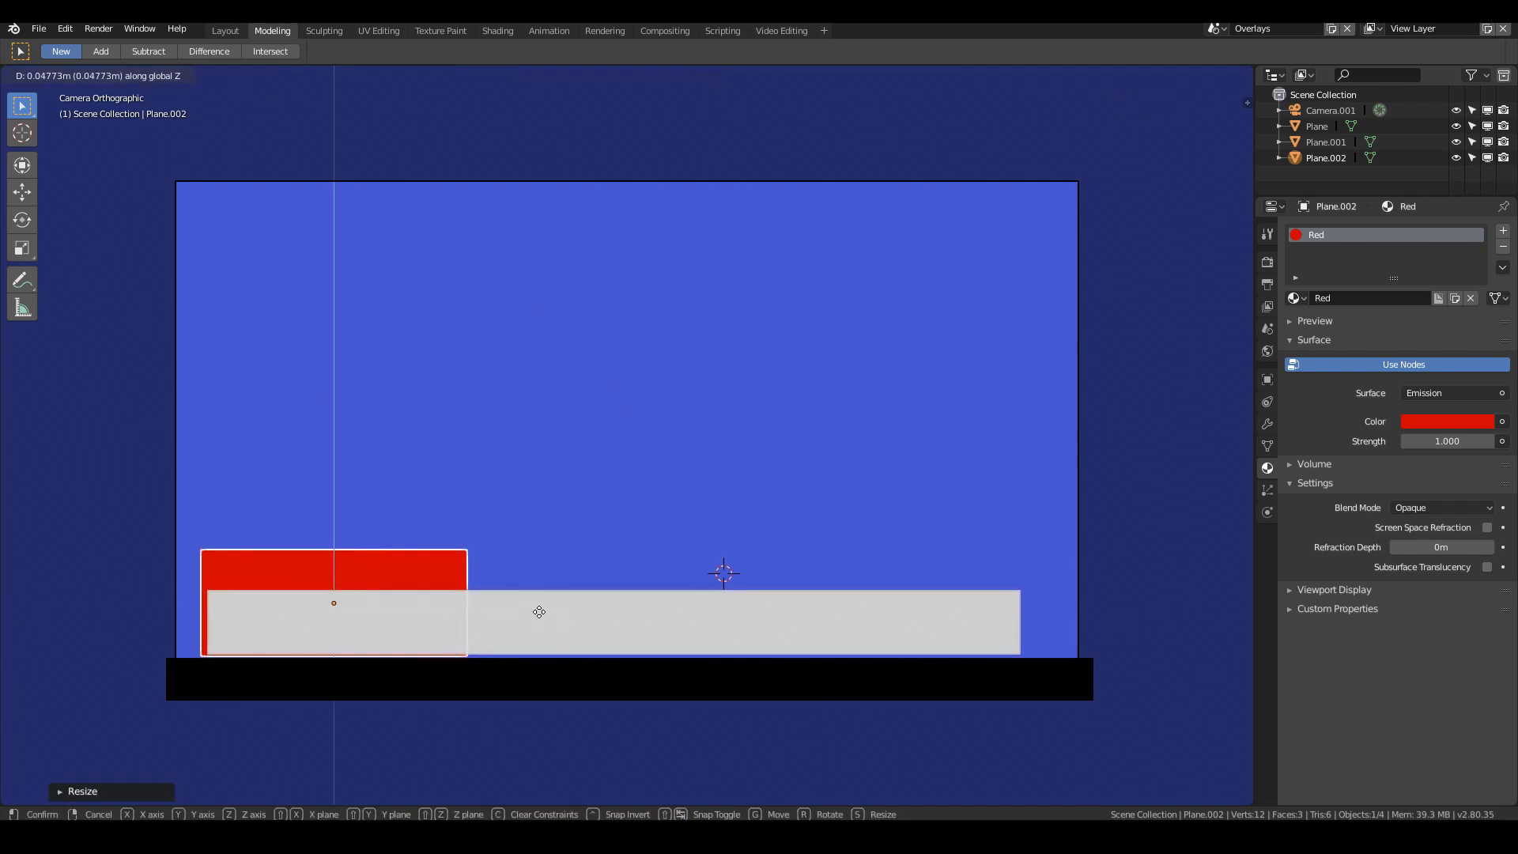
{"action": "left_click", "coordinate": [549, 618]}
Step: Scale the red block to about 0.92 along Z and lower it to line up with the white strip's lower edge
{"action": "key", "text": "s"}
{"action": "key", "text": "z"}
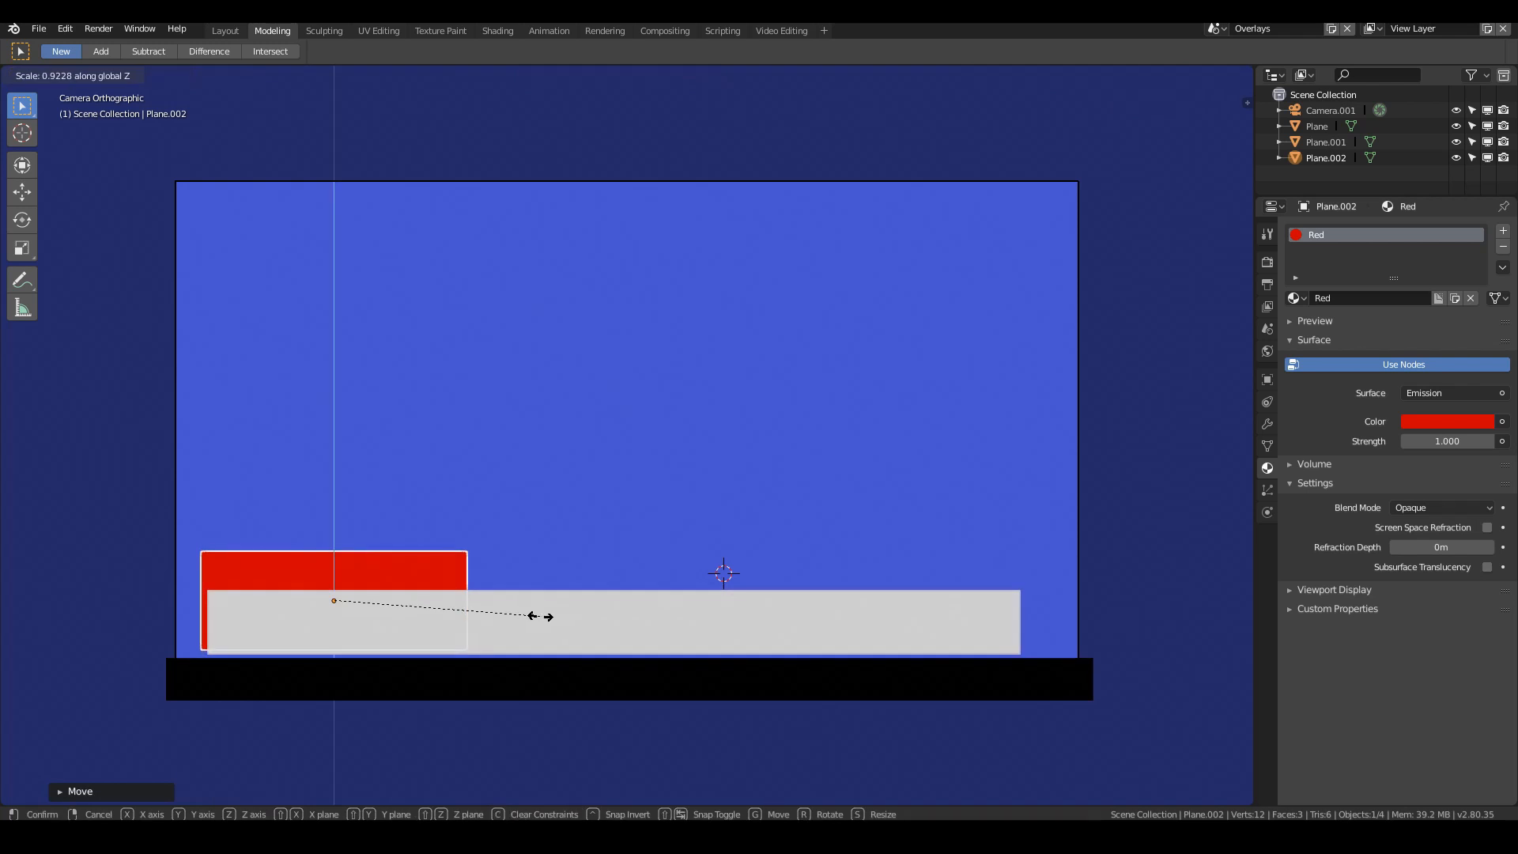
{"action": "left_click", "coordinate": [538, 616]}
{"action": "key", "text": "g"}
{"action": "key", "text": "z"}
{"action": "left_click", "coordinate": [538, 621]}
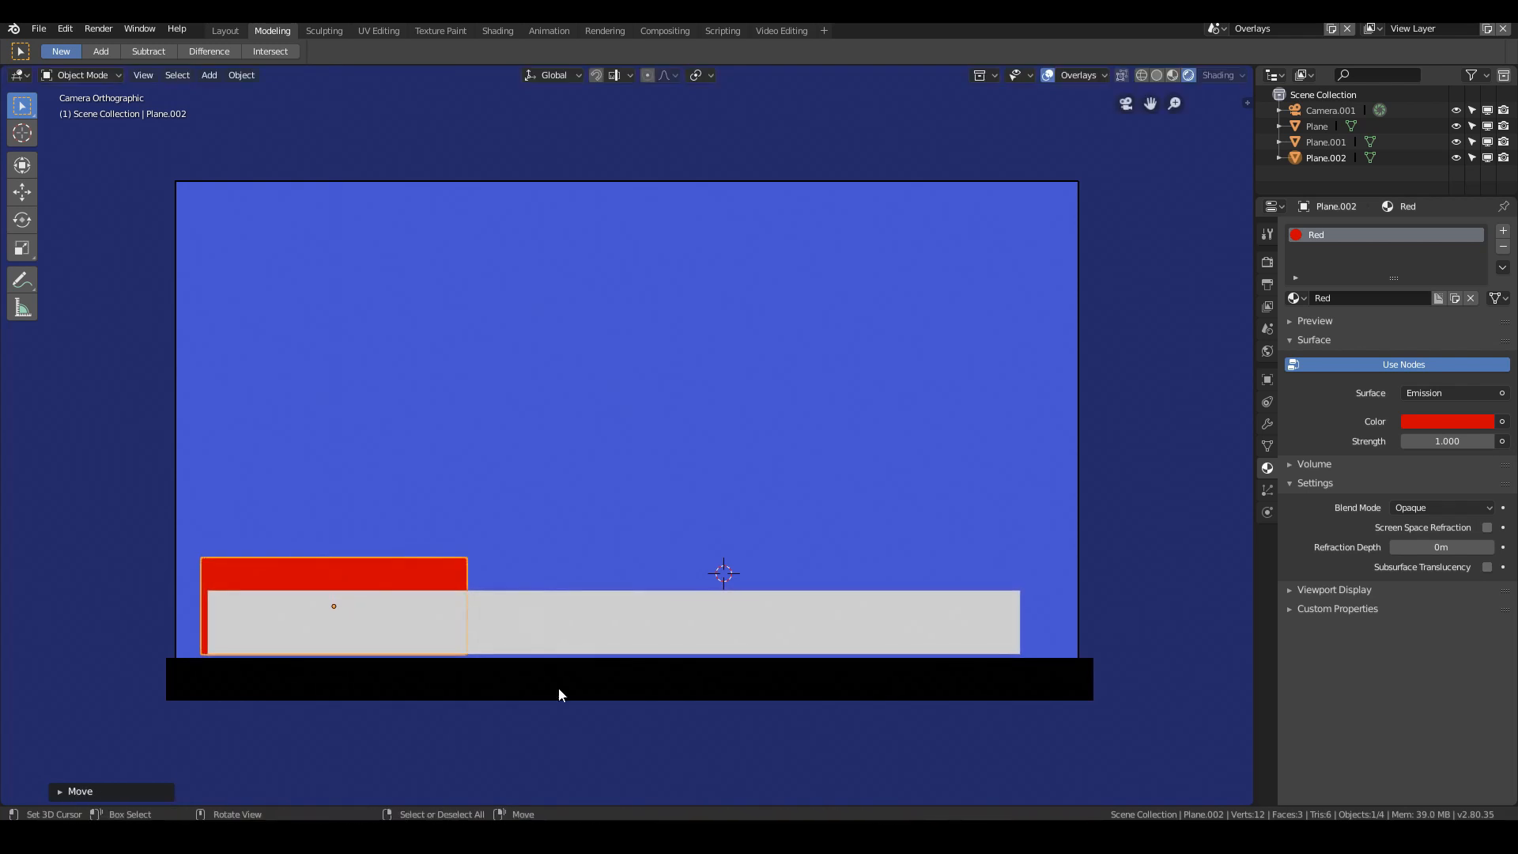
{"action": "key", "text": "g"}
{"action": "key", "text": "z"}
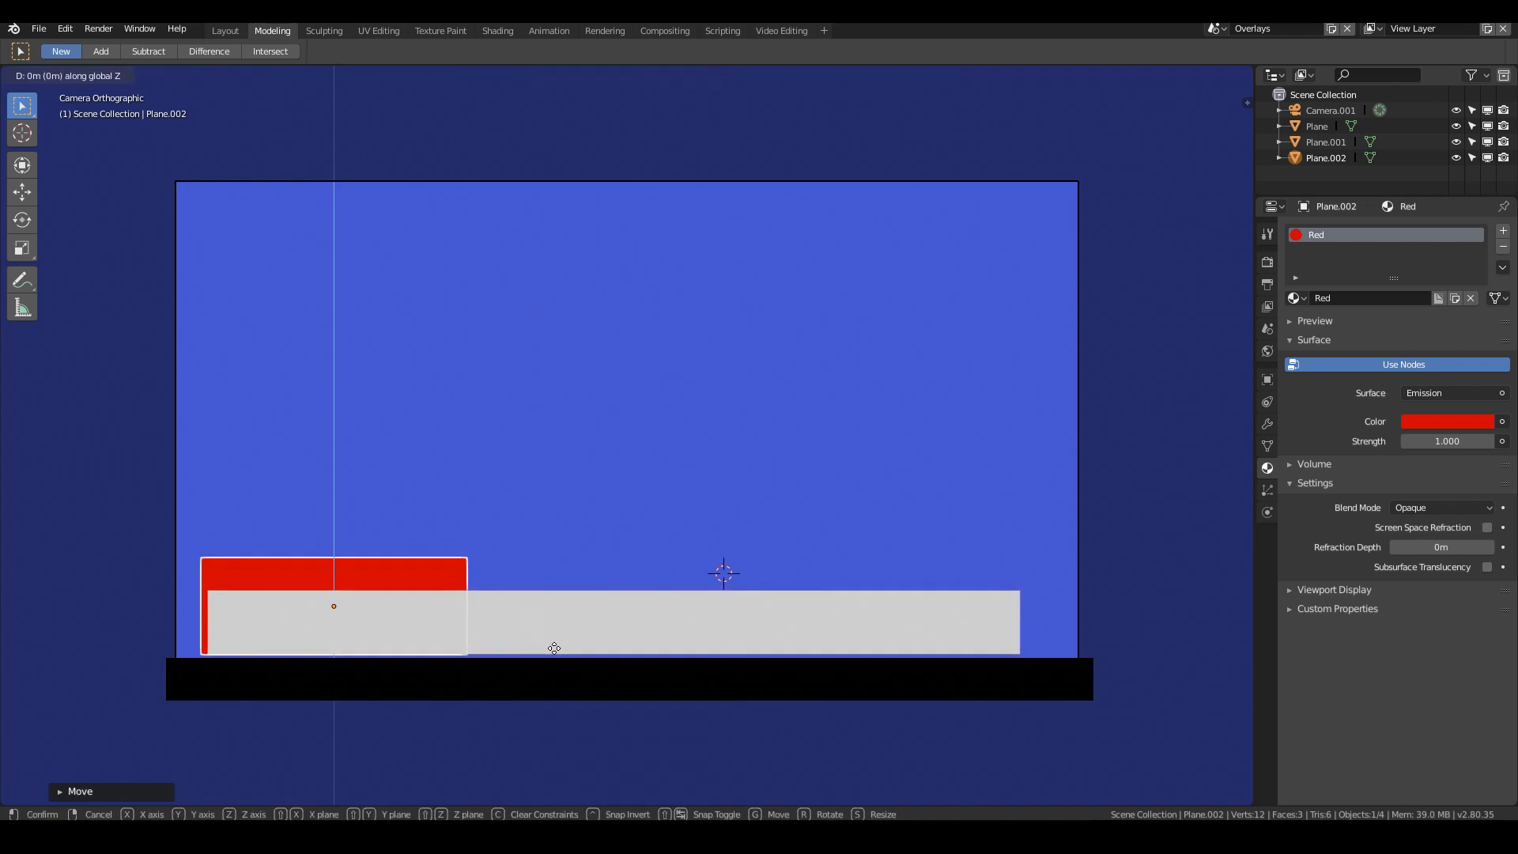
{"action": "left_click", "coordinate": [566, 638]}
Step: Shorten the white strip by moving its right-end vertices inward about 0.7 m along X
{"action": "right_click", "coordinate": [894, 630]}
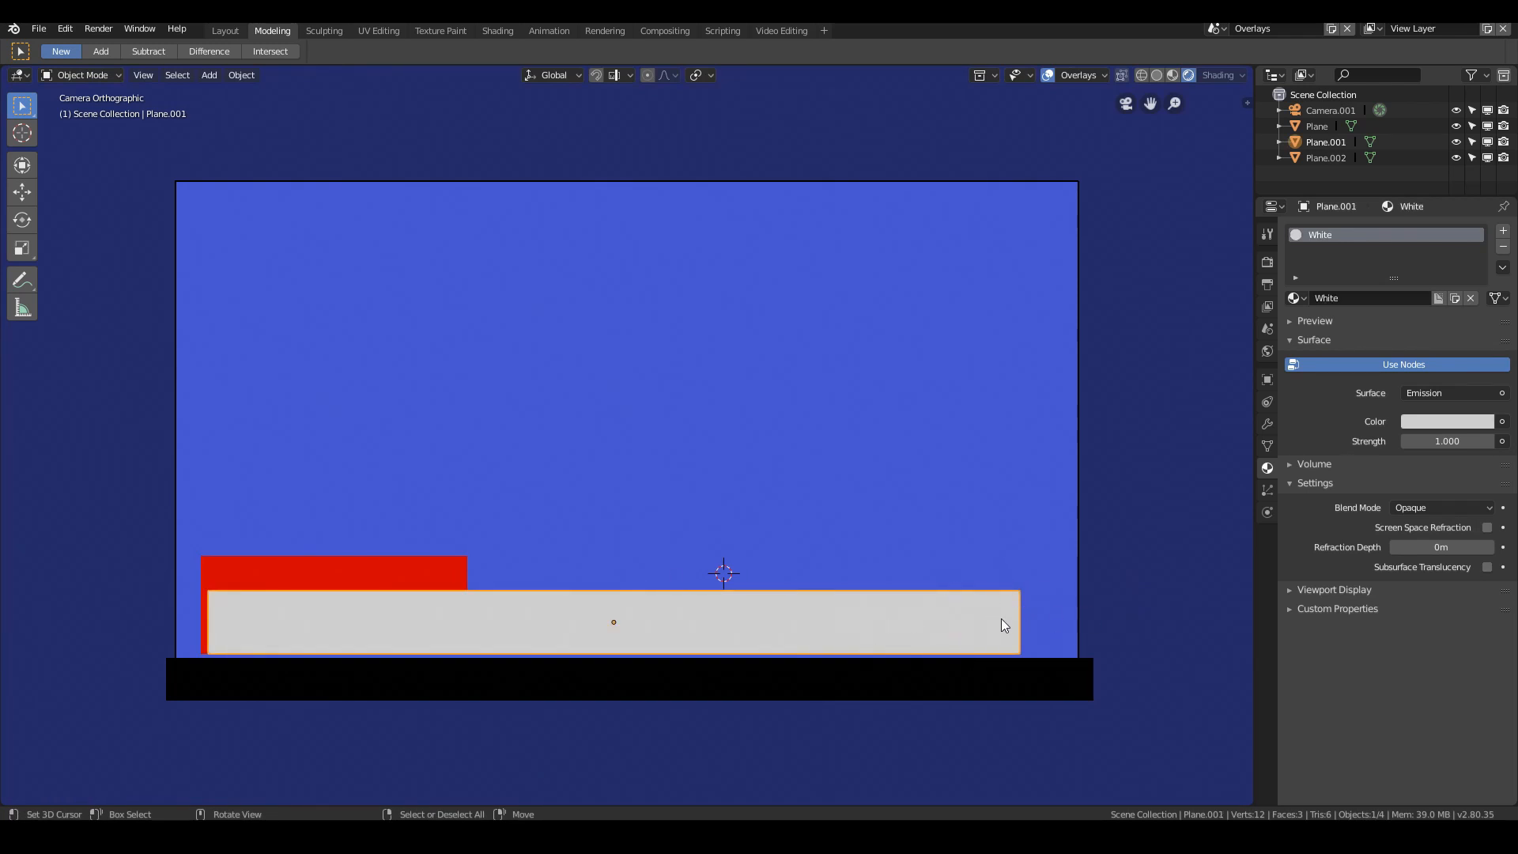
{"action": "key", "text": "Tab"}
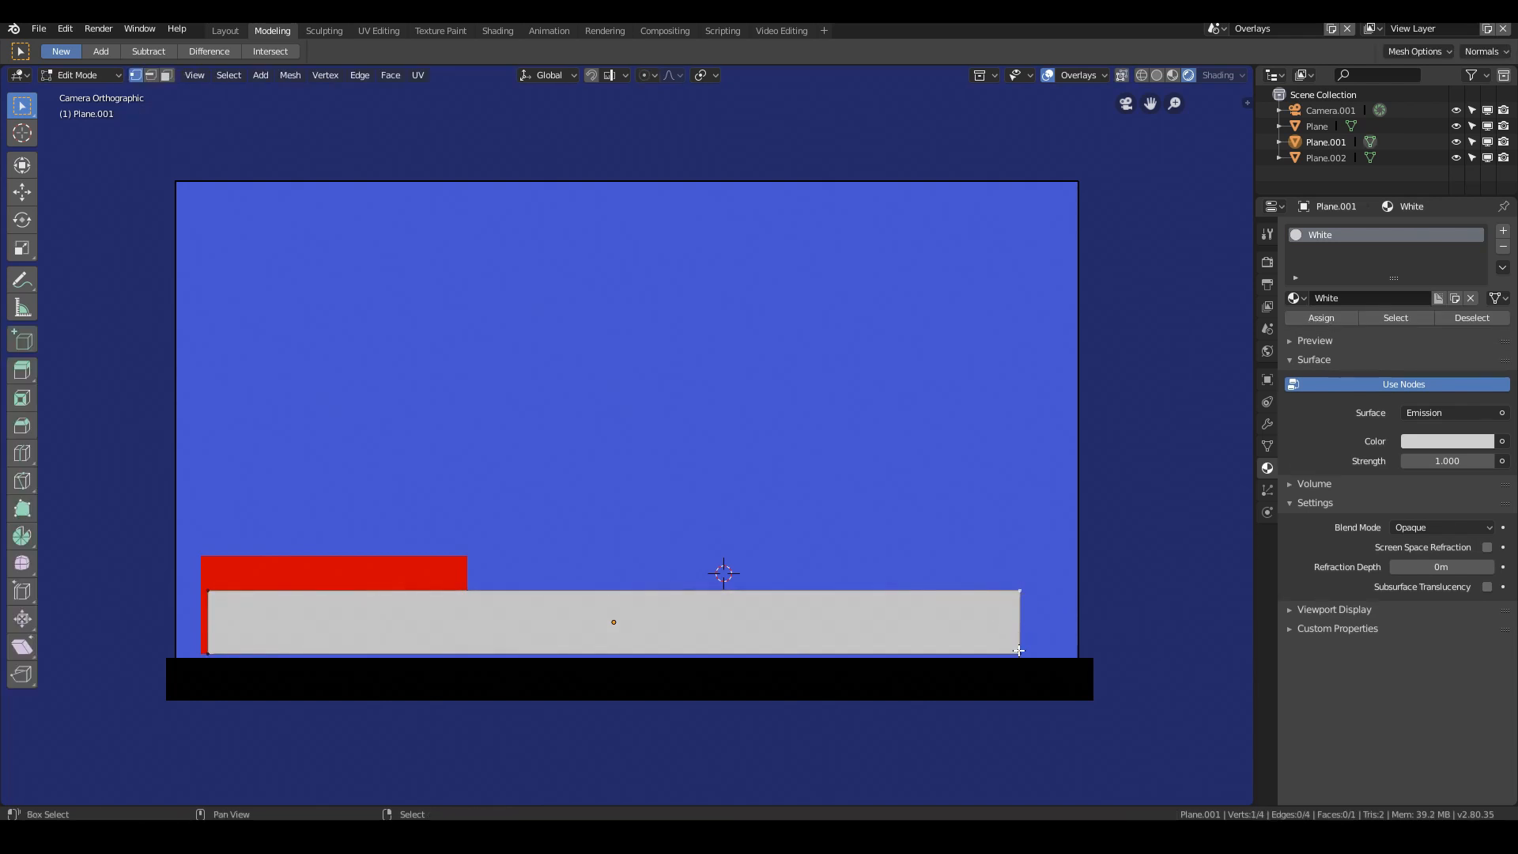
{"action": "left_click", "coordinate": [1018, 650], "text": "shift"}
{"action": "key", "text": "g"}
{"action": "key", "text": "x"}
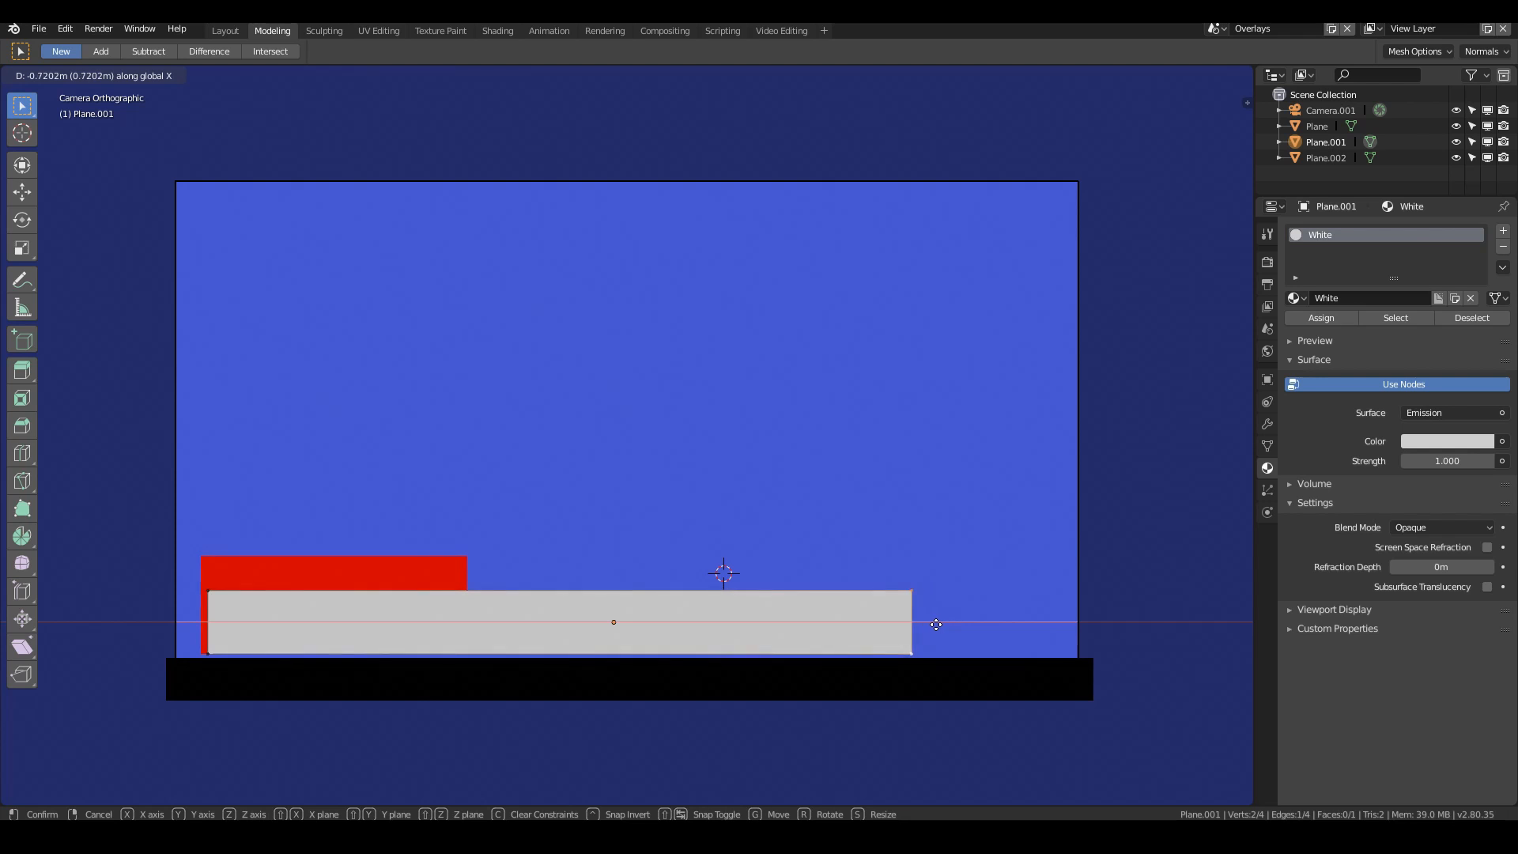
{"action": "left_click", "coordinate": [929, 725]}
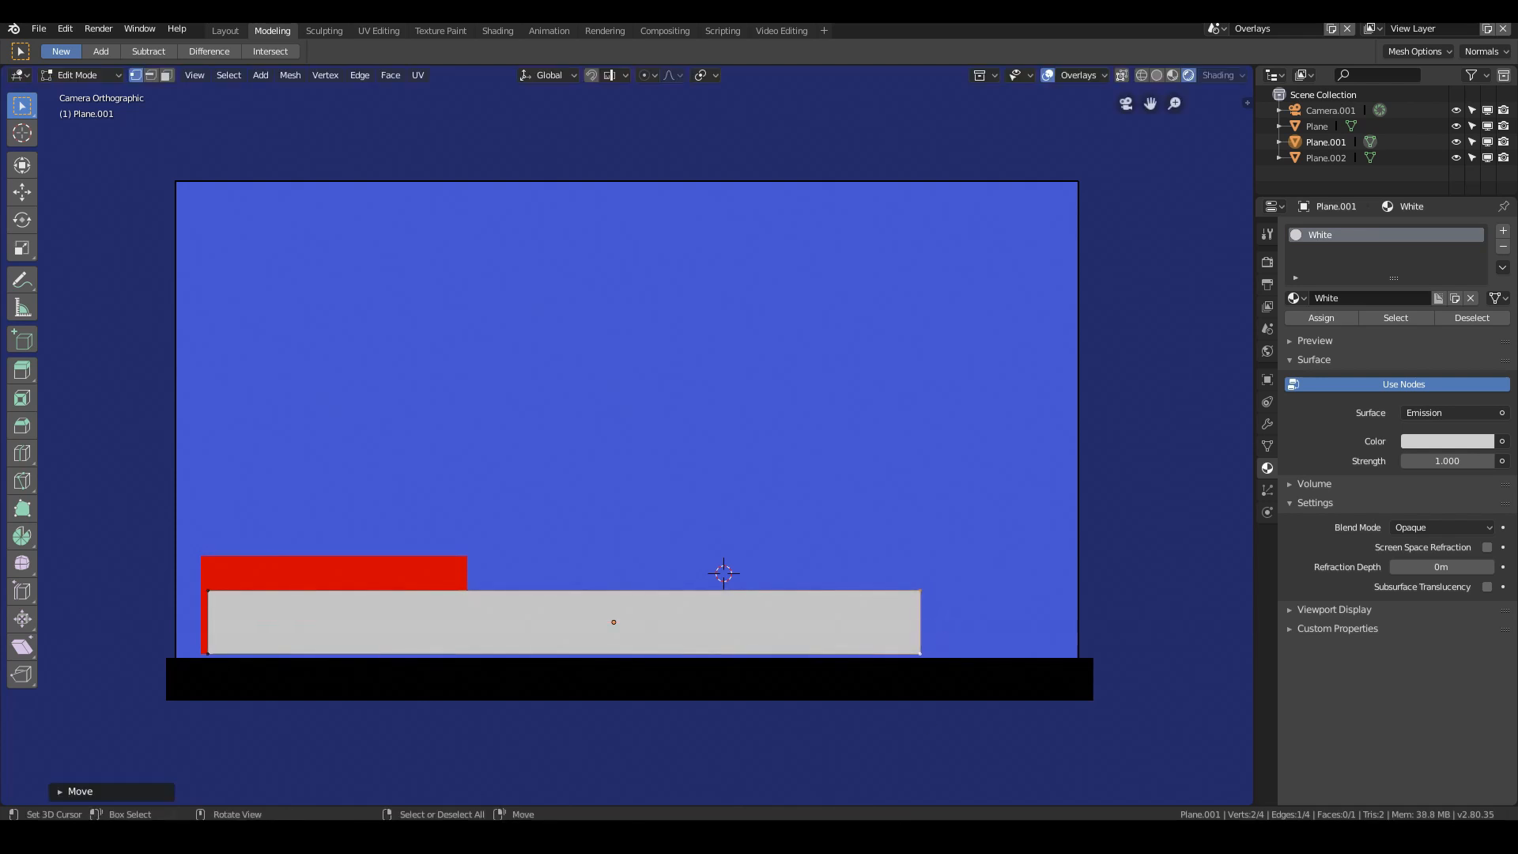
{"action": "key", "text": "Tab"}
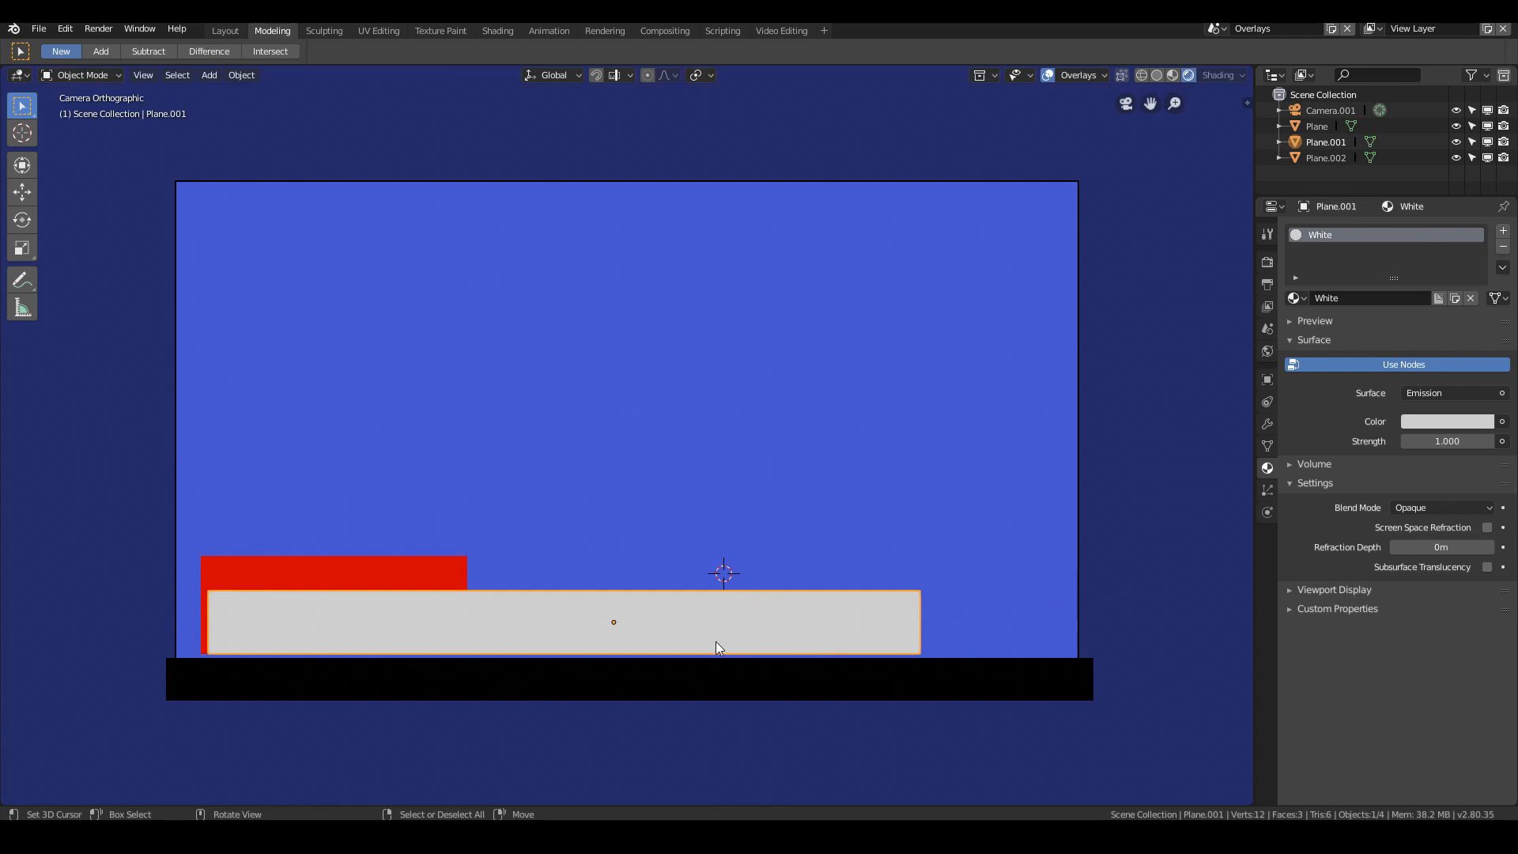
Step: Duplicate the white strip, shrink the copy along X into a small box, and place it just past the strip's right end
{"action": "key", "text": "shift+d"}
{"action": "left_click", "coordinate": [980, 638]}
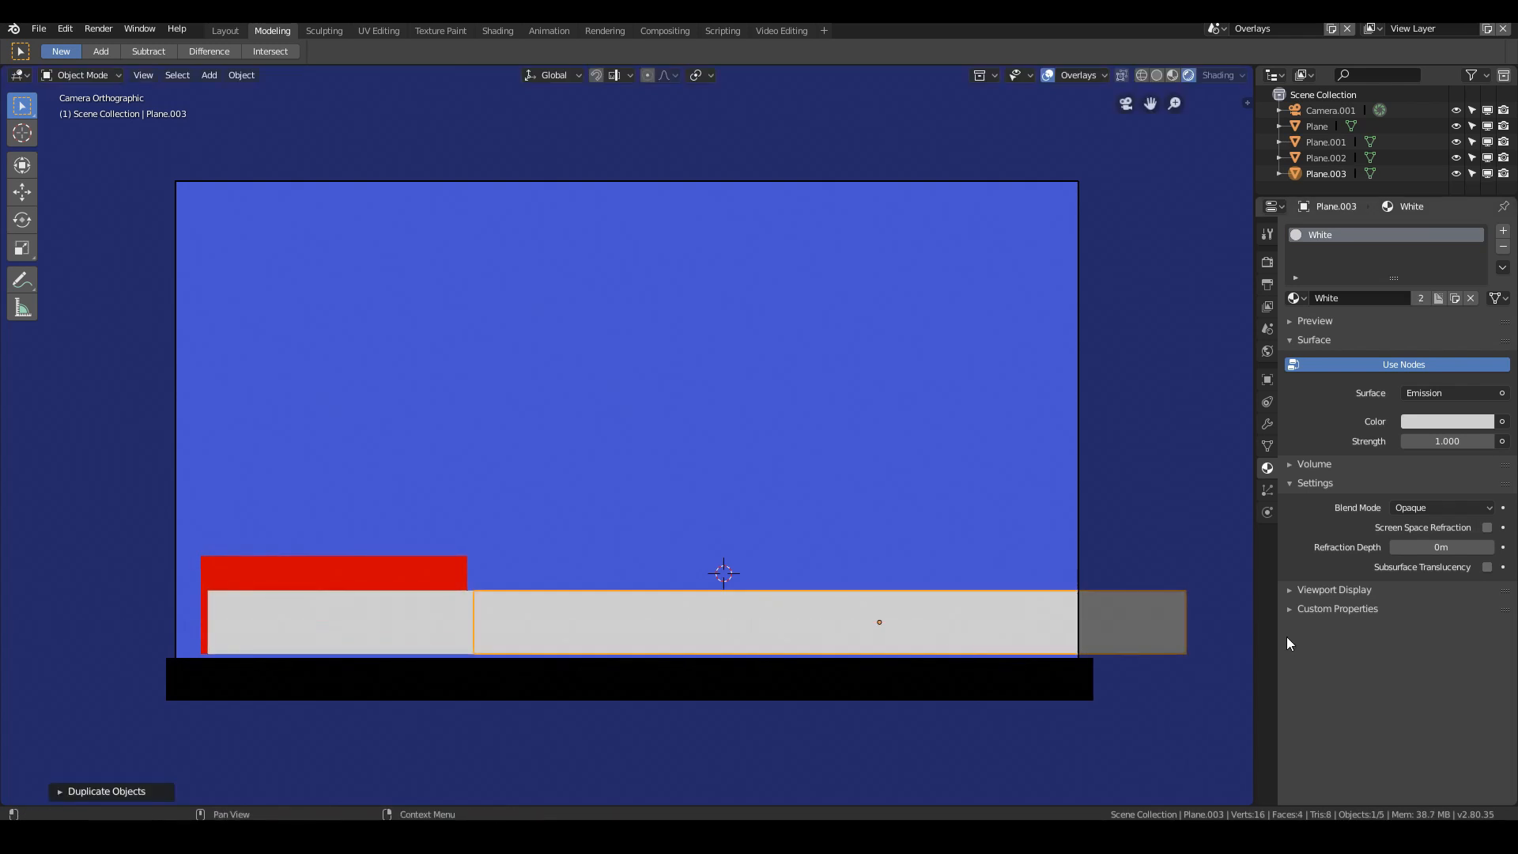
{"action": "key", "text": "s"}
{"action": "key", "text": "x"}
{"action": "left_click", "coordinate": [926, 631]}
{"action": "key", "text": "g"}
{"action": "key", "text": "x"}
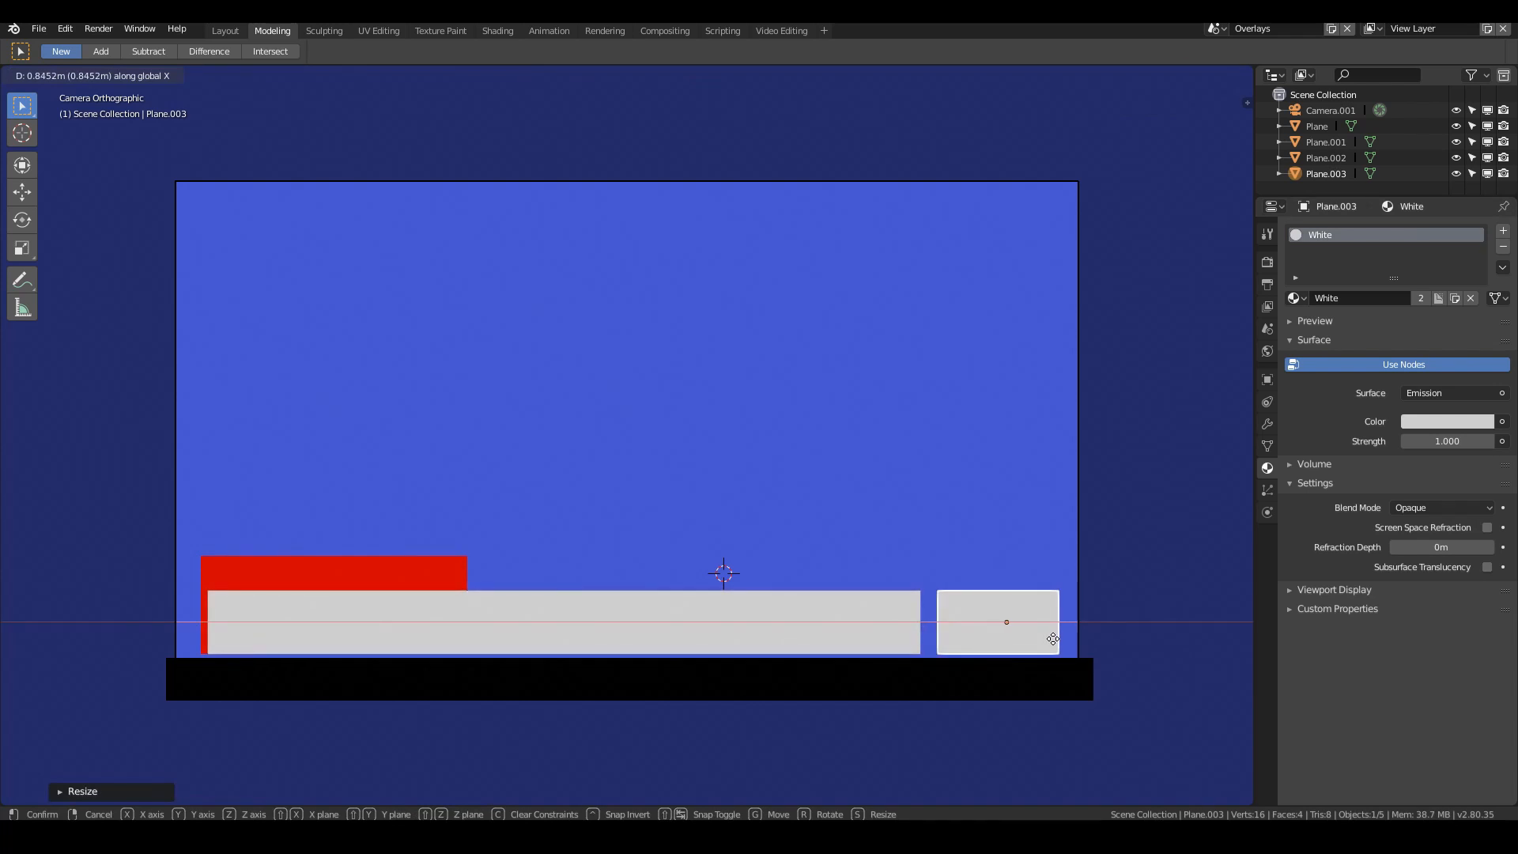
{"action": "left_click", "coordinate": [1053, 639]}
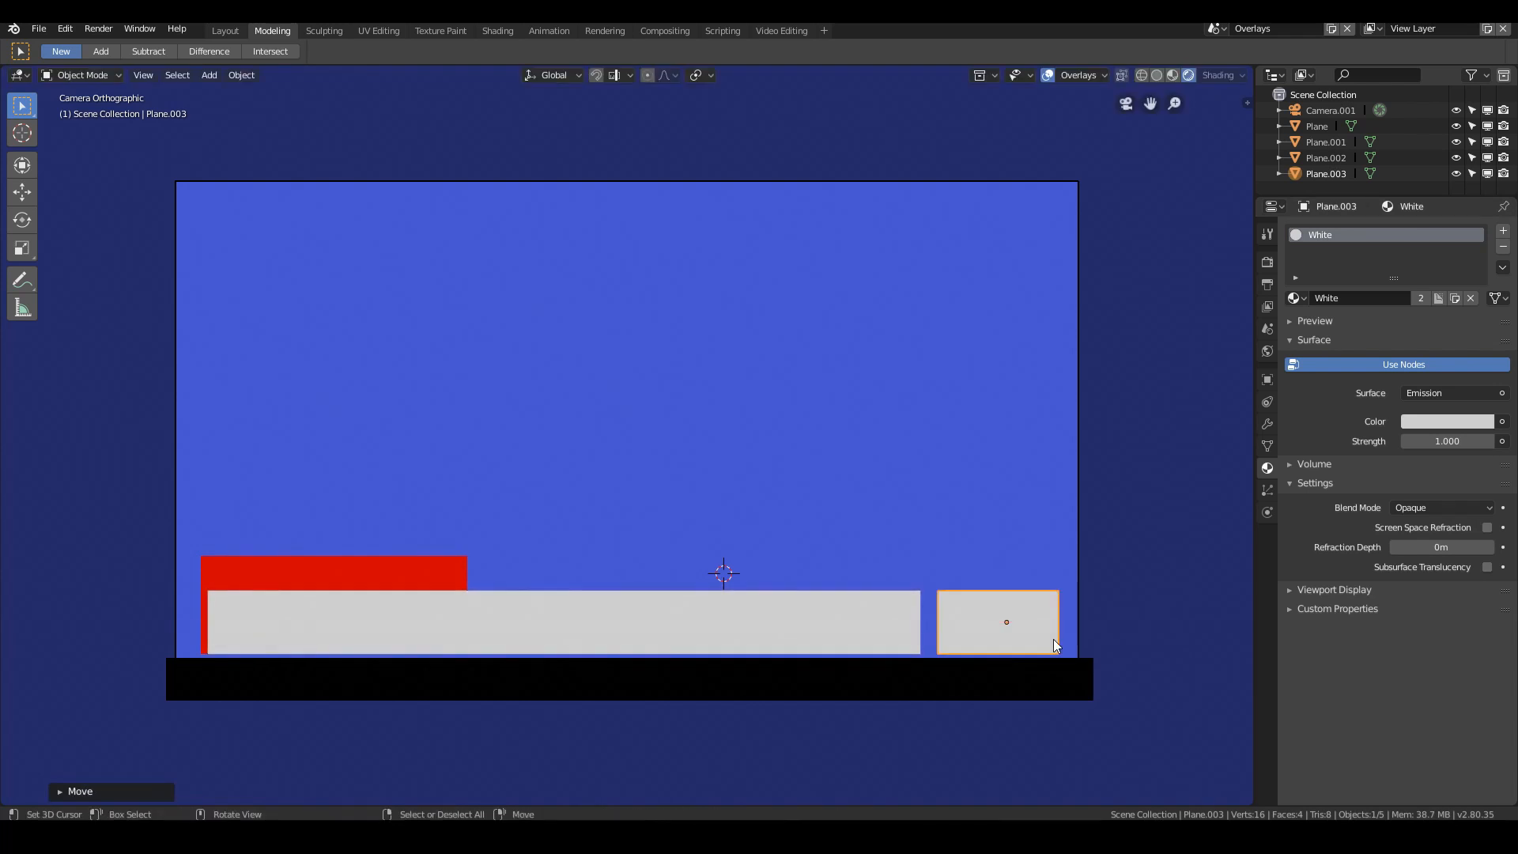
Step: Duplicate the black strip just above the original and flatten the copy along Z into a thin bar
{"action": "left_click", "coordinate": [1006, 695]}
{"action": "key", "text": "shift+d"}
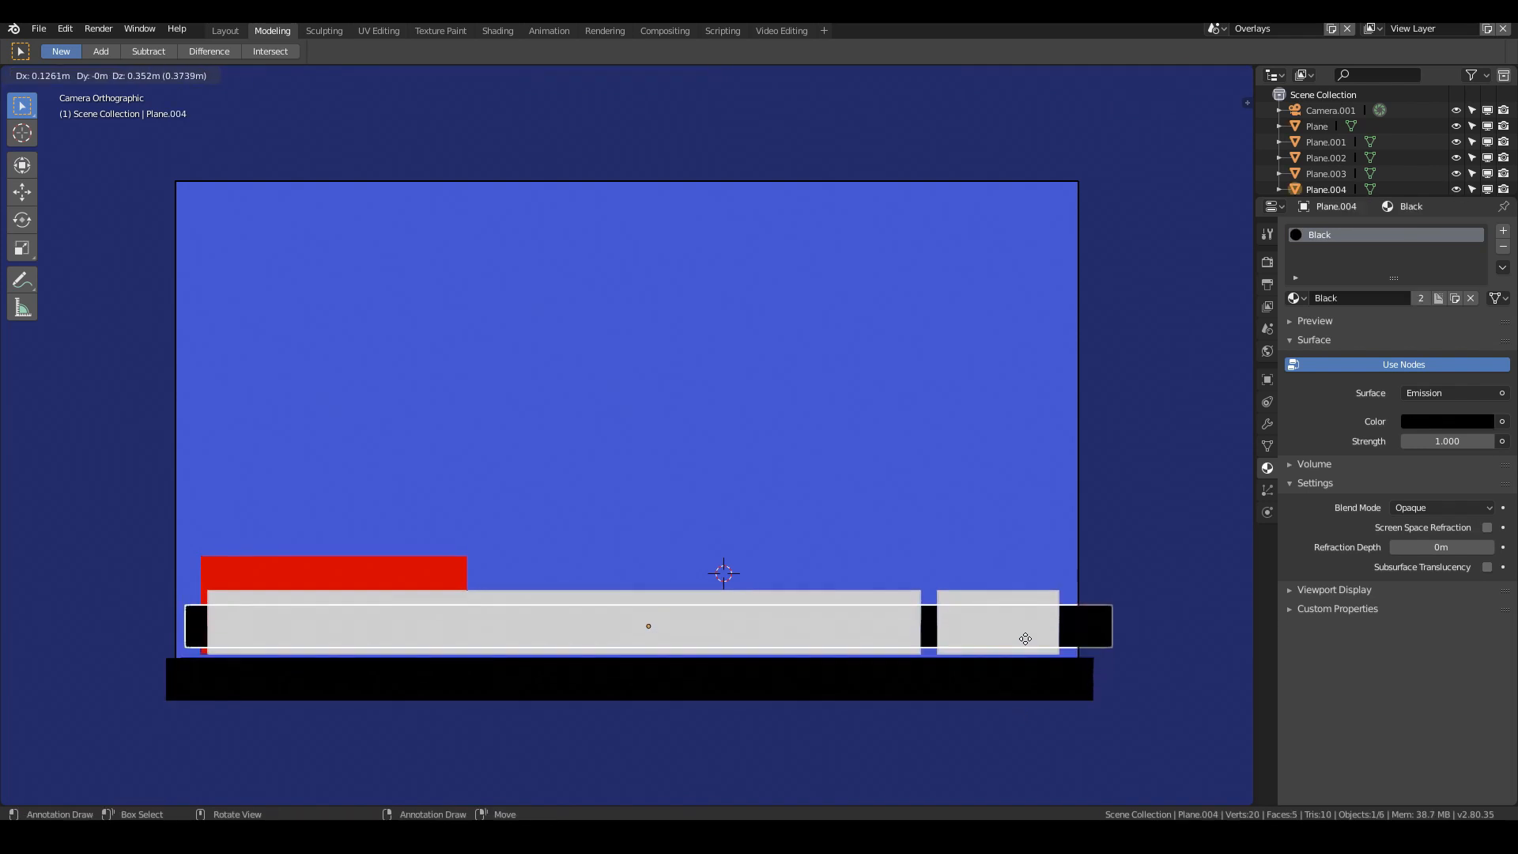
{"action": "left_click", "coordinate": [1114, 652]}
{"action": "key", "text": "s"}
{"action": "key", "text": "z"}
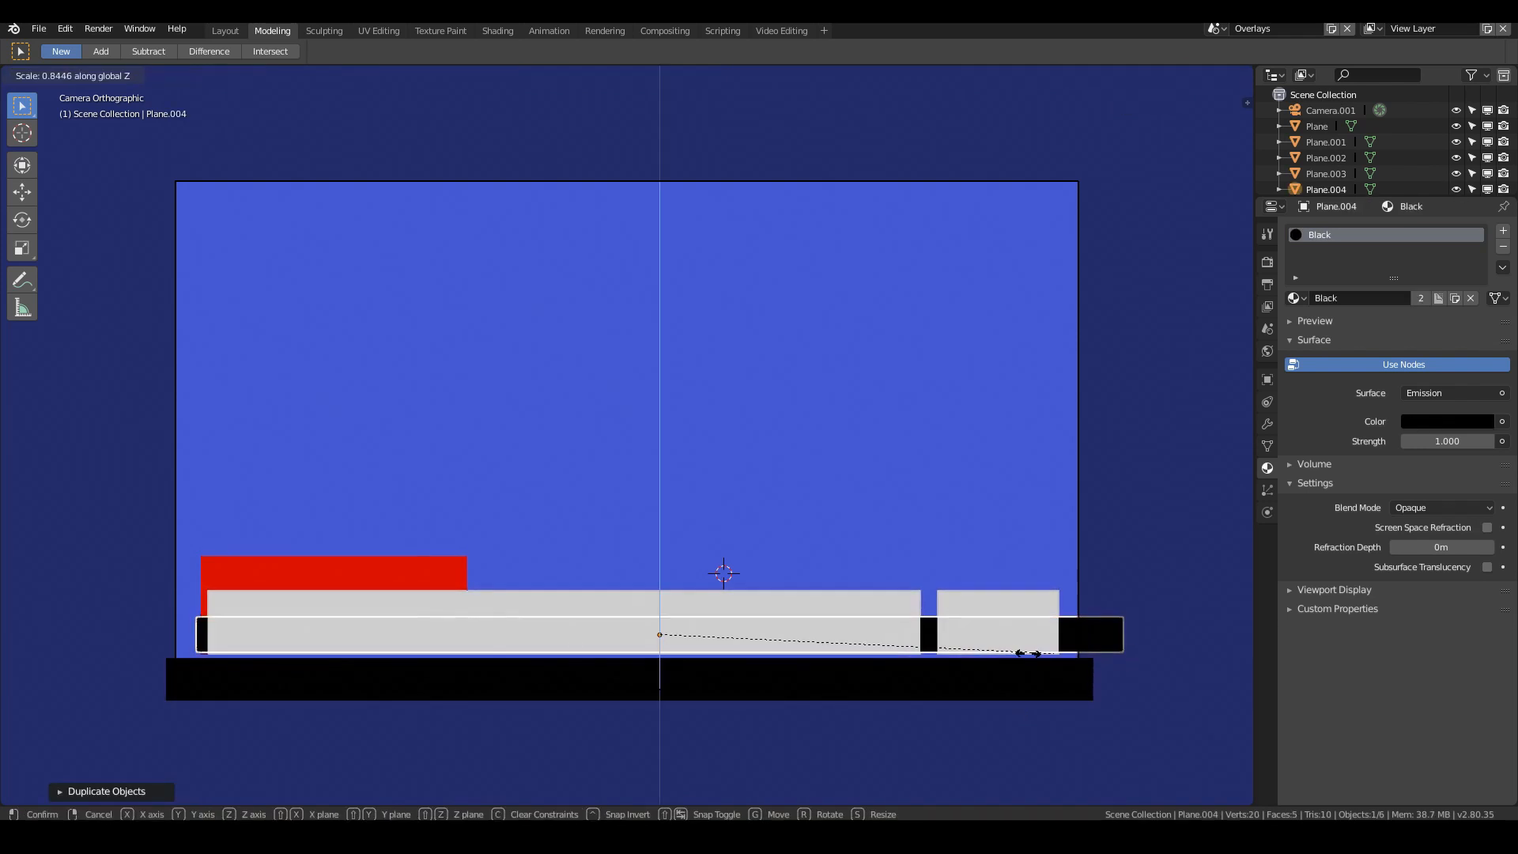
{"action": "left_click", "coordinate": [790, 650]}
Step: Shrink the thin black bar along X to about 0.89 m and move it to the small white box's lower edge
{"action": "key", "text": "s"}
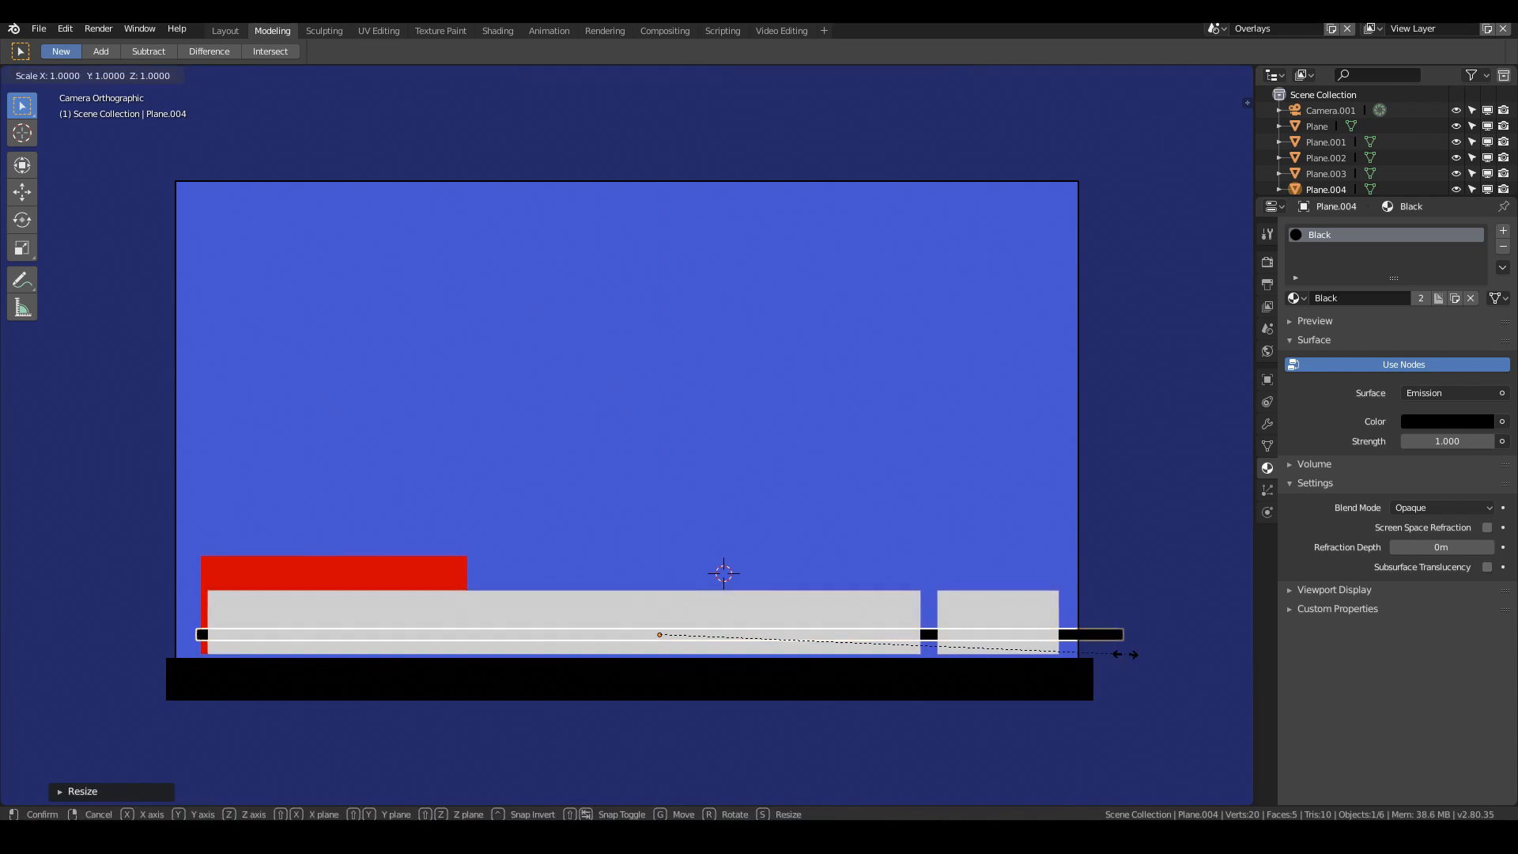
{"action": "key", "text": "x"}
{"action": "left_click", "coordinate": [731, 634]}
{"action": "key", "text": "g"}
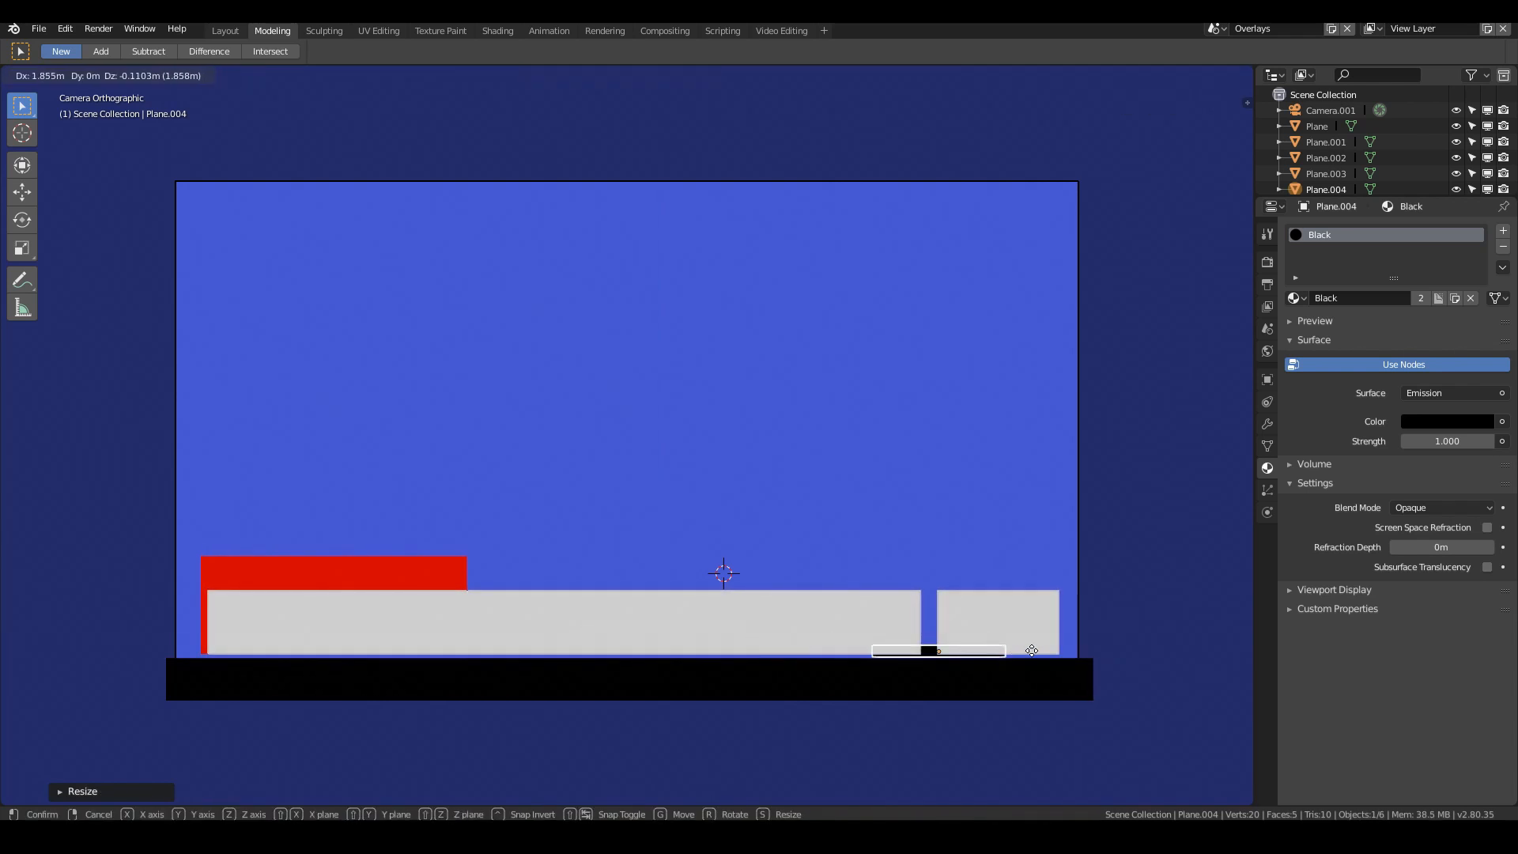
{"action": "left_click", "coordinate": [1061, 649]}
Step: Bring the thin black bar in front of the white box by moving it -0.01 m along Y
{"action": "key", "text": "KP_3"}
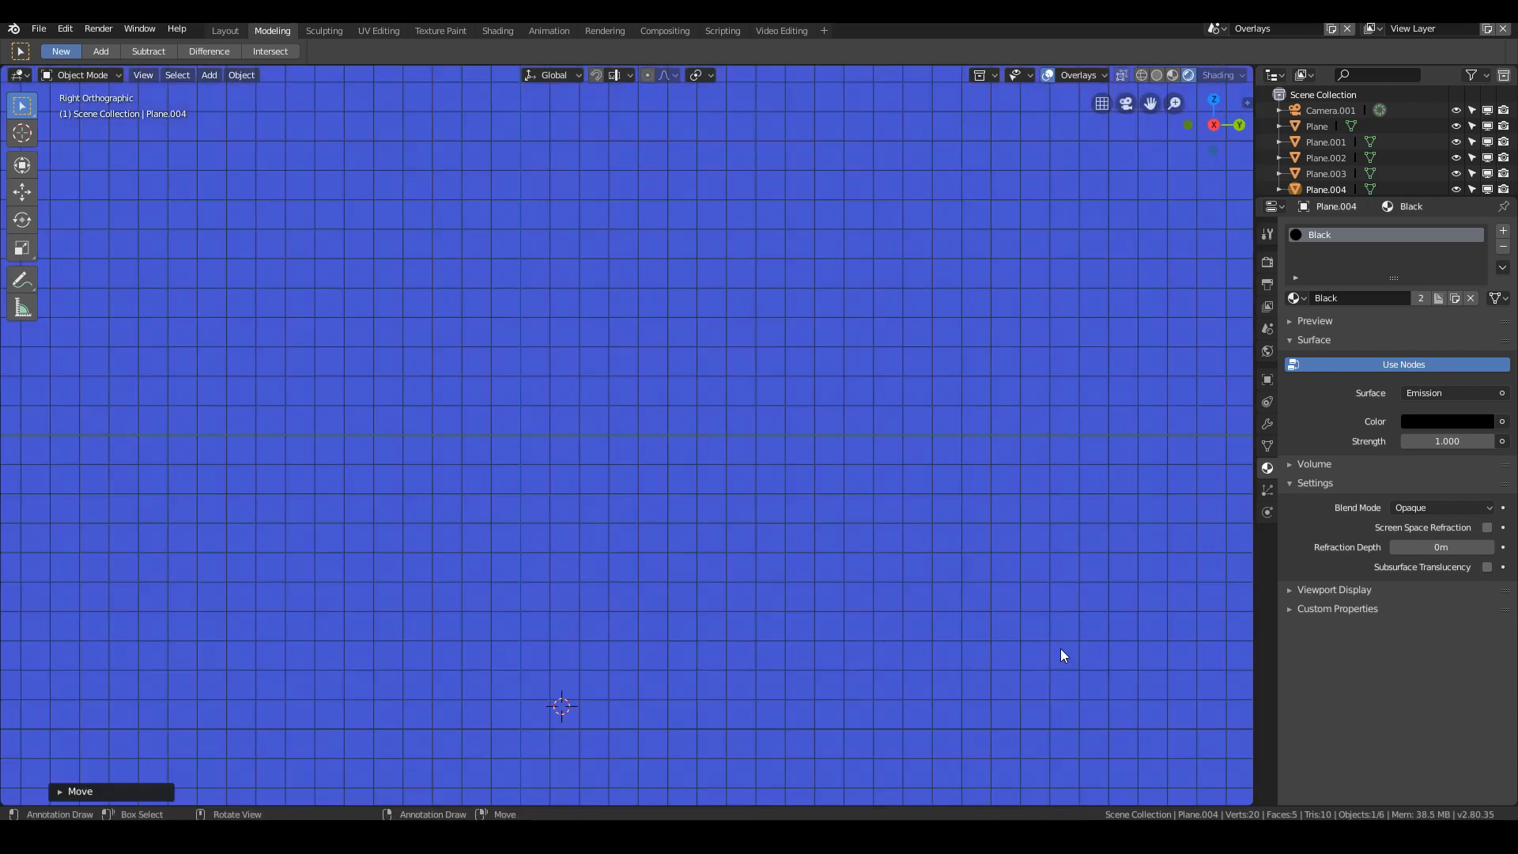
{"action": "scroll", "coordinate": [877, 666], "scroll_direction": "down", "scroll_amount": 5}
{"action": "middle_click_drag", "start_coordinate": [808, 673], "coordinate": [753, 700]}
{"action": "key", "text": "g"}
{"action": "key", "text": "x"}
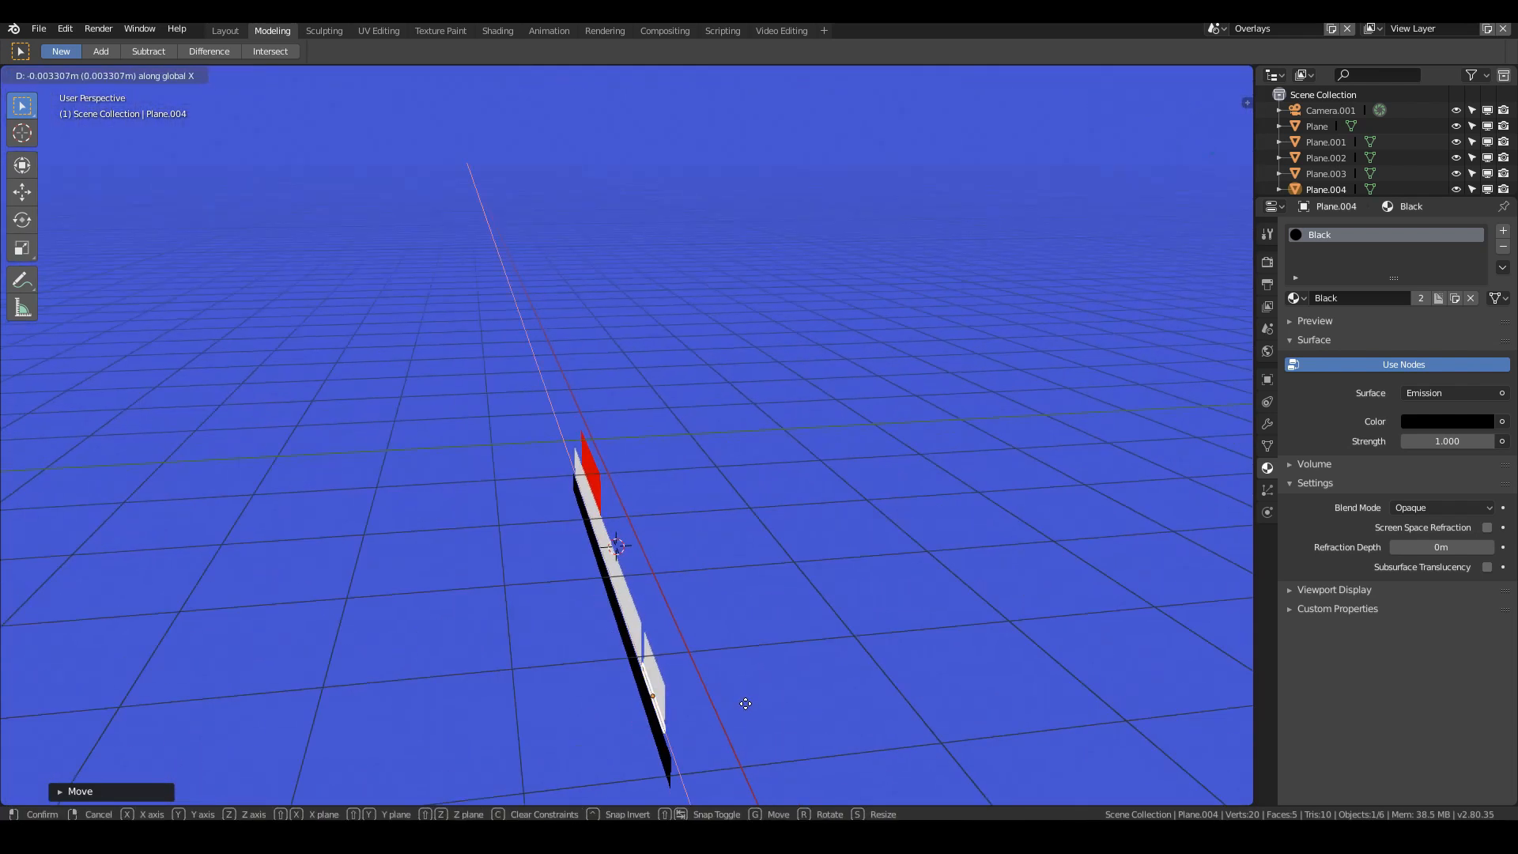
{"action": "right_click", "coordinate": [745, 704]}
{"action": "type", "text": "gy-.01"}
{"action": "key", "text": "Return"}
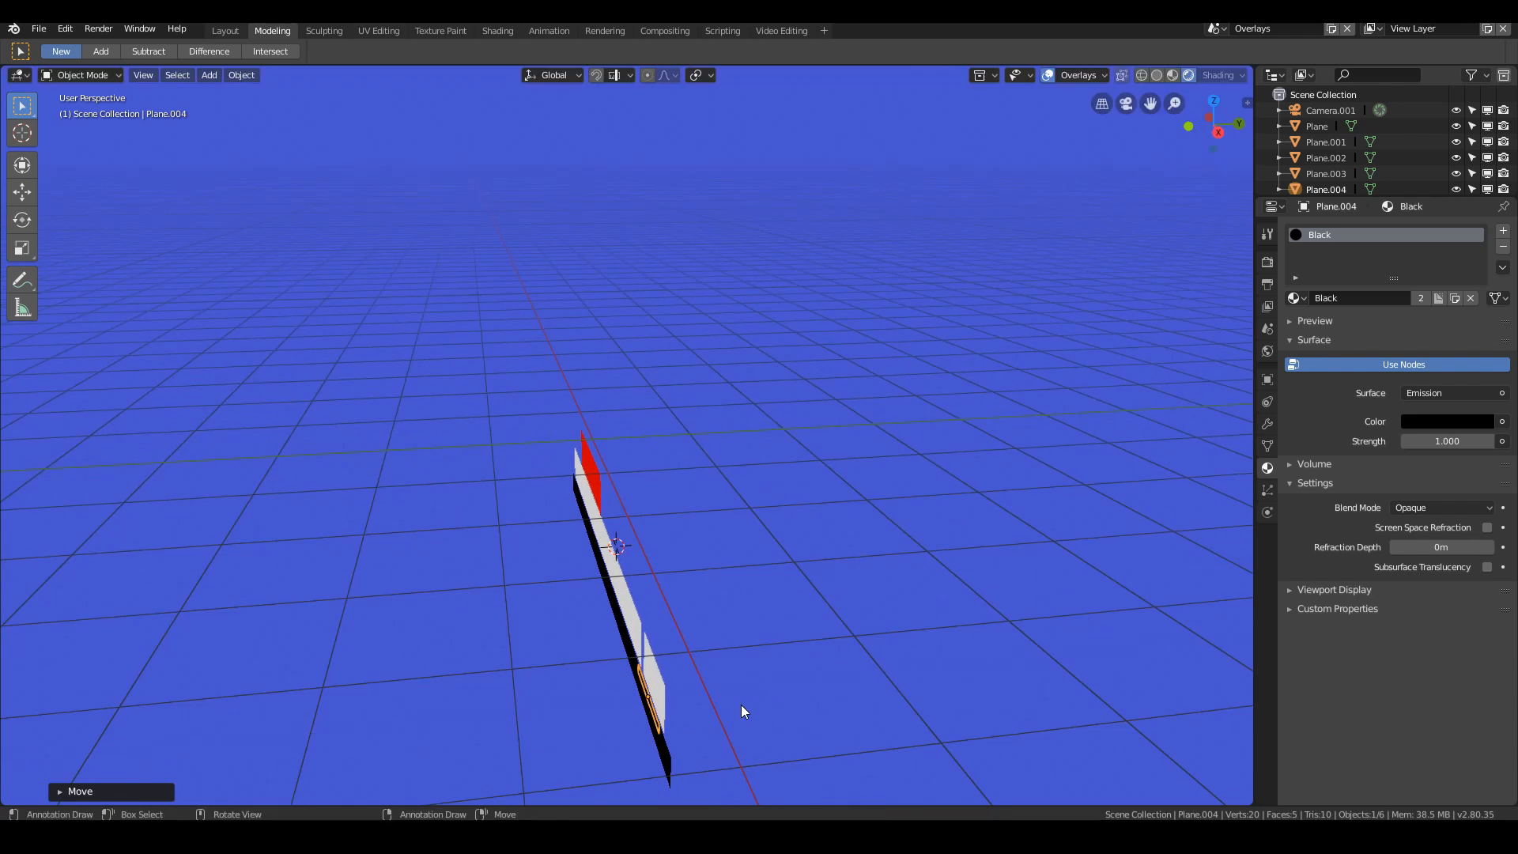
Step: In camera view, nudge the thin black bar until it sits centred across the small white box's lower edge
{"action": "key", "text": "KP_0"}
{"action": "scroll", "coordinate": [1226, 684], "scroll_direction": "up", "scroll_amount": 2}
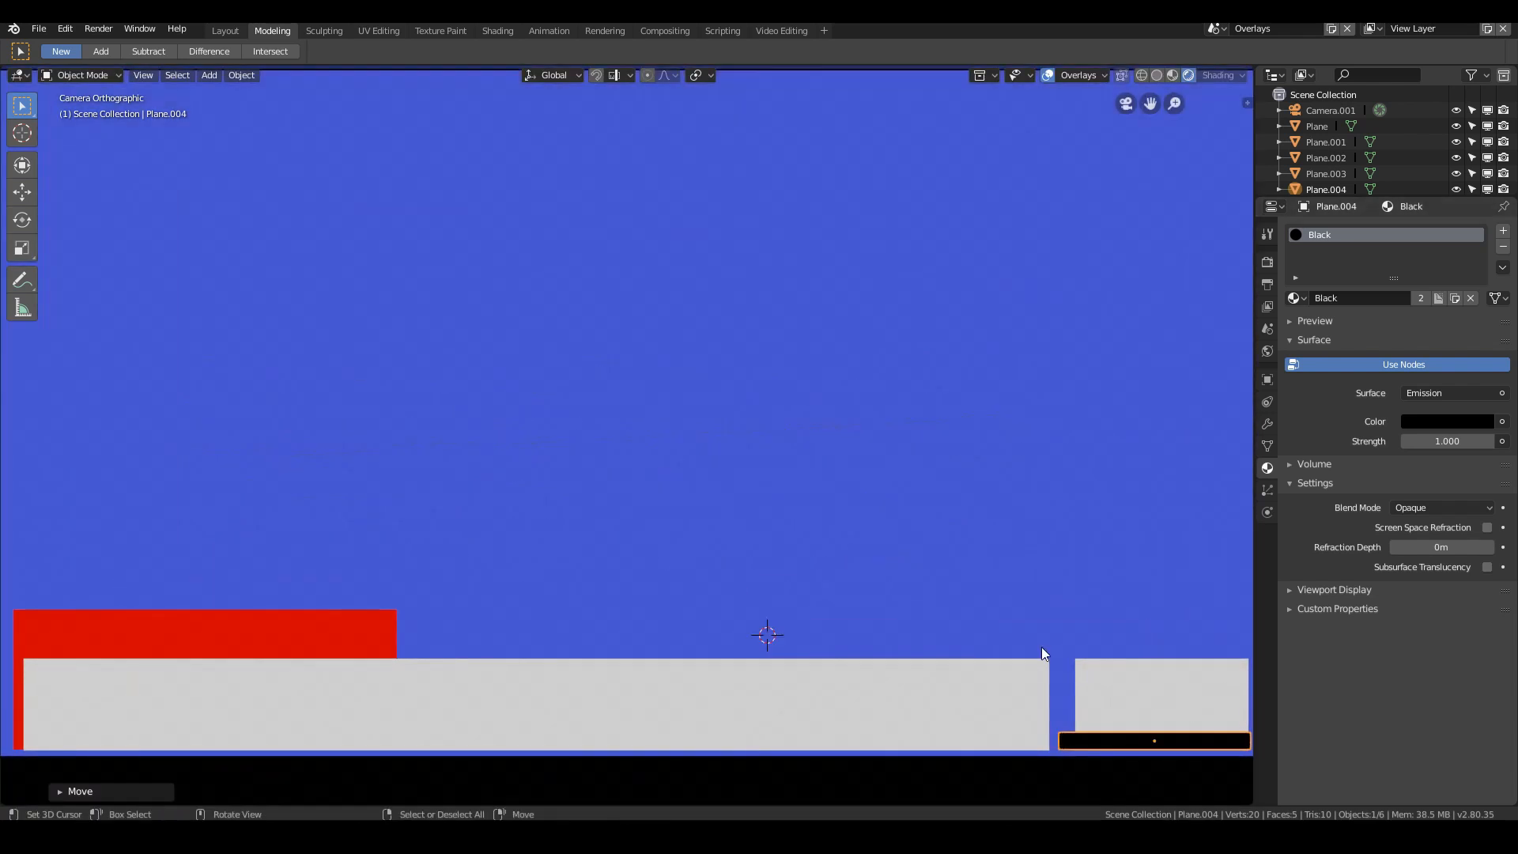
{"action": "middle_click_drag", "start_coordinate": [1004, 632], "coordinate": [639, 540], "text": "shift"}
{"action": "scroll", "coordinate": [893, 655], "scroll_direction": "up", "scroll_amount": 2}
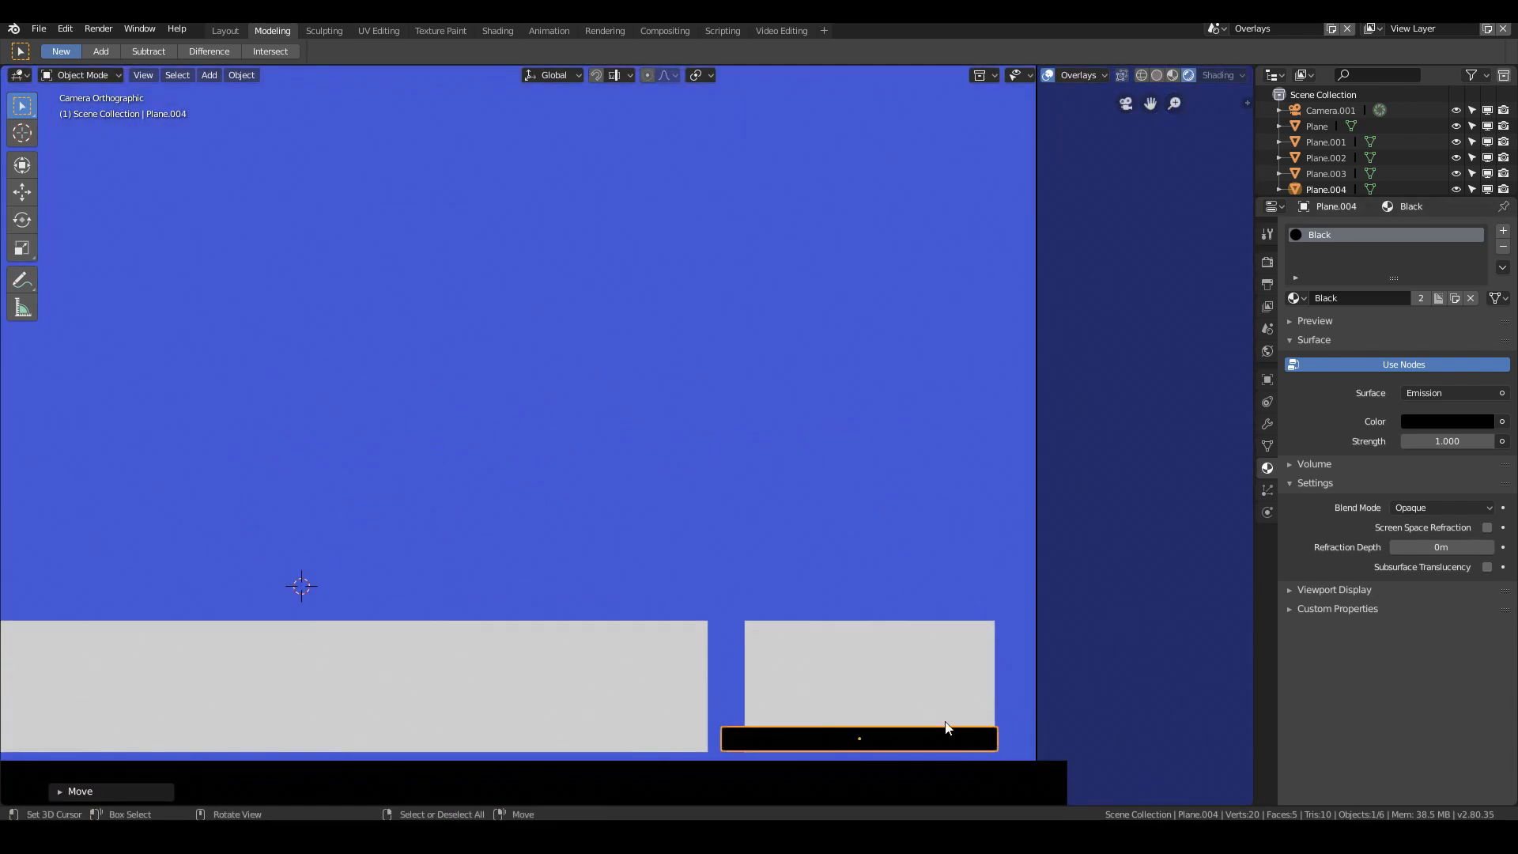
{"action": "key", "text": "g"}
{"action": "left_click", "coordinate": [960, 743]}
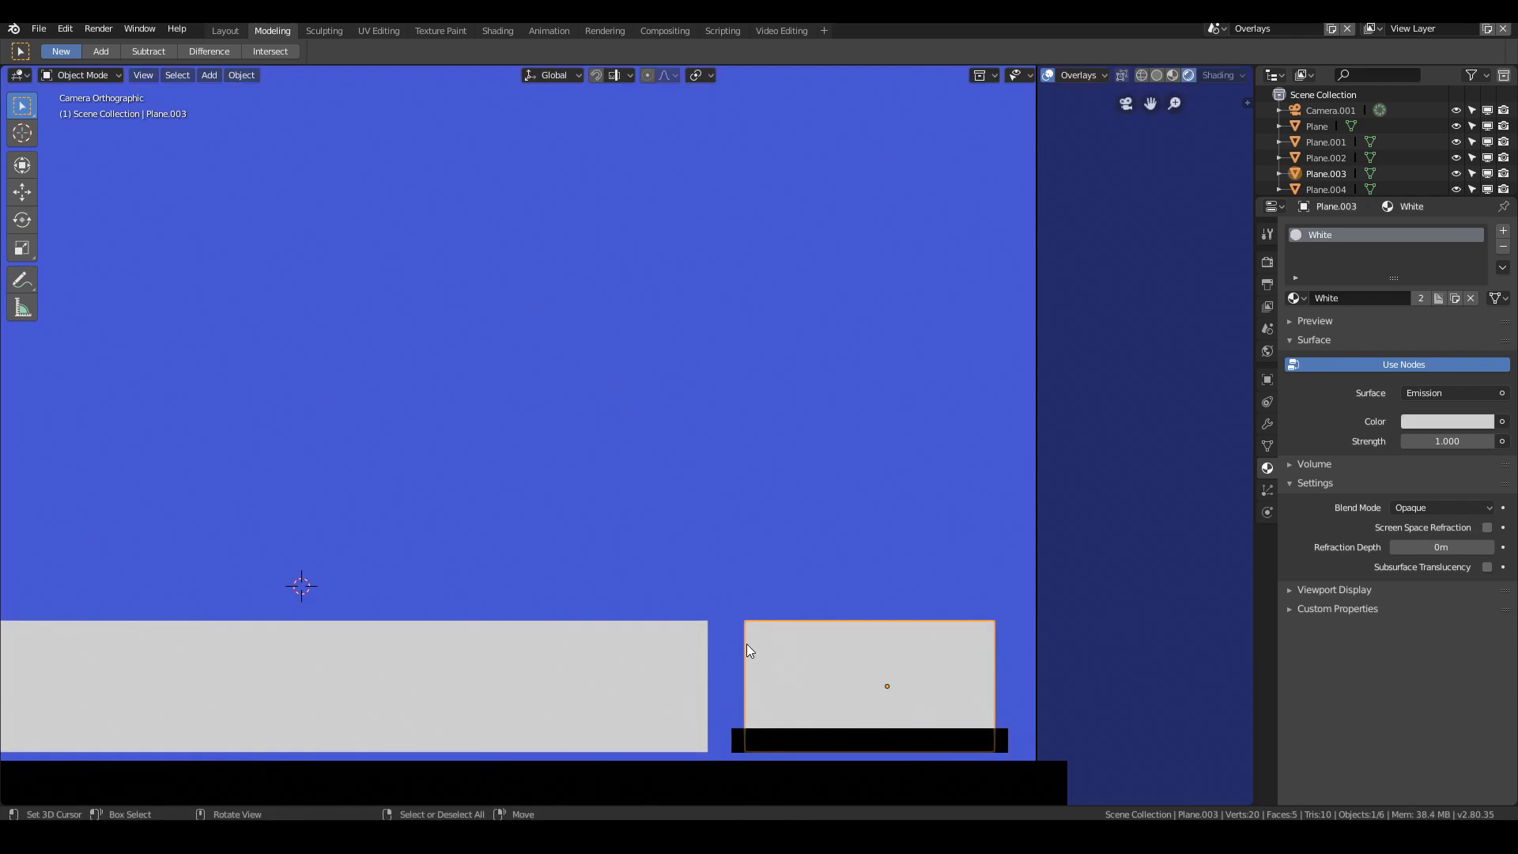
Step: Display global vertex coordinates for the small white box and copy the X value of its upper-left corner
{"action": "key", "text": "Tab"}
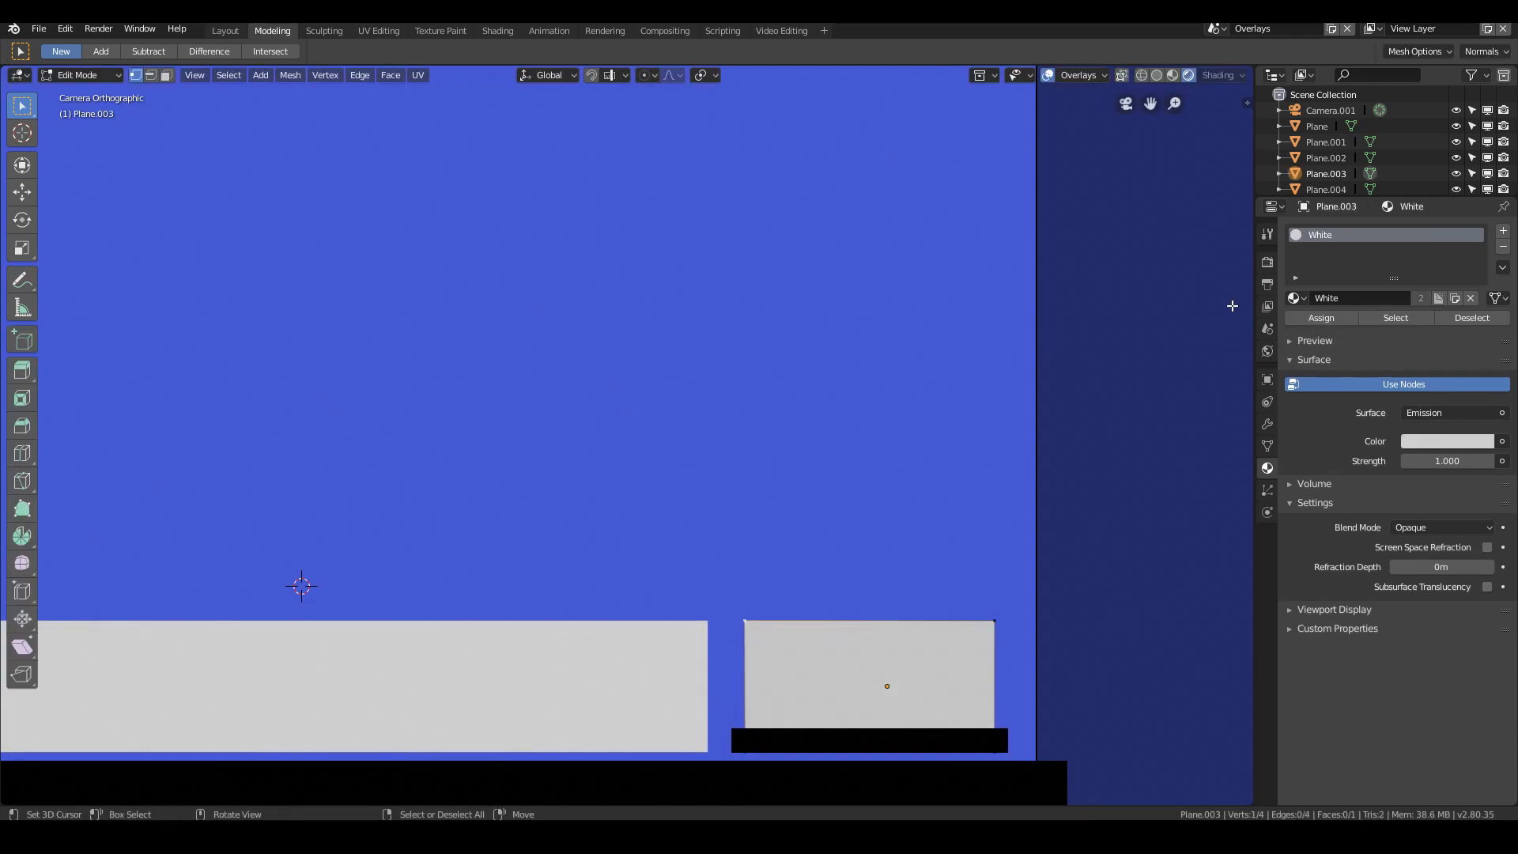
{"action": "left_click", "coordinate": [1247, 102]}
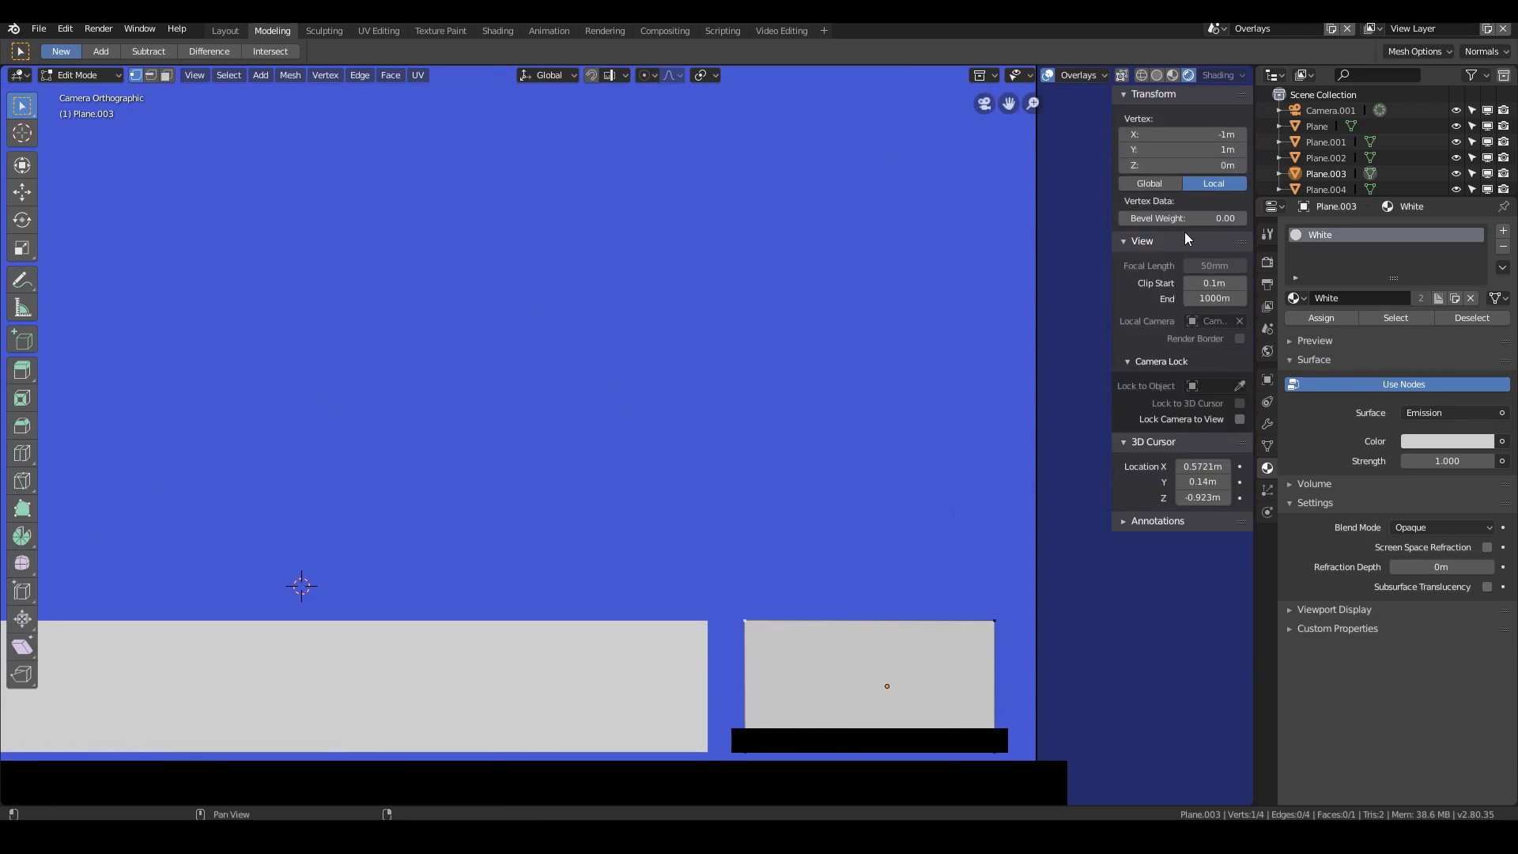
{"action": "left_click", "coordinate": [1164, 183]}
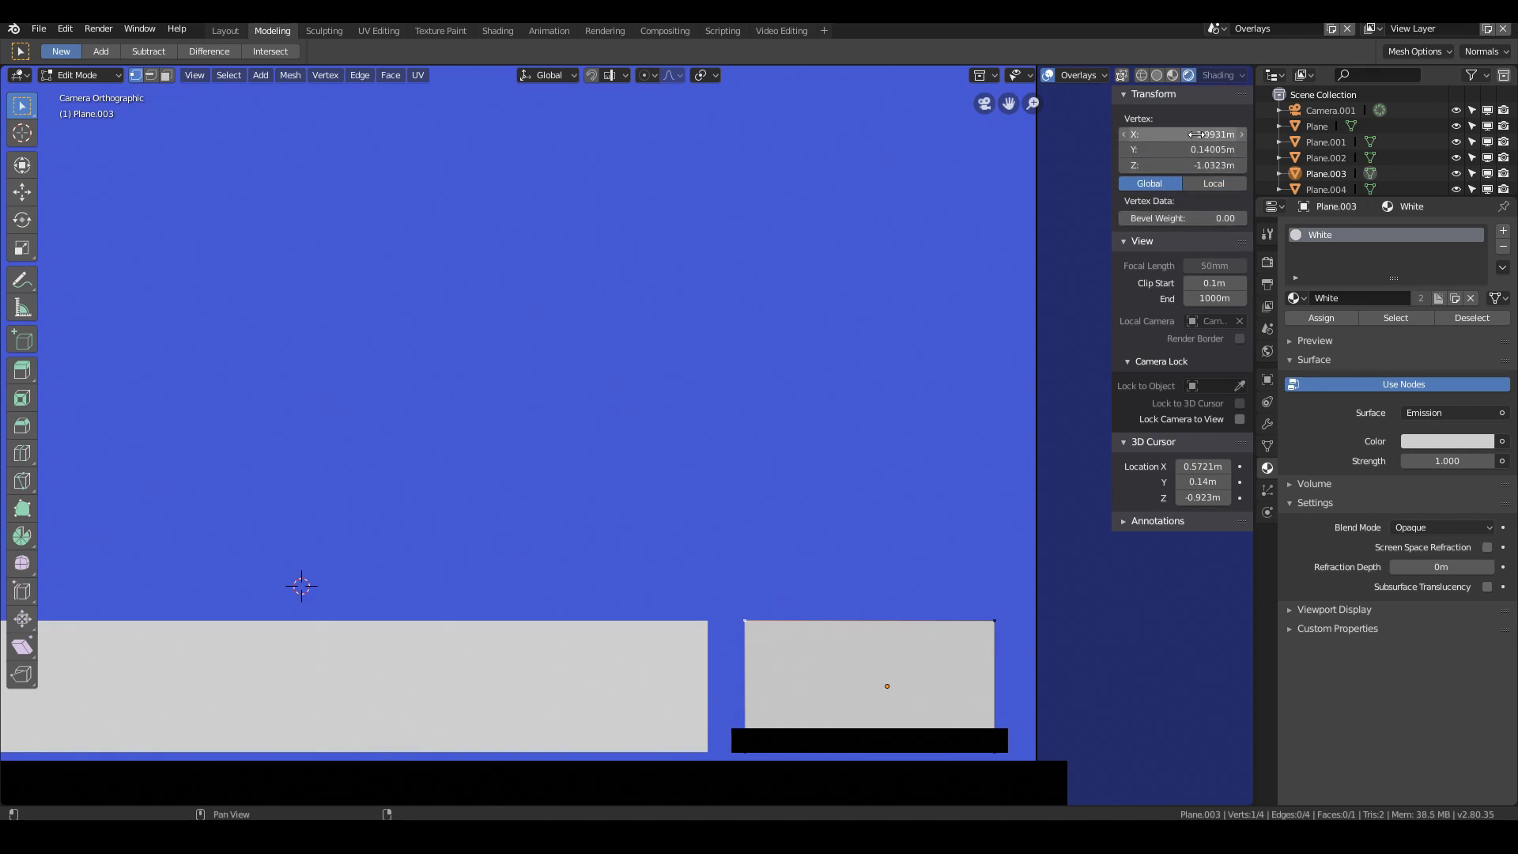
{"action": "key", "text": "Tab"}
Step: Set the X coordinate of the thin black bar's two left-end vertices to 1.9931 m
{"action": "left_click", "coordinate": [789, 744]}
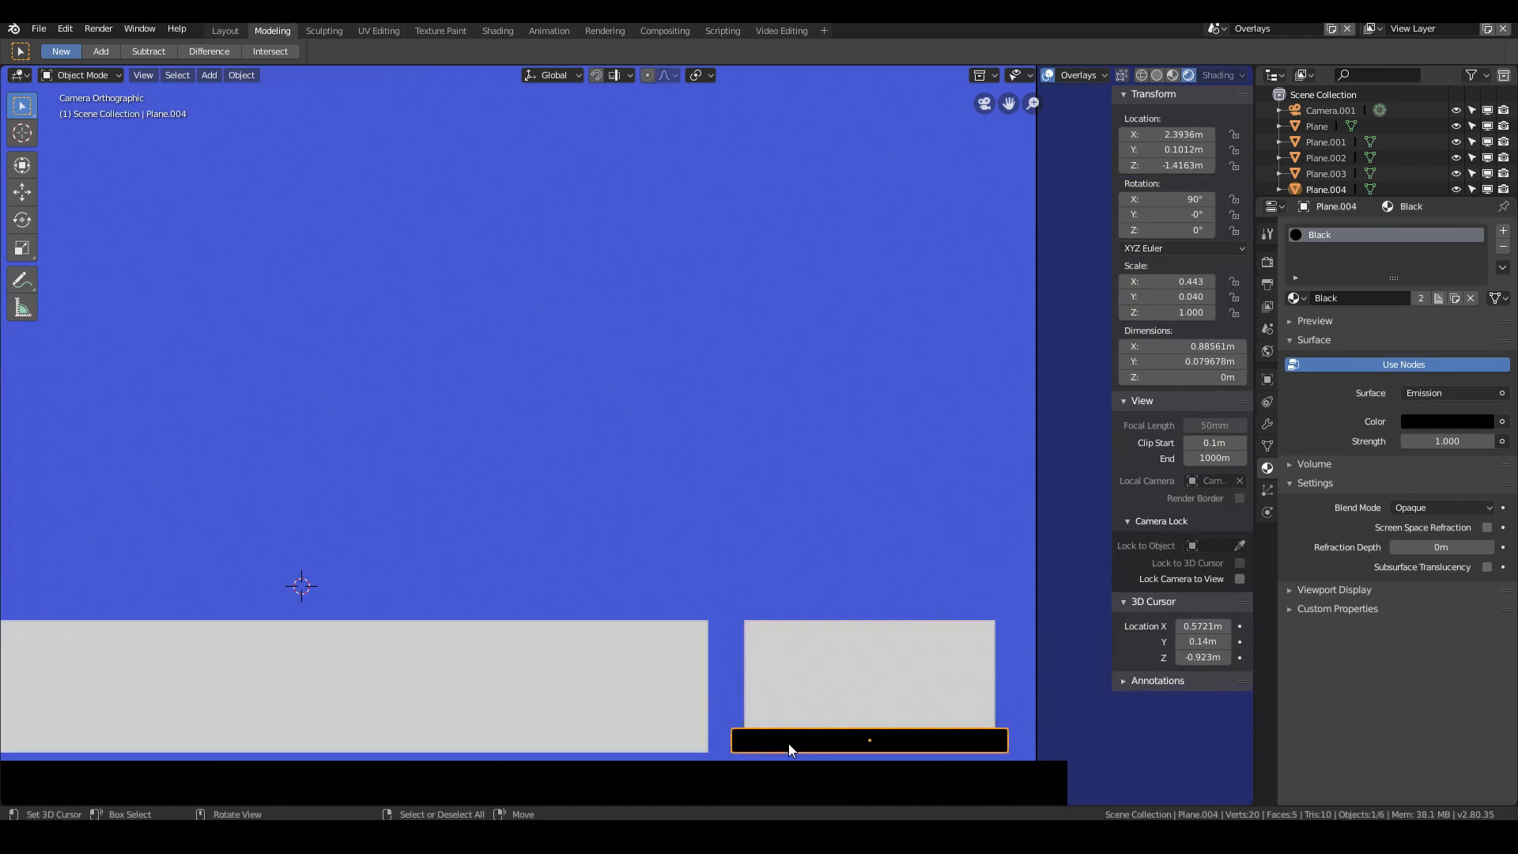
{"action": "key", "text": "Tab"}
{"action": "left_click", "coordinate": [734, 728]}
{"action": "left_click", "coordinate": [750, 752], "text": "shift"}
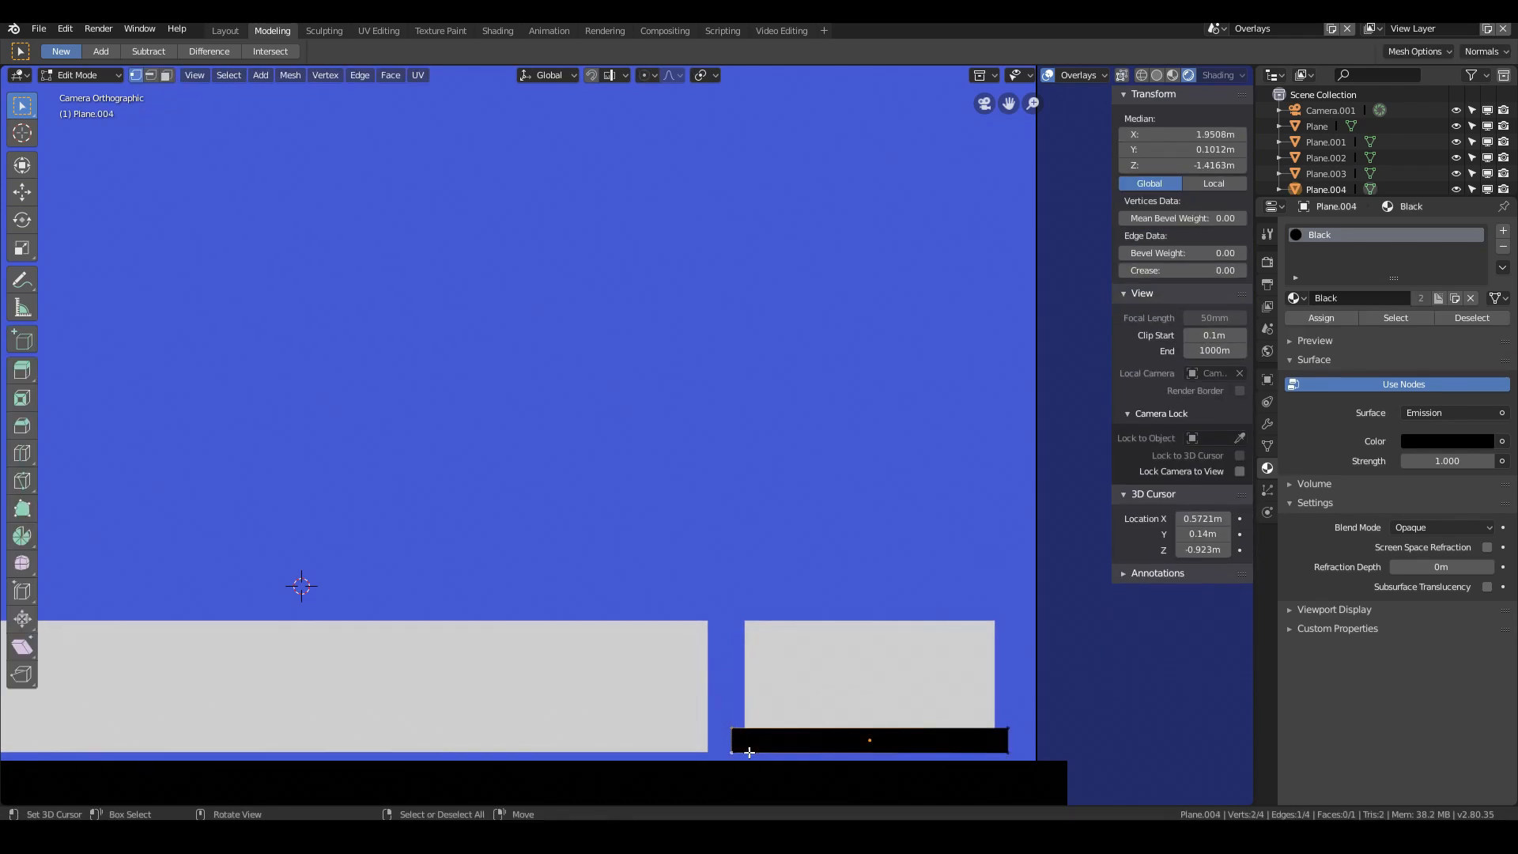
{"action": "key", "text": "ctrl+v"}
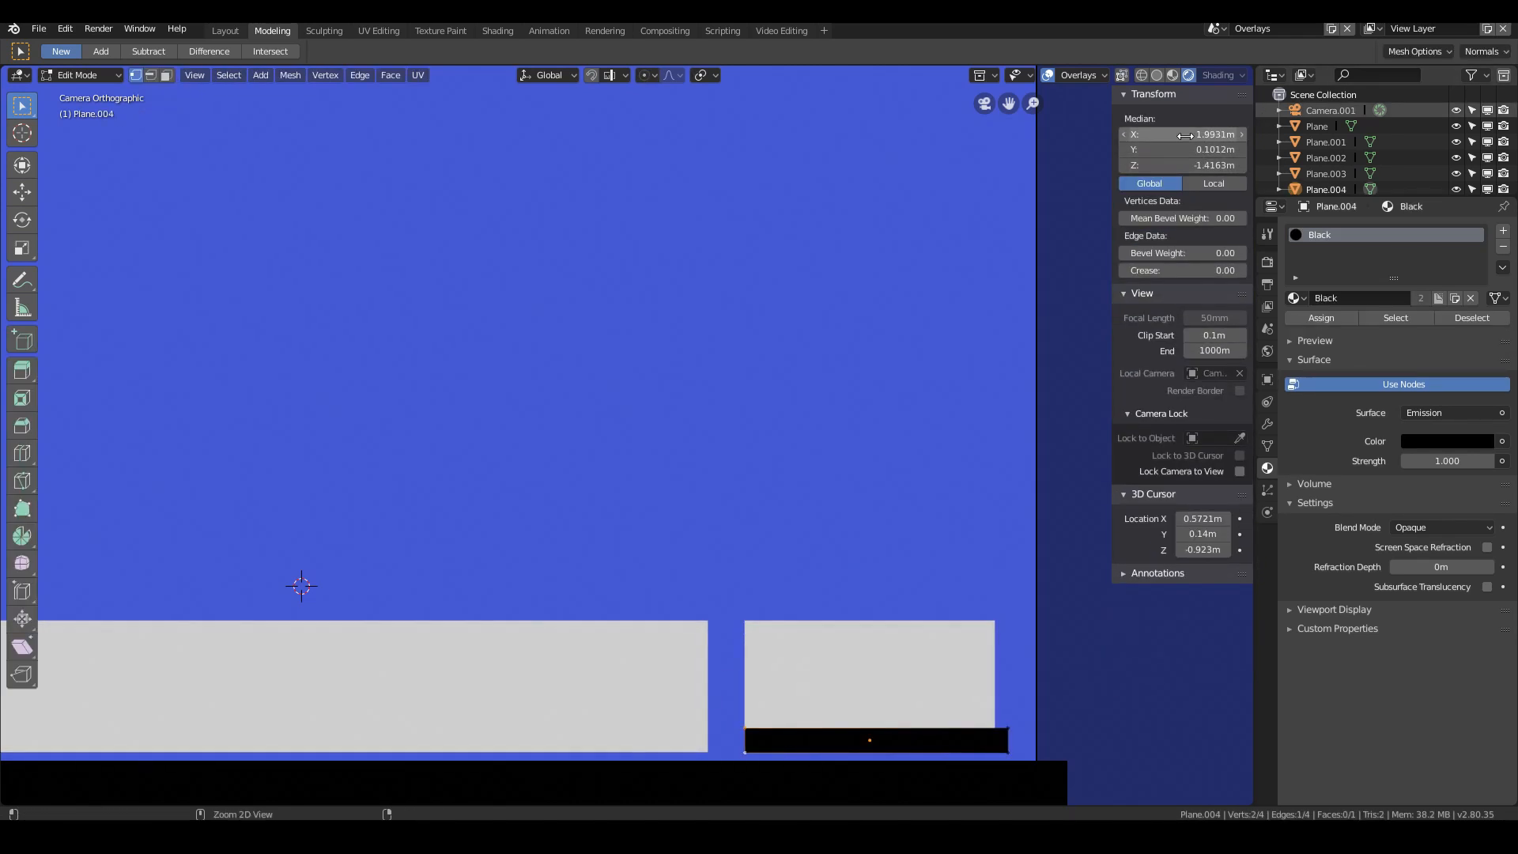
{"action": "key", "text": "Tab"}
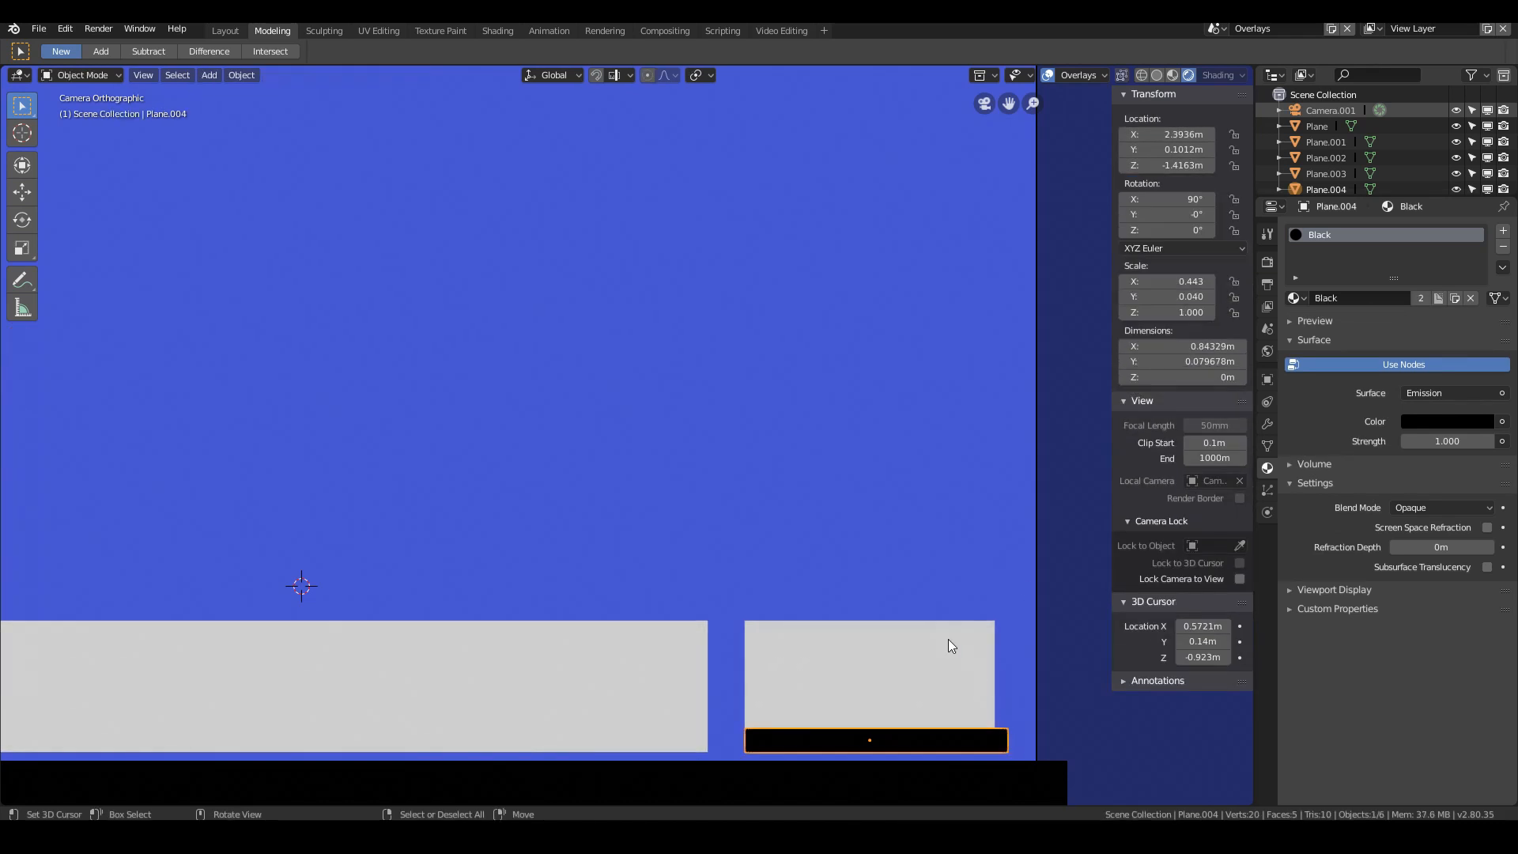
Step: Copy the global X of the small white box's upper-right corner, 2.7935 m, onto the black bar's two right-end vertices
{"action": "left_click", "coordinate": [947, 639]}
{"action": "key", "text": "Tab"}
{"action": "left_click", "coordinate": [994, 645]}
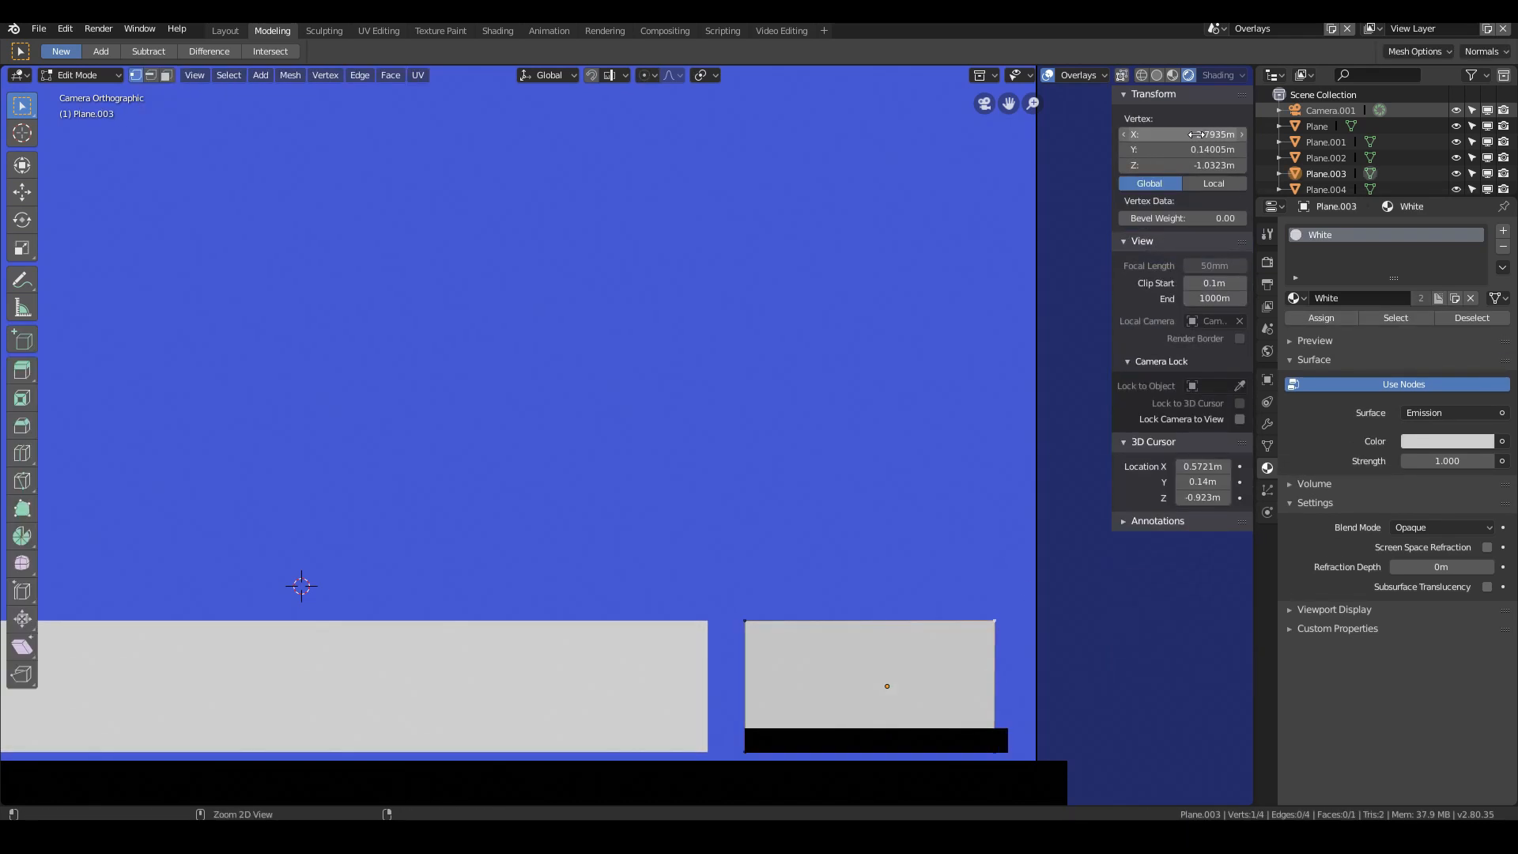
{"action": "key", "text": "Tab"}
{"action": "left_click", "coordinate": [1000, 747]}
{"action": "key", "text": "Tab"}
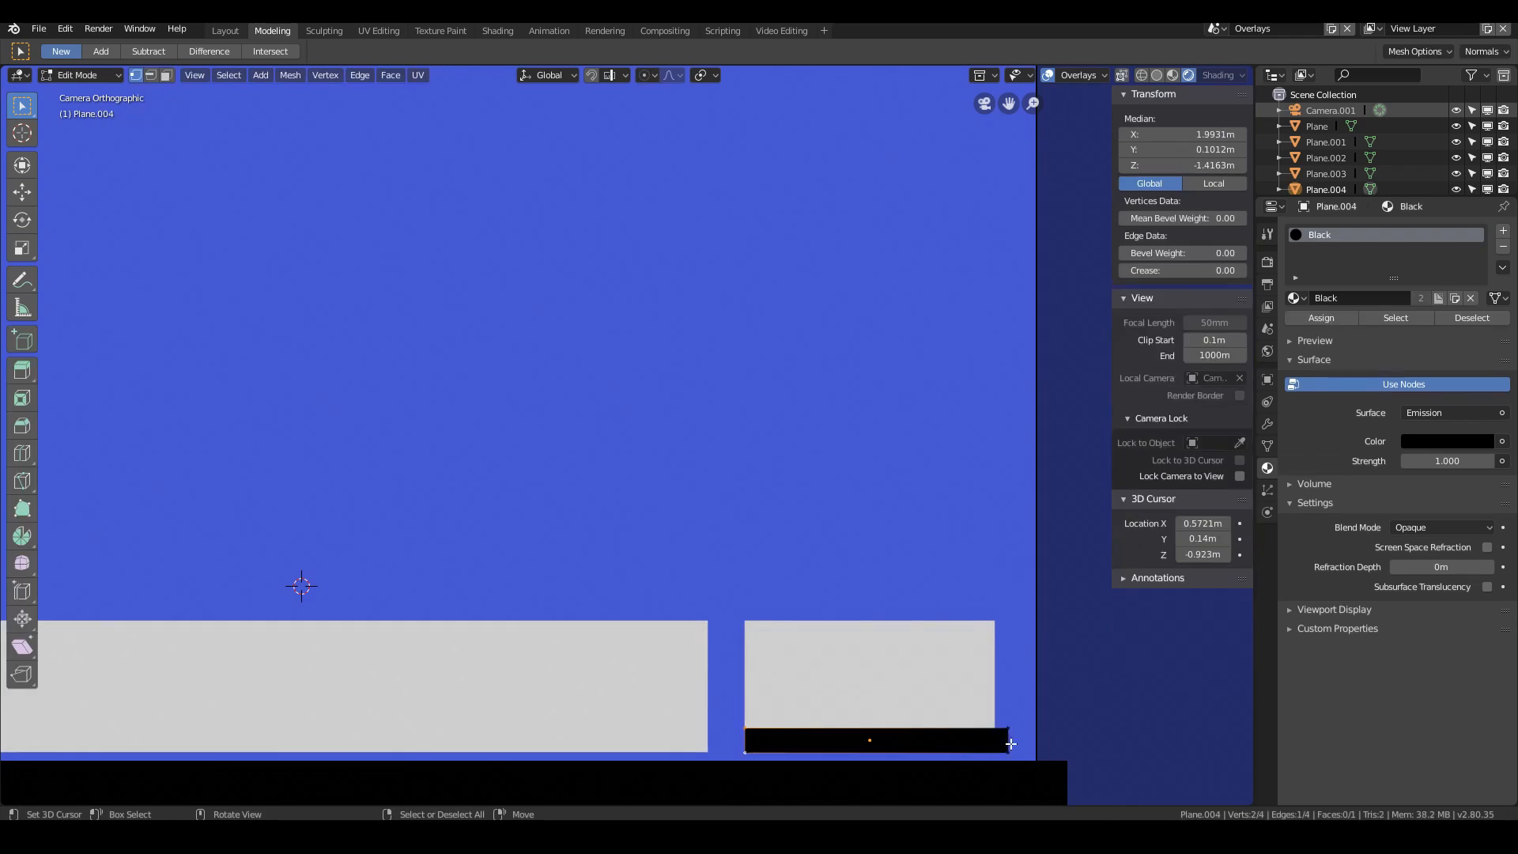
{"action": "left_click", "coordinate": [1011, 755]}
{"action": "left_click", "coordinate": [1008, 728], "text": "shift"}
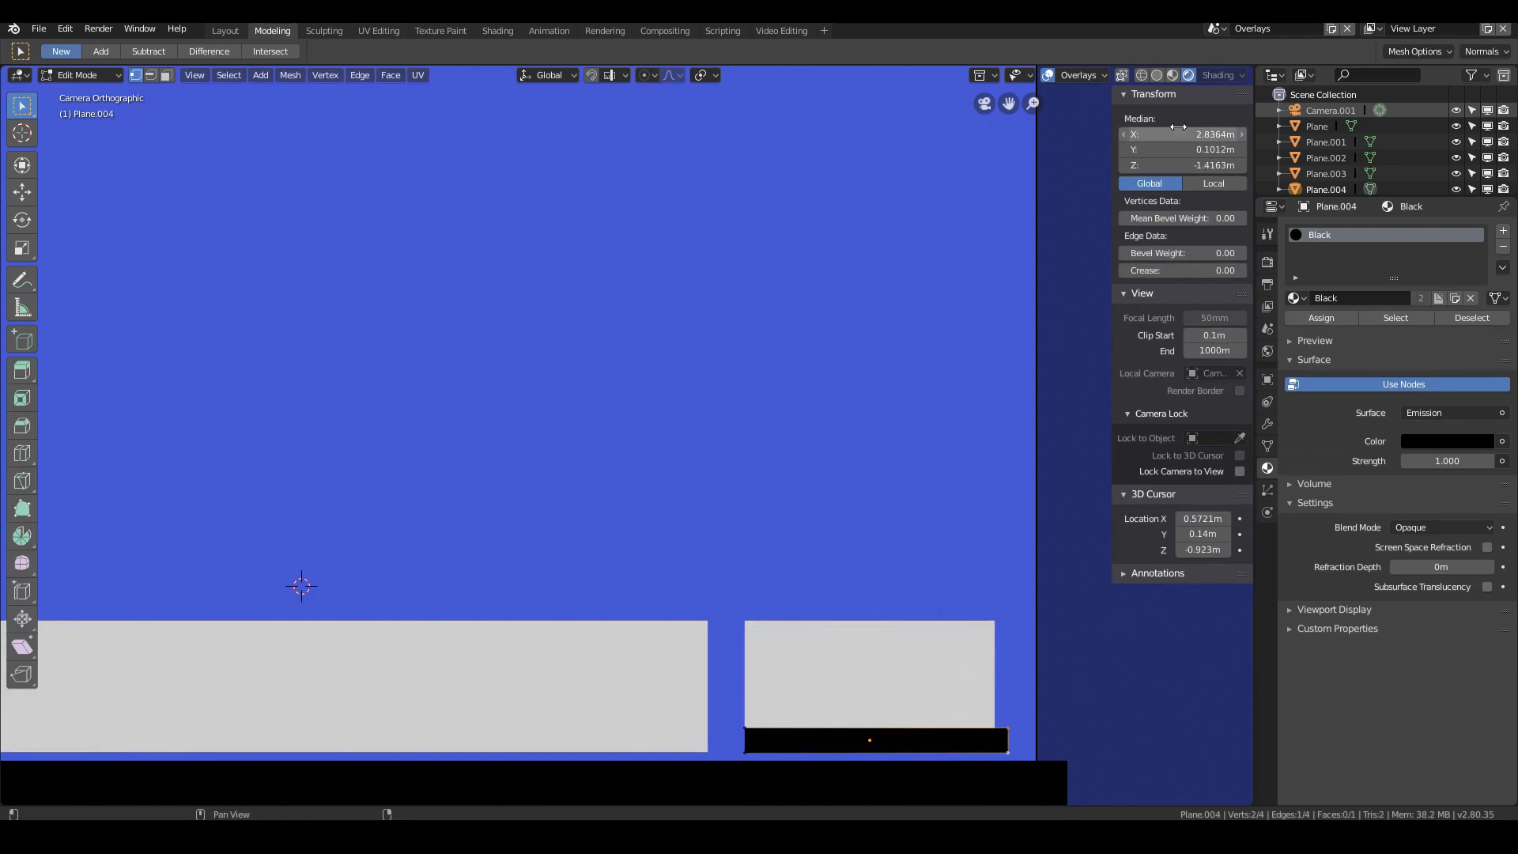
{"action": "key", "text": "ctrl+v"}
{"action": "key", "text": "Tab"}
{"action": "scroll", "coordinate": [915, 672], "scroll_direction": "down", "scroll_amount": 2}
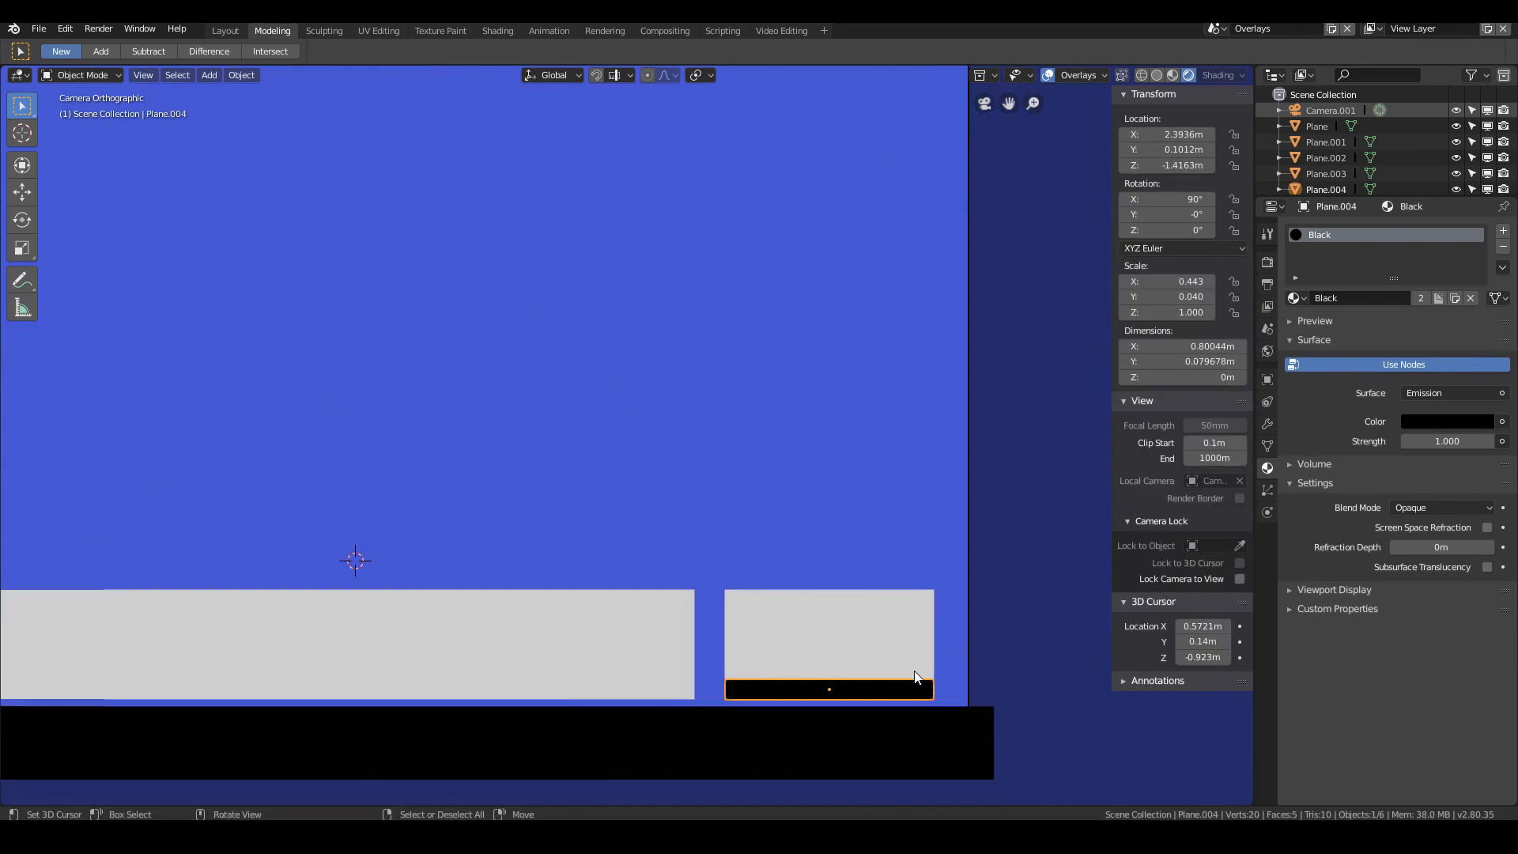
{"action": "scroll", "coordinate": [793, 685], "scroll_direction": "down", "scroll_amount": 1}
{"action": "middle_click_drag", "start_coordinate": [478, 618], "coordinate": [745, 639], "text": "shift"}
{"action": "scroll", "coordinate": [740, 639], "scroll_direction": "down", "scroll_amount": 1}
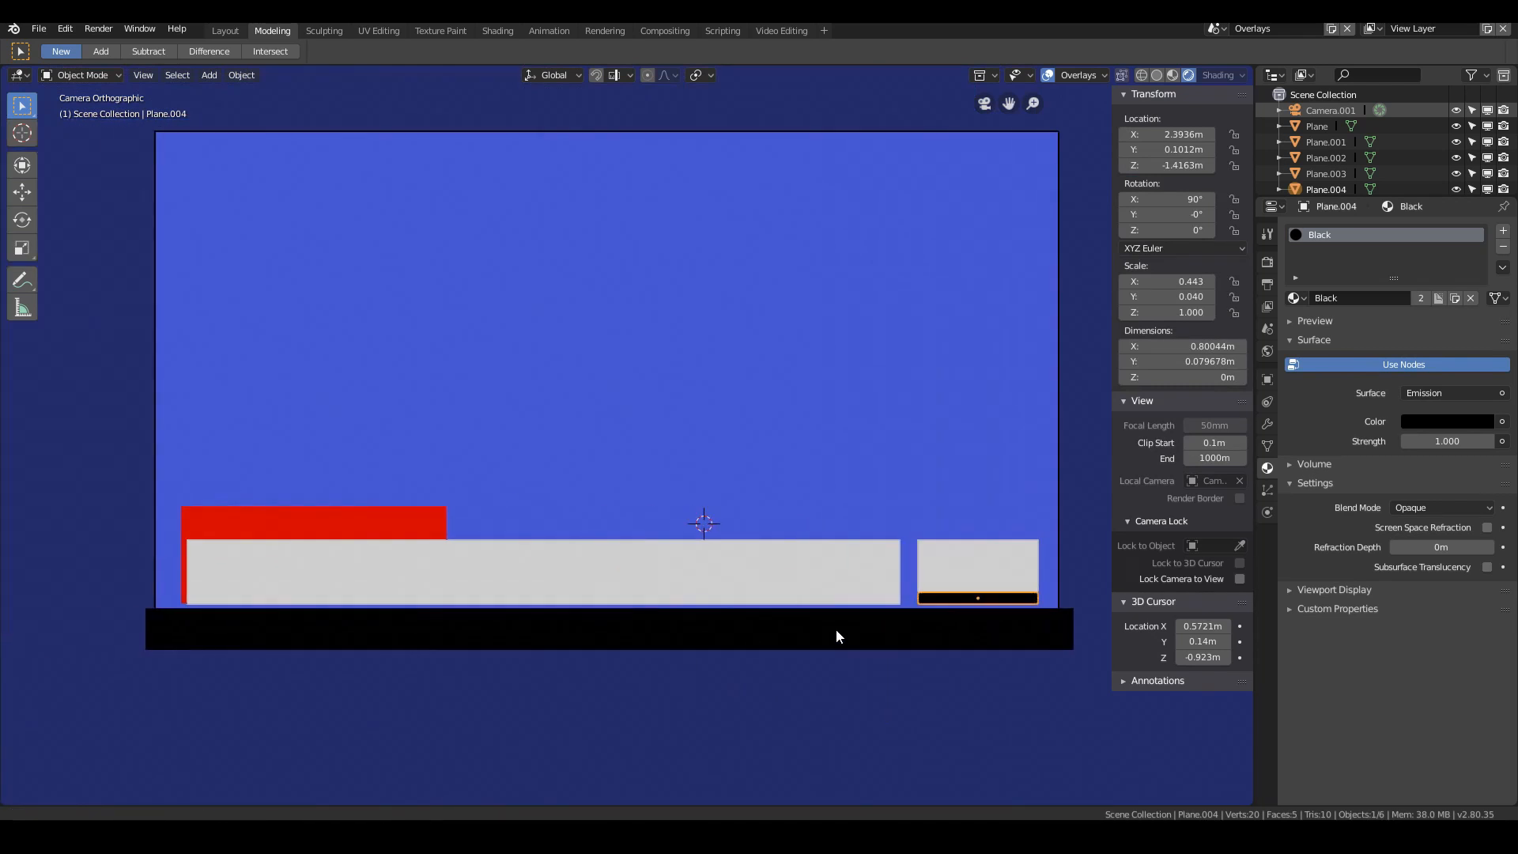
{"action": "key", "text": "a"}
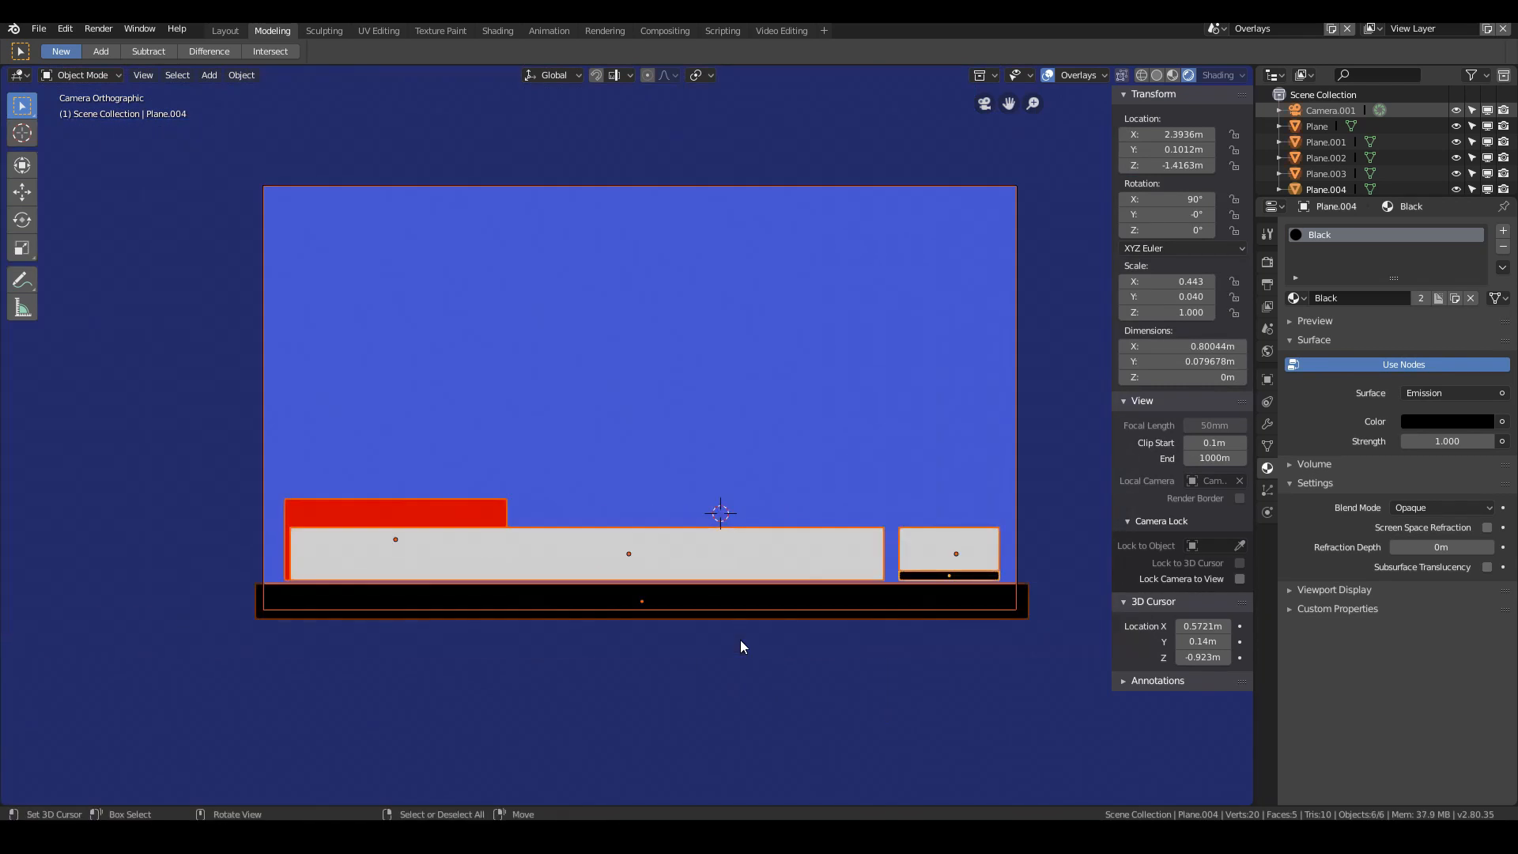
{"action": "left_click", "coordinate": [747, 671]}
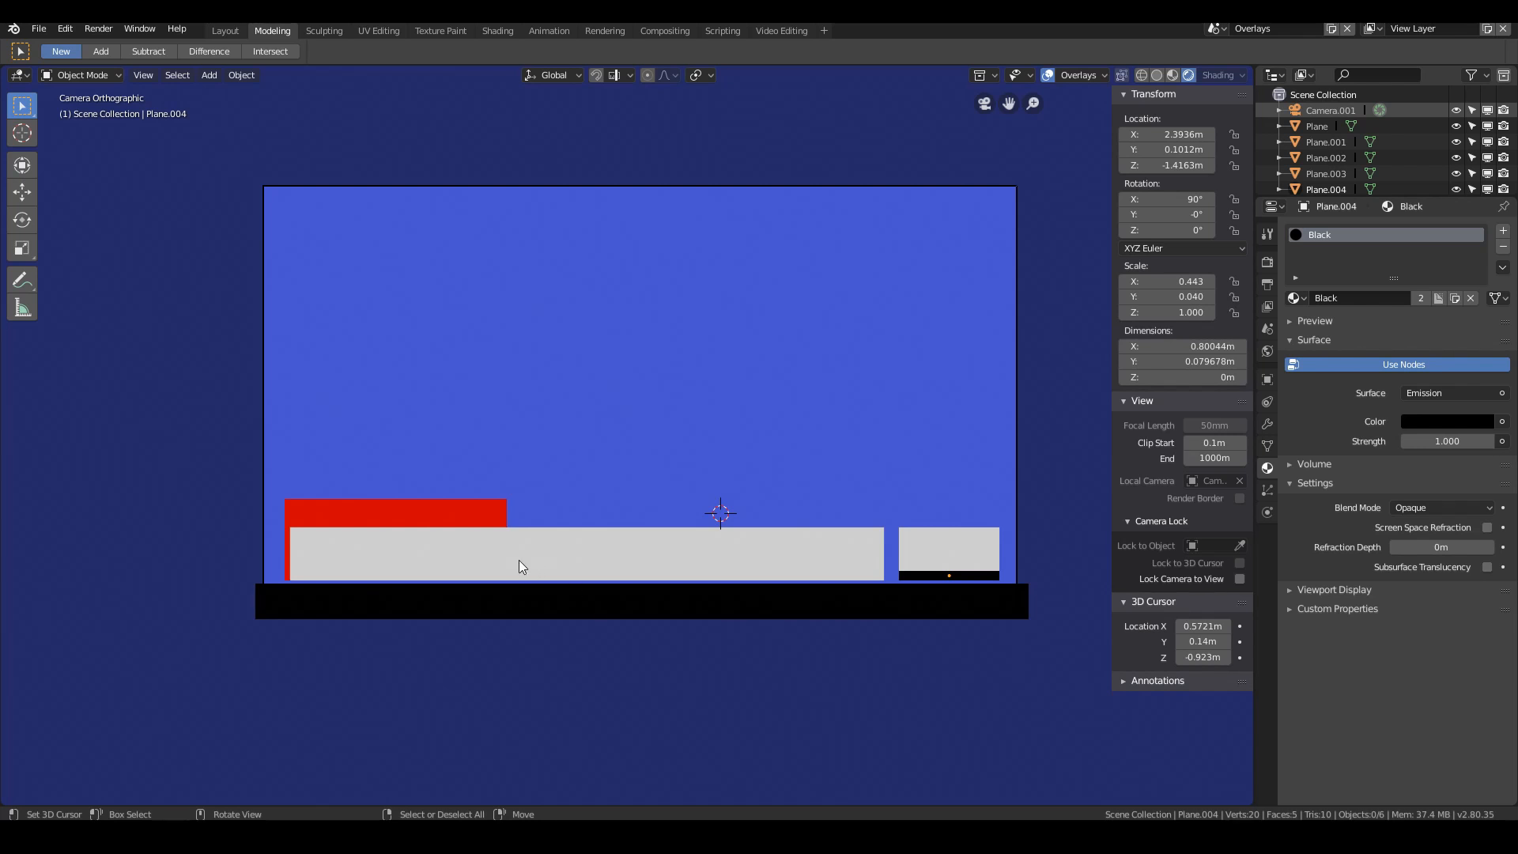
Step: Place the 3D cursor above the white strip at about X -0.66 m, Z -0.24 m and add a text object there
{"action": "right_click", "coordinate": [568, 428], "text": "shift"}
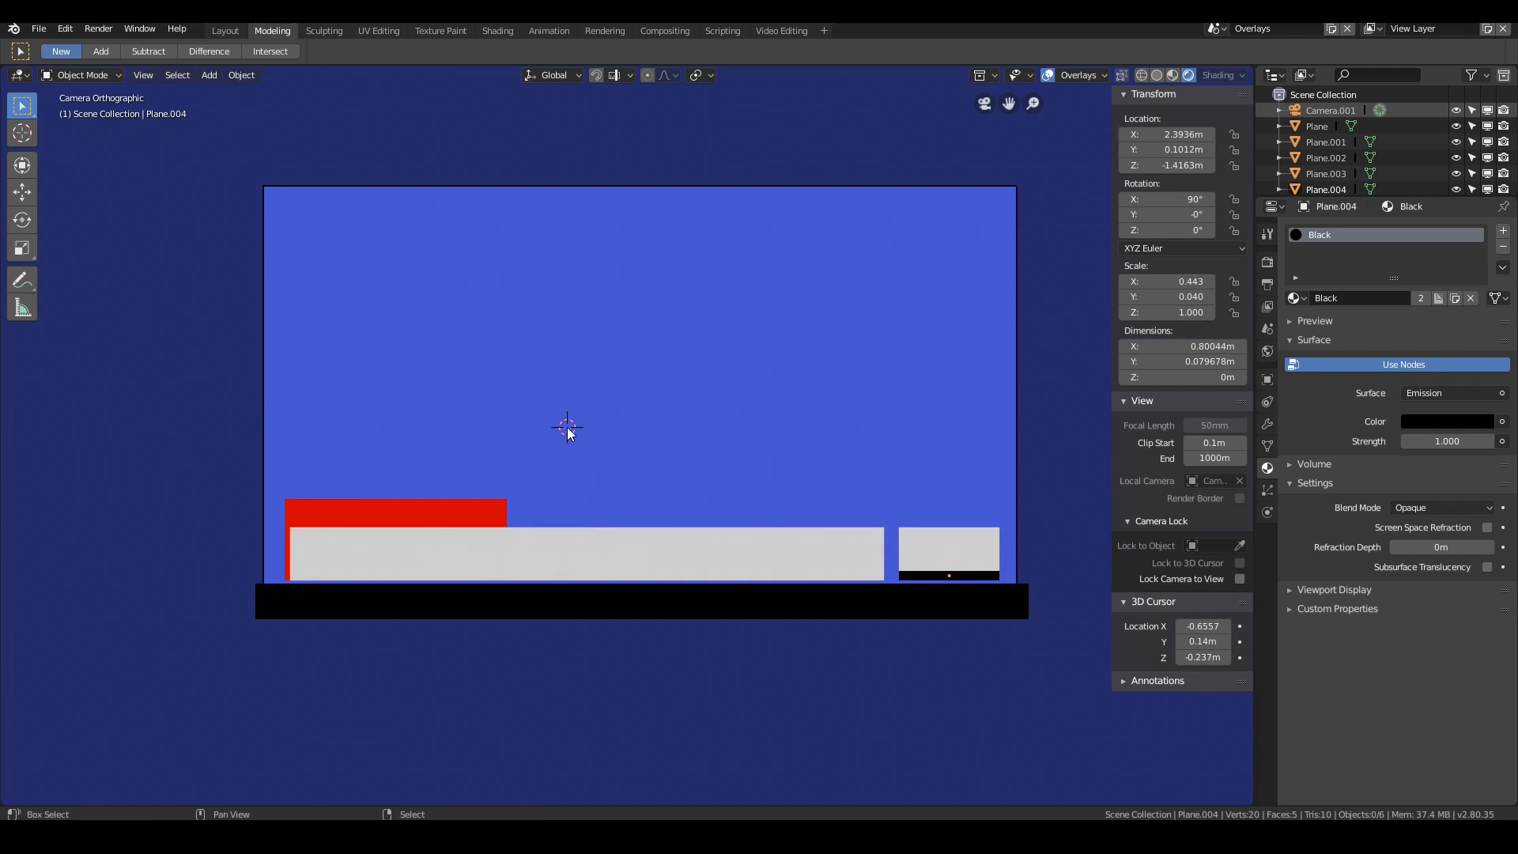
{"action": "key", "text": "shift+a"}
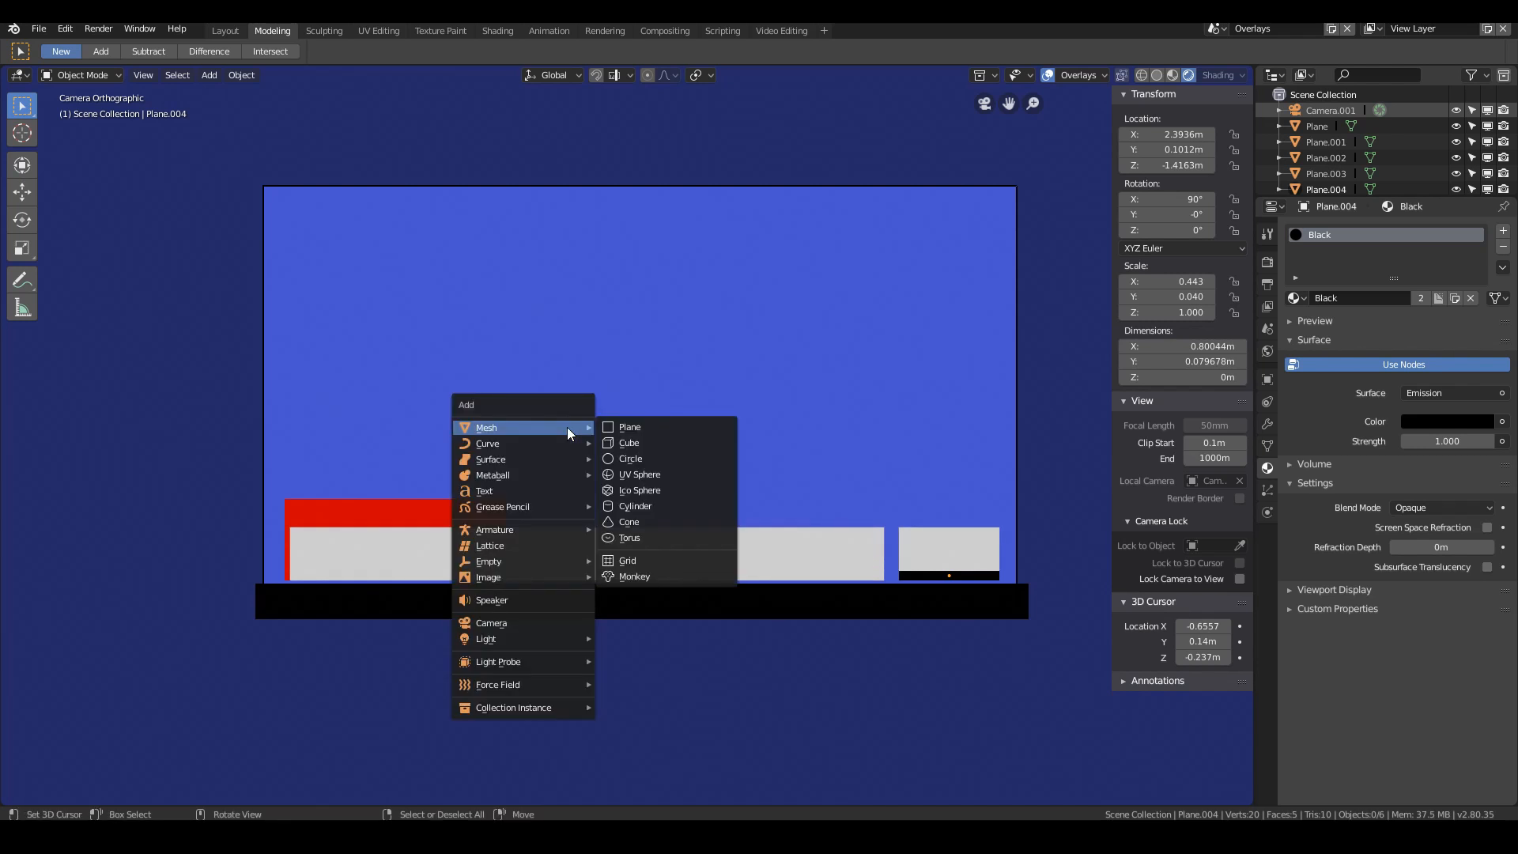
{"action": "left_click", "coordinate": [484, 489]}
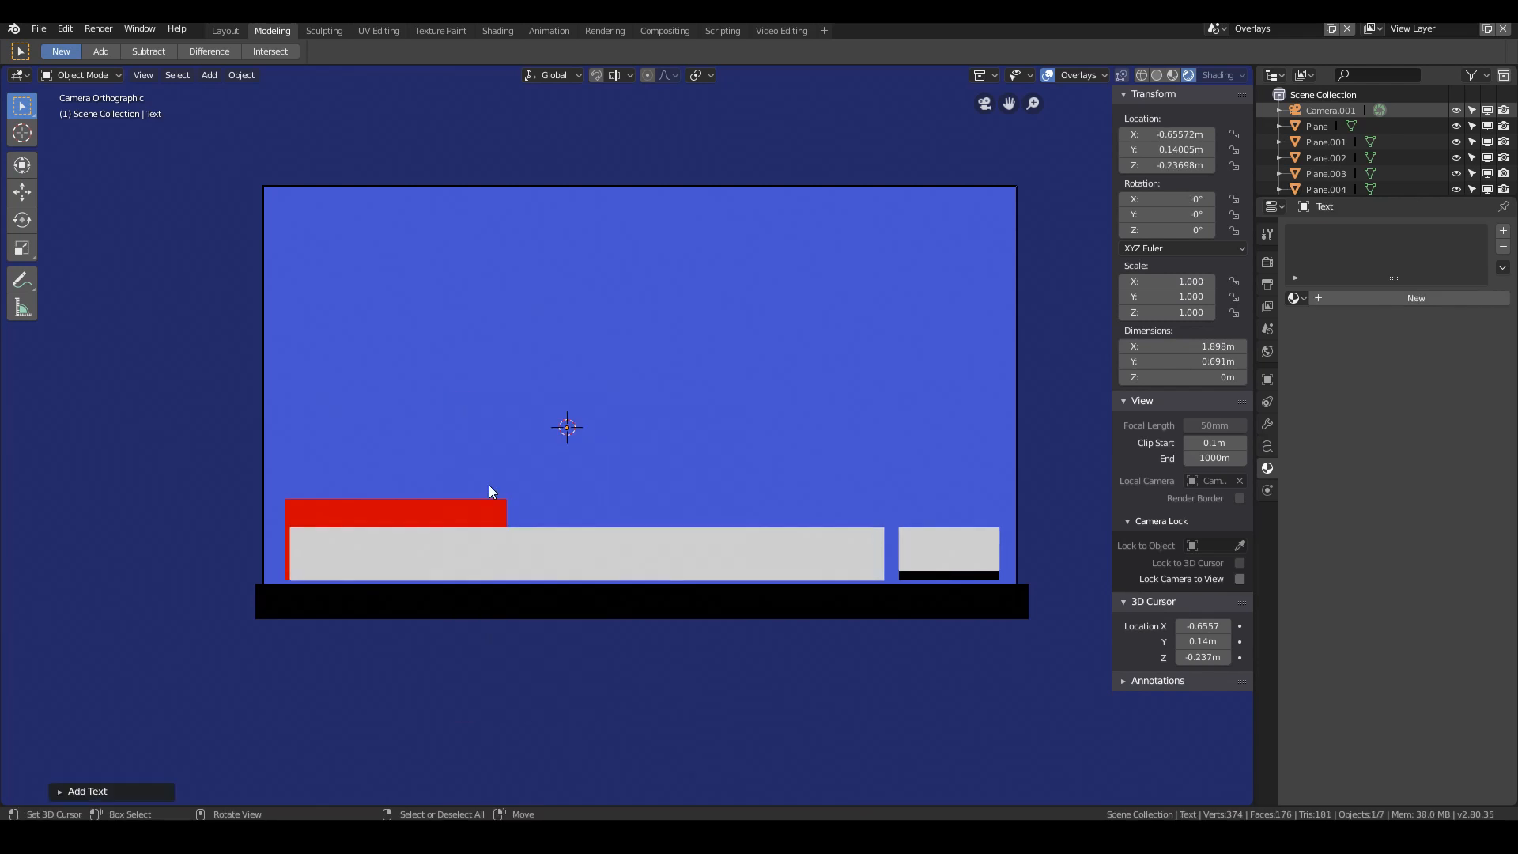
Step: Rotate the text object 90° about the X axis so it faces the camera
{"action": "left_click", "coordinate": [215, 76]}
{"action": "middle_click_drag", "start_coordinate": [654, 403], "coordinate": [638, 453]}
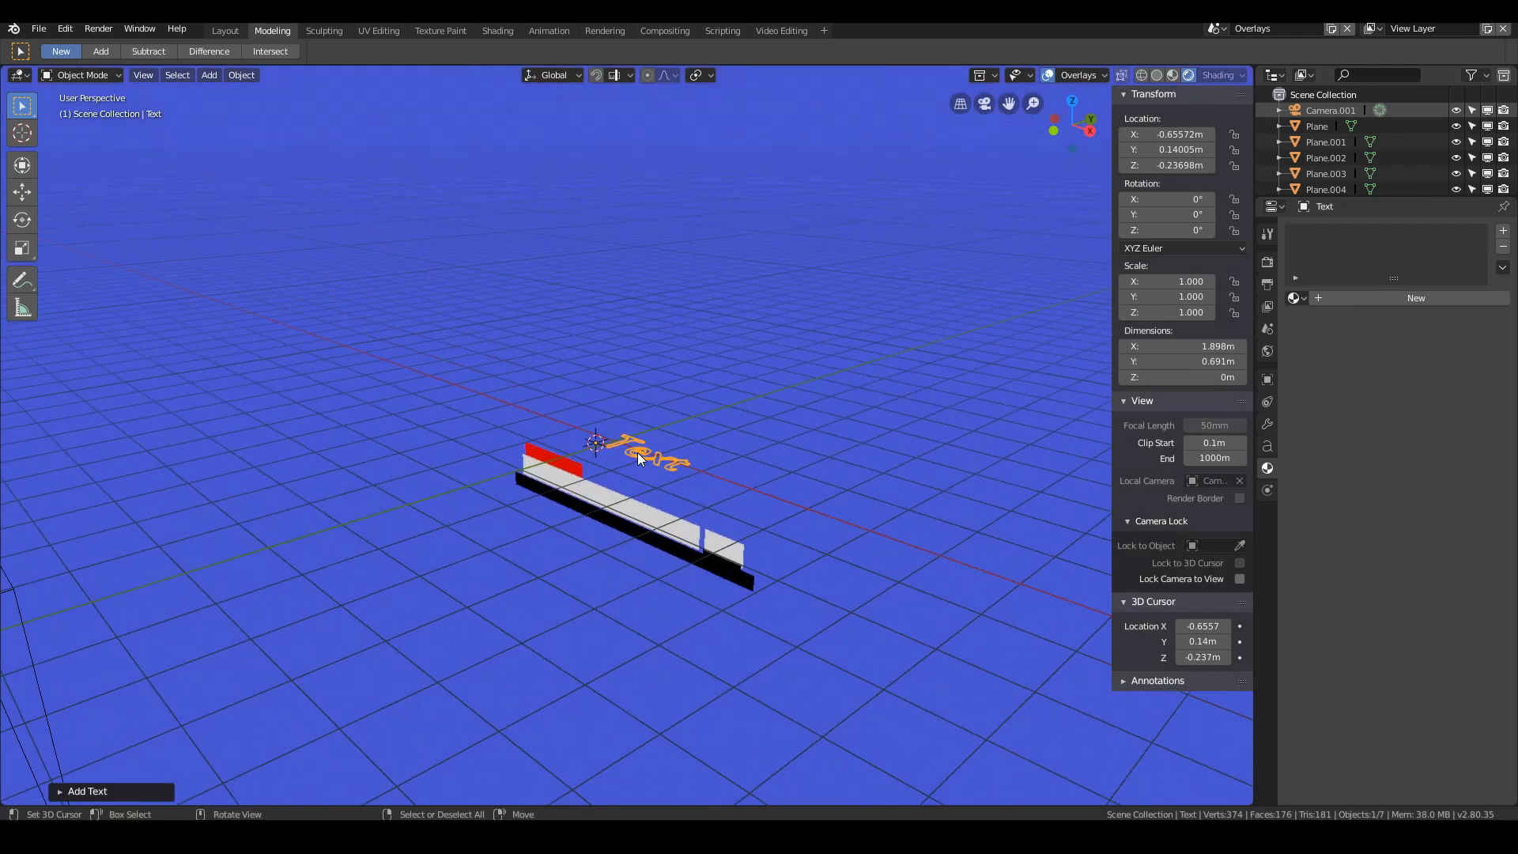
{"action": "key", "text": "KP_0"}
{"action": "key", "text": "r"}
{"action": "key", "text": "x"}
{"action": "key", "text": "9"}
{"action": "key", "text": "0"}
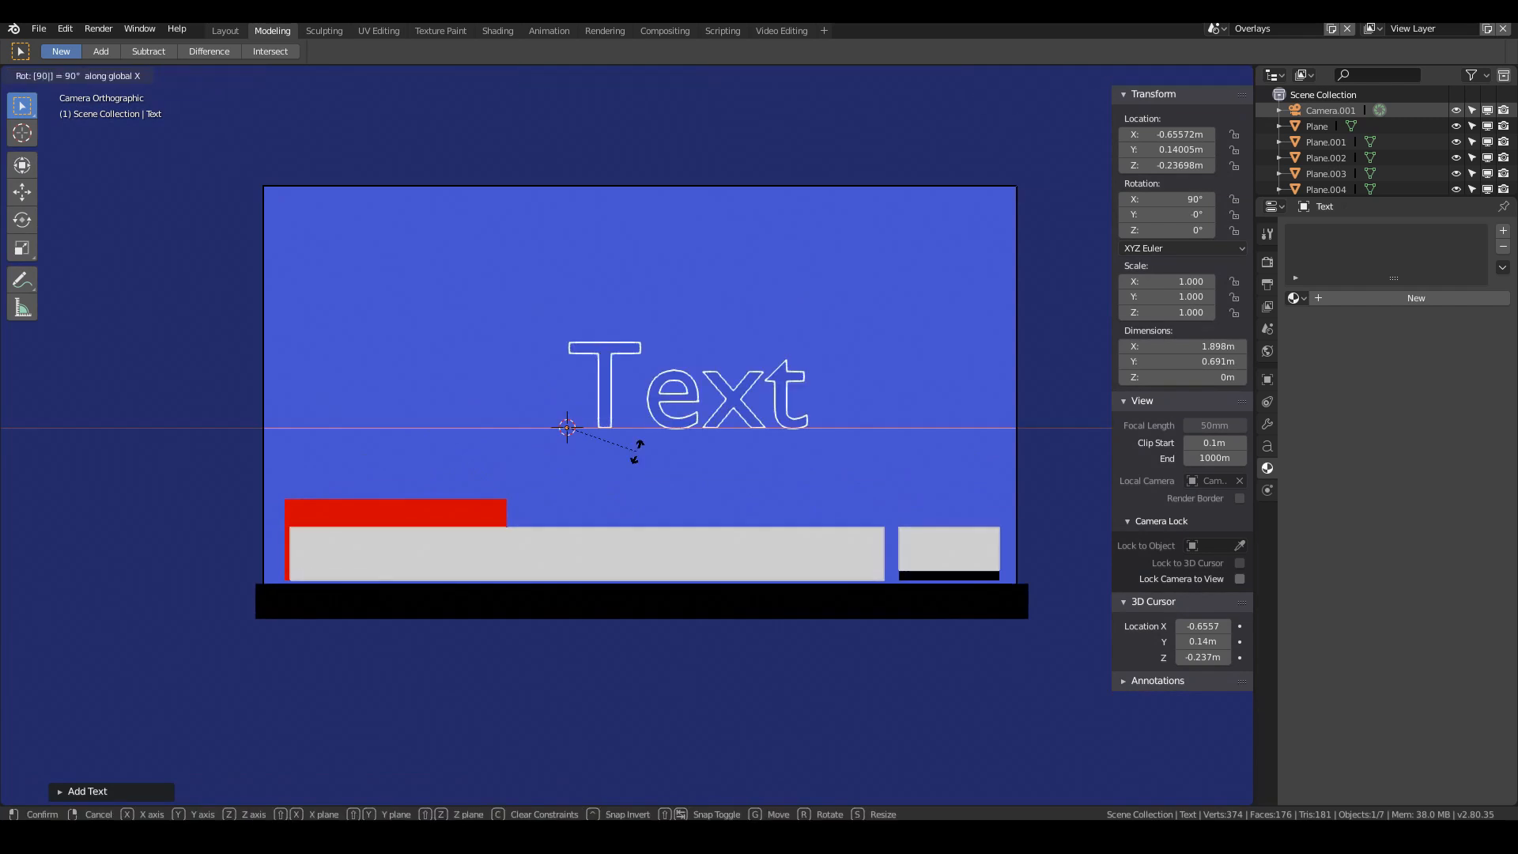
{"action": "key", "text": "Return"}
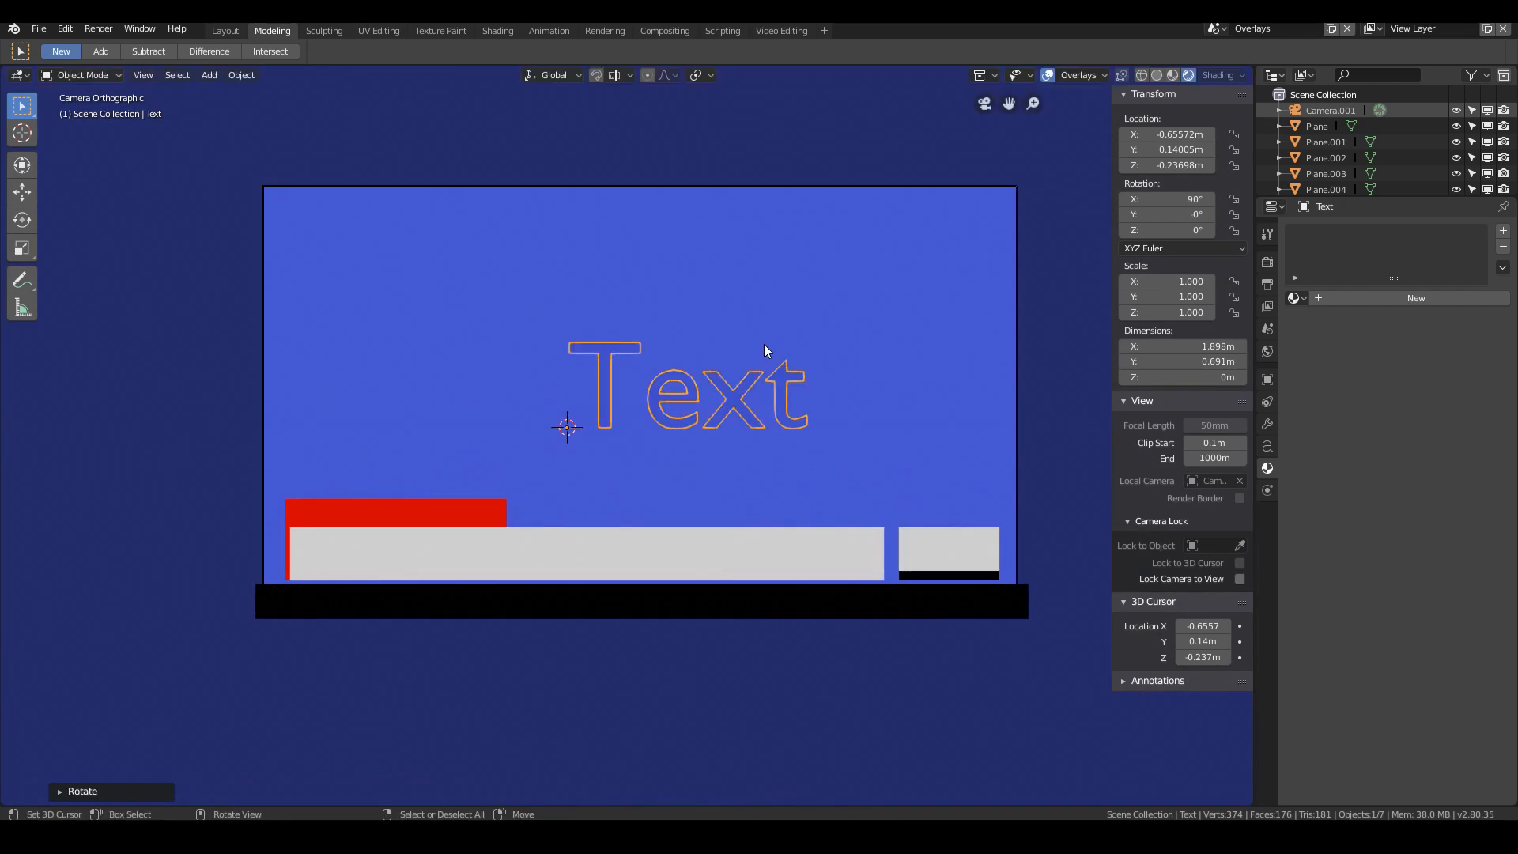
Step: Move the text onto the white strip's left end and bring it forward along Y to about -0.014 m
{"action": "key", "text": "g"}
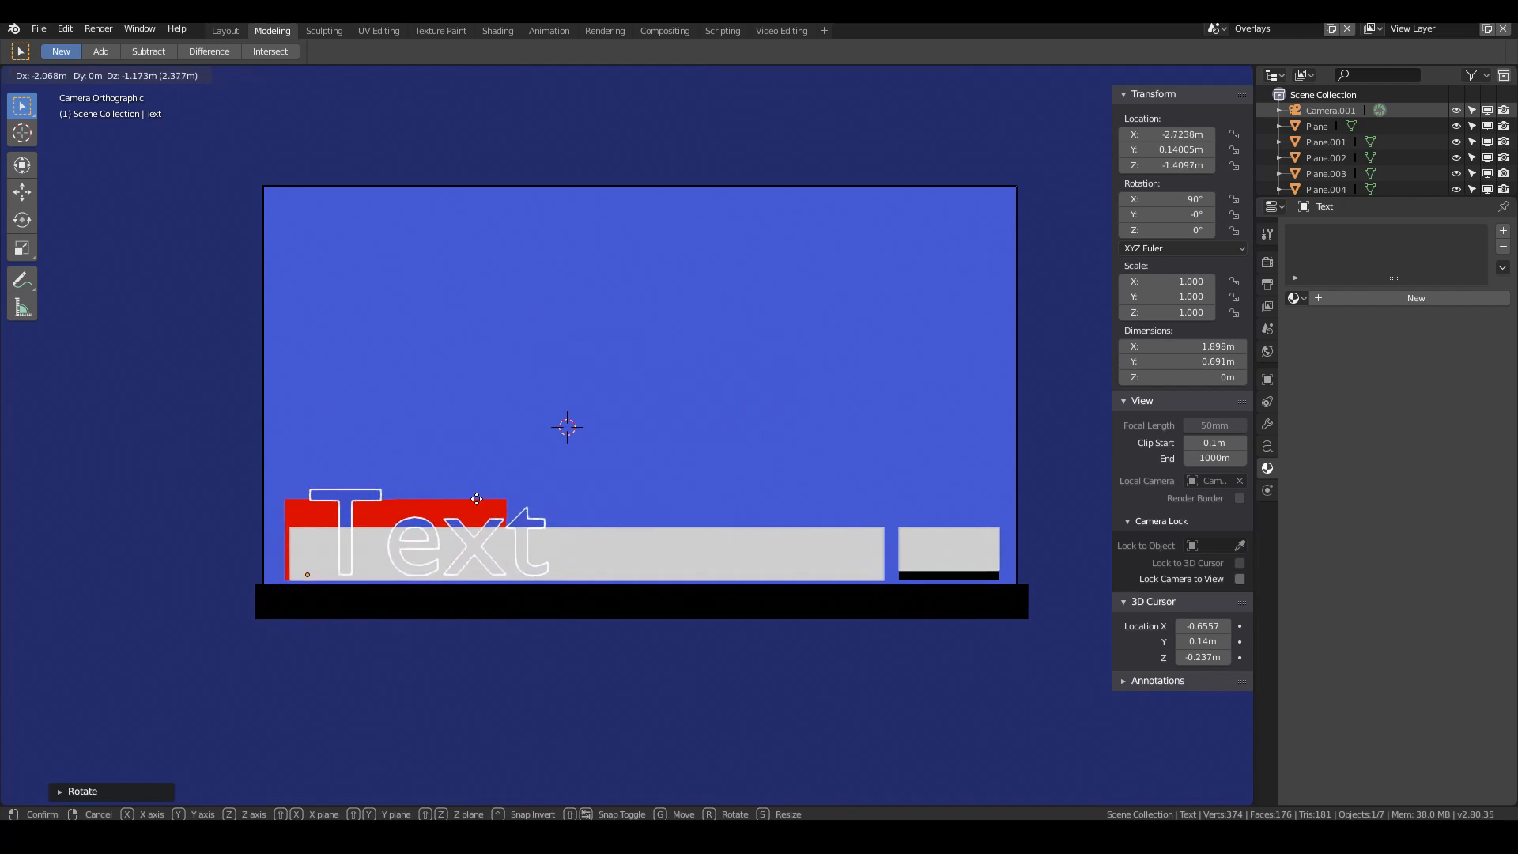
{"action": "left_click", "coordinate": [484, 497]}
{"action": "middle_click_drag", "start_coordinate": [484, 497], "coordinate": [704, 556]}
{"action": "key", "text": "g"}
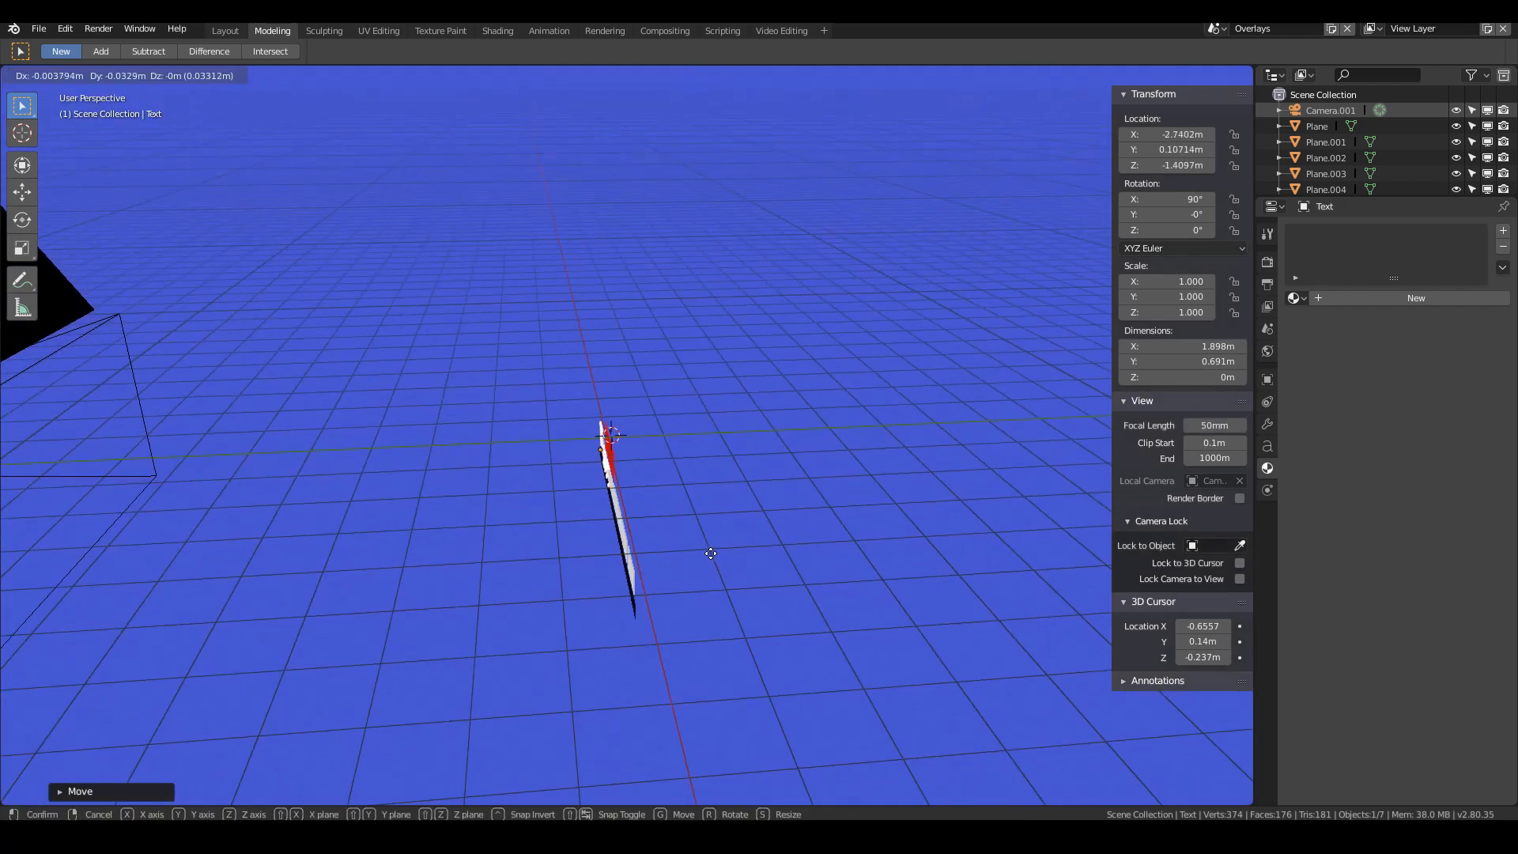
{"action": "key", "text": "y"}
{"action": "left_click", "coordinate": [706, 559]}
{"action": "key", "text": "KP_0"}
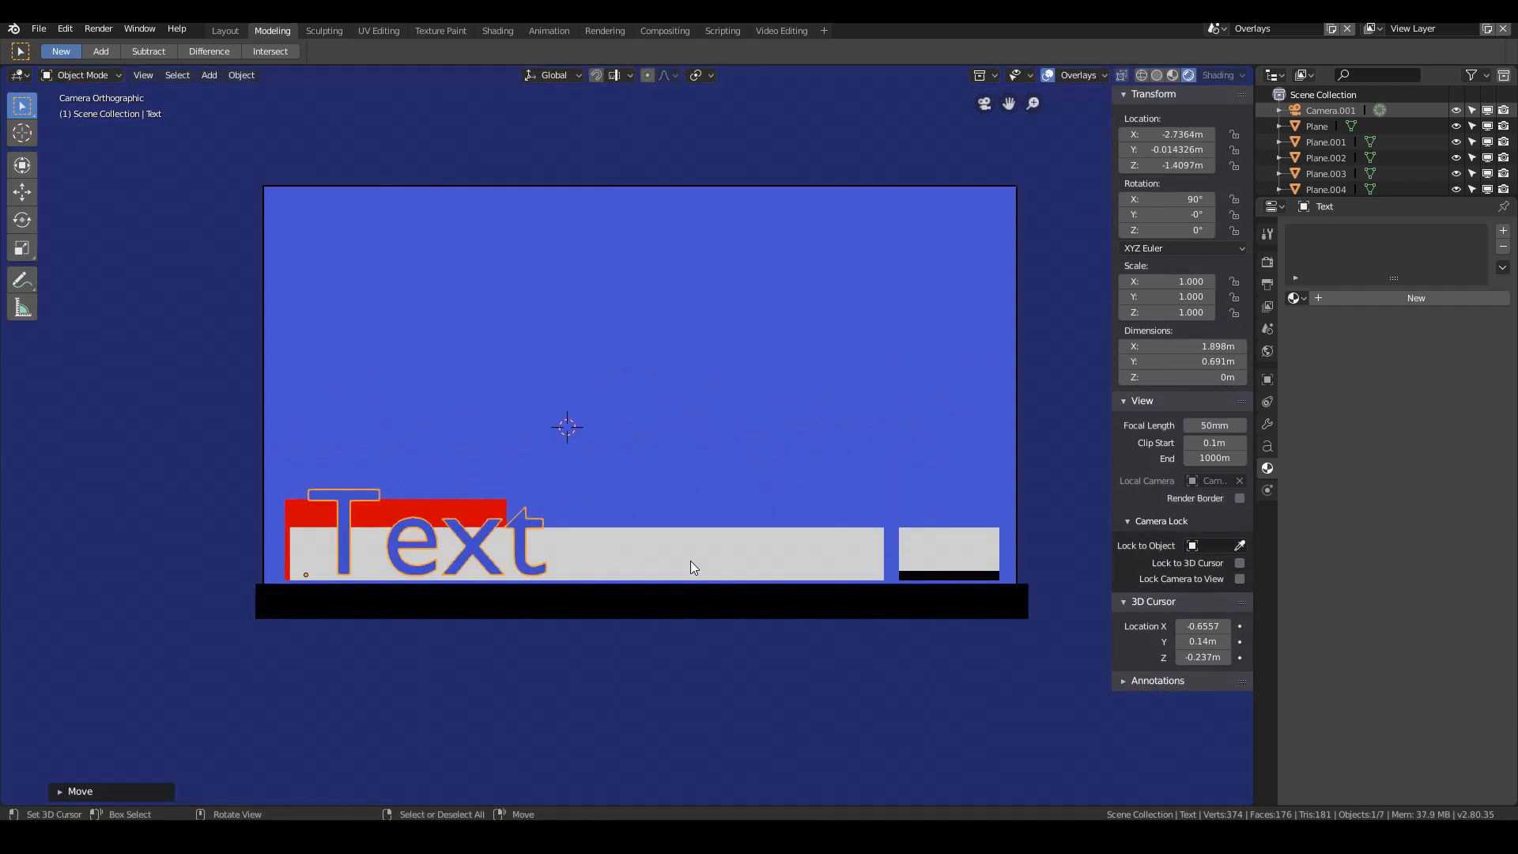
Step: Scale the text down to about 0.364 and centre it vertically in the left part of the white strip
{"action": "key", "text": "s"}
{"action": "left_click", "coordinate": [489, 568]}
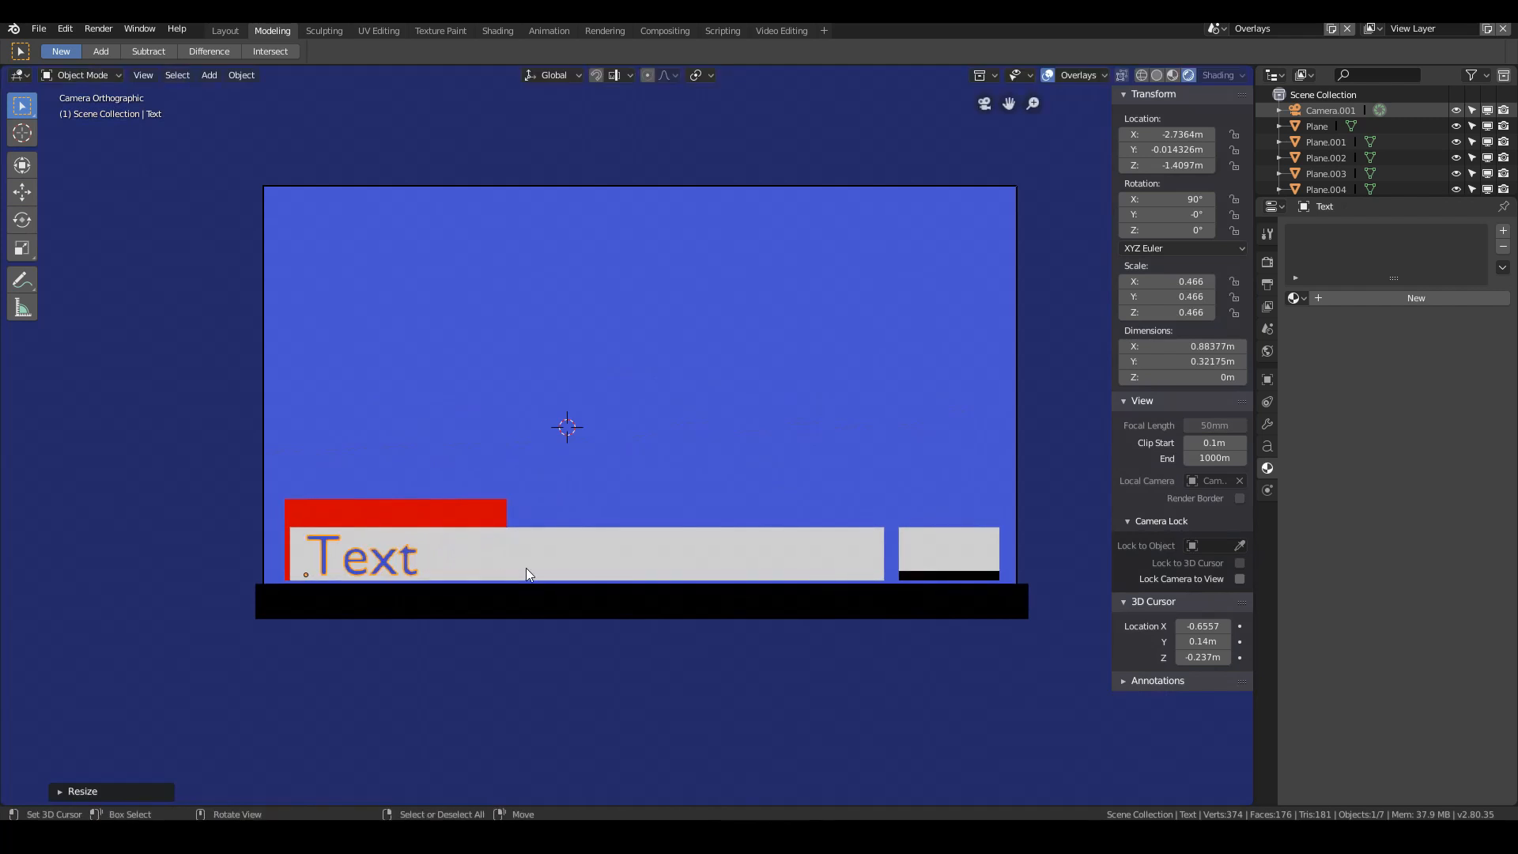
{"action": "key", "text": "s"}
{"action": "left_click", "coordinate": [477, 568]}
{"action": "key", "text": "g"}
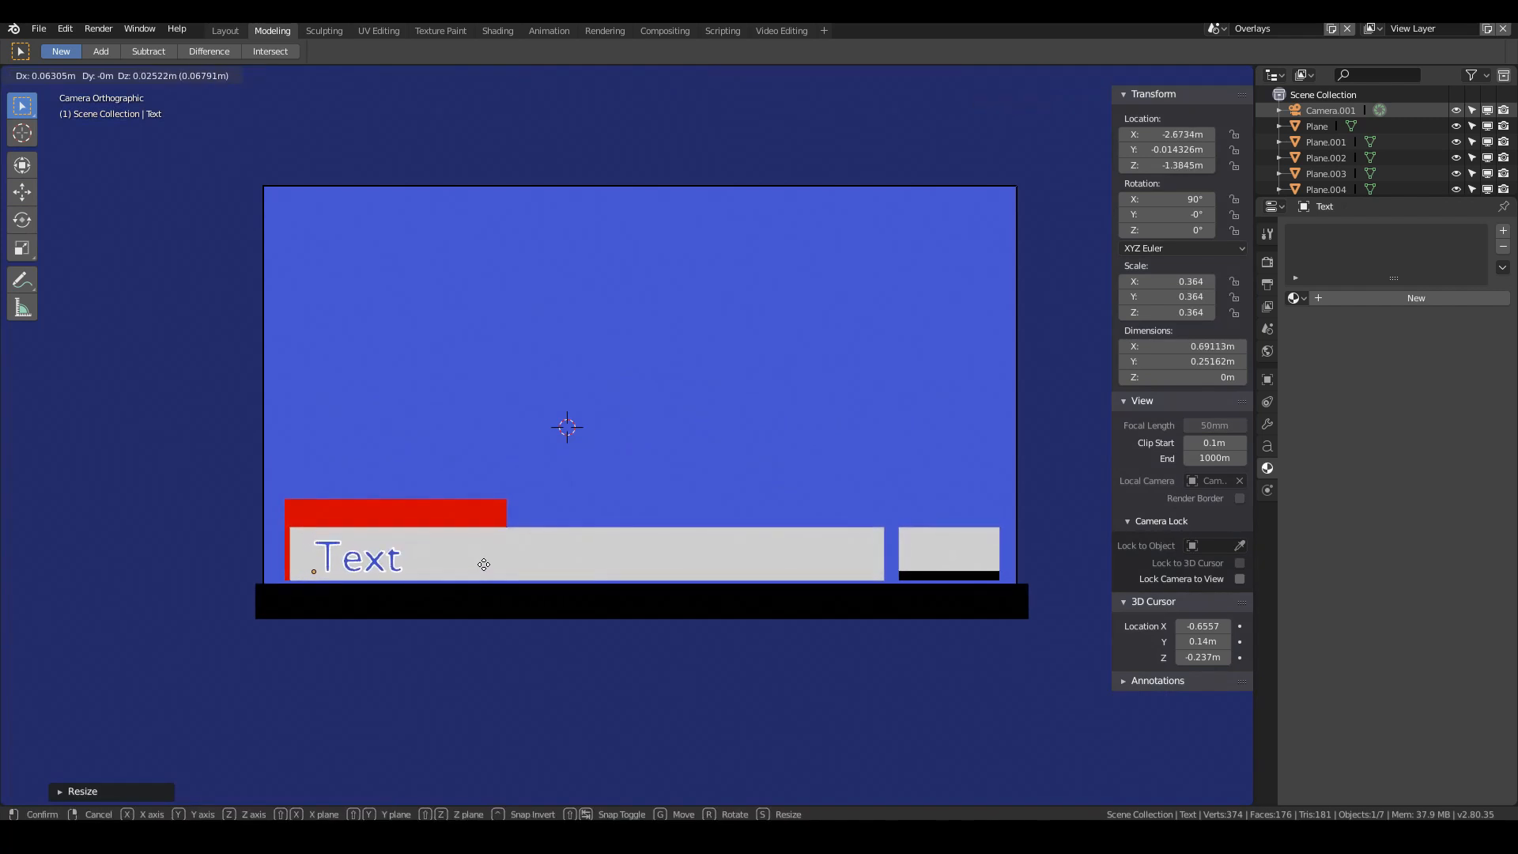
{"action": "left_click", "coordinate": [482, 563]}
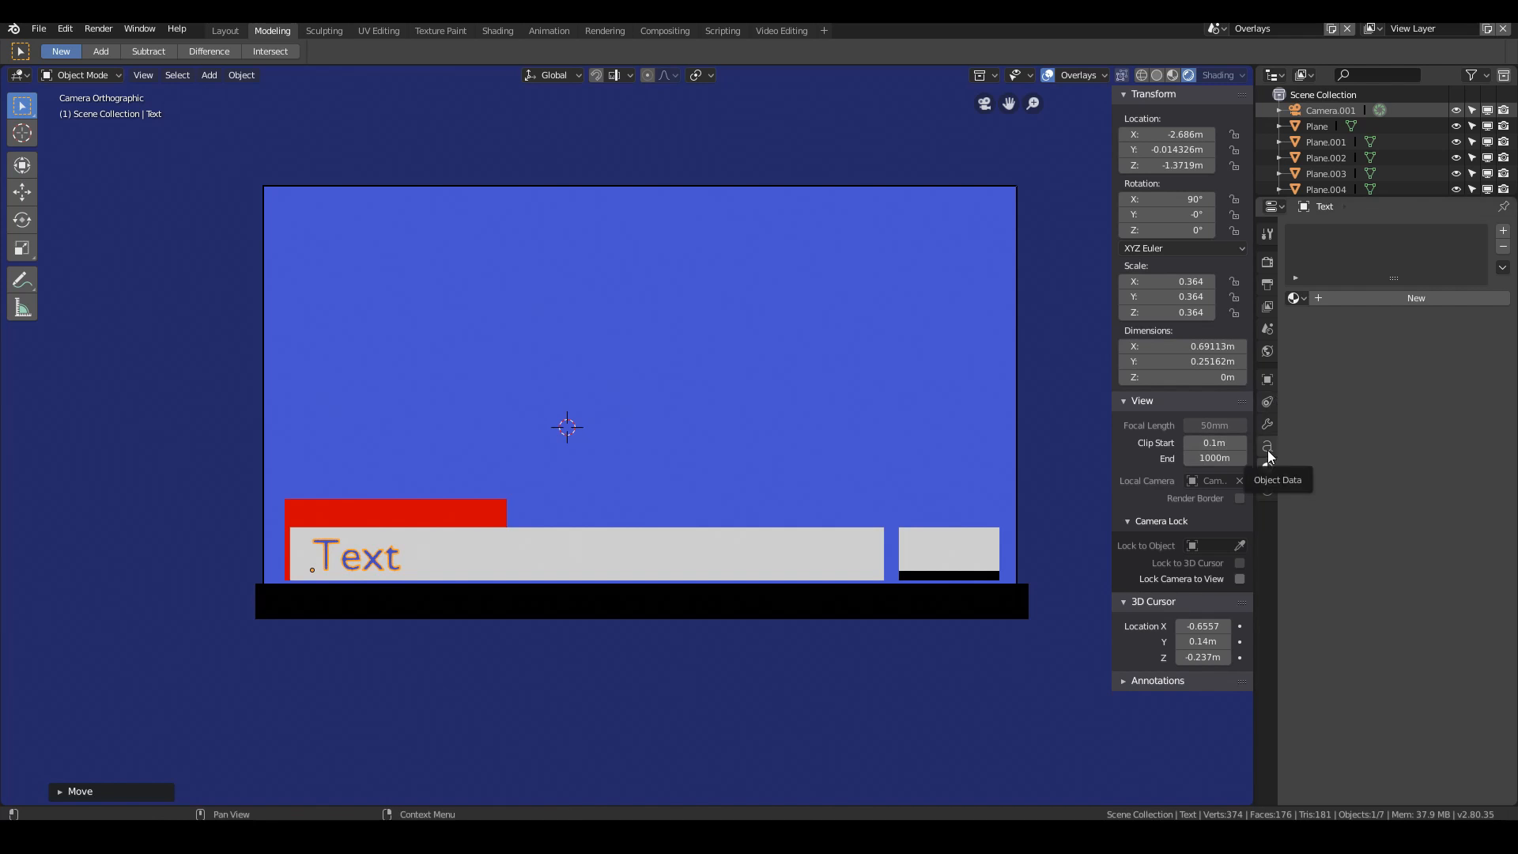
Step: Give the text object a material slot and assign the existing Black material to it
{"action": "left_click", "coordinate": [1267, 448]}
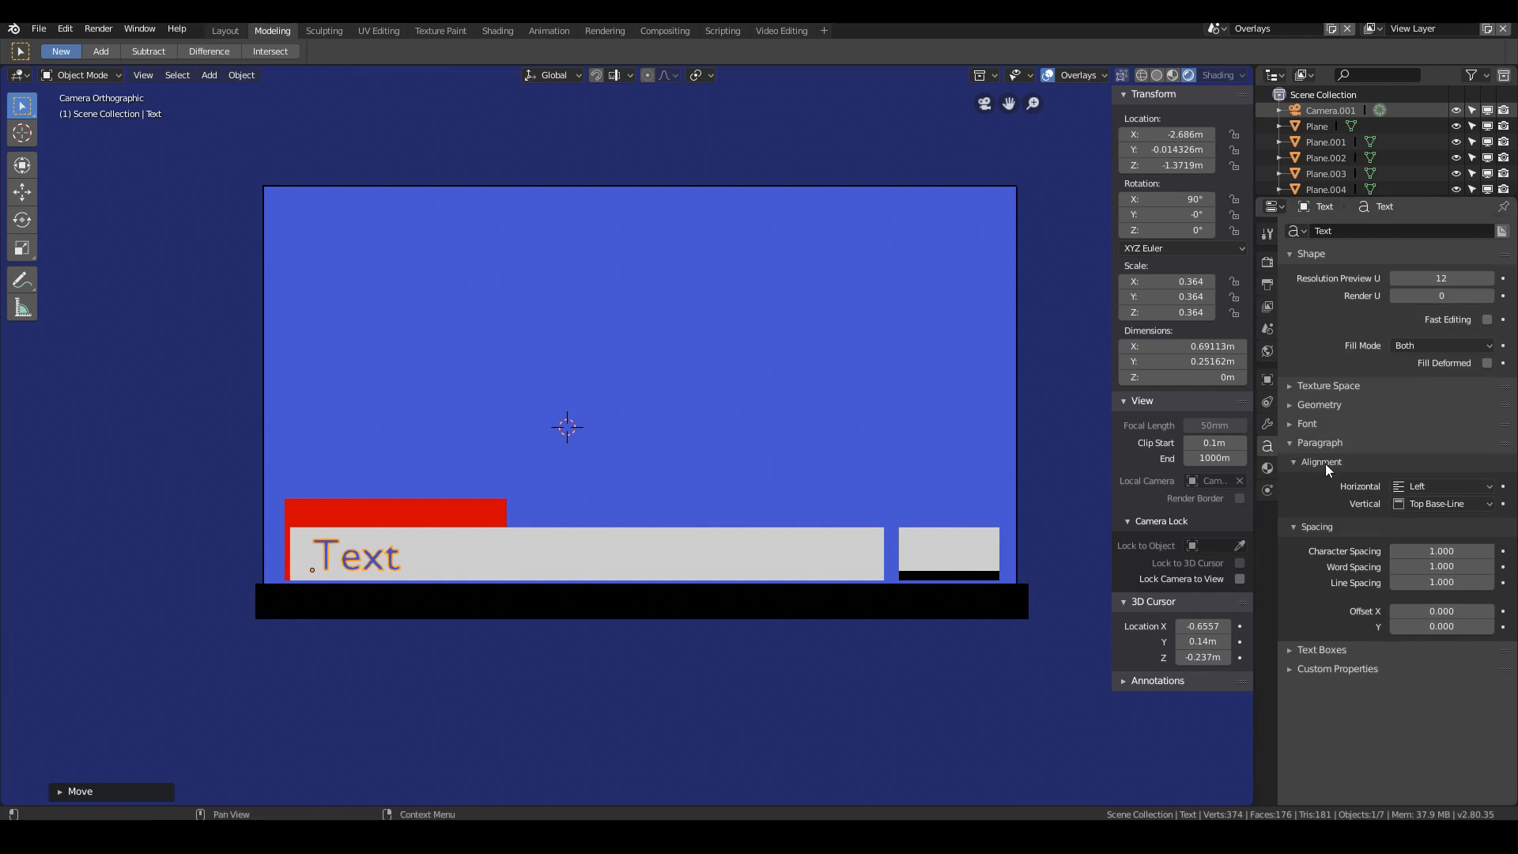
{"action": "left_click", "coordinate": [1267, 468]}
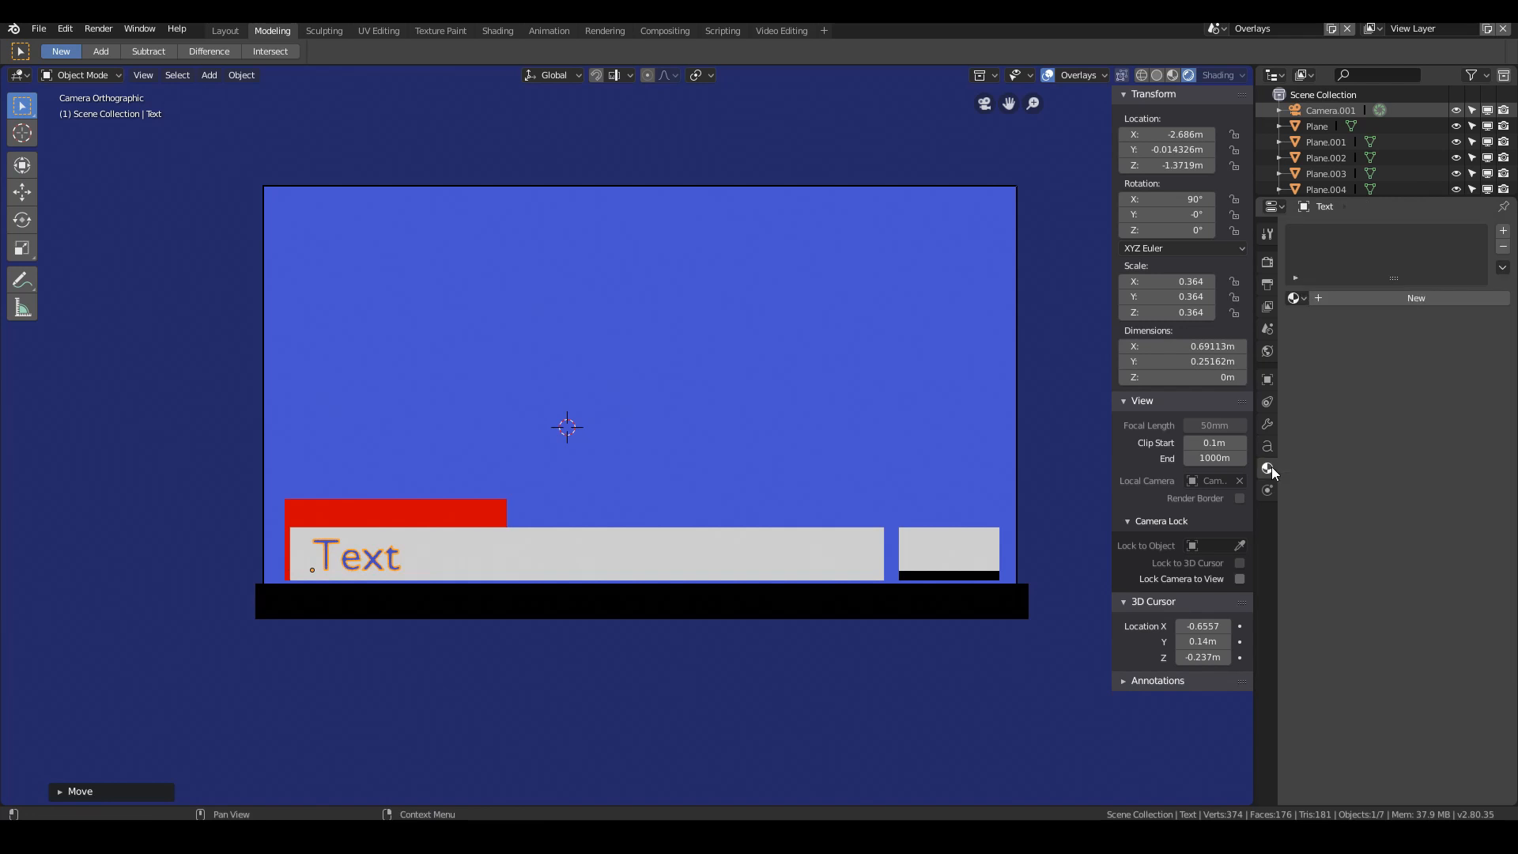
{"action": "left_click", "coordinate": [1392, 302]}
{"action": "left_click", "coordinate": [1435, 393]}
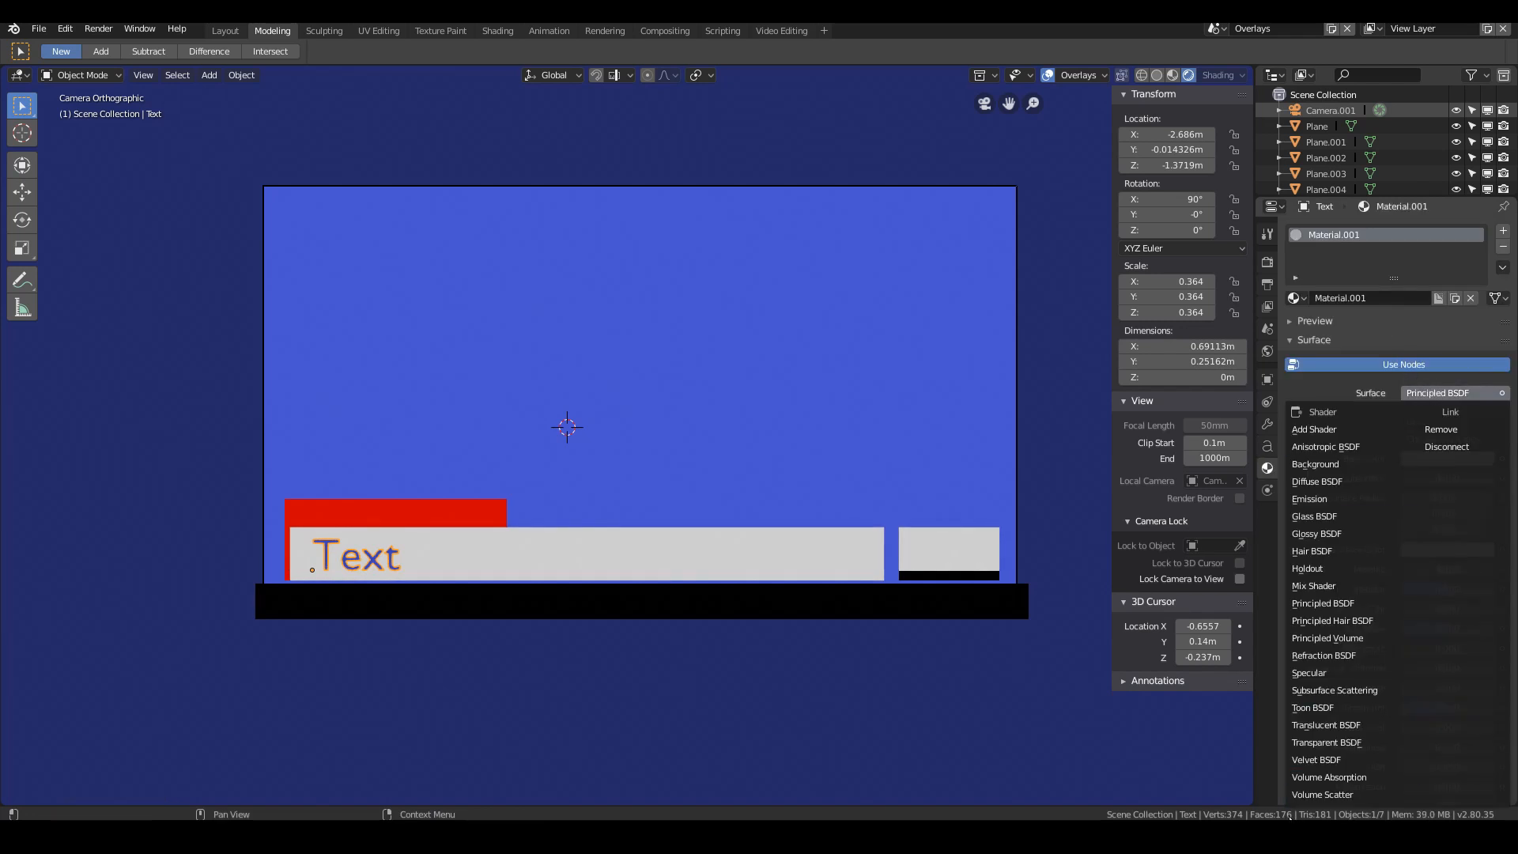
{"action": "left_click", "coordinate": [1294, 298]}
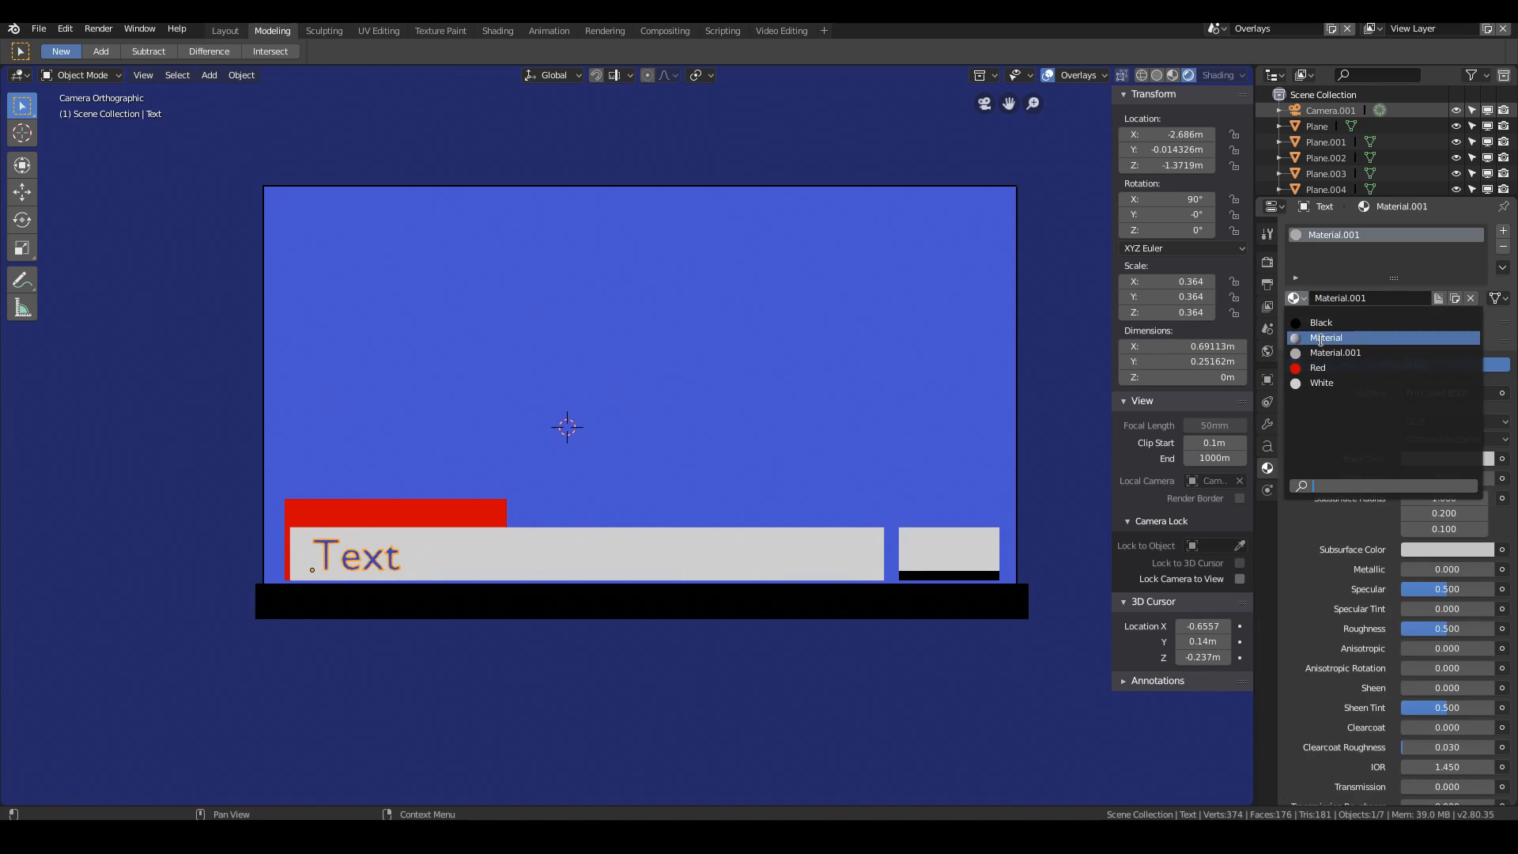
{"action": "left_click", "coordinate": [1320, 323]}
{"action": "scroll", "coordinate": [383, 624], "scroll_direction": "up", "scroll_amount": 2}
{"action": "scroll", "coordinate": [383, 625], "scroll_direction": "down", "scroll_amount": 2}
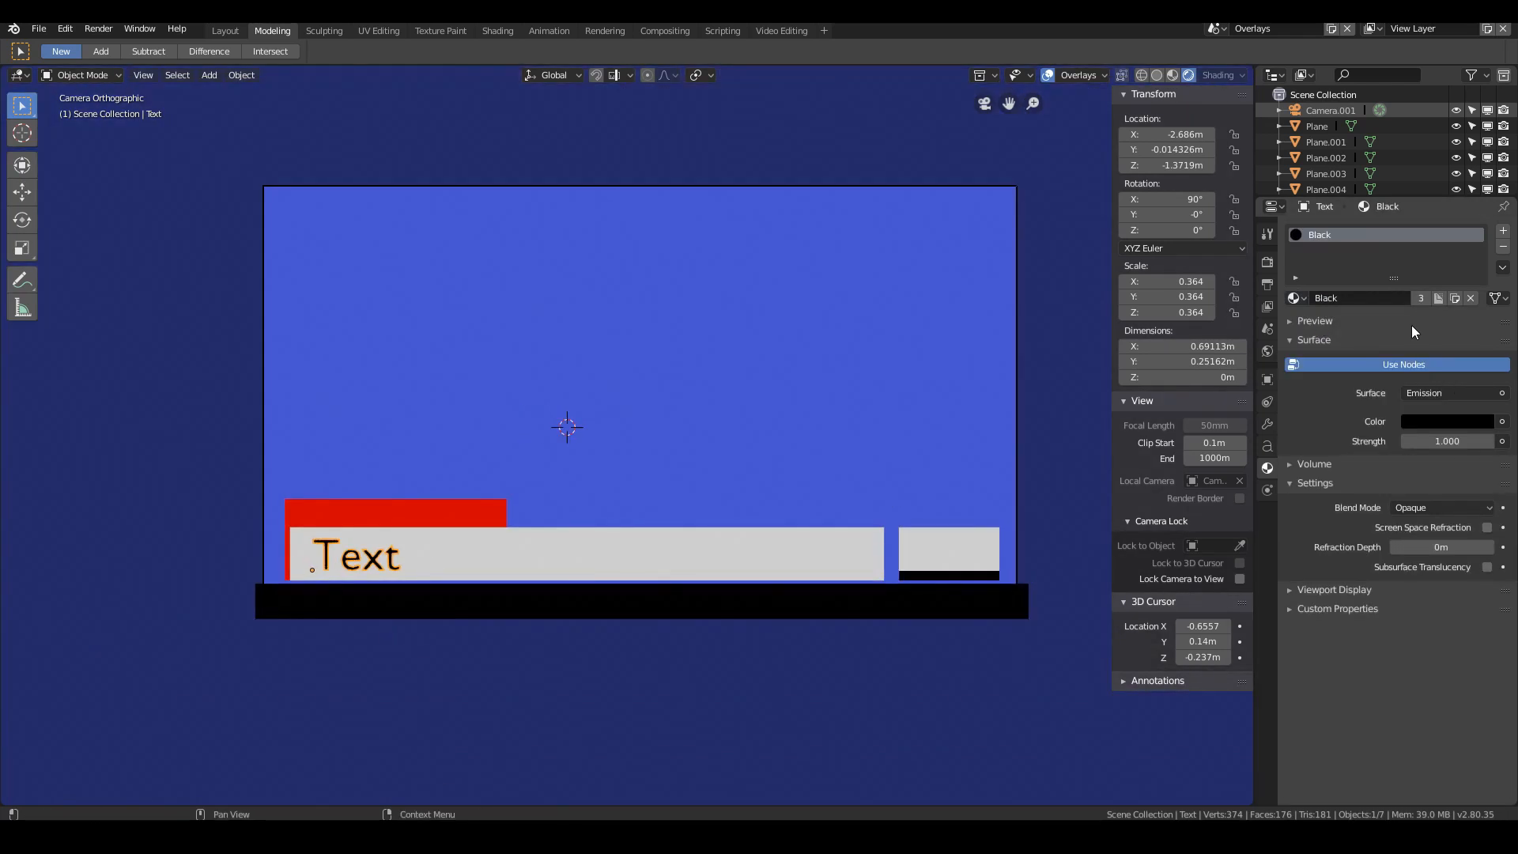
Step: Load ARIALN.TTF from C:\Windows\Fonts as the text object's regular font
{"action": "left_click", "coordinate": [1268, 447]}
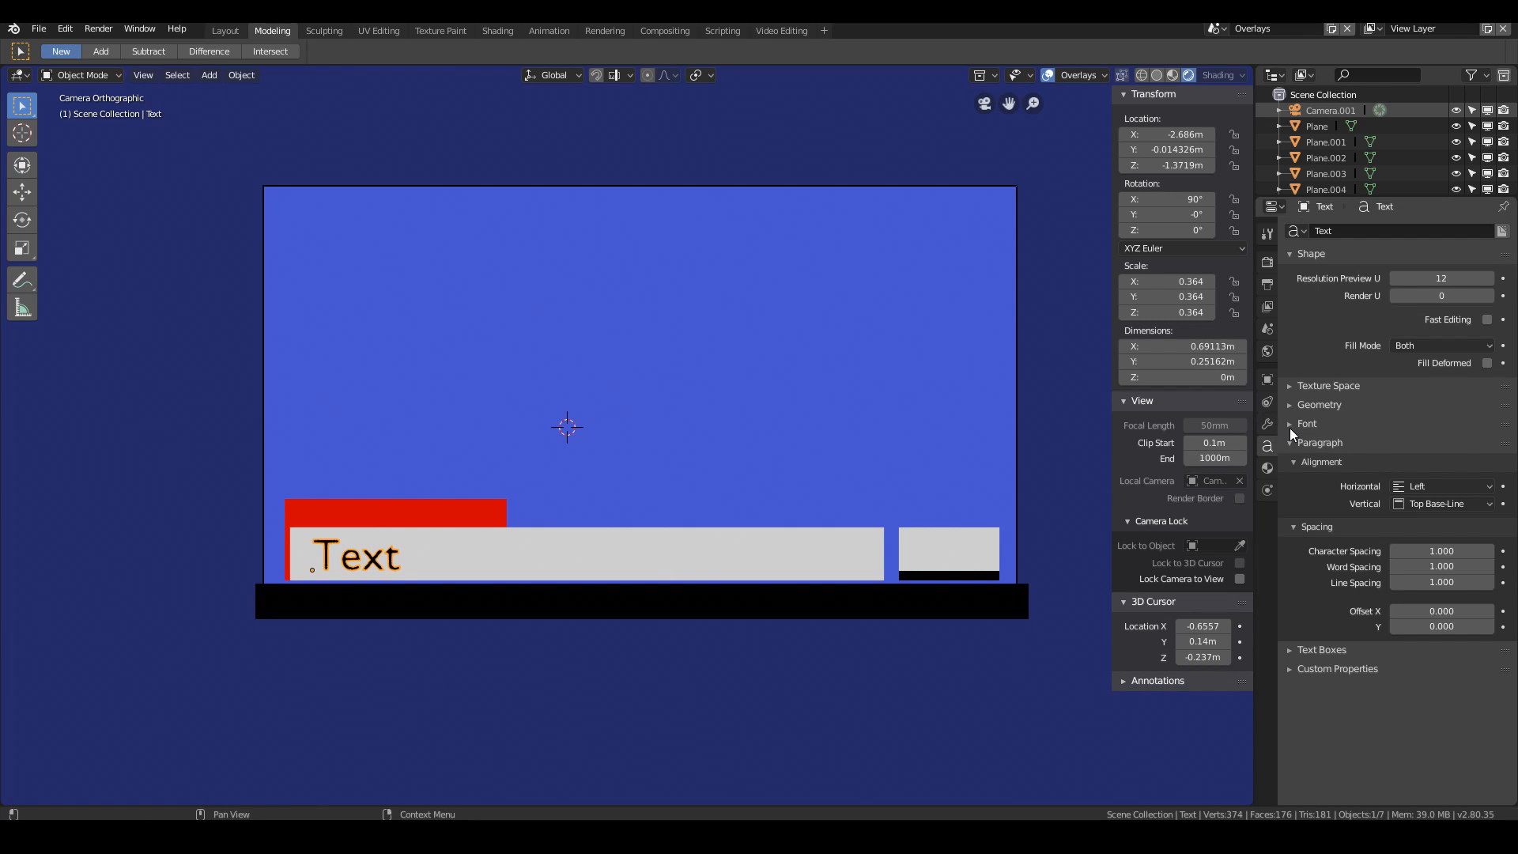
{"action": "left_click", "coordinate": [1290, 424]}
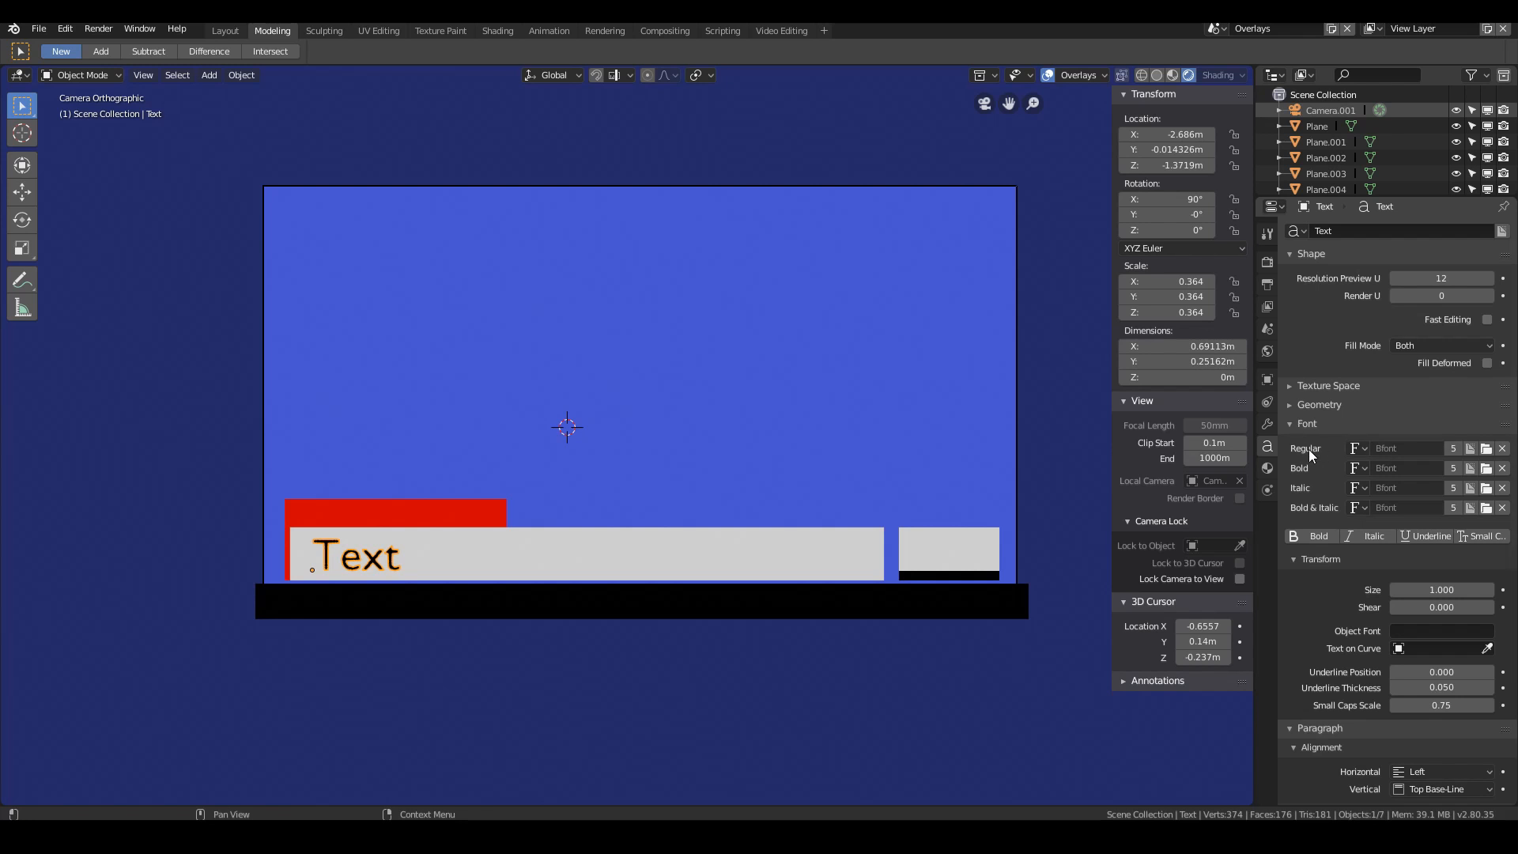
{"action": "left_click", "coordinate": [1486, 450]}
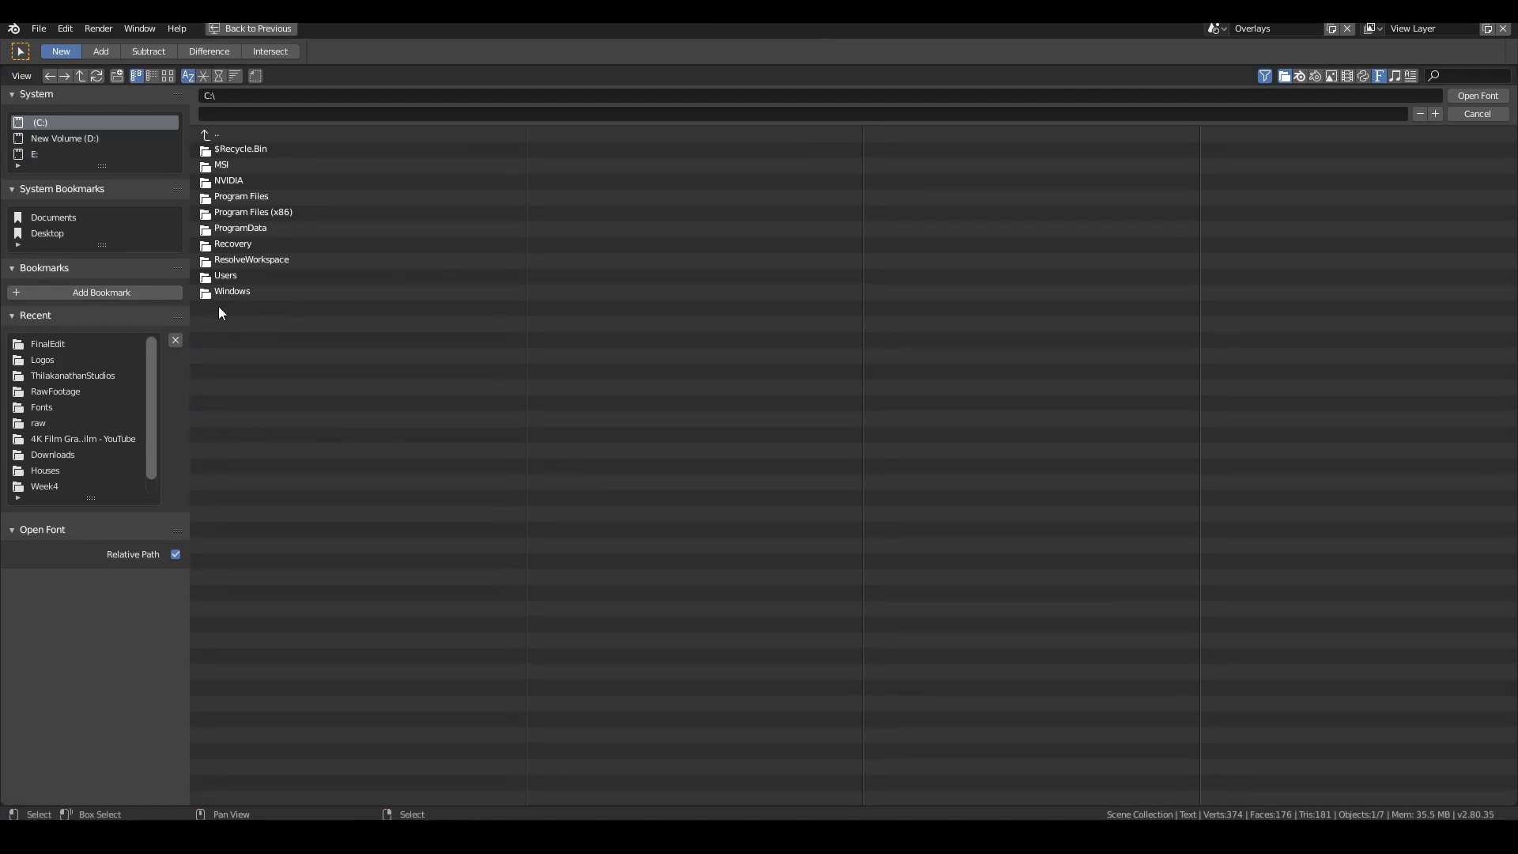
{"action": "left_click", "coordinate": [248, 293]}
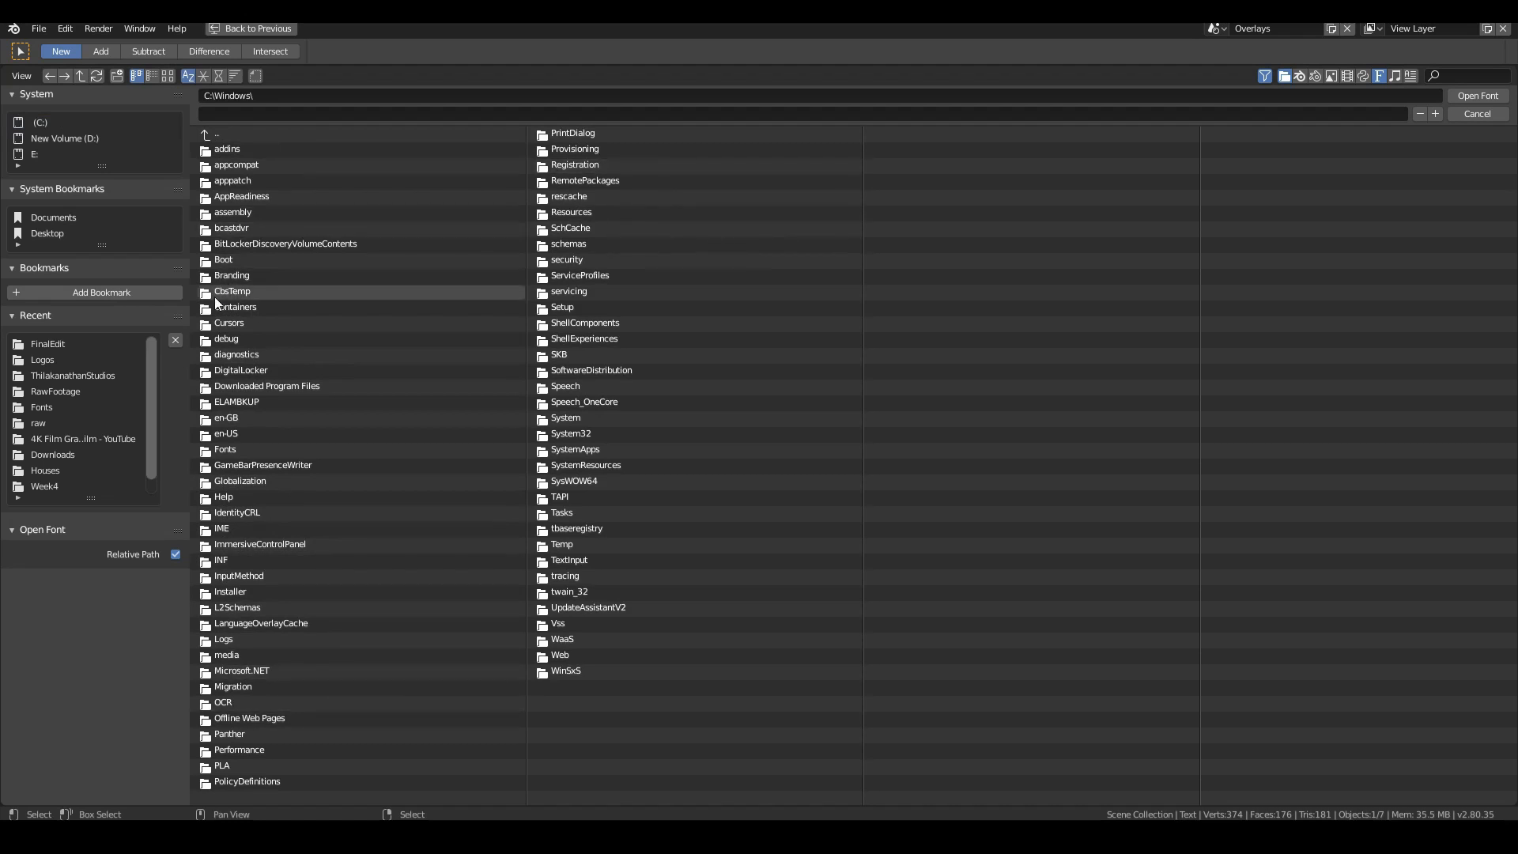
{"action": "left_click", "coordinate": [236, 447]}
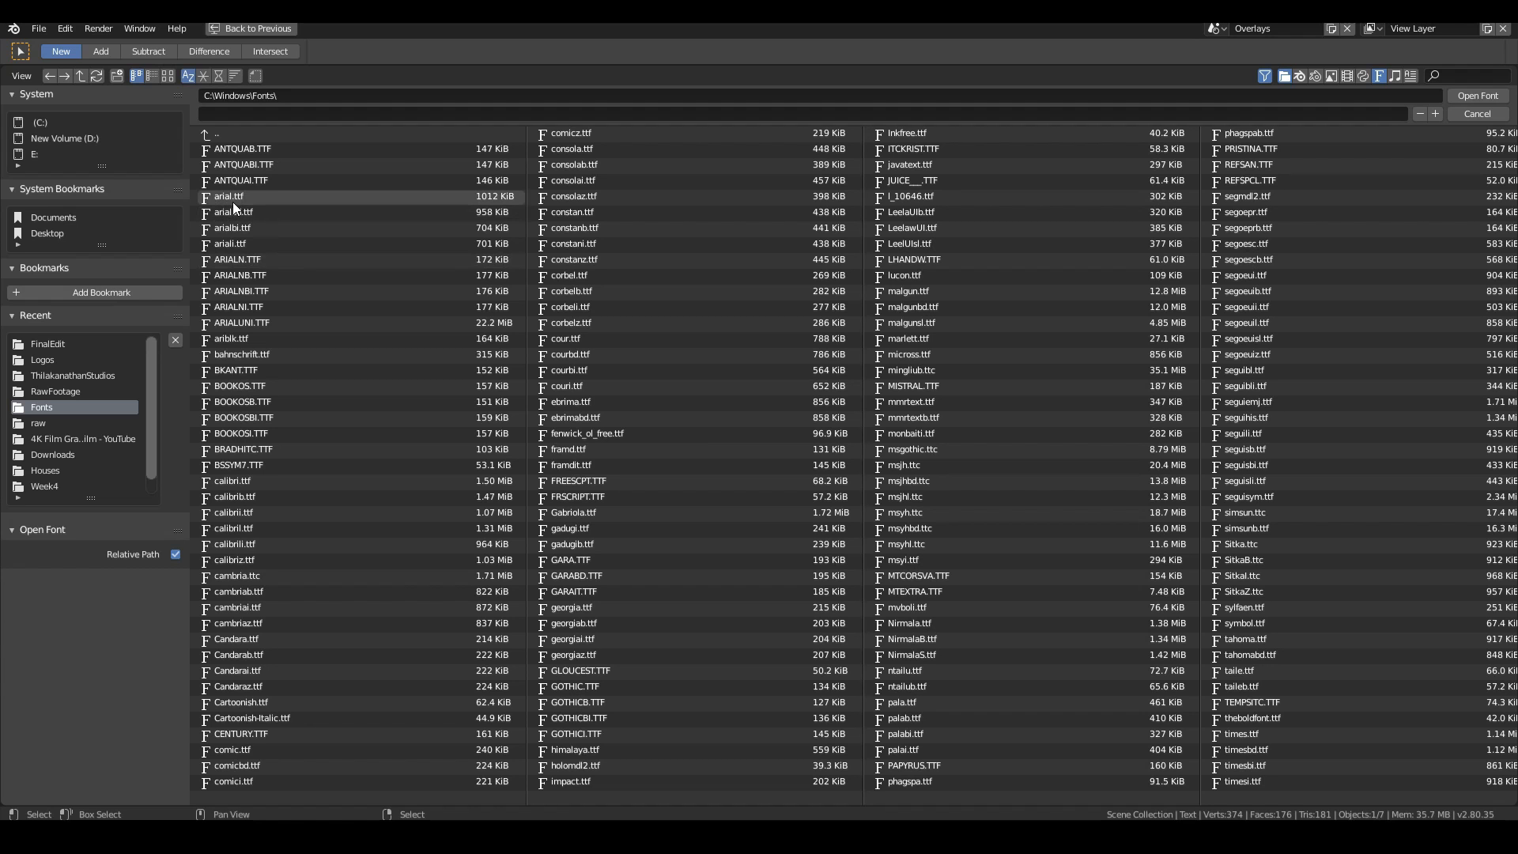
{"action": "double_click", "coordinate": [248, 261]}
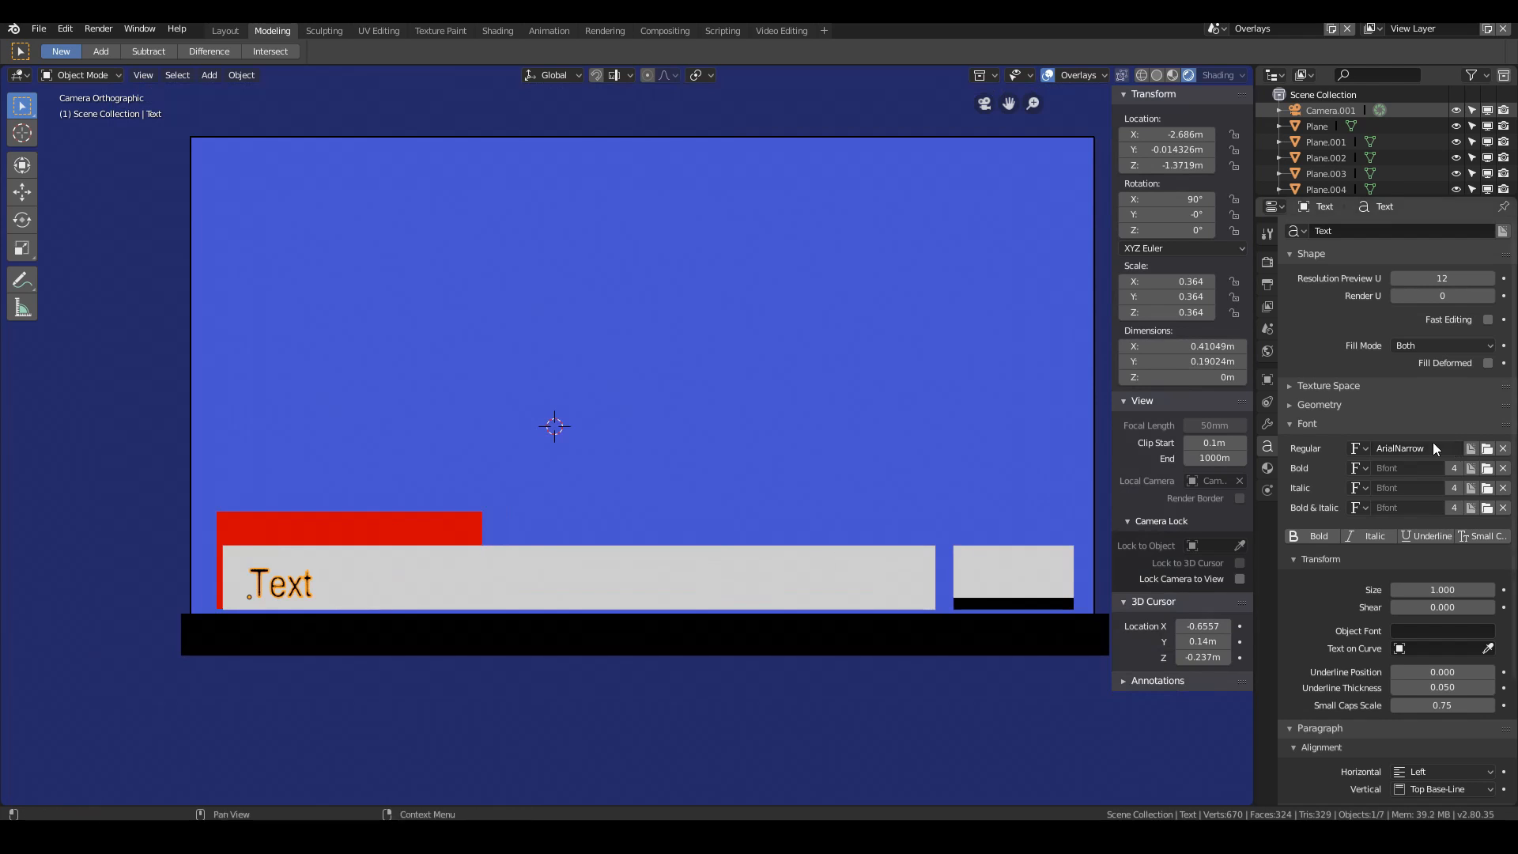
{"action": "scroll", "coordinate": [512, 599], "scroll_direction": "down", "scroll_amount": 2}
{"action": "scroll", "coordinate": [520, 596], "scroll_direction": "up", "scroll_amount": 2}
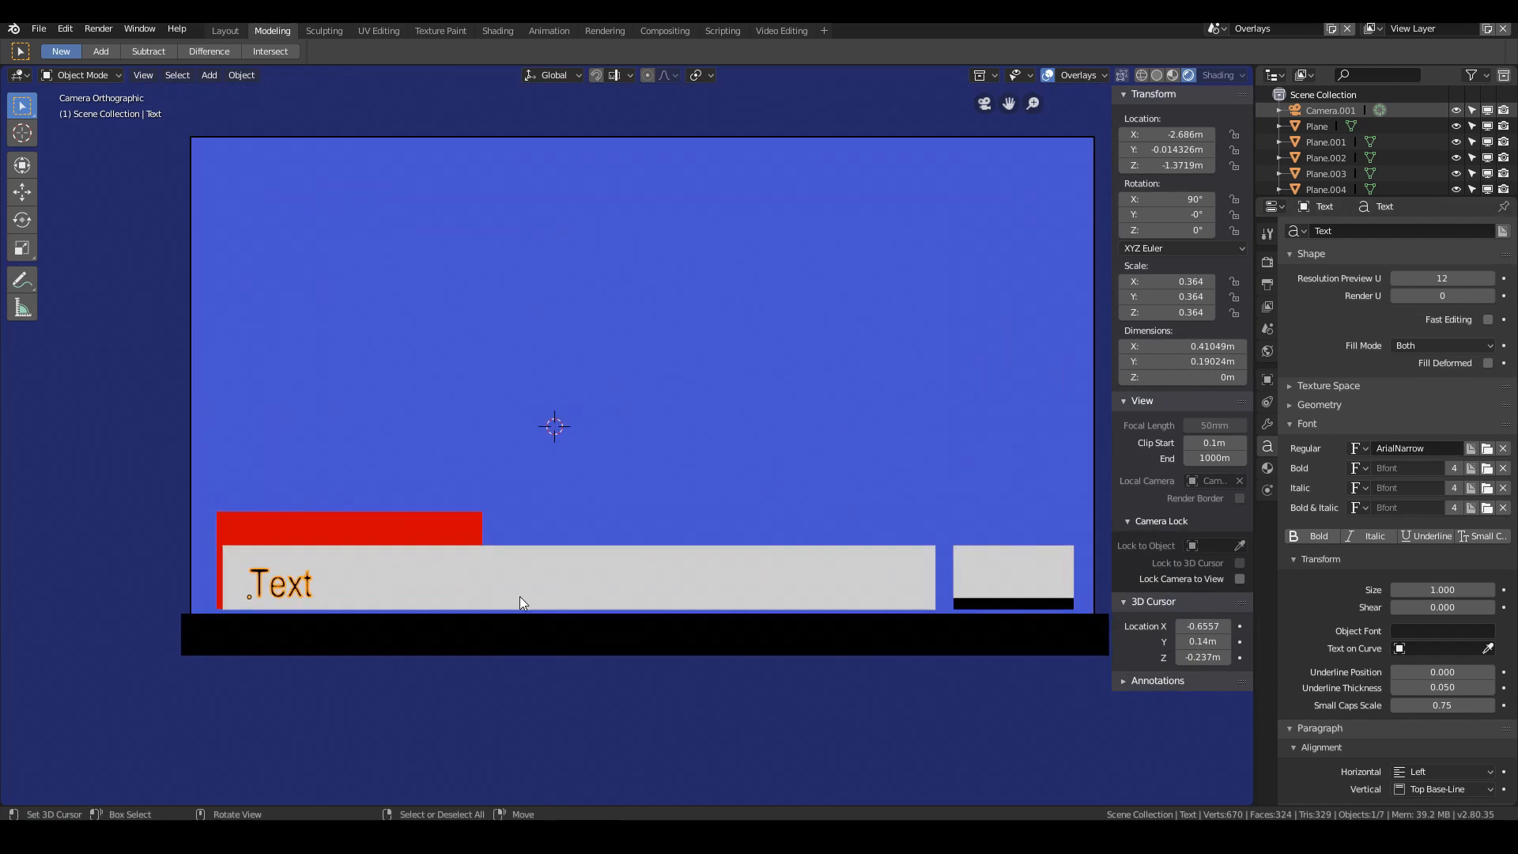
Step: Replace the placeholder text on the white strip with NEW BLENDER SHORT FILM "UYIR" RELEASED
{"action": "scroll", "coordinate": [386, 661], "scroll_direction": "up", "scroll_amount": 1}
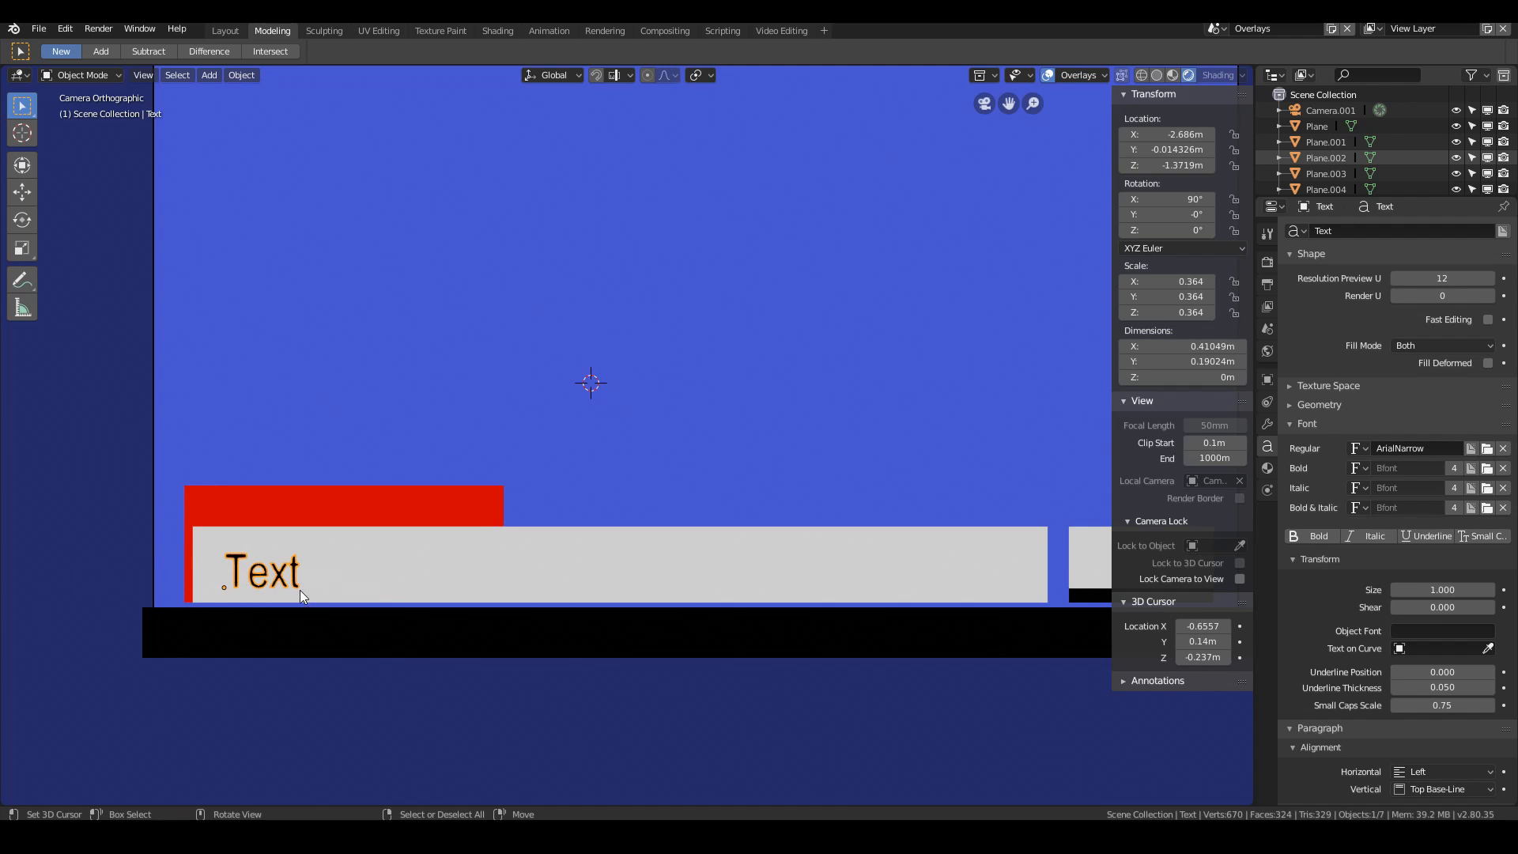
{"action": "key", "text": "Tab"}
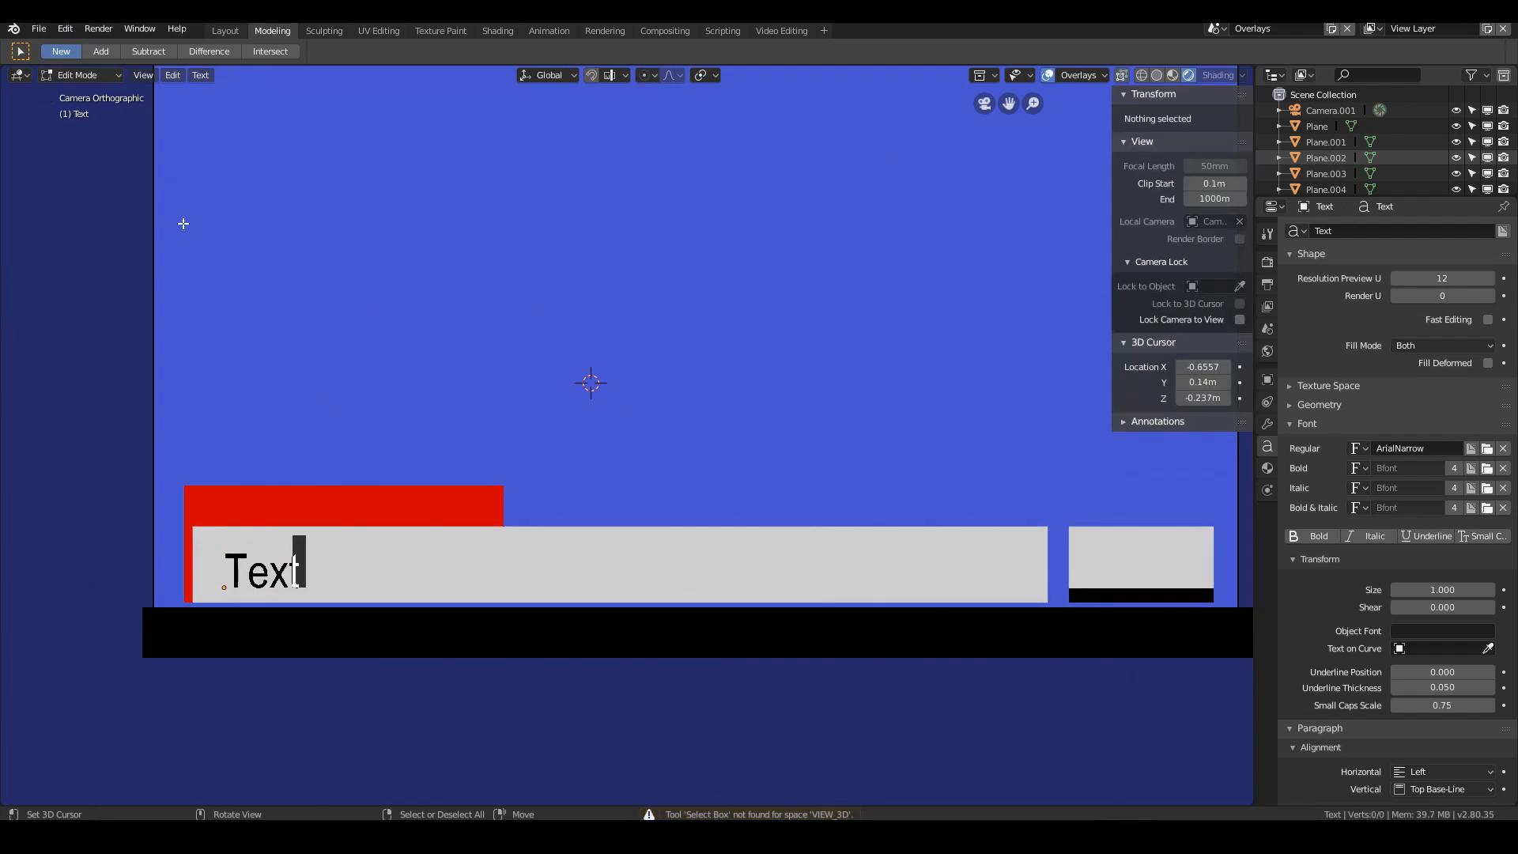
{"action": "key", "text": "BackSpace"}
{"action": "key", "text": "BackSpace"}
{"action": "key", "text": "BackSpace"}
{"action": "key", "text": "BackSpace"}
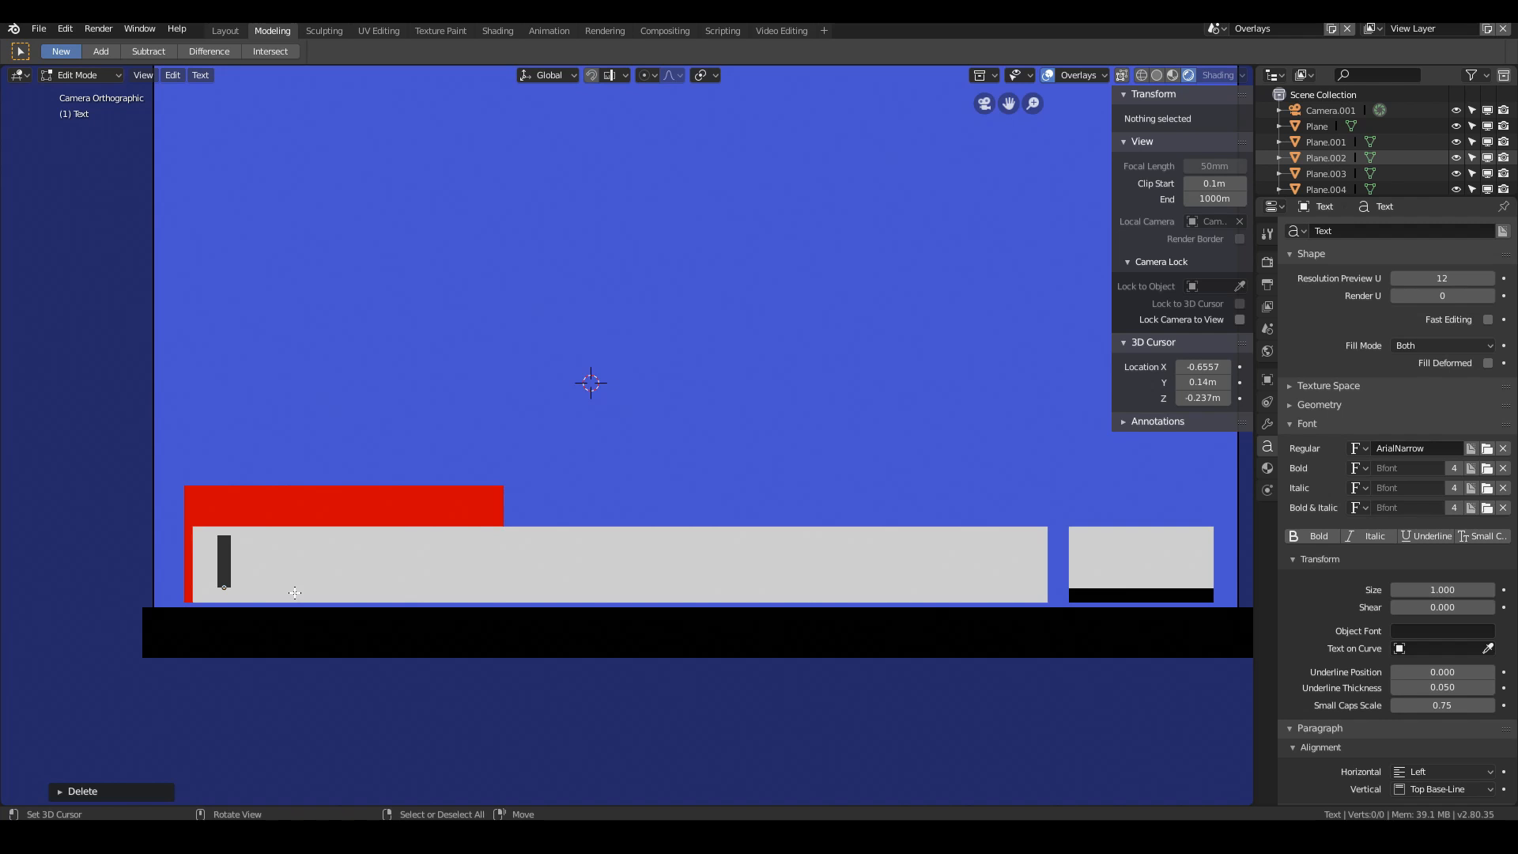
{"action": "type", "text": "NEW"}
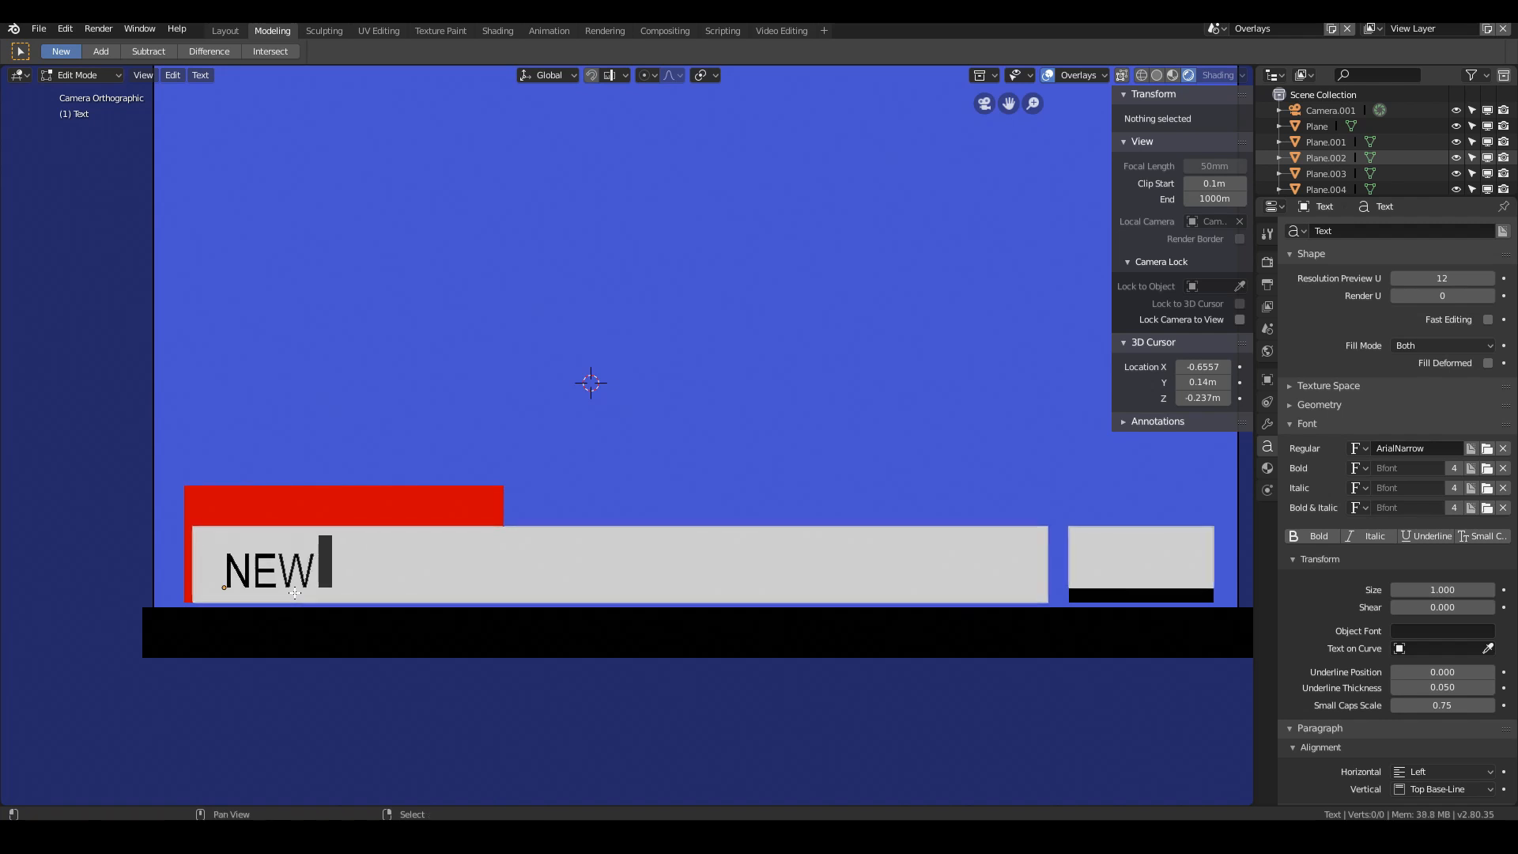
{"action": "type", "text": " BLE"}
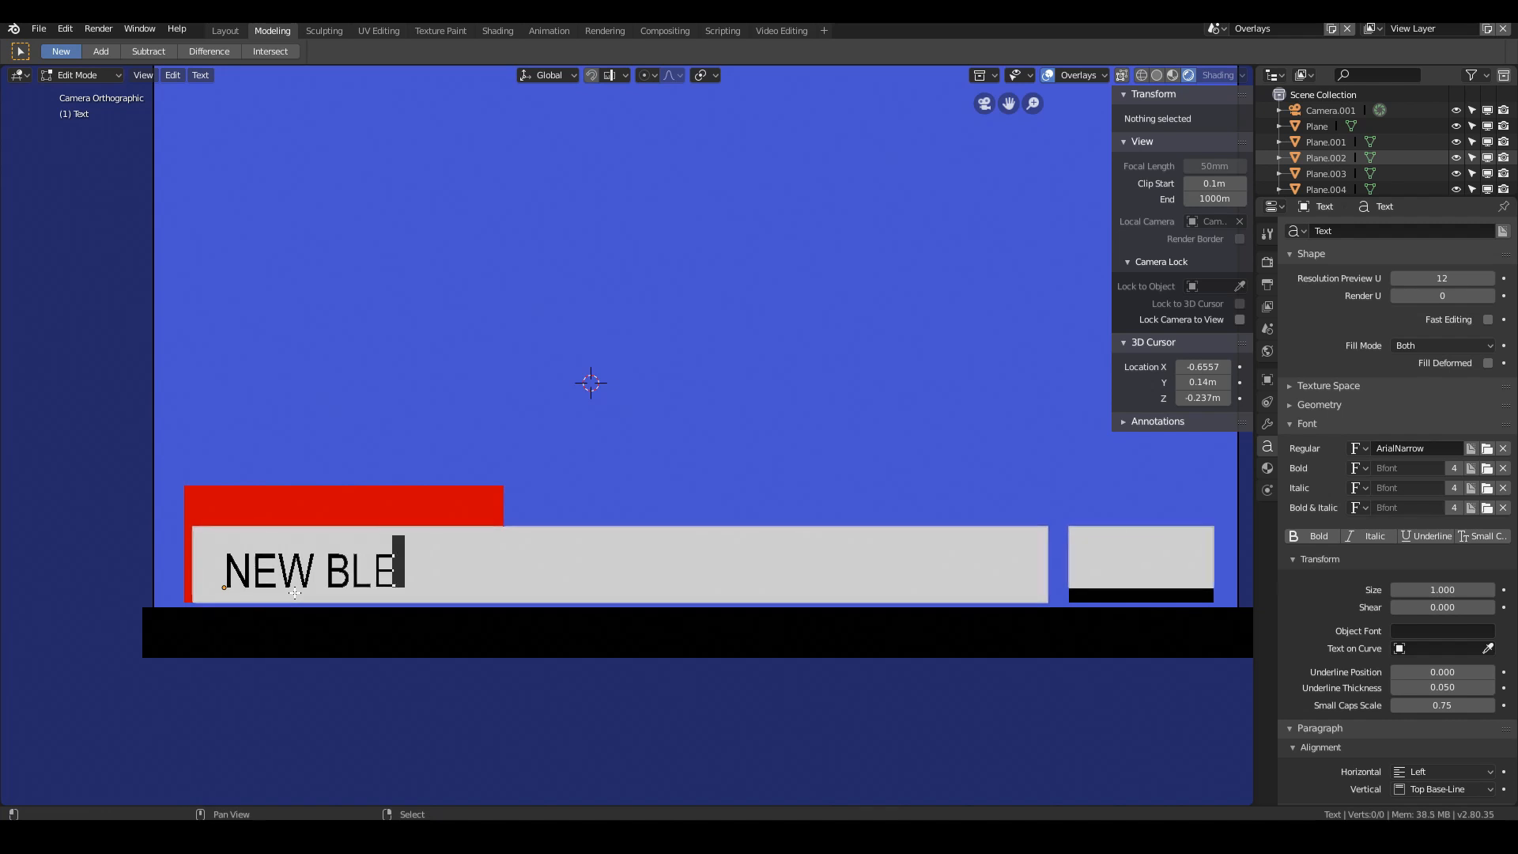
{"action": "type", "text": "NDER SHORT F"}
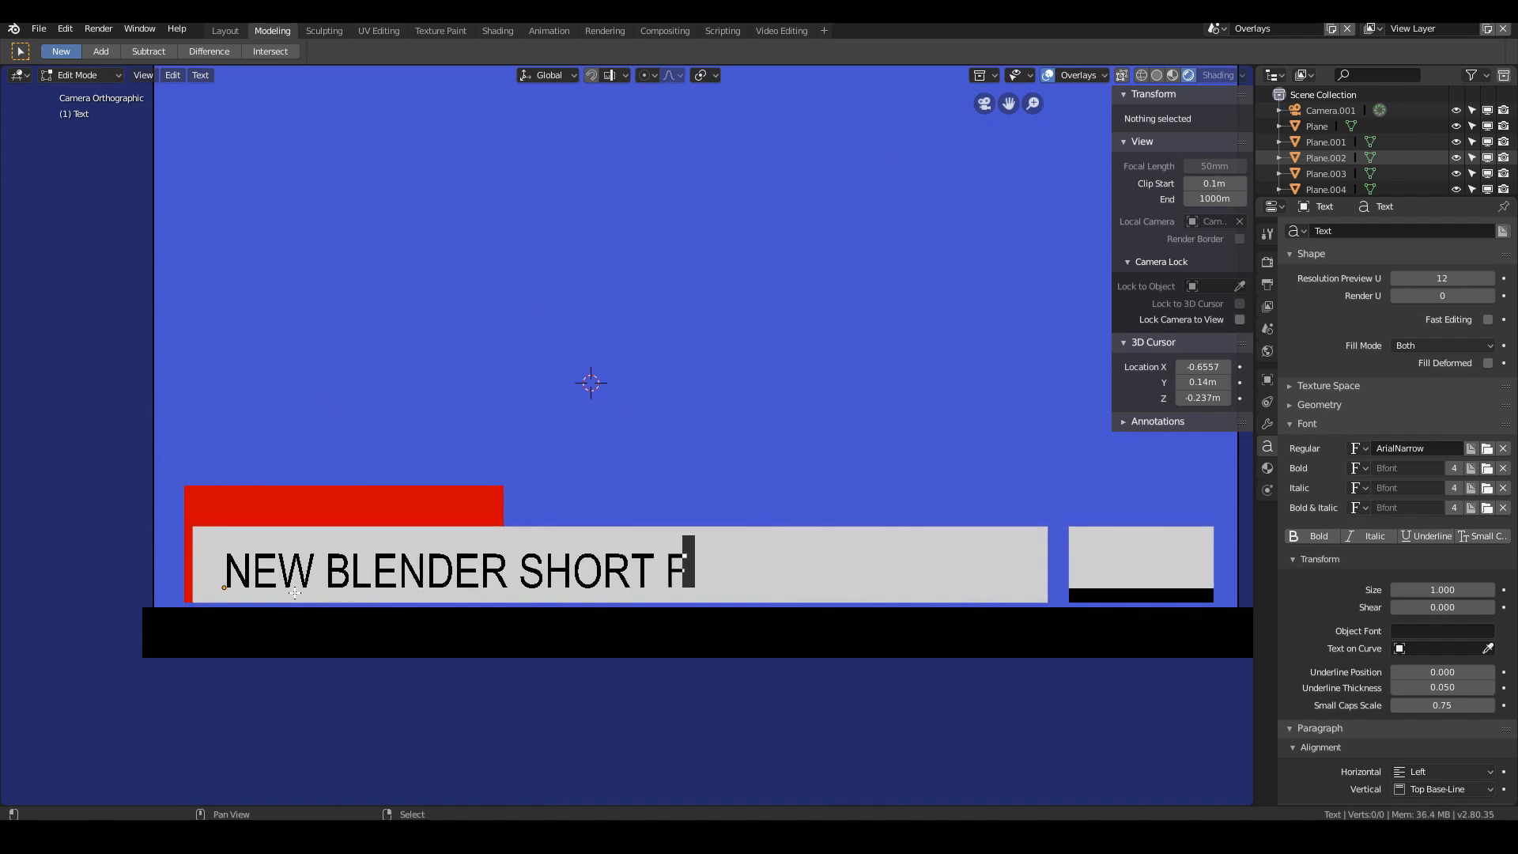
{"action": "type", "text": "ILM \"U"}
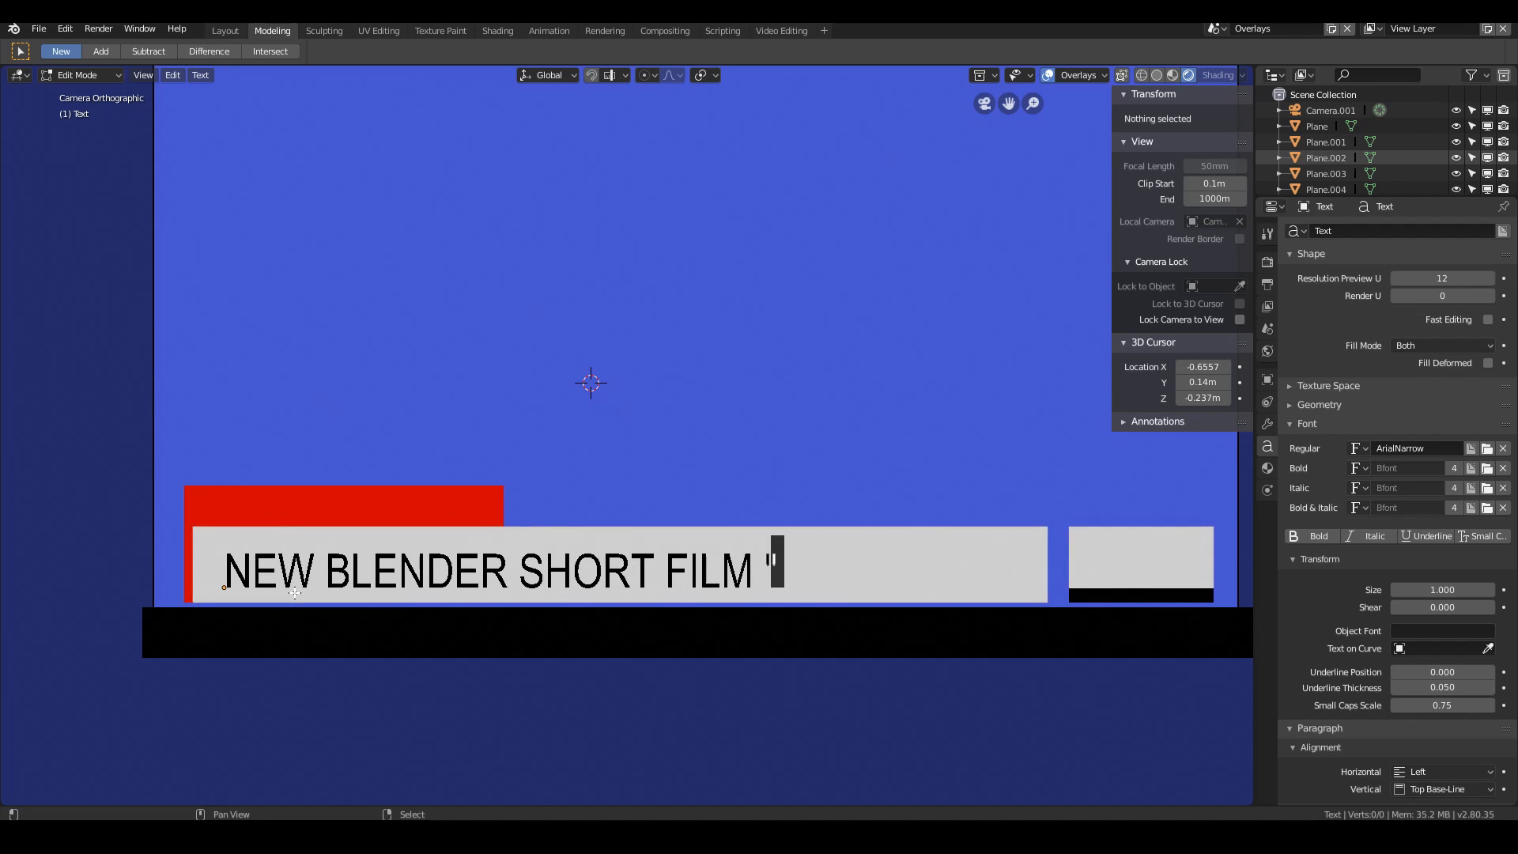
{"action": "type", "text": "YO"}
{"action": "key", "text": "BackSpace"}
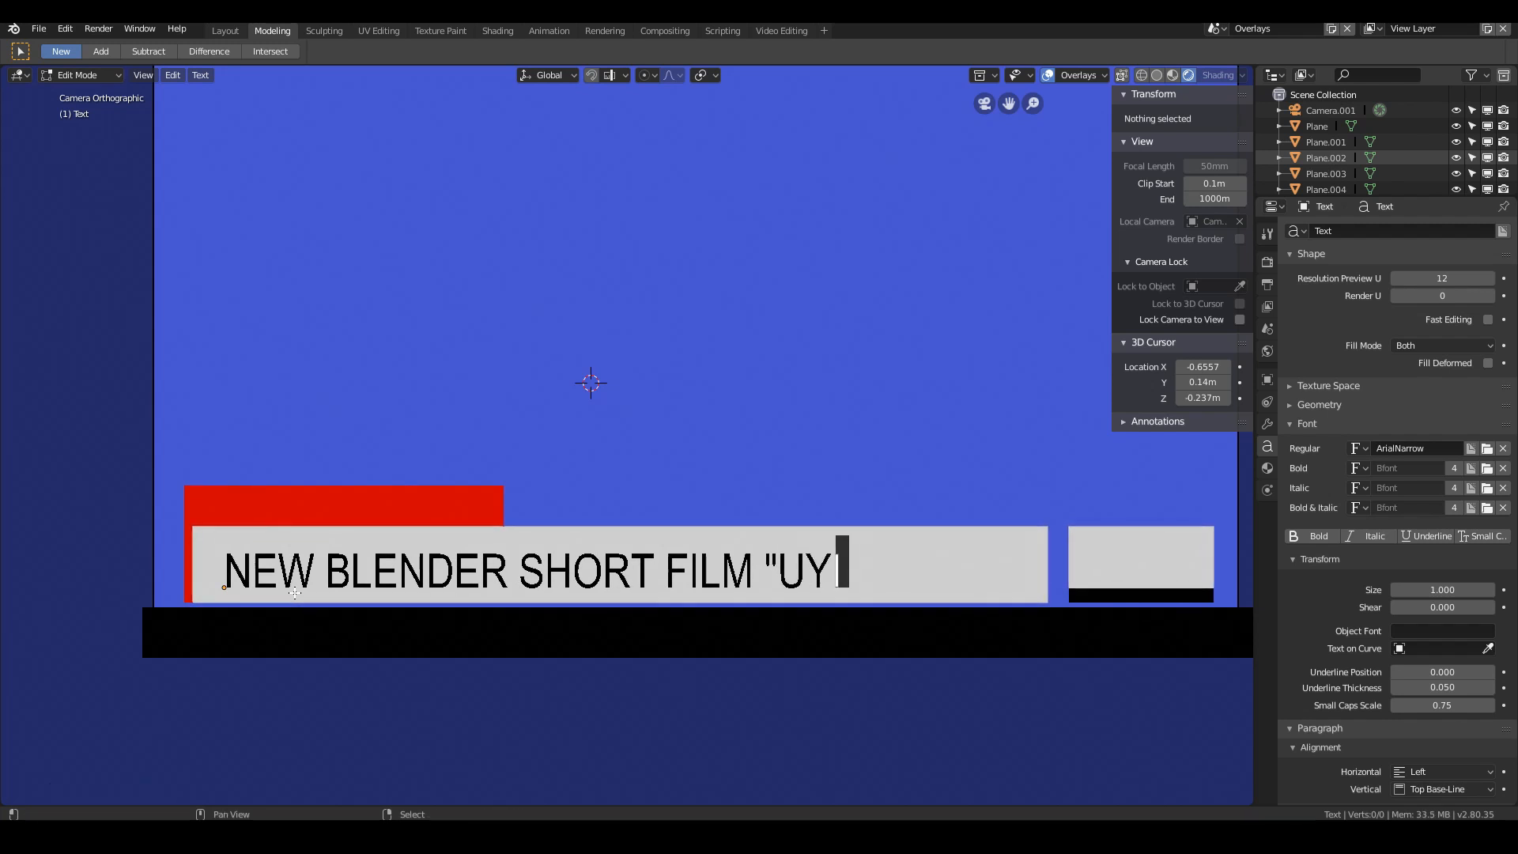
{"action": "type", "text": "IR\" RELEASED"}
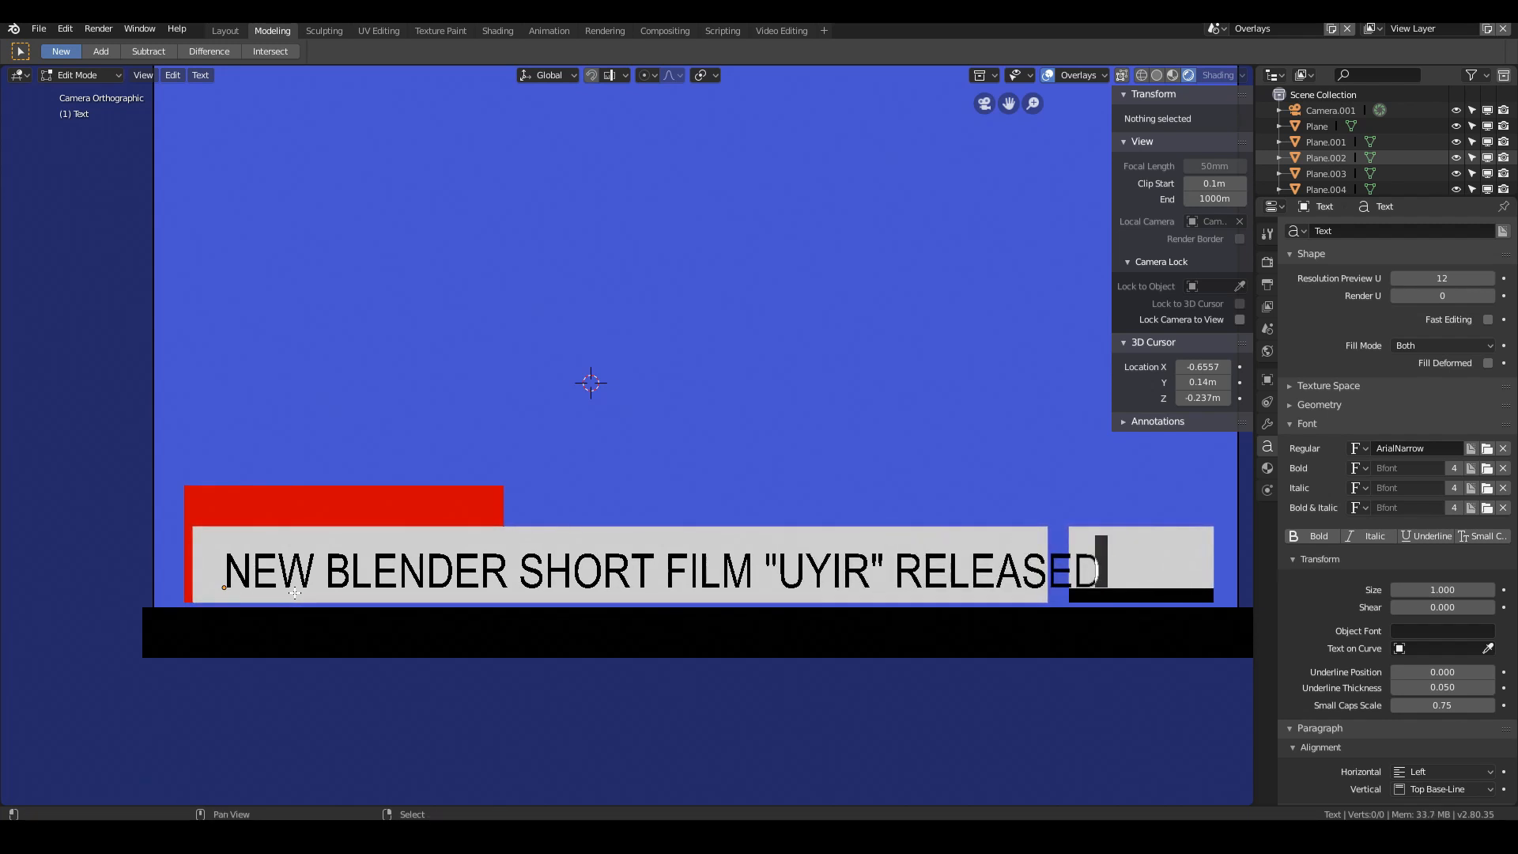
{"action": "key", "text": "Tab"}
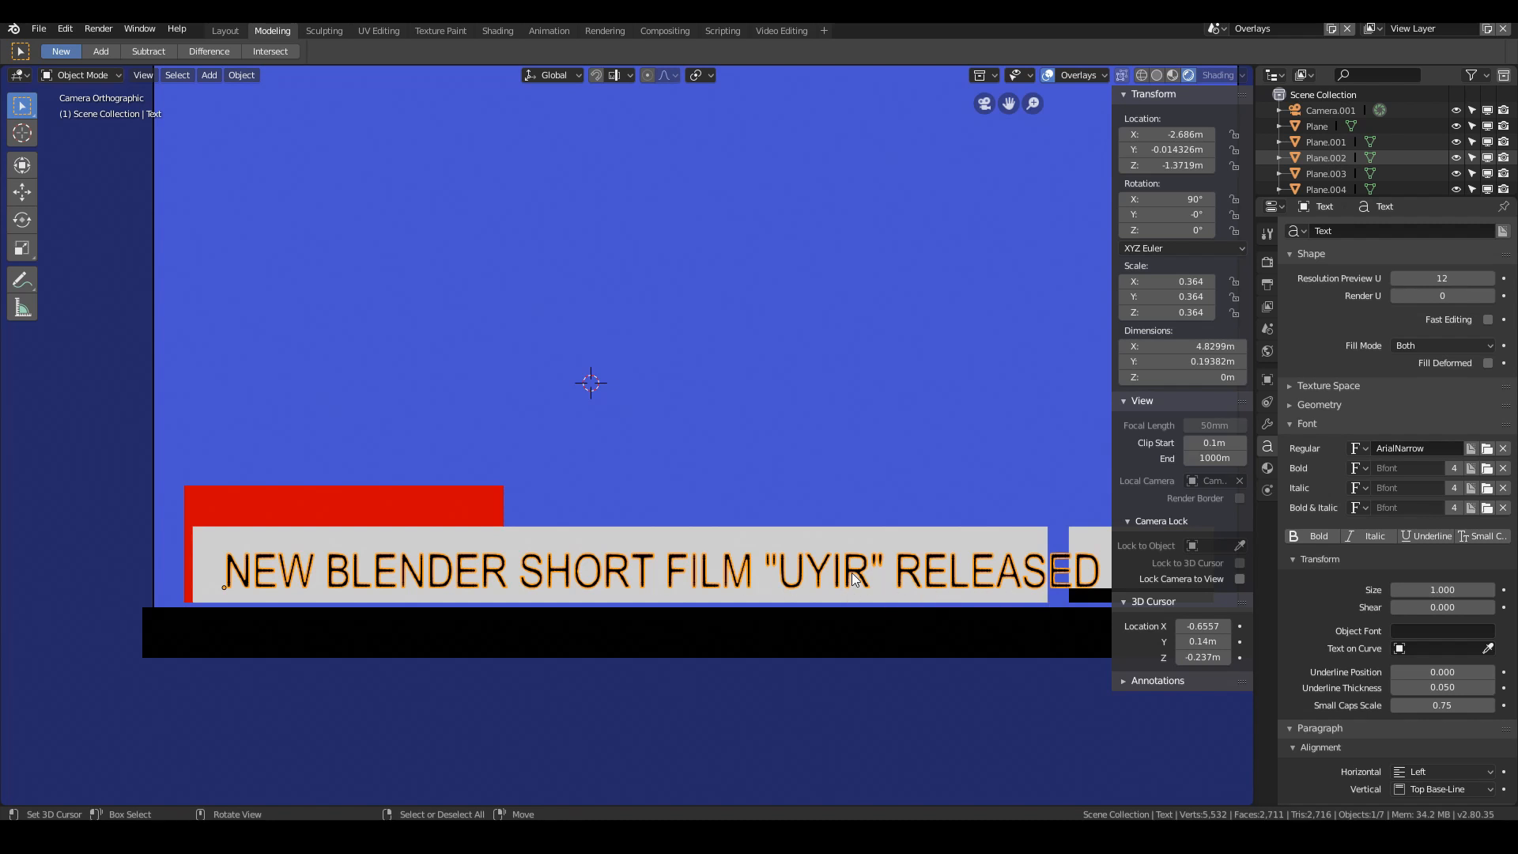
Step: Scale the headline to about 0.340 and centre it within the white strip at about X -2.769 m, Z -1.341 m
{"action": "key", "text": "s"}
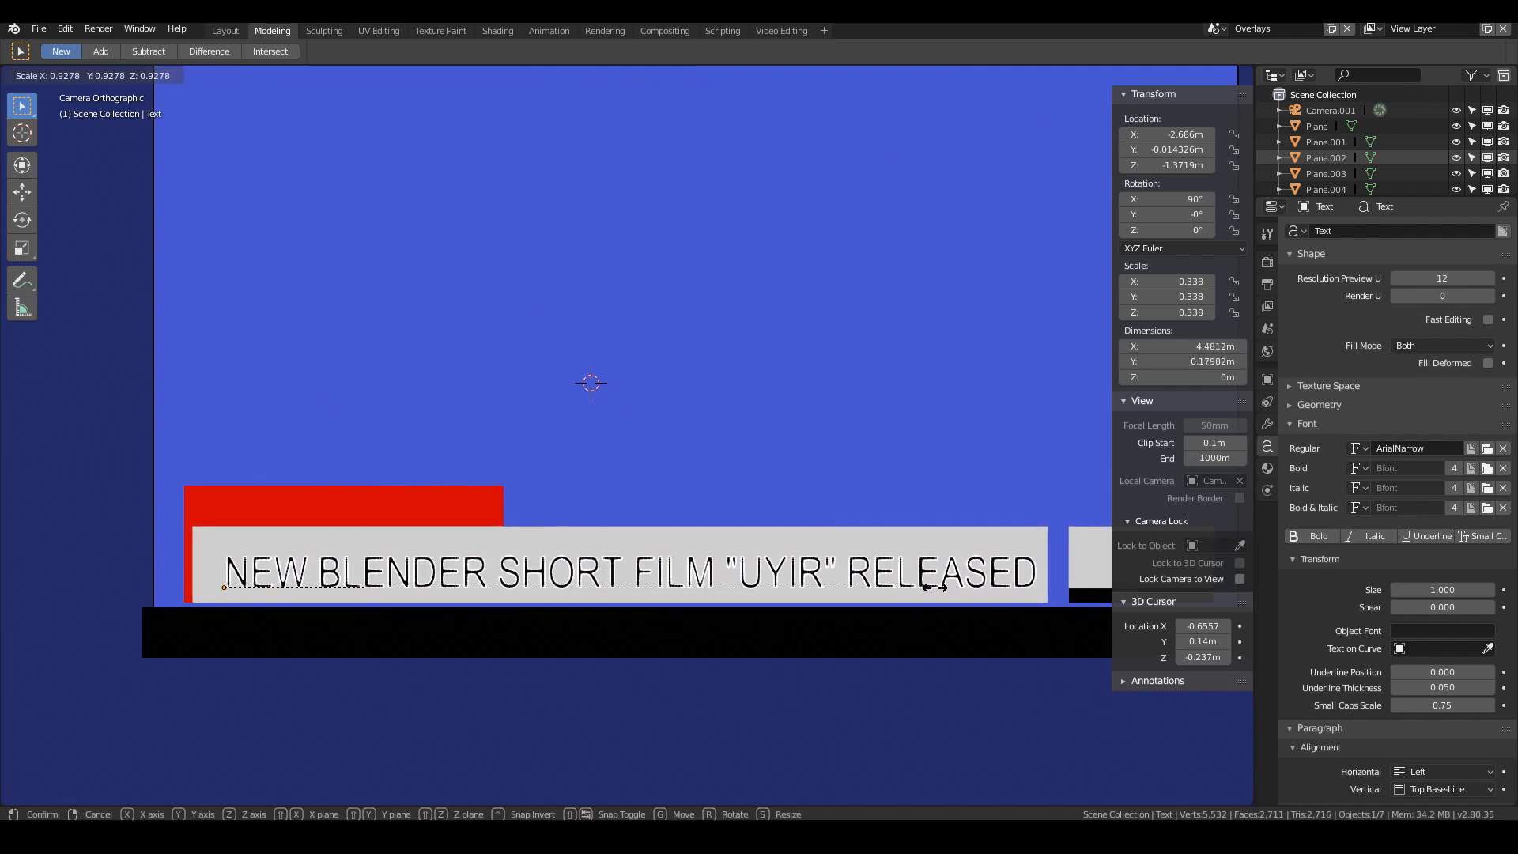
{"action": "left_click", "coordinate": [931, 577]}
{"action": "key", "text": "g"}
{"action": "left_click", "coordinate": [933, 581]}
{"action": "key", "text": "s"}
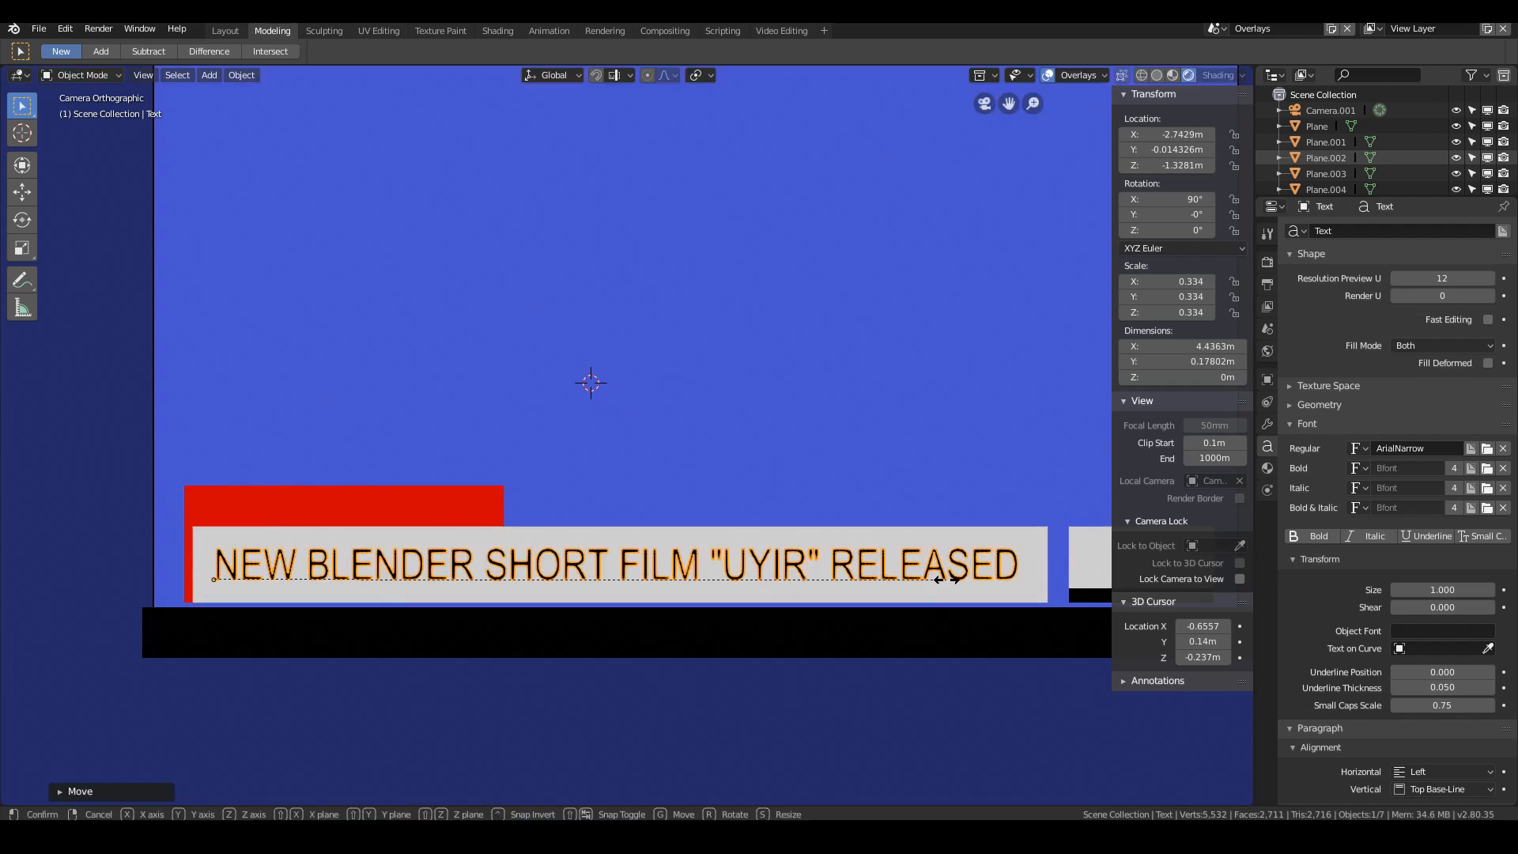
{"action": "left_click", "coordinate": [959, 581]}
{"action": "key", "text": "g"}
{"action": "left_click", "coordinate": [959, 584]}
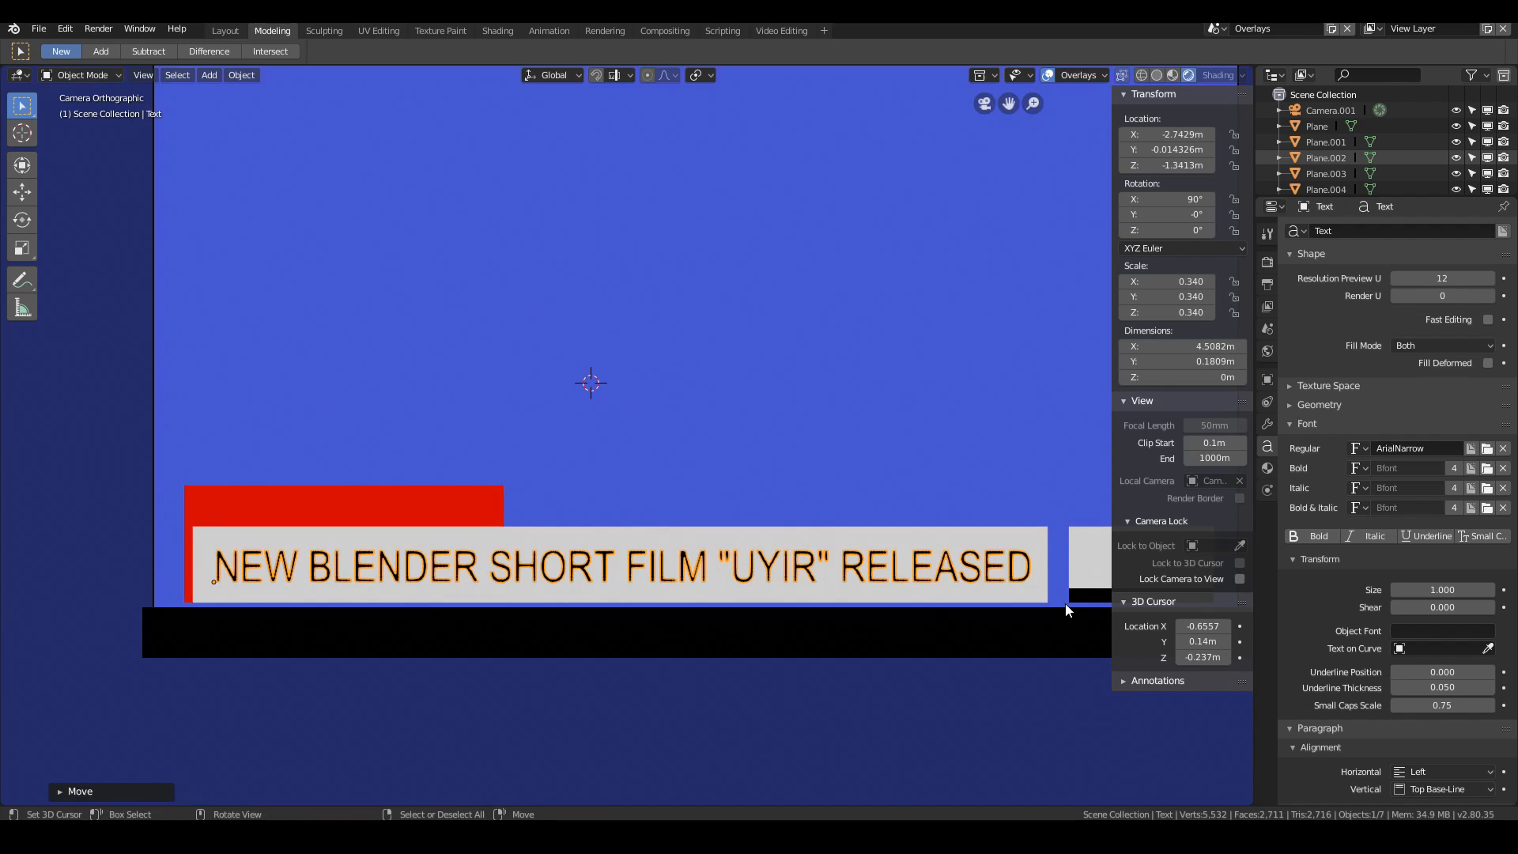
{"action": "key", "text": "g"}
{"action": "left_click", "coordinate": [967, 589]}
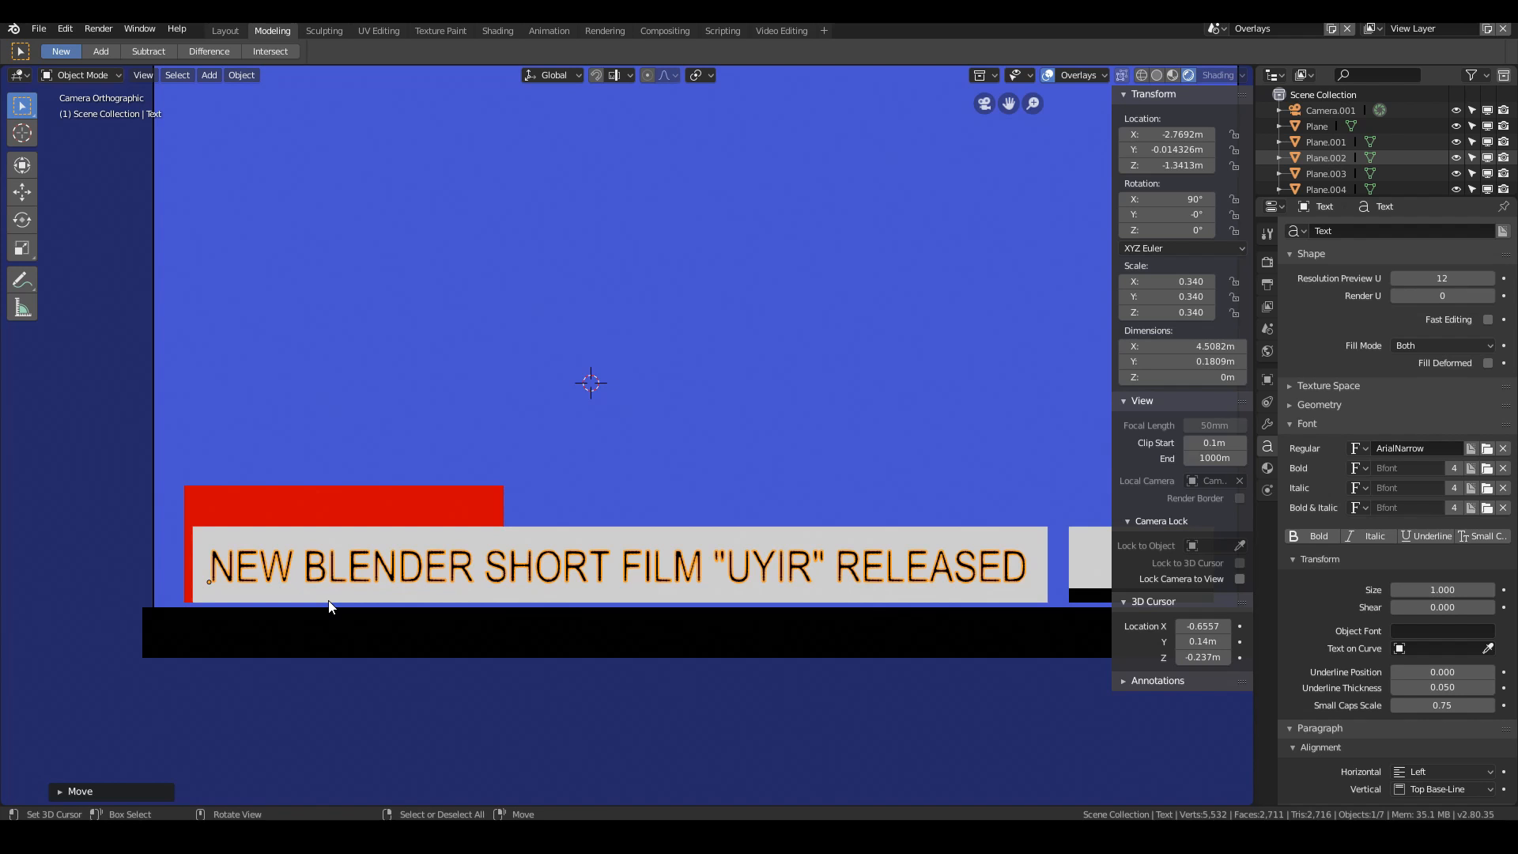
Step: Duplicate the headline text and place the copy on the black bar at about X -3.016 m, Z -1.704 m
{"action": "scroll", "coordinate": [329, 601], "scroll_direction": "down", "scroll_amount": 1}
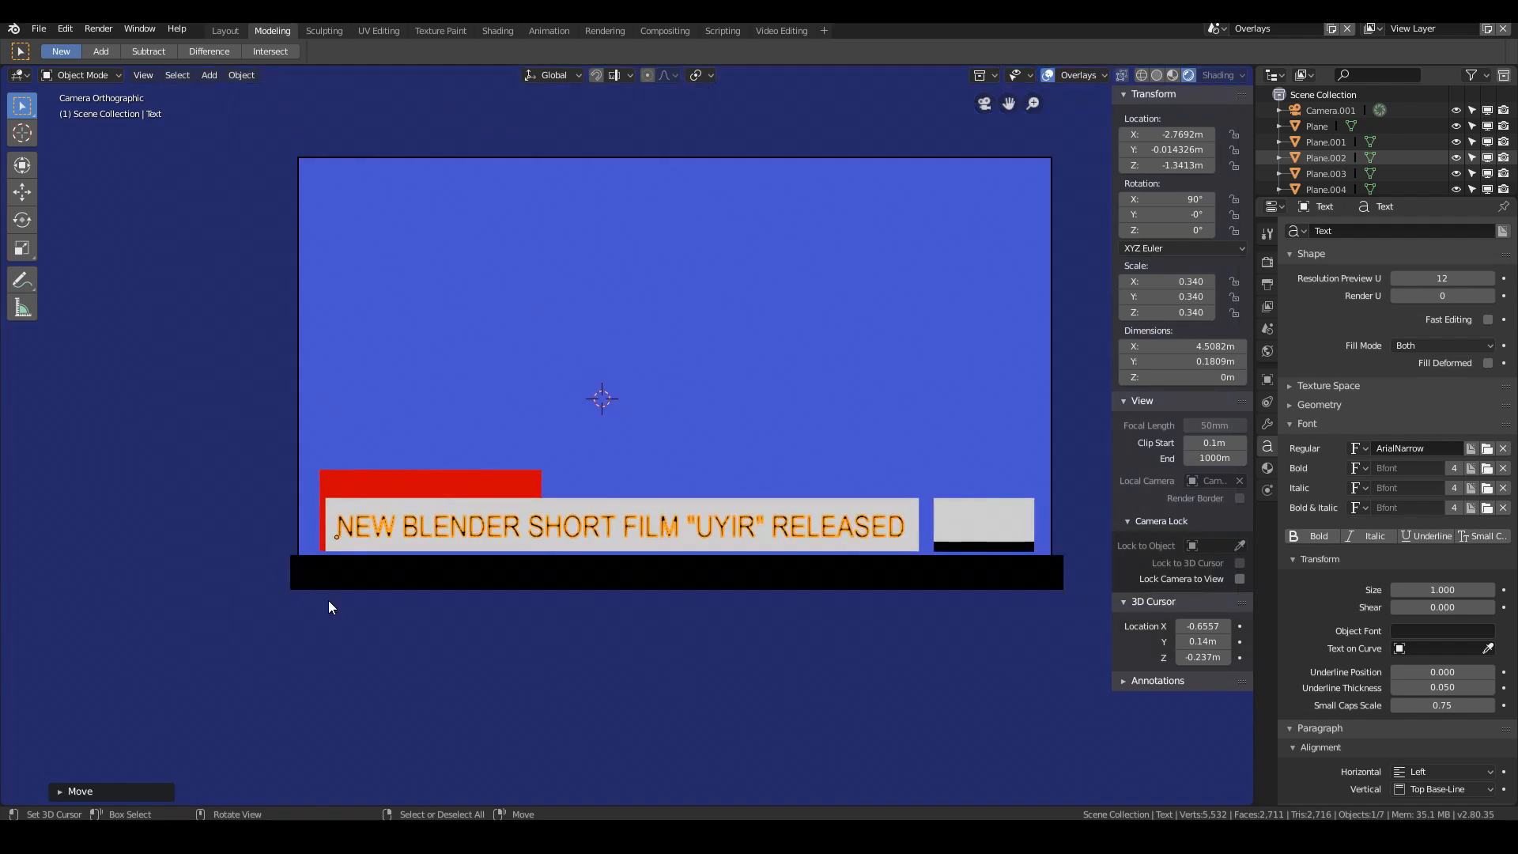
{"action": "scroll", "coordinate": [329, 600], "scroll_direction": "up", "scroll_amount": 1}
{"action": "scroll", "coordinate": [334, 601], "scroll_direction": "down", "scroll_amount": 1}
{"action": "middle_click_drag", "start_coordinate": [736, 643], "coordinate": [656, 650], "text": "shift"}
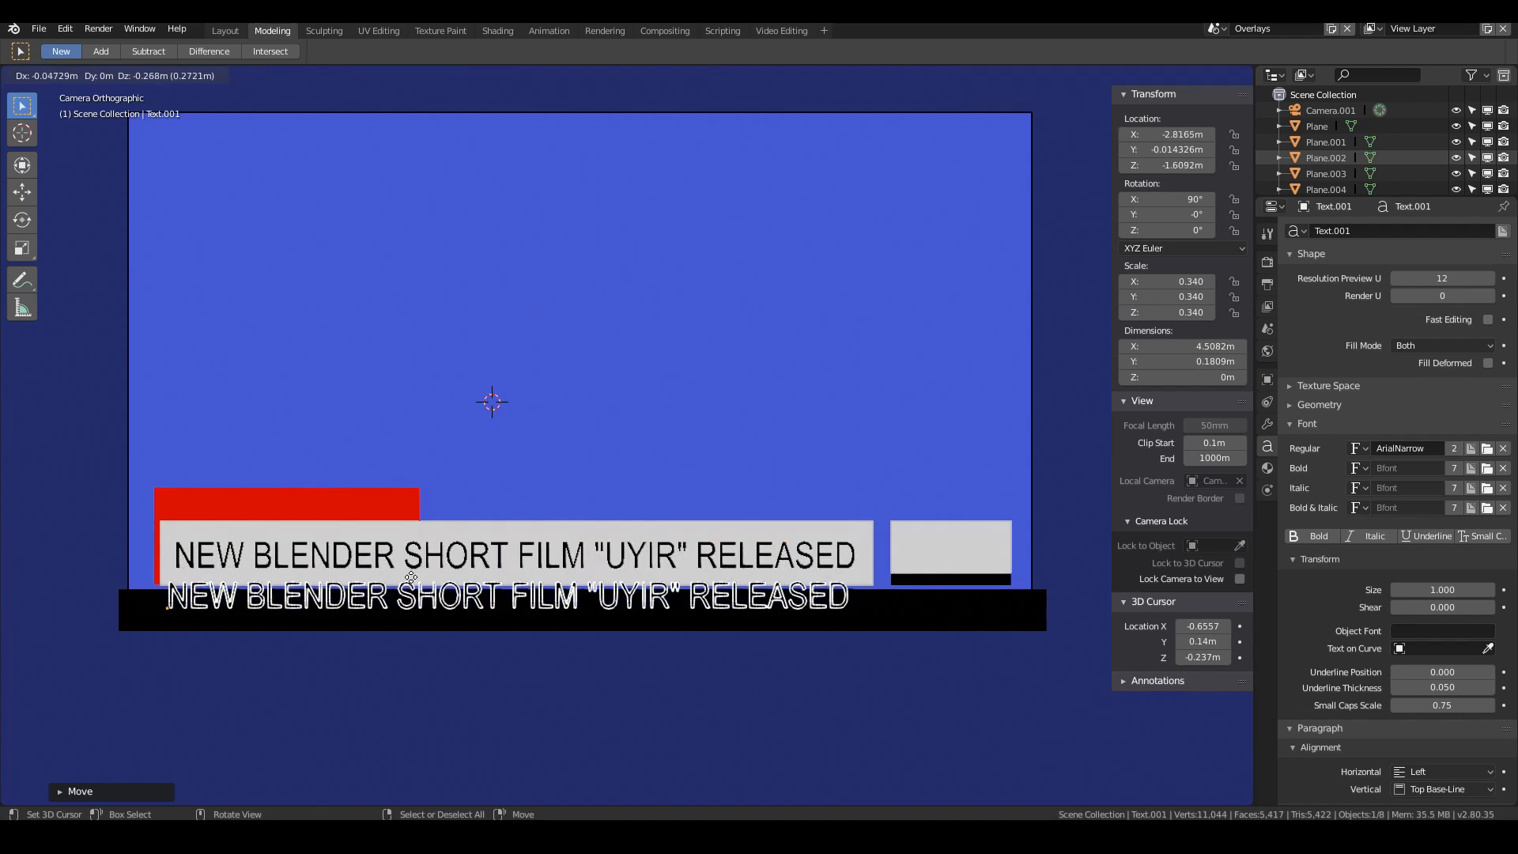
{"action": "left_click", "coordinate": [422, 608]}
{"action": "mouse_move", "coordinate": [422, 609]}
{"action": "middle_mouse_down"}
{"action": "mouse_move", "coordinate": [373, 652]}
{"action": "mouse_move", "coordinate": [311, 661]}
{"action": "mouse_move", "coordinate": [430, 634]}
{"action": "middle_mouse_up"}
{"action": "key", "text": "KP_0"}
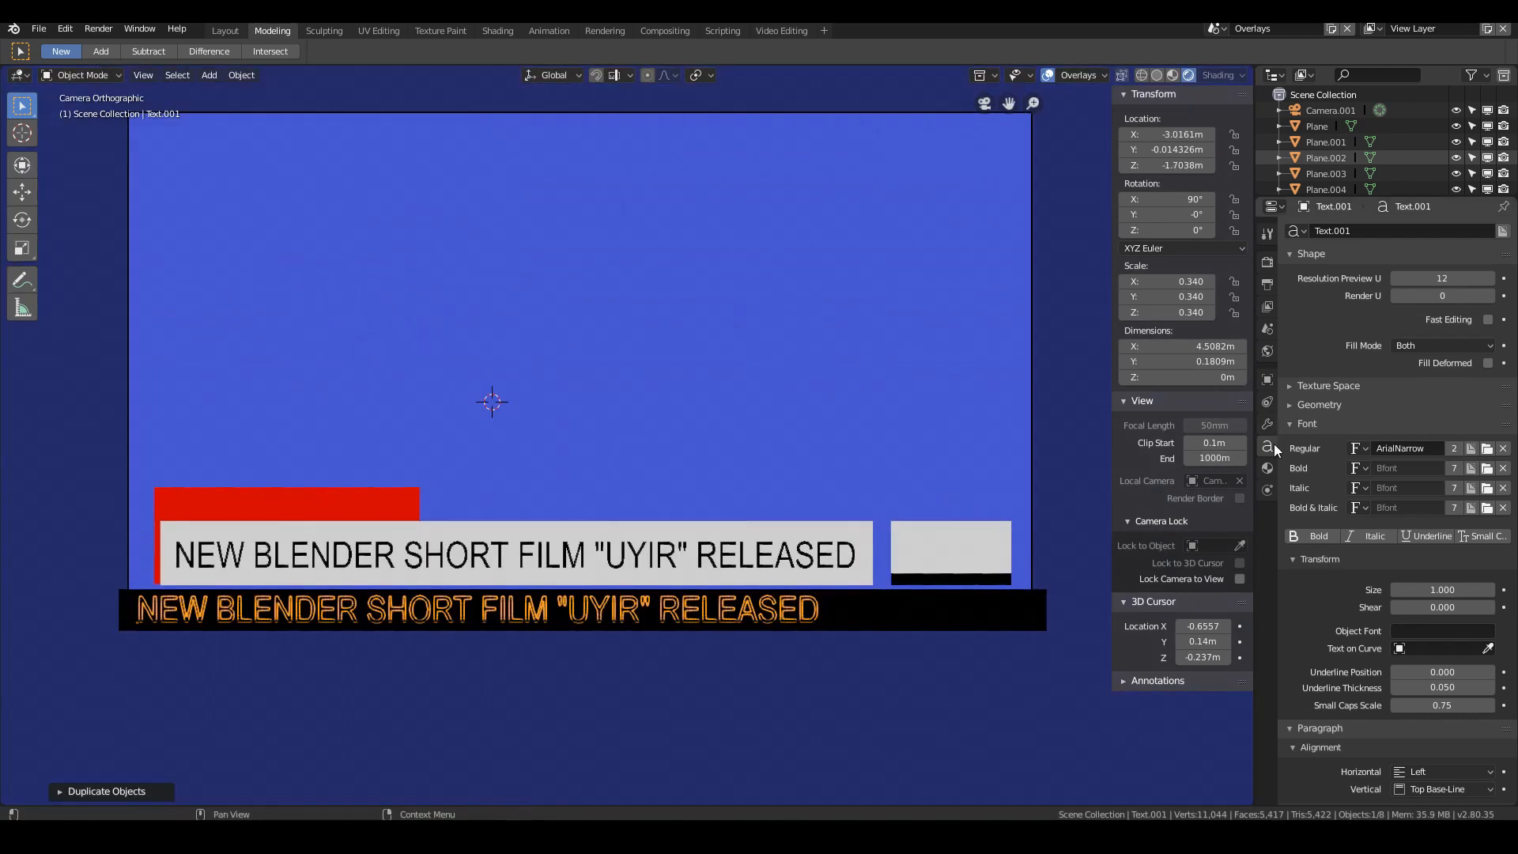
Step: Assign the White material to the copied text and adjust its position on the black bar to about X -3.037 m, Z -1.688 m
{"action": "left_click", "coordinate": [1267, 468]}
{"action": "left_click", "coordinate": [1304, 297]}
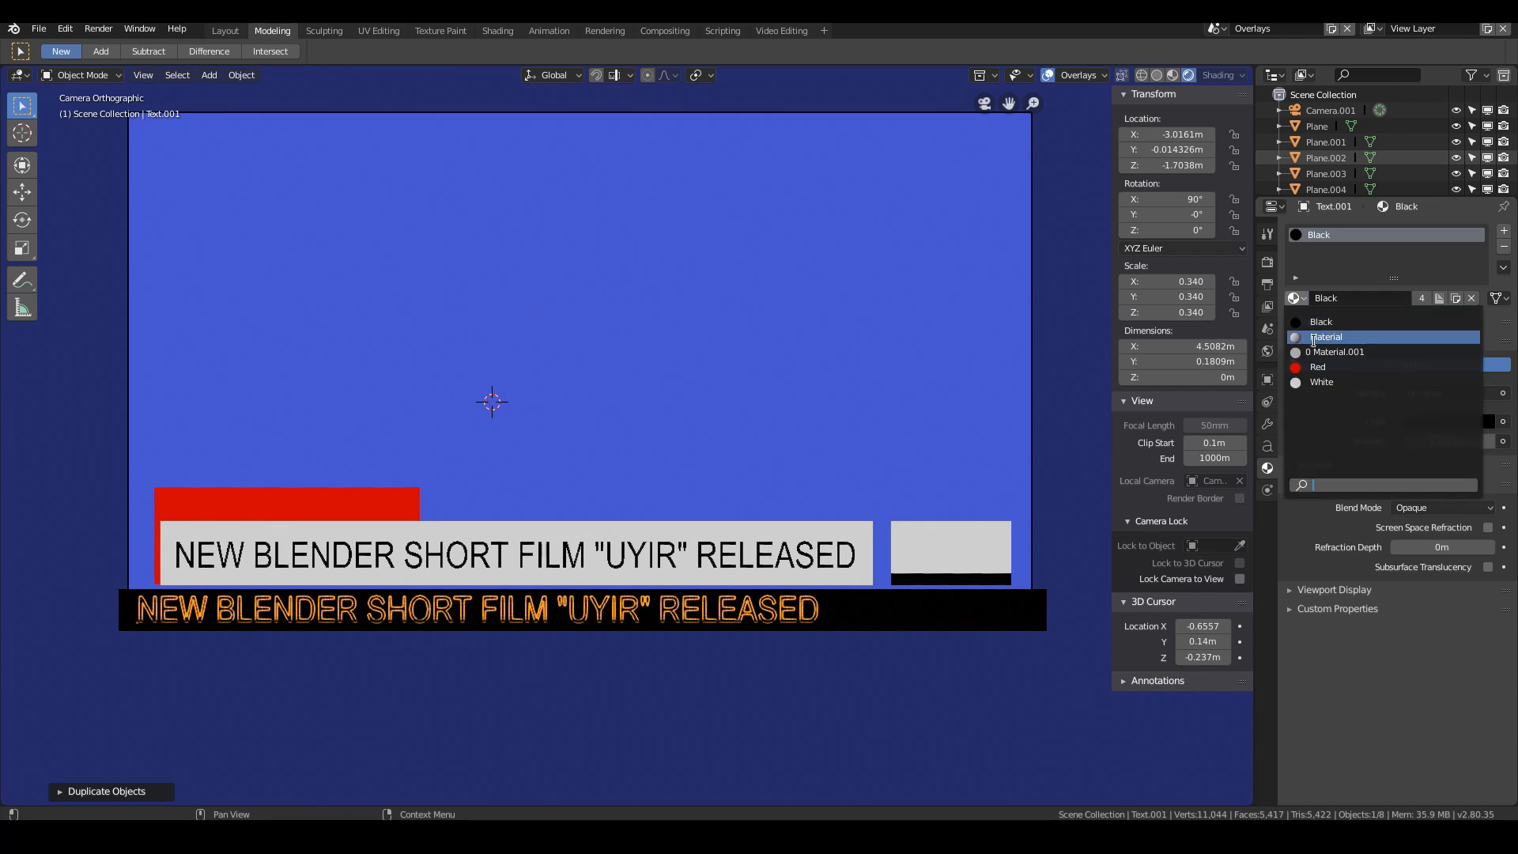
{"action": "left_click", "coordinate": [1321, 382]}
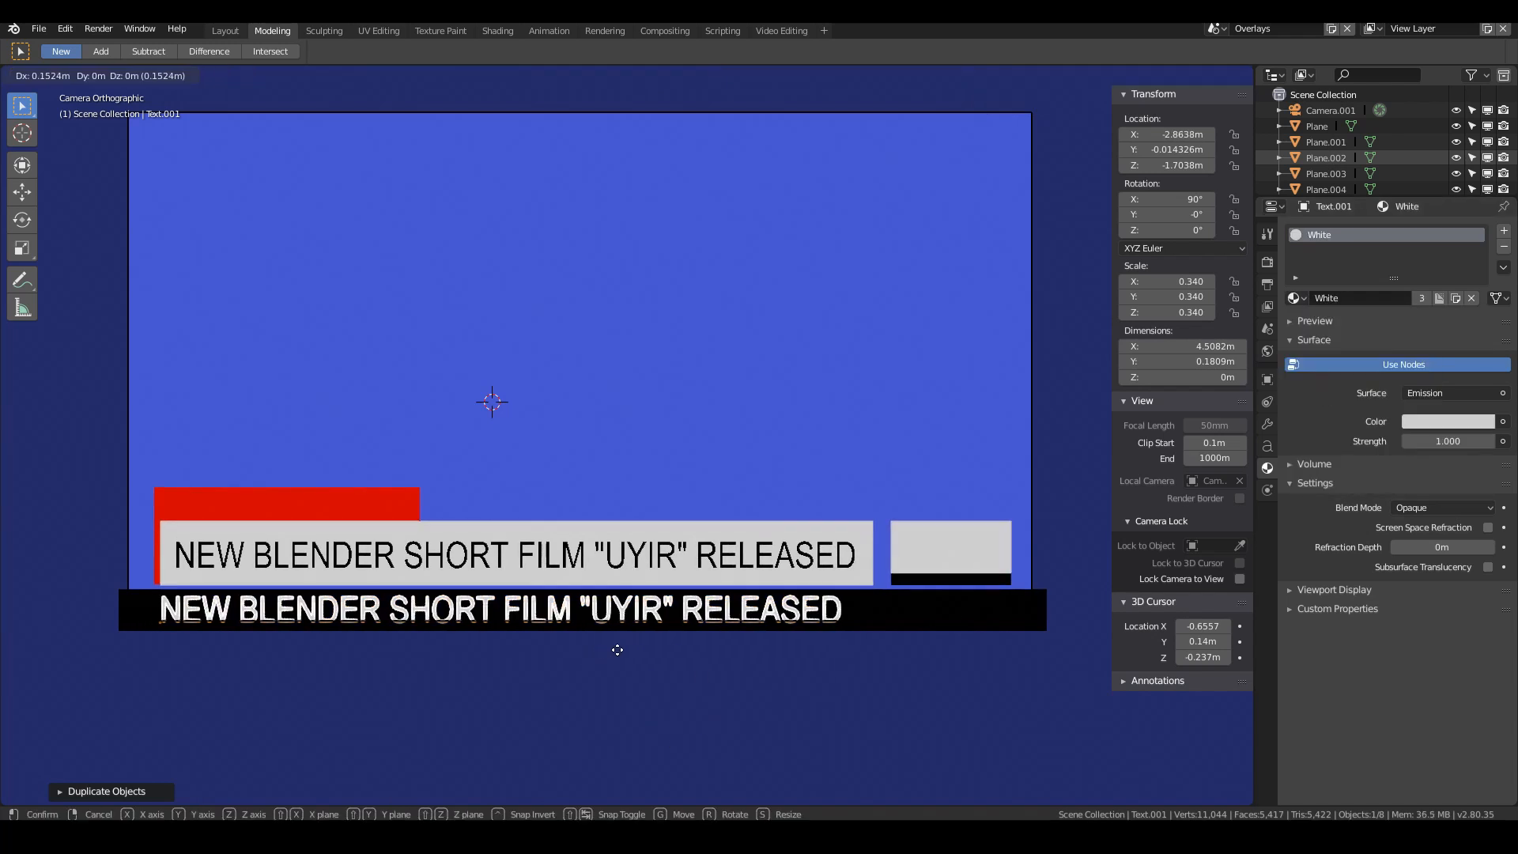
{"action": "key", "text": "g"}
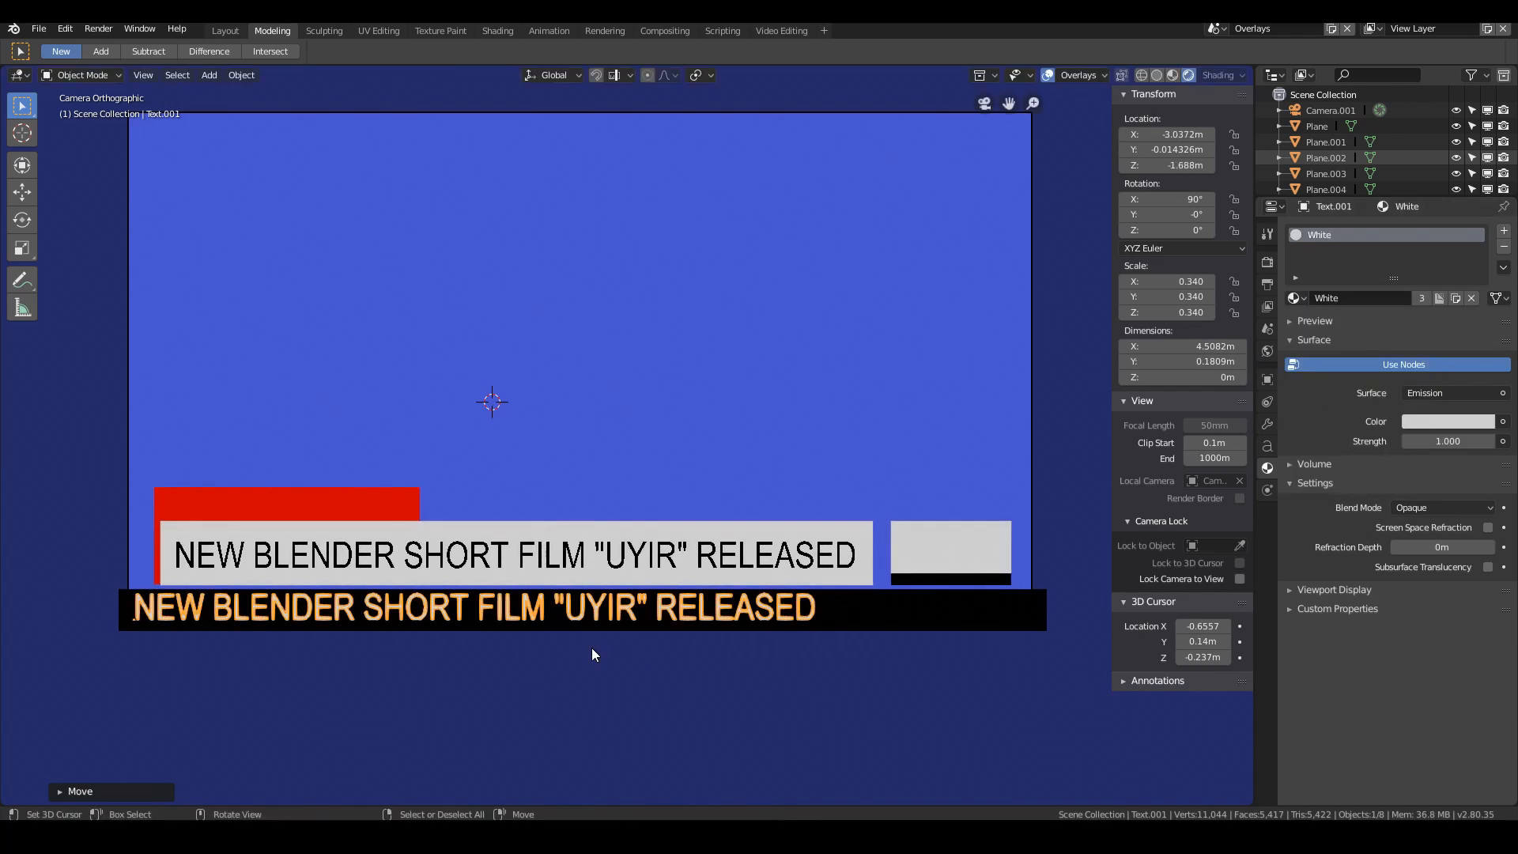
{"action": "left_click", "coordinate": [592, 649]}
Step: Replace the copied text on the black bar with THIS IS AN EXAMPLE OF A SCROLLING BREAKING NEWS TEXT
{"action": "key", "text": "Tab"}
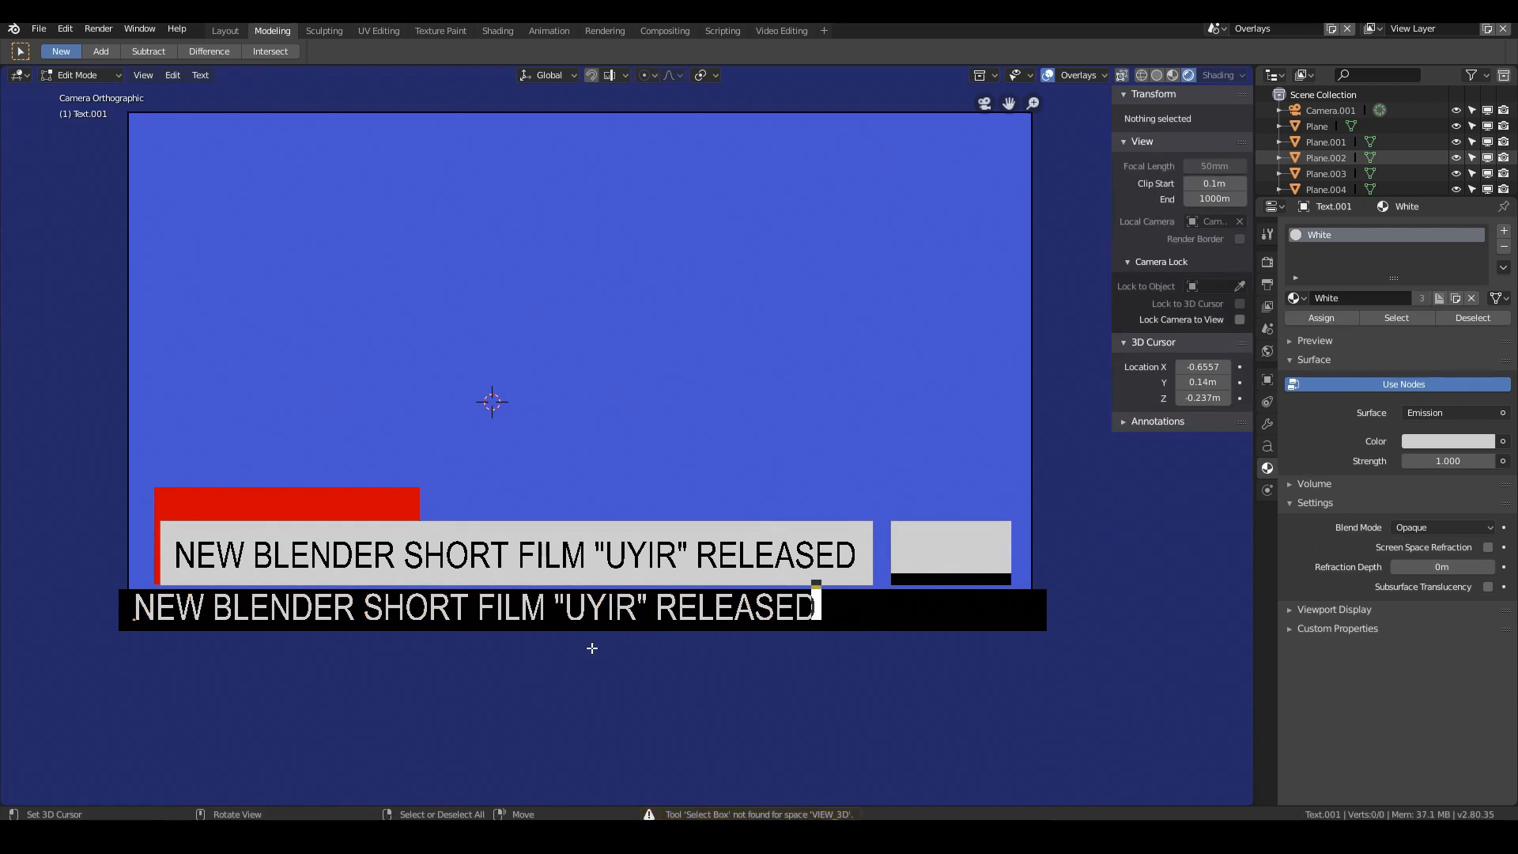
{"action": "key", "text": "BackSpace"}
{"action": "key", "text": "BackSpace"}
{"action": "key", "text": "BackSpace"}
{"action": "key", "text": "BackSpace"}
{"action": "key", "text": "BackSpace"}
{"action": "key", "text": "BackSpace"}
{"action": "key", "text": "BackSpace"}
{"action": "key", "text": "BackSpace"}
{"action": "key", "text": "BackSpace"}
{"action": "key", "text": "BackSpace"}
{"action": "key", "text": "BackSpace"}
{"action": "key", "text": "BackSpace"}
{"action": "key", "text": "BackSpace"}
{"action": "key", "text": "BackSpace"}
{"action": "key", "text": "BackSpace"}
{"action": "key", "text": "BackSpace"}
{"action": "key", "text": "BackSpace"}
{"action": "key", "text": "BackSpace"}
{"action": "key", "text": "BackSpace"}
{"action": "key", "text": "BackSpace"}
{"action": "key", "text": "BackSpace"}
{"action": "key", "text": "BackSpace"}
{"action": "key", "text": "BackSpace"}
{"action": "key", "text": "BackSpace"}
{"action": "key", "text": "BackSpace"}
{"action": "key", "text": "BackSpace"}
{"action": "key", "text": "BackSpace"}
{"action": "key", "text": "BackSpace"}
{"action": "key", "text": "BackSpace"}
{"action": "key", "text": "BackSpace"}
{"action": "key", "text": "BackSpace"}
{"action": "key", "text": "BackSpace"}
{"action": "key", "text": "BackSpace"}
{"action": "key", "text": "BackSpace"}
{"action": "key", "text": "BackSpace"}
{"action": "key", "text": "BackSpace"}
{"action": "key", "text": "BackSpace"}
{"action": "key", "text": "BackSpace"}
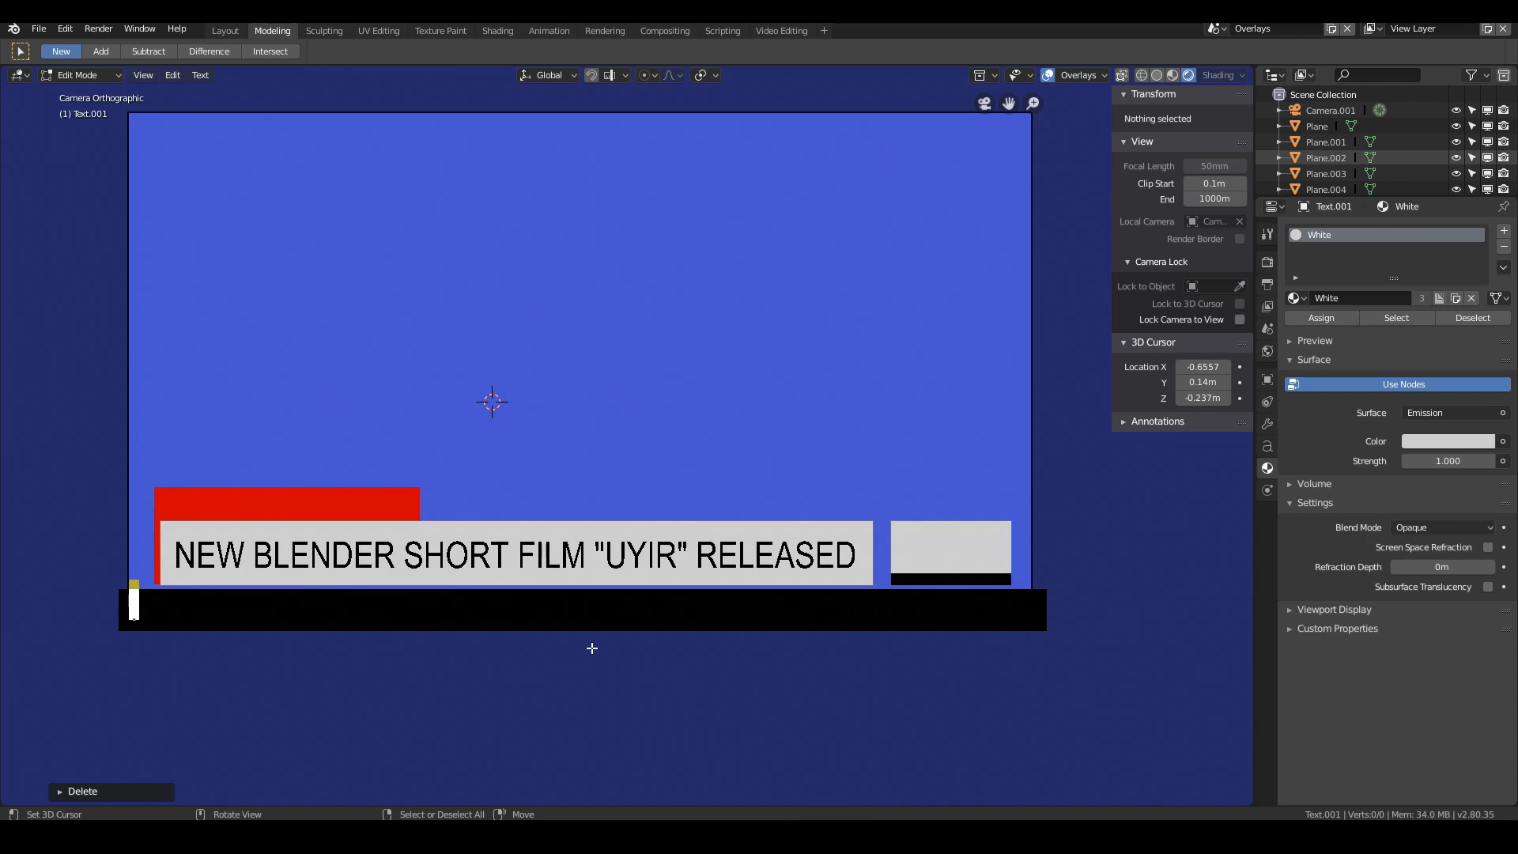
{"action": "key", "text": "ctrl+v"}
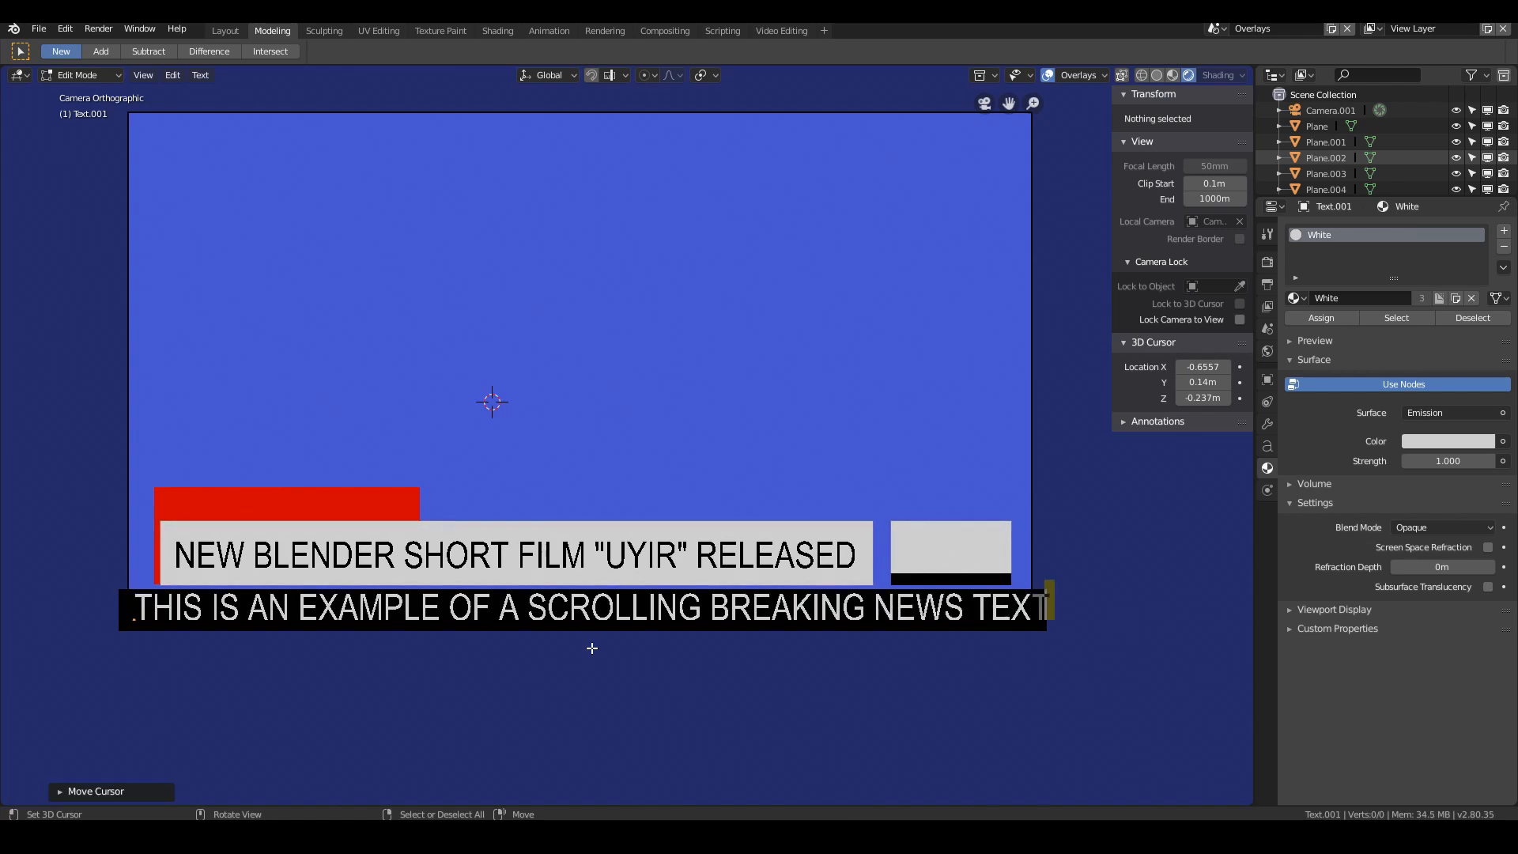
Step: Slide the ticker text along X to about -4.401 m and append a | separator followed by BLENDER 2.8 IS AWESOME
{"action": "key", "text": "Tab"}
{"action": "key", "text": "g"}
{"action": "key", "text": "x"}
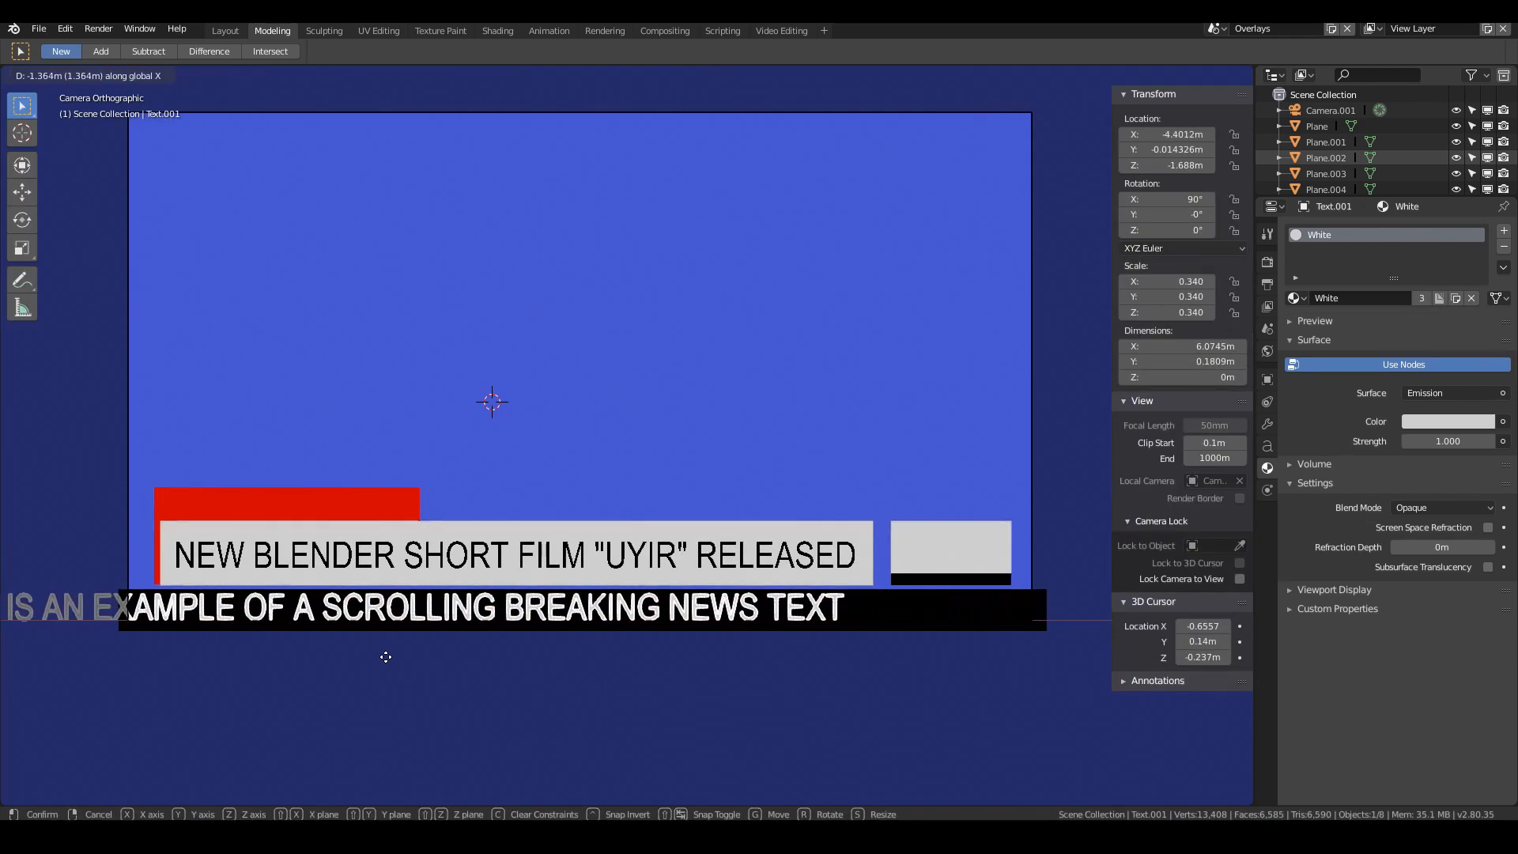
{"action": "left_click", "coordinate": [386, 657]}
{"action": "key", "text": "Tab"}
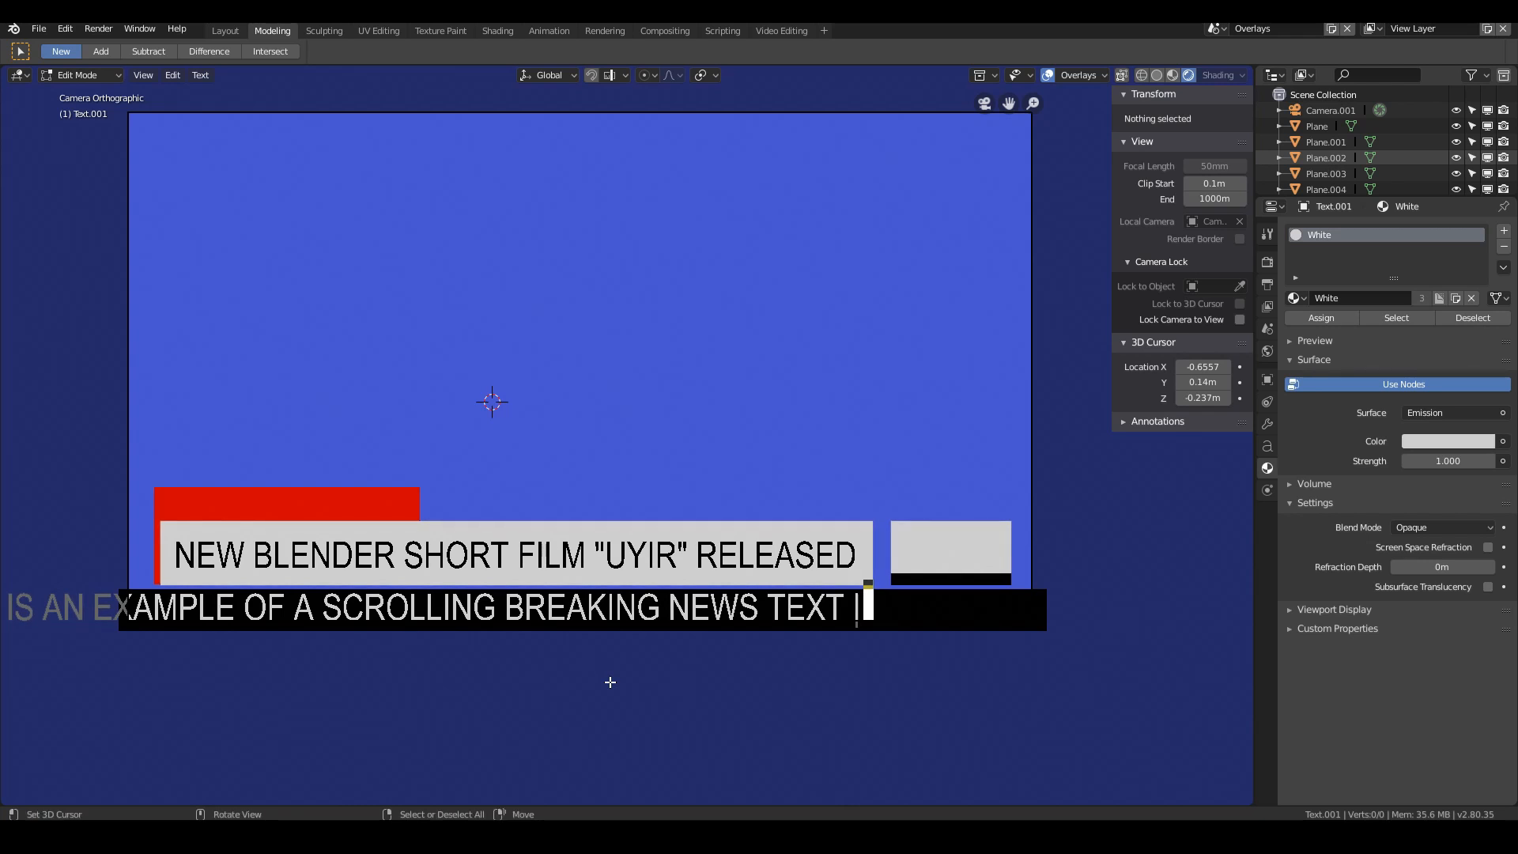
{"action": "key", "text": "BackSpace"}
{"action": "key", "text": "BackSpace"}
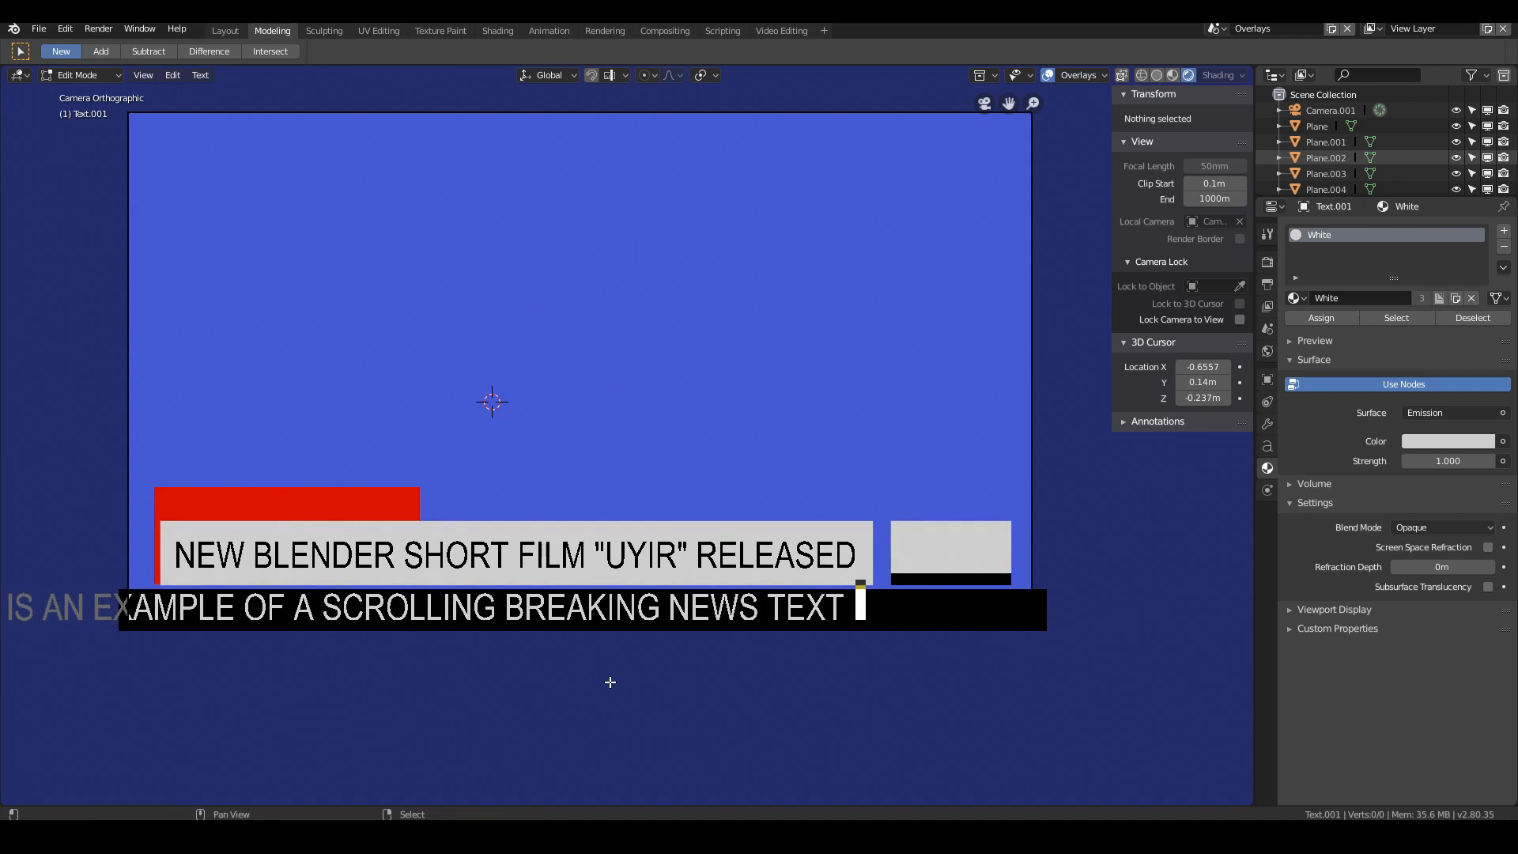
{"action": "type", "text": "|"}
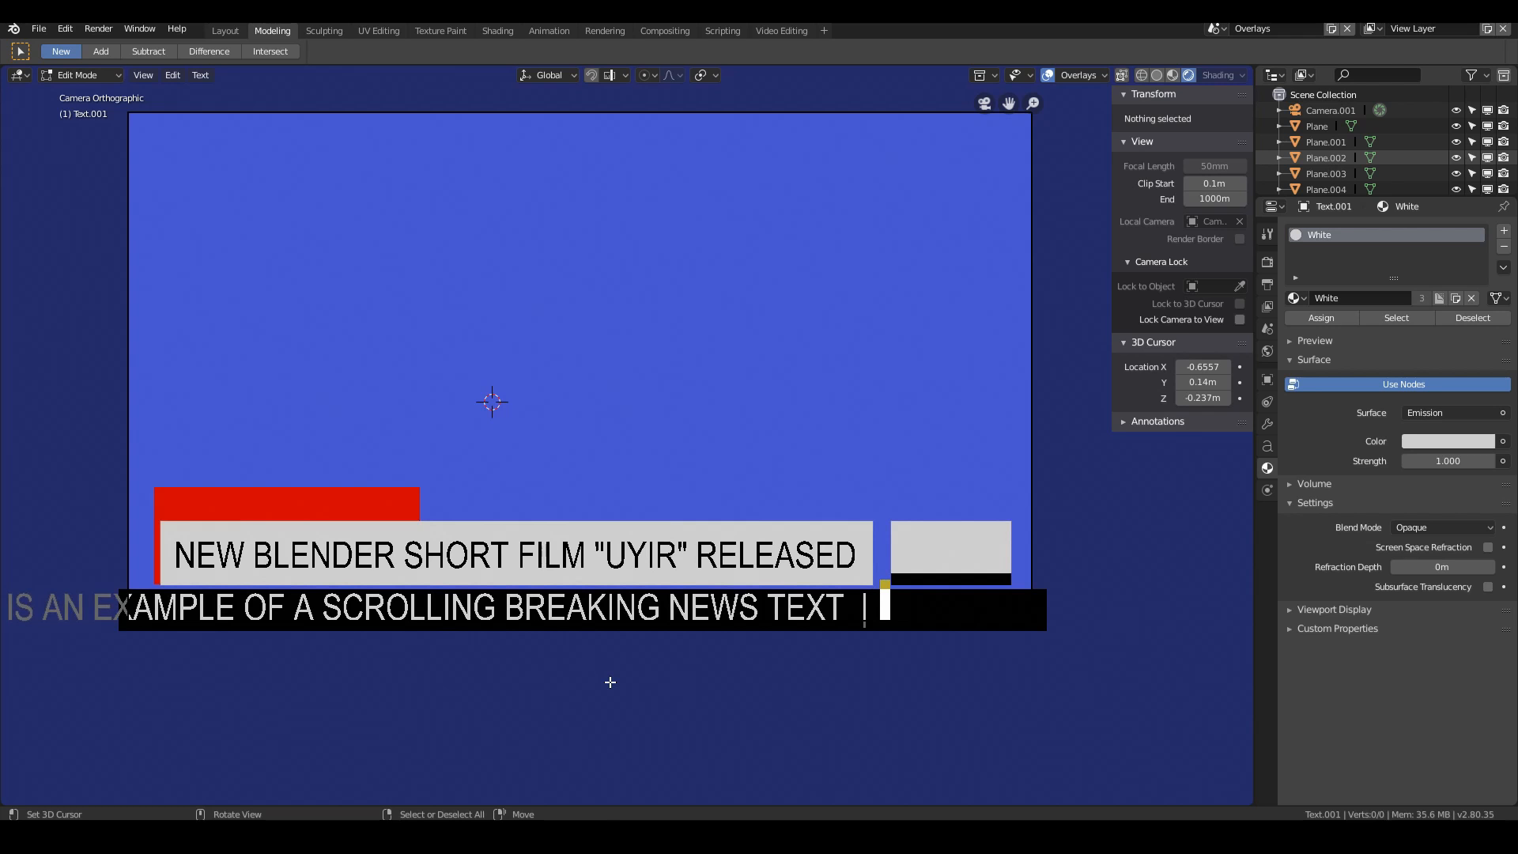
{"action": "key", "text": "Tab"}
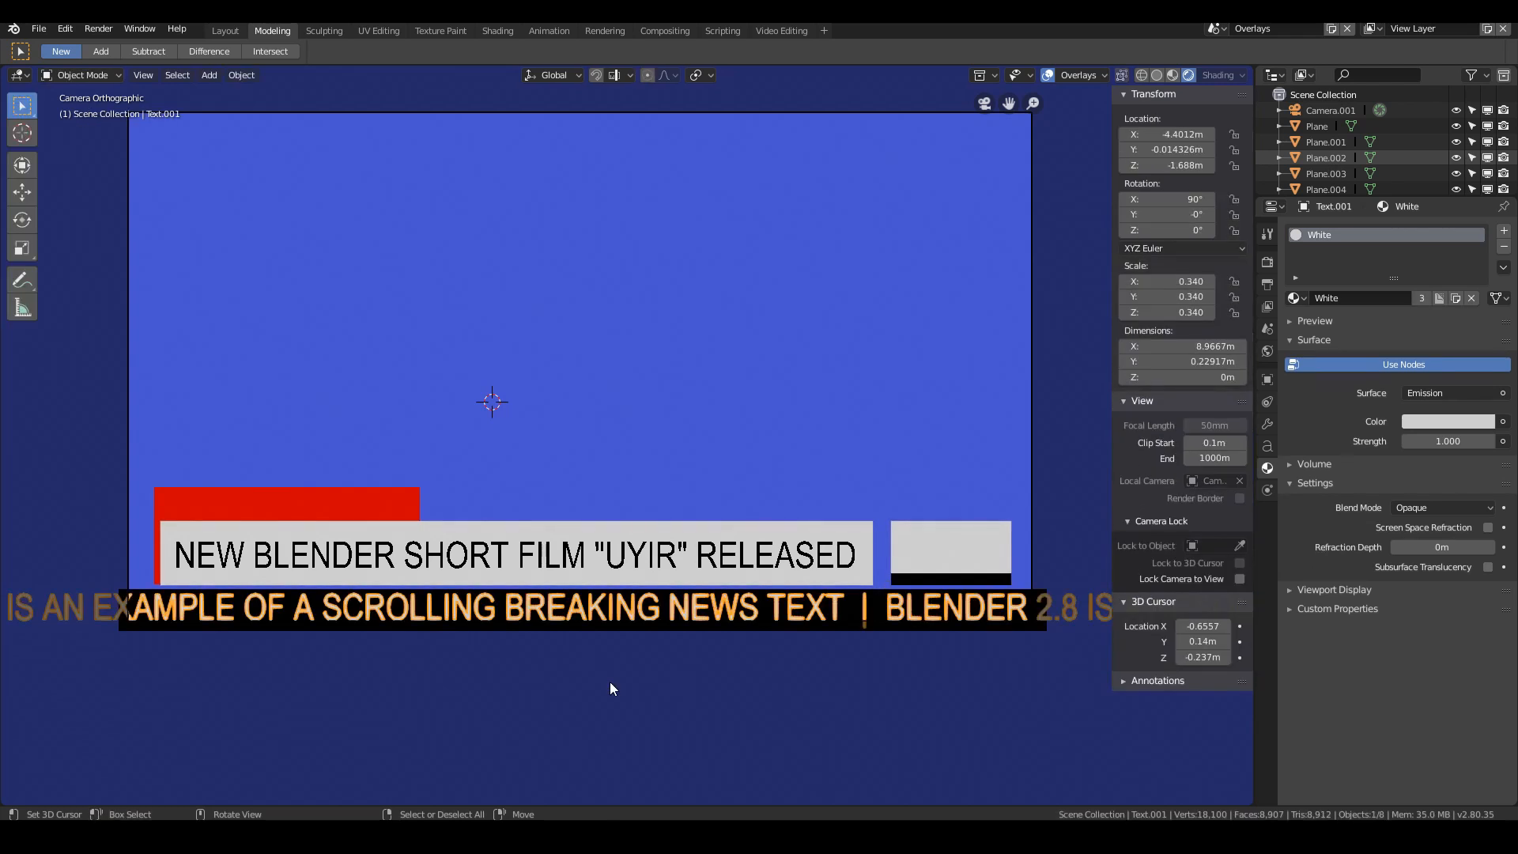
Step: Scale the ticker text to about 0.146 and place its start on the black bar at about X -2.993 m, Z -1.630 m
{"action": "key", "text": "s"}
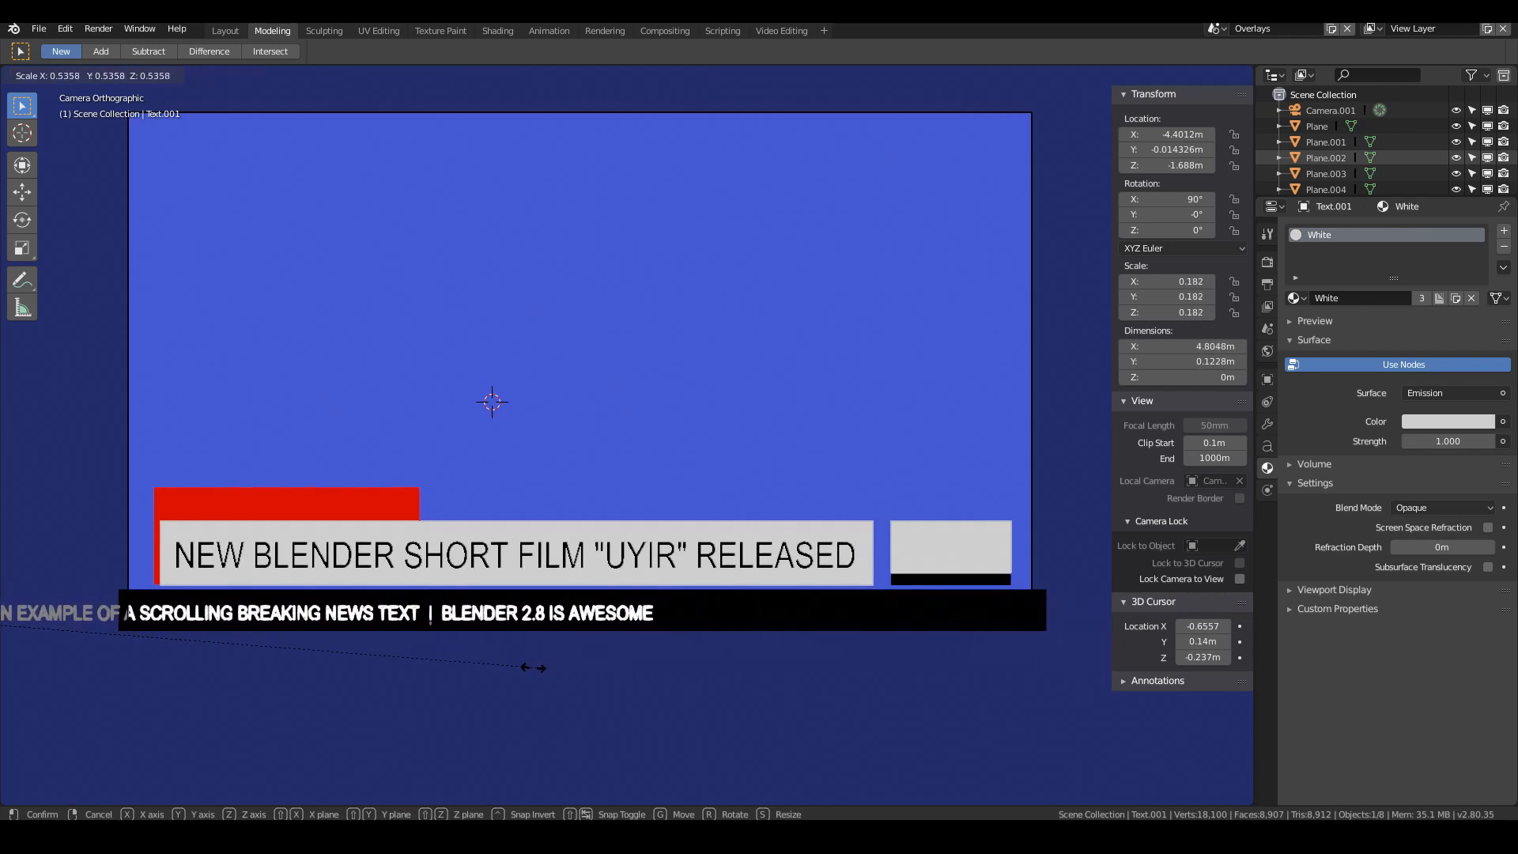
{"action": "left_click", "coordinate": [405, 662]}
{"action": "key", "text": "g"}
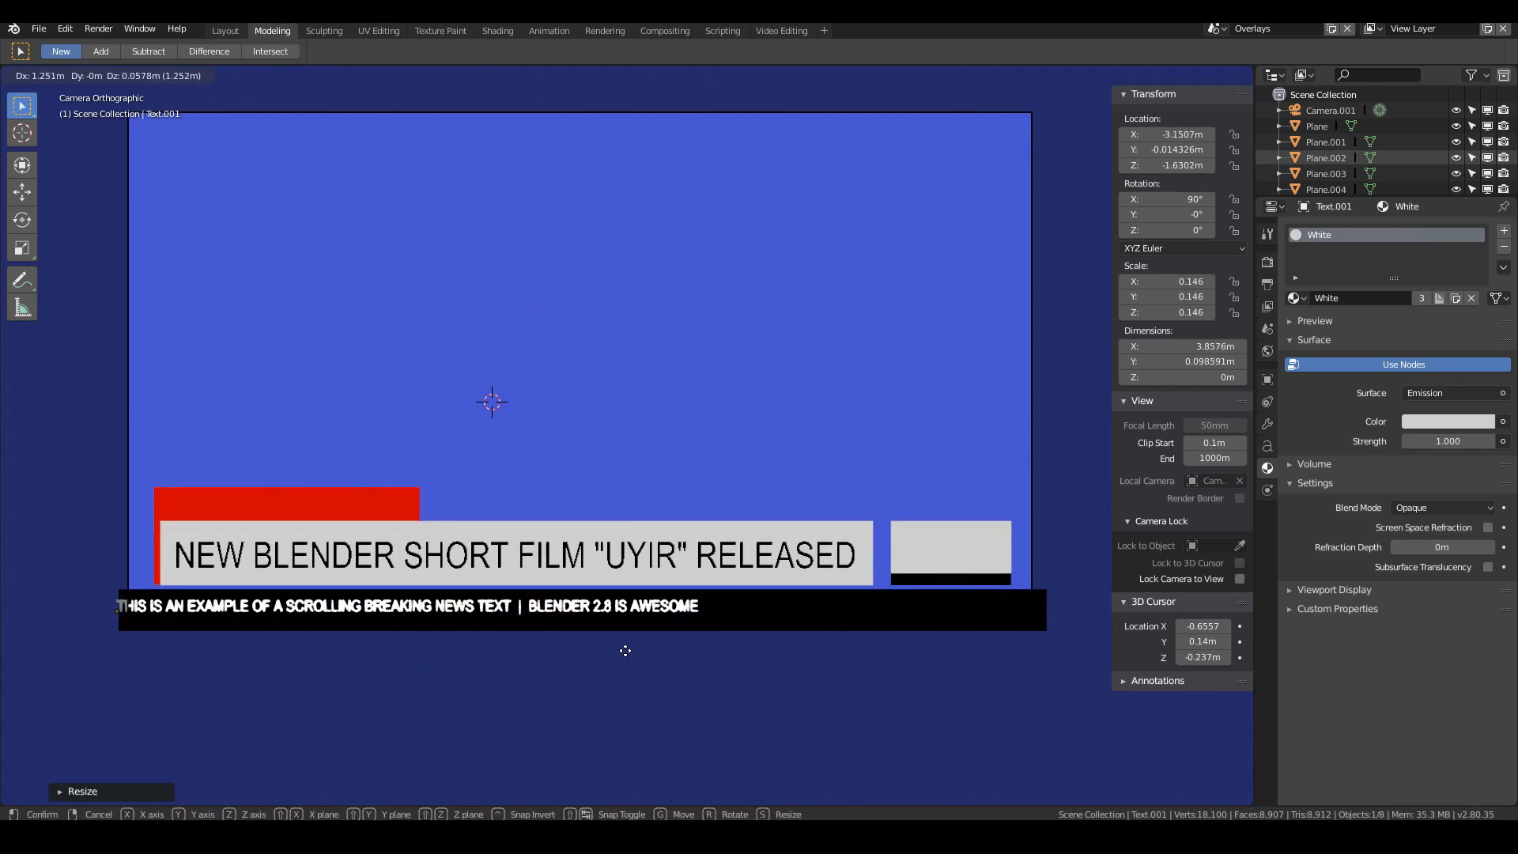
{"action": "left_click", "coordinate": [646, 650]}
Step: Examine how far the ticker text extends beyond the black bar in perspective and return to the camera view
{"action": "left_click", "coordinate": [1039, 454]}
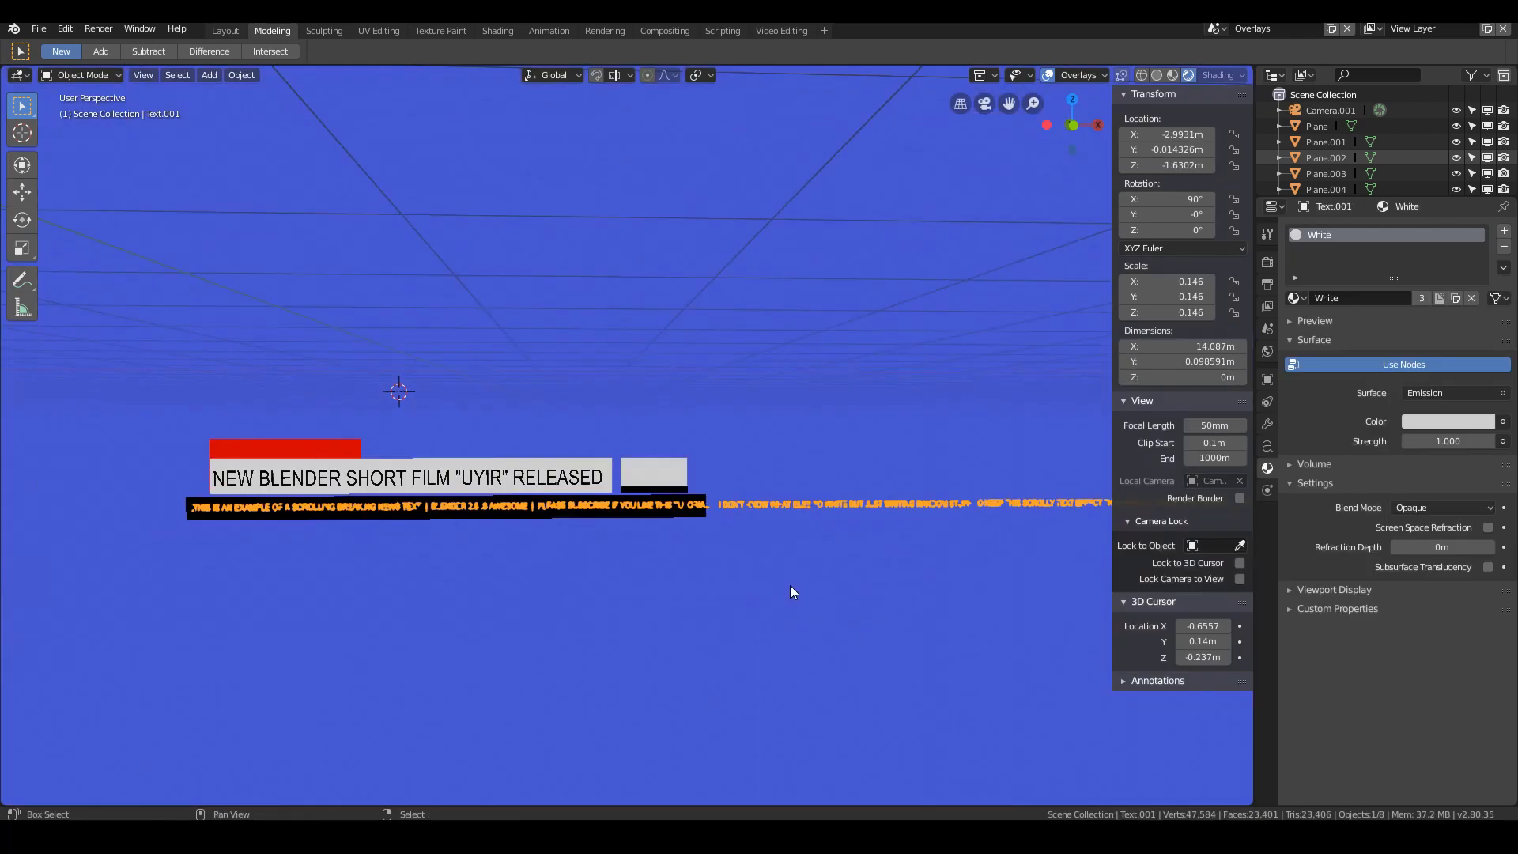
{"action": "scroll", "coordinate": [790, 585], "scroll_direction": "up", "scroll_amount": 3}
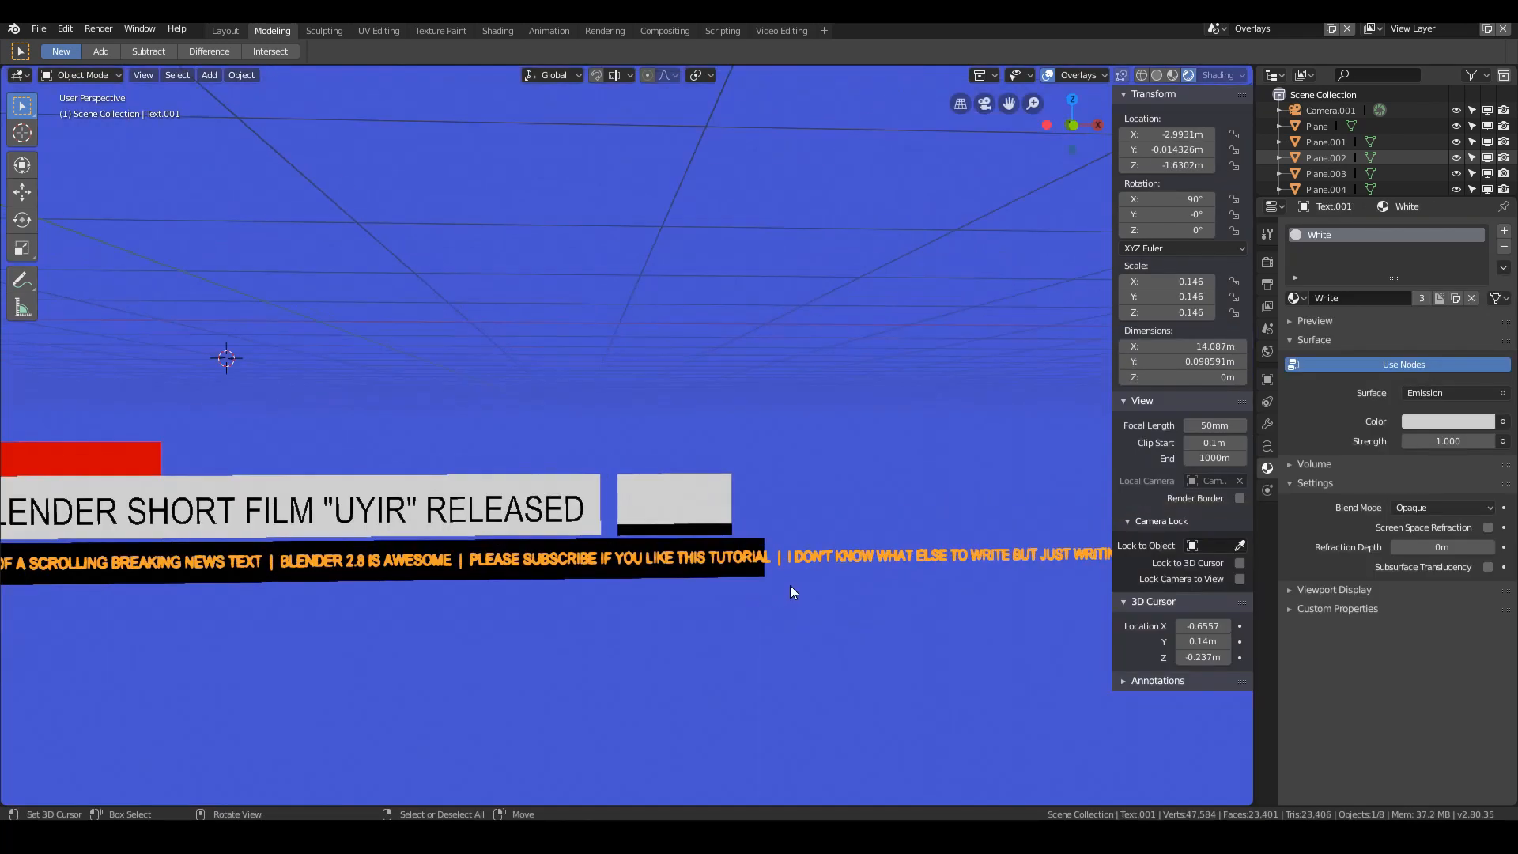
{"action": "scroll", "coordinate": [138, 547], "scroll_direction": "down", "scroll_amount": 2}
{"action": "scroll", "coordinate": [169, 549], "scroll_direction": "up", "scroll_amount": 3}
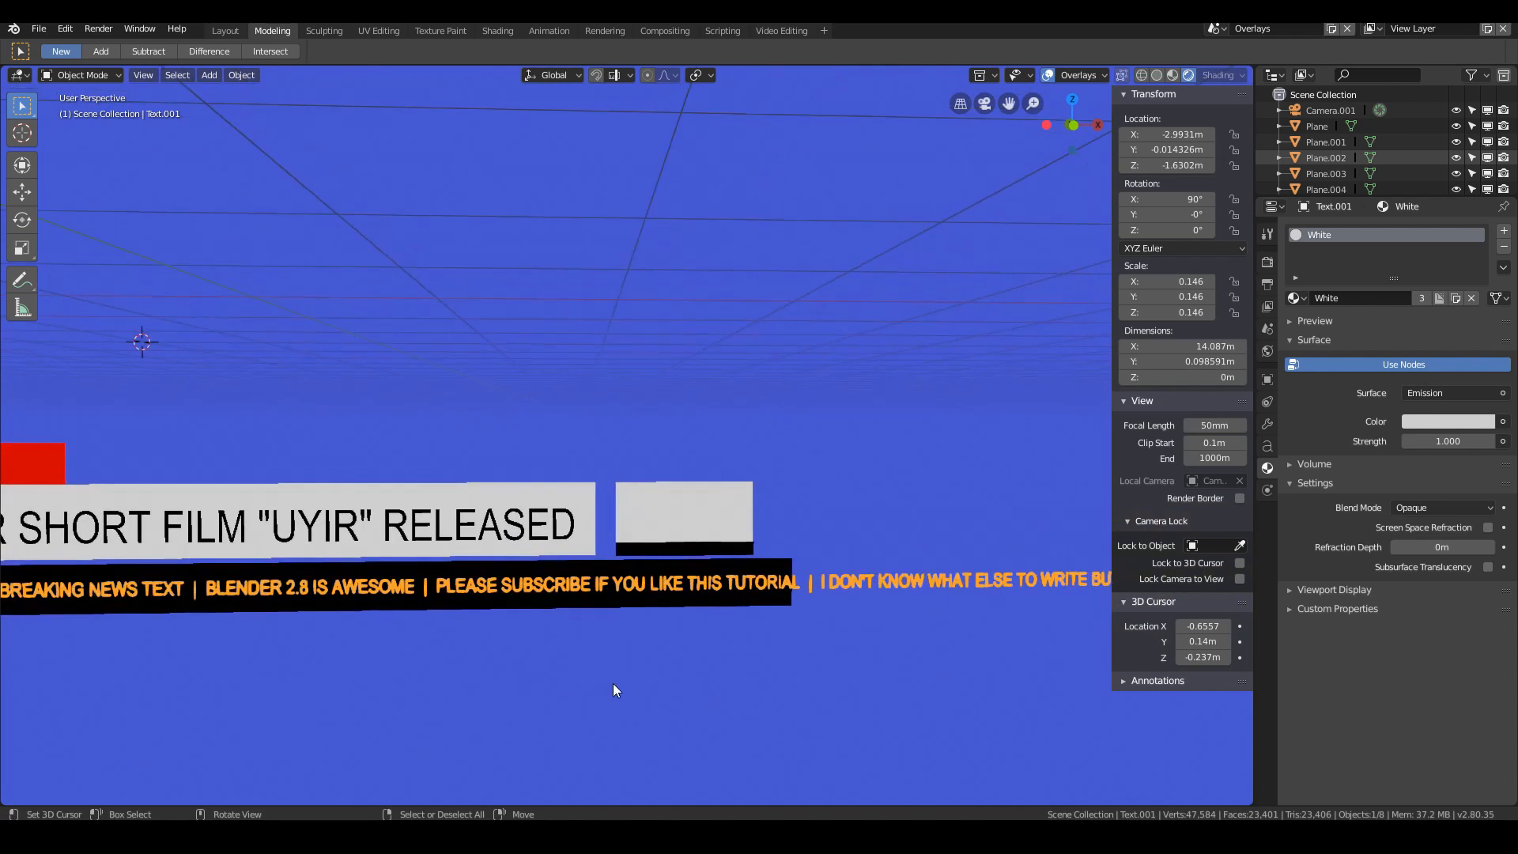
{"action": "middle_click_drag", "start_coordinate": [700, 666], "coordinate": [144, 618], "text": "shift"}
{"action": "scroll", "coordinate": [841, 614], "scroll_direction": "down", "scroll_amount": 3}
{"action": "scroll", "coordinate": [356, 497], "scroll_direction": "down", "scroll_amount": 2}
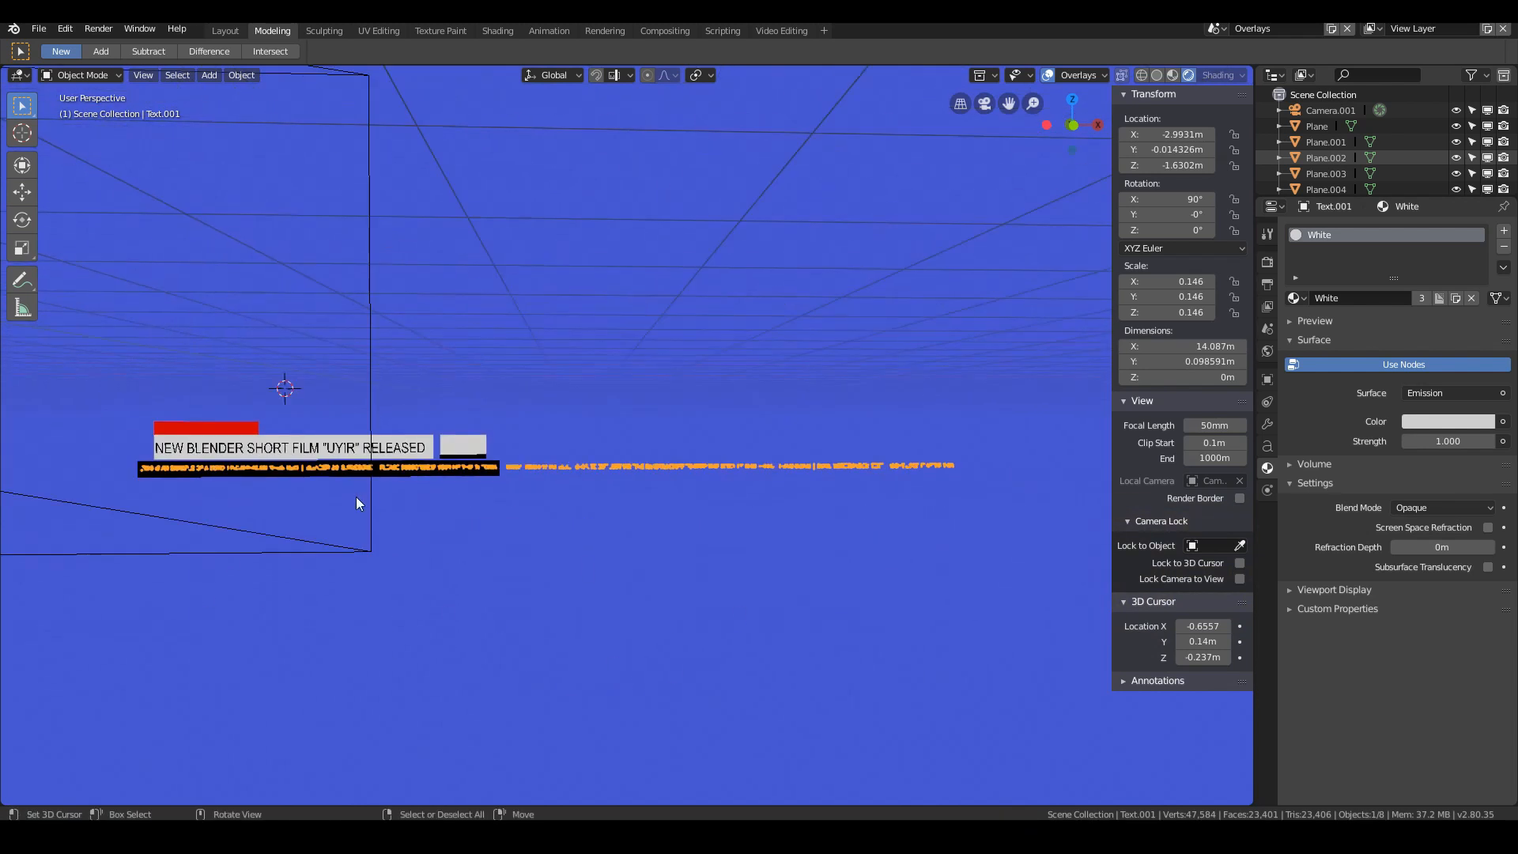
{"action": "key", "text": "KP_0"}
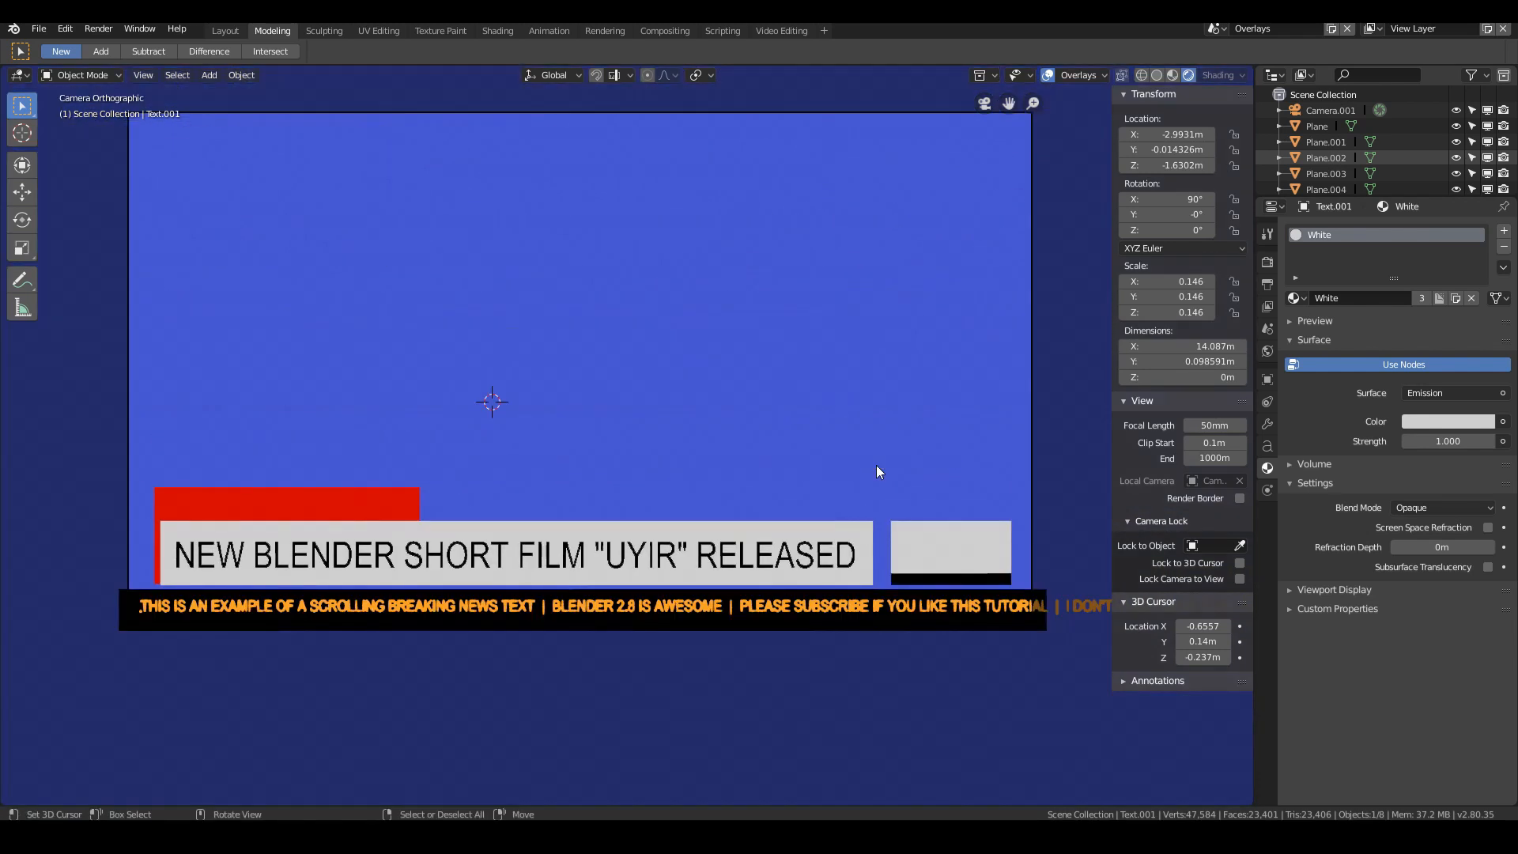
{"action": "key", "text": "KP_0"}
{"action": "key", "text": "KP_0"}
Step: Try sliding the ticker text along the X axis to preview the scrolling motion
{"action": "key", "text": "g"}
{"action": "key", "text": "x"}
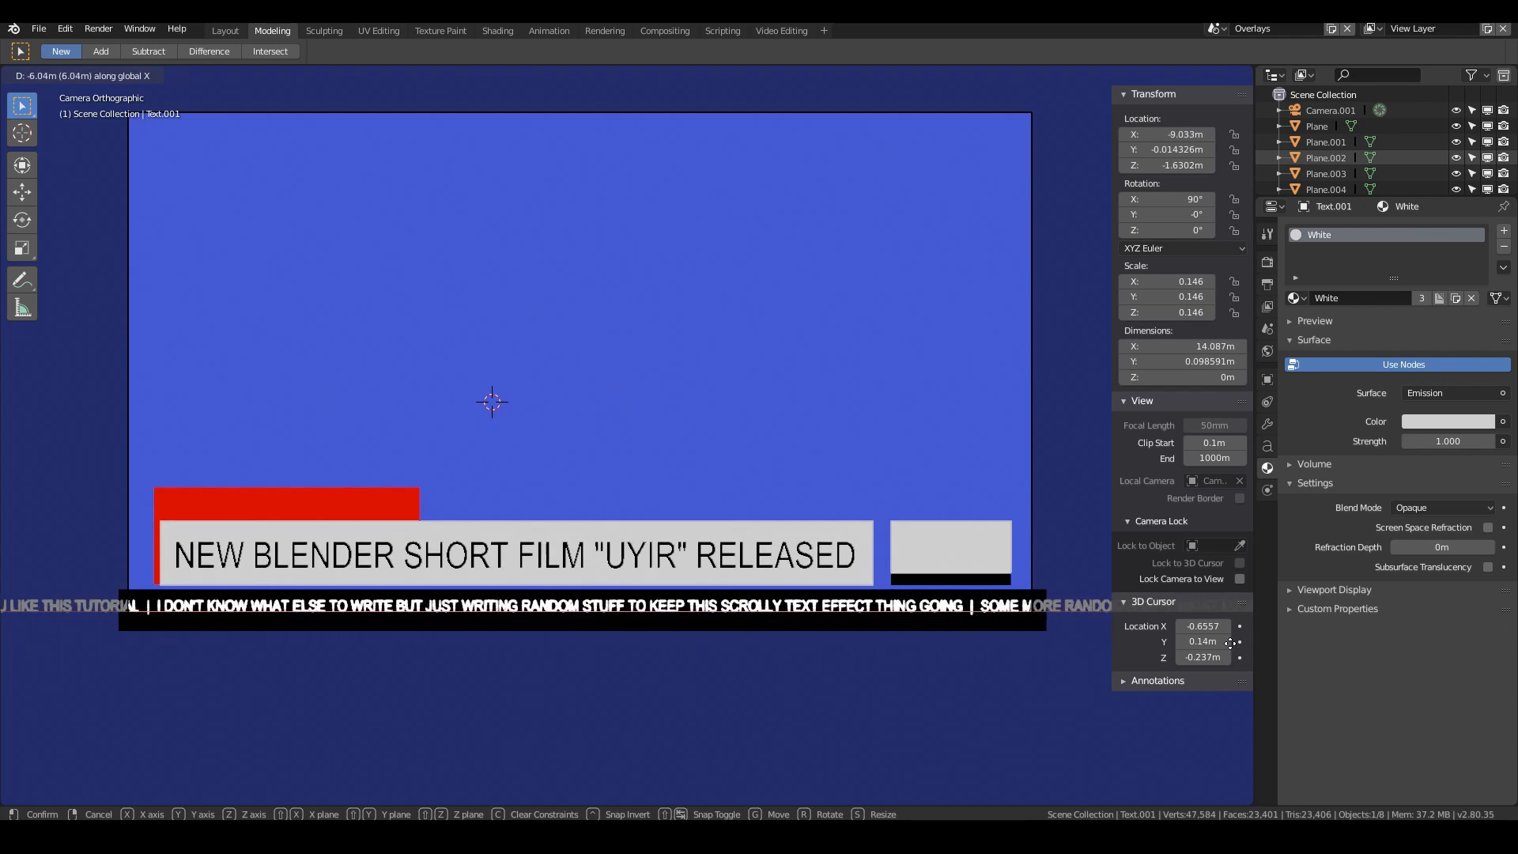
{"action": "right_click", "coordinate": [1022, 666]}
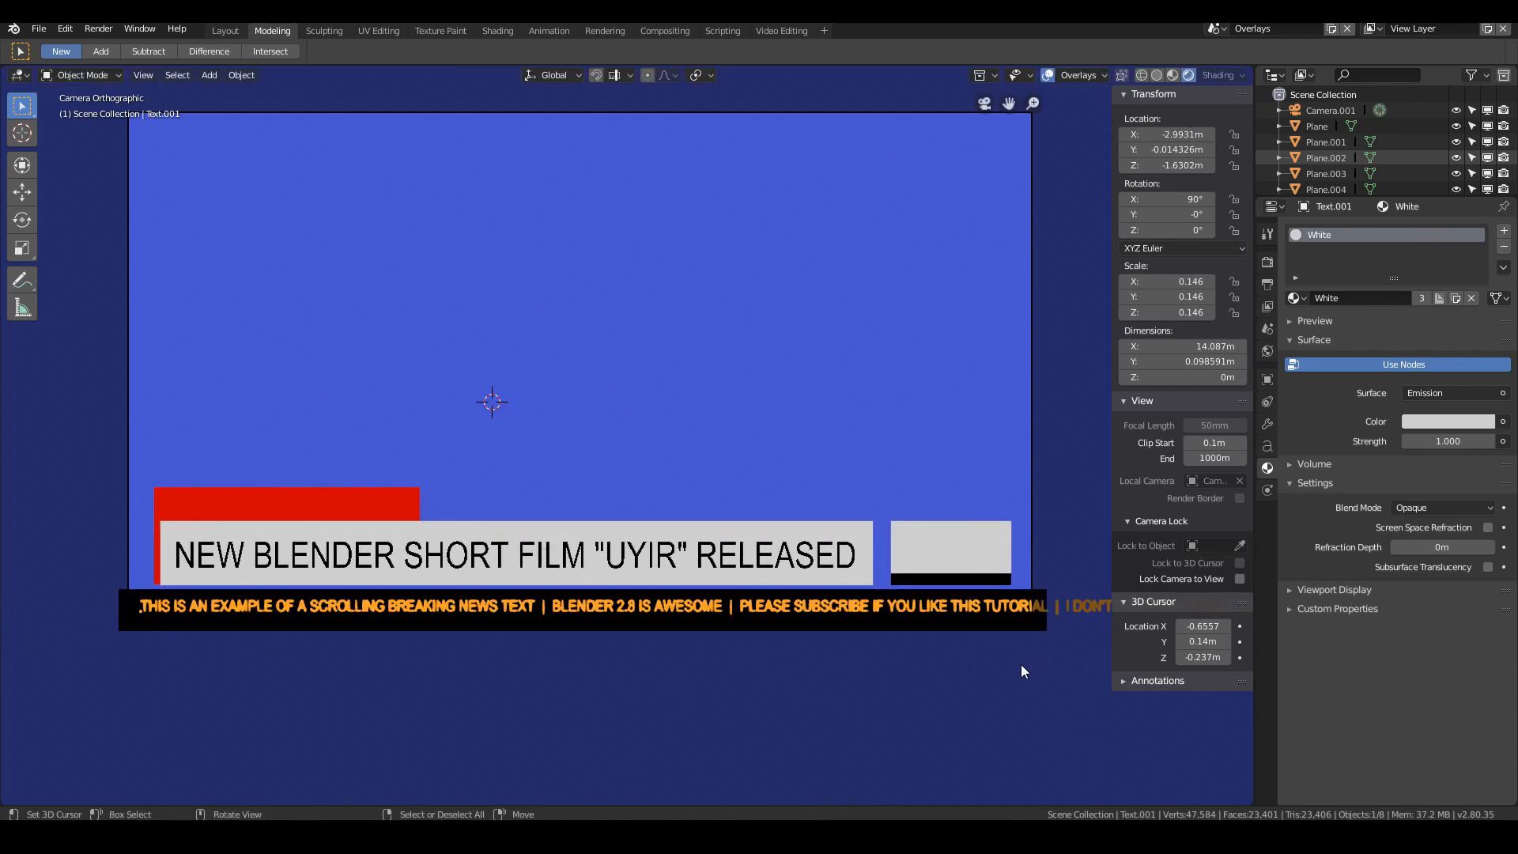
Step: Examine from an angled perspective where the ticker text runs past the end of the black bar
{"action": "scroll", "coordinate": [912, 663], "scroll_direction": "down", "scroll_amount": 2}
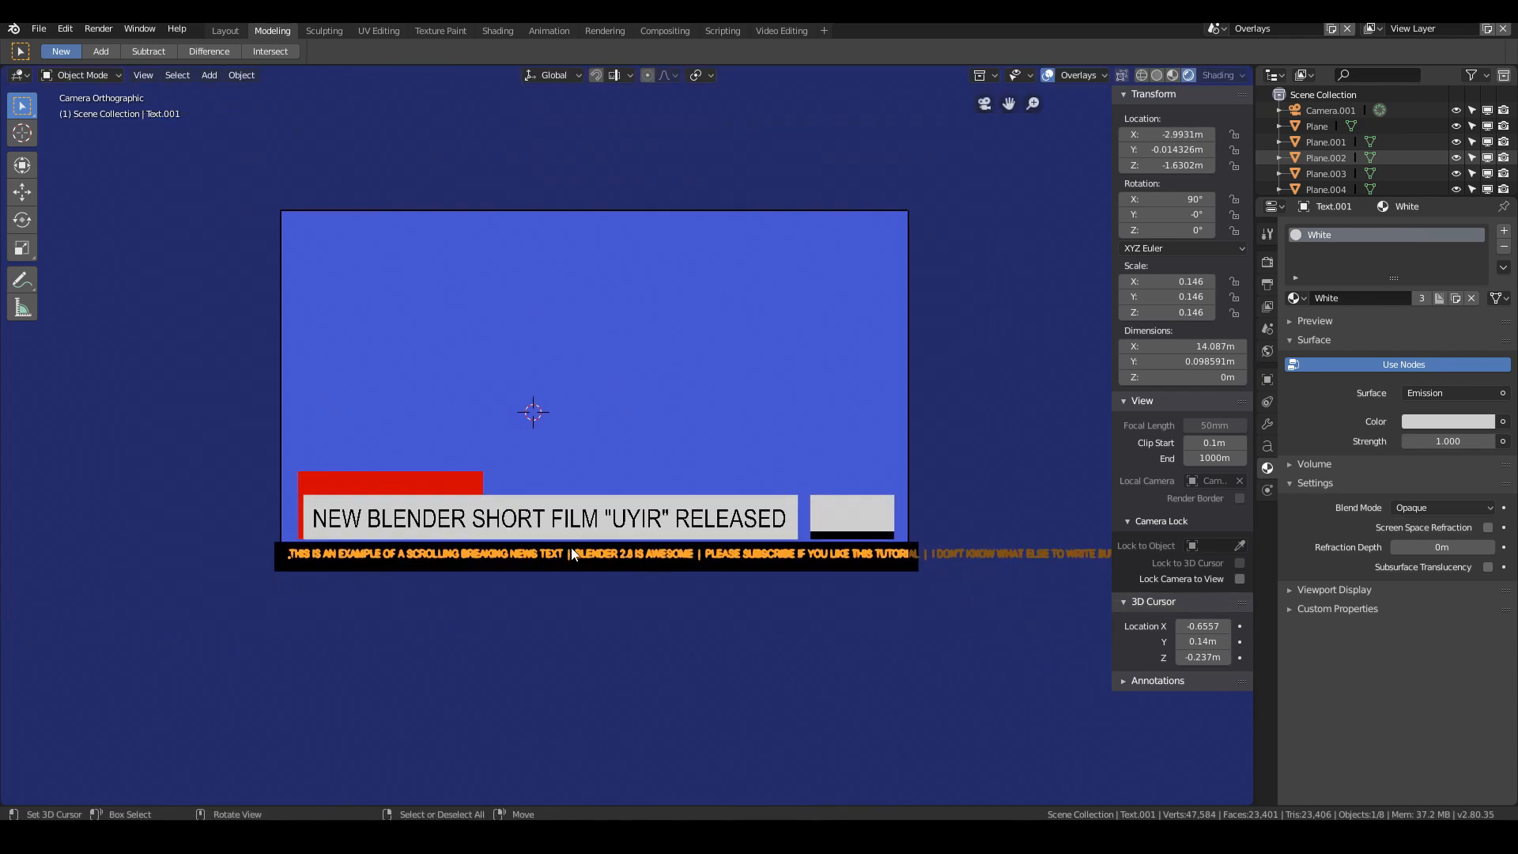
{"action": "middle_click_drag", "start_coordinate": [496, 589], "coordinate": [525, 595]}
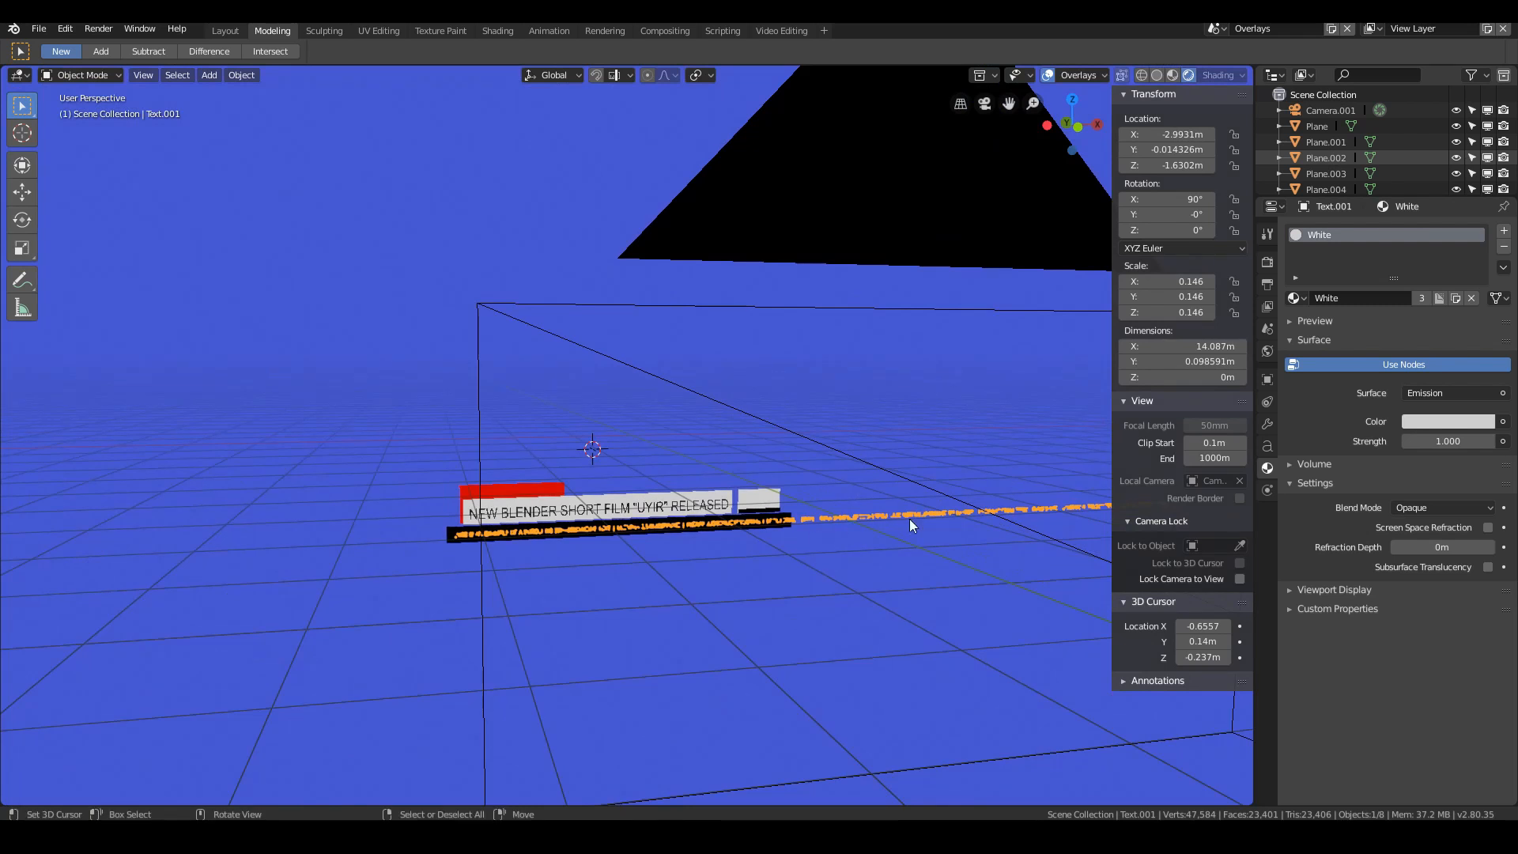
{"action": "scroll", "coordinate": [856, 534], "scroll_direction": "down", "scroll_amount": 2}
{"action": "scroll", "coordinate": [828, 539], "scroll_direction": "up", "scroll_amount": 4}
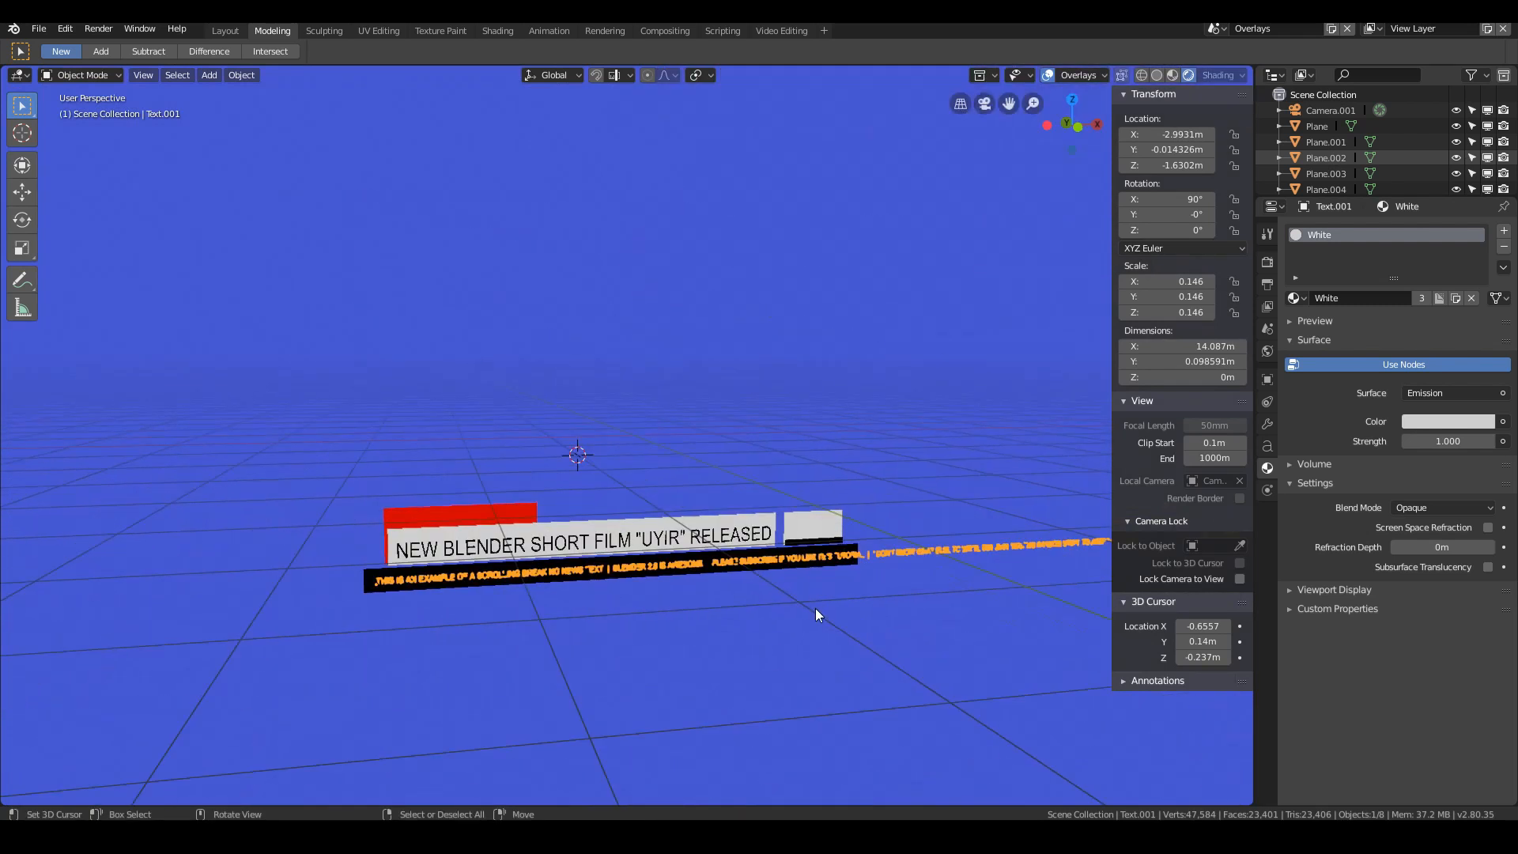
{"action": "middle_click_drag", "start_coordinate": [814, 609], "coordinate": [715, 464], "text": "shift"}
{"action": "scroll", "coordinate": [713, 463], "scroll_direction": "up", "scroll_amount": 3}
{"action": "scroll", "coordinate": [712, 462], "scroll_direction": "up", "scroll_amount": 2}
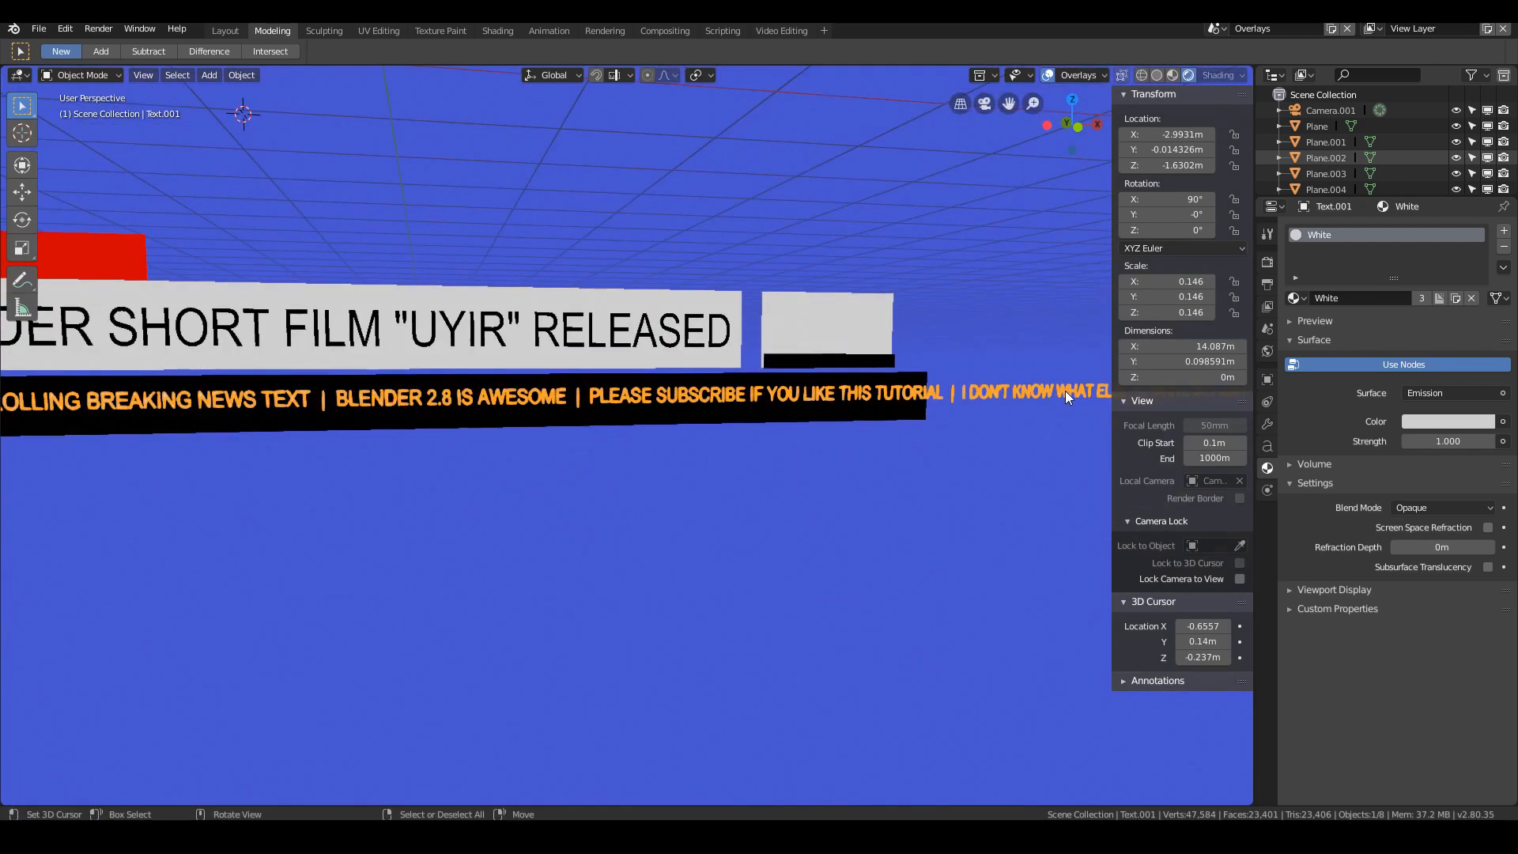
{"action": "scroll", "coordinate": [884, 422], "scroll_direction": "up", "scroll_amount": 1}
{"action": "key", "text": "Tab"}
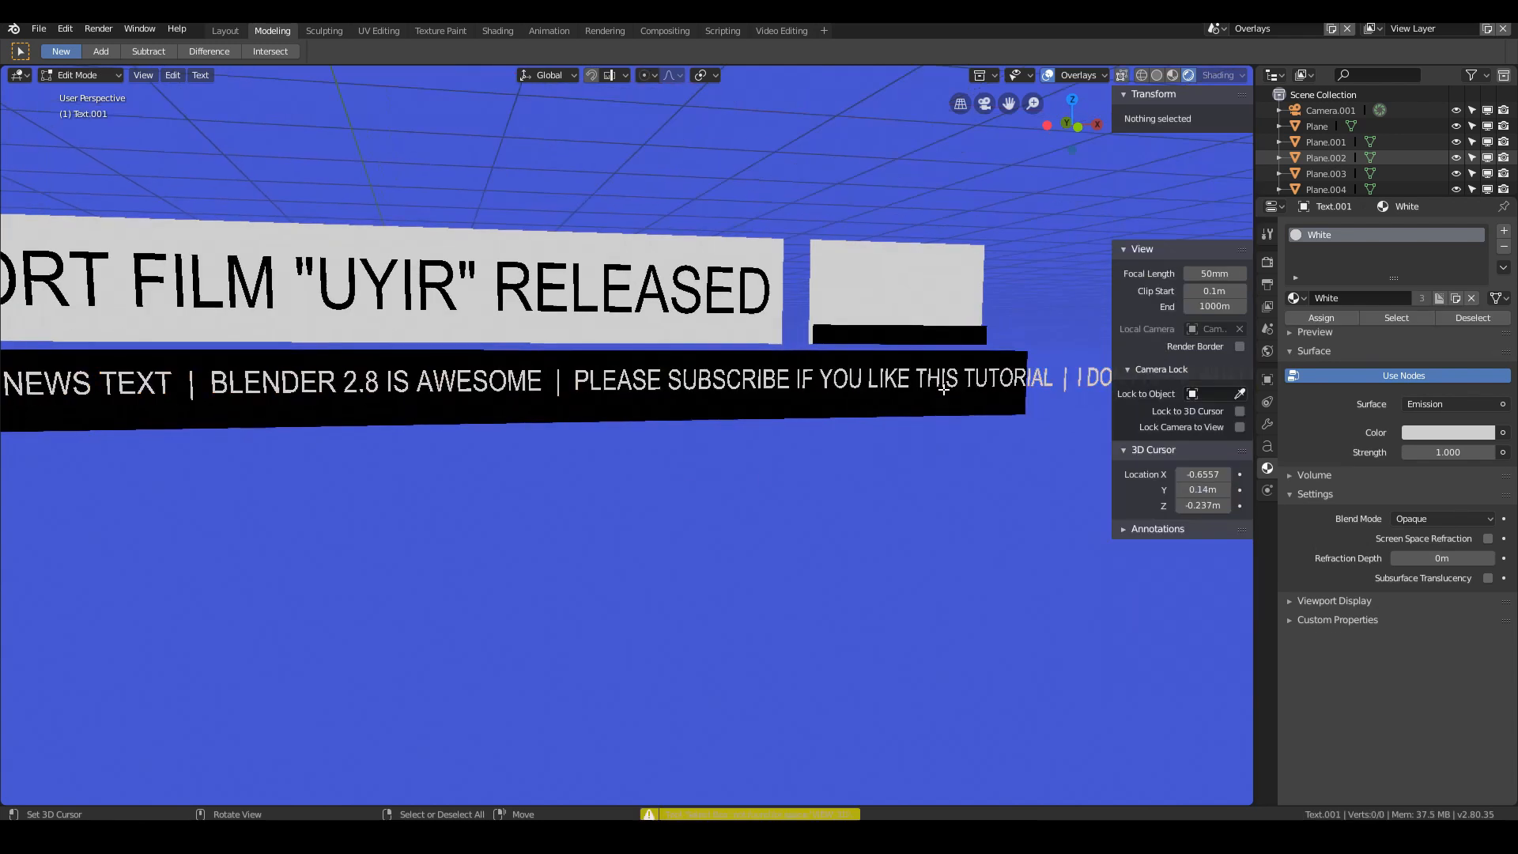
{"action": "key", "text": "Tab"}
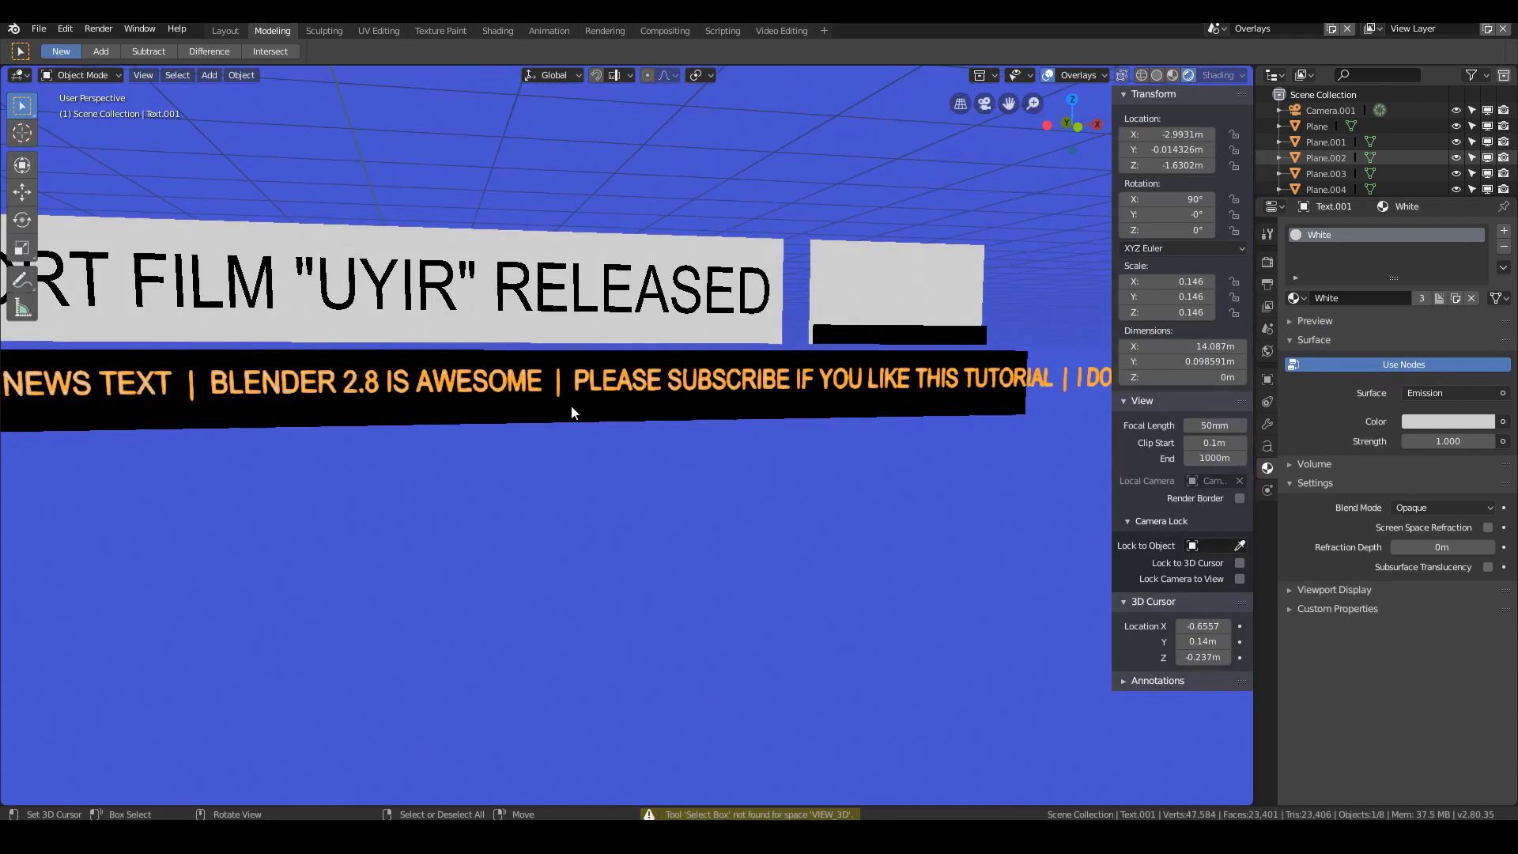
Step: Display the scrolling ticker text's modifier settings and keep a spare copy of the text in a hidden collection named Hidden
{"action": "scroll", "coordinate": [572, 412], "scroll_direction": "down", "scroll_amount": 3}
{"action": "left_click", "coordinate": [1267, 424]}
{"action": "scroll", "coordinate": [675, 427], "scroll_direction": "down", "scroll_amount": 3}
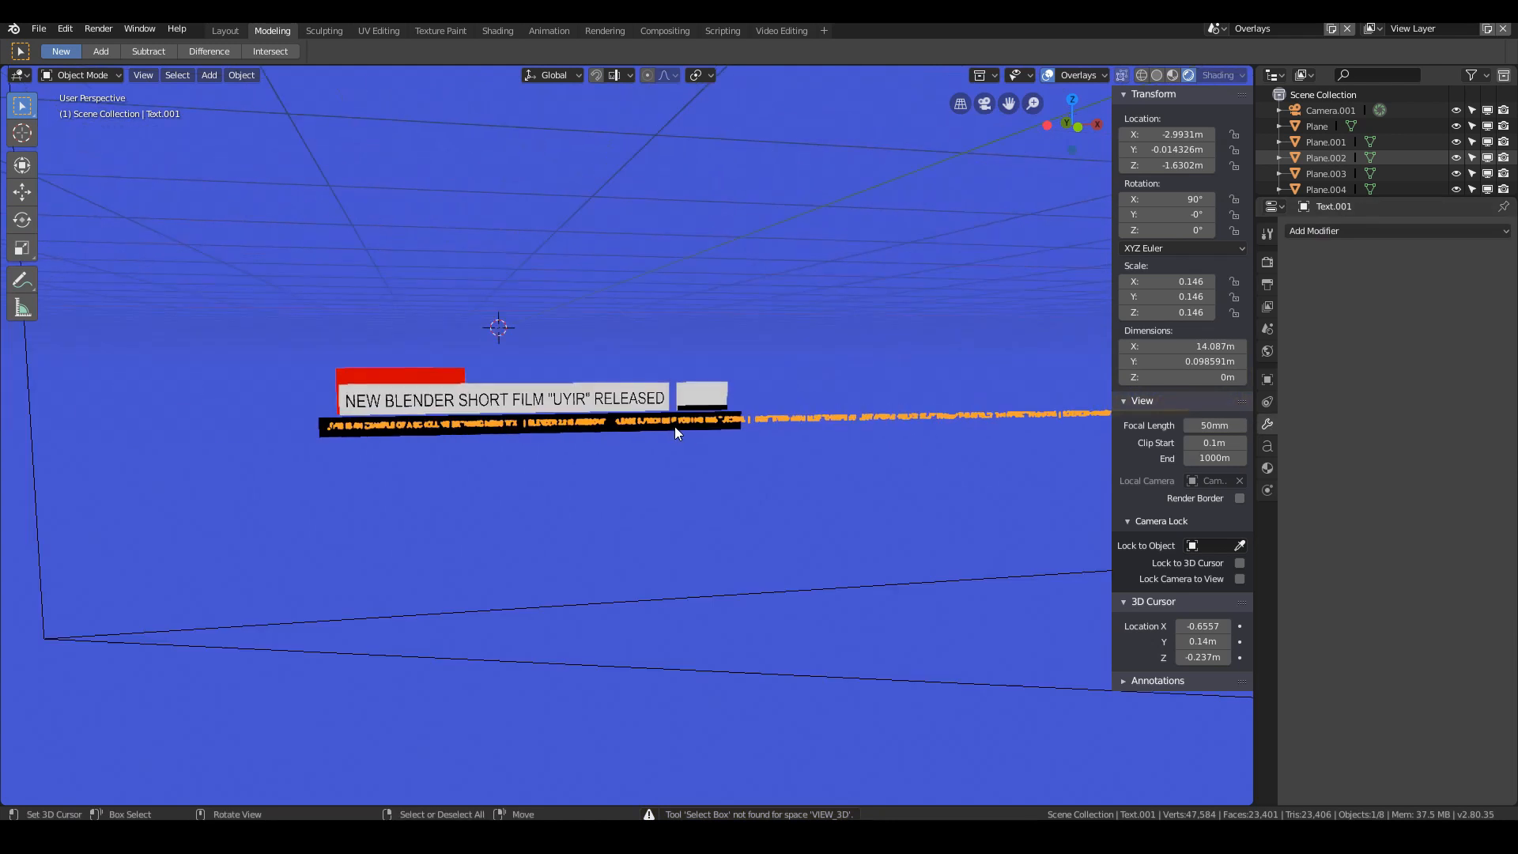
{"action": "left_click", "coordinate": [39, 30]}
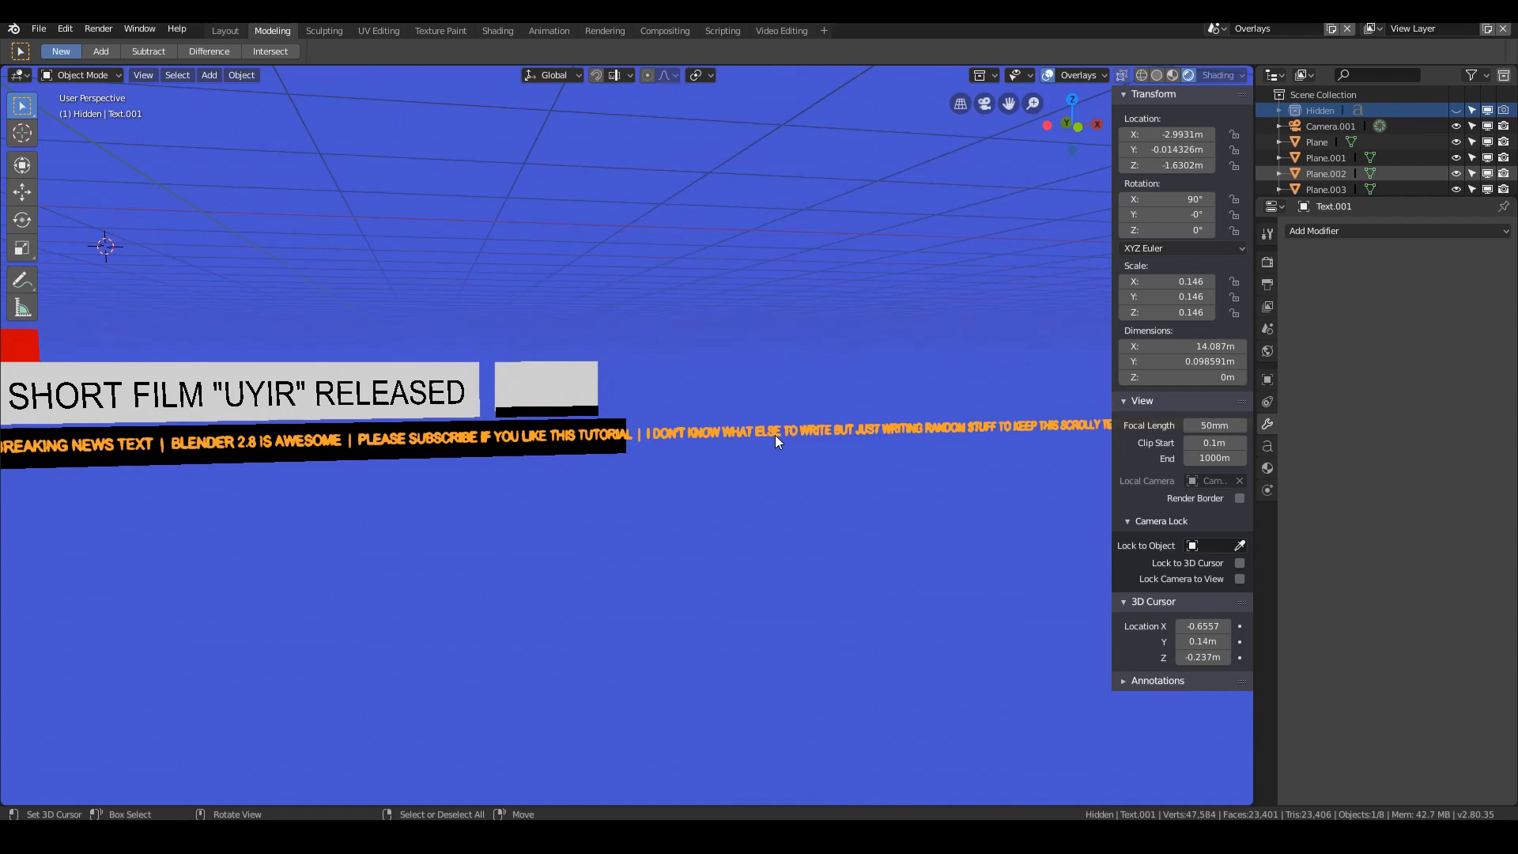
{"action": "scroll", "coordinate": [775, 435], "scroll_direction": "up", "scroll_amount": 2}
{"action": "key", "text": "space"}
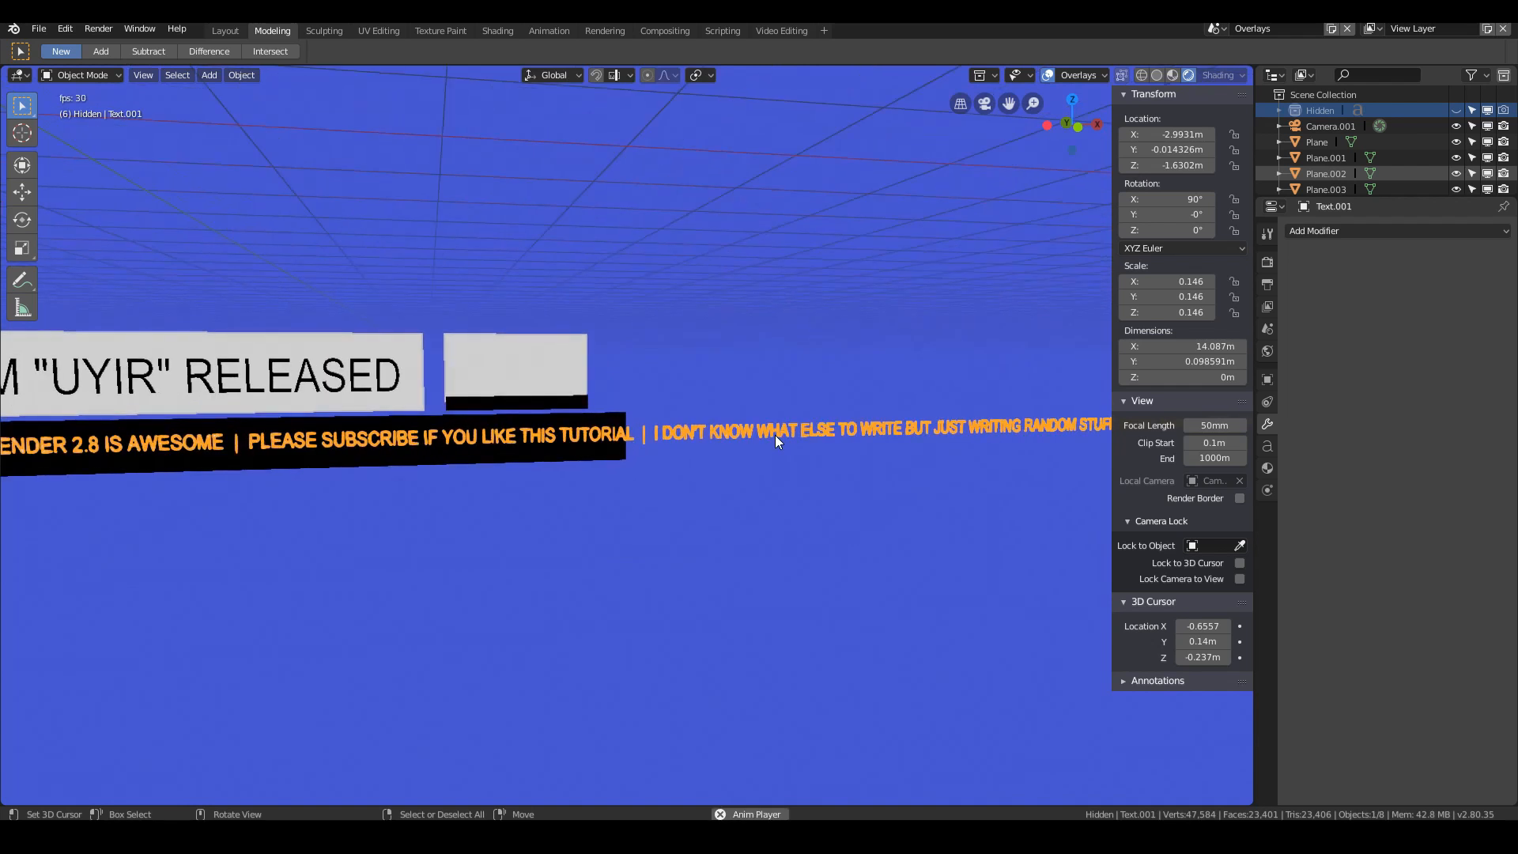
{"action": "key", "text": "Escape"}
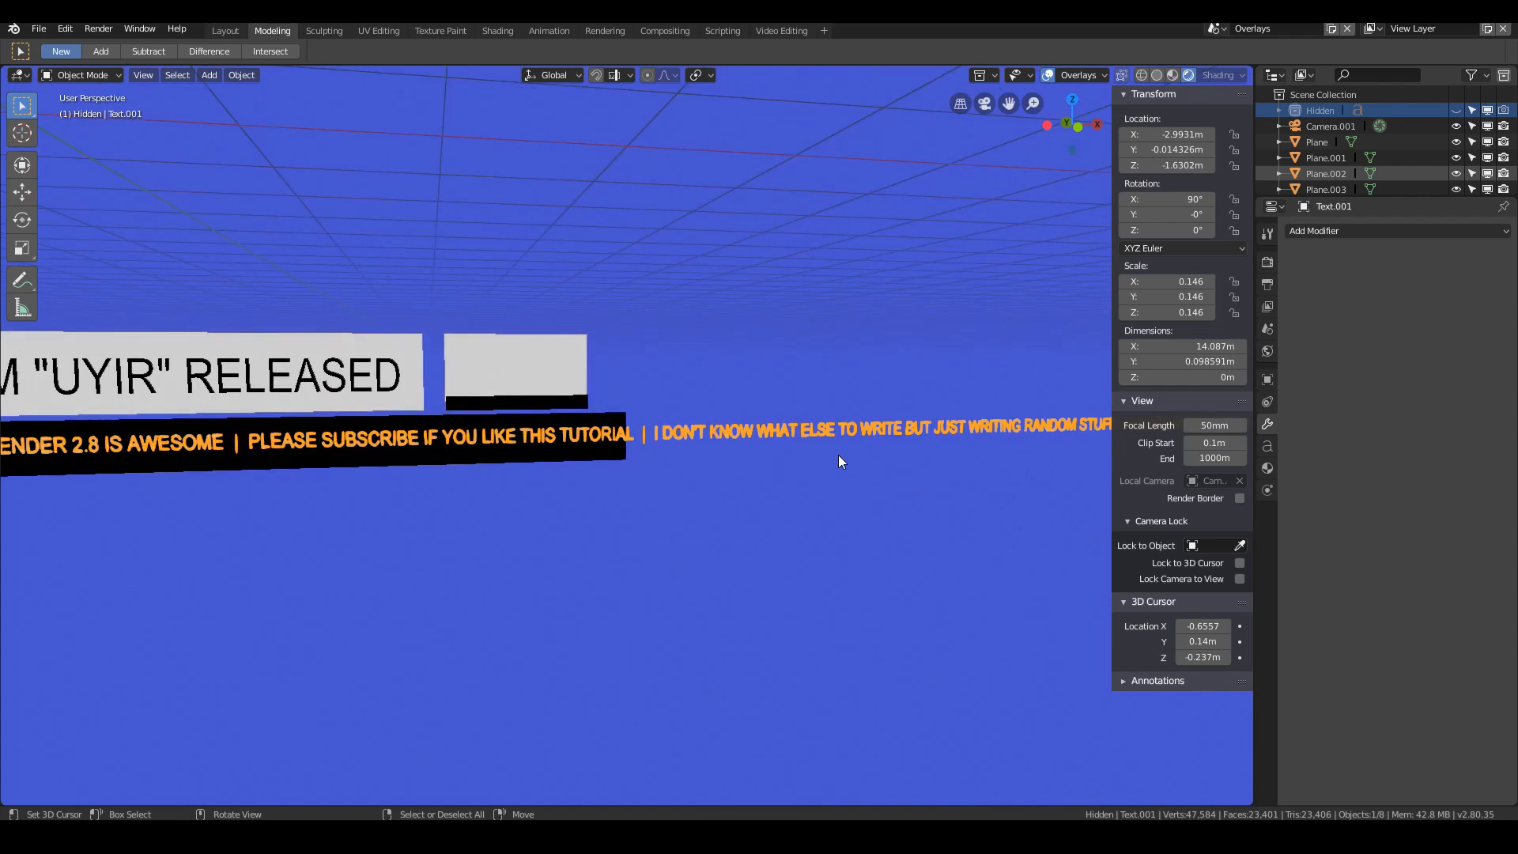
Step: Convert the scrolling ticker text to a mesh and check its geometry in Edit Mode
{"action": "scroll", "coordinate": [840, 463], "scroll_direction": "down", "scroll_amount": 5}
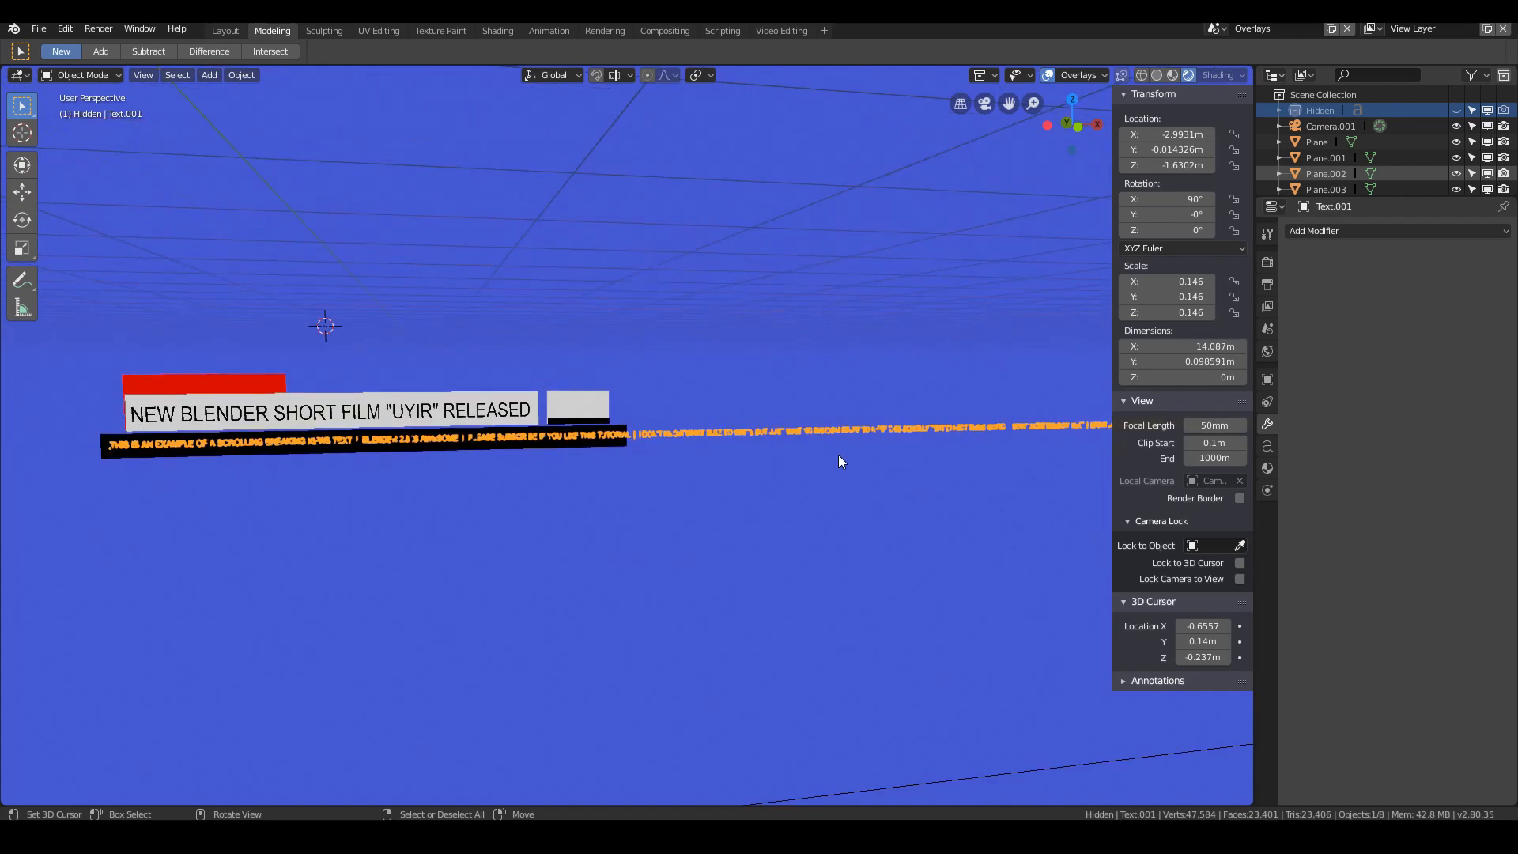
{"action": "key", "text": "F3"}
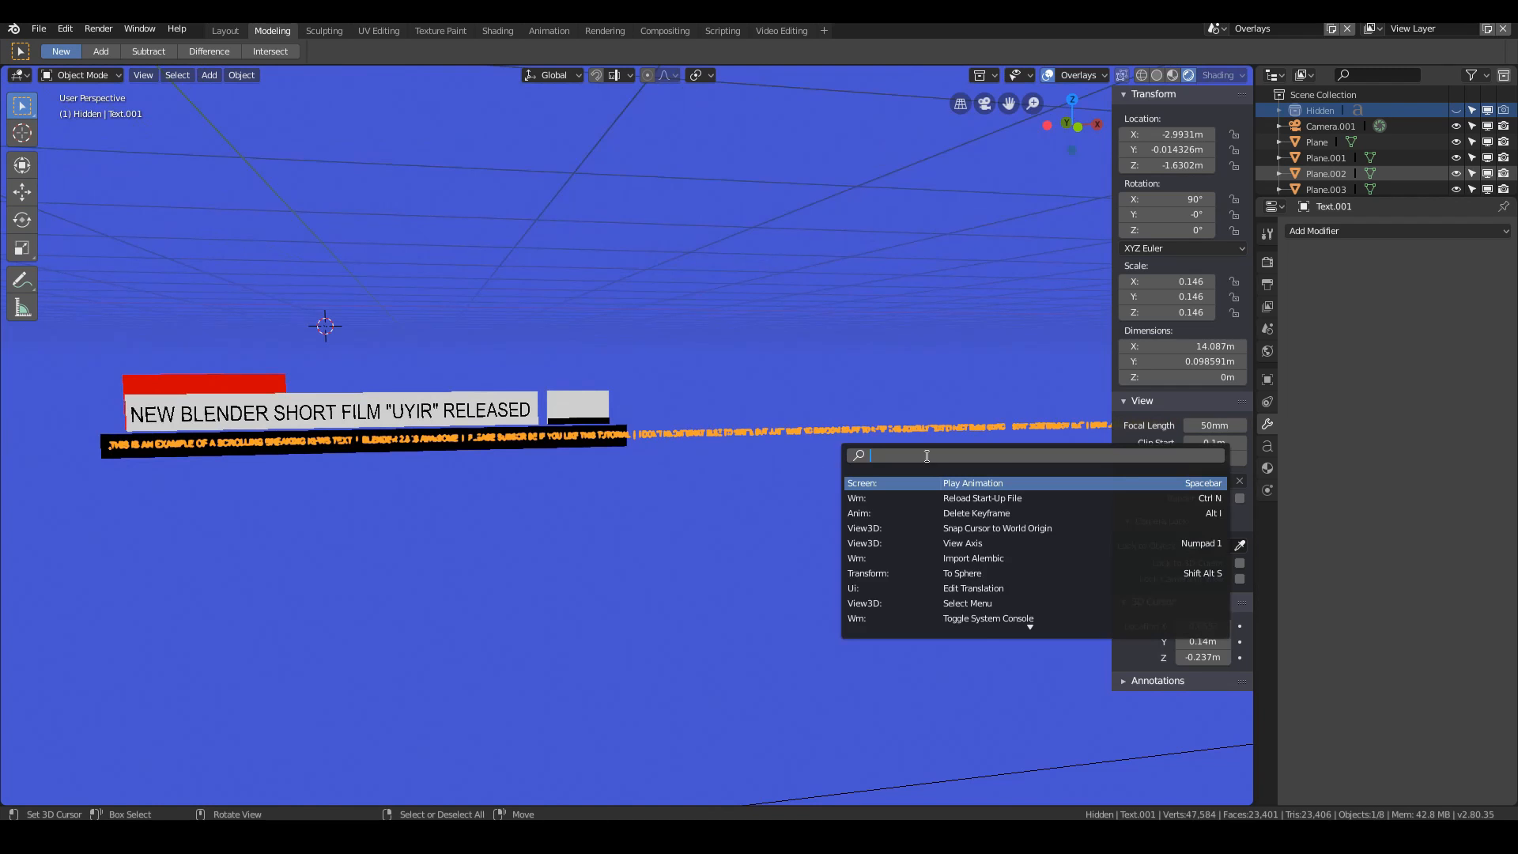
{"action": "type", "text": "conver"}
{"action": "key", "text": "Return"}
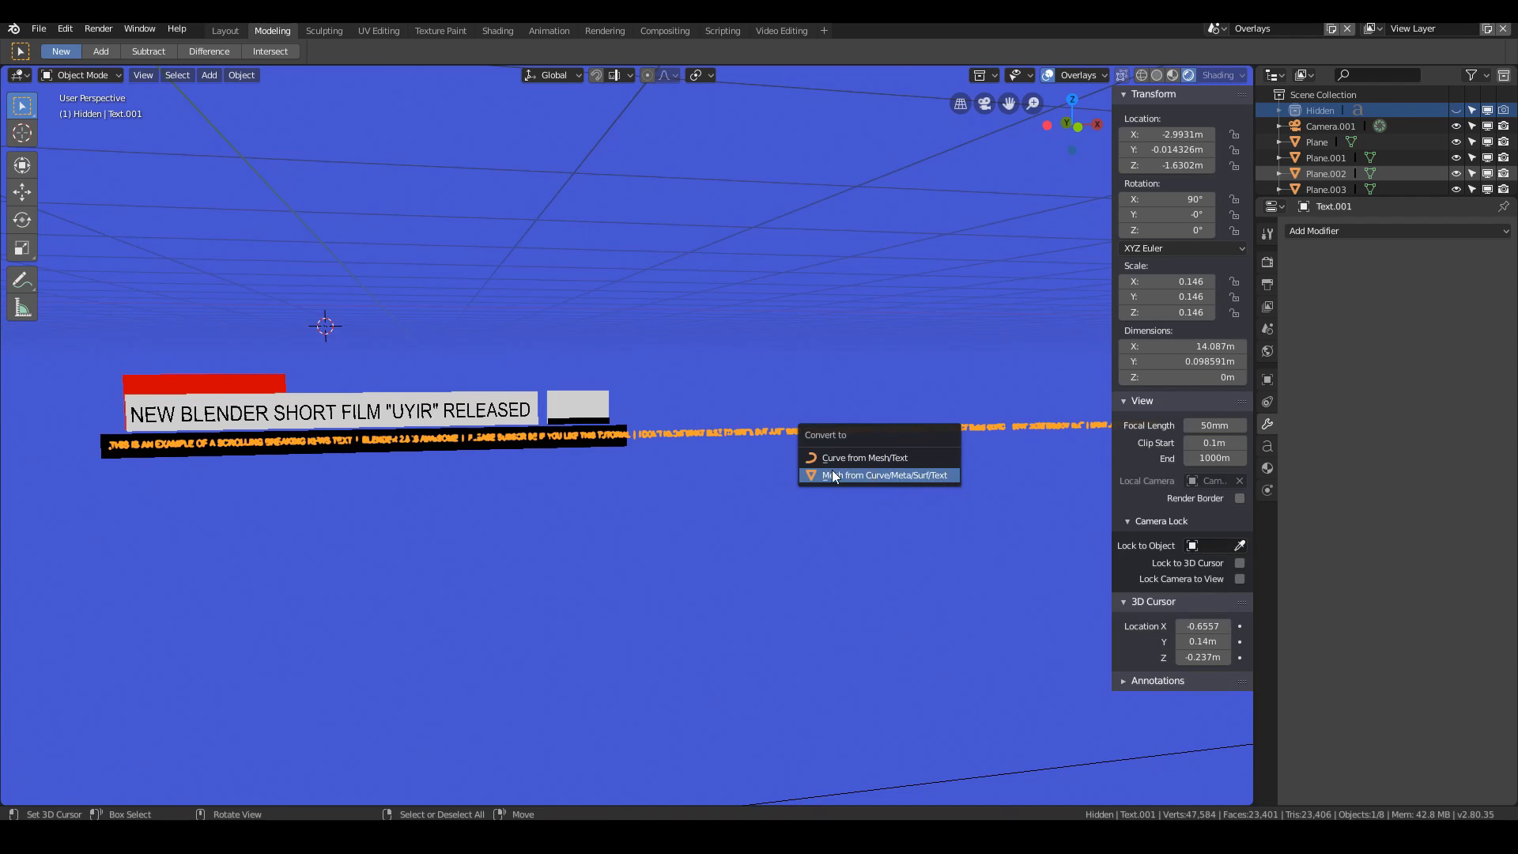
{"action": "left_click", "coordinate": [941, 478]}
{"action": "scroll", "coordinate": [903, 500], "scroll_direction": "up", "scroll_amount": 3}
{"action": "key", "text": "Tab"}
{"action": "scroll", "coordinate": [903, 501], "scroll_direction": "up", "scroll_amount": 3}
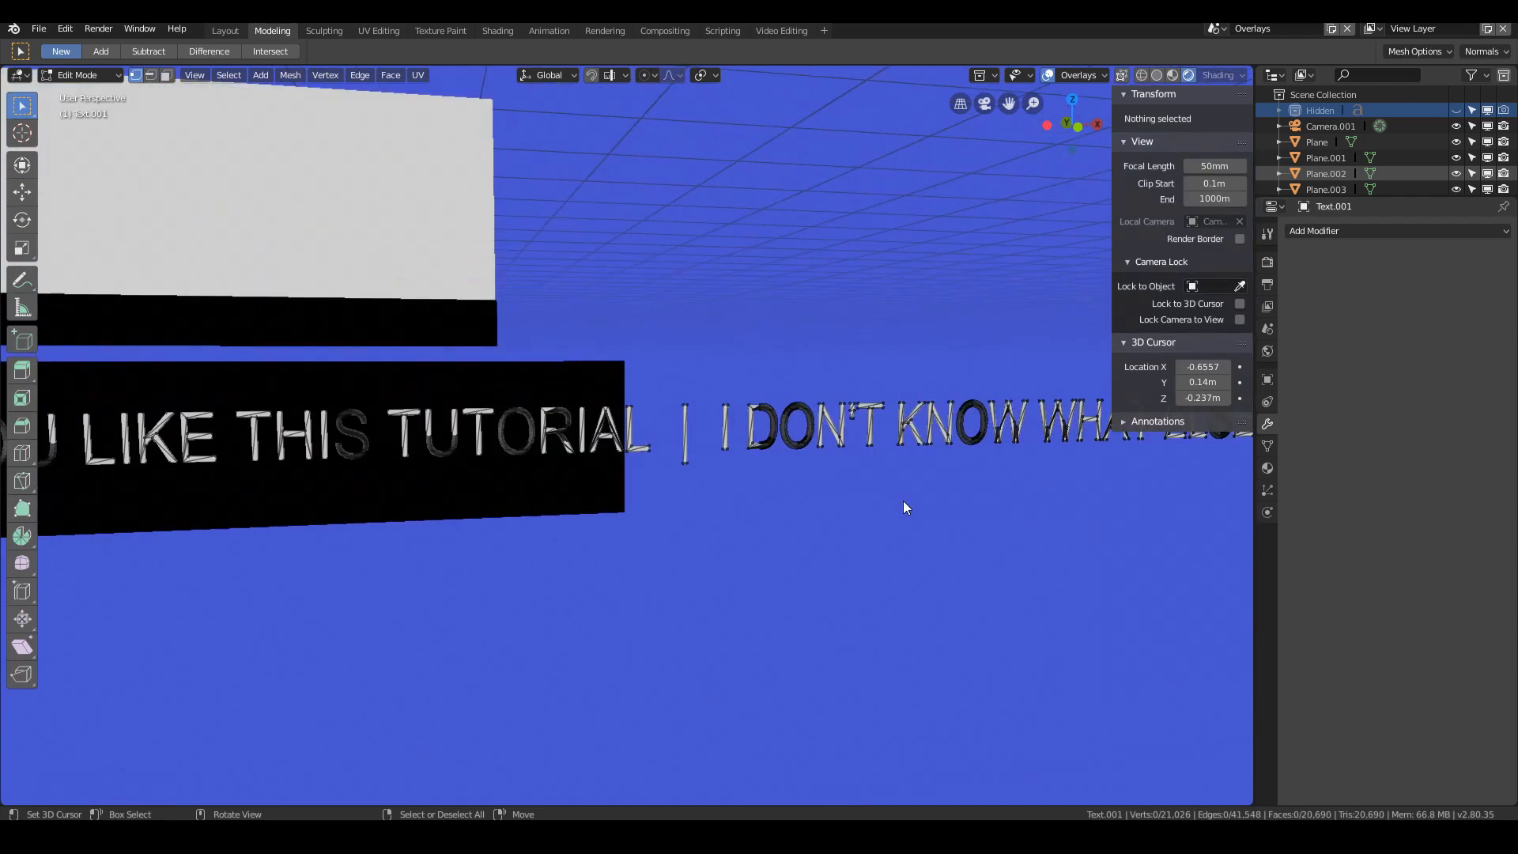
{"action": "key", "text": "Tab"}
Step: Add an Array modifier to the ticker text mesh and set its count to 4
{"action": "scroll", "coordinate": [903, 501], "scroll_direction": "down", "scroll_amount": 2}
{"action": "scroll", "coordinate": [745, 489], "scroll_direction": "down", "scroll_amount": 2}
{"action": "left_click", "coordinate": [1311, 230]}
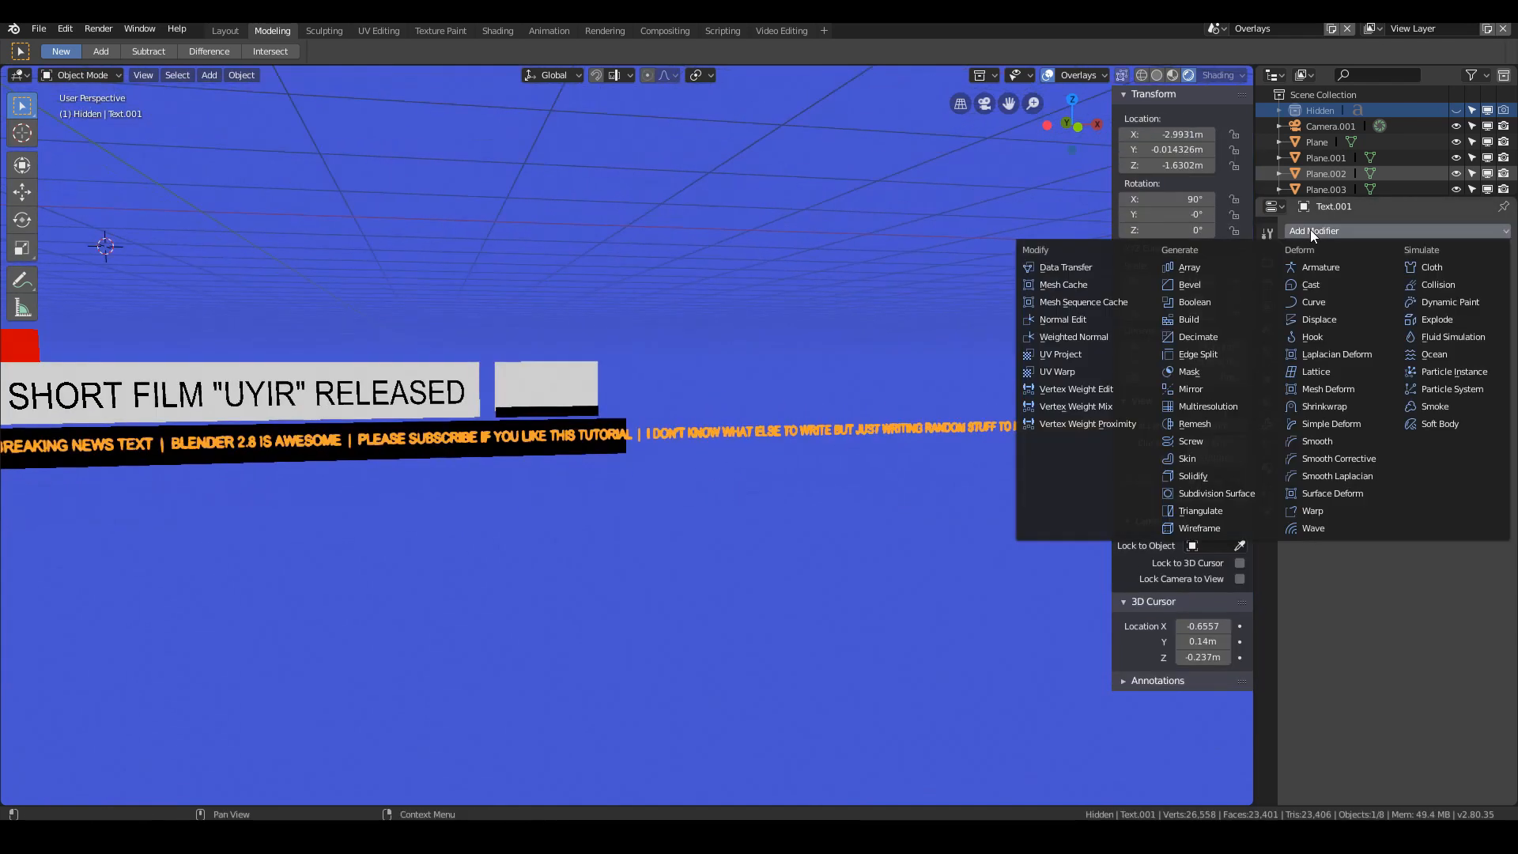
{"action": "left_click", "coordinate": [1188, 268]}
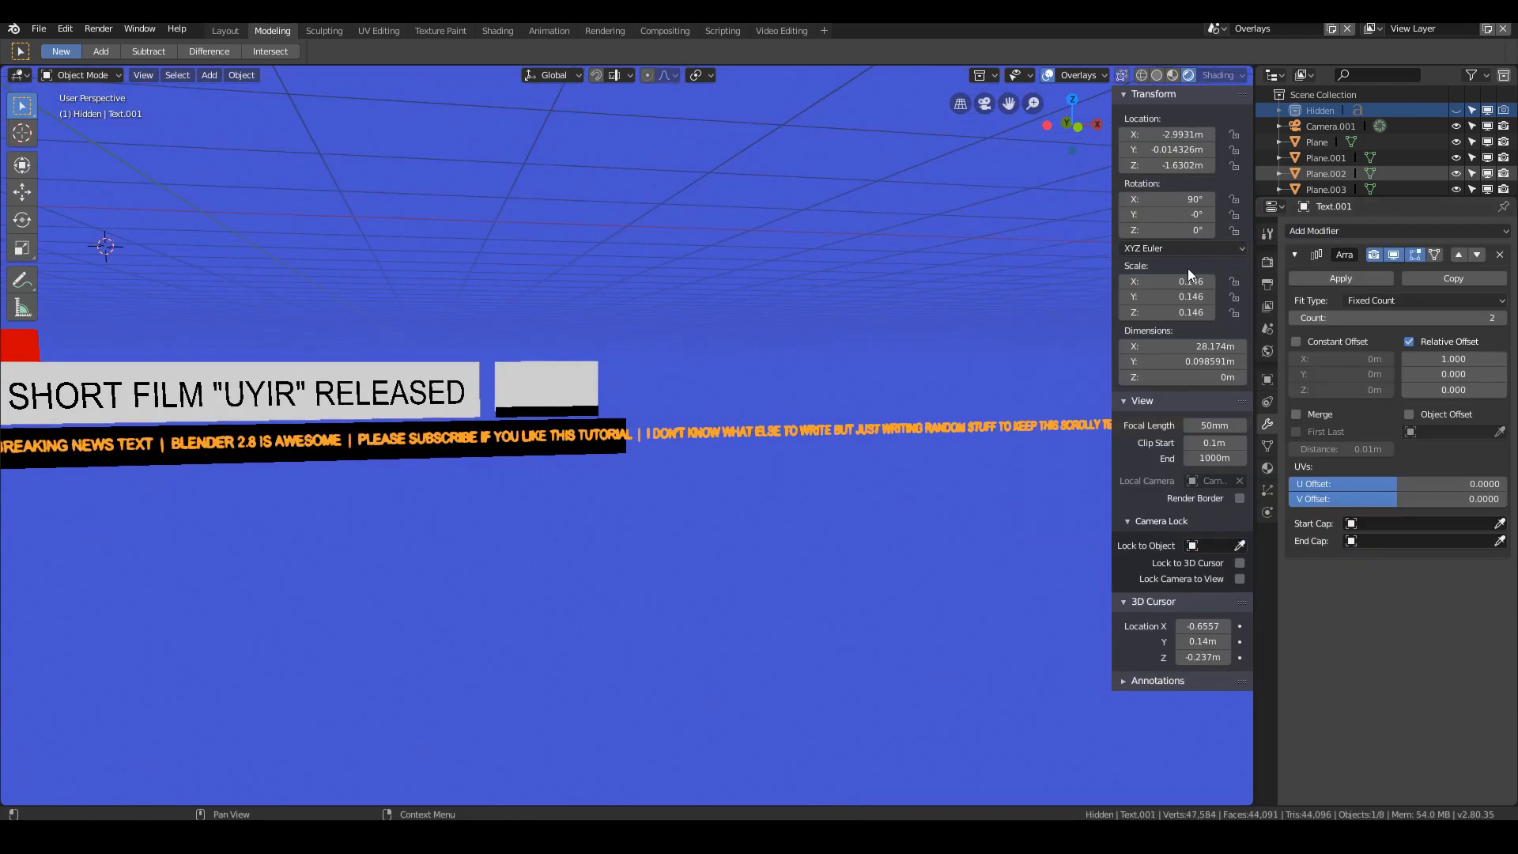
{"action": "scroll", "coordinate": [756, 486], "scroll_direction": "down", "scroll_amount": 5}
{"action": "scroll", "coordinate": [756, 486], "scroll_direction": "down", "scroll_amount": 3}
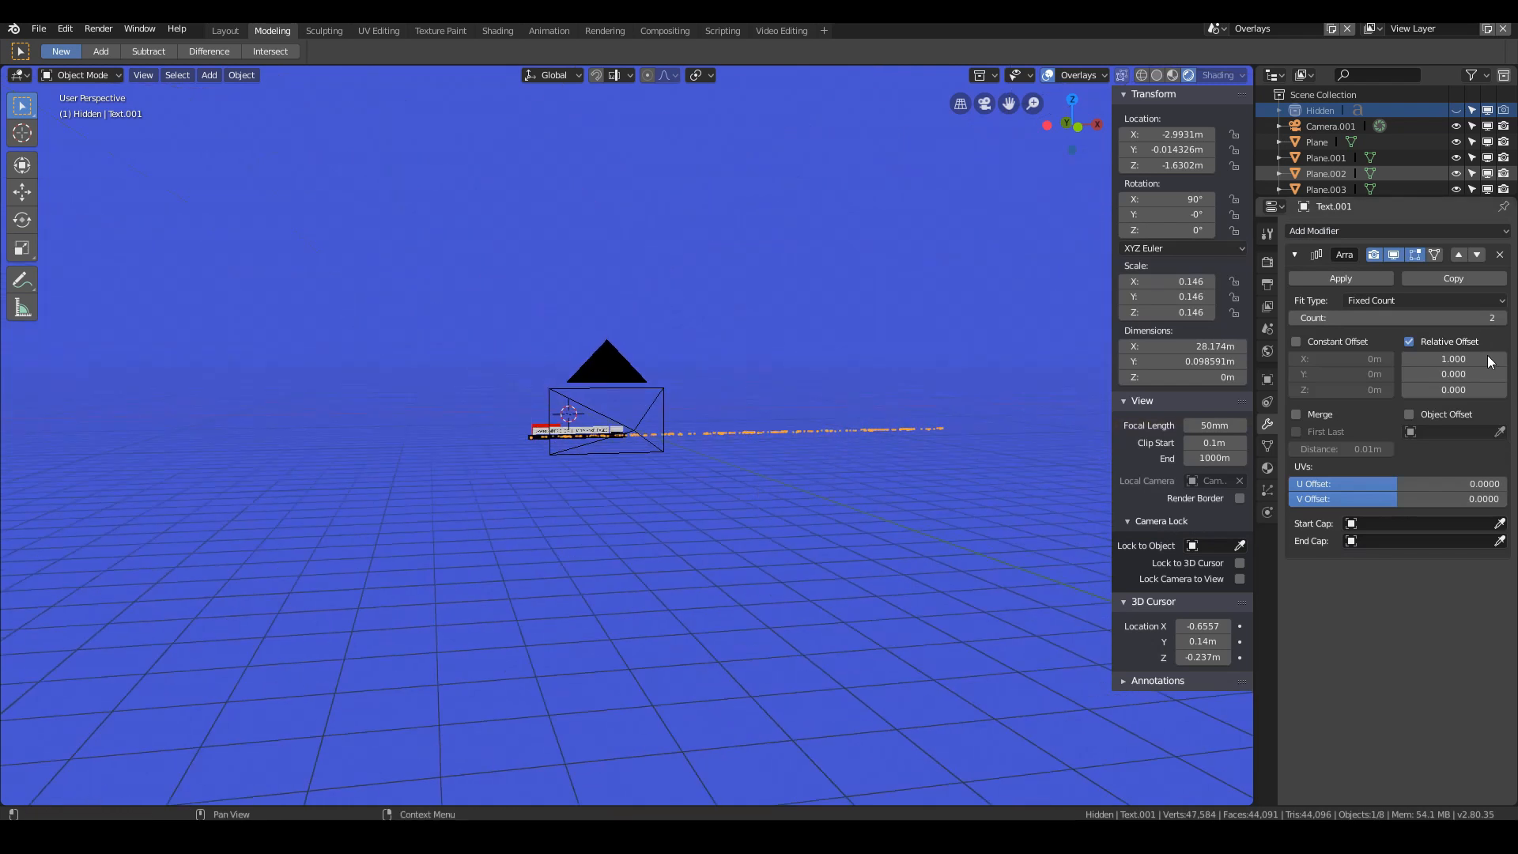
{"action": "left_click", "coordinate": [1502, 319]}
{"action": "scroll", "coordinate": [761, 523], "scroll_direction": "down", "scroll_amount": 3}
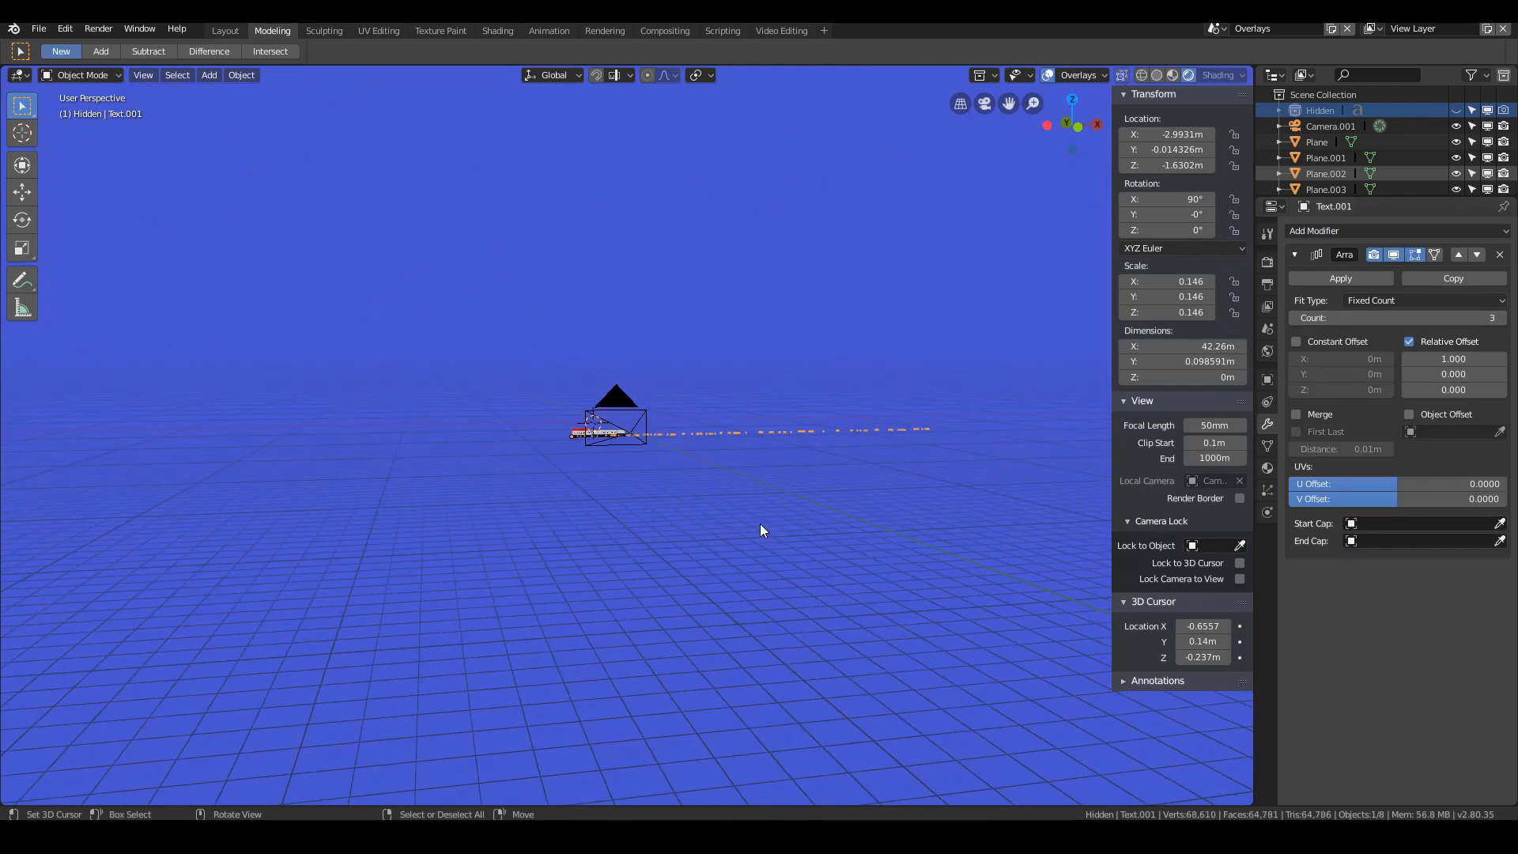
{"action": "left_click", "coordinate": [1503, 319]}
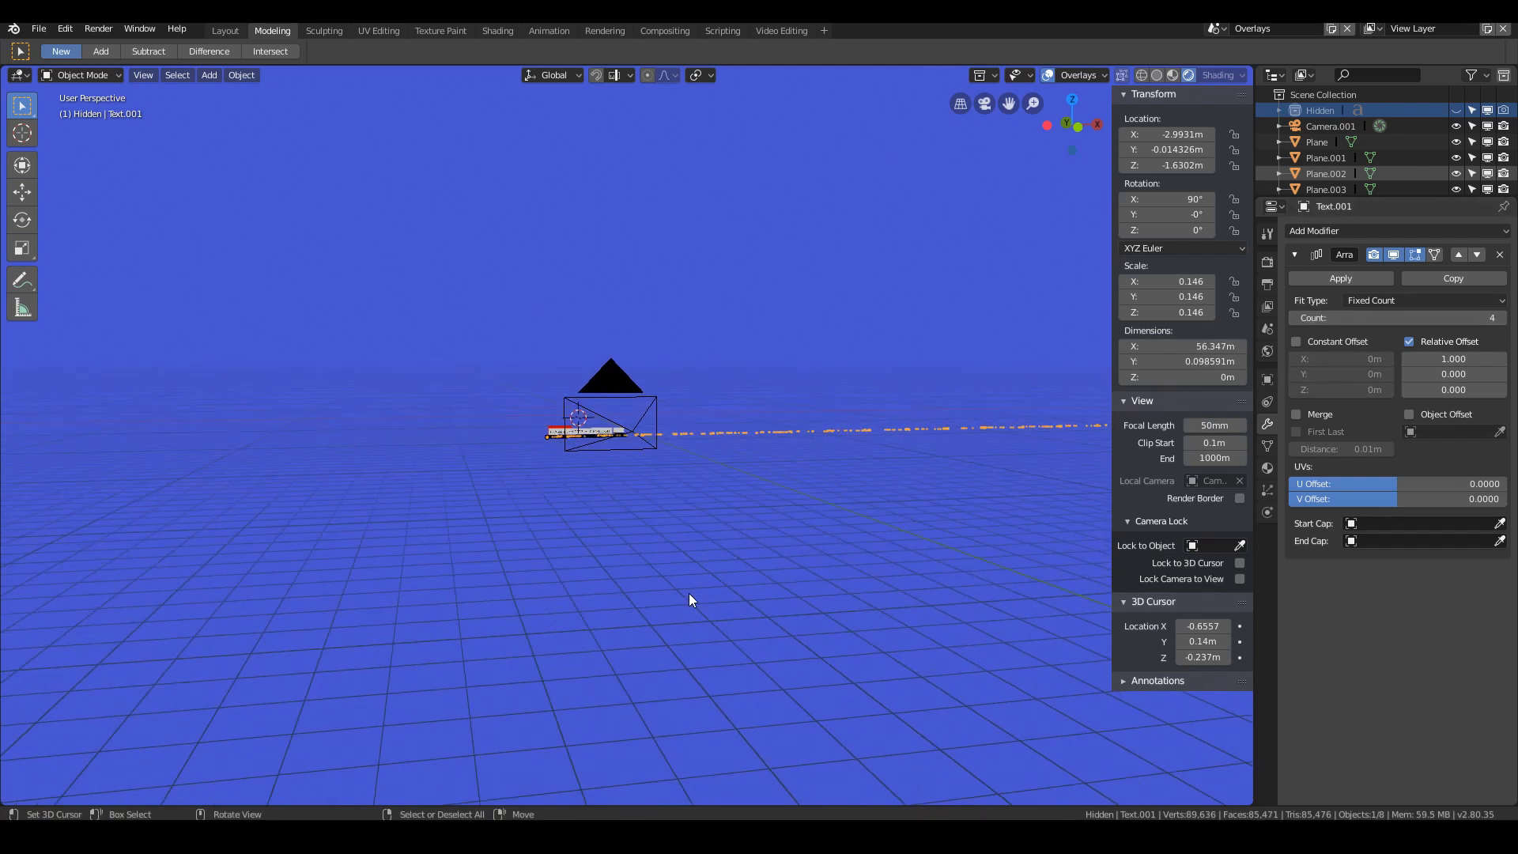
Step: From the camera view, duplicate the headline text and place the copy over the red box at Z about -1.0 m
{"action": "scroll", "coordinate": [689, 595], "scroll_direction": "up", "scroll_amount": 6}
{"action": "key", "text": "KP_0"}
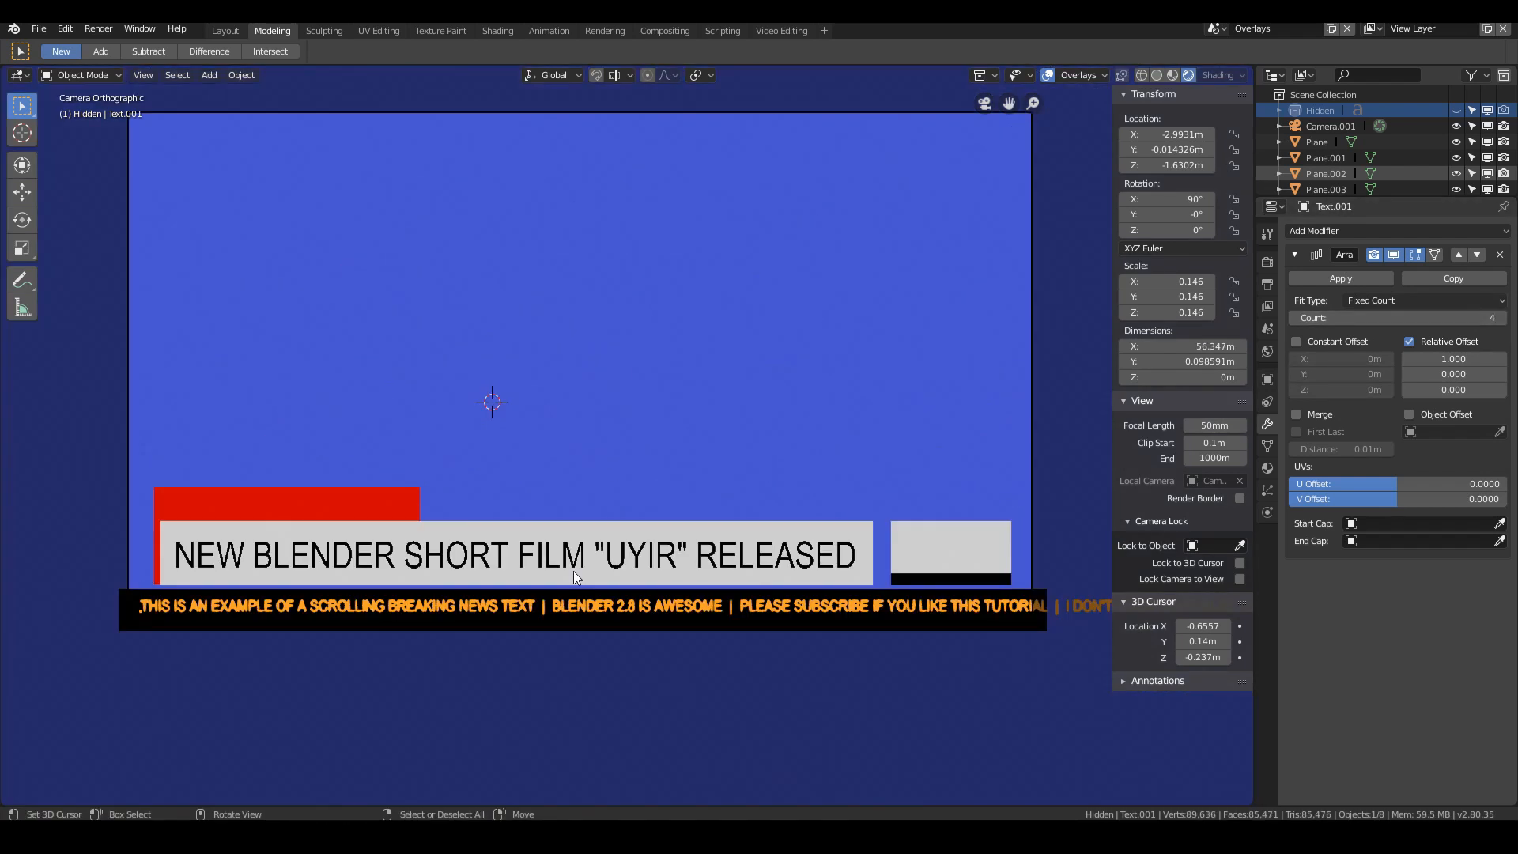
{"action": "left_click", "coordinate": [398, 552]}
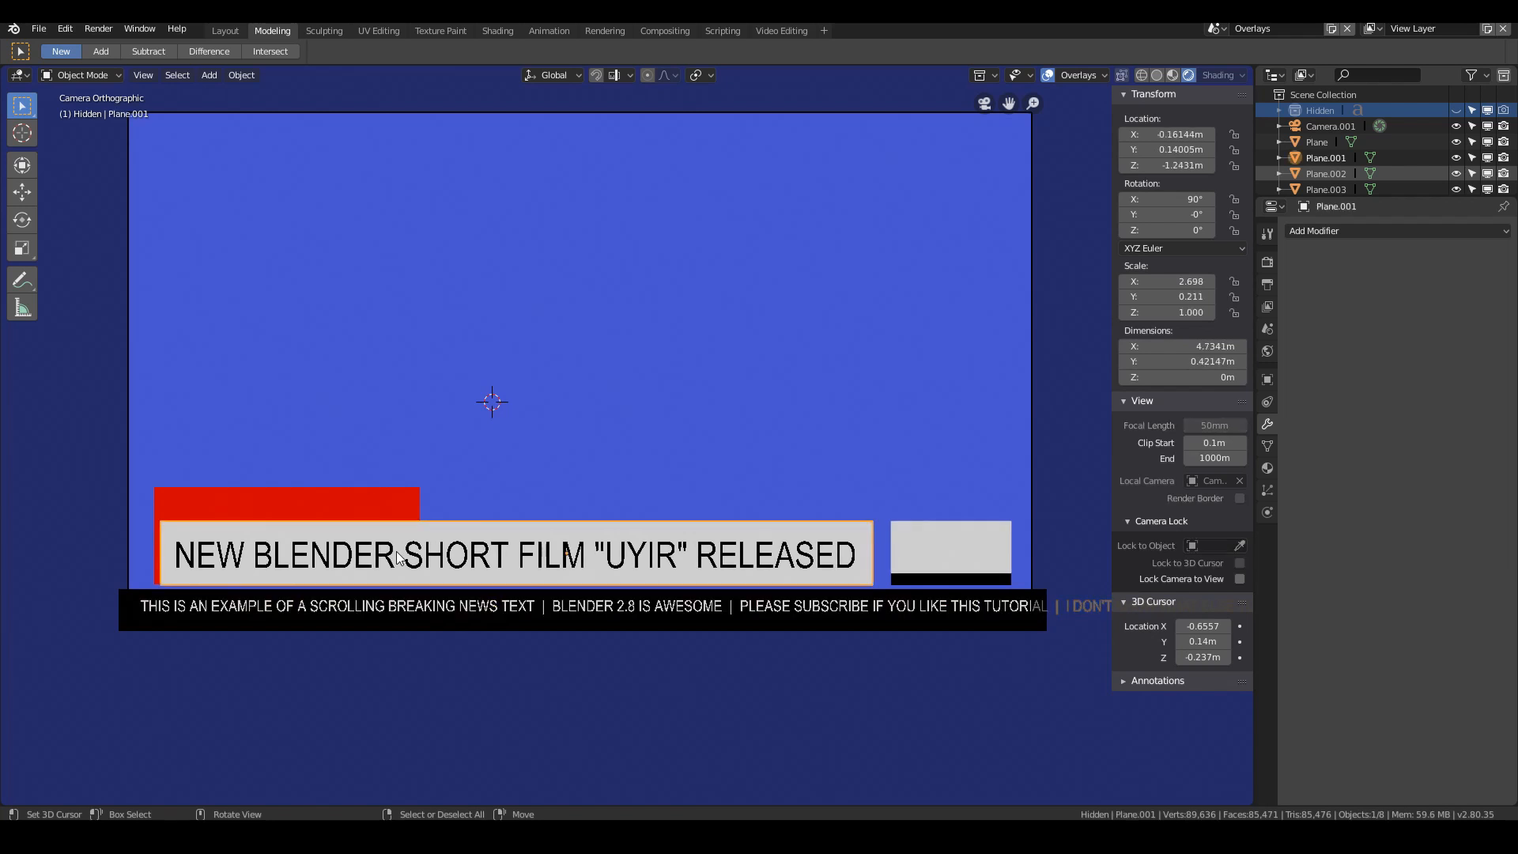
{"action": "left_click", "coordinate": [395, 551]}
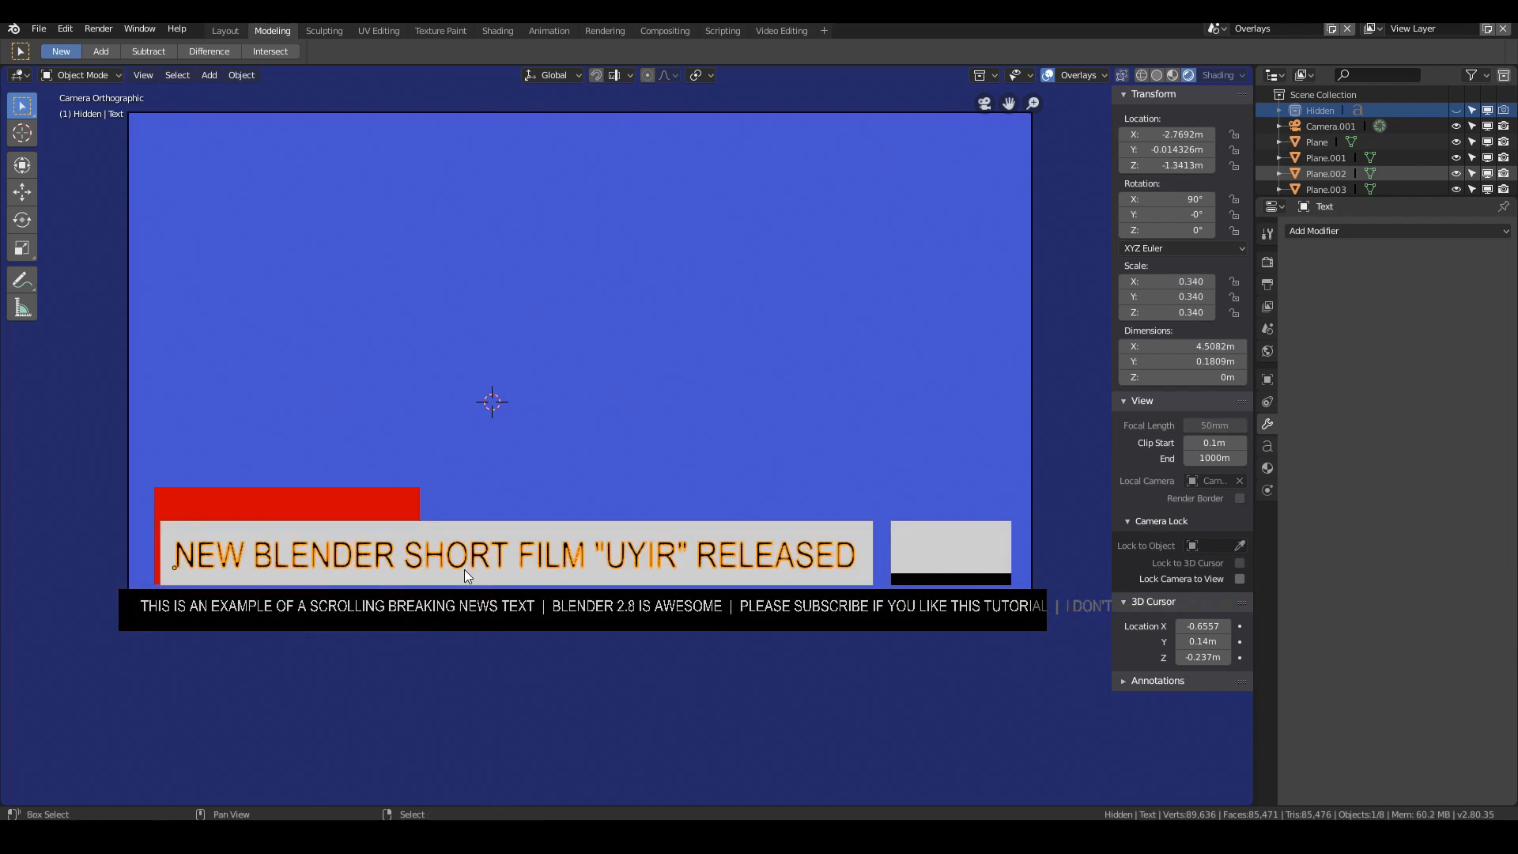
{"action": "key", "text": "shift+d"}
{"action": "left_click", "coordinate": [455, 520]}
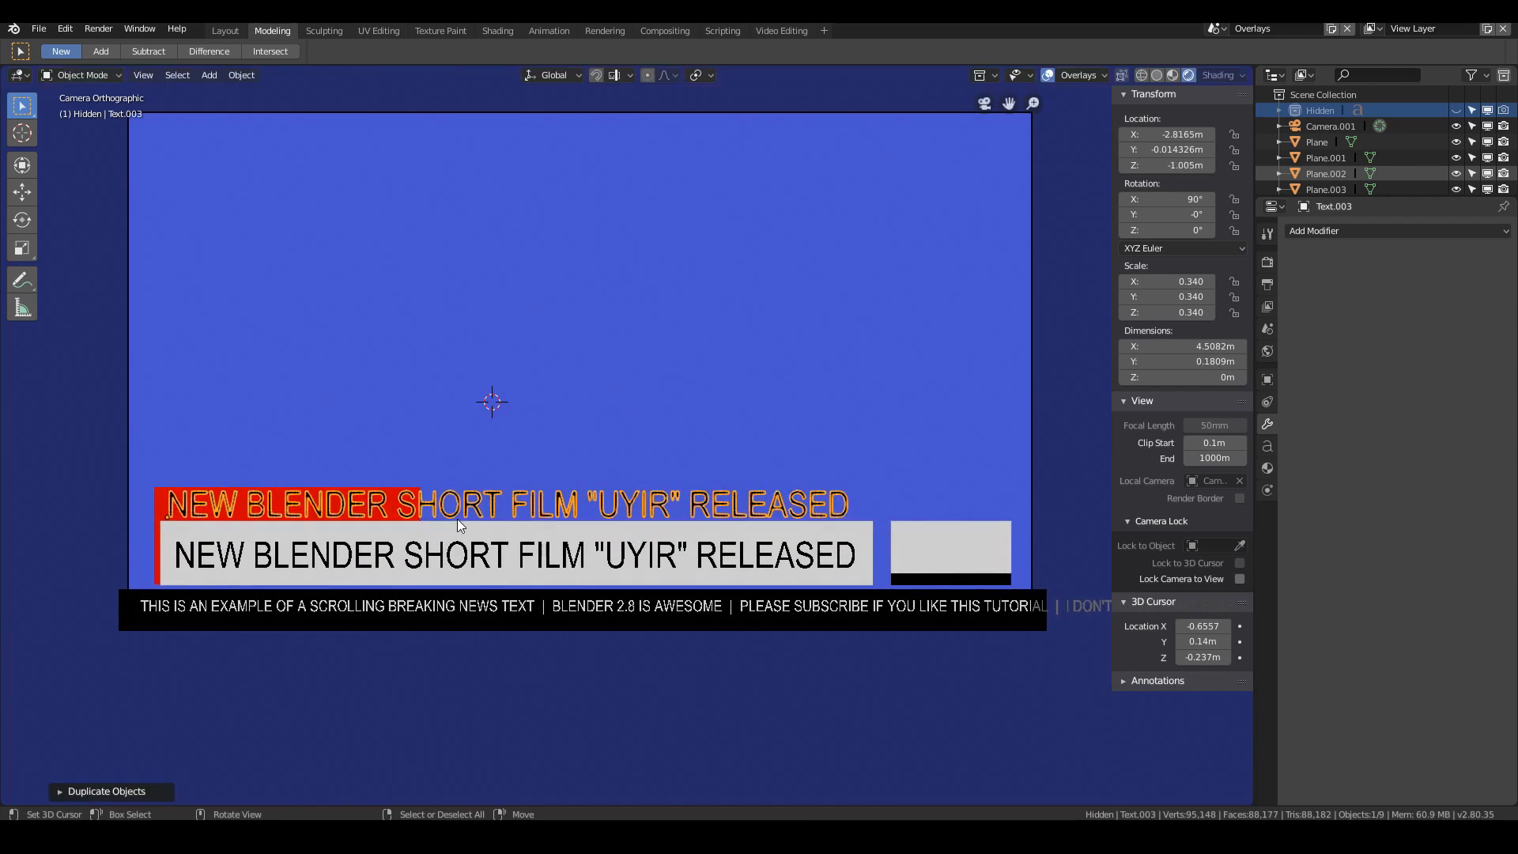
Step: Replace the duplicated headline's wording with "BREAKING NEWS"
{"action": "key", "text": "Tab"}
{"action": "key", "text": "BackSpace"}
{"action": "key", "text": "BackSpace"}
{"action": "key", "text": "BackSpace"}
{"action": "key", "text": "BackSpace"}
{"action": "key", "text": "BackSpace"}
{"action": "key", "text": "BackSpace"}
{"action": "key", "text": "BackSpace"}
{"action": "key", "text": "BackSpace"}
{"action": "key", "text": "BackSpace"}
{"action": "key", "text": "BackSpace"}
{"action": "key", "text": "BackSpace"}
{"action": "key", "text": "BackSpace"}
{"action": "key", "text": "BackSpace"}
{"action": "key", "text": "BackSpace"}
{"action": "key", "text": "BackSpace"}
{"action": "key", "text": "BackSpace"}
{"action": "key", "text": "BackSpace"}
{"action": "key", "text": "BackSpace"}
{"action": "key", "text": "BackSpace"}
{"action": "key", "text": "BackSpace"}
{"action": "key", "text": "BackSpace"}
{"action": "key", "text": "BackSpace"}
{"action": "key", "text": "BackSpace"}
{"action": "key", "text": "BackSpace"}
{"action": "key", "text": "BackSpace"}
{"action": "key", "text": "BackSpace"}
{"action": "key", "text": "BackSpace"}
{"action": "key", "text": "BackSpace"}
{"action": "key", "text": "BackSpace"}
{"action": "key", "text": "BackSpace"}
{"action": "key", "text": "BackSpace"}
{"action": "key", "text": "BackSpace"}
{"action": "key", "text": "BackSpace"}
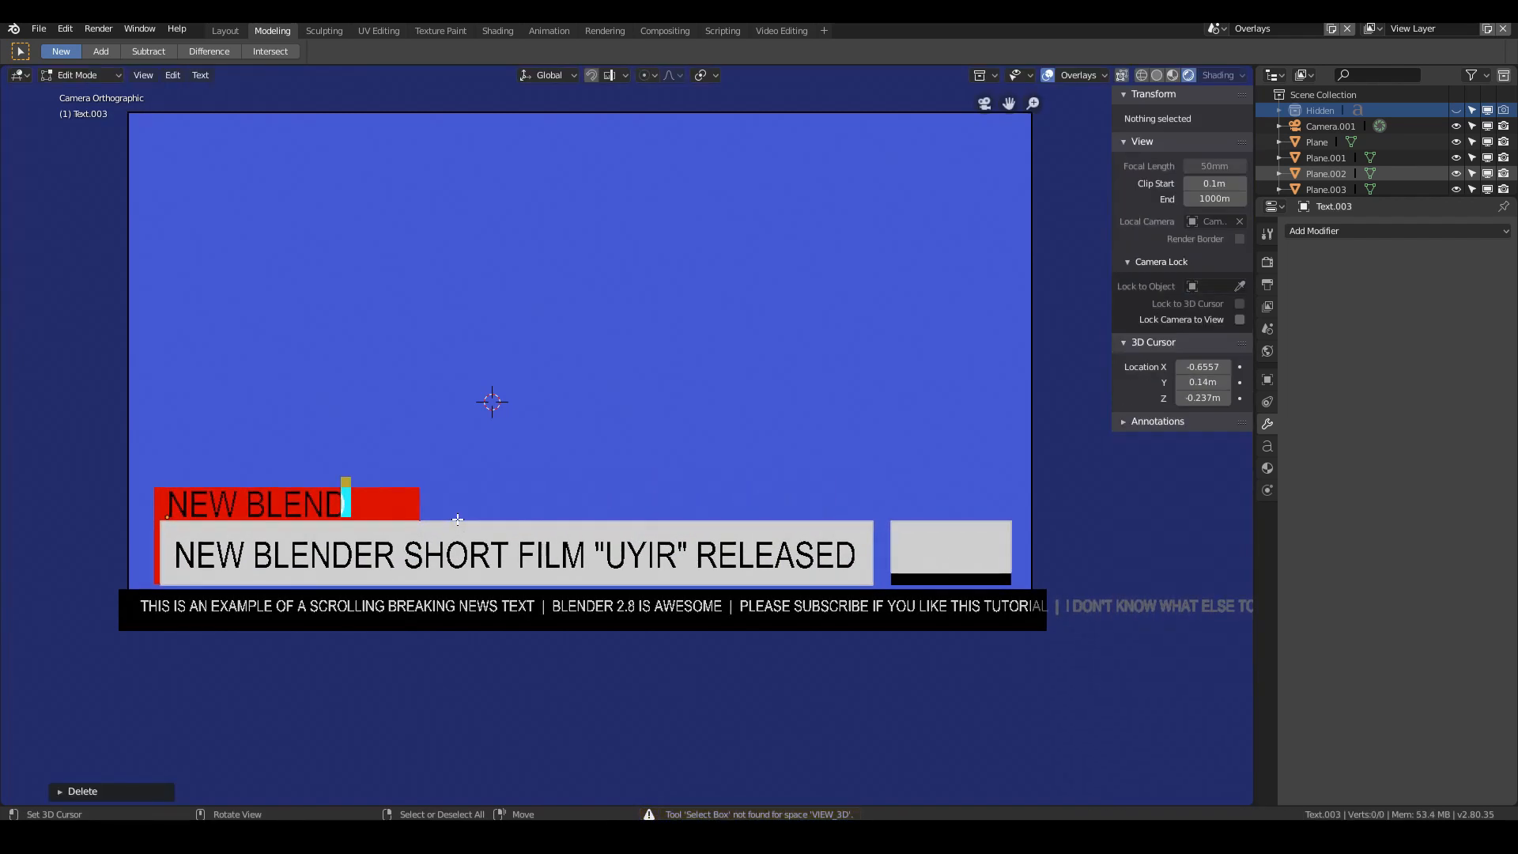
{"action": "type", "text": "BREAKING NEWS"}
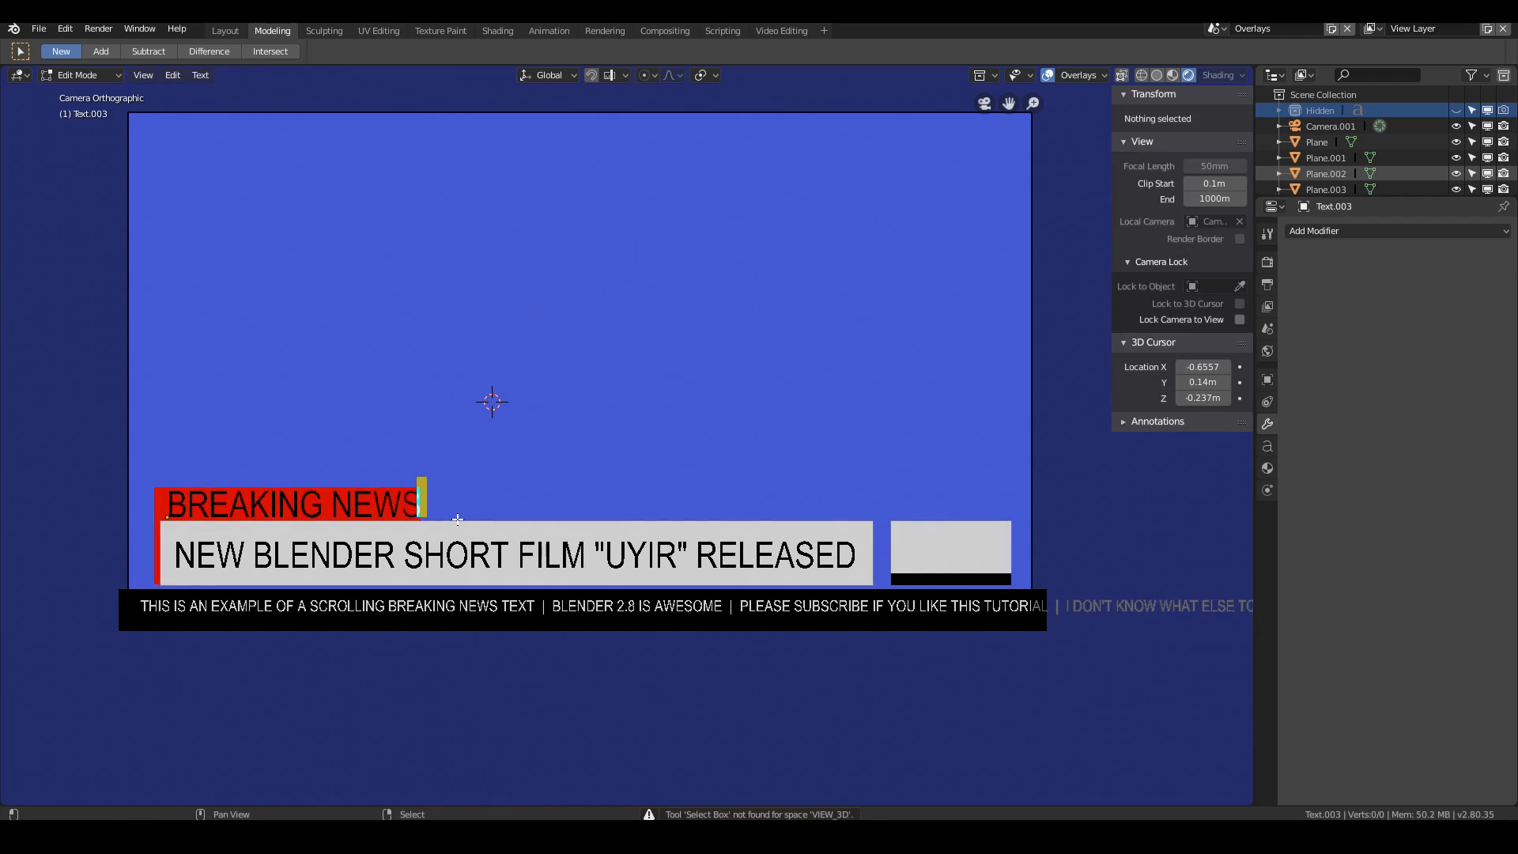
{"action": "key", "text": "Tab"}
Step: Scale the BREAKING NEWS text down to about 0.325, then reduce only its height to a scale of about 0.265
{"action": "key", "text": "s"}
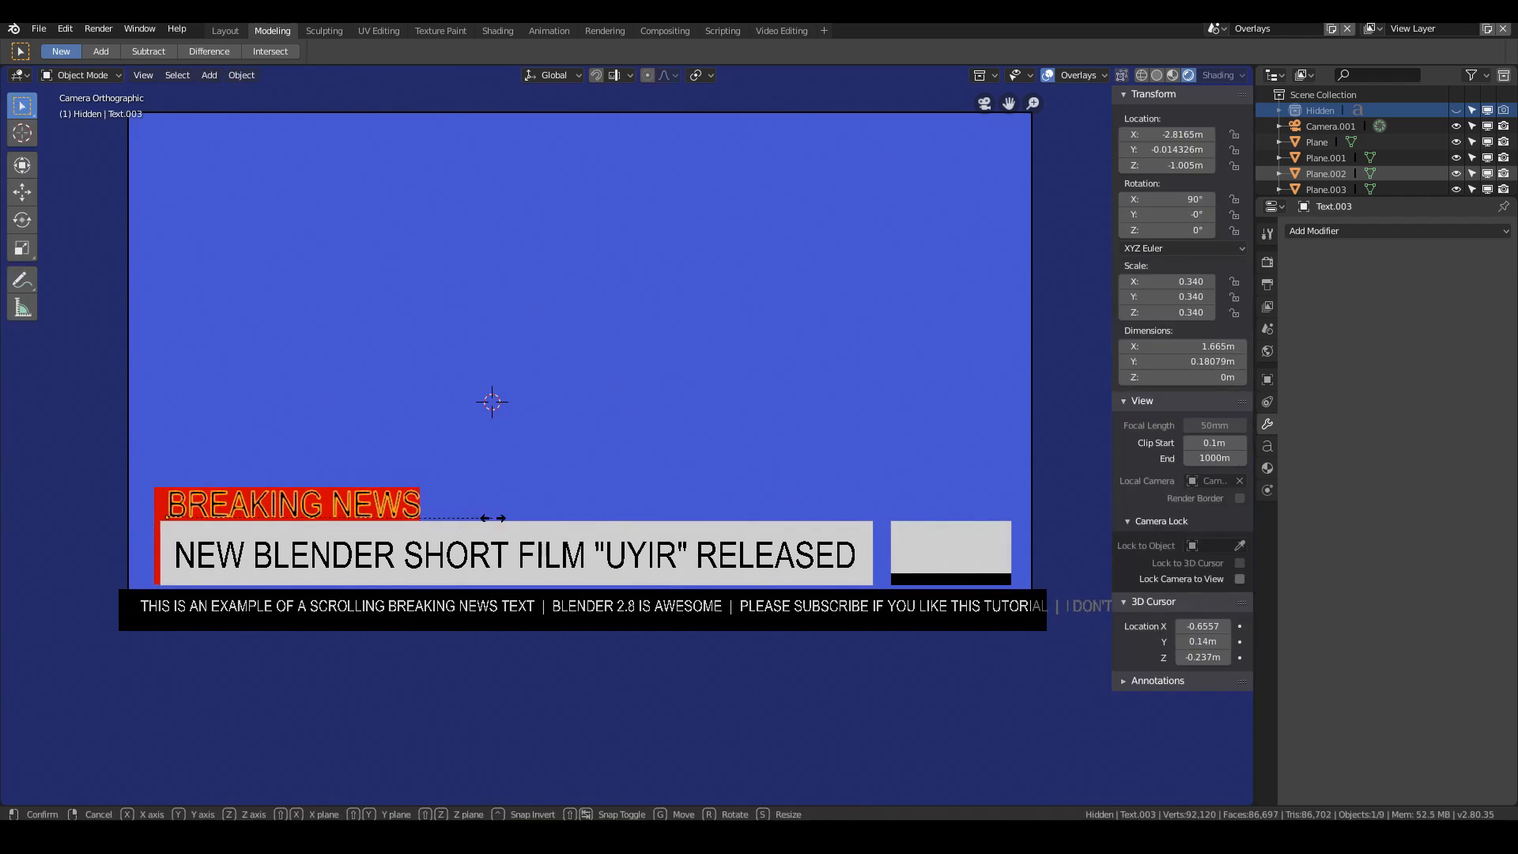
{"action": "left_click", "coordinate": [482, 519]}
{"action": "key", "text": "s"}
{"action": "key", "text": "z"}
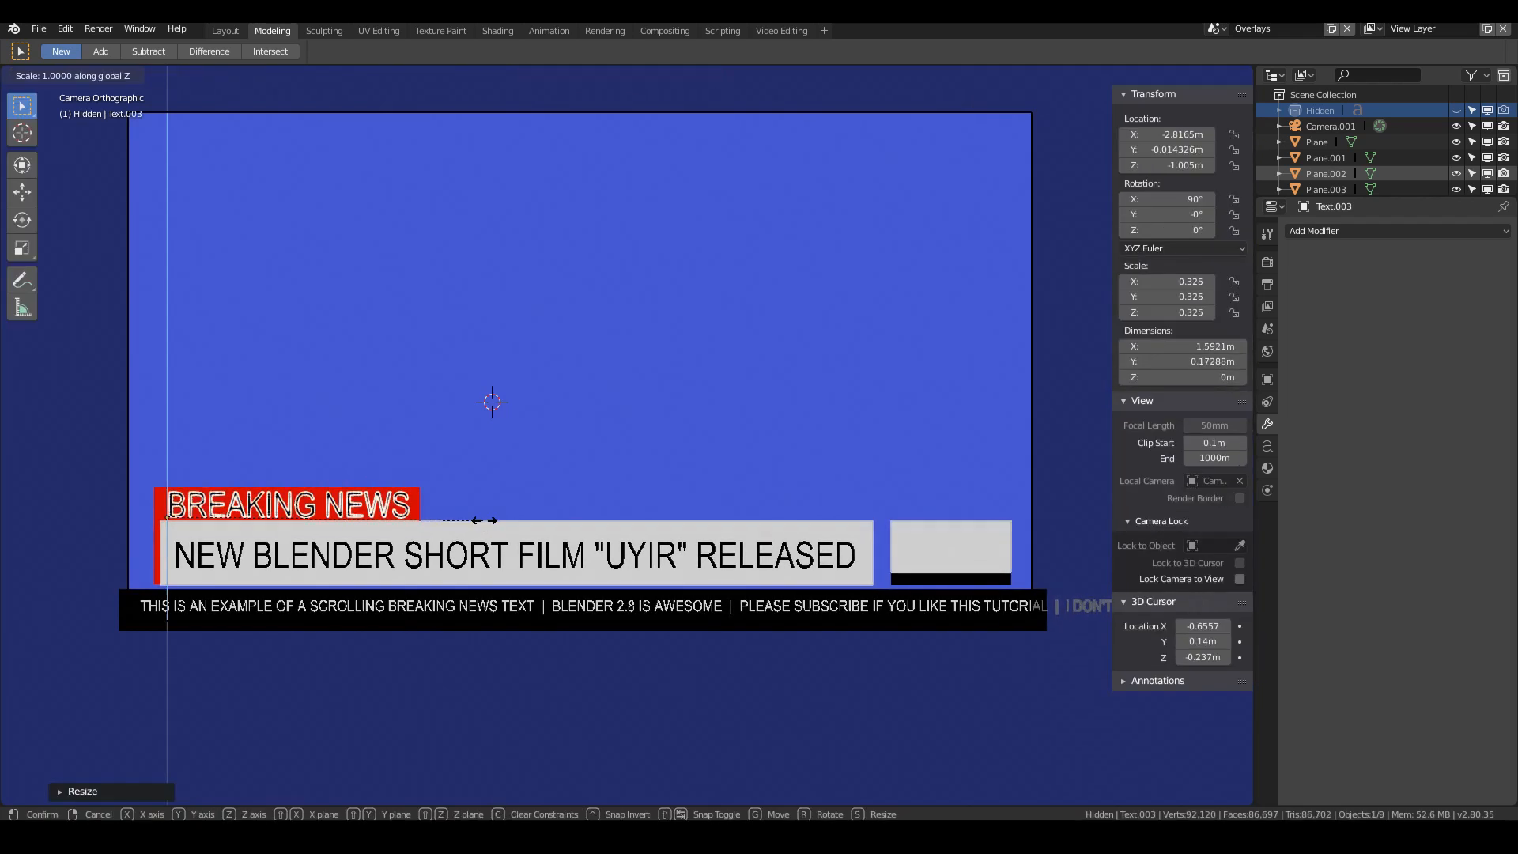
{"action": "left_click", "coordinate": [425, 523]}
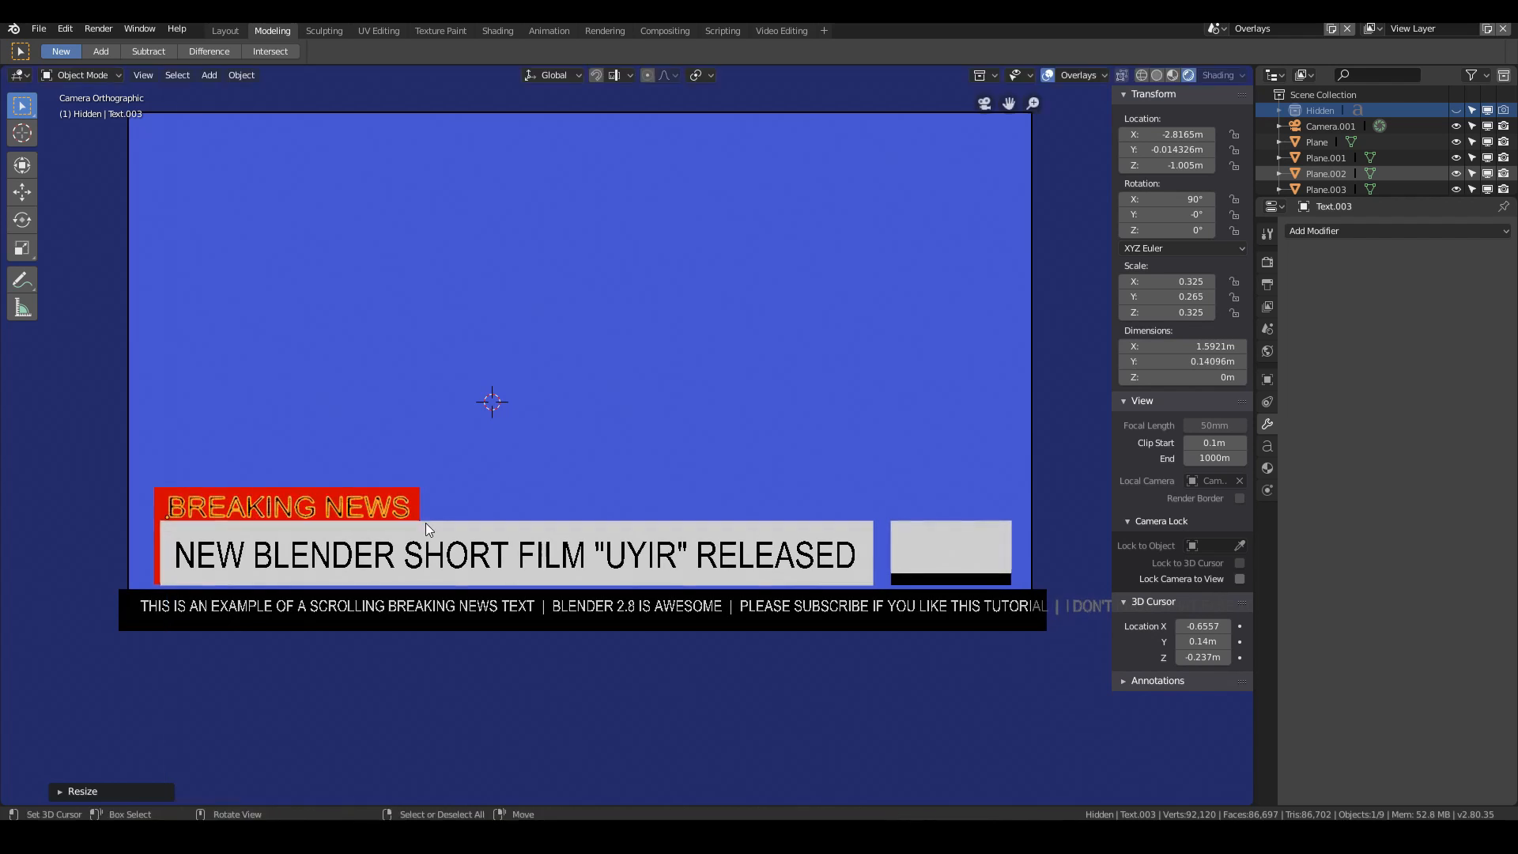
Step: Raise the BREAKING NEWS text vertically within the red box to Z about -0.99 m
{"action": "key", "text": "g"}
{"action": "key", "text": "z"}
{"action": "left_click", "coordinate": [427, 521]}
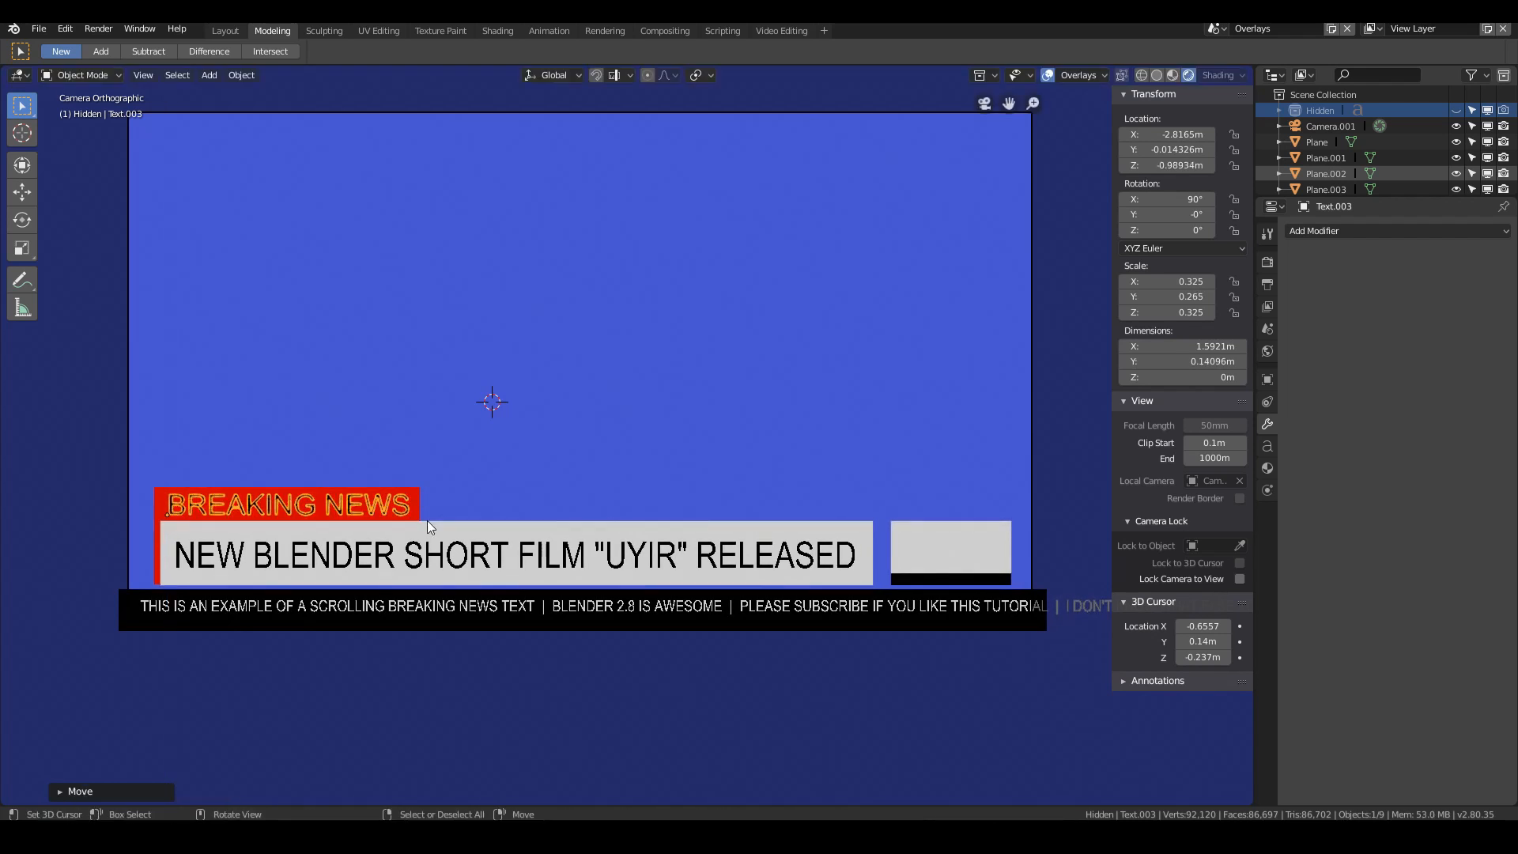
Step: Assign the existing White material to the BREAKING NEWS text and deselect it
{"action": "left_click", "coordinate": [1267, 468]}
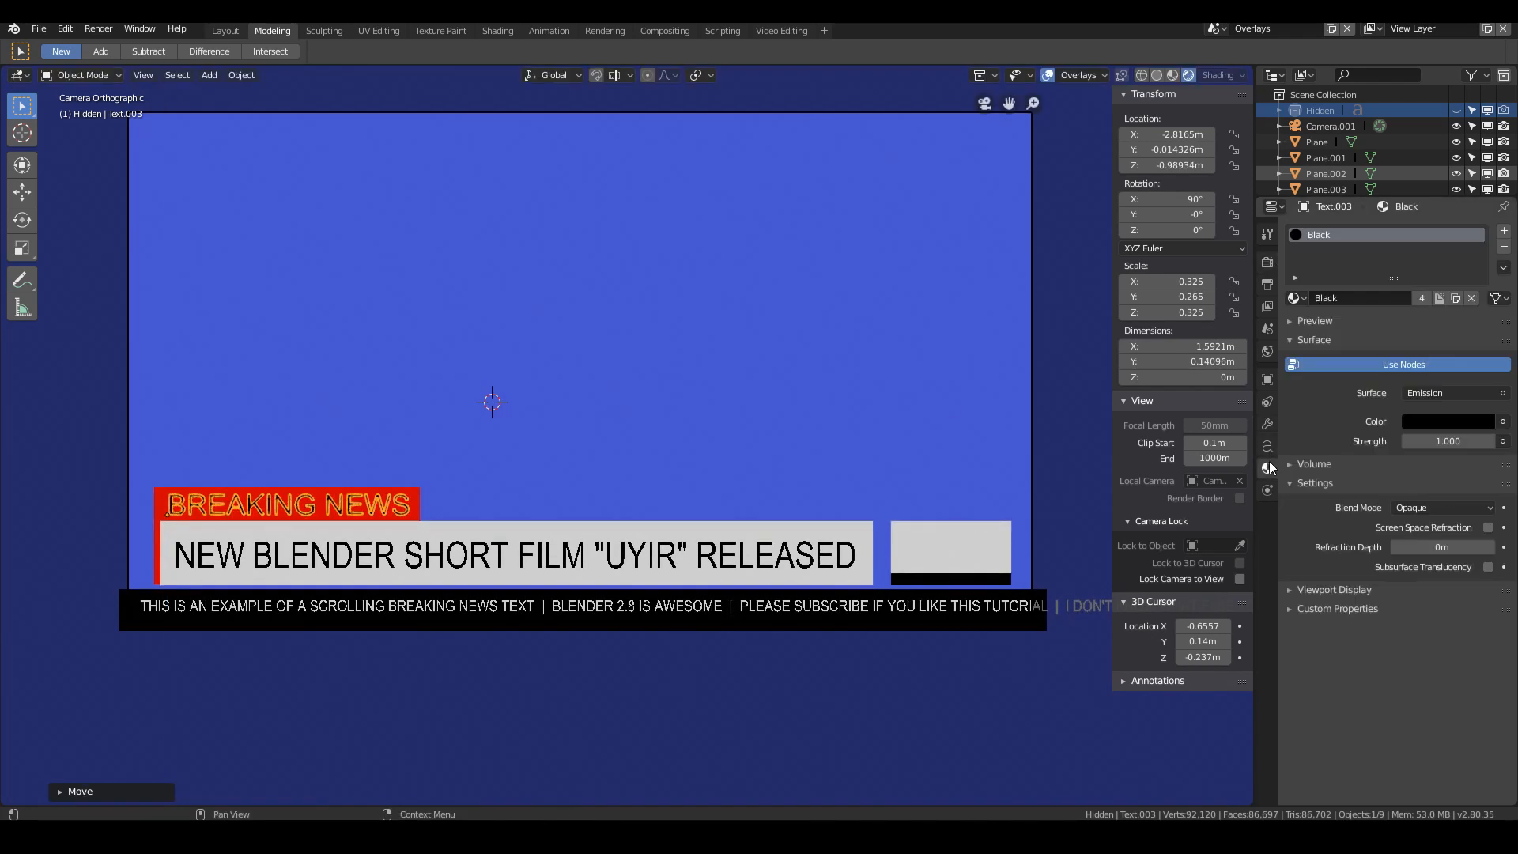
{"action": "left_click", "coordinate": [1294, 298]}
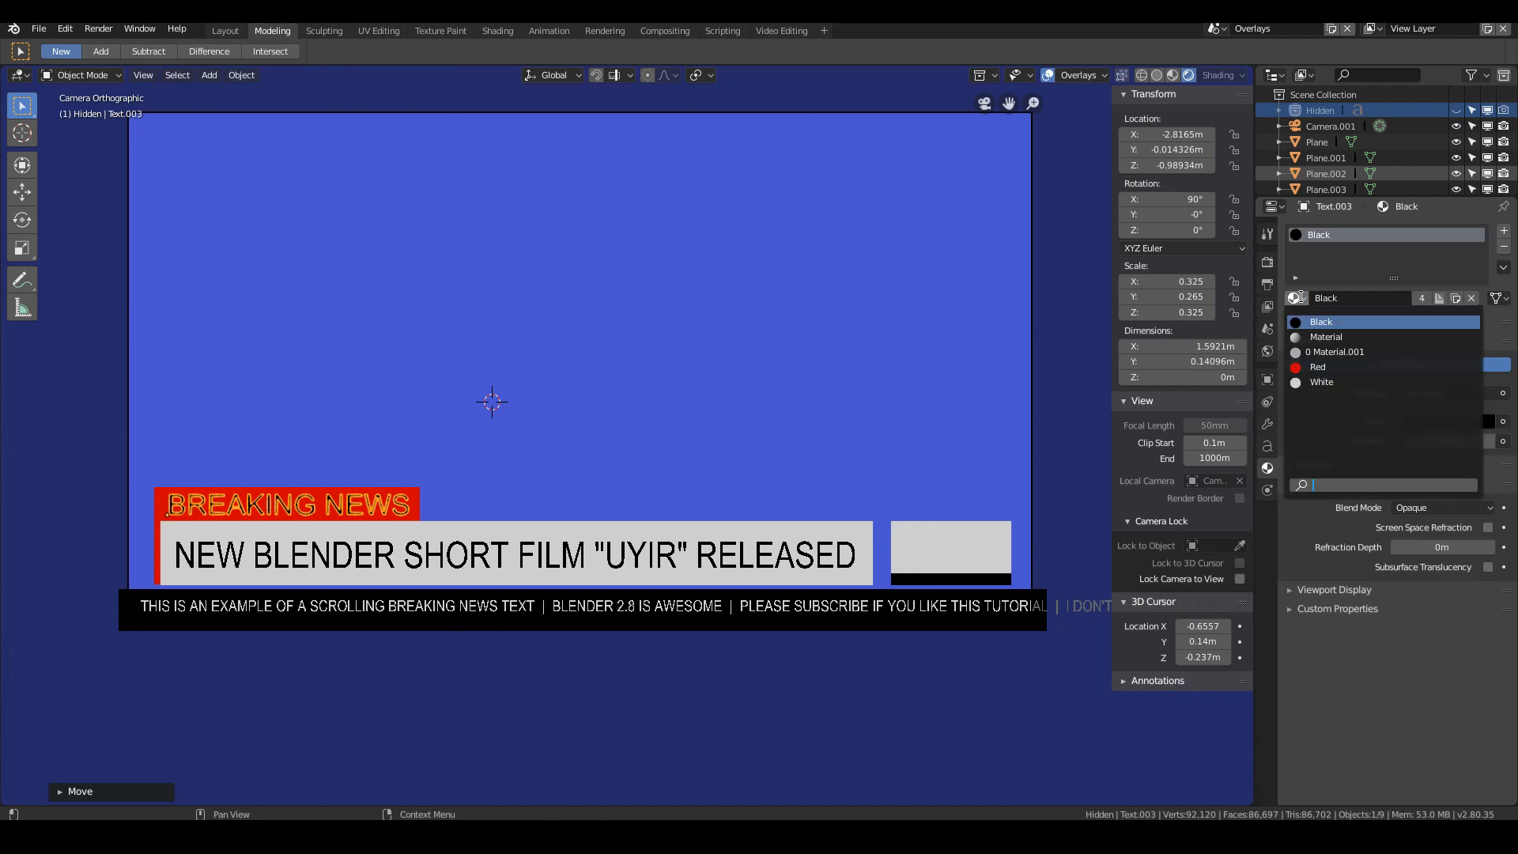
{"action": "left_click", "coordinate": [1326, 337]}
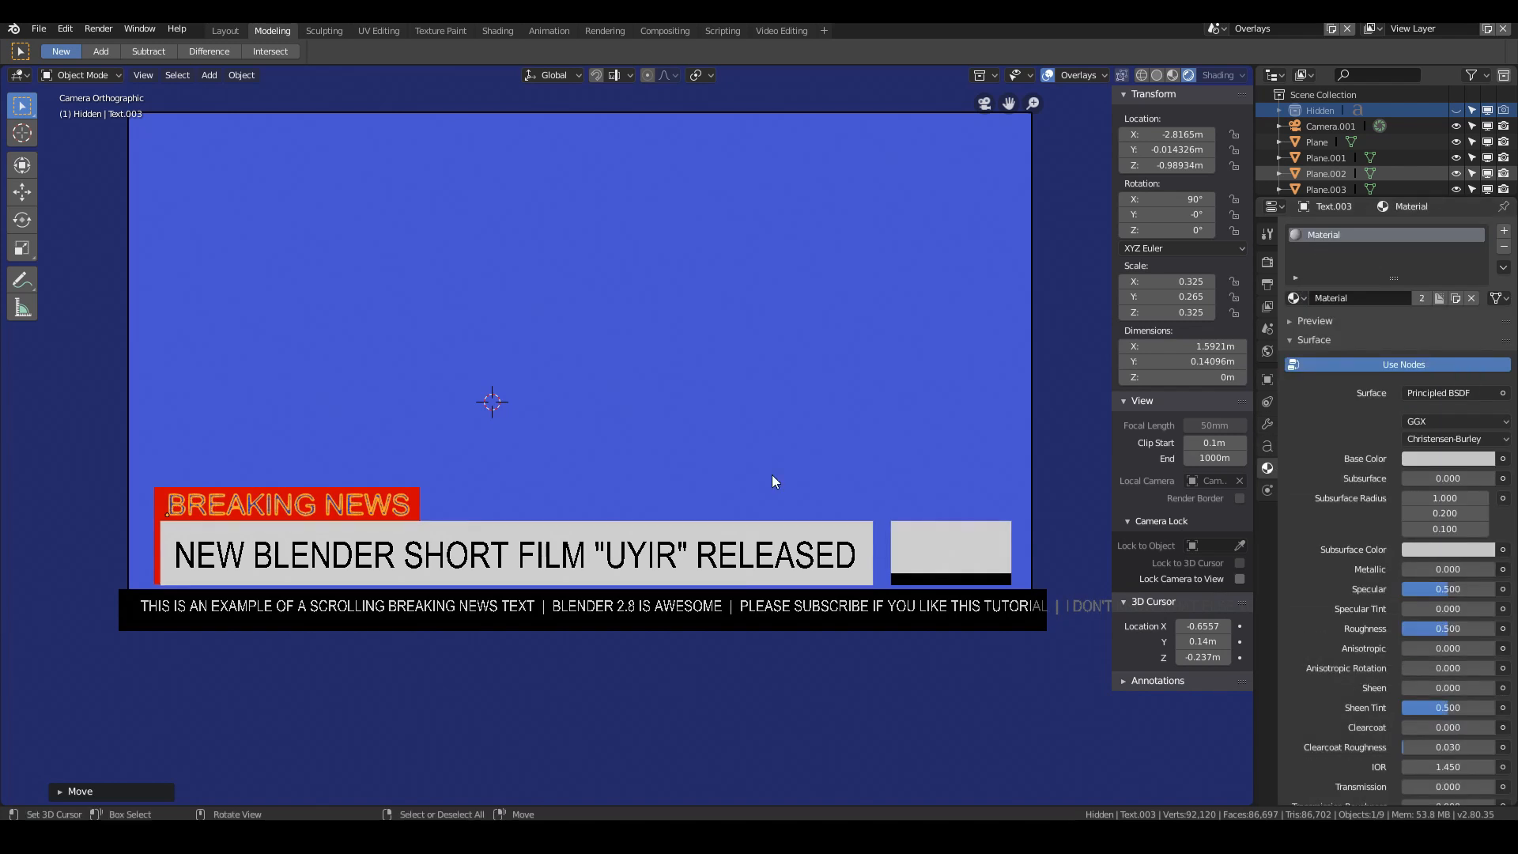
{"action": "left_click", "coordinate": [1301, 300]}
{"action": "left_click", "coordinate": [1326, 380]}
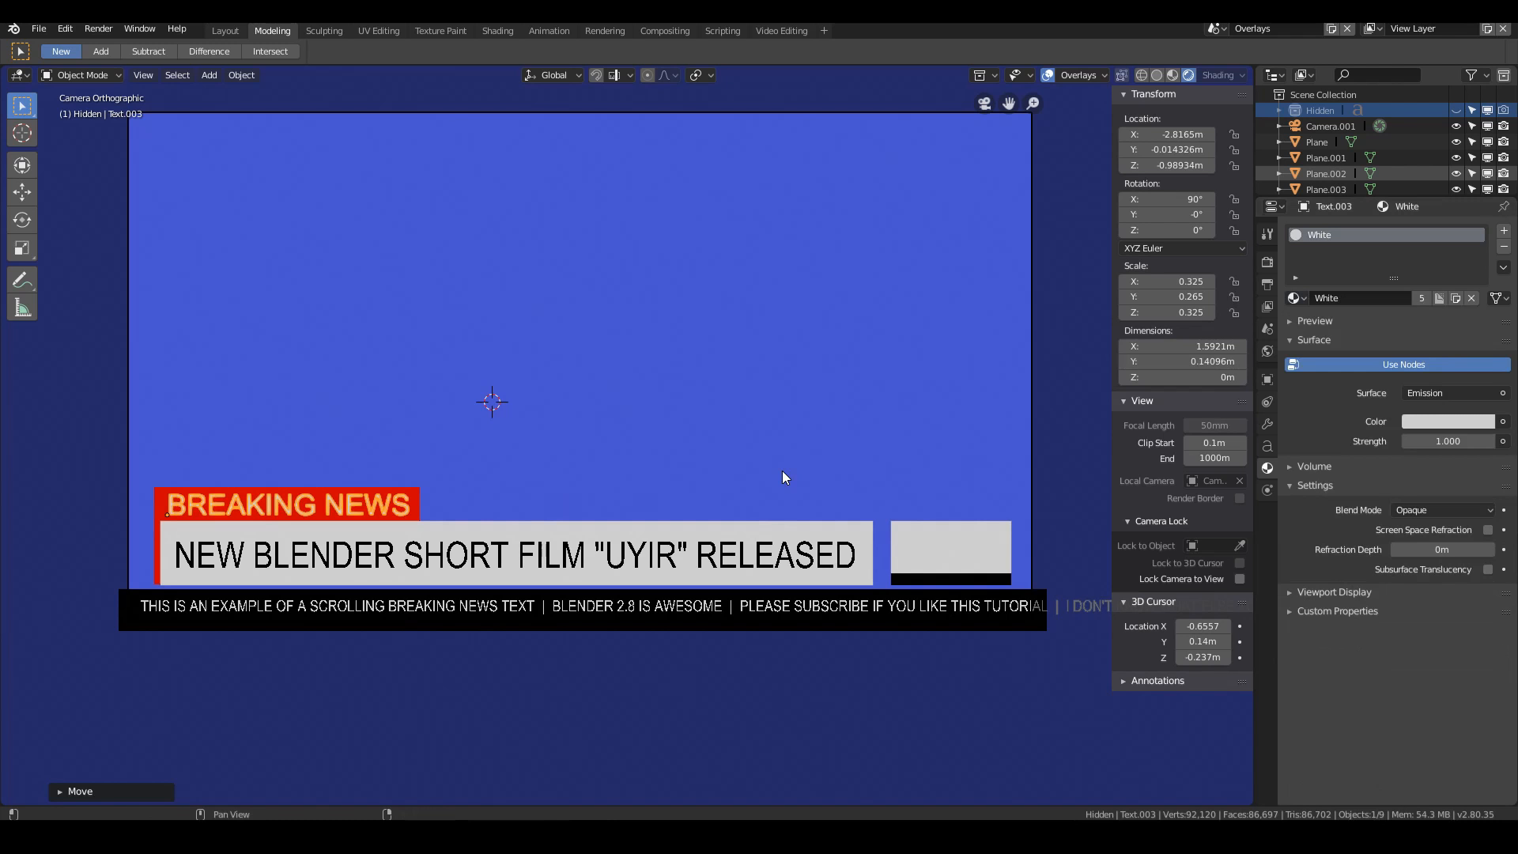
{"action": "left_click", "coordinate": [533, 470]}
{"action": "scroll", "coordinate": [682, 533], "scroll_direction": "down", "scroll_amount": 2}
{"action": "scroll", "coordinate": [686, 535], "scroll_direction": "up", "scroll_amount": 2}
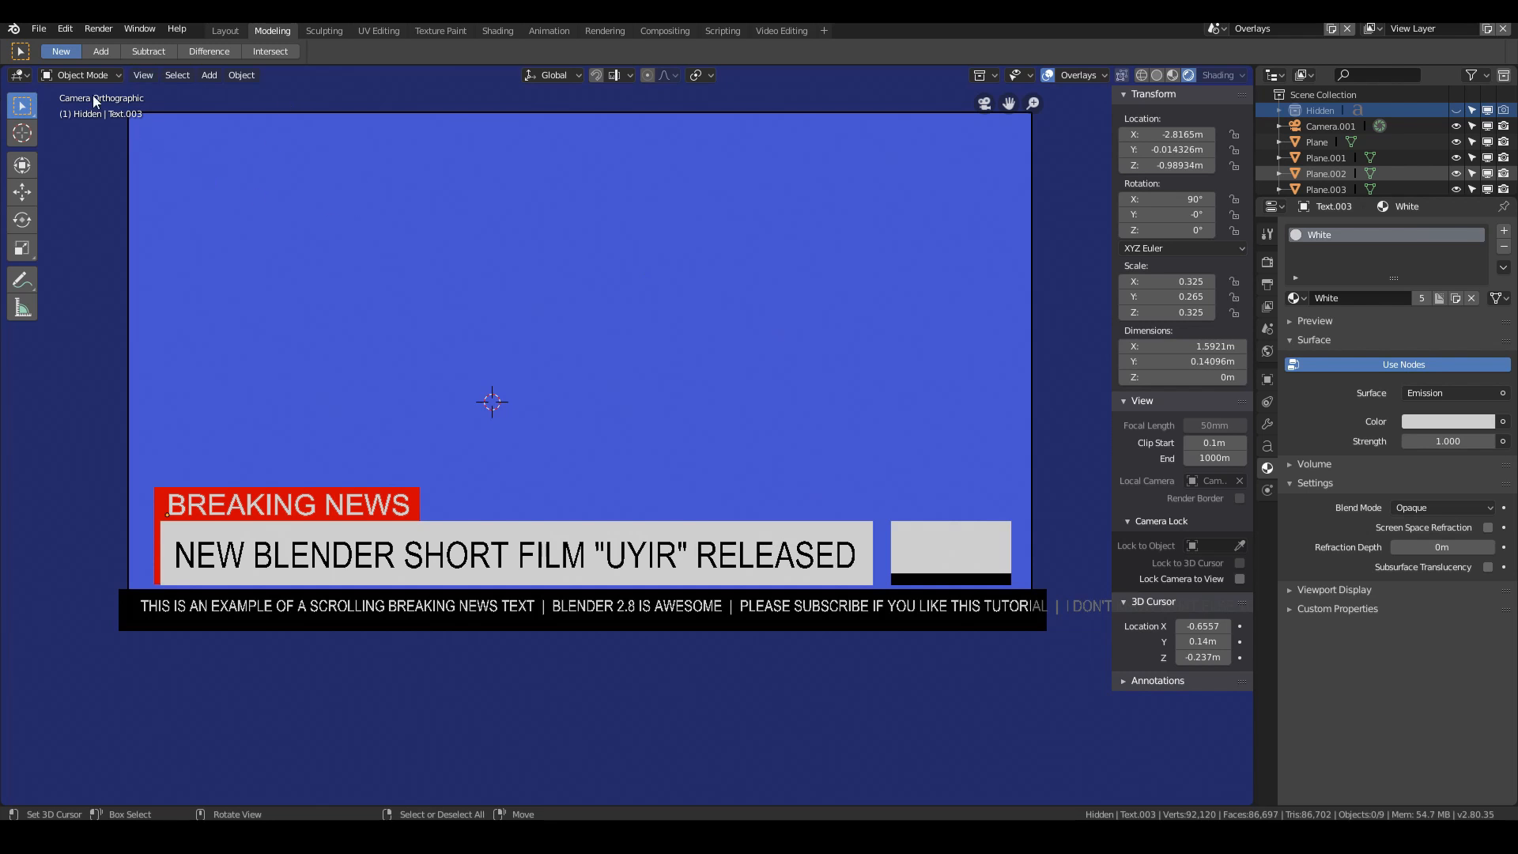
{"action": "key", "text": "Delete"}
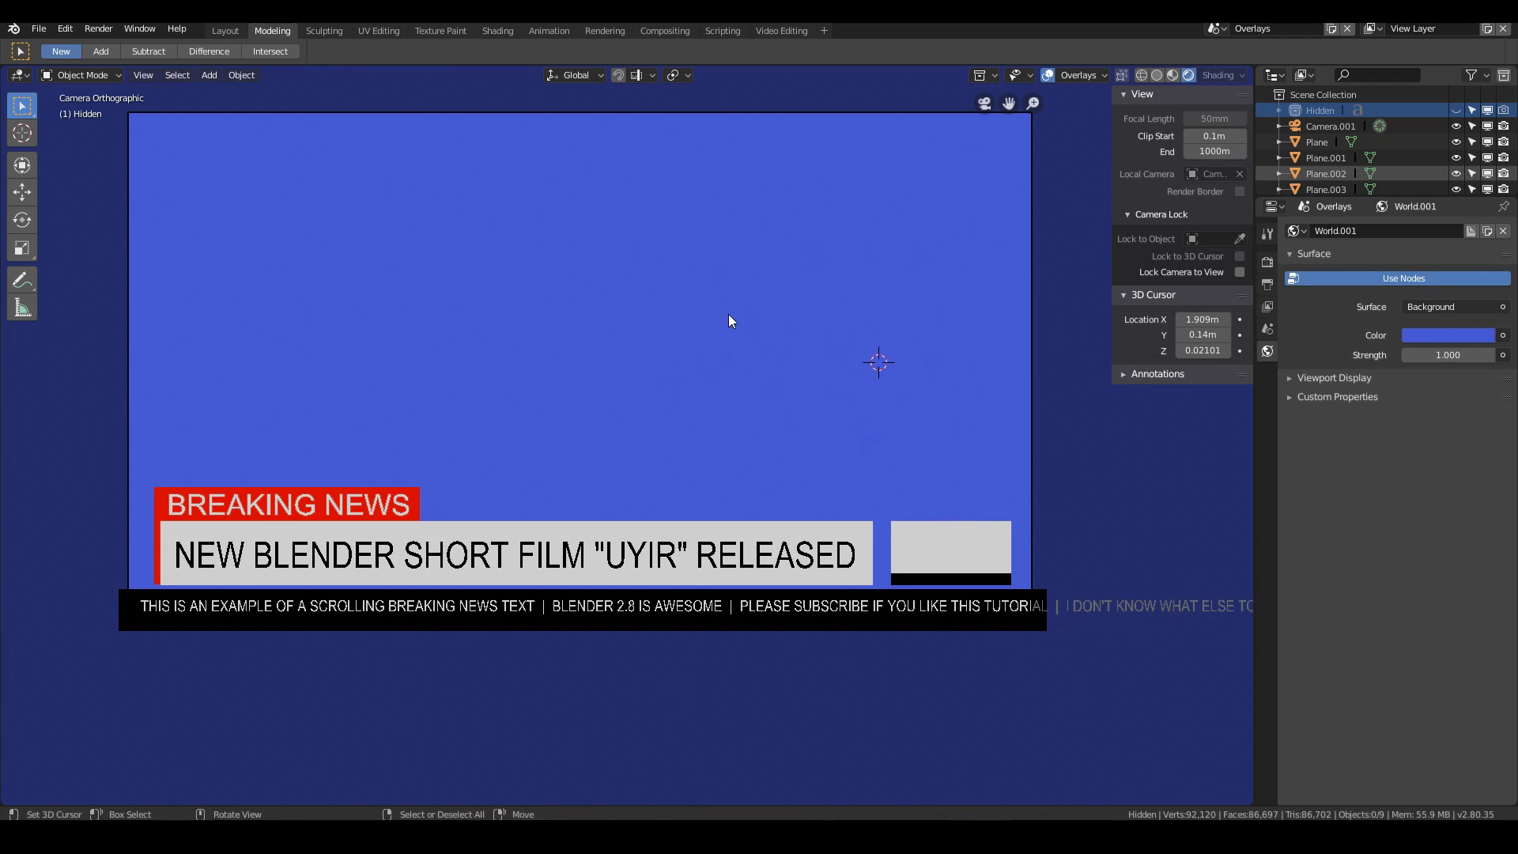
{"action": "left_click", "coordinate": [38, 32]}
{"action": "left_click", "coordinate": [36, 29]}
Step: Find the Import Images as Planes add-on in the preferences by searching "imag" and enable it
{"action": "key", "text": "F4"}
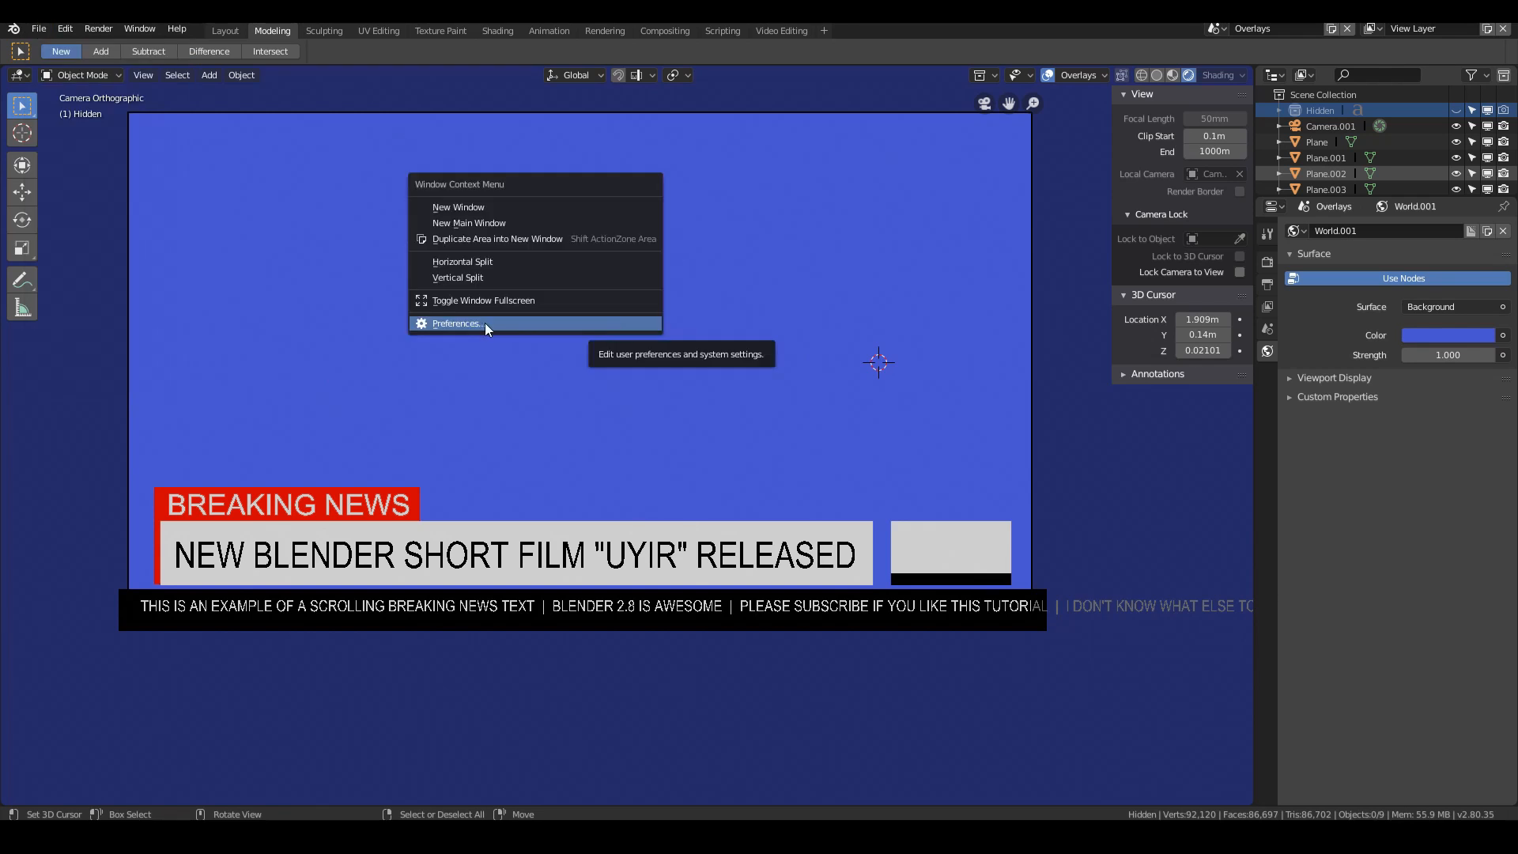
{"action": "left_click", "coordinate": [449, 324]}
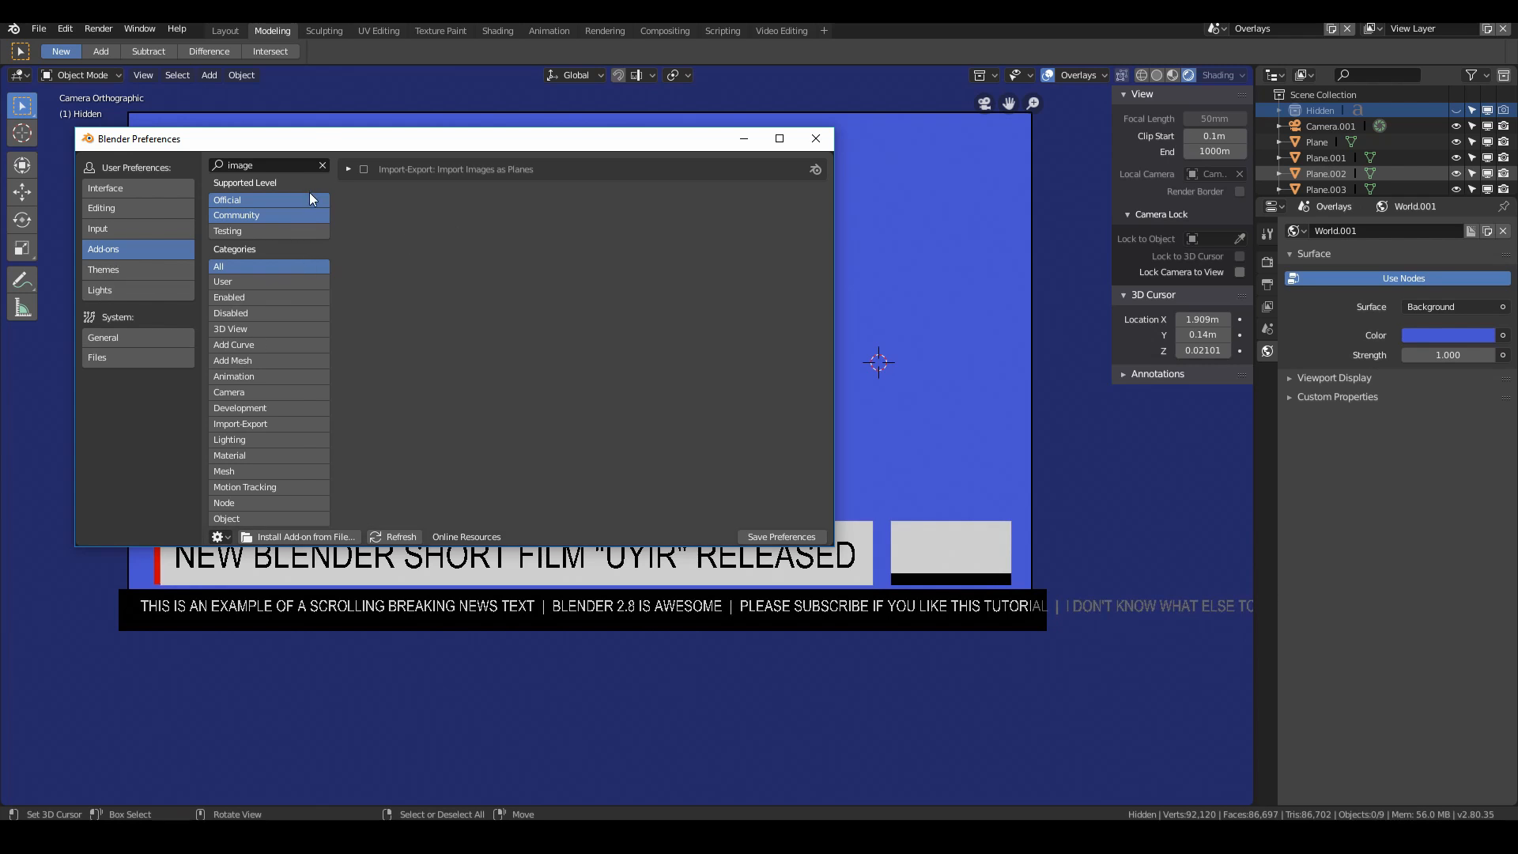
{"action": "left_click", "coordinate": [322, 165]}
{"action": "left_click", "coordinate": [252, 164]}
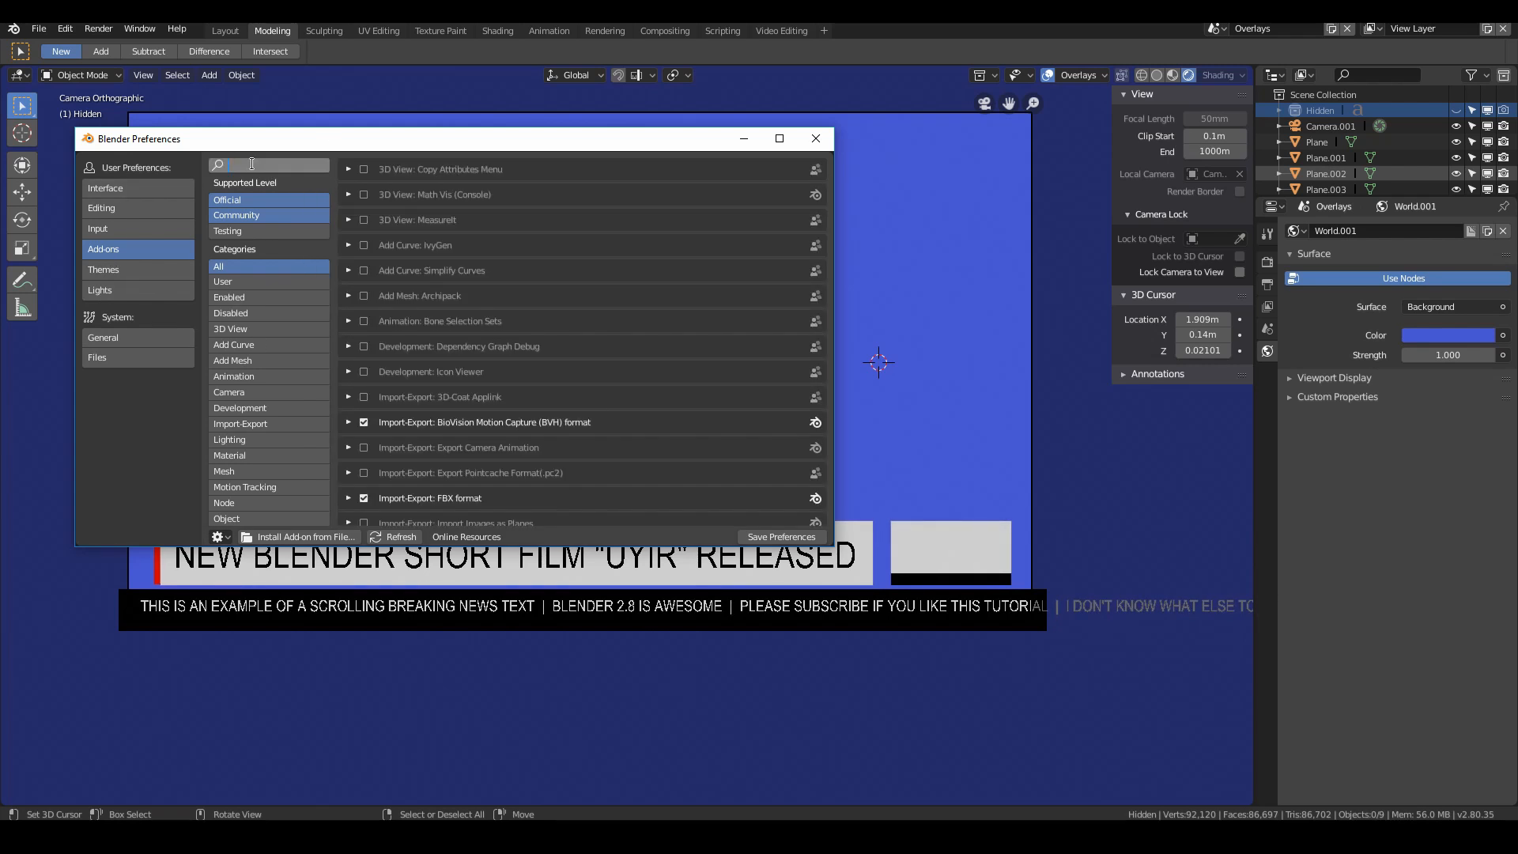
{"action": "type", "text": "imag"}
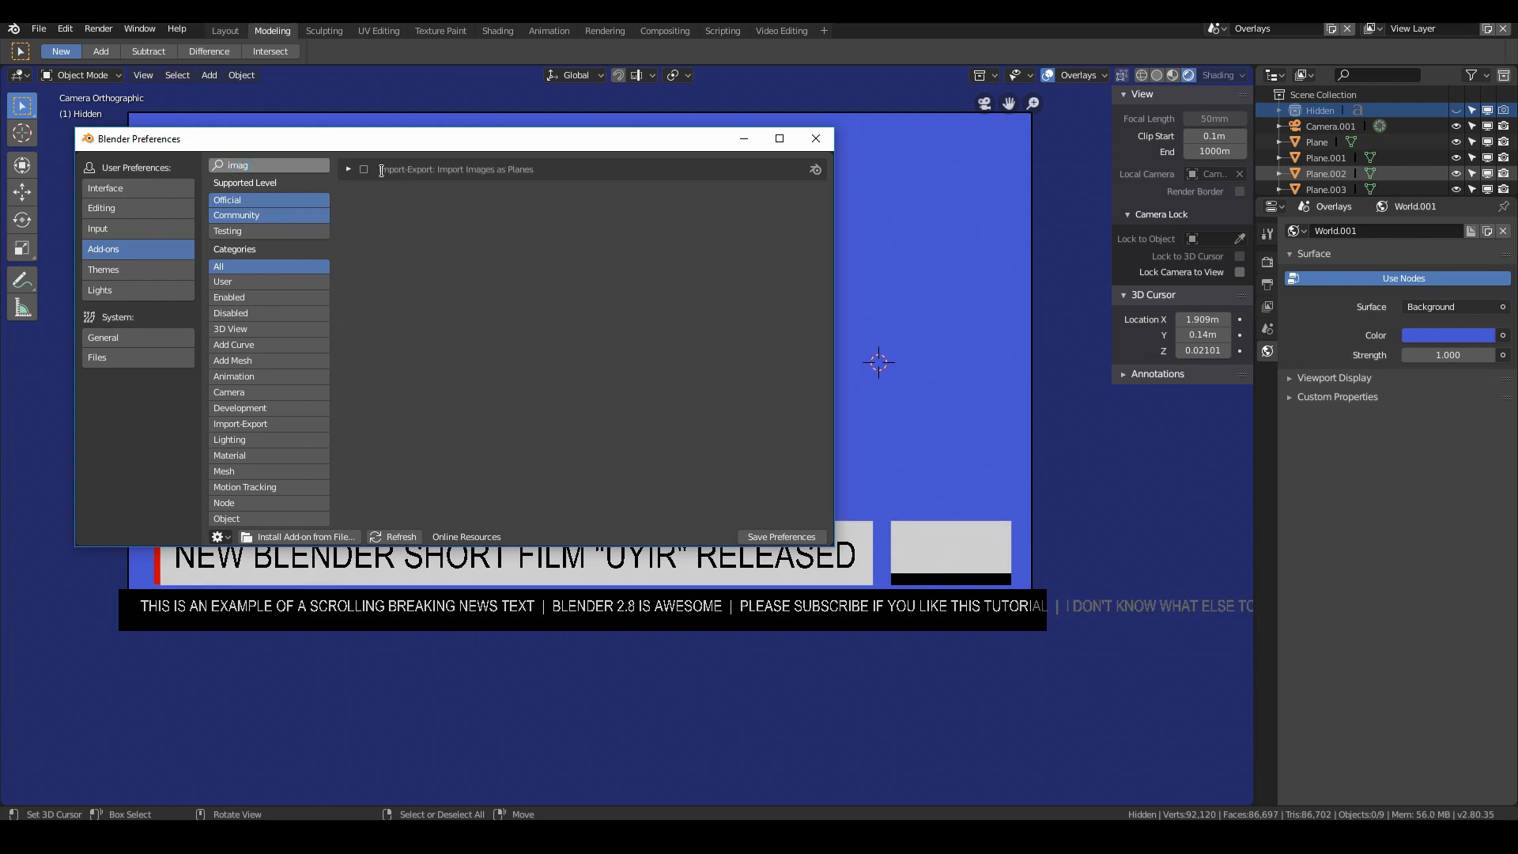
{"action": "key", "text": "Return"}
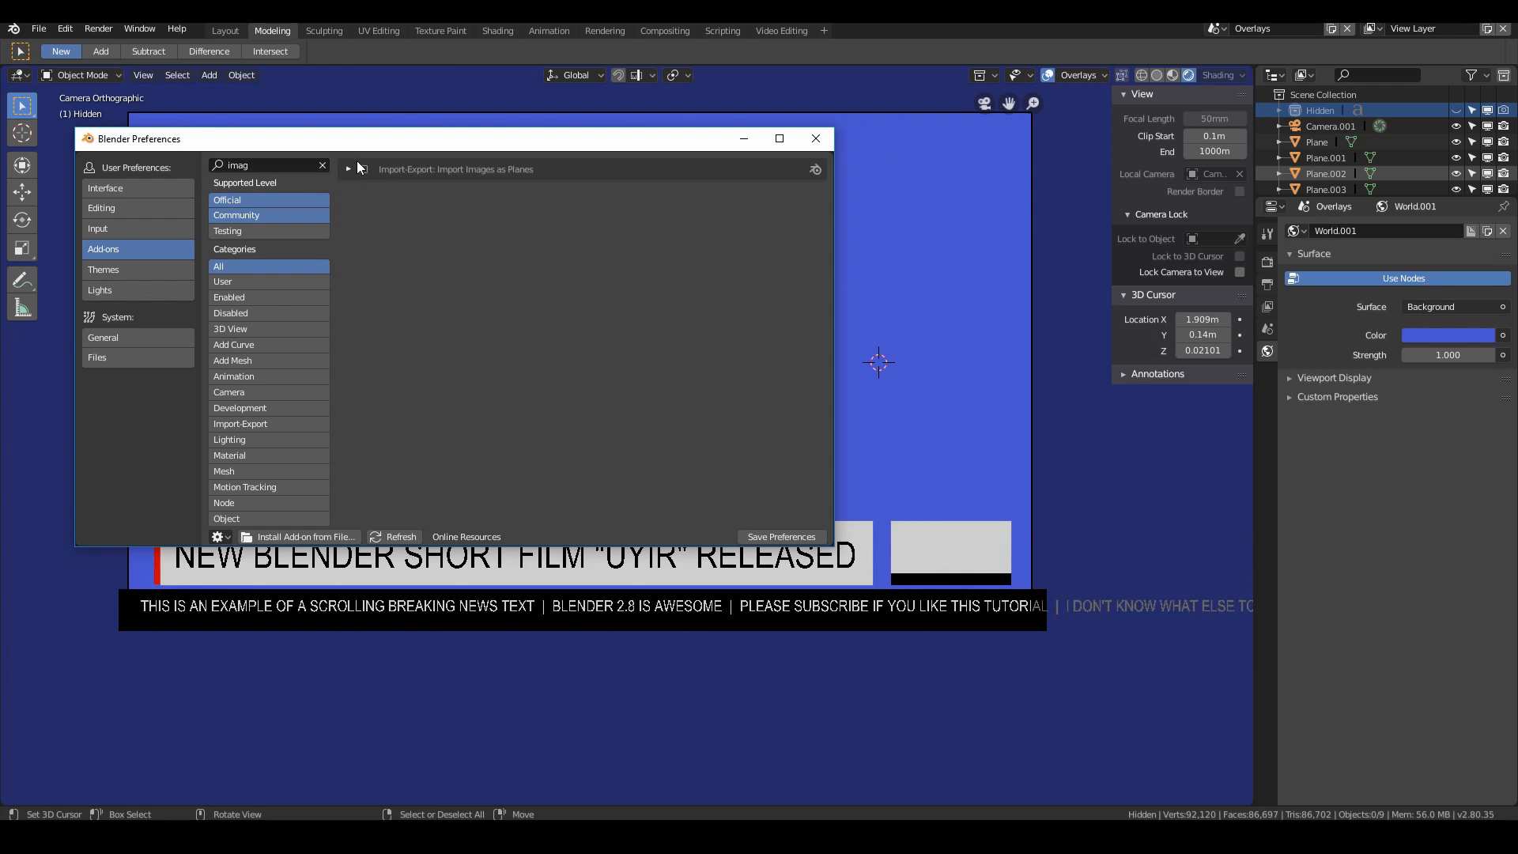
{"action": "left_click", "coordinate": [364, 170]}
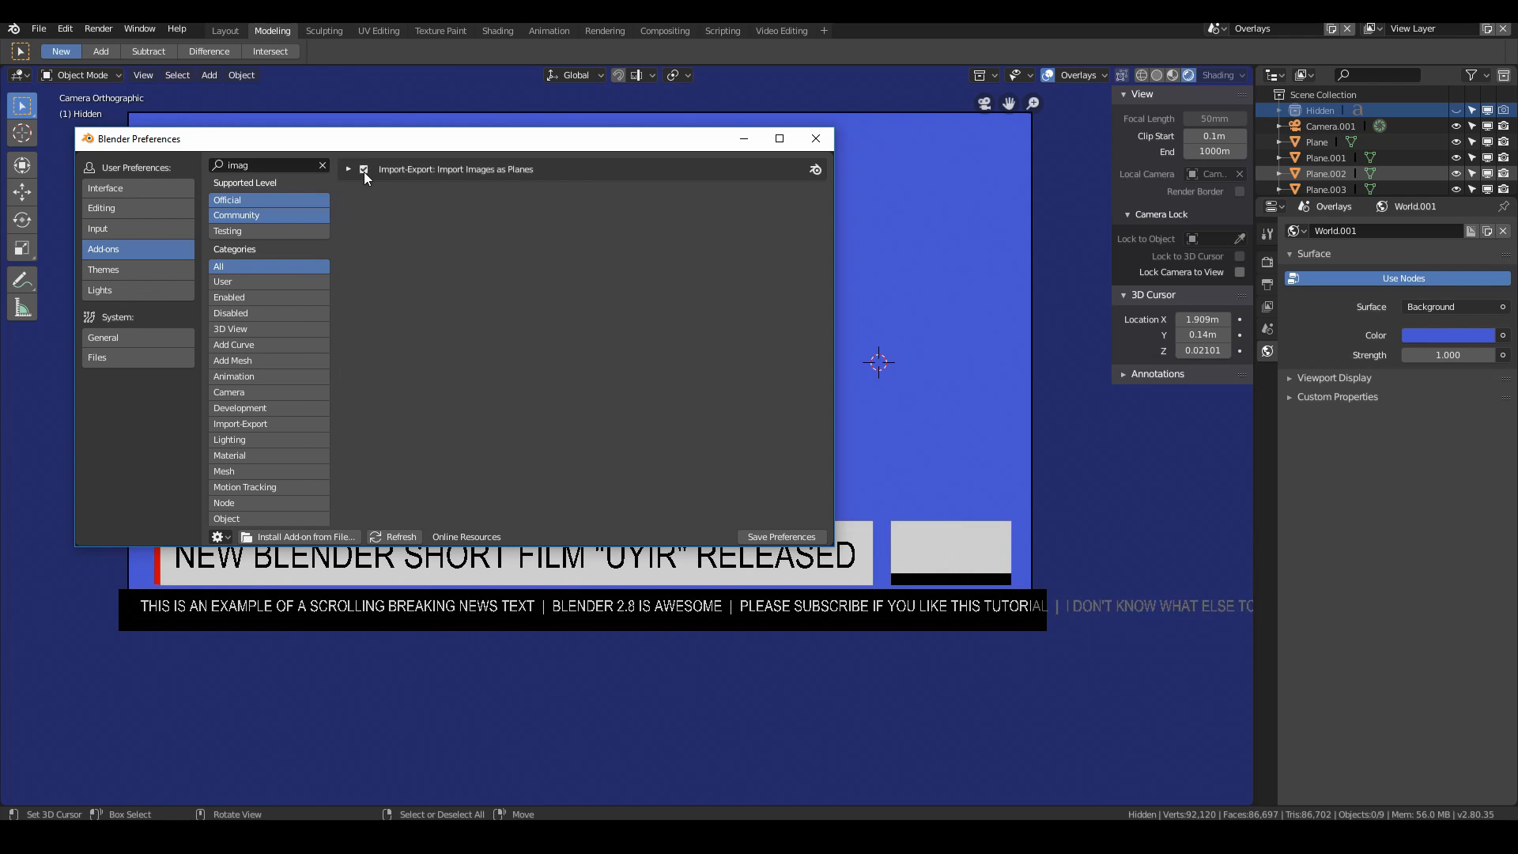
Step: Close the preferences, start an Images as Planes import, and choose logodesign.png with the files shown as thumbnails
{"action": "left_click", "coordinate": [815, 140]}
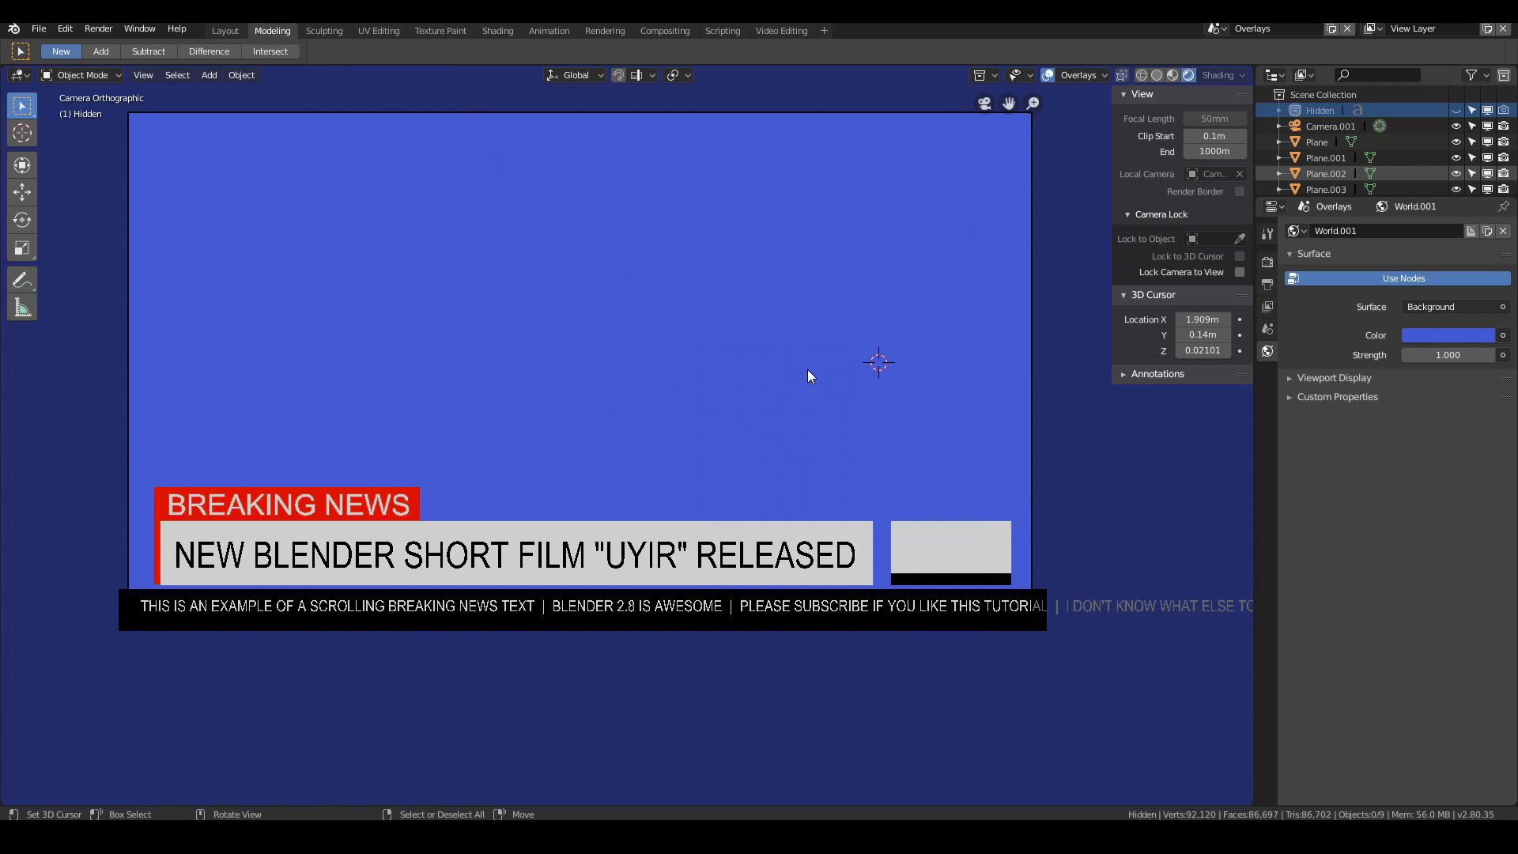
{"action": "key", "text": "shift+a"}
{"action": "mouse_move", "coordinate": [759, 523]}
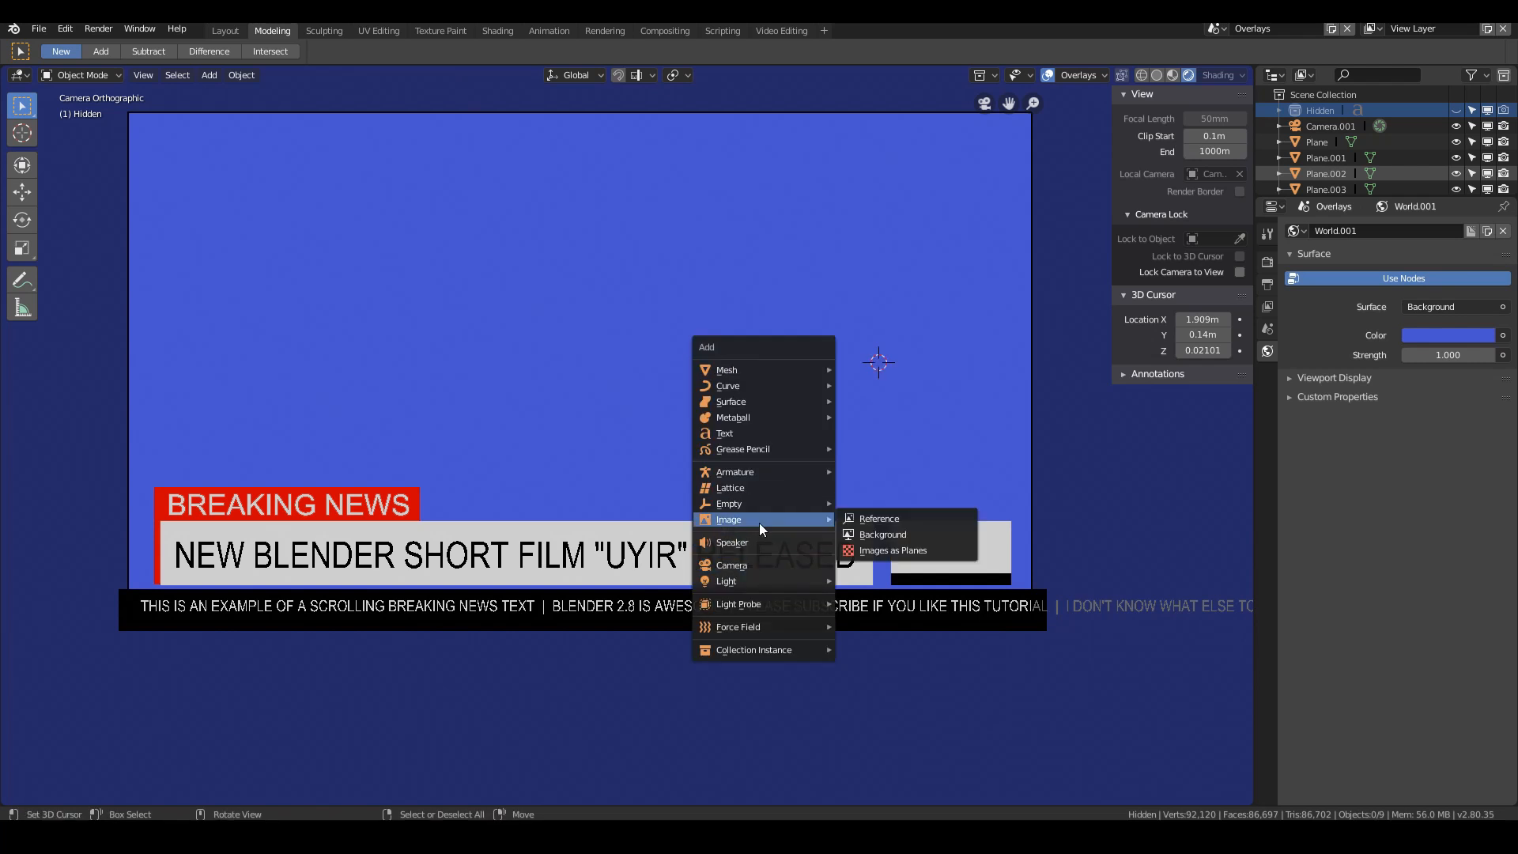
{"action": "left_click", "coordinate": [892, 552]}
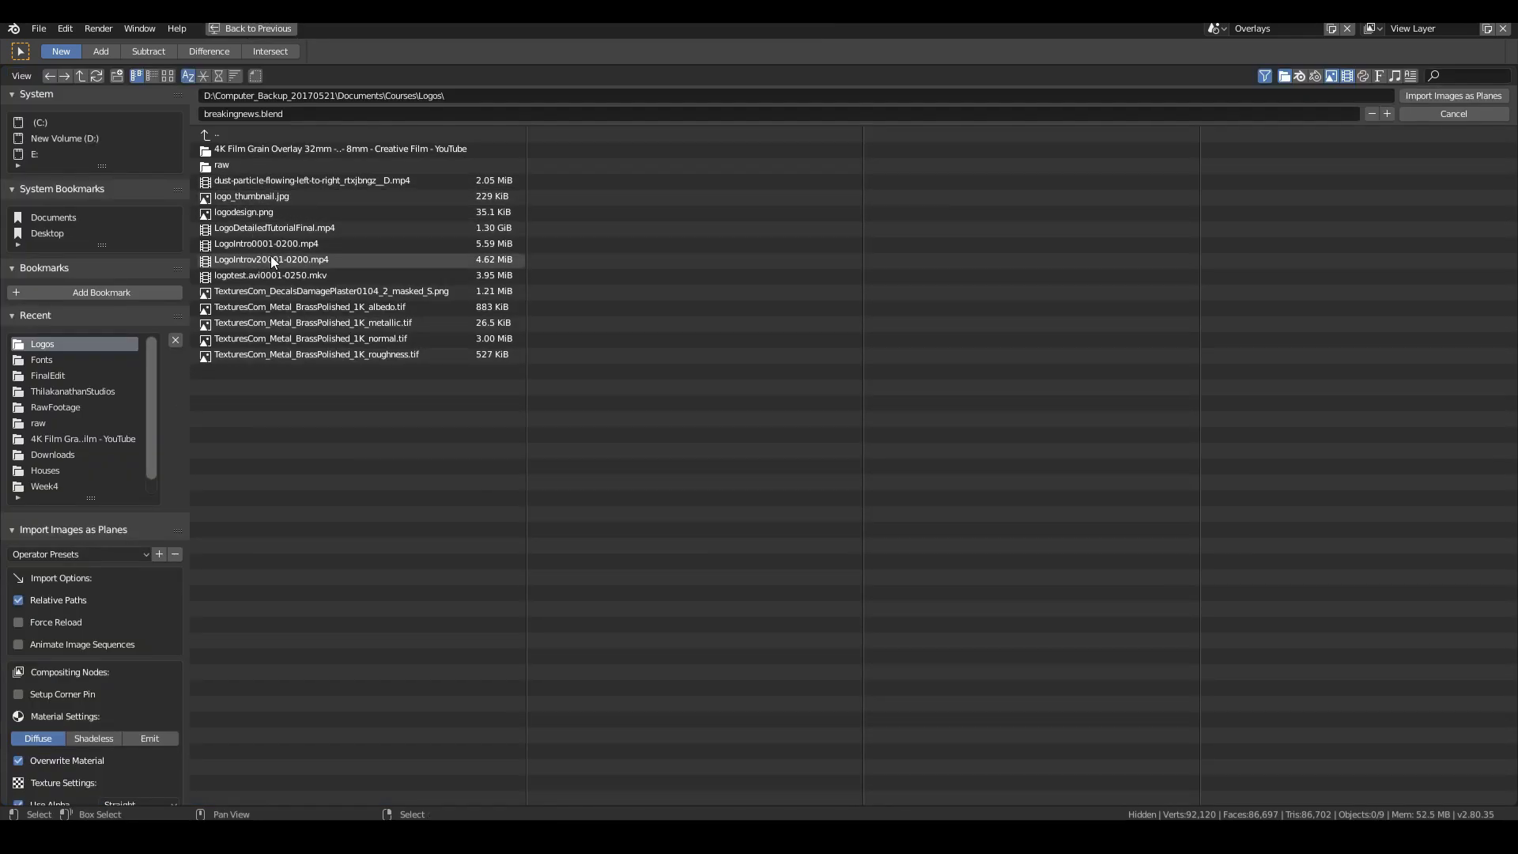
{"action": "left_click", "coordinate": [261, 212]}
{"action": "left_click", "coordinate": [168, 76]}
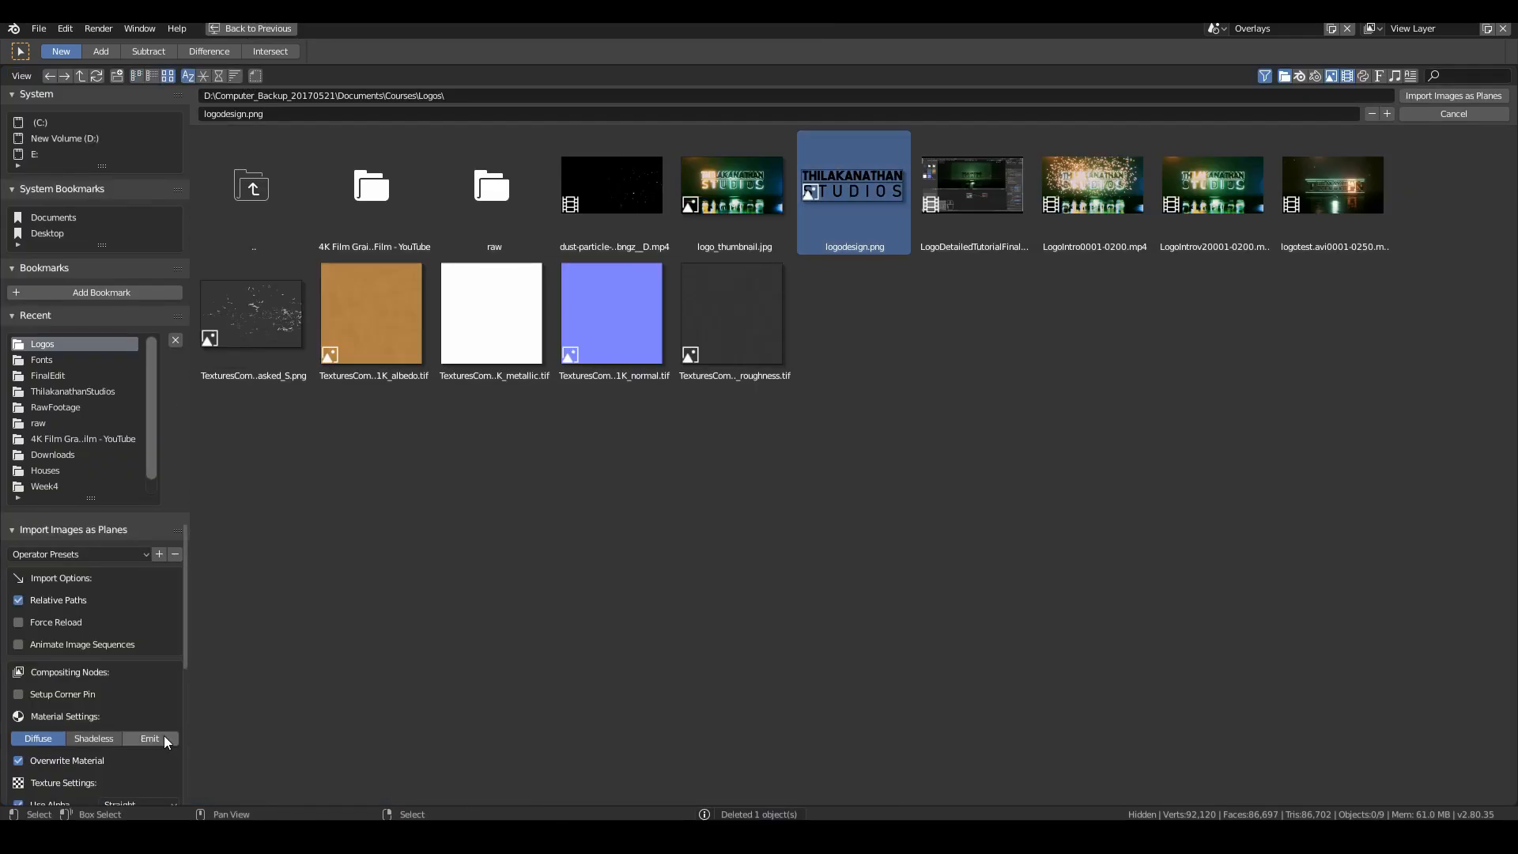
Step: Import the logo with an Emit material and Premultiplied alpha, and move the plane to about X 1.08 m, Z 0.09 m
{"action": "scroll", "coordinate": [164, 735], "scroll_direction": "down", "scroll_amount": 2}
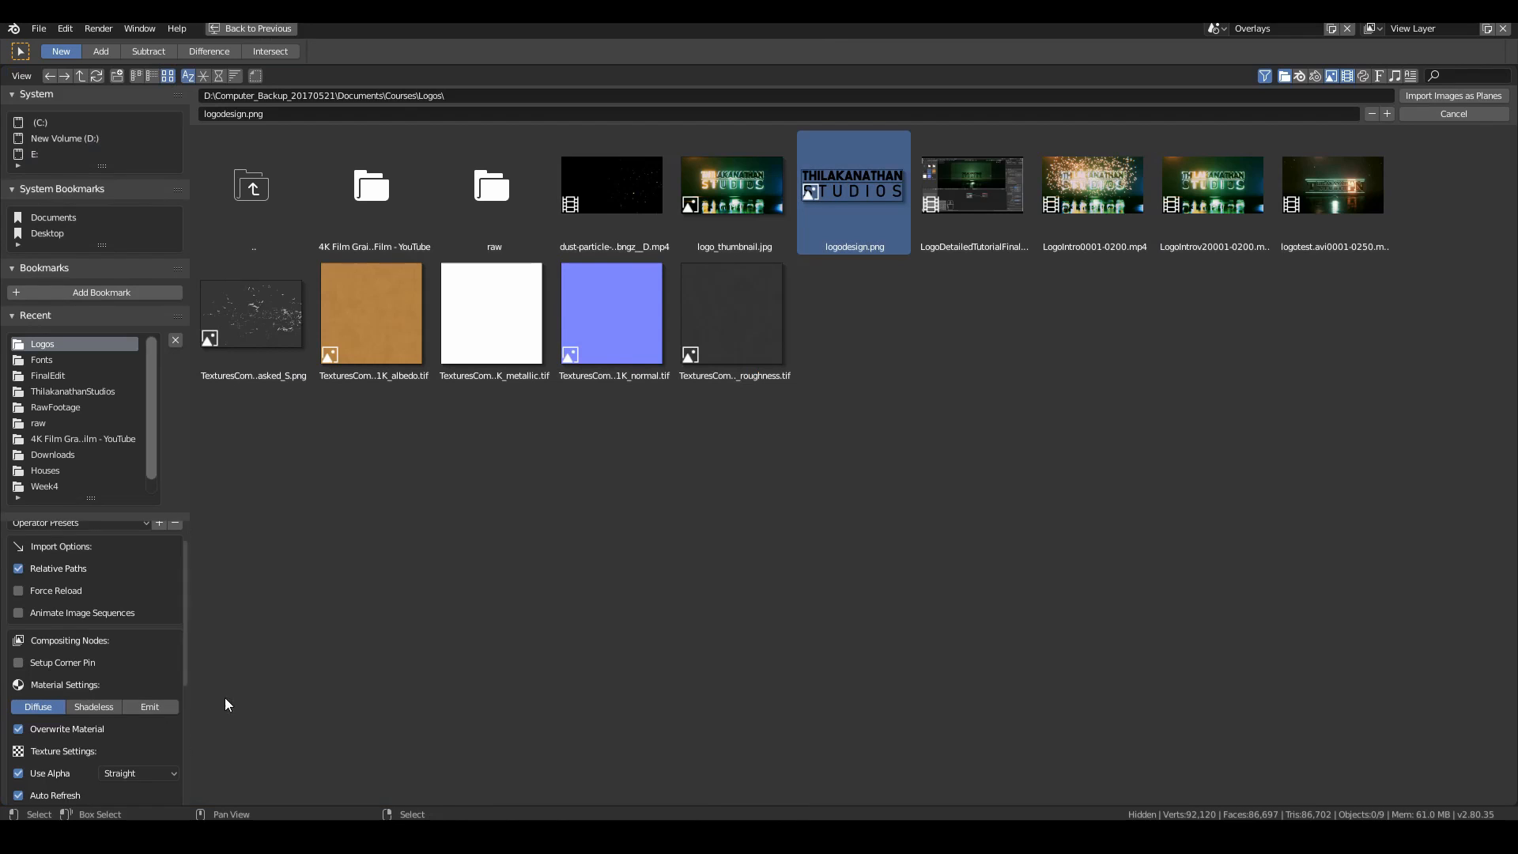
{"action": "left_click", "coordinate": [159, 705]}
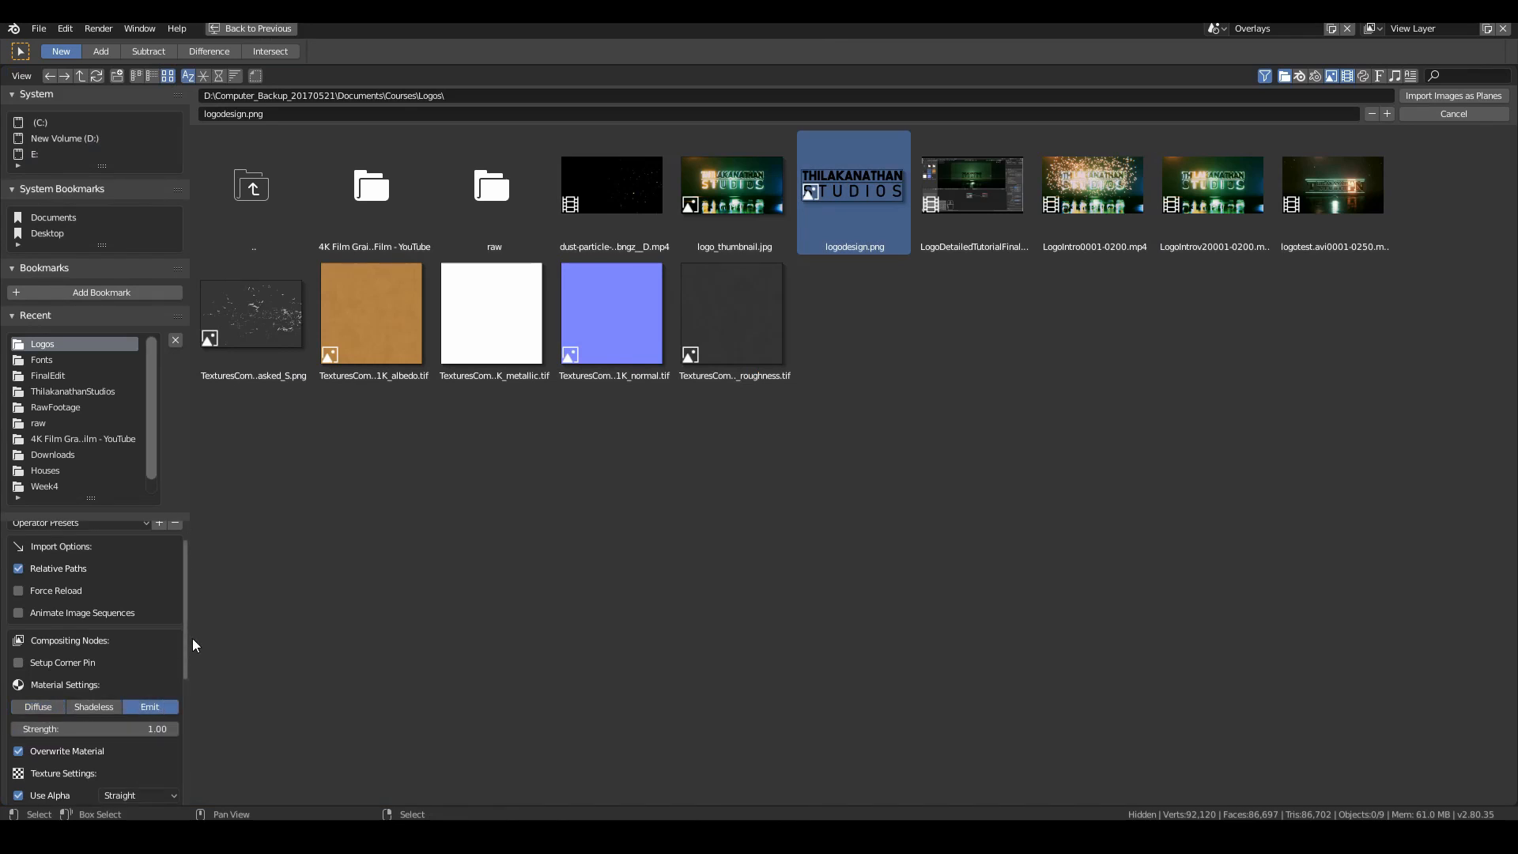
{"action": "scroll", "coordinate": [136, 659], "scroll_direction": "down", "scroll_amount": 3}
{"action": "left_click", "coordinate": [155, 700]}
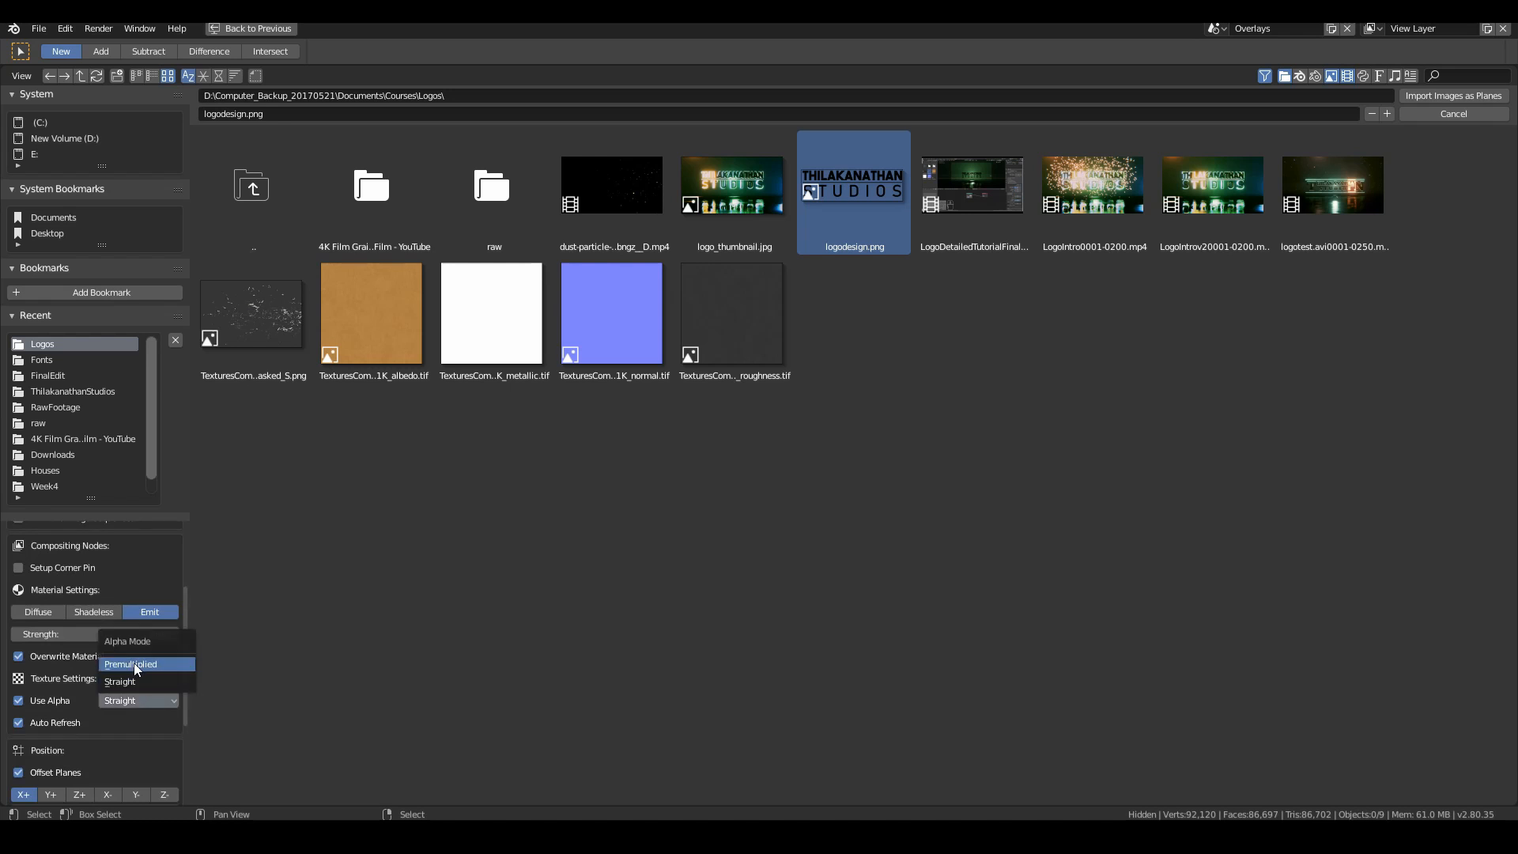
{"action": "left_click", "coordinate": [135, 664]}
{"action": "scroll", "coordinate": [126, 733], "scroll_direction": "down", "scroll_amount": 4}
{"action": "scroll", "coordinate": [126, 732], "scroll_direction": "up", "scroll_amount": 8}
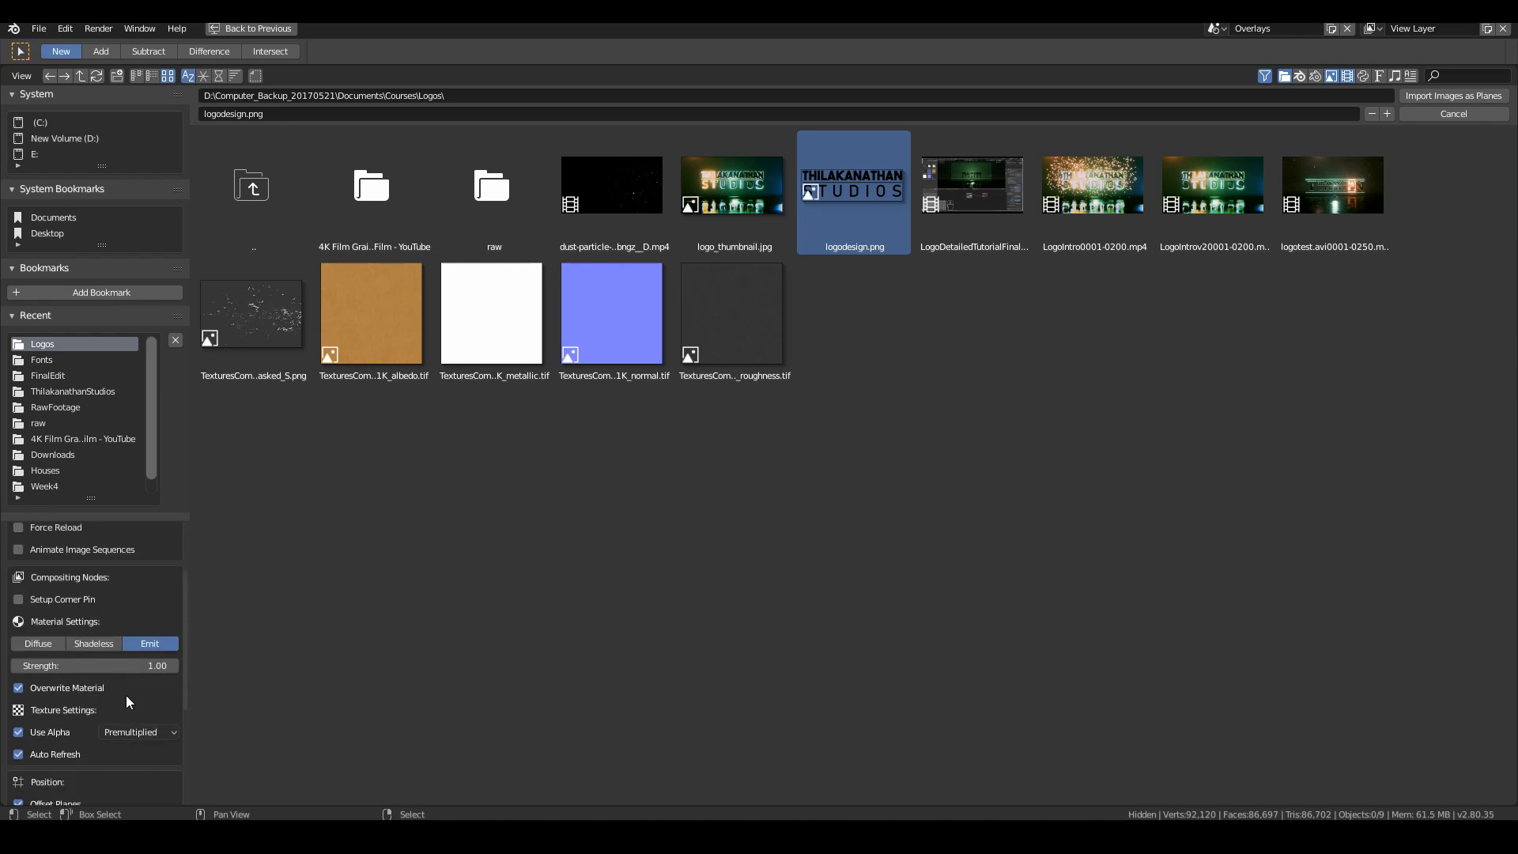
{"action": "left_click", "coordinate": [1468, 97]}
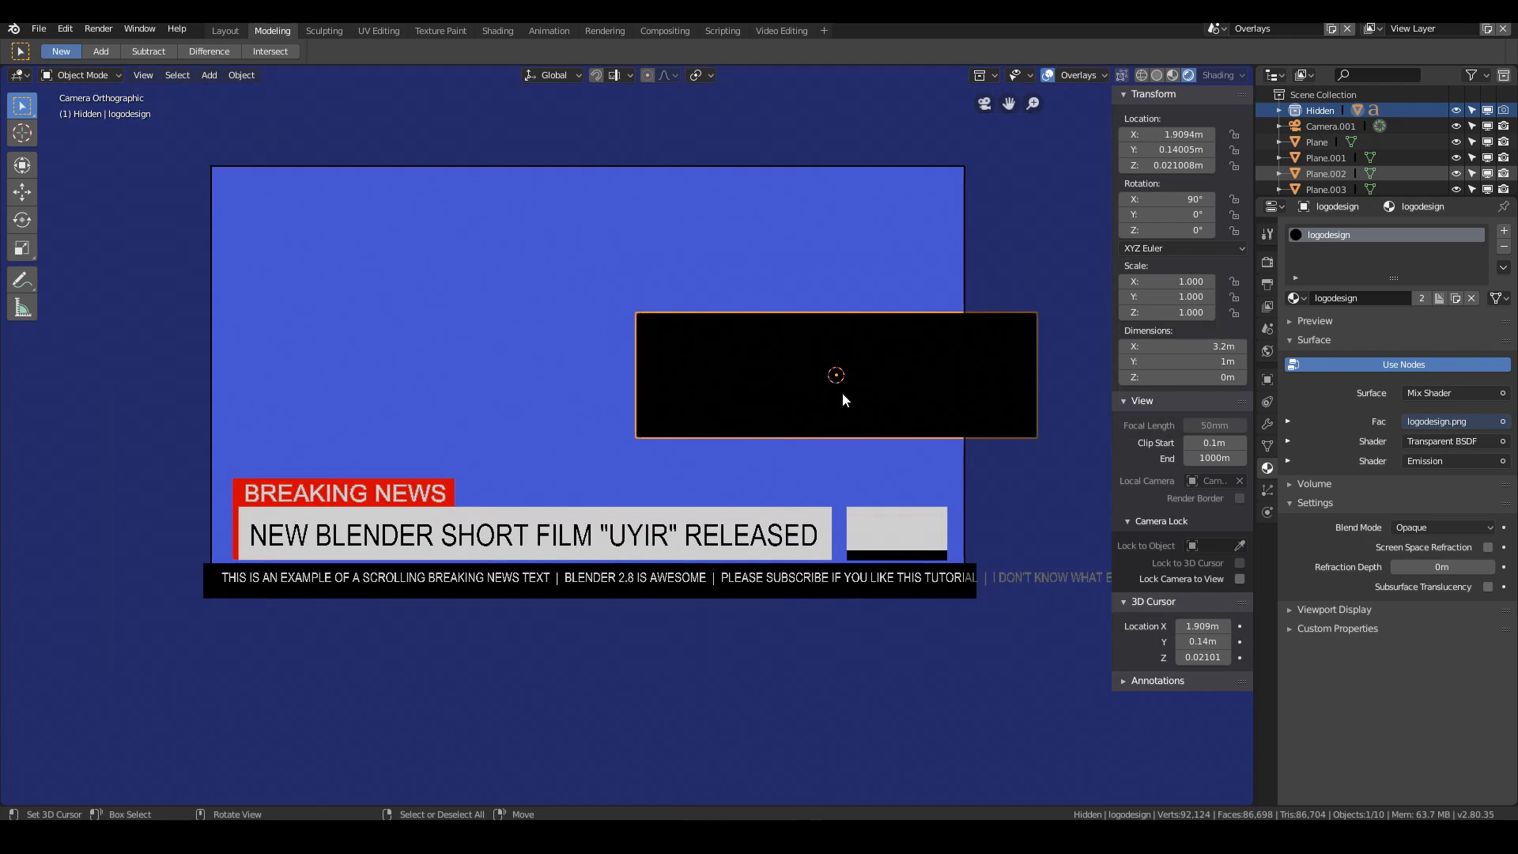
{"action": "key", "text": "g"}
{"action": "left_click", "coordinate": [764, 383]}
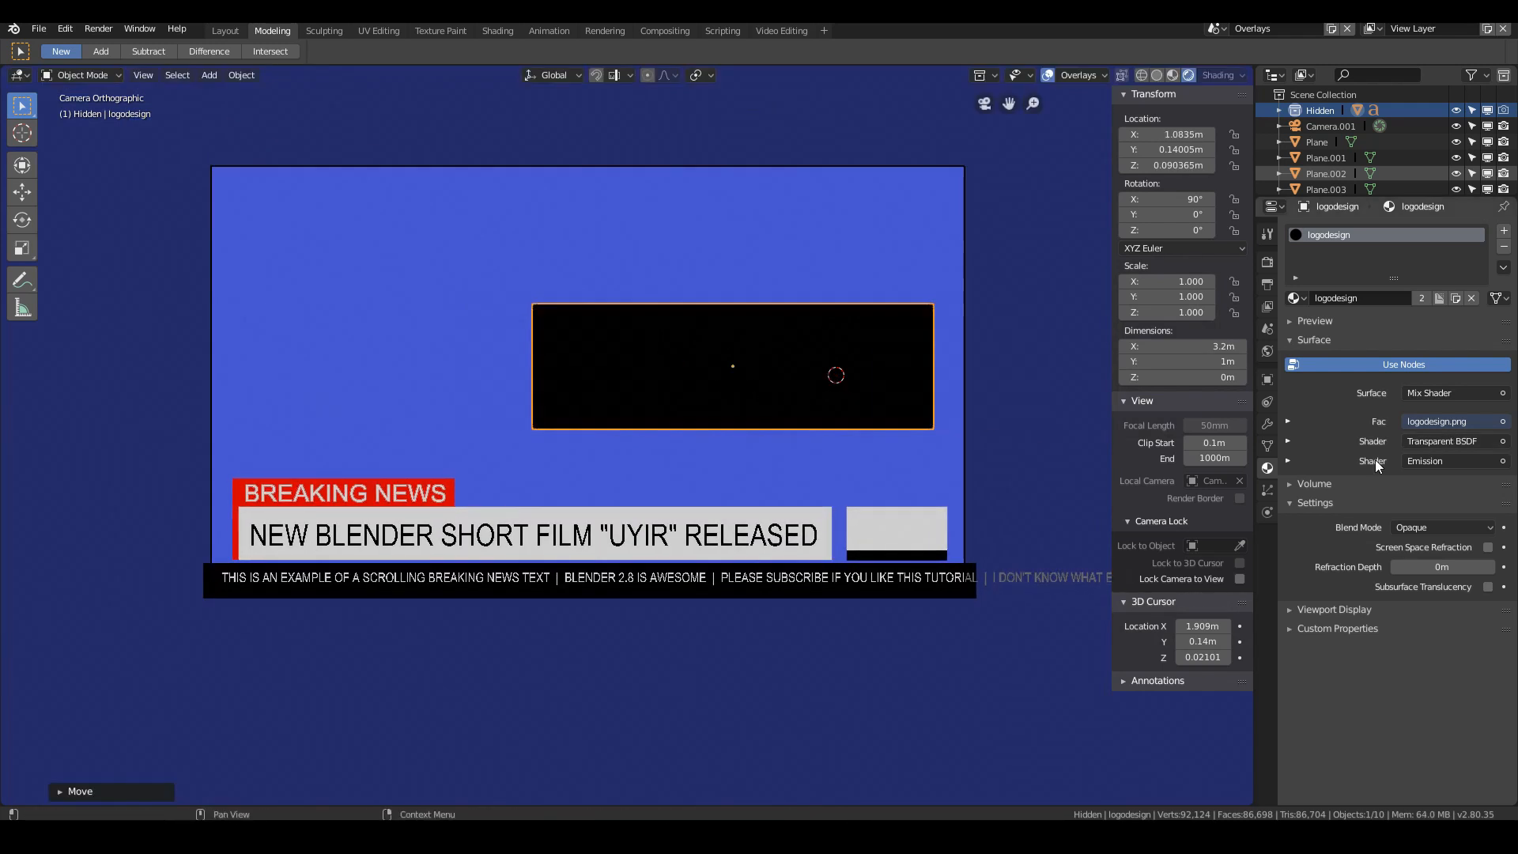
Step: Enable Screen Space Reflections with Refraction in the Eevee render settings
{"action": "left_click", "coordinate": [1269, 262]}
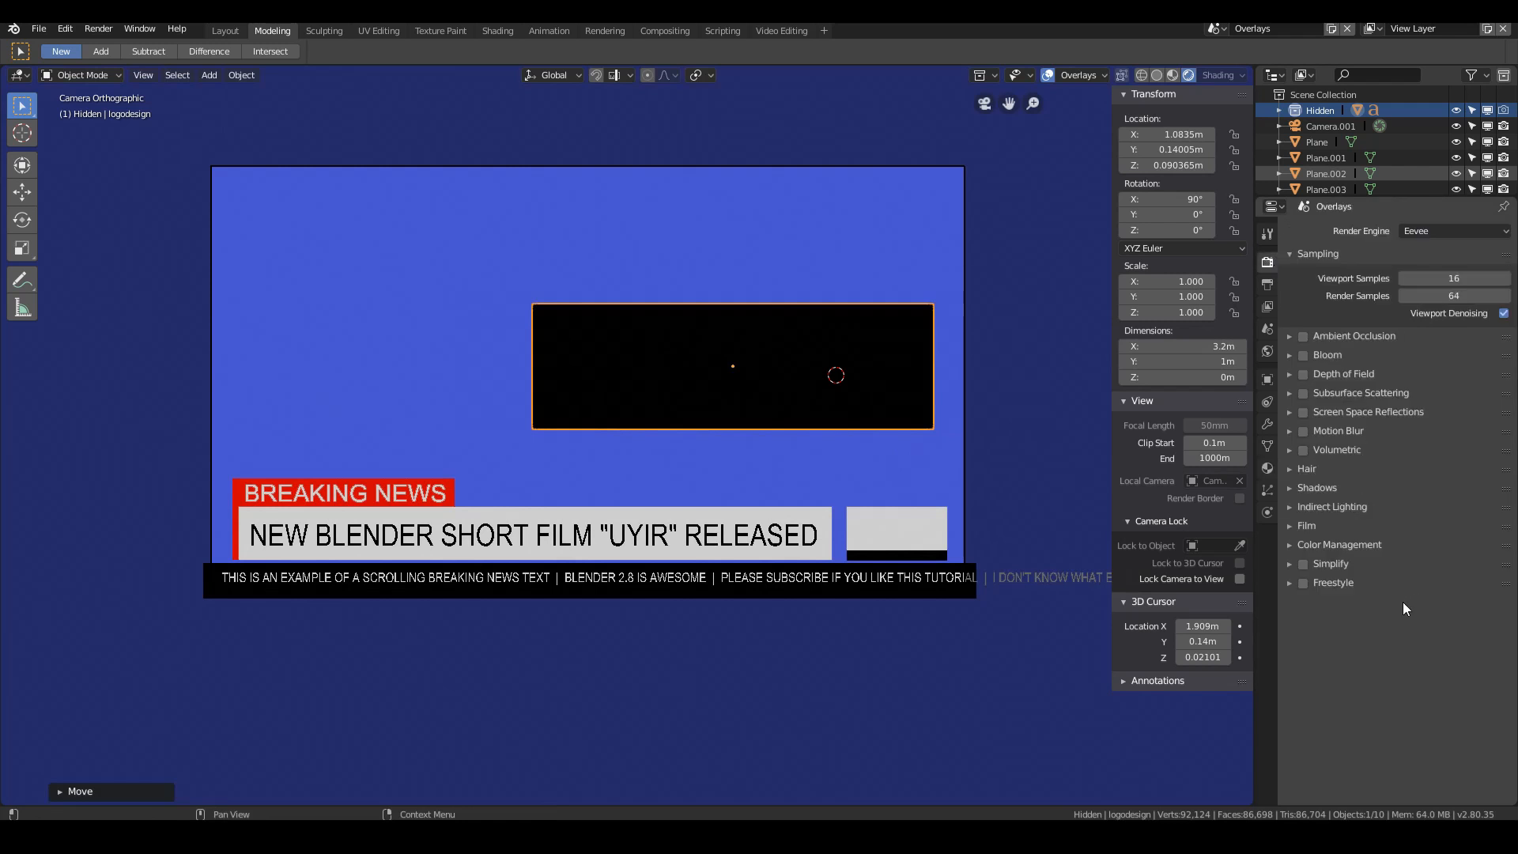
{"action": "left_click", "coordinate": [1303, 412]}
{"action": "left_click", "coordinate": [1285, 414]}
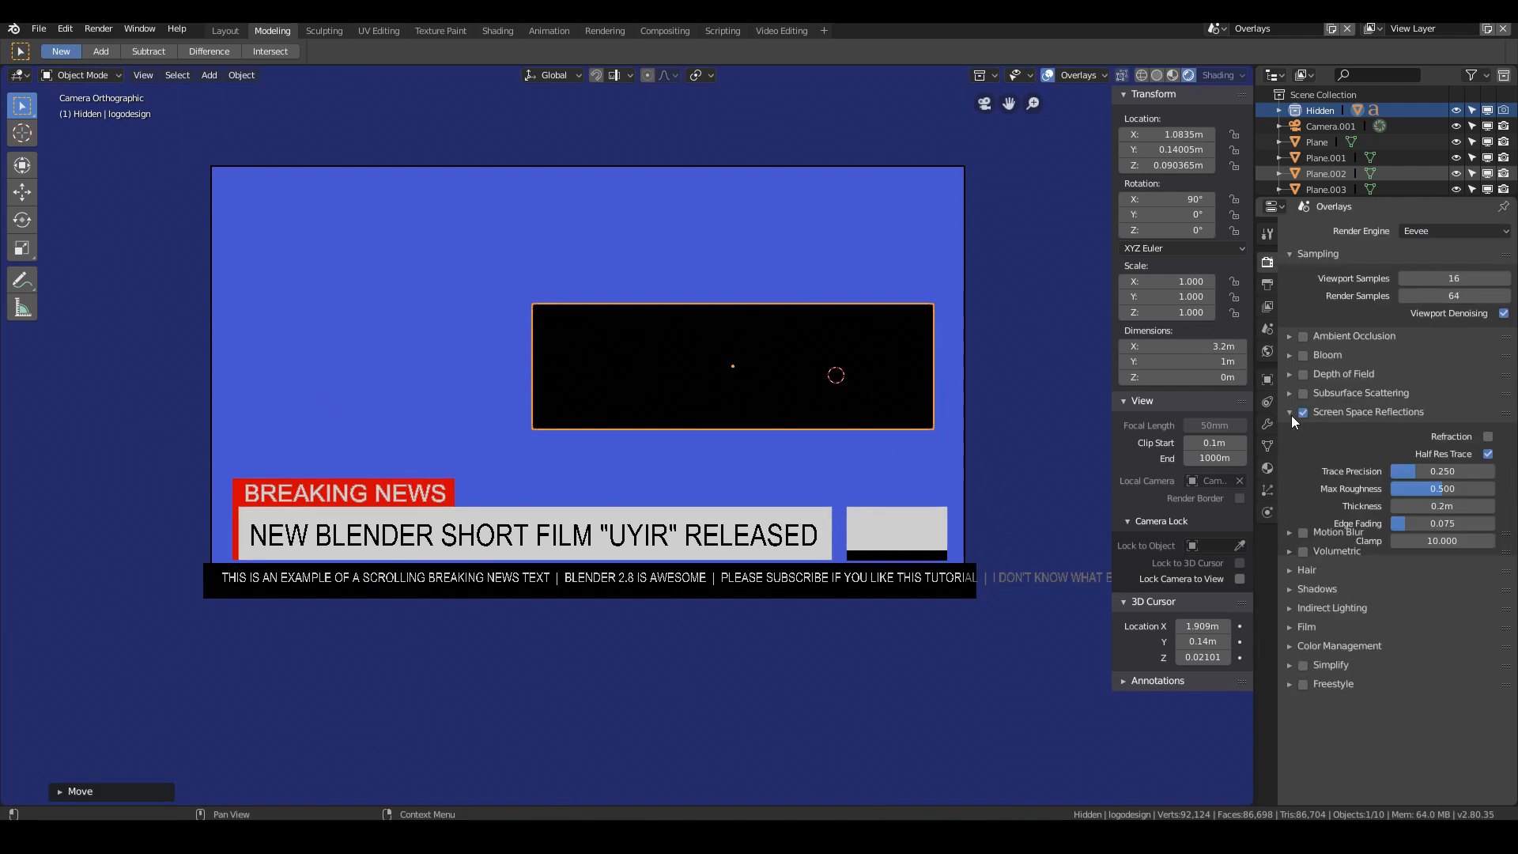
{"action": "left_click", "coordinate": [1488, 436]}
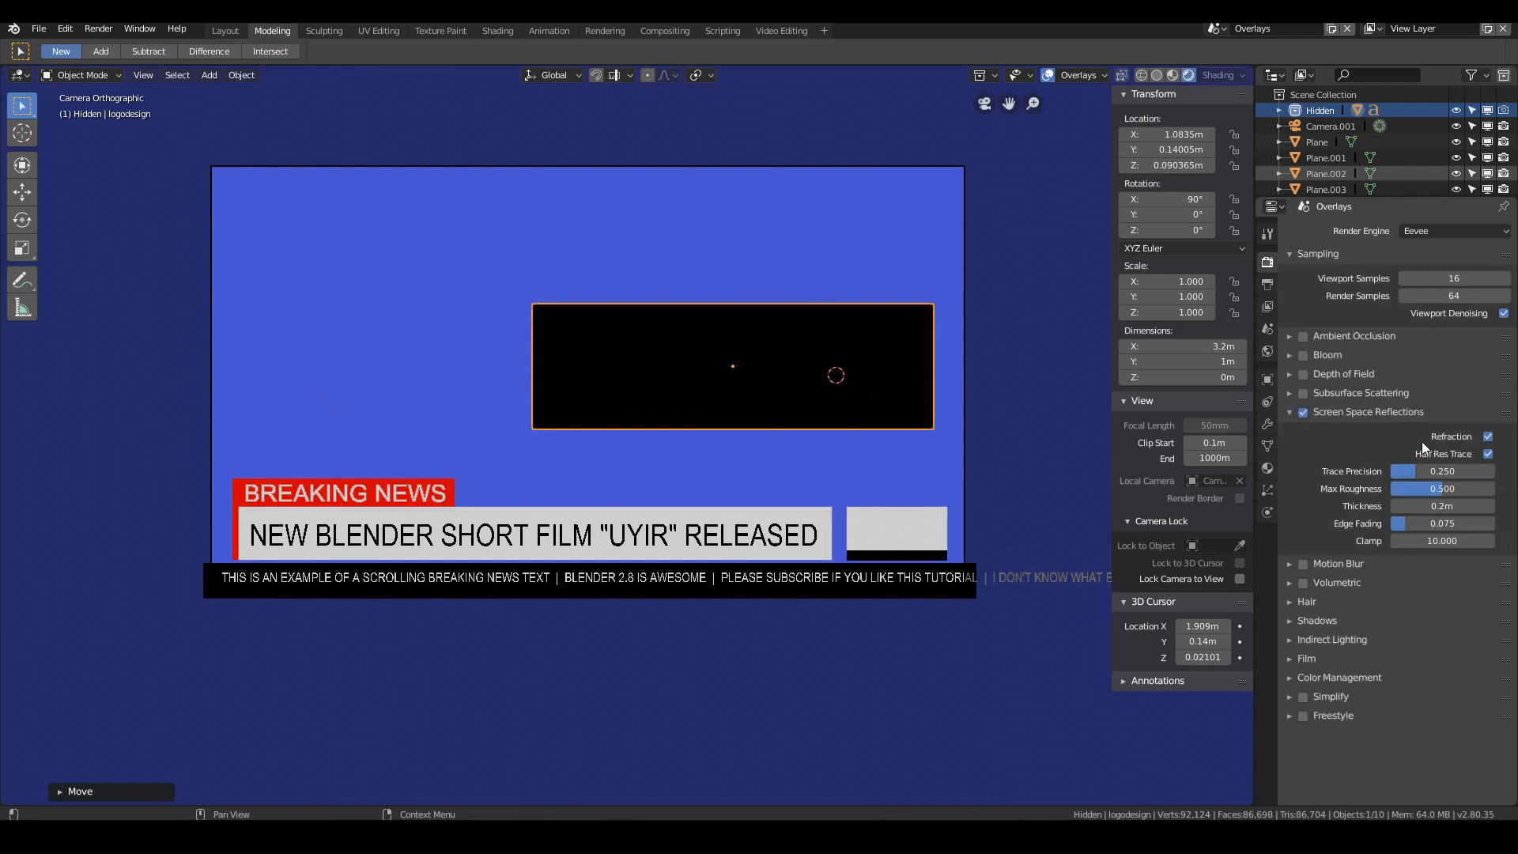
Step: Set the logodesign material's blend mode to Alpha Blend
{"action": "left_click", "coordinate": [1268, 469]}
{"action": "left_click", "coordinate": [1466, 526]}
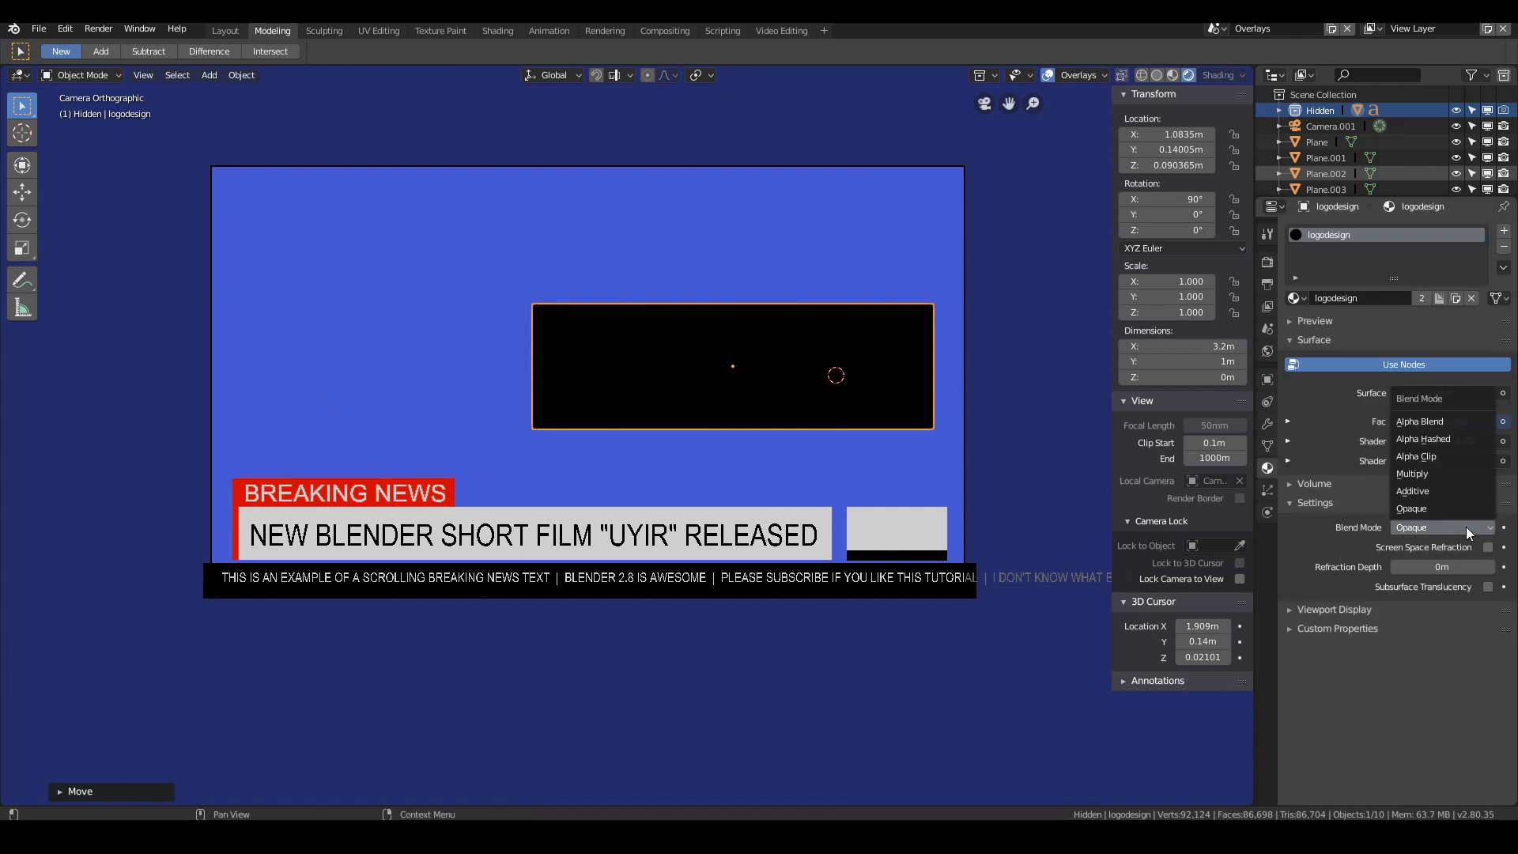
{"action": "left_click", "coordinate": [1415, 438]}
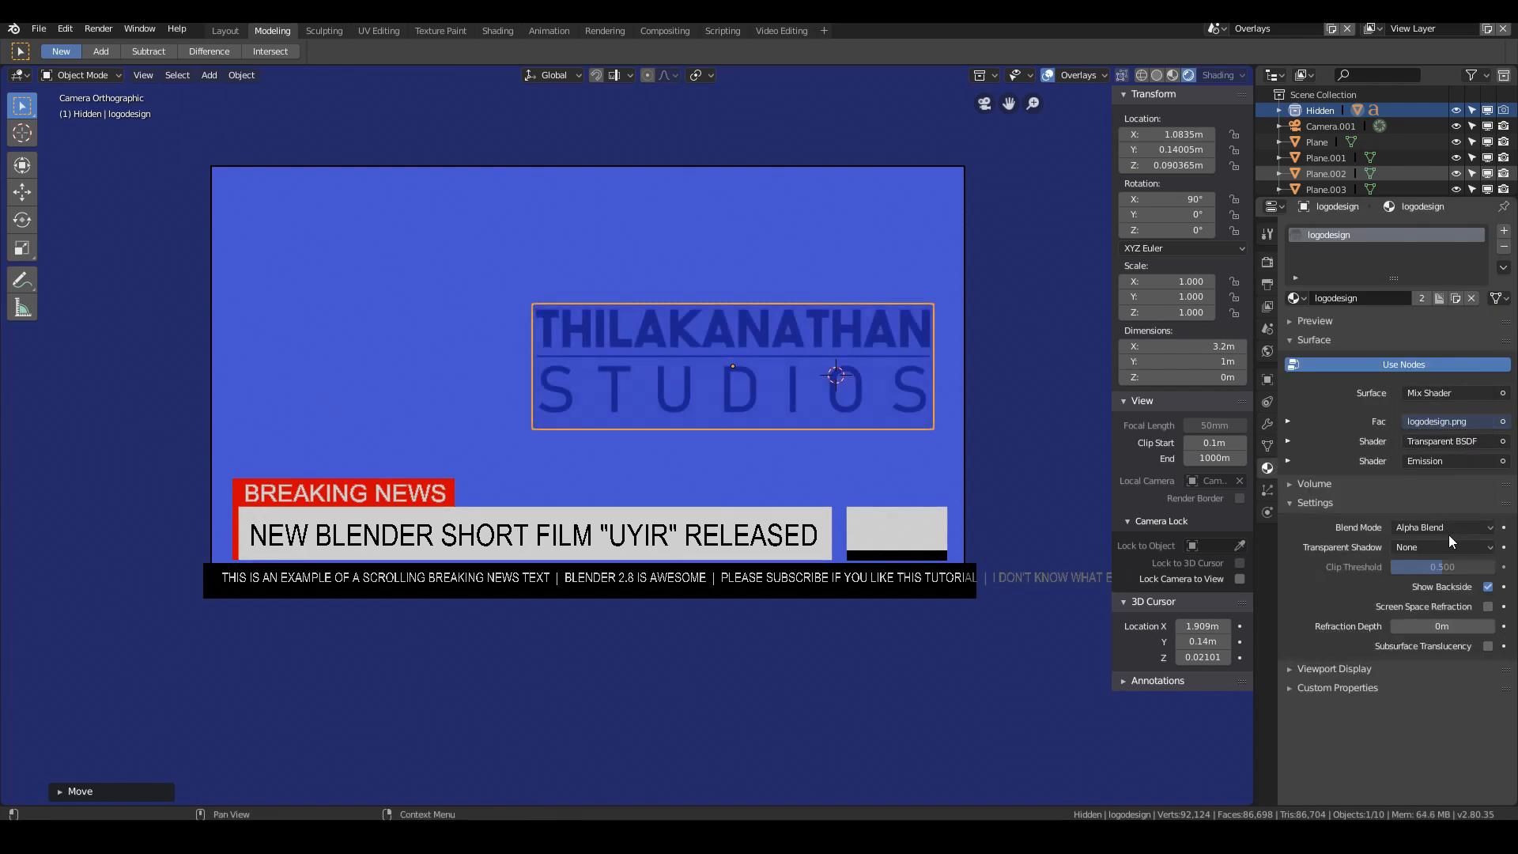
{"action": "scroll", "coordinate": [728, 396], "scroll_direction": "up", "scroll_amount": 1}
{"action": "scroll", "coordinate": [727, 396], "scroll_direction": "down", "scroll_amount": 1}
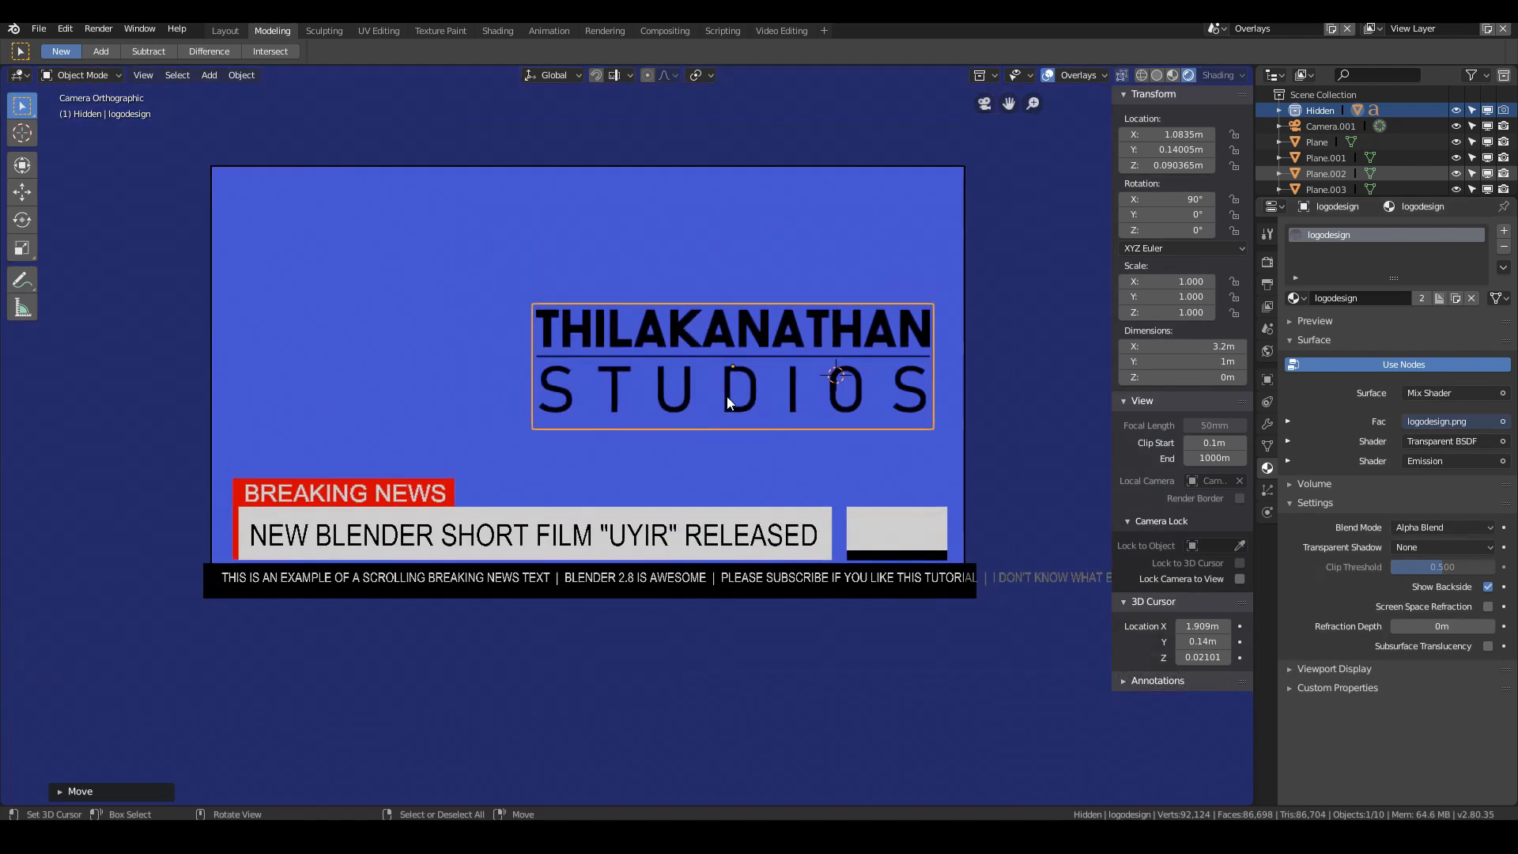
Step: Scale the logo to about 0.225 wide and 0.263 high, and place it on the small white box at about X 2.39 m, Z -1.20 m
{"action": "key", "text": "g"}
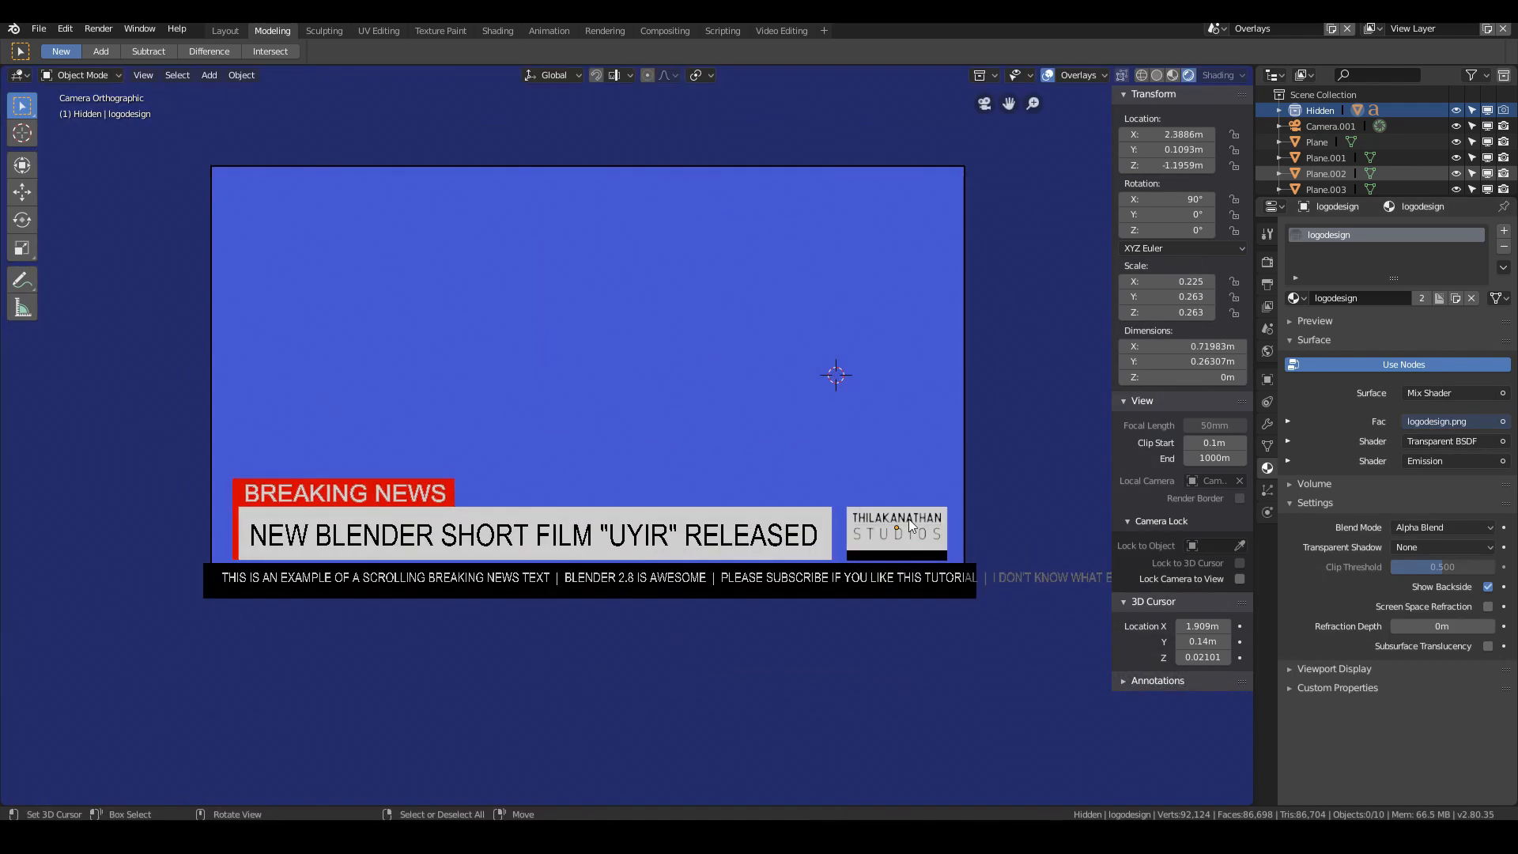
{"action": "left_click", "coordinate": [916, 533]}
{"action": "scroll", "coordinate": [915, 533], "scroll_direction": "up", "scroll_amount": 2}
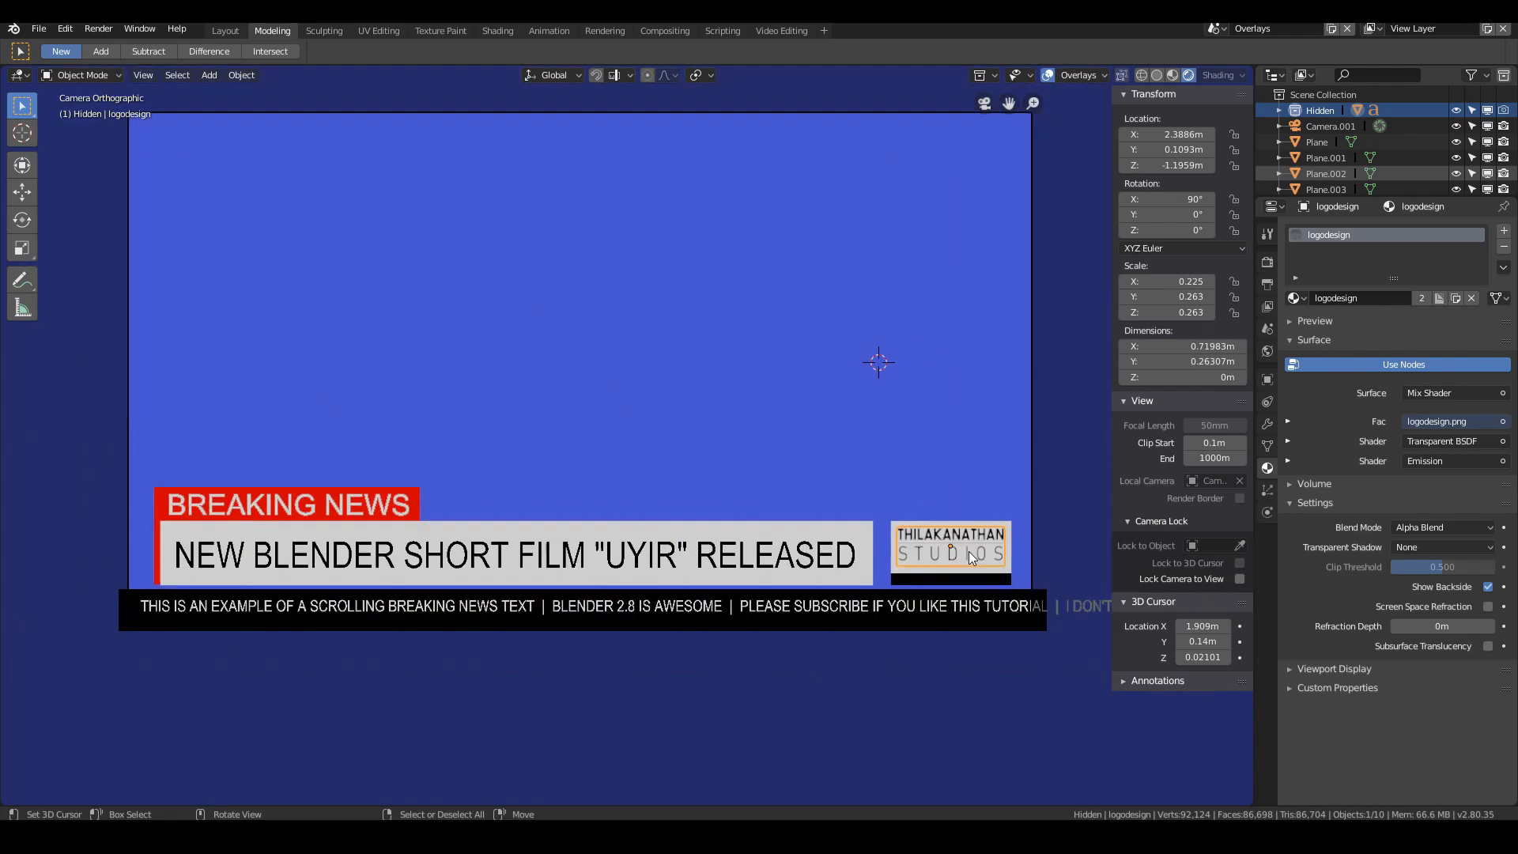
{"action": "scroll", "coordinate": [973, 553], "scroll_direction": "down", "scroll_amount": 1}
{"action": "scroll", "coordinate": [973, 561], "scroll_direction": "down", "scroll_amount": 1}
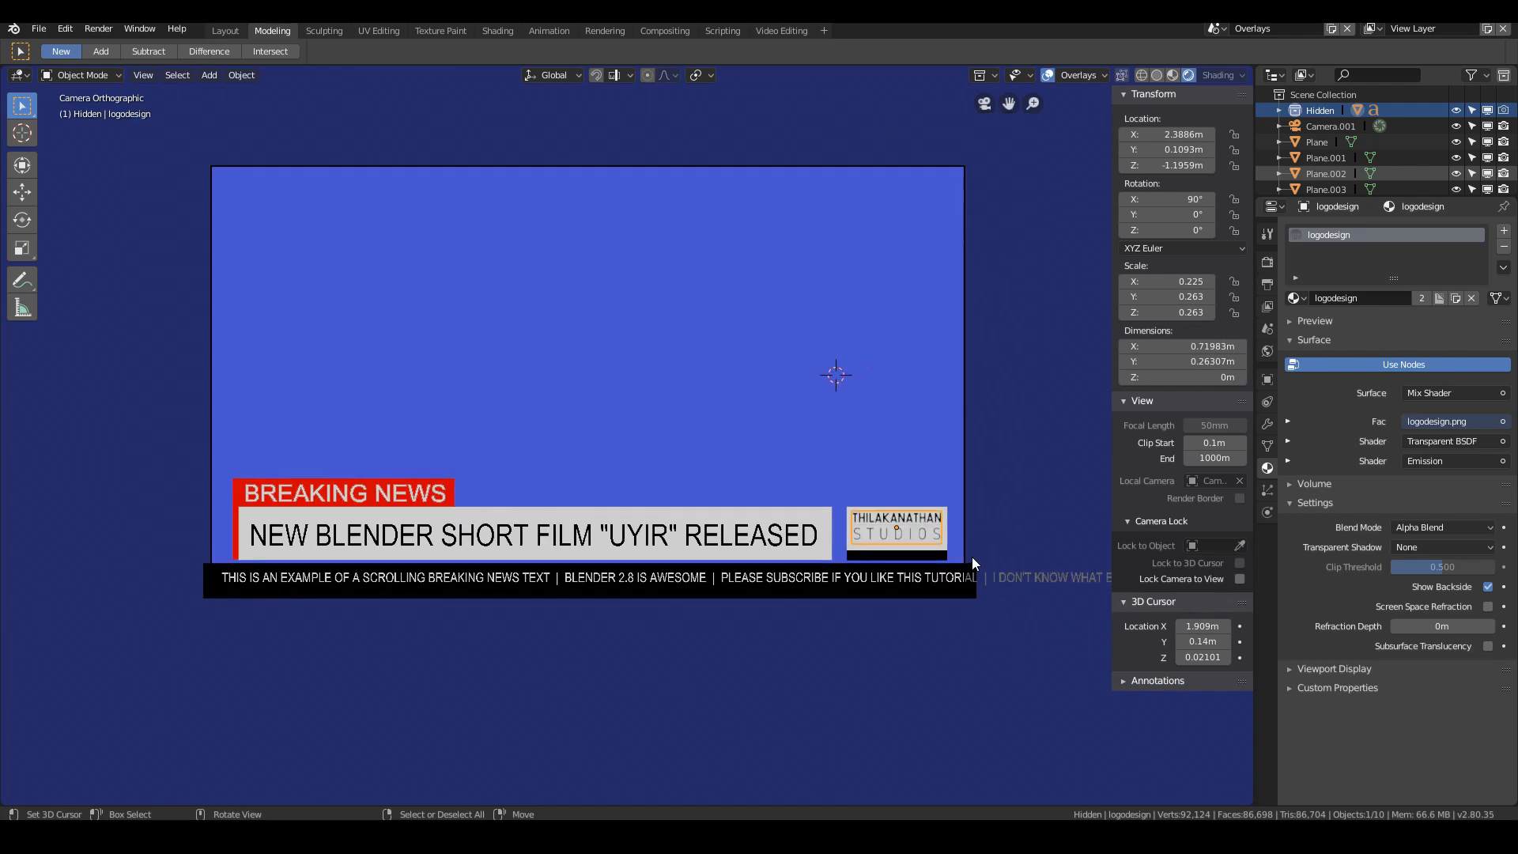
{"action": "scroll", "coordinate": [971, 557], "scroll_direction": "up", "scroll_amount": 2}
{"action": "scroll", "coordinate": [971, 557], "scroll_direction": "down", "scroll_amount": 1}
{"action": "scroll", "coordinate": [970, 556], "scroll_direction": "down", "scroll_amount": 1}
{"action": "scroll", "coordinate": [970, 556], "scroll_direction": "up", "scroll_amount": 1}
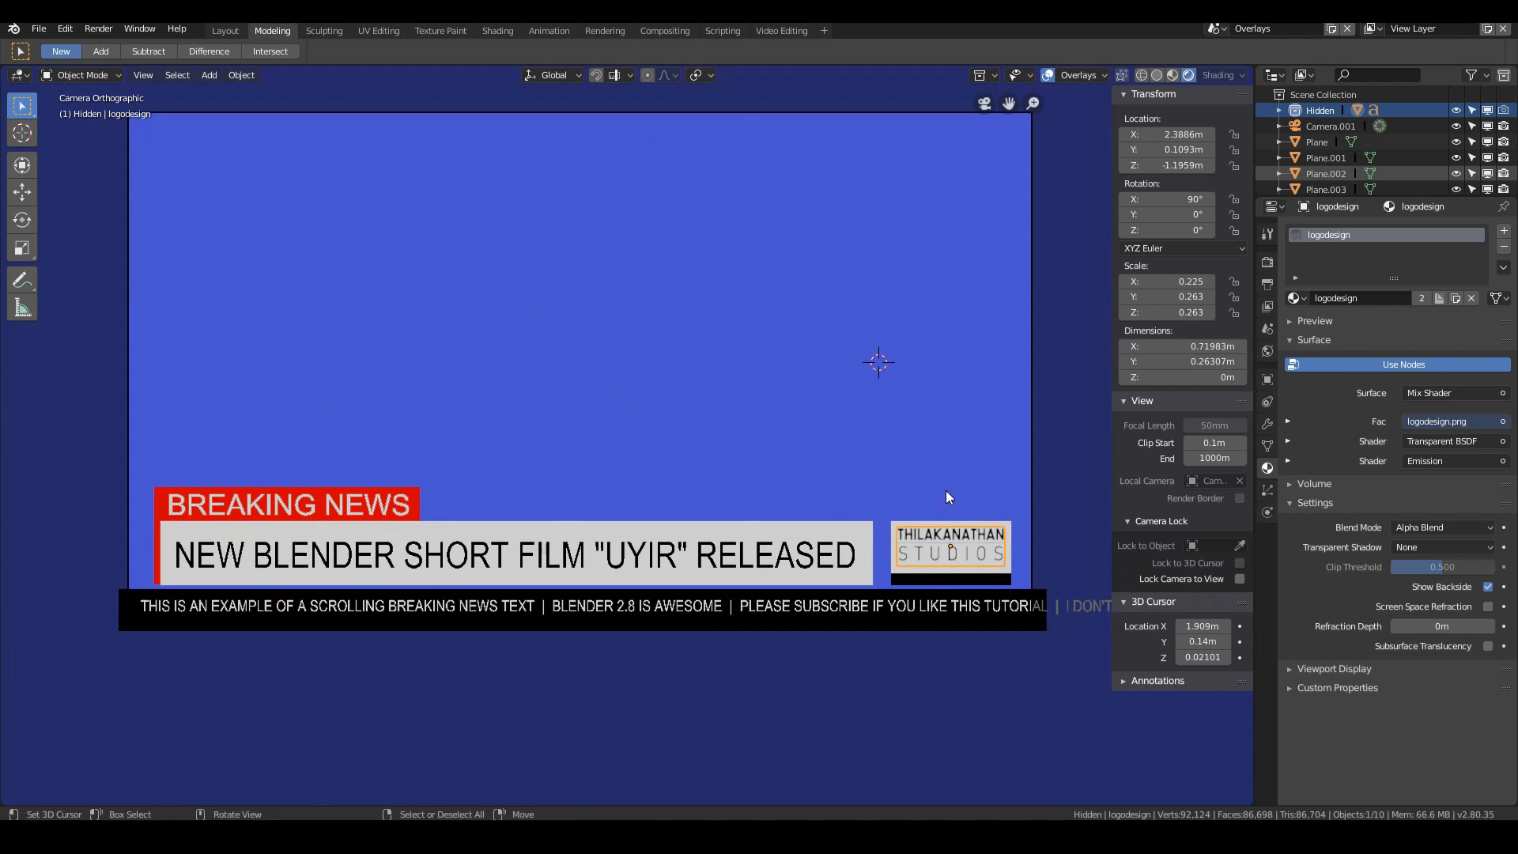
{"action": "scroll", "coordinate": [949, 497], "scroll_direction": "down", "scroll_amount": 1}
{"action": "key", "text": "a"}
{"action": "key", "text": "a"}
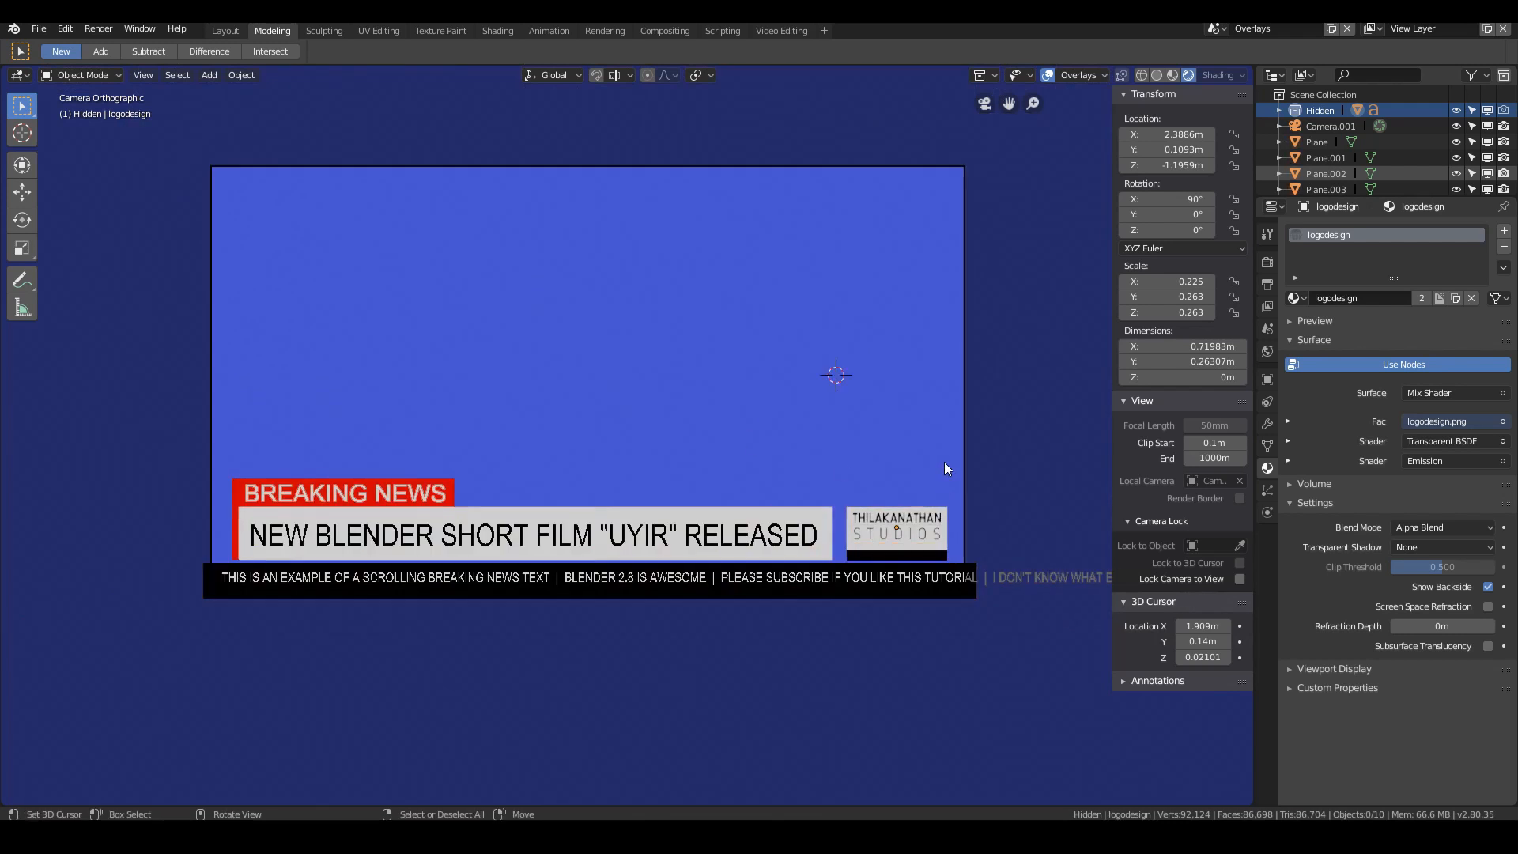
{"action": "right_click", "coordinate": [878, 530]}
{"action": "left_click", "coordinate": [507, 381]}
{"action": "key", "text": "a"}
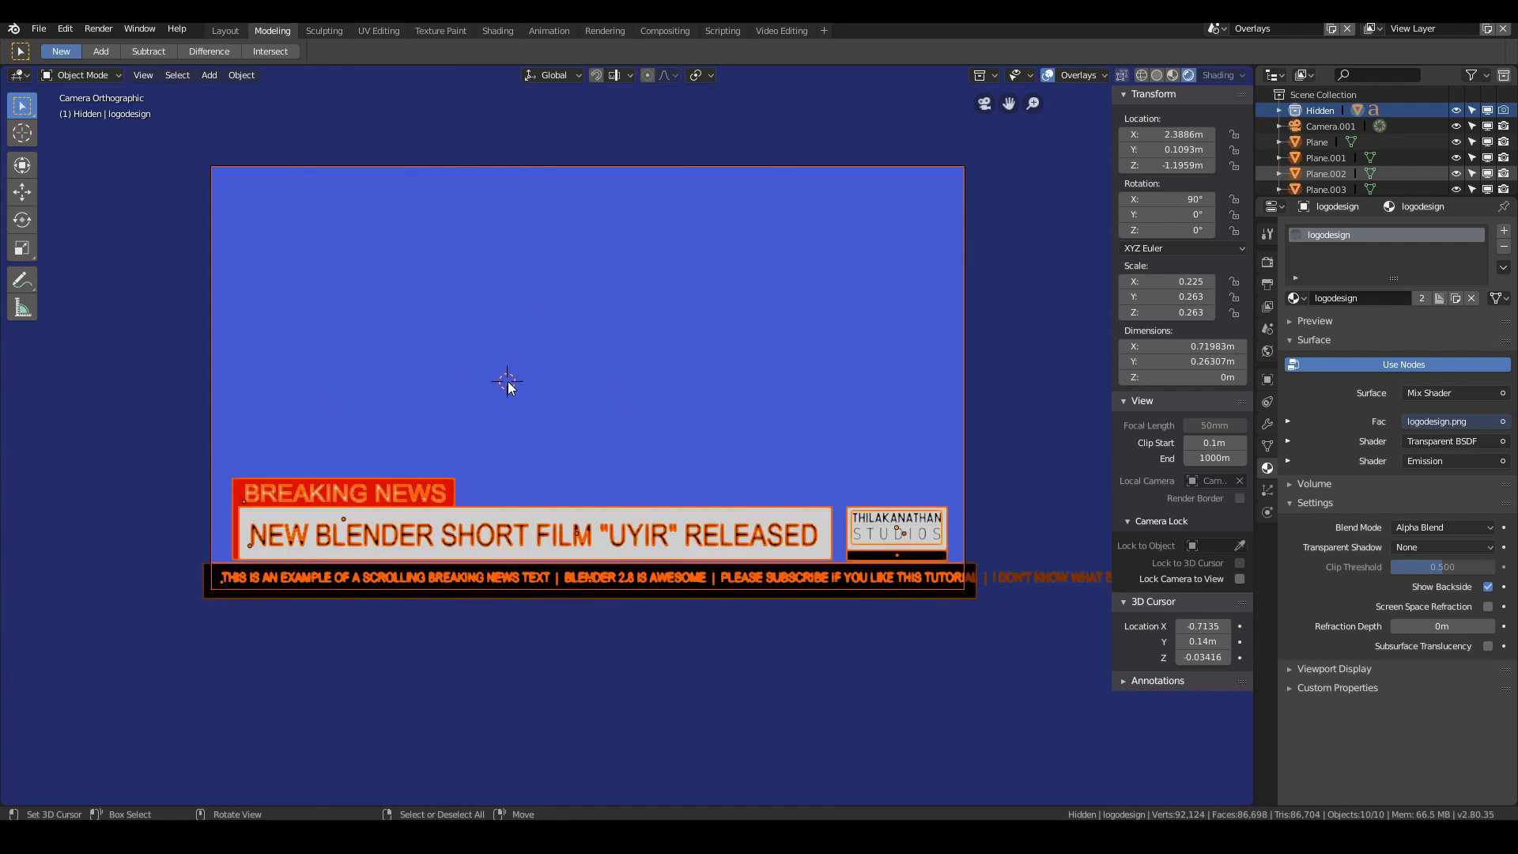
{"action": "key", "text": "alt+a"}
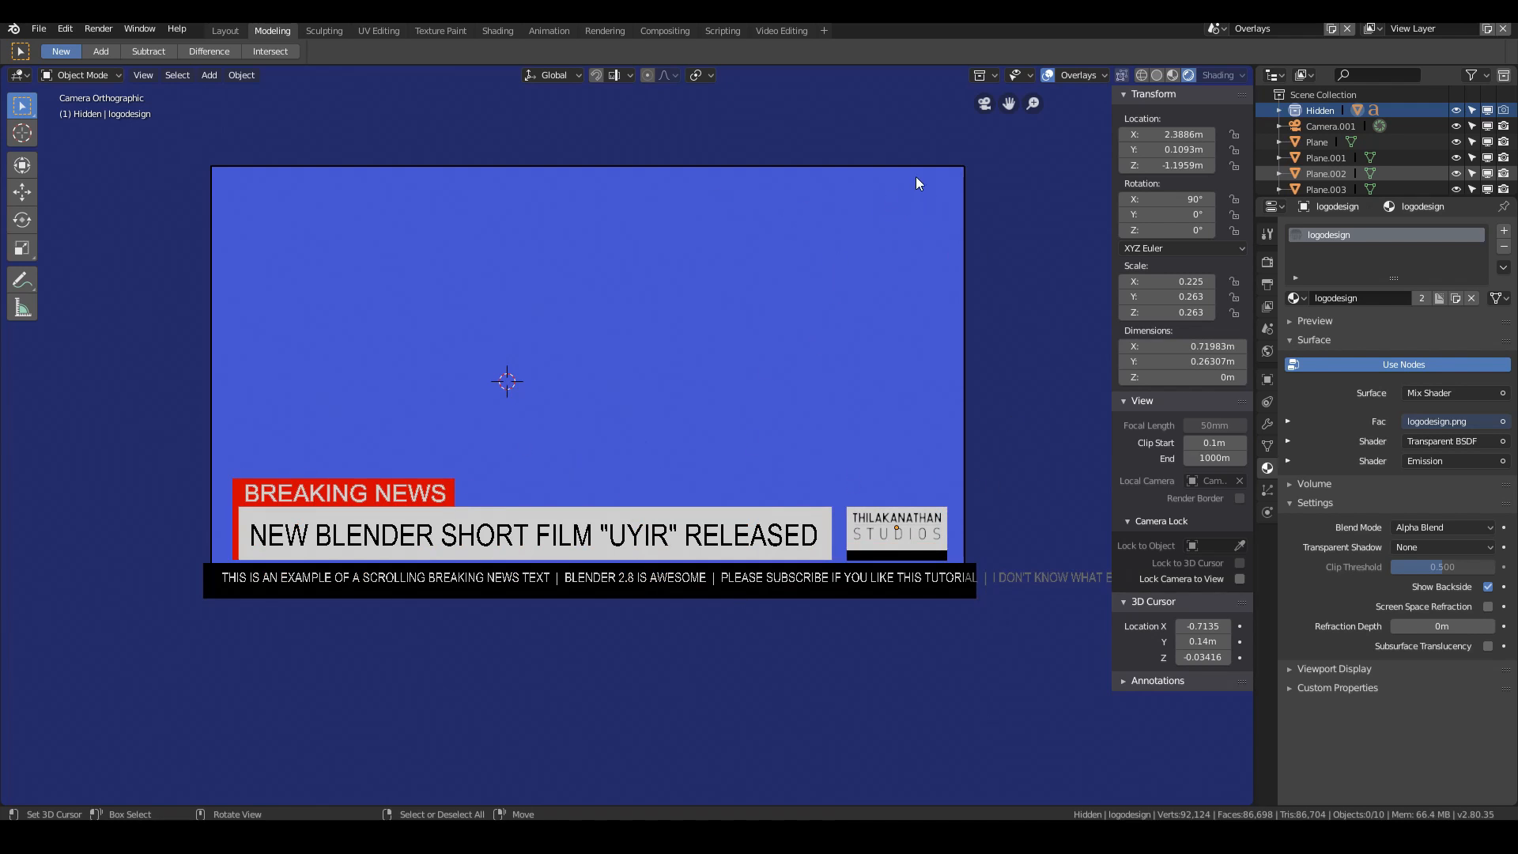
Step: Duplicate the logo into the frame's upper-right corner at about X 2.48 m, Z 1.43 m, and make its material single-user
{"action": "left_click", "coordinate": [921, 525]}
{"action": "key", "text": "shift+d"}
{"action": "left_click", "coordinate": [931, 194]}
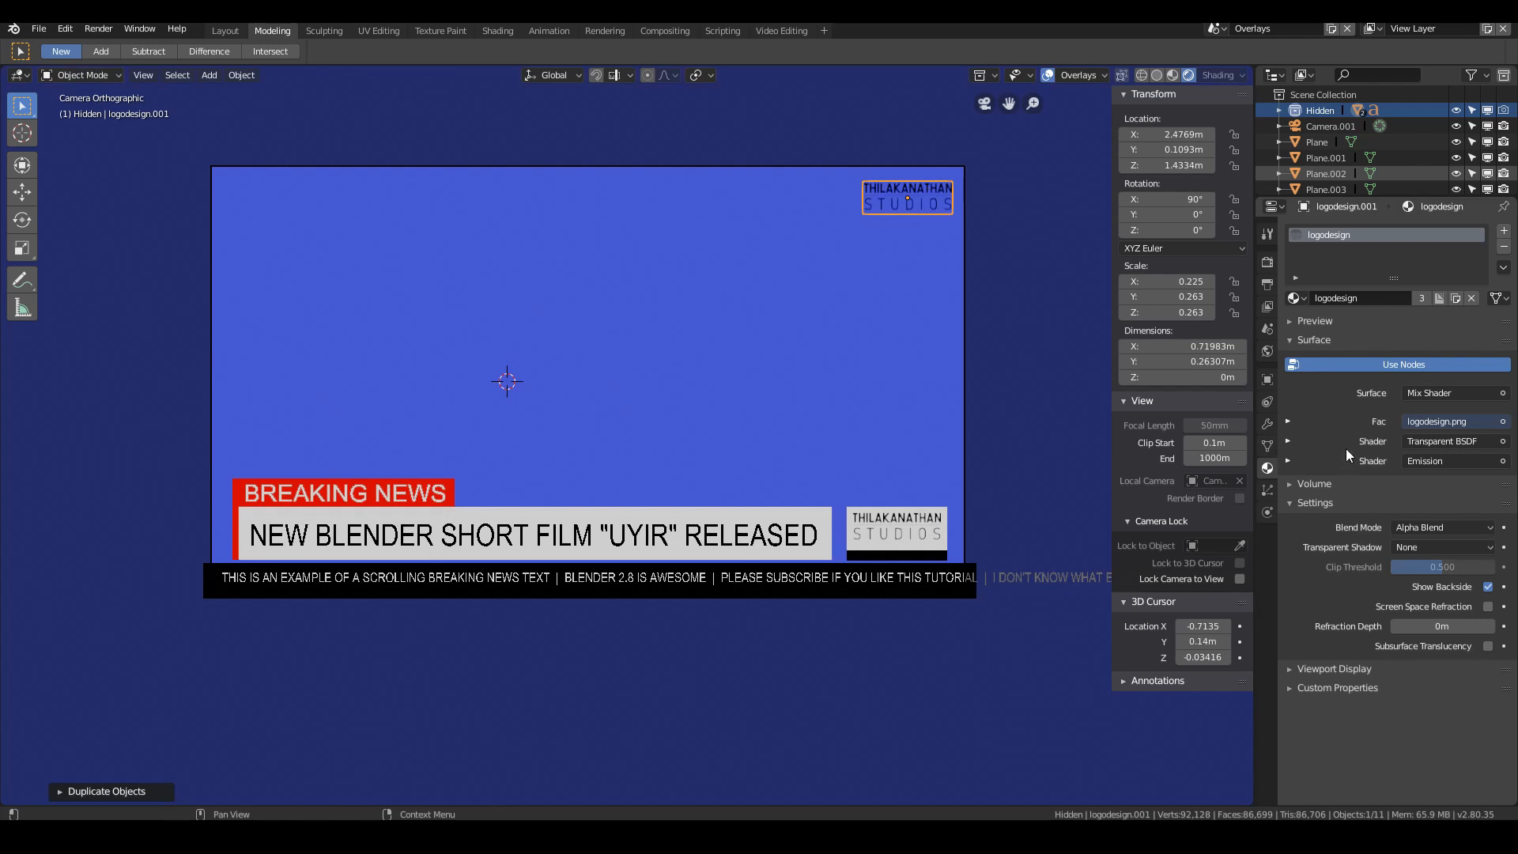
{"action": "left_click", "coordinate": [1419, 296]}
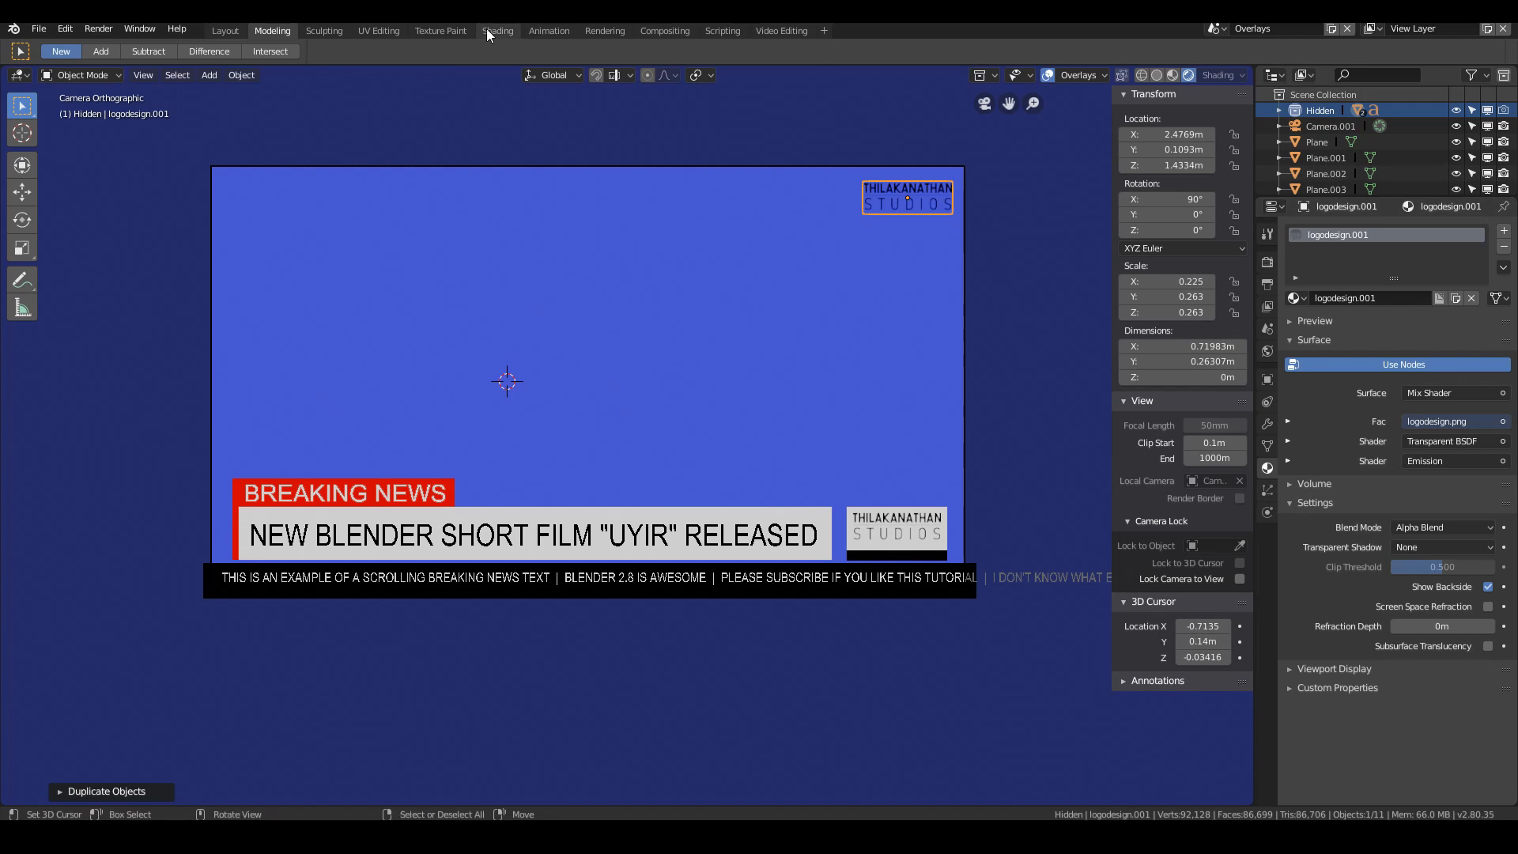
Step: Save the file, open the logo copy's node setup in the Shading workspace, and move Material Output away from the Mix Shader
{"action": "left_click", "coordinate": [39, 29]}
{"action": "left_click", "coordinate": [60, 149]}
{"action": "left_click", "coordinate": [497, 30]}
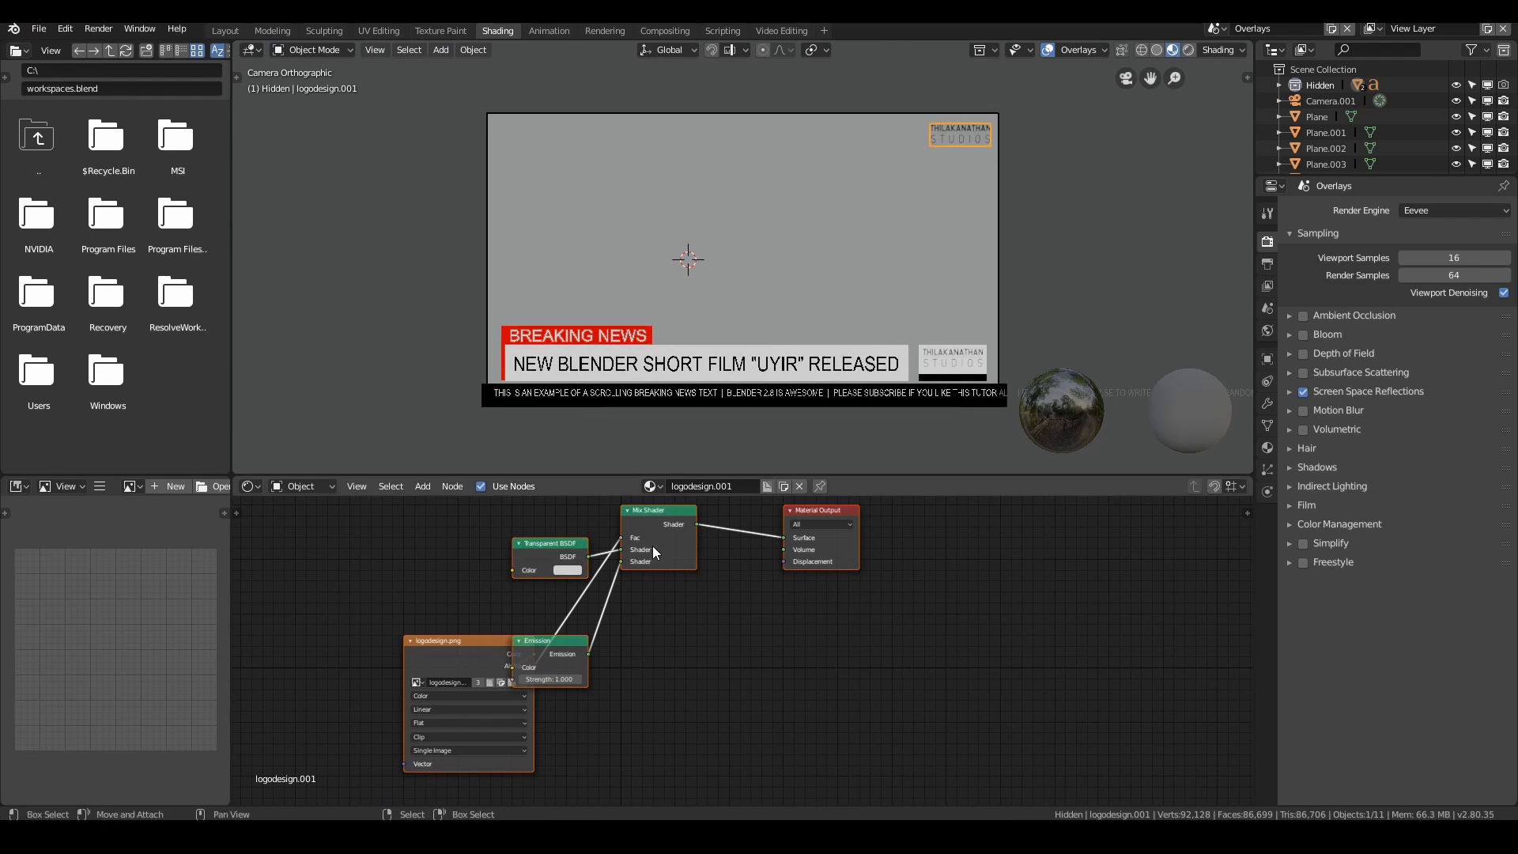
{"action": "scroll", "coordinate": [652, 546], "scroll_direction": "up", "scroll_amount": 1}
{"action": "left_click_drag", "start_coordinate": [857, 497], "coordinate": [992, 506]}
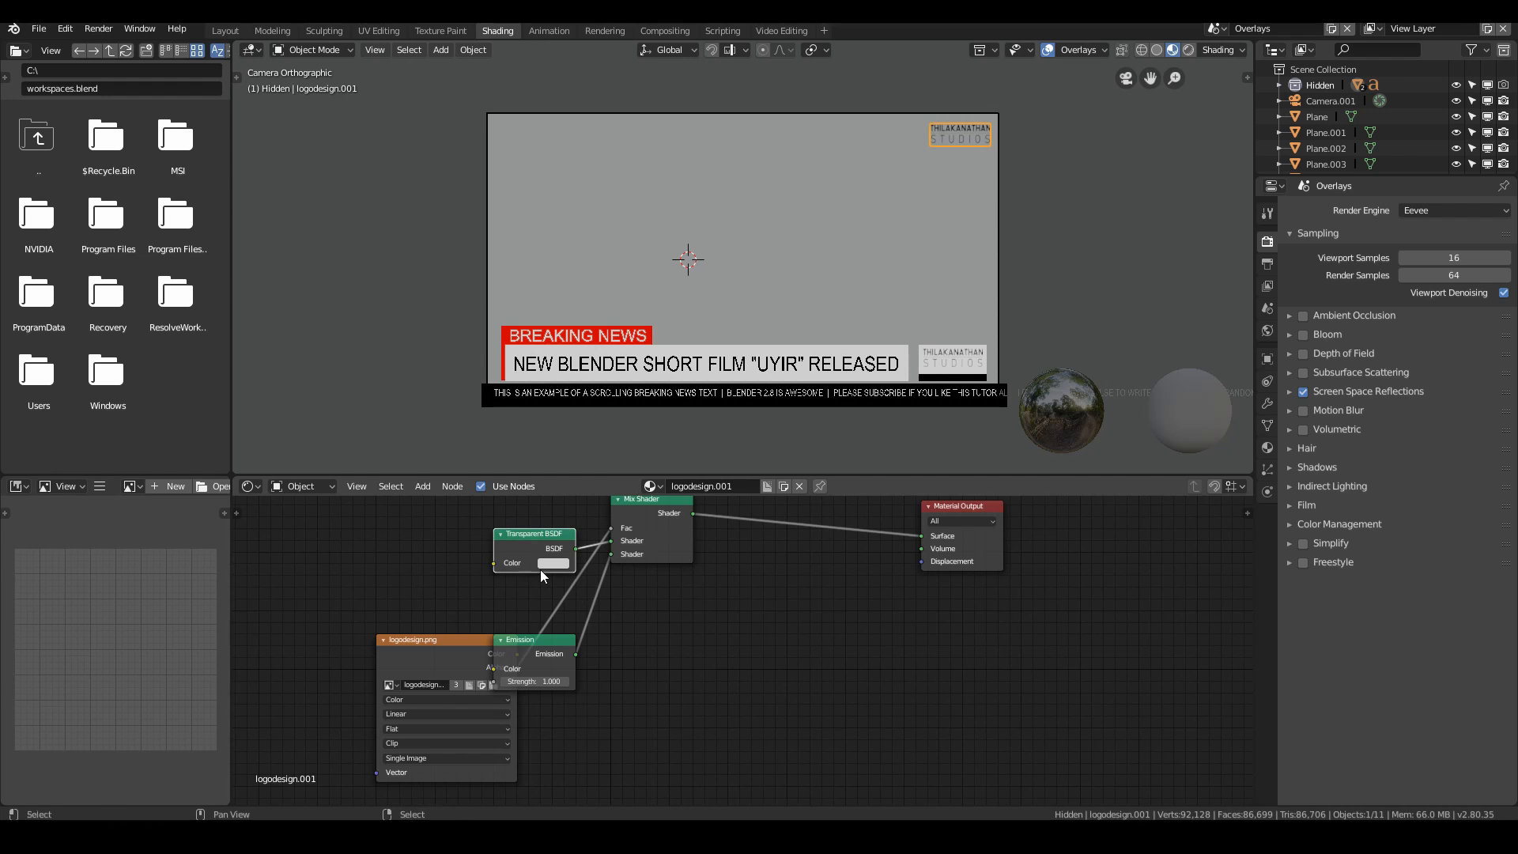
Step: Duplicate the Transparent BSDF and Mix Shader, insert the new Mix Shader before Material Output, and connect the new Transparent BSDF to its first shader input
{"action": "key", "text": "shift+d"}
{"action": "left_click", "coordinate": [697, 677]}
{"action": "left_click", "coordinate": [647, 509]}
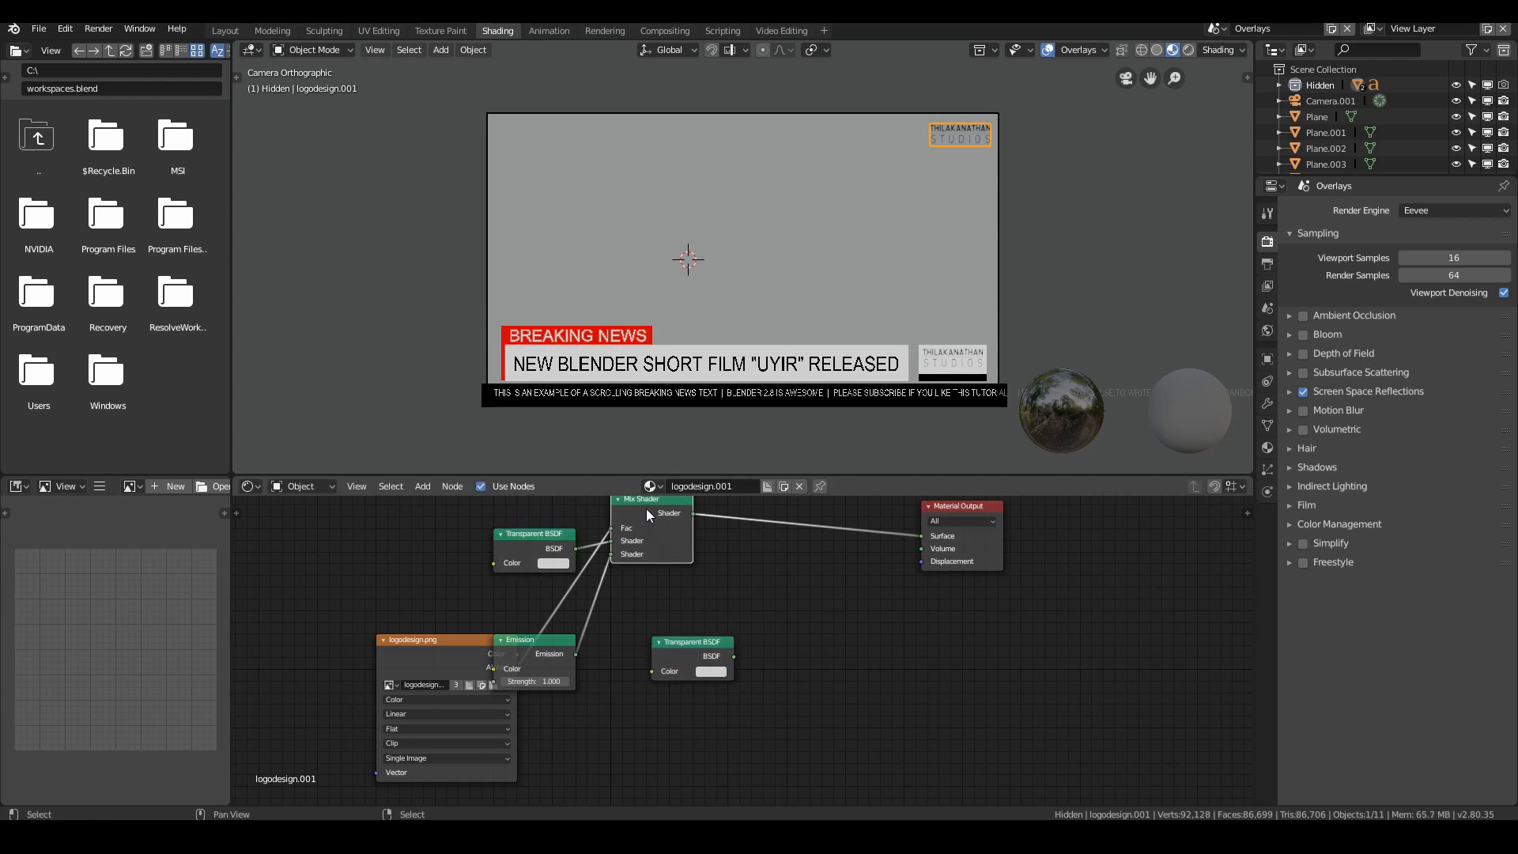
{"action": "key", "text": "shift+d"}
{"action": "left_click", "coordinate": [835, 538]}
{"action": "left_click_drag", "start_coordinate": [734, 657], "coordinate": [792, 580]}
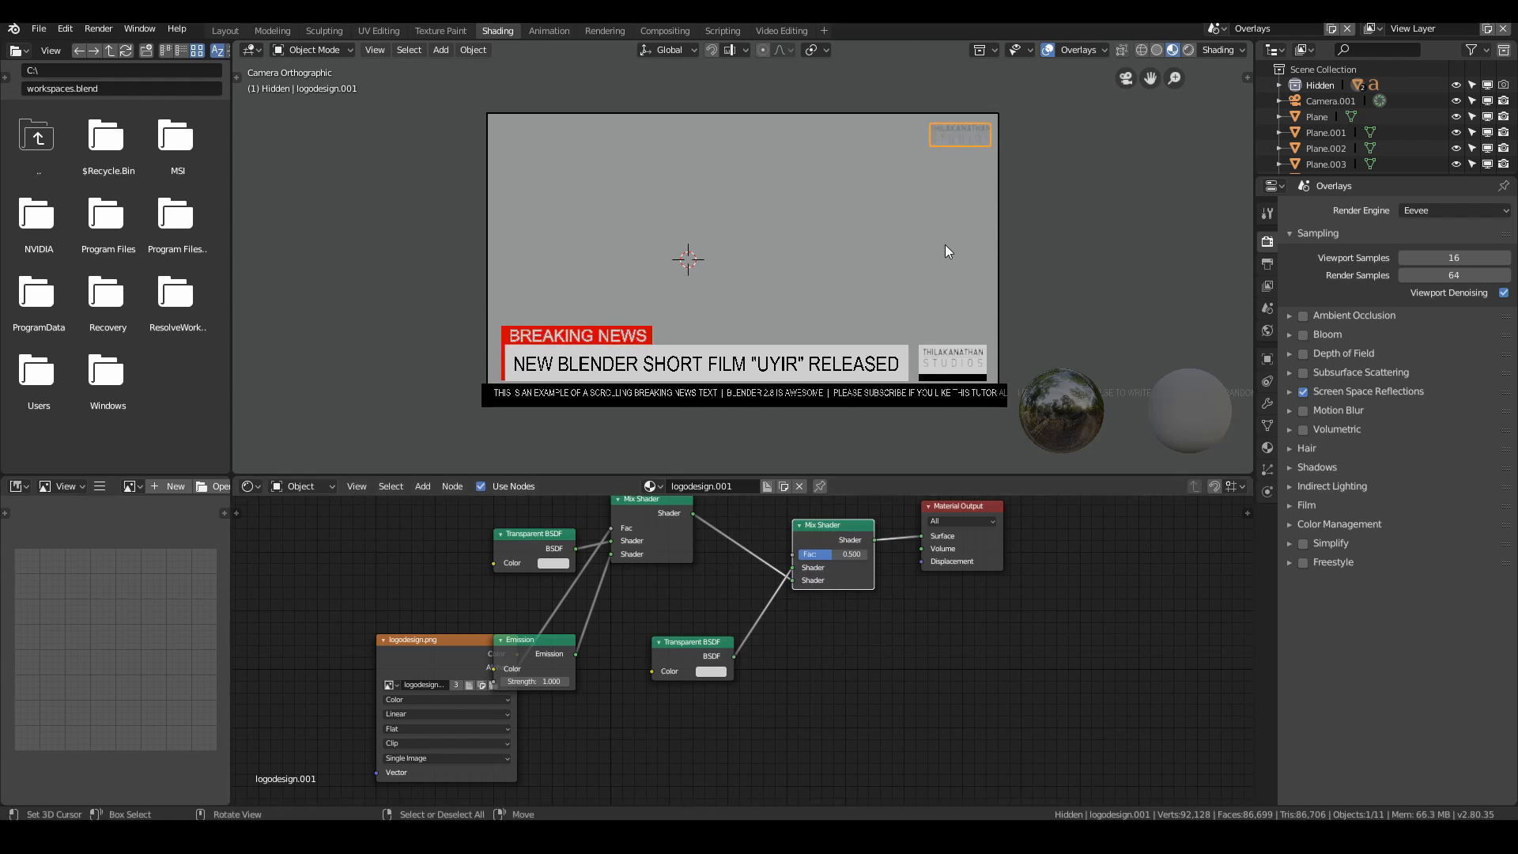
Step: Set the new Mix Shader's factor to 0.255, and check the faded corner logo deselected in the Modeling workspace
{"action": "left_click_drag", "start_coordinate": [841, 558], "coordinate": [823, 558]}
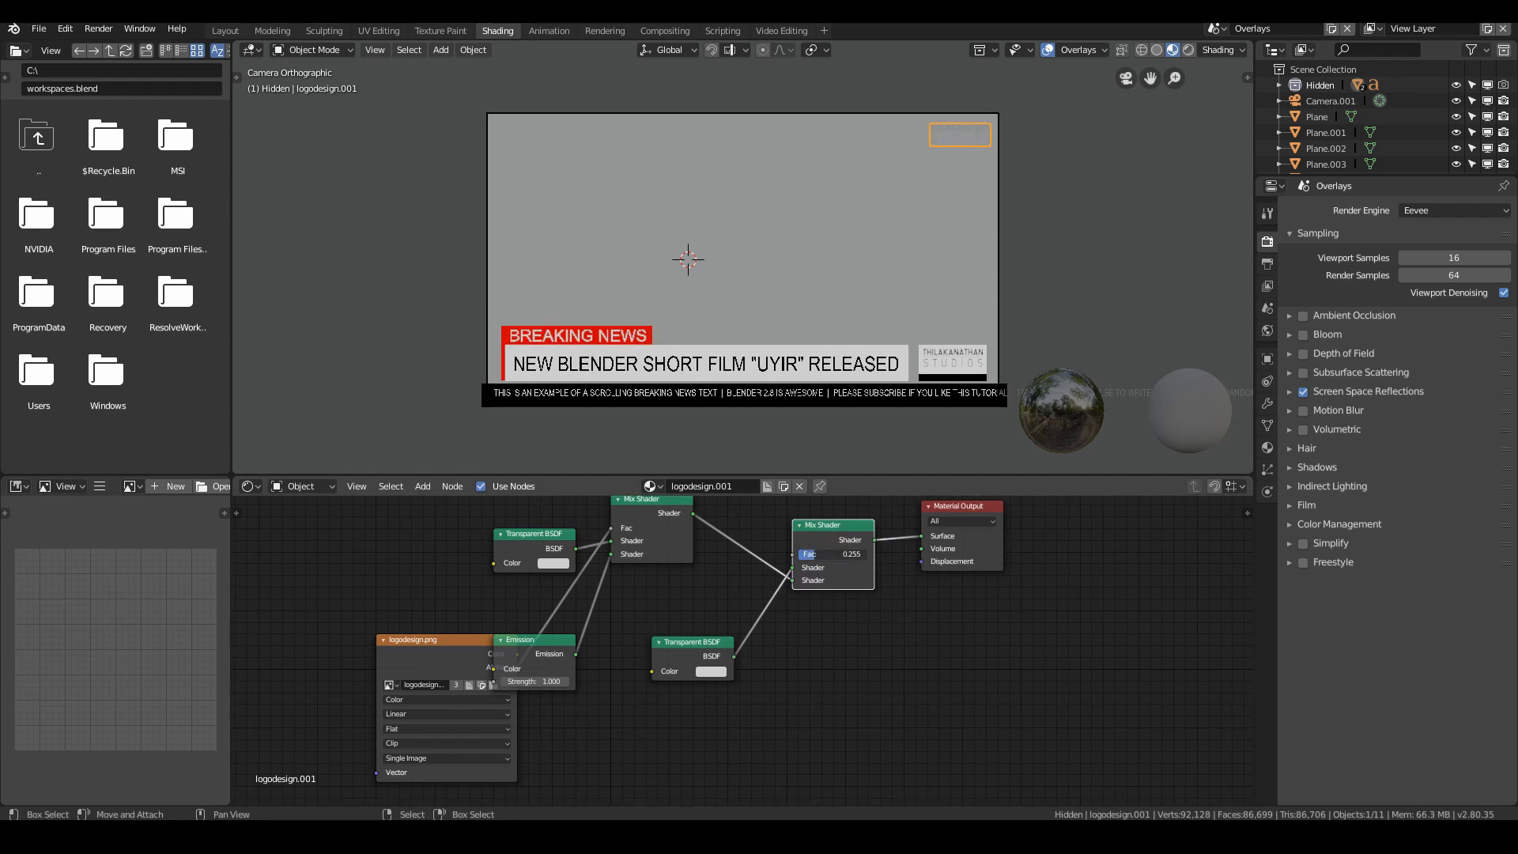
{"action": "left_click", "coordinate": [269, 30]}
{"action": "scroll", "coordinate": [761, 285], "scroll_direction": "up", "scroll_amount": 1}
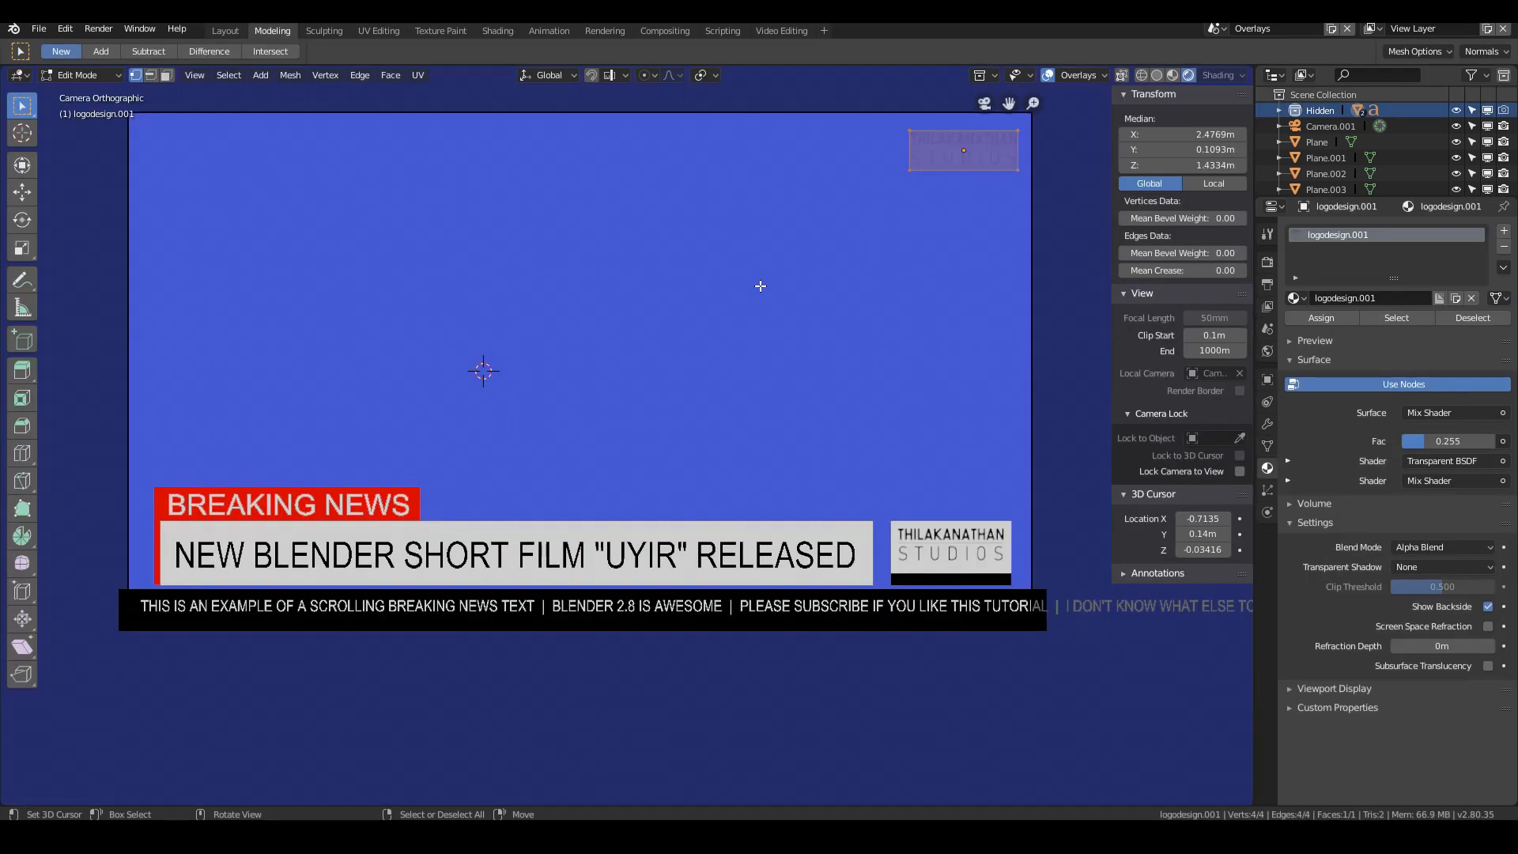
{"action": "key", "text": "Tab"}
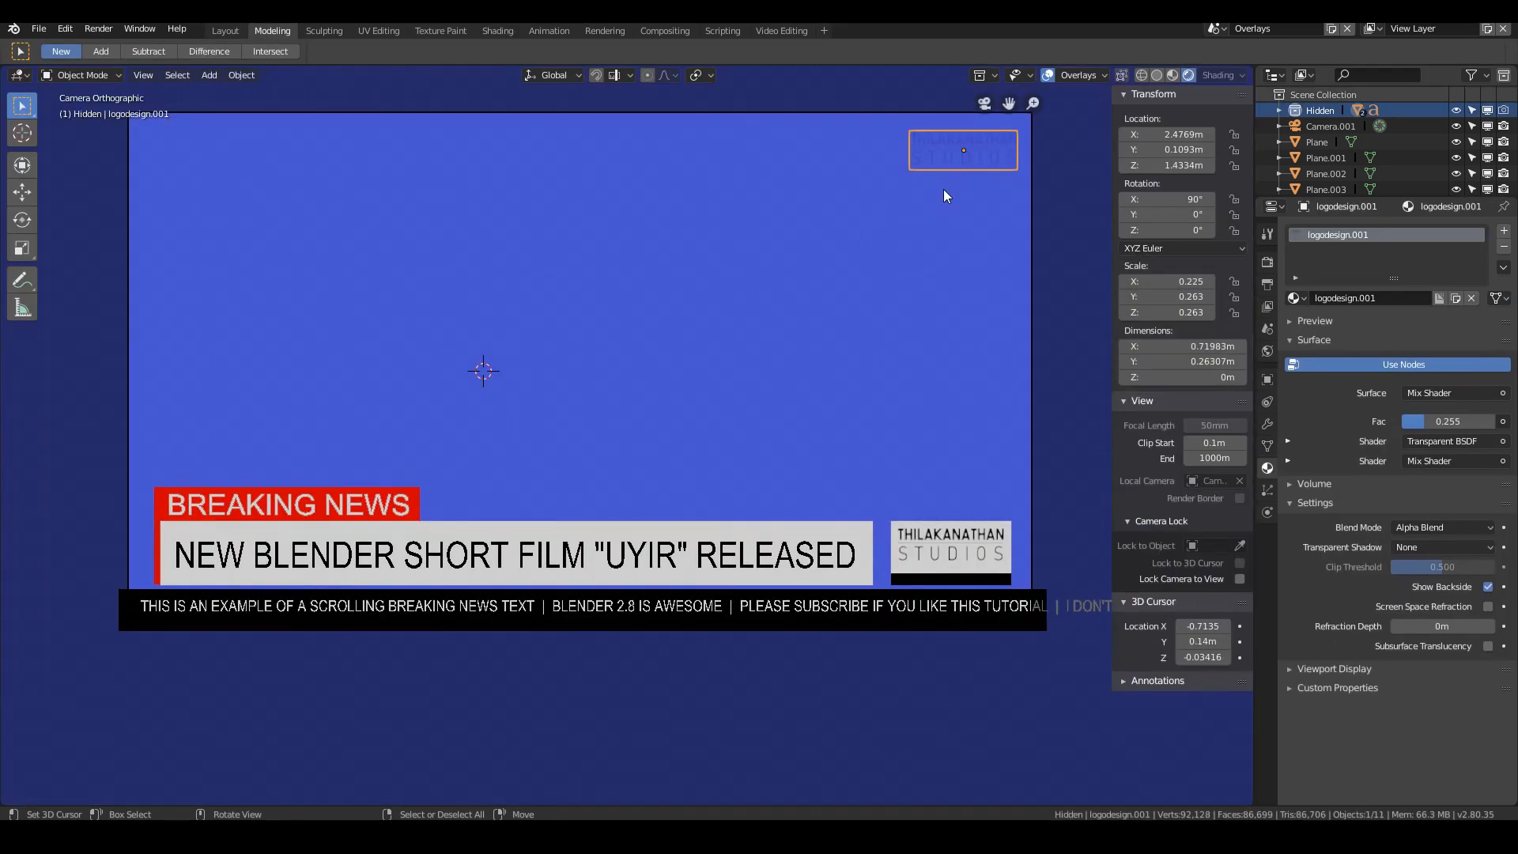
{"action": "scroll", "coordinate": [949, 160], "scroll_direction": "down", "scroll_amount": 1}
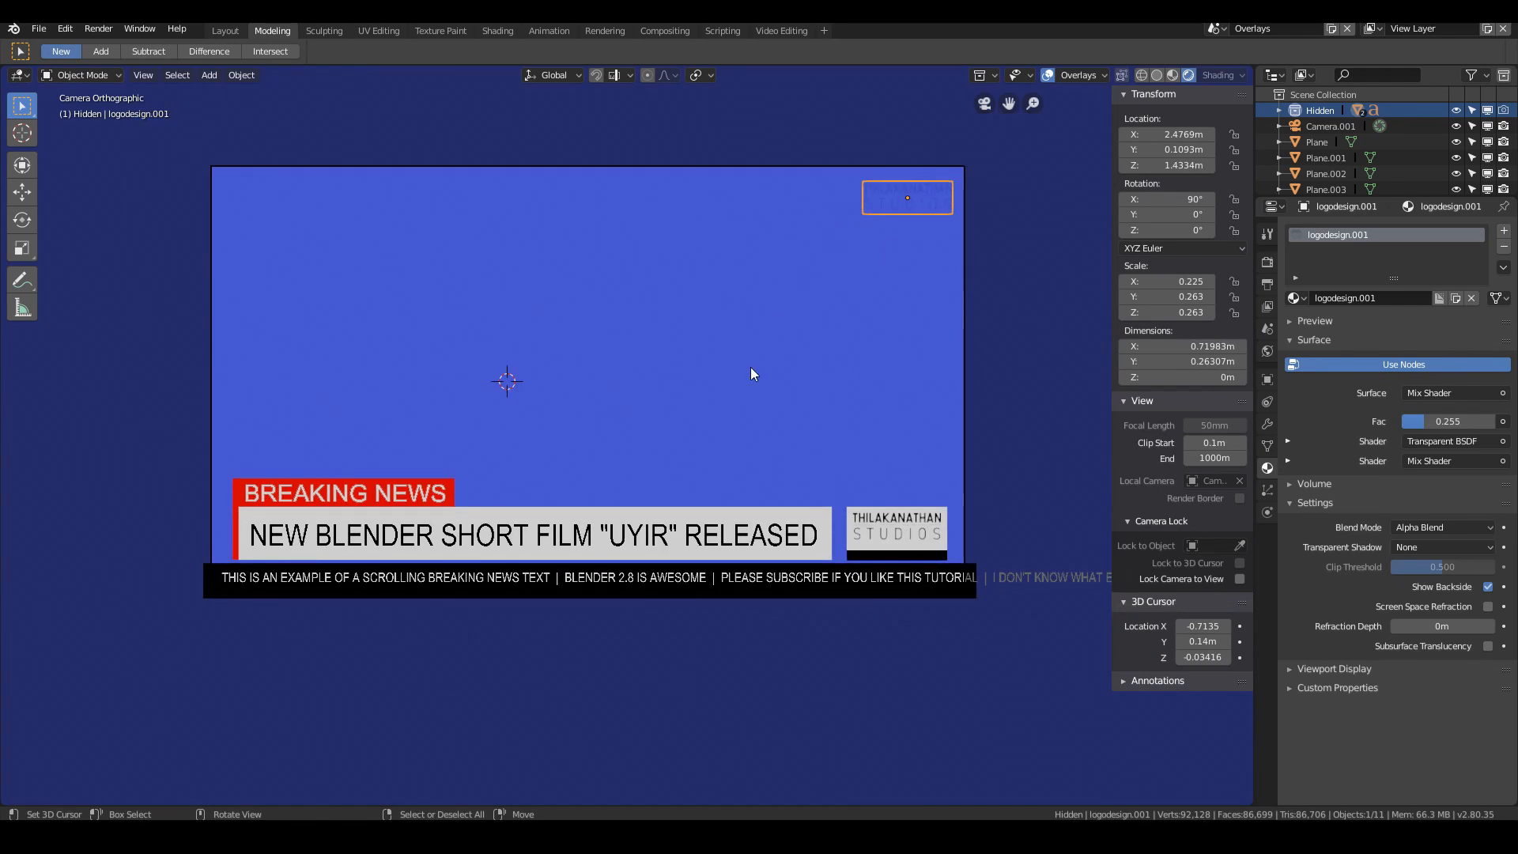
{"action": "left_click", "coordinate": [938, 402]}
{"action": "scroll", "coordinate": [380, 526], "scroll_direction": "down", "scroll_amount": 1}
{"action": "scroll", "coordinate": [381, 520], "scroll_direction": "up", "scroll_amount": 4}
{"action": "scroll", "coordinate": [383, 520], "scroll_direction": "down", "scroll_amount": 3}
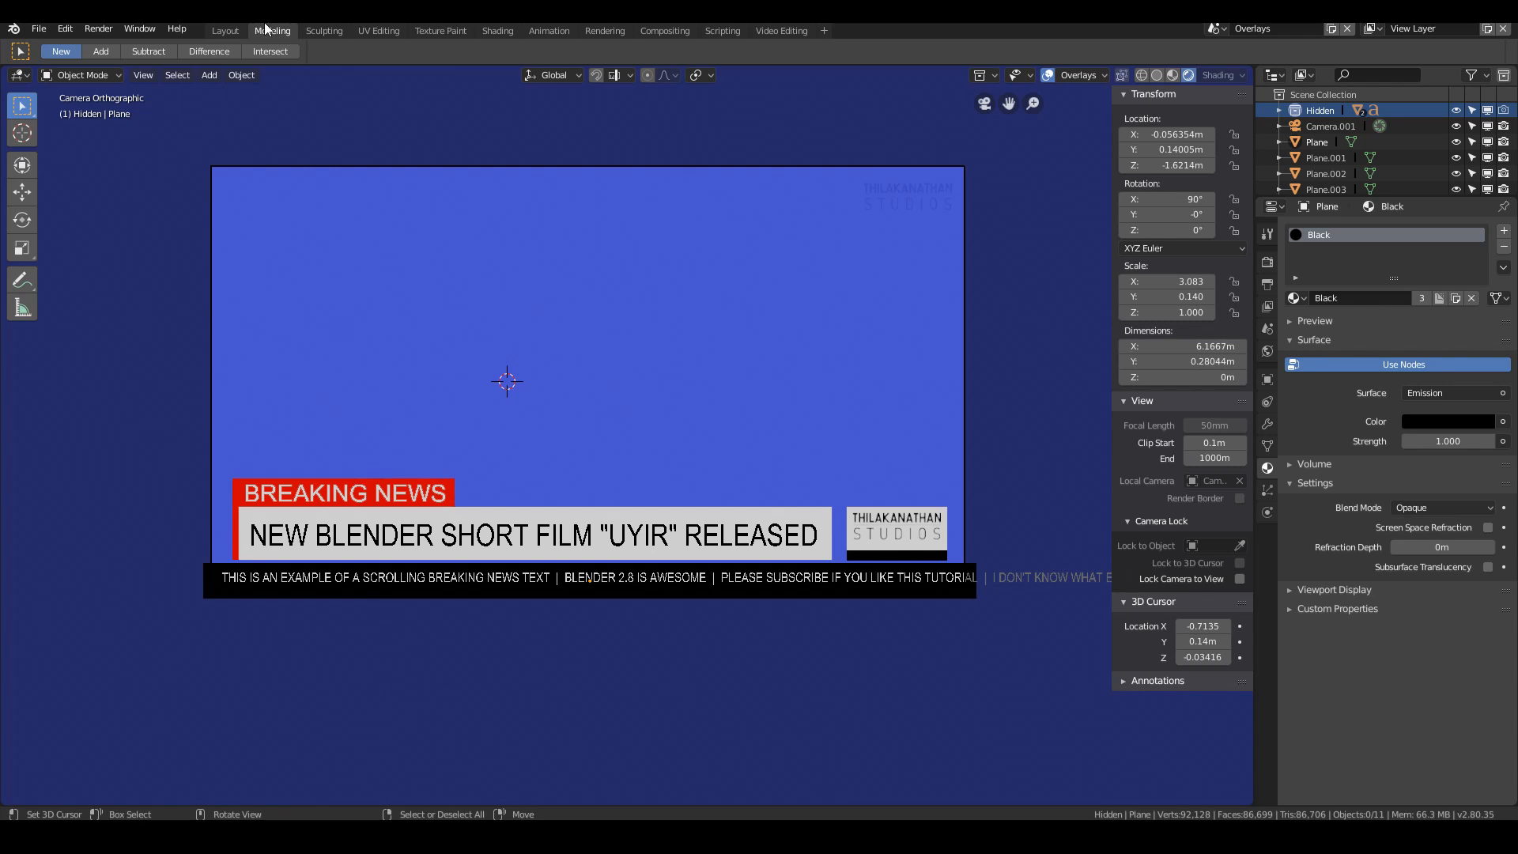
Step: Open the Animation workspace and show the main viewport through the camera in Rendered shading
{"action": "left_click", "coordinate": [551, 32]}
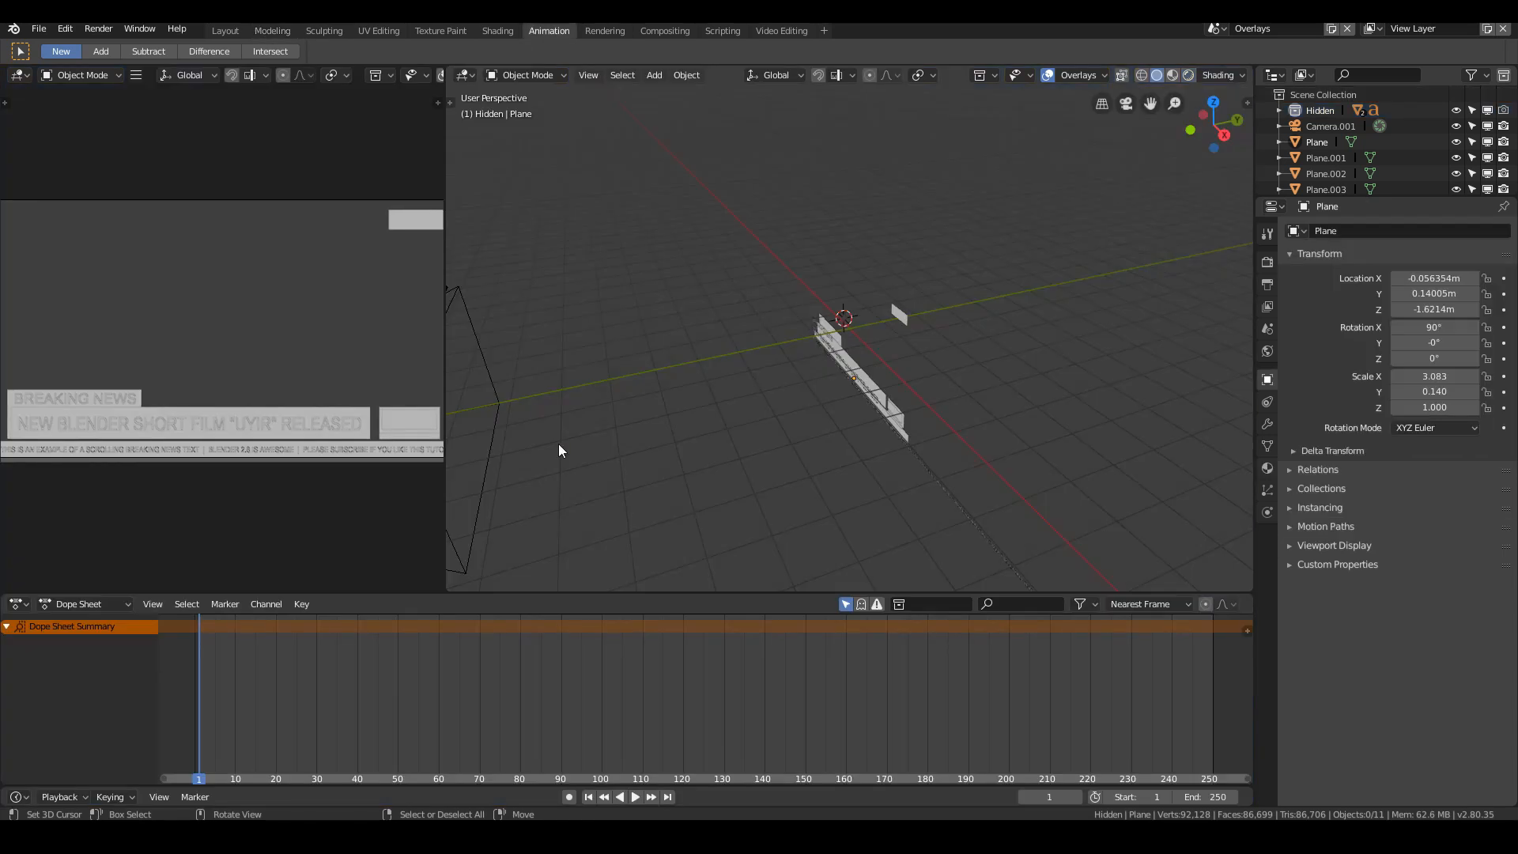
{"action": "key", "text": "KP_0"}
{"action": "left_click", "coordinate": [1188, 76]}
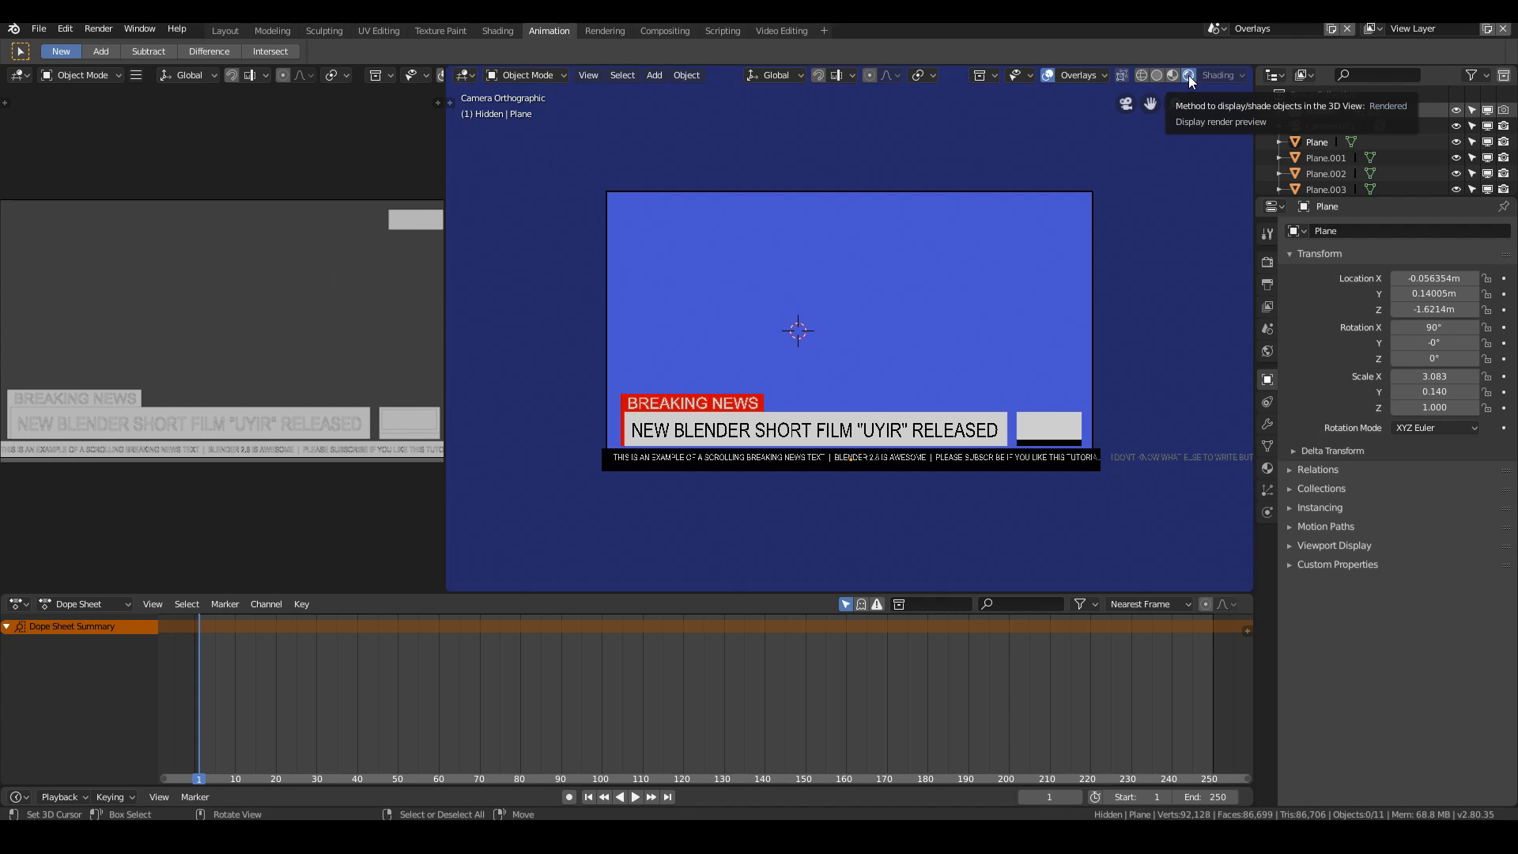
{"action": "scroll", "coordinate": [1140, 397], "scroll_direction": "up", "scroll_amount": 2}
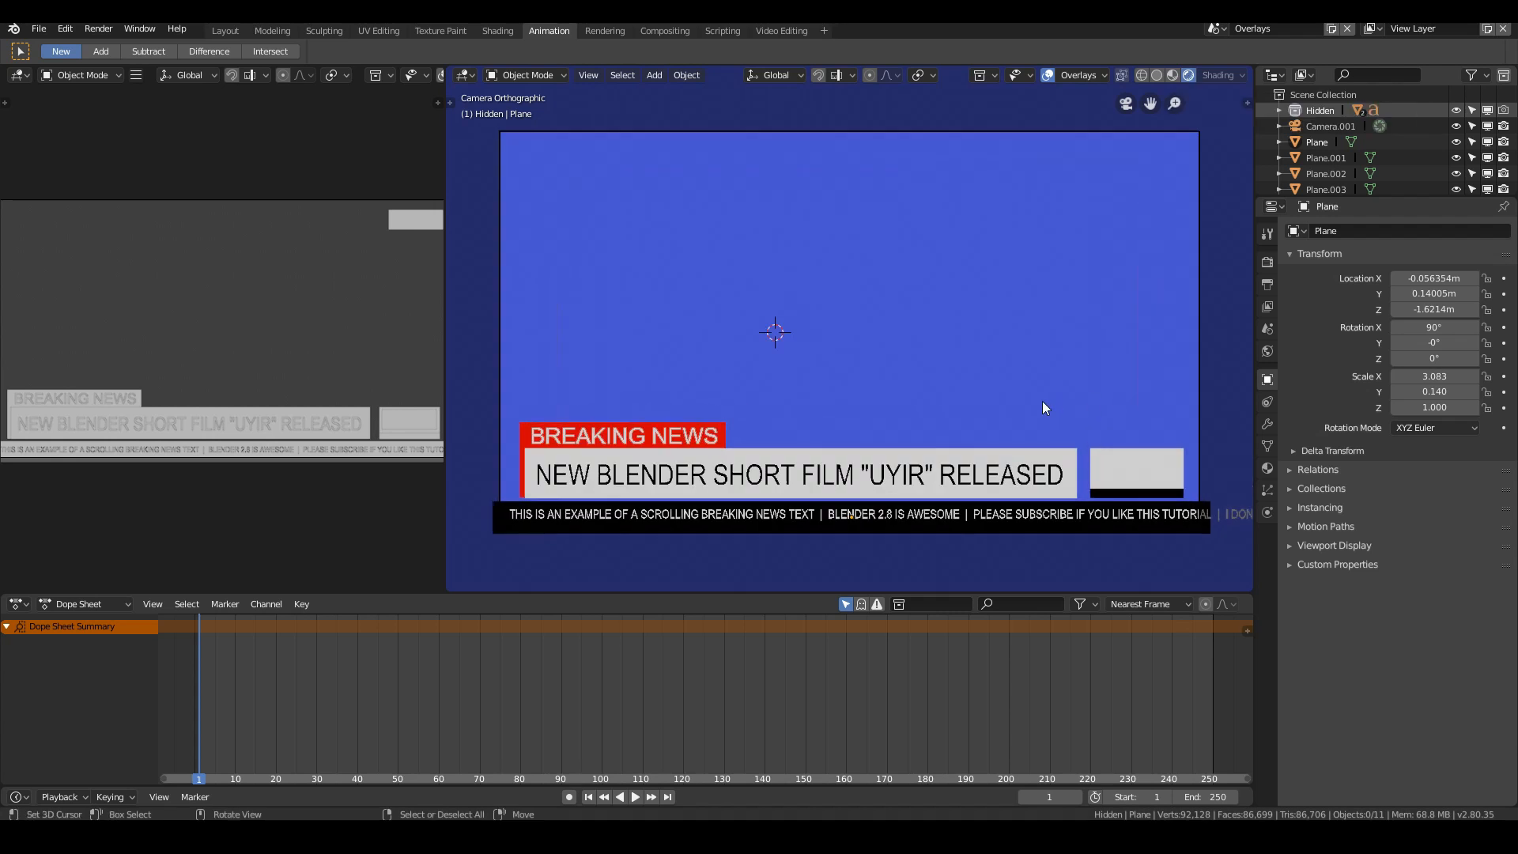
Step: Select the ticker text, turn on automatic keyframing, and insert a keyframe for its transforms at frame 1
{"action": "left_click", "coordinate": [924, 517]}
{"action": "scroll", "coordinate": [854, 503], "scroll_direction": "down", "scroll_amount": 1}
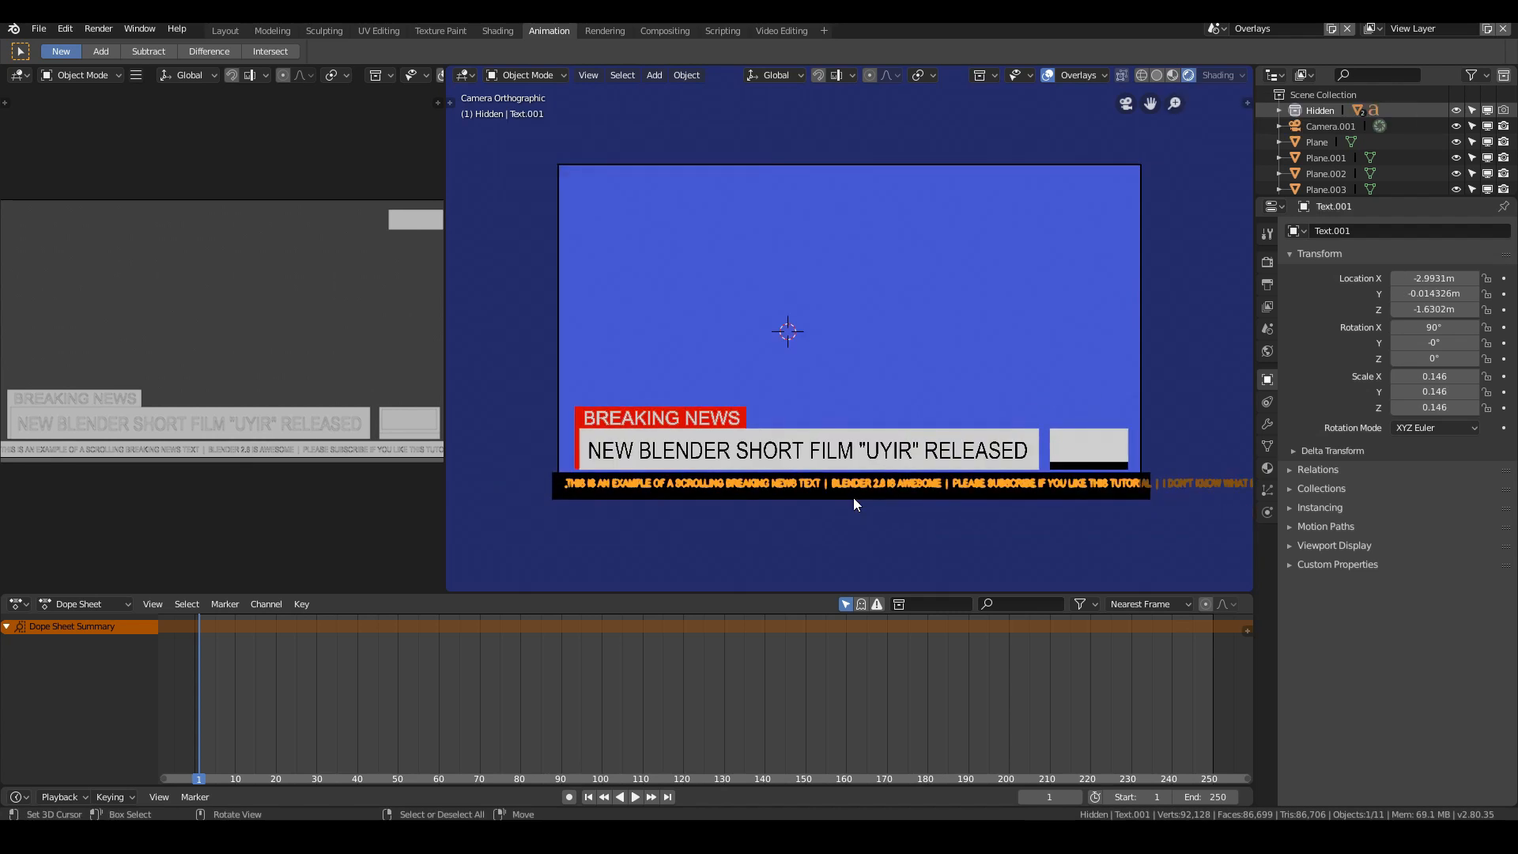
{"action": "left_click", "coordinate": [568, 796]}
{"action": "key", "text": "i"}
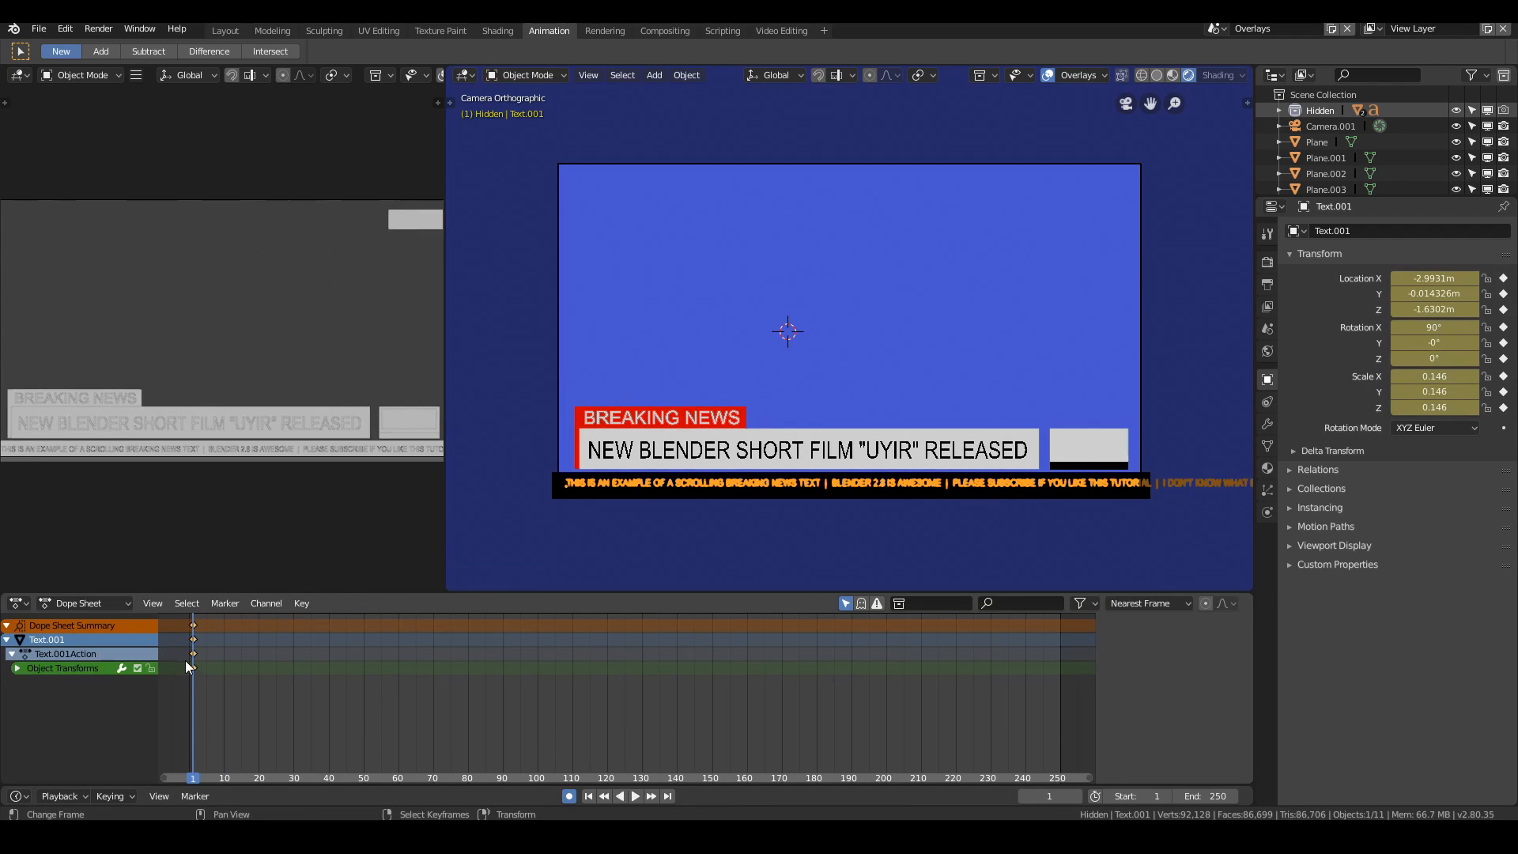
Step: At frame 40, move the ticker text along X to about -4.95 m so its new position is keyframed
{"action": "left_click_drag", "start_coordinate": [195, 672], "coordinate": [329, 714]}
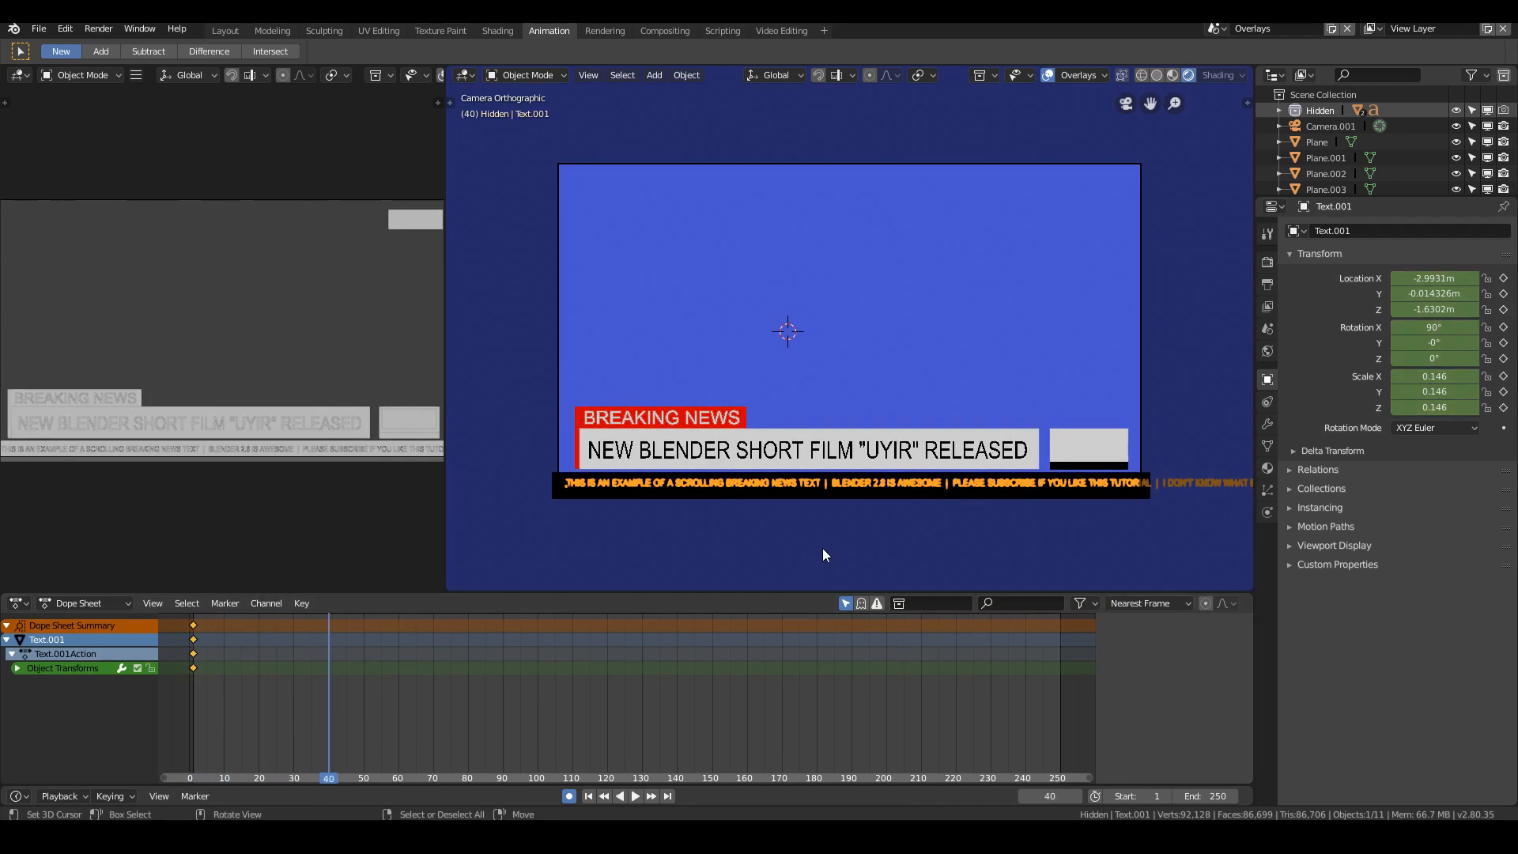
{"action": "key", "text": "g"}
{"action": "key", "text": "x"}
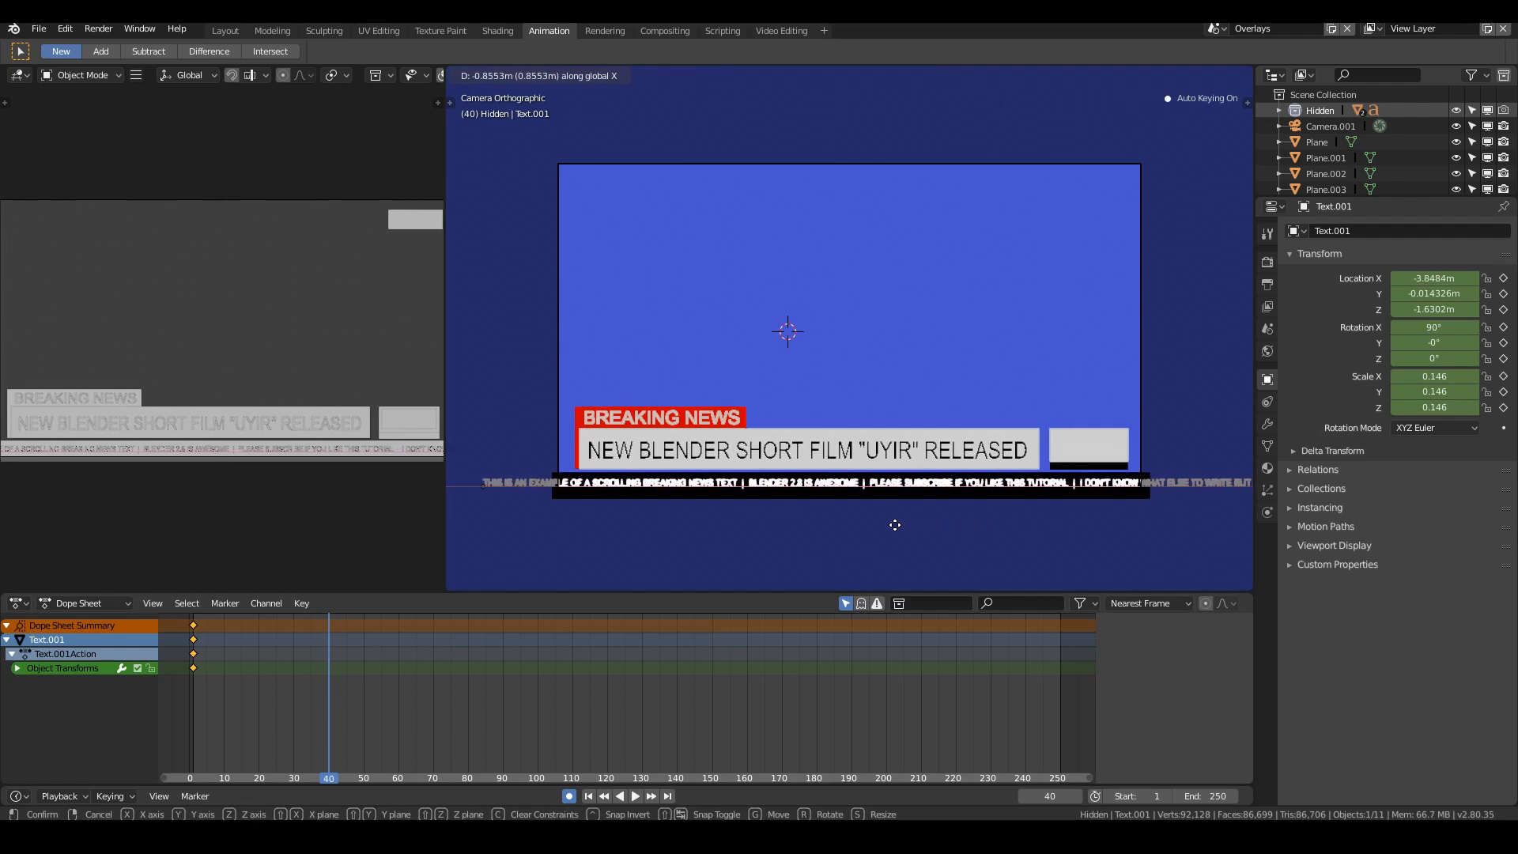
{"action": "left_click", "coordinate": [791, 525]}
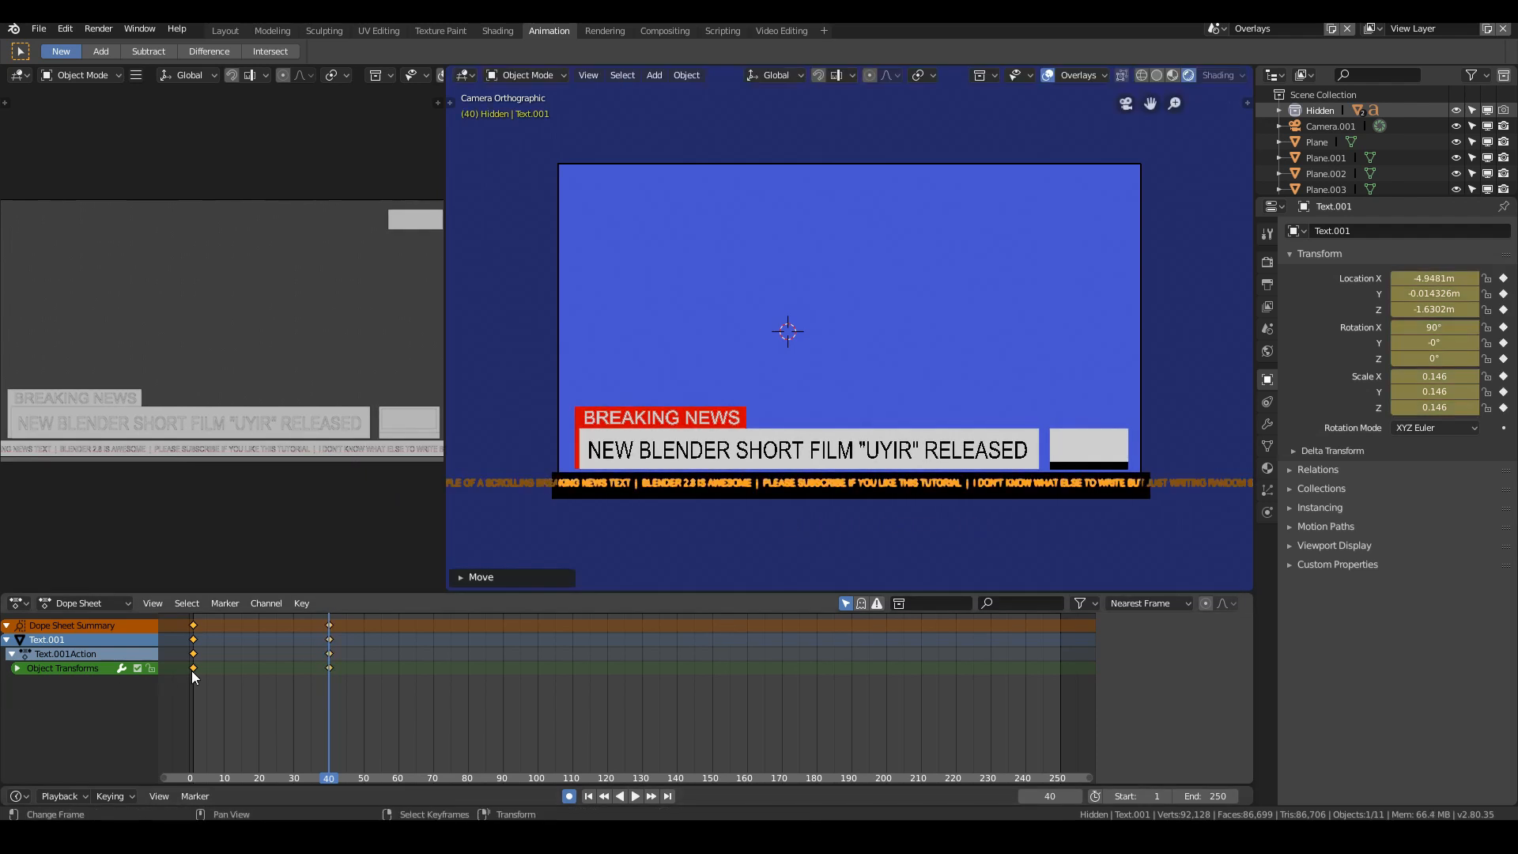
Step: Preview the ticker animation and slow it by moving its end keyframe to about frame 120
{"action": "key", "text": "shift+Left"}
{"action": "key", "text": "space"}
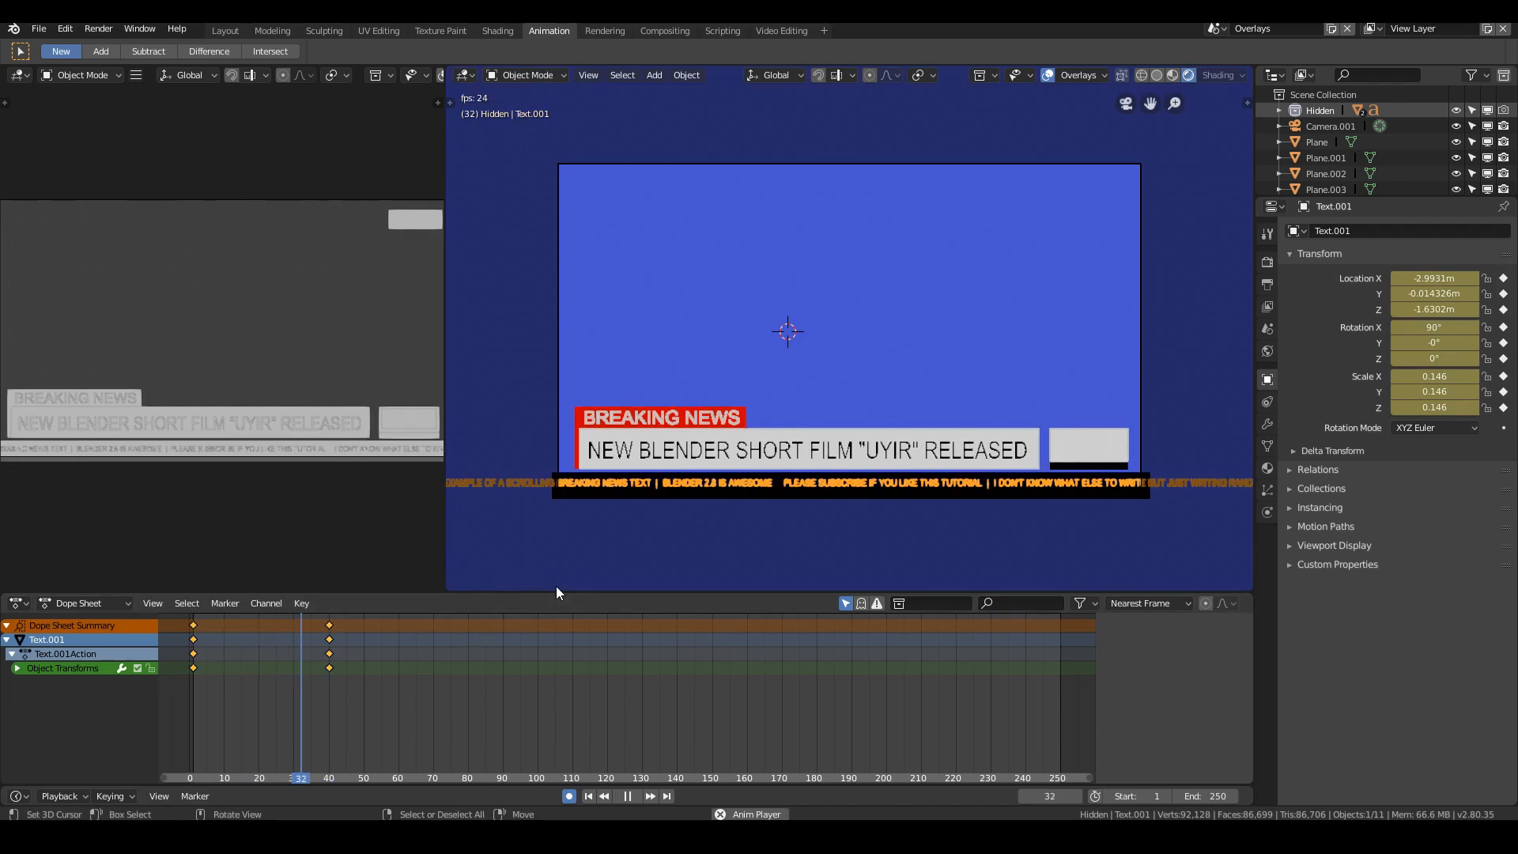
{"action": "left_click", "coordinate": [329, 639]}
{"action": "key", "text": "Escape"}
{"action": "key", "text": "g"}
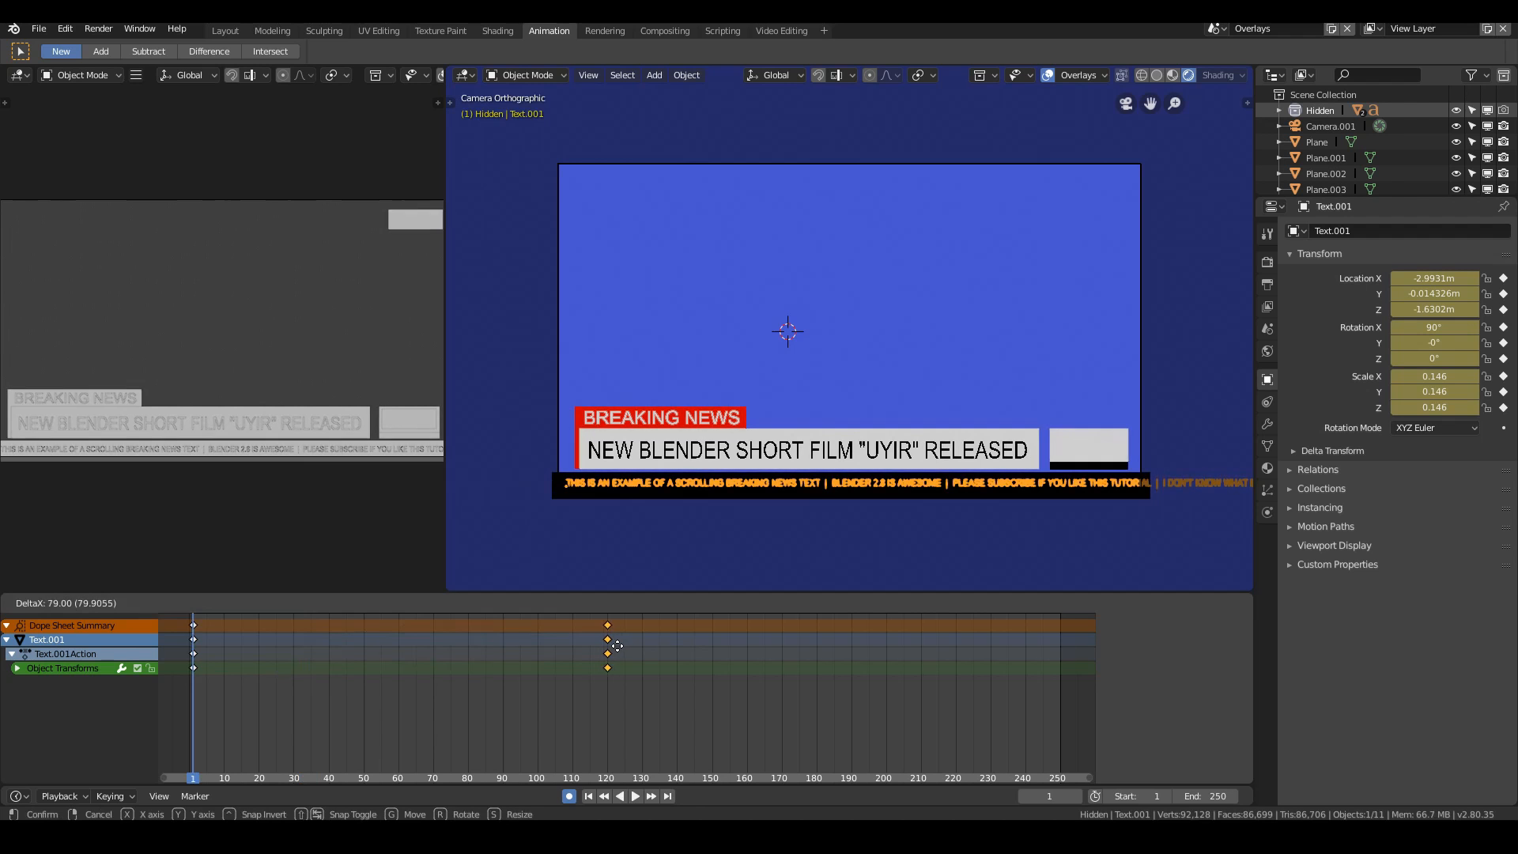
{"action": "left_click", "coordinate": [617, 646]}
Step: Play the retimed ticker animation from frame 1 to check its scrolling speed
{"action": "key", "text": "space"}
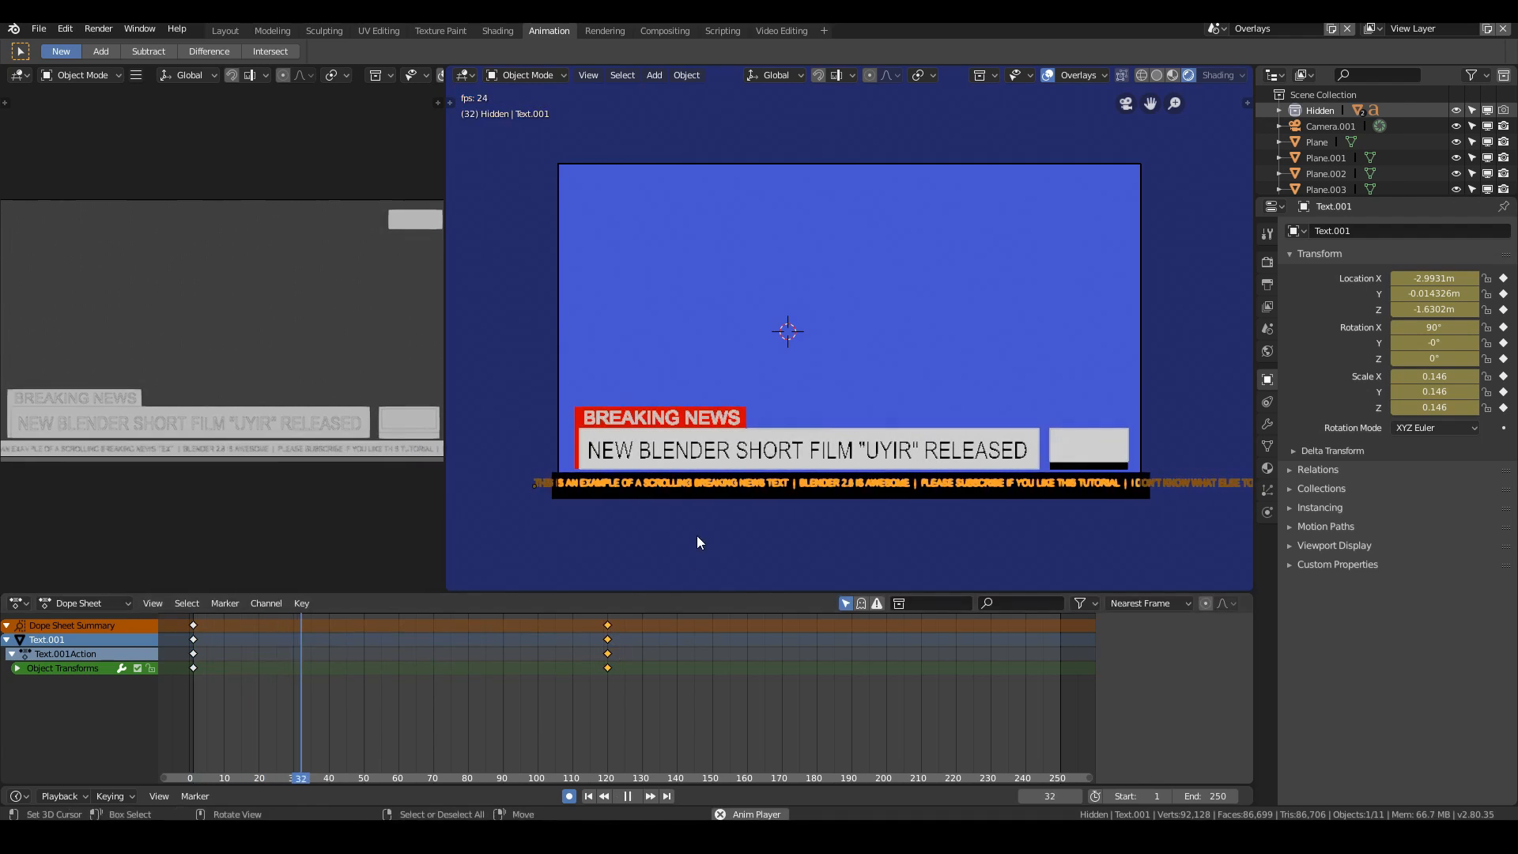
{"action": "key", "text": "Escape"}
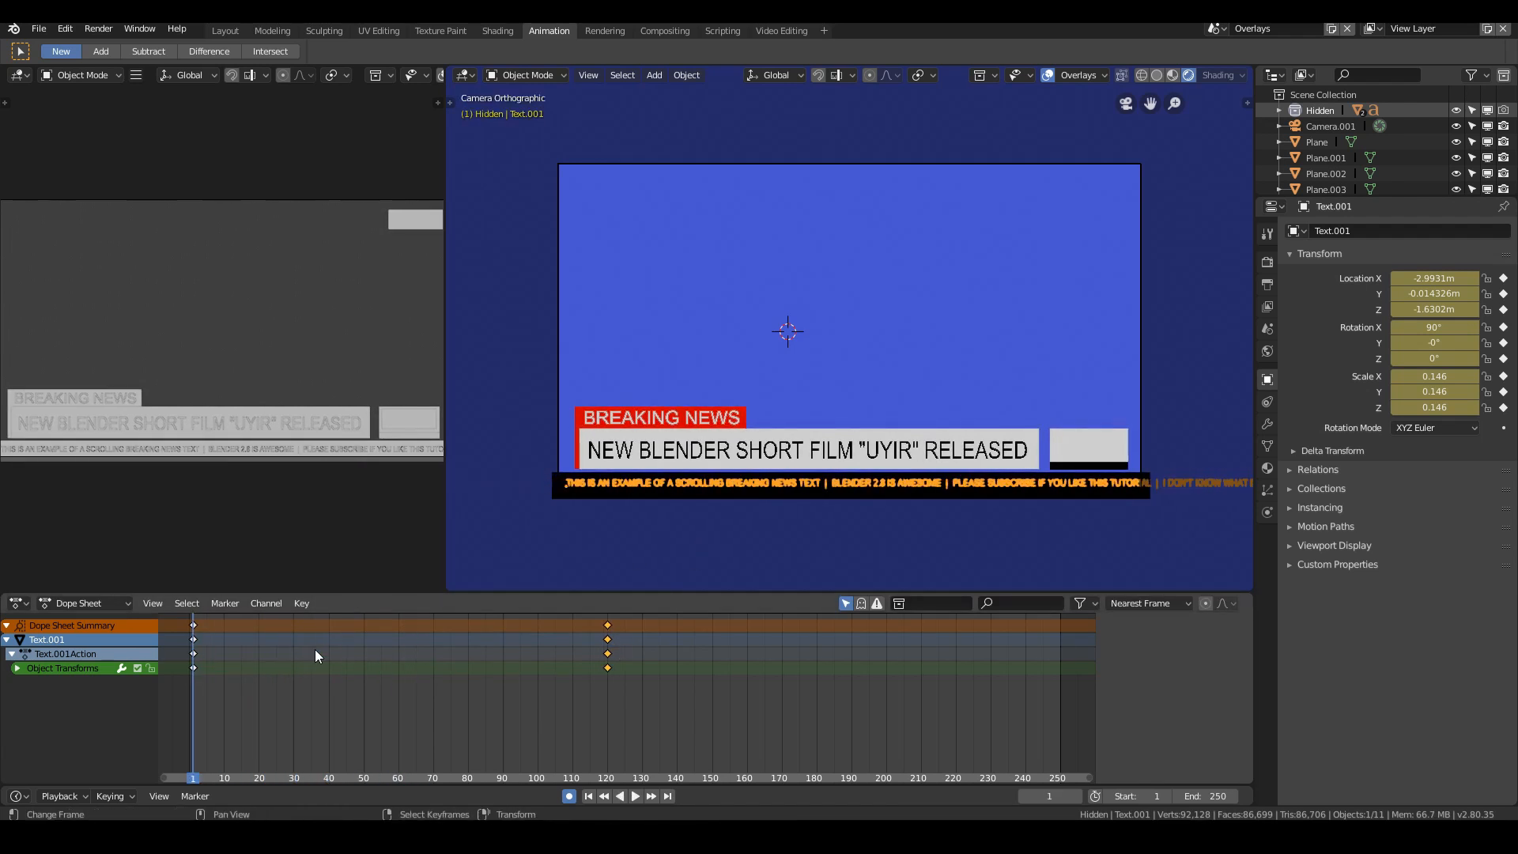
{"action": "key", "text": "space"}
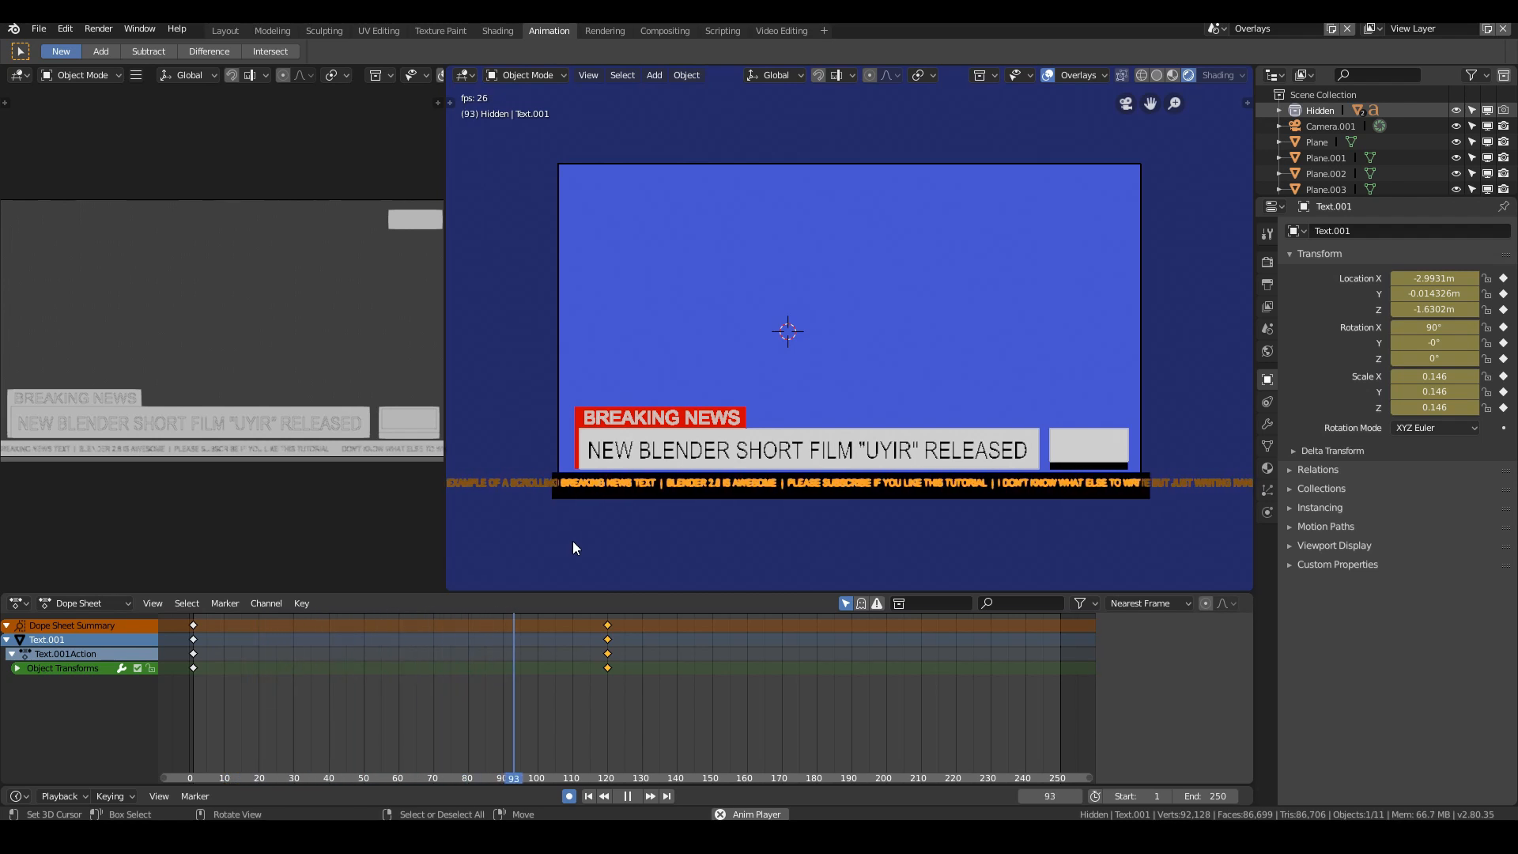
{"action": "key", "text": "Escape"}
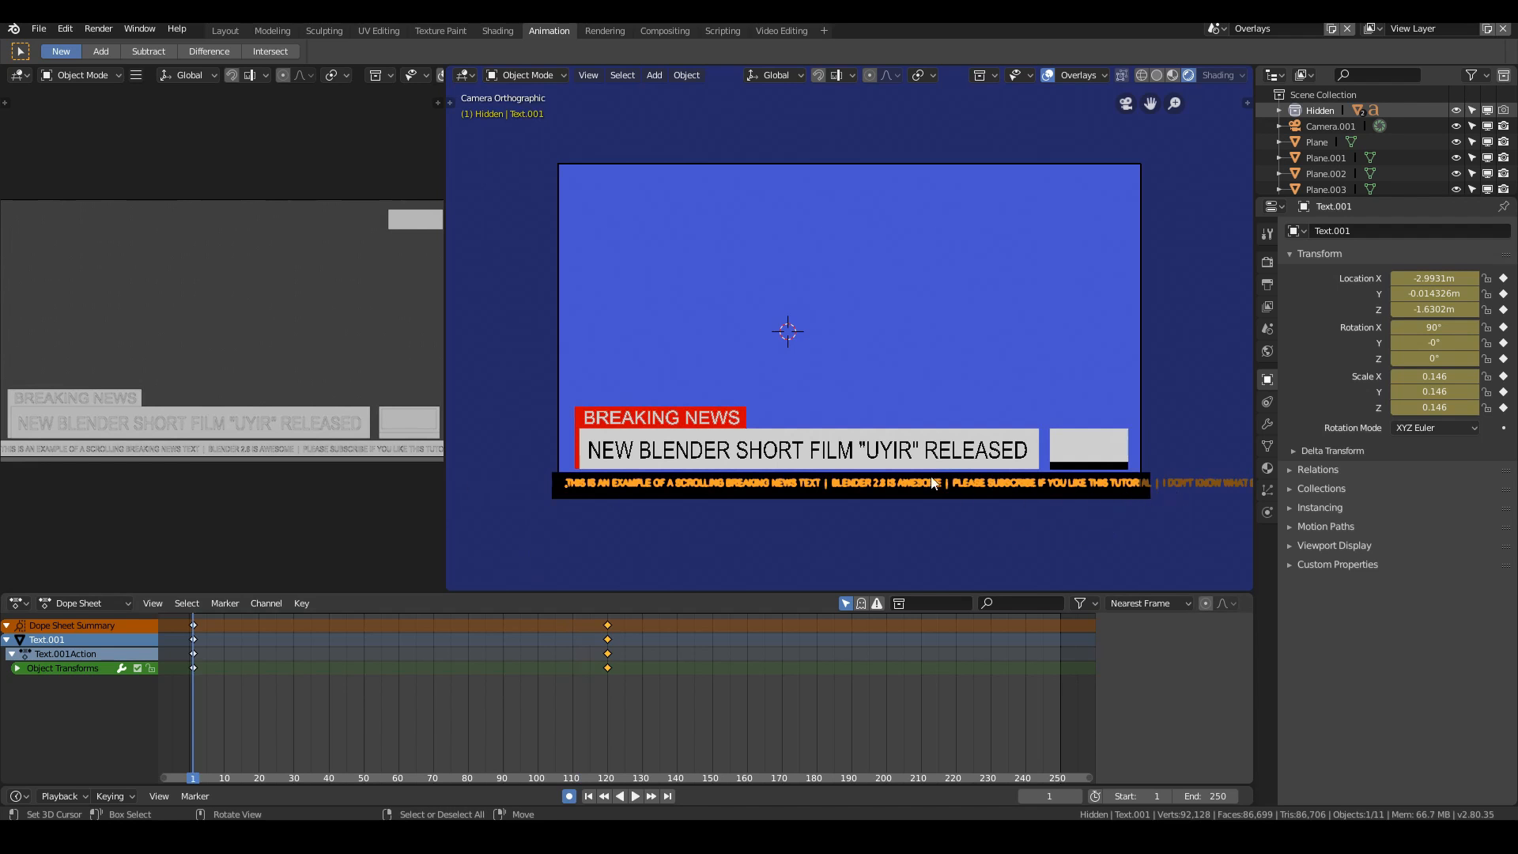
Step: Show the ticker's whole X Location curve in the Graph Editor with both keyframes selected
{"action": "left_click", "coordinate": [16, 607]}
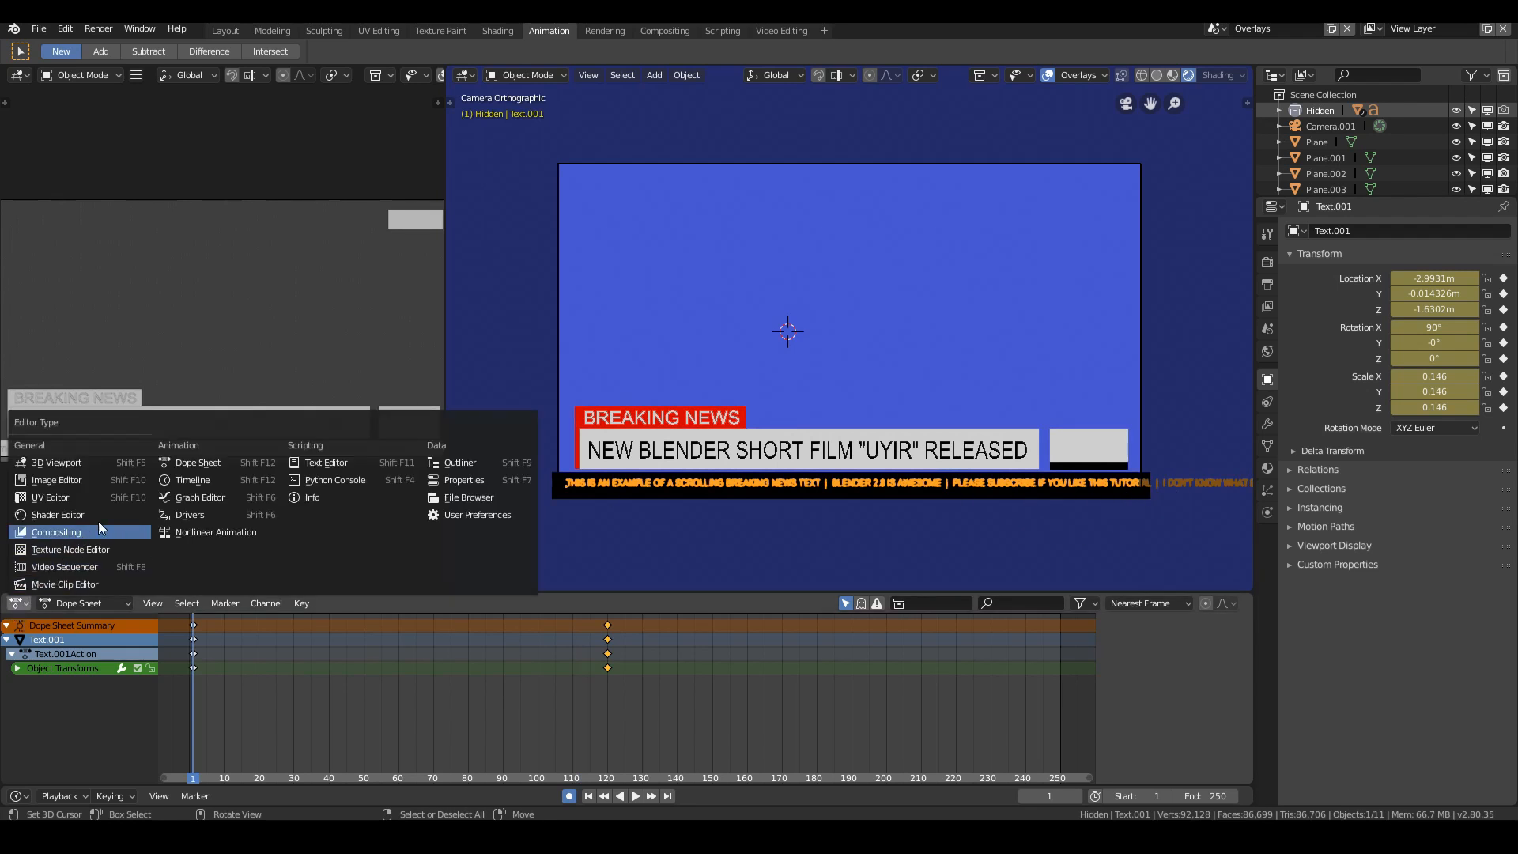
{"action": "left_click", "coordinate": [177, 497]}
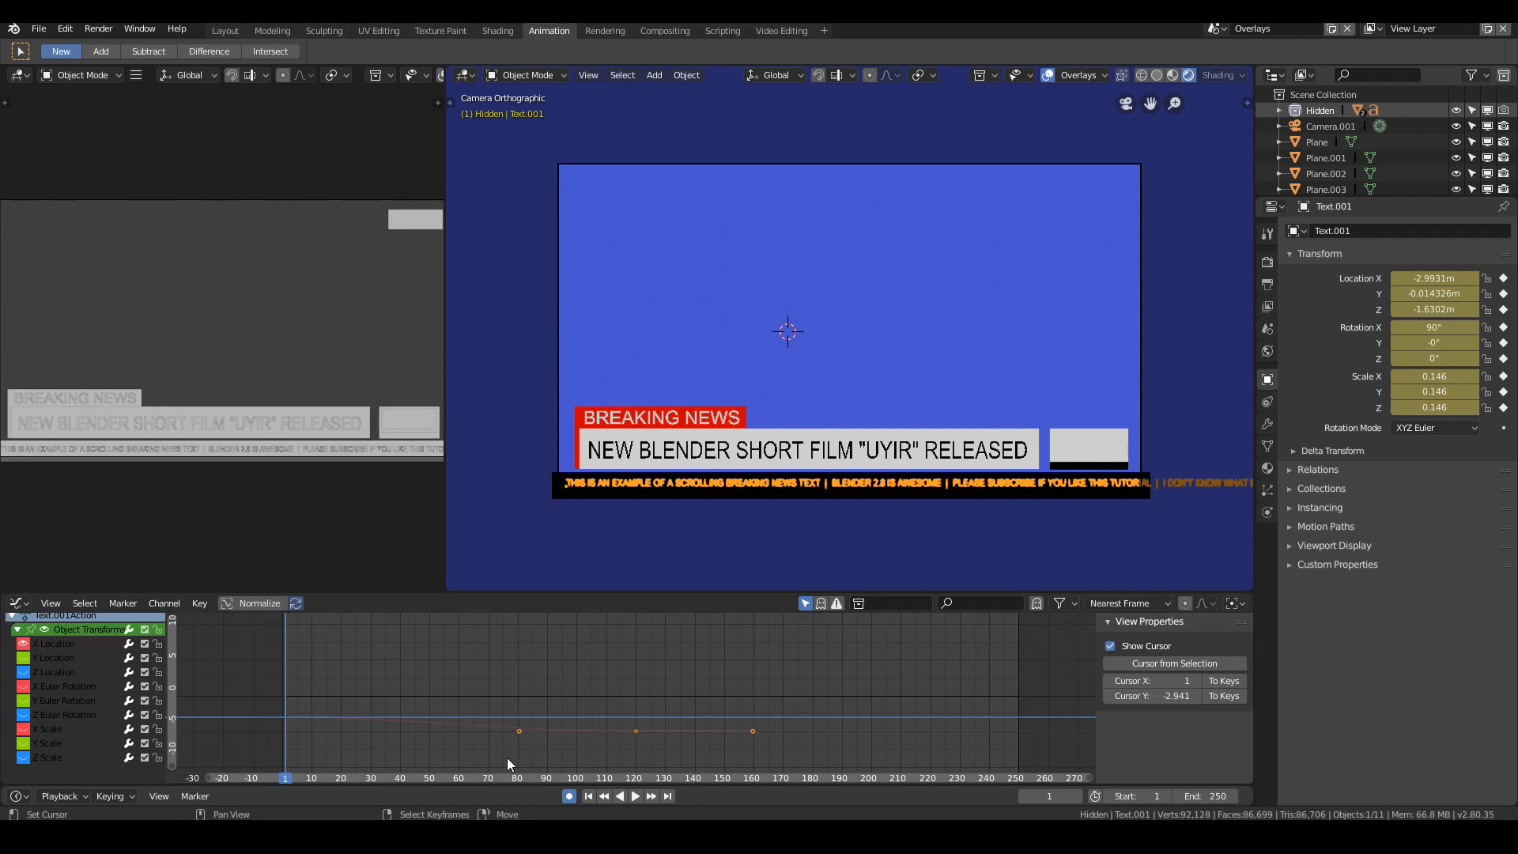
{"action": "middle_click_drag", "start_coordinate": [508, 758], "coordinate": [571, 742]}
{"action": "key", "text": "a"}
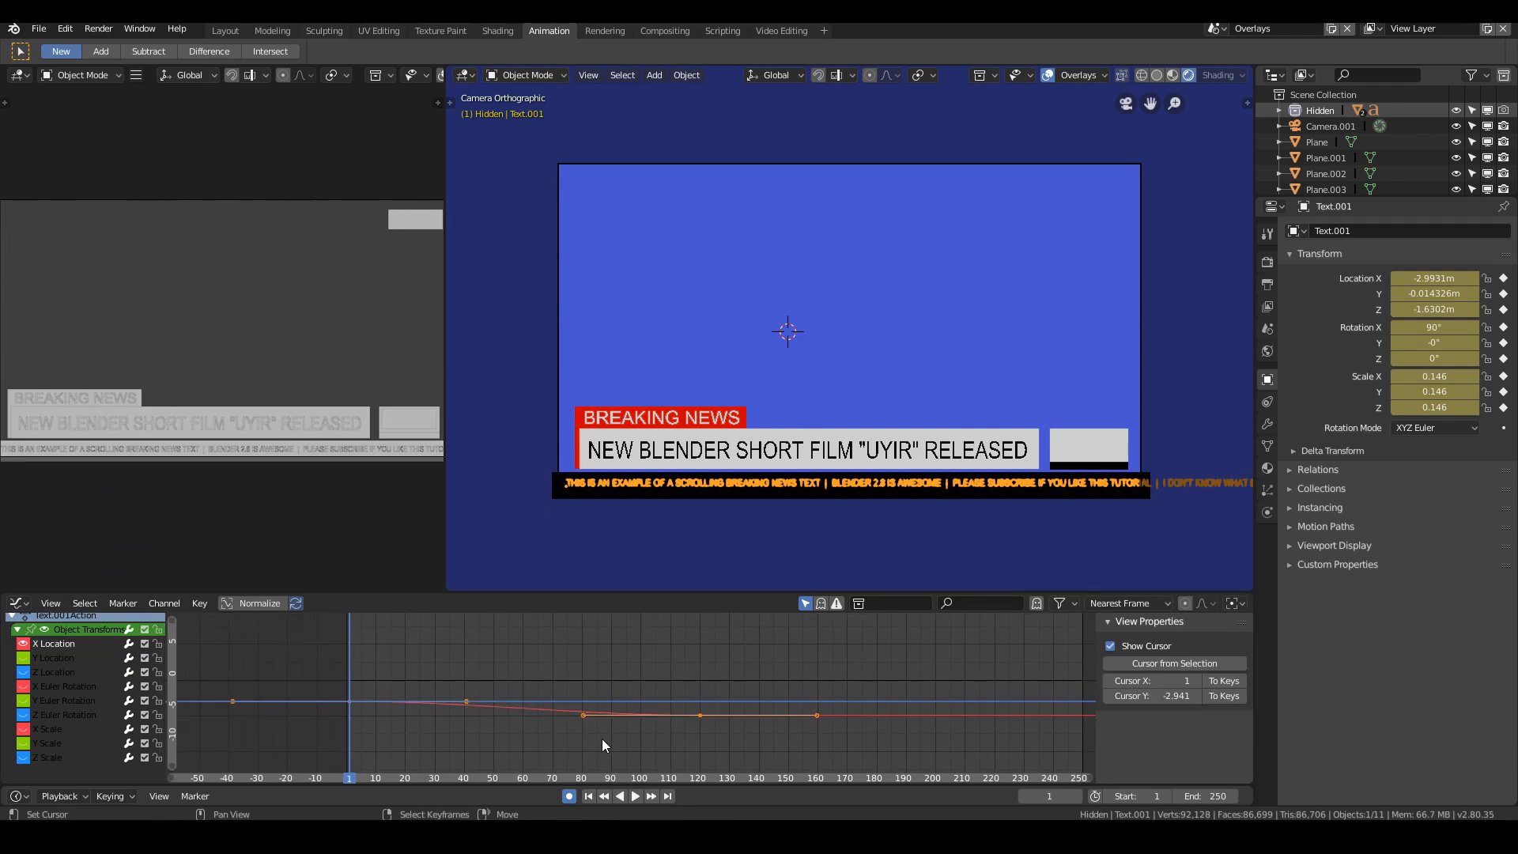
{"action": "key", "text": "Home"}
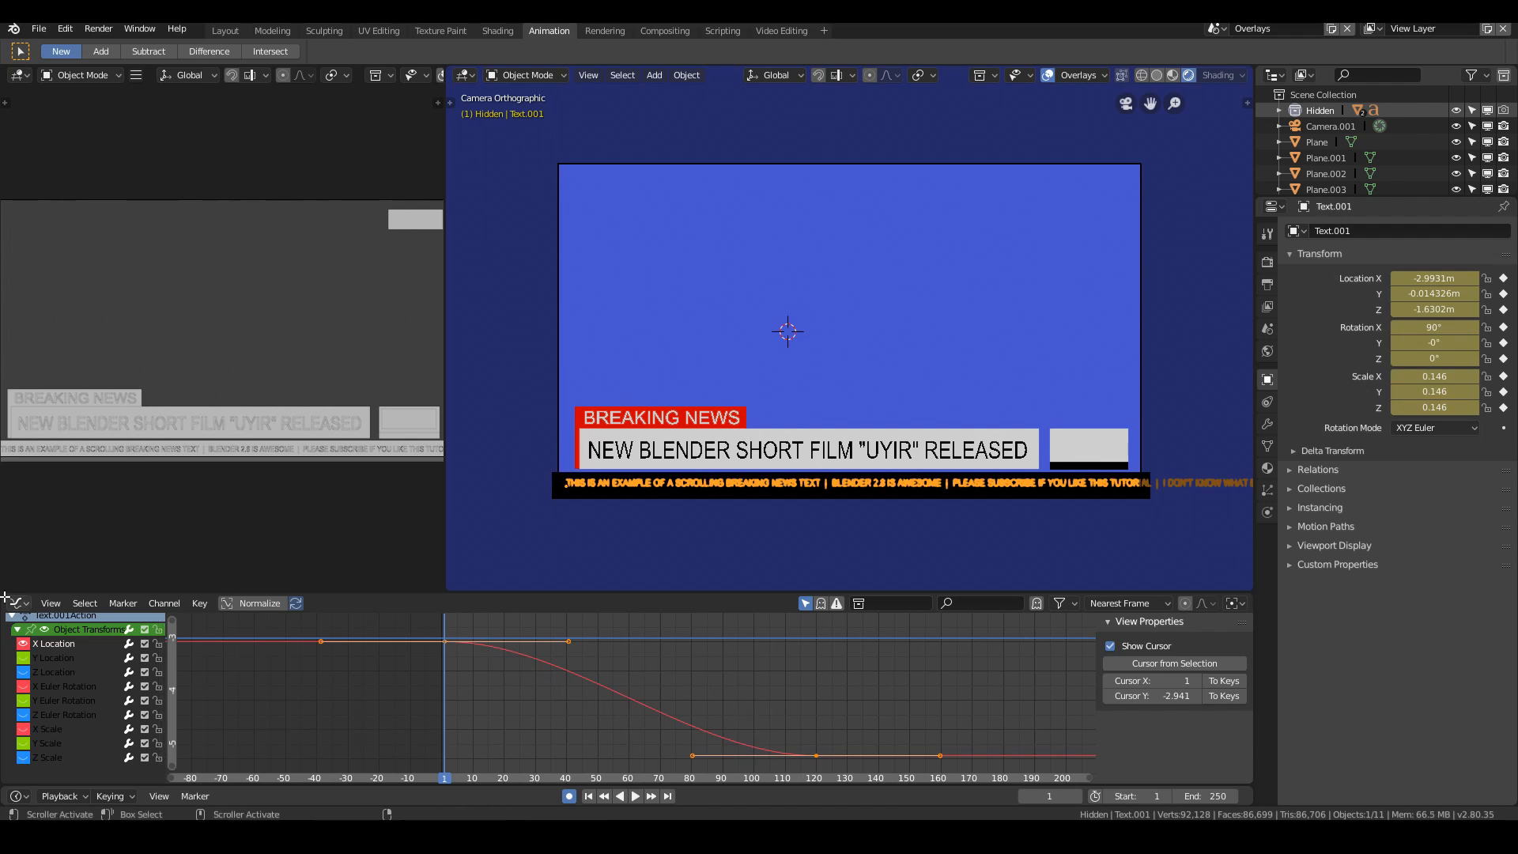
Step: In the Dope Sheet, set the handle type of both ticker keyframes to Vector
{"action": "left_click", "coordinate": [28, 606]}
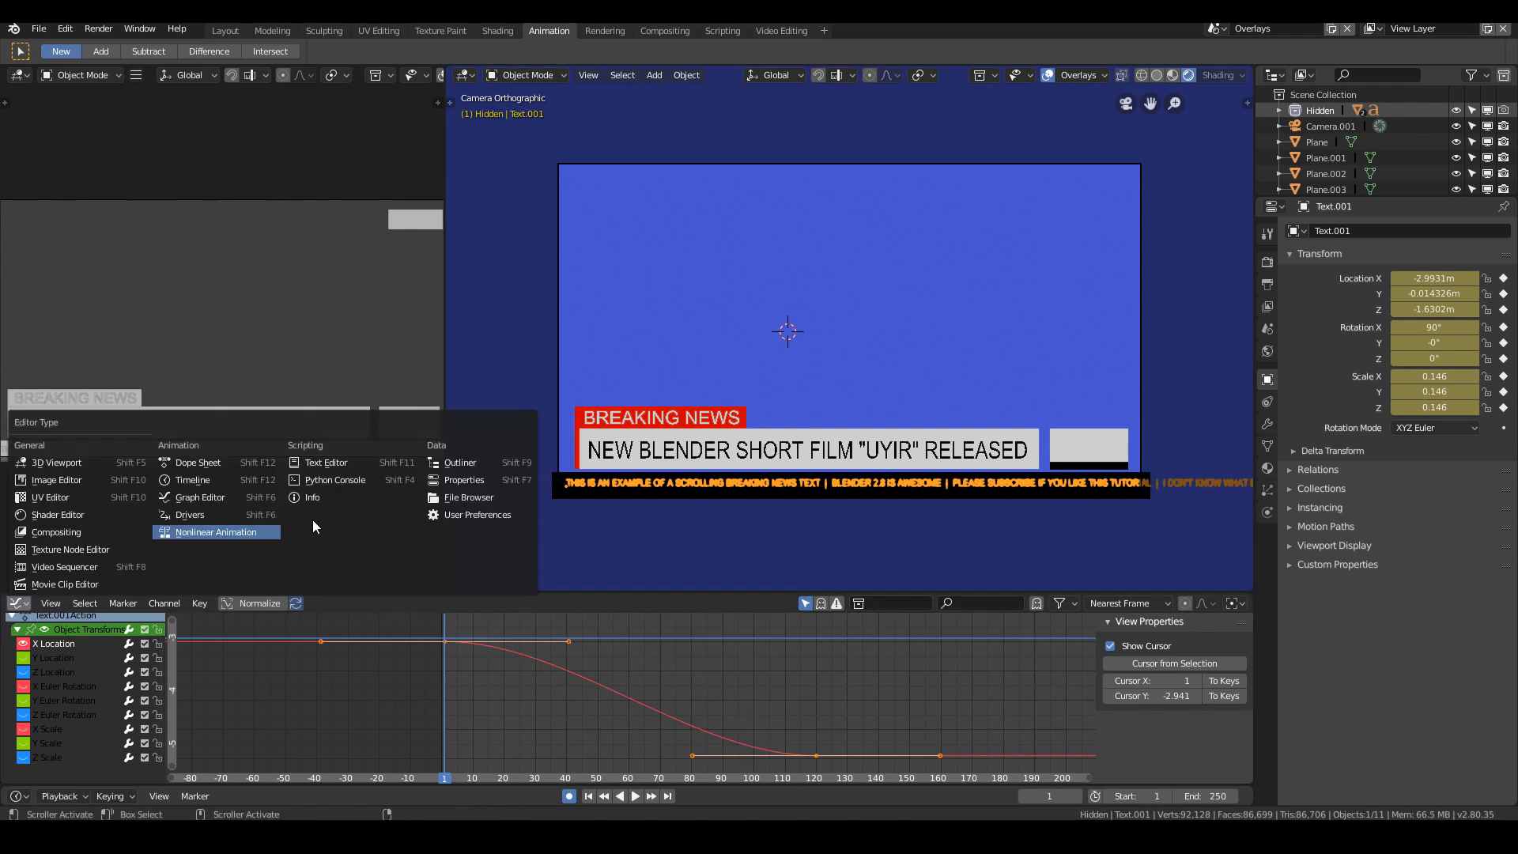
{"action": "left_click", "coordinate": [197, 463]}
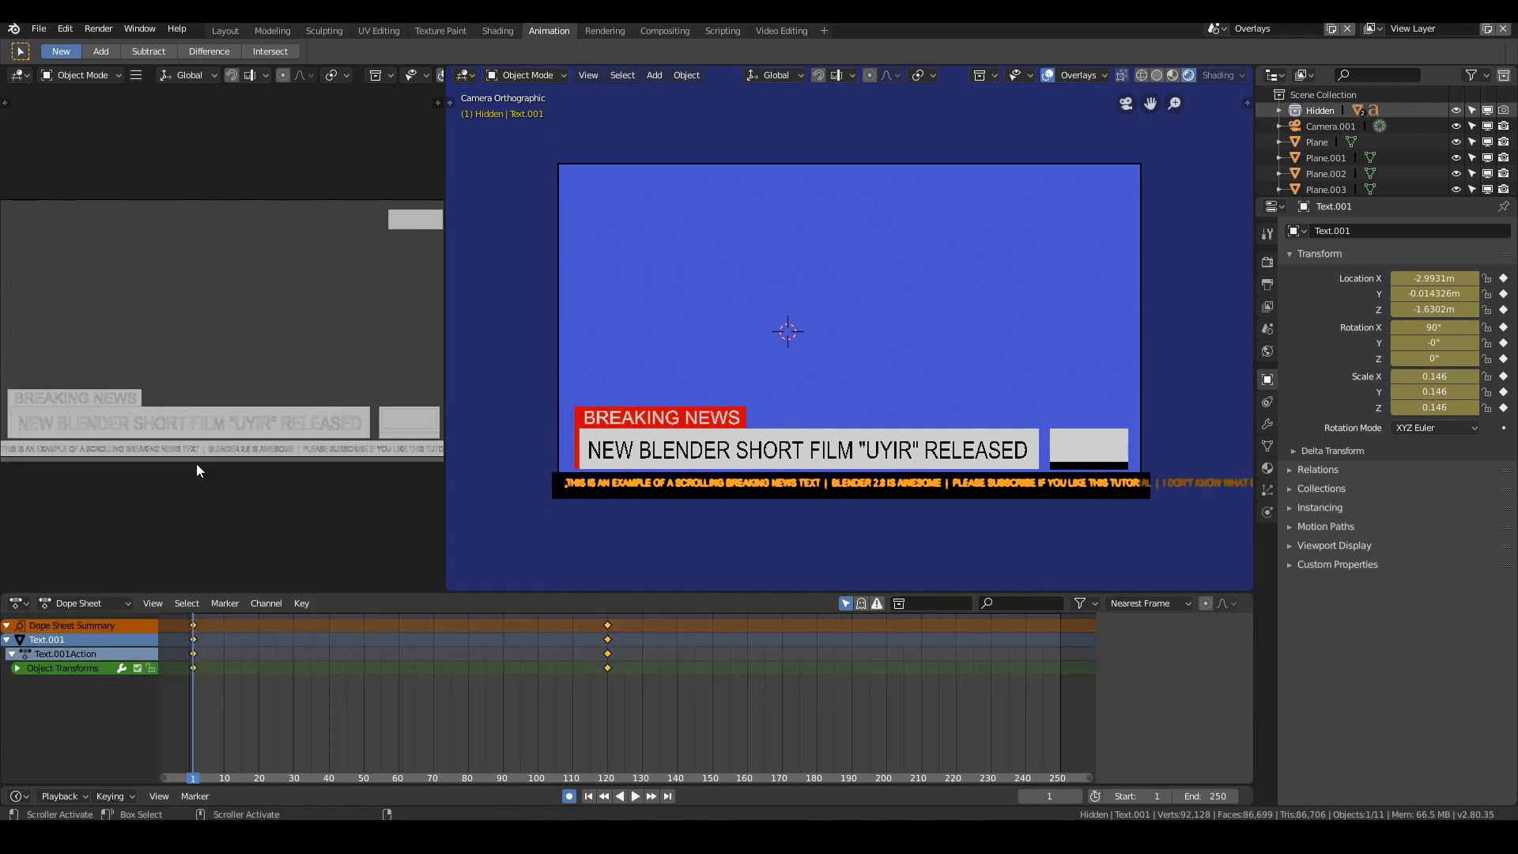
{"action": "key", "text": "t"}
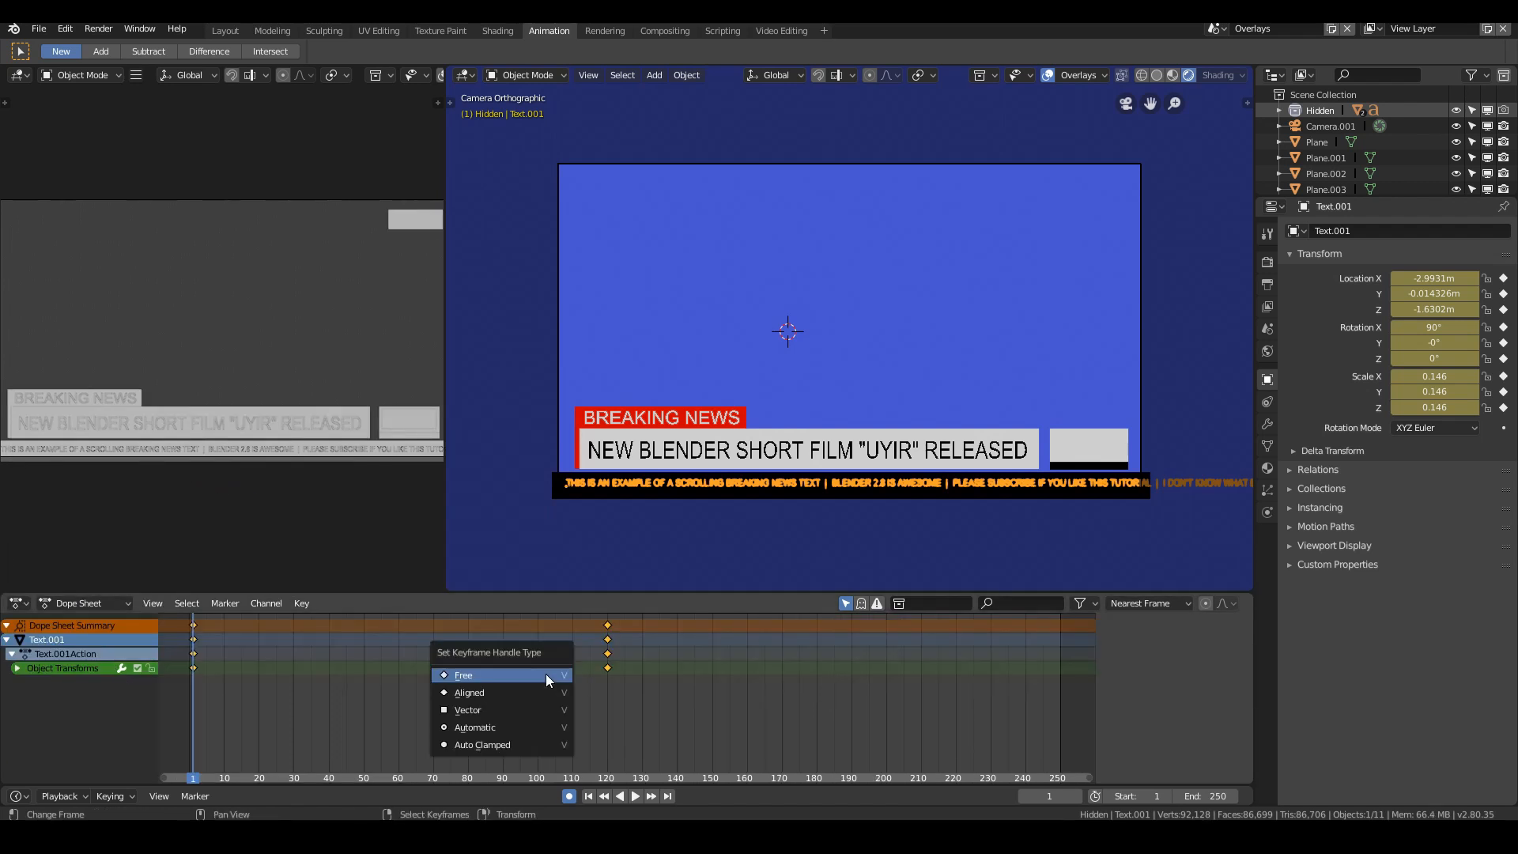
{"action": "left_click", "coordinate": [493, 712]}
Step: Examine the ticker's X Location curve in the Graph Editor and play the animation back
{"action": "left_click", "coordinate": [27, 604]}
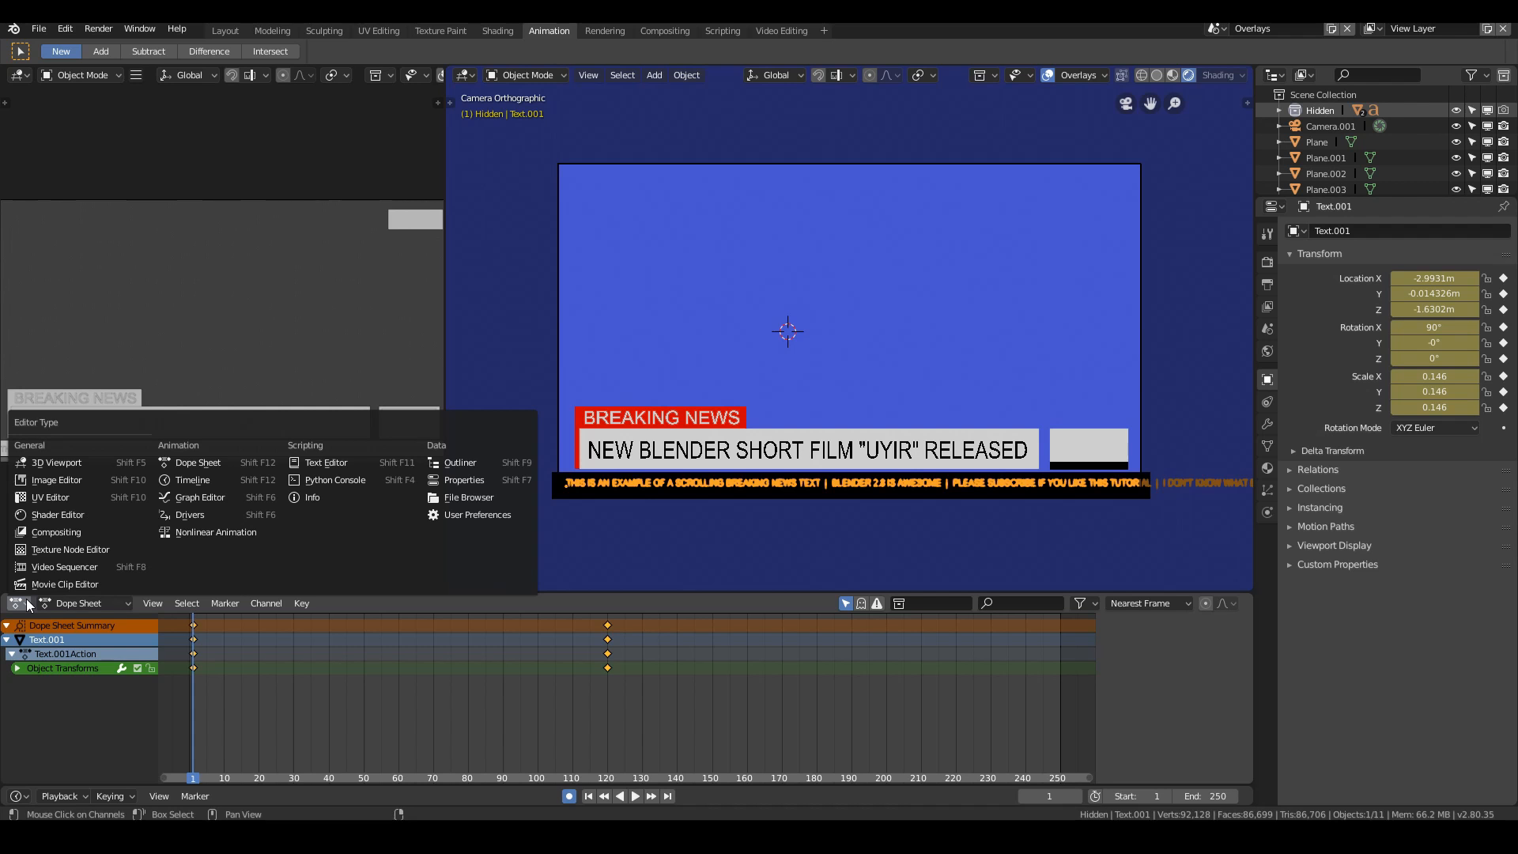
{"action": "left_click", "coordinate": [203, 499]}
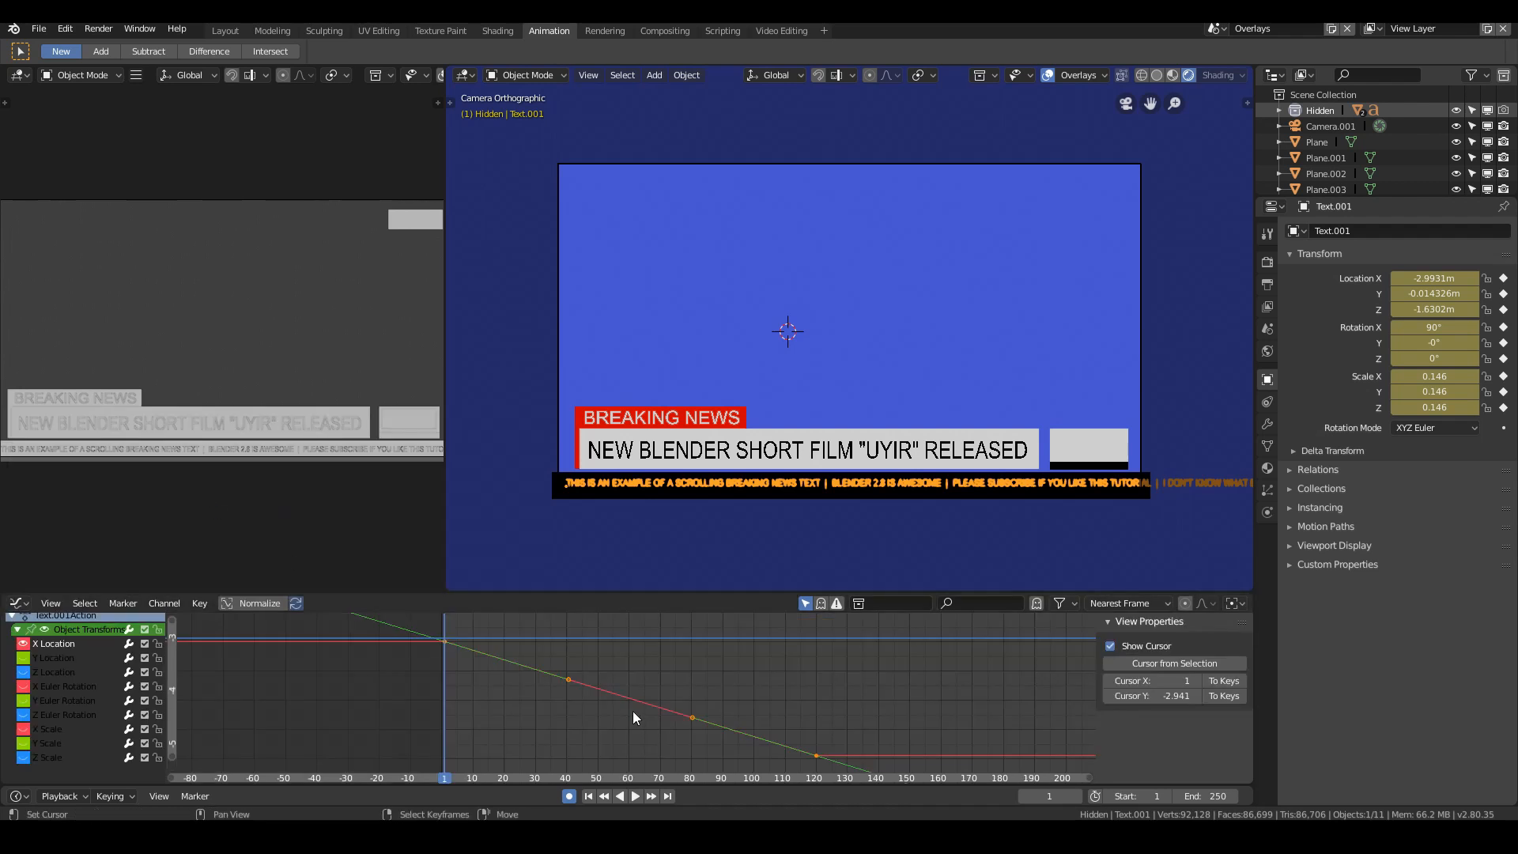
{"action": "key", "text": "space"}
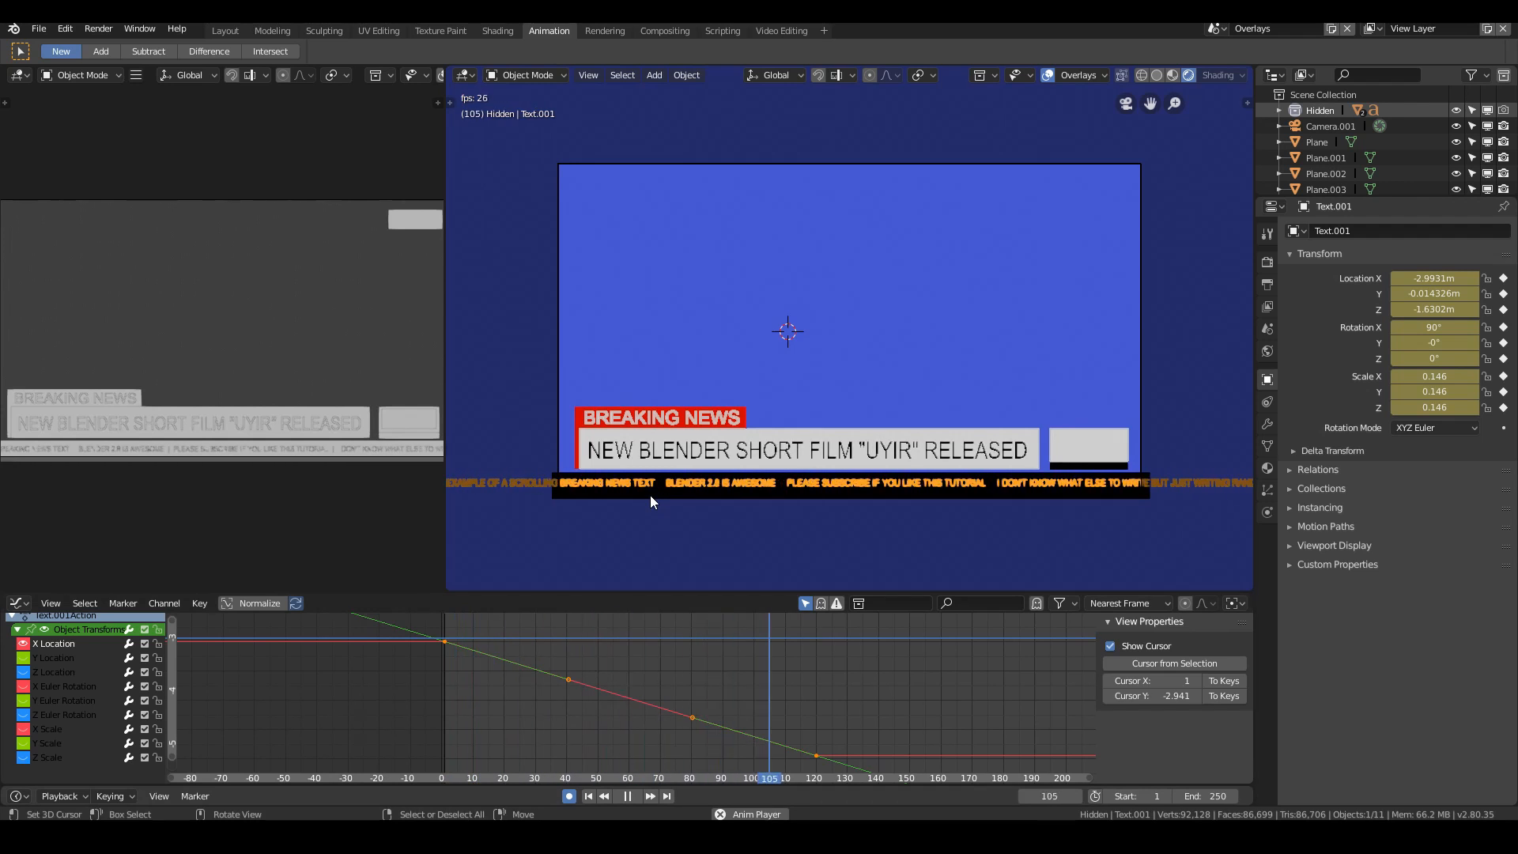
{"action": "key", "text": "Escape"}
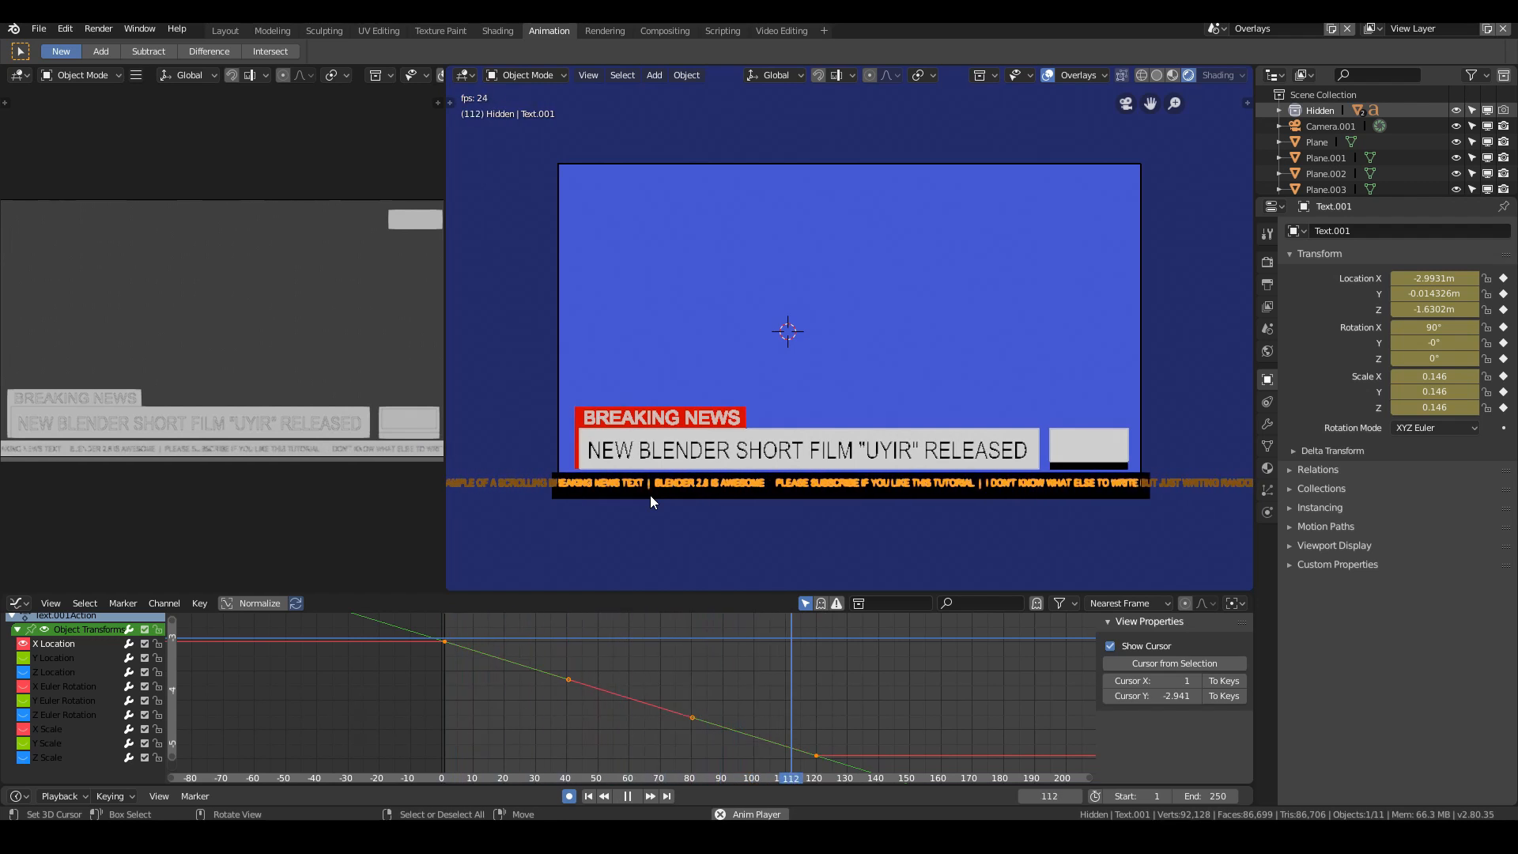
{"action": "key", "text": "Escape"}
Step: Apply Linear Extrapolation to the ticker's X Location curve so it continues past both keyframes
{"action": "scroll", "coordinate": [762, 695], "scroll_direction": "down", "scroll_amount": 3}
{"action": "scroll", "coordinate": [711, 700], "scroll_direction": "down", "scroll_amount": 2}
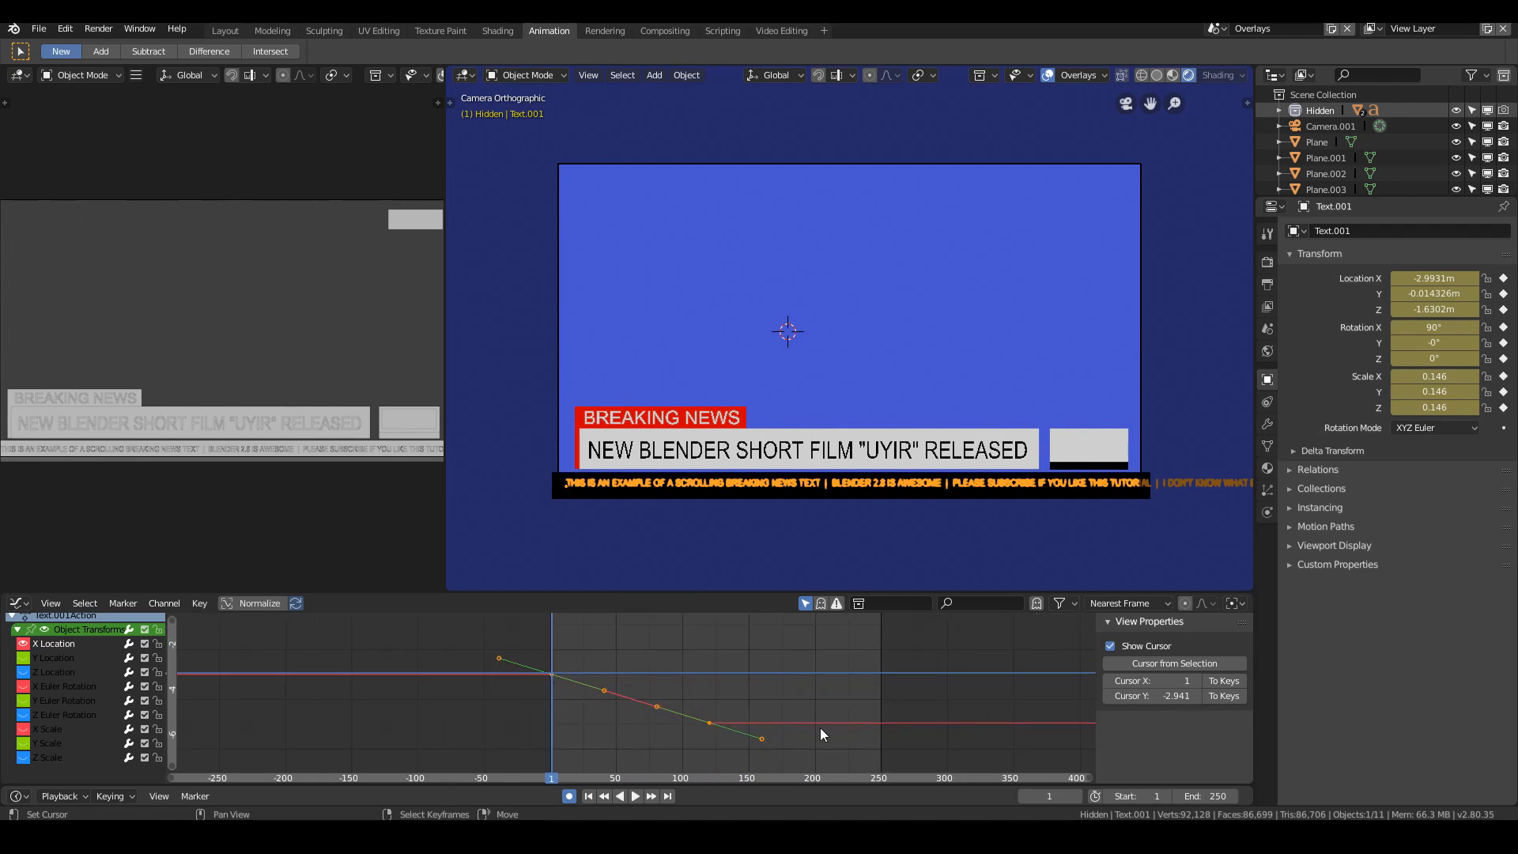
{"action": "scroll", "coordinate": [648, 699], "scroll_direction": "down", "scroll_amount": 2}
{"action": "left_click", "coordinate": [640, 763]}
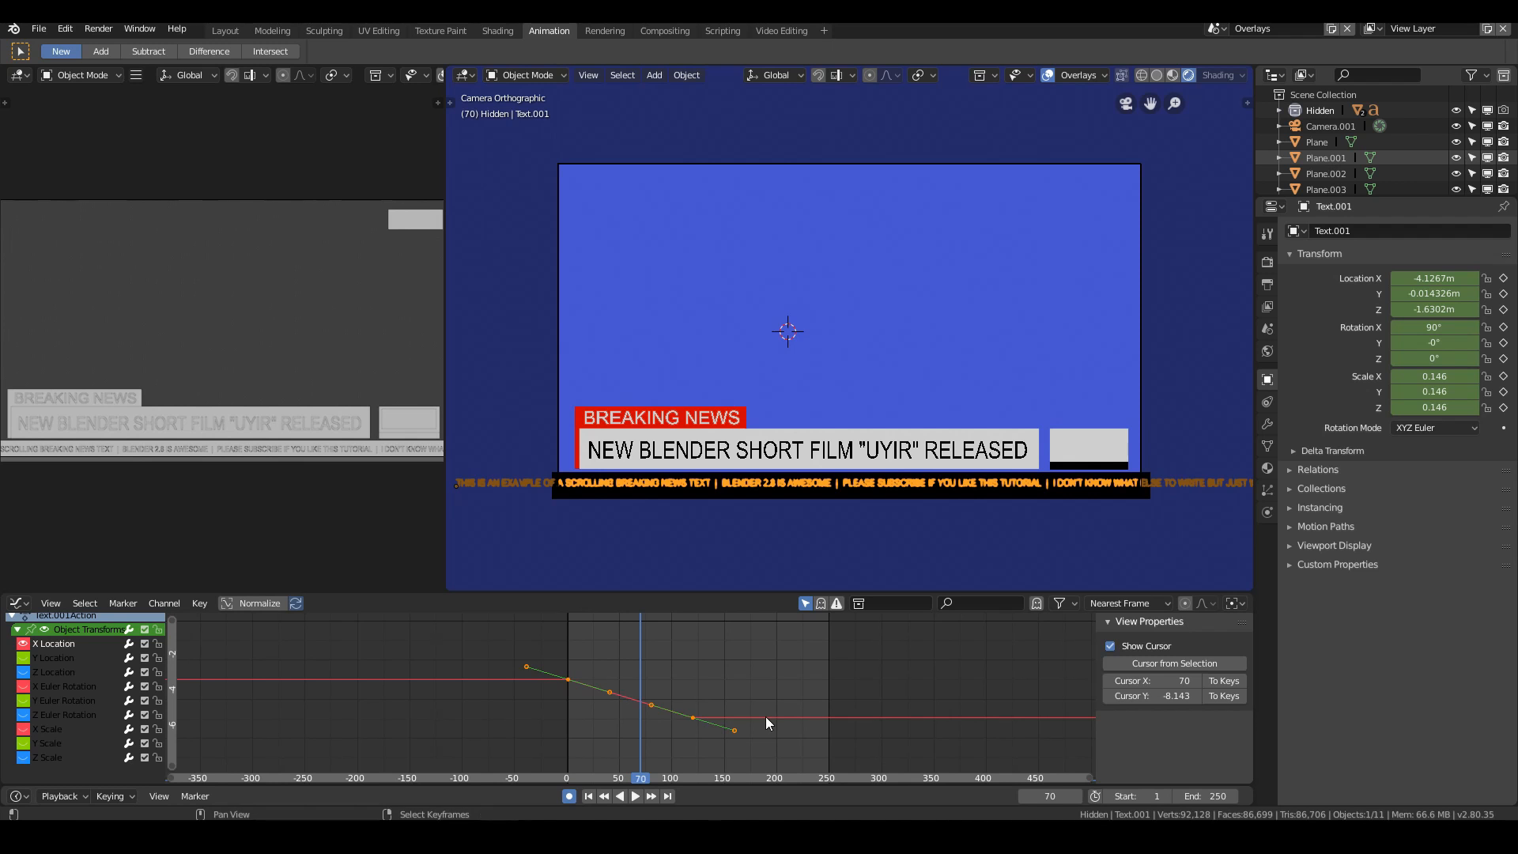
{"action": "key", "text": "shift+e"}
{"action": "left_click", "coordinate": [738, 733]}
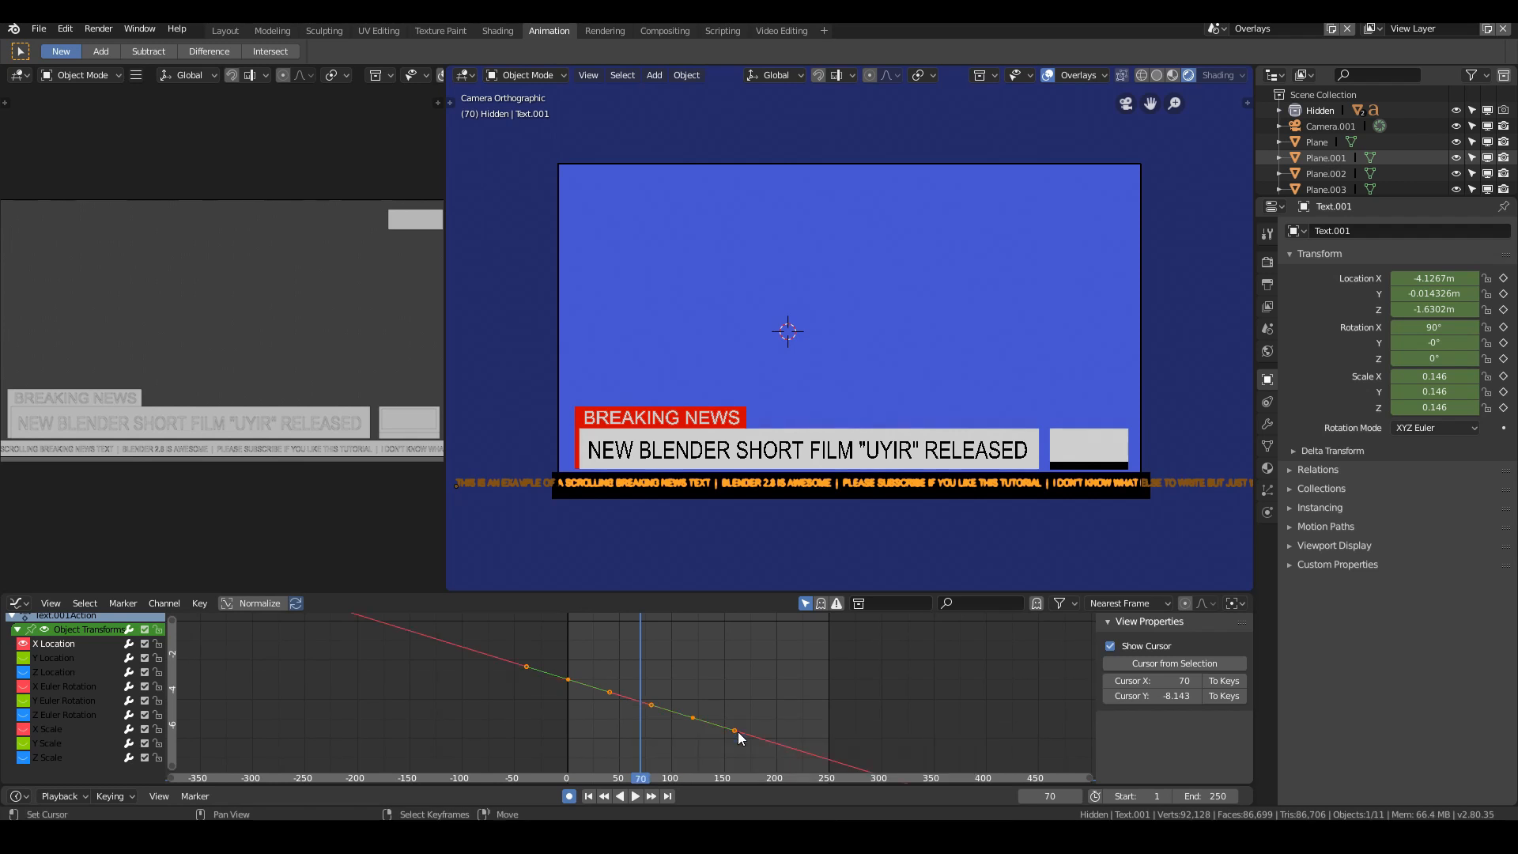
Step: Scrub past the last keyframe, return to frame 58, and play the animation to check the ticker's continuous scroll
{"action": "left_click_drag", "start_coordinate": [715, 729], "coordinate": [941, 756]}
{"action": "scroll", "coordinate": [709, 685], "scroll_direction": "down", "scroll_amount": 5}
{"action": "left_click_drag", "start_coordinate": [709, 685], "coordinate": [624, 732]}
{"action": "key", "text": "space"}
{"action": "key", "text": "space"}
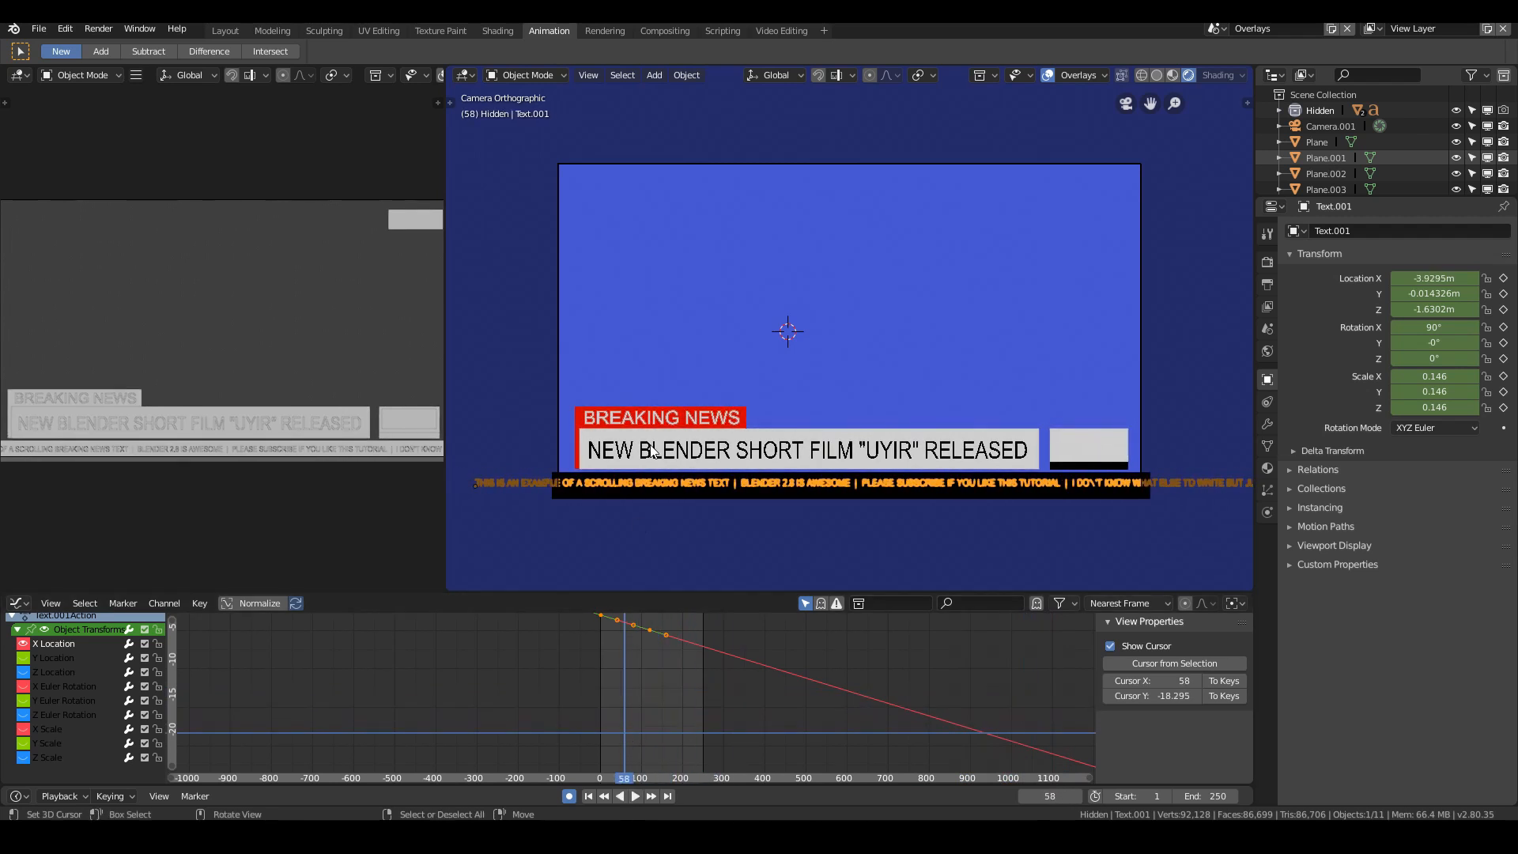
Step: Select the BREAKING NEWS label text and turn off automatic keyframing
{"action": "scroll", "coordinate": [650, 447], "scroll_direction": "up", "scroll_amount": 3}
{"action": "scroll", "coordinate": [650, 447], "scroll_direction": "down", "scroll_amount": 2}
{"action": "right_click", "coordinate": [654, 441]}
{"action": "middle_click_drag", "start_coordinate": [658, 444], "coordinate": [780, 454]}
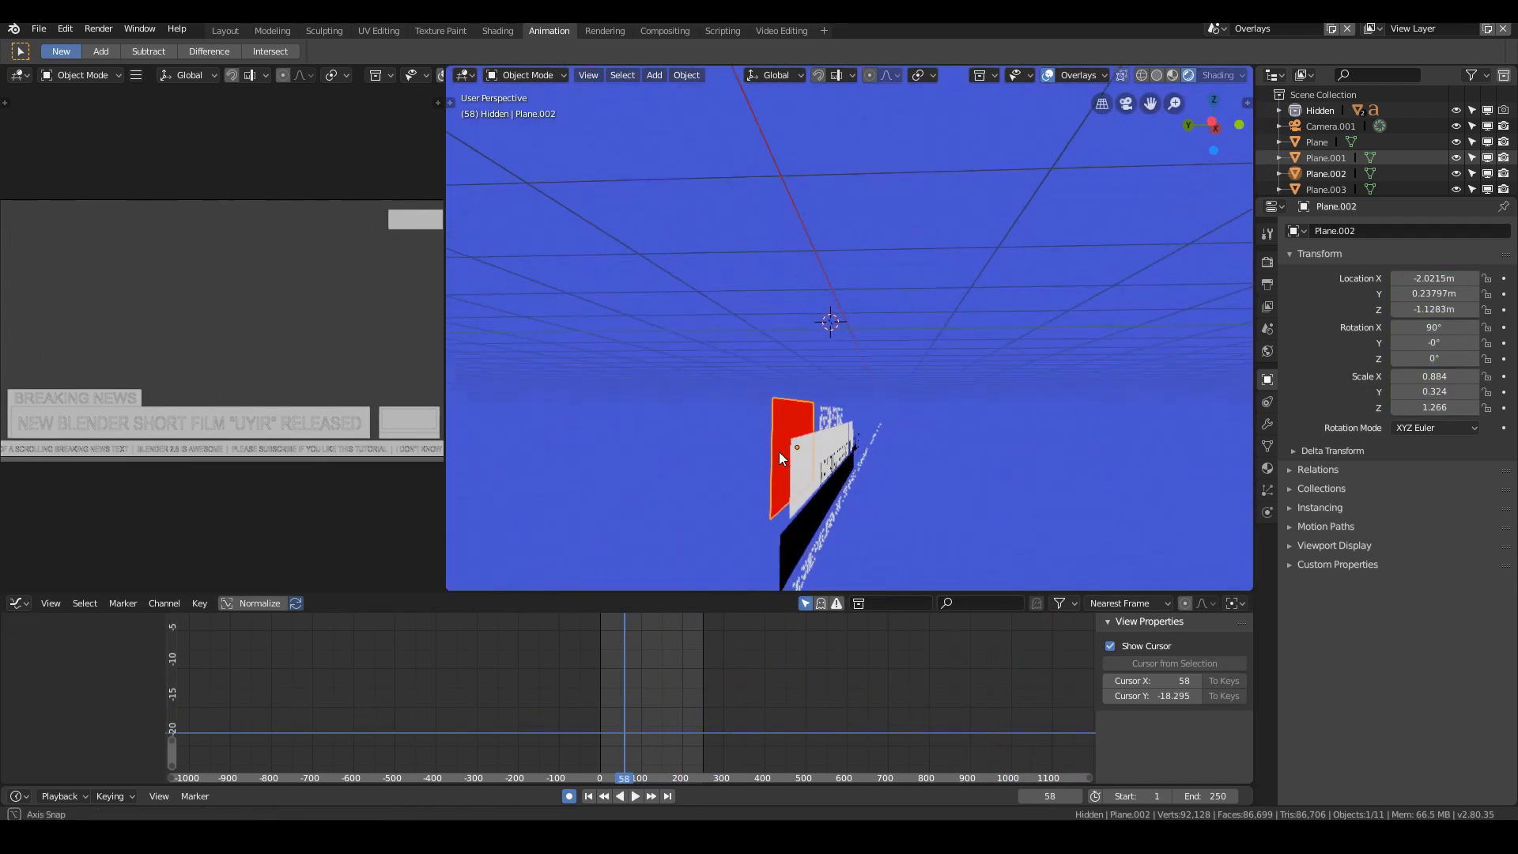
{"action": "right_click", "coordinate": [833, 414]}
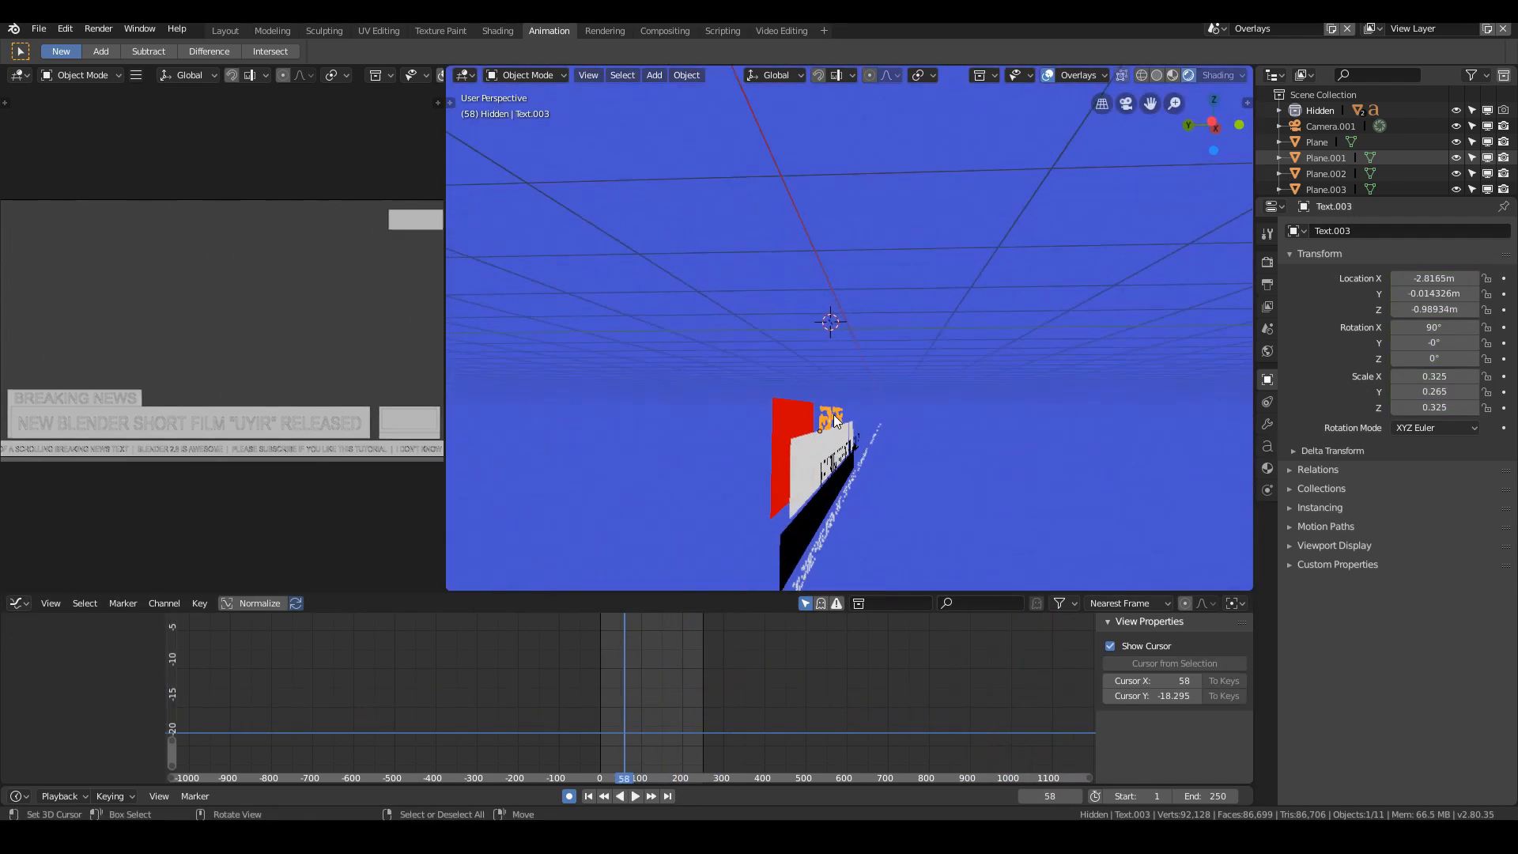
{"action": "left_click", "coordinate": [569, 797]}
Step: Move the red label background along Y, farther back behind the headline panel
{"action": "middle_click_drag", "start_coordinate": [799, 509], "coordinate": [866, 463]}
{"action": "right_click", "coordinate": [805, 460]}
{"action": "key", "text": "g"}
{"action": "key", "text": "y"}
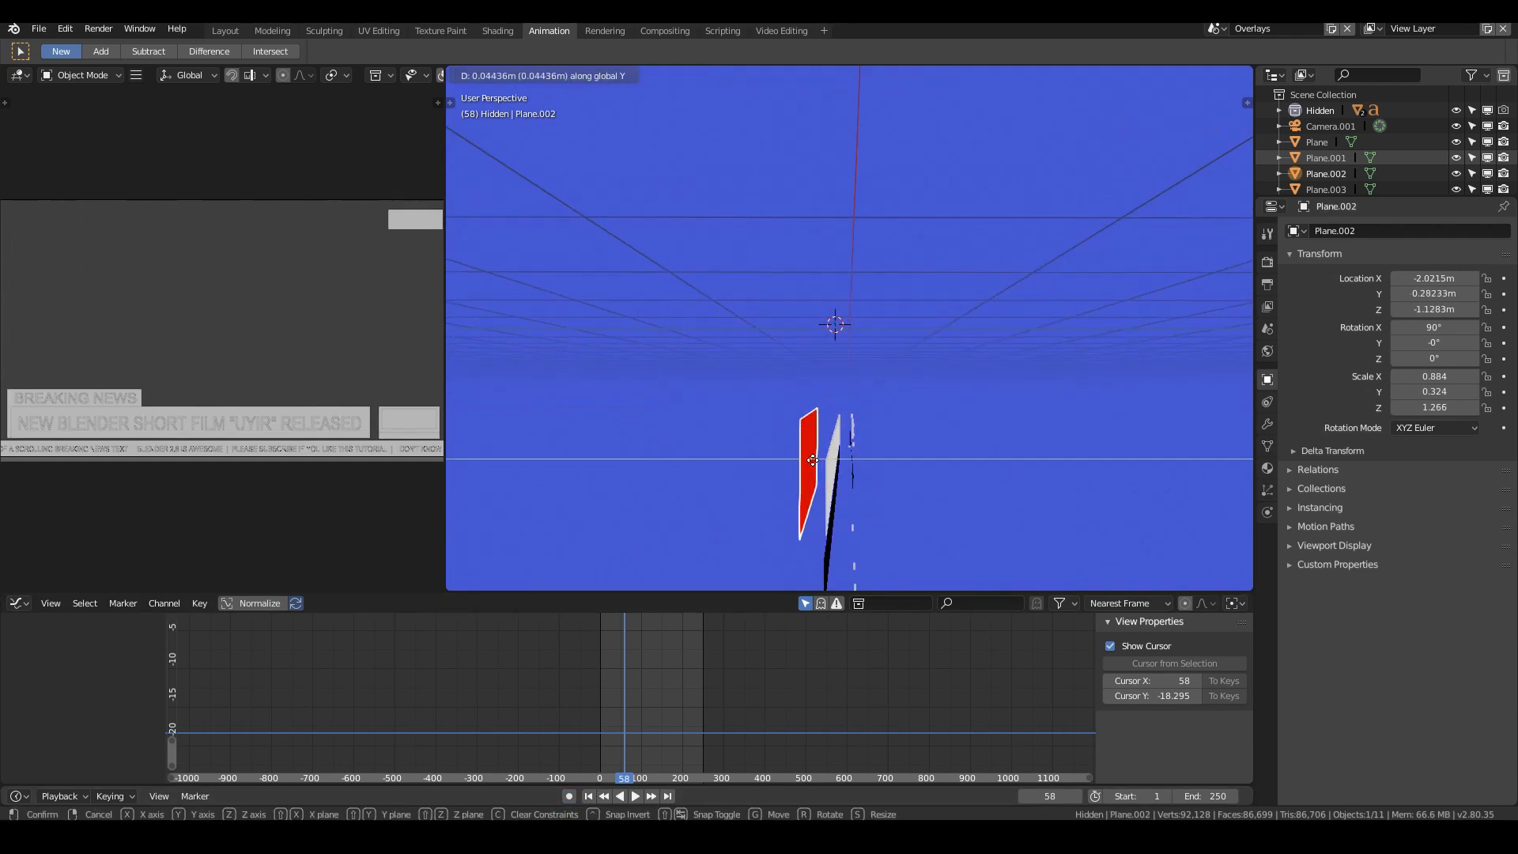
{"action": "left_click", "coordinate": [851, 448]}
Step: Move the BREAKING NEWS text back along Y to about 0.23 m, and select the camera in the camera view
{"action": "right_click", "coordinate": [852, 427]}
{"action": "key", "text": "g"}
{"action": "key", "text": "y"}
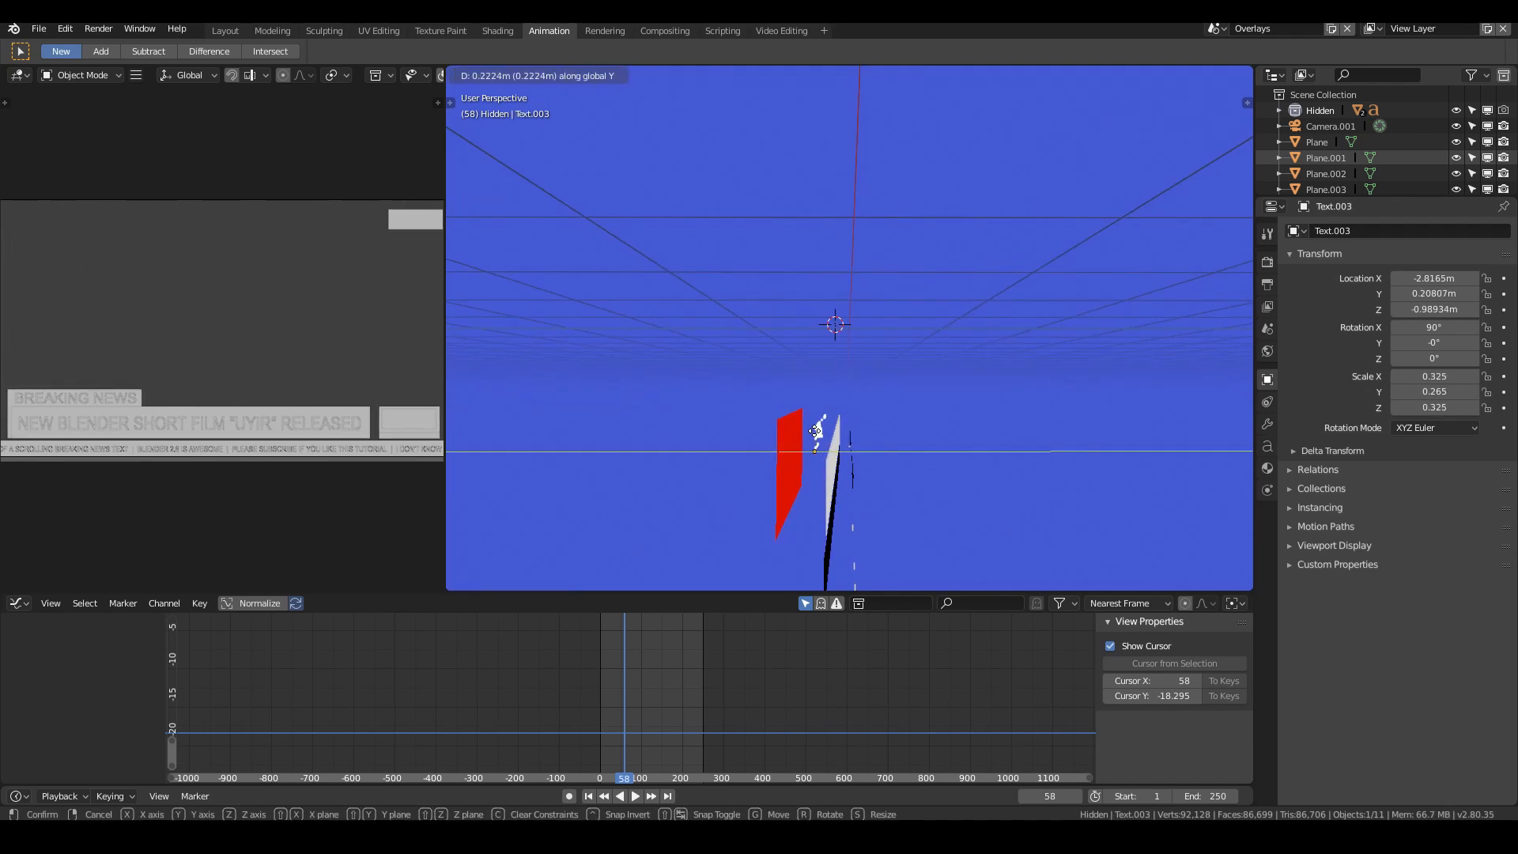
{"action": "left_click", "coordinate": [835, 432]}
{"action": "key", "text": "KP_0"}
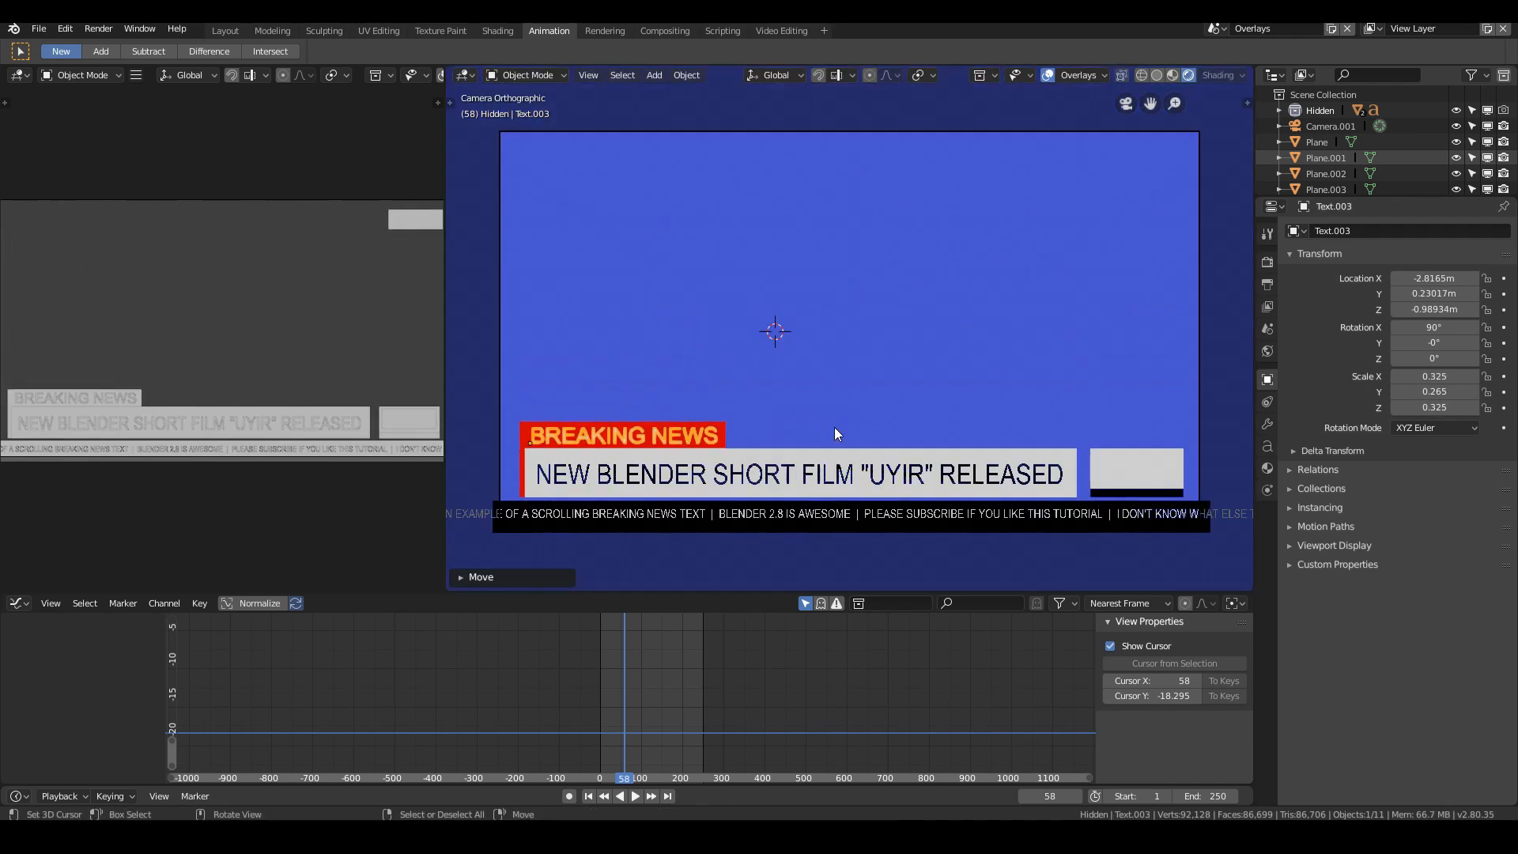
{"action": "right_click", "coordinate": [1199, 192]}
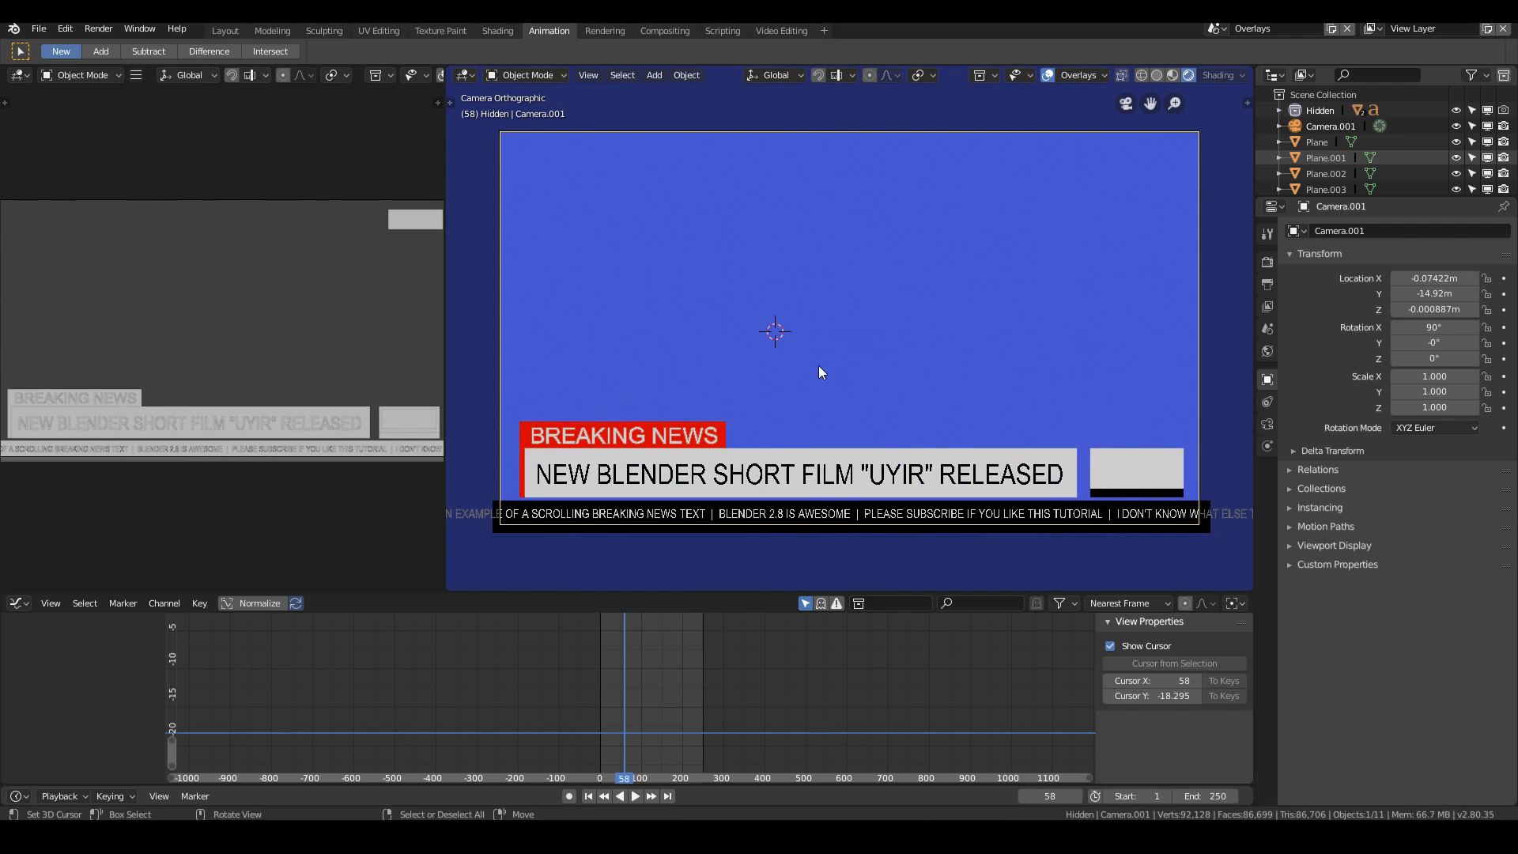
Step: Try the camera as Perspective with a move along its local Z axis, cancel the move, and restore the Orthographic type
{"action": "left_click", "coordinate": [1267, 425]}
{"action": "left_click", "coordinate": [1419, 284]}
{"action": "left_click", "coordinate": [1412, 259]}
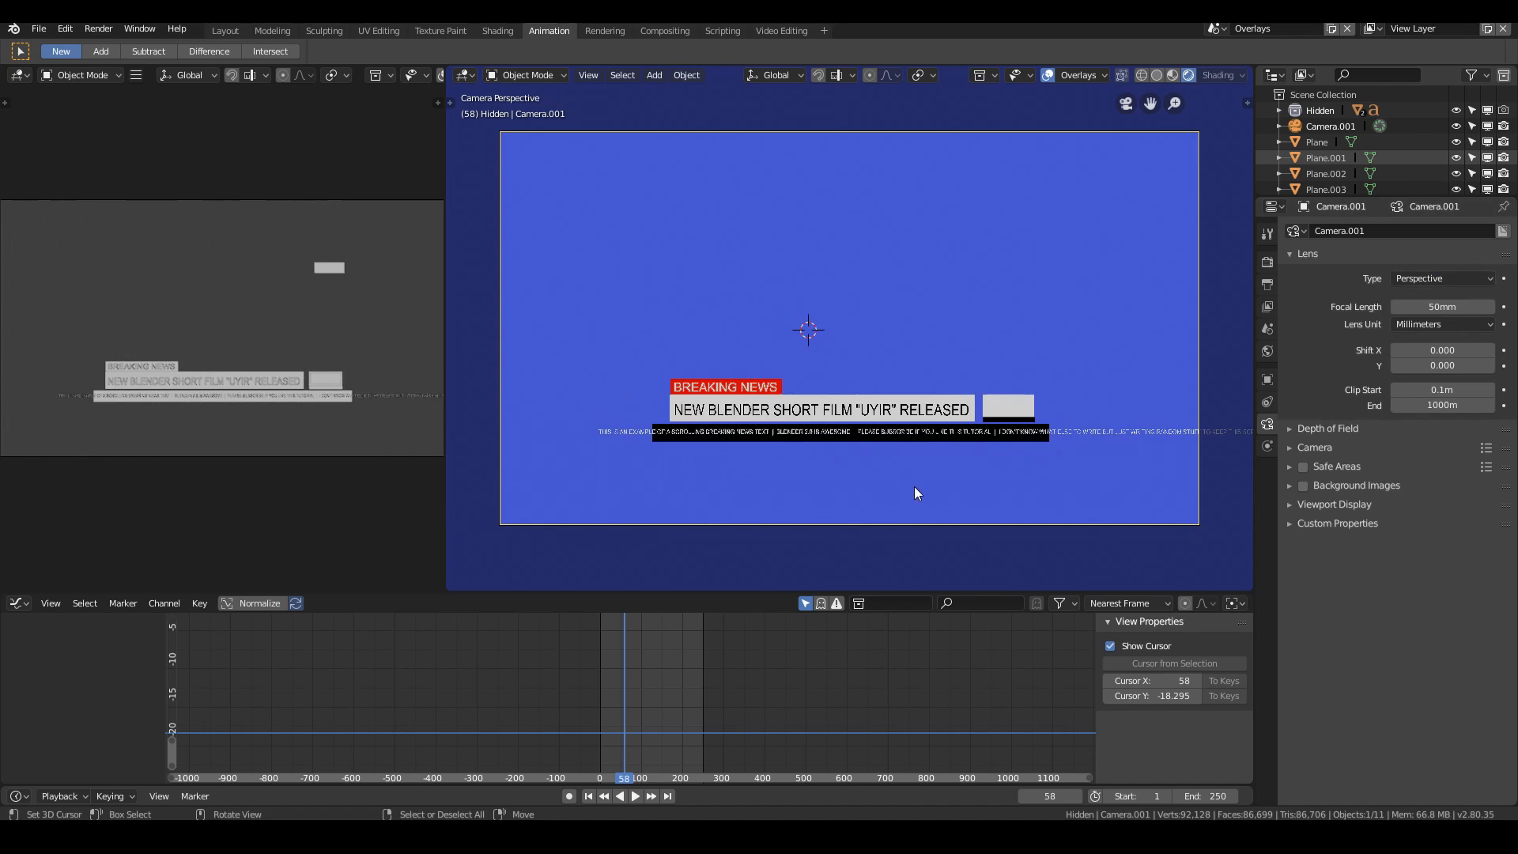
{"action": "key", "text": "g"}
{"action": "key", "text": "z"}
{"action": "key", "text": "z"}
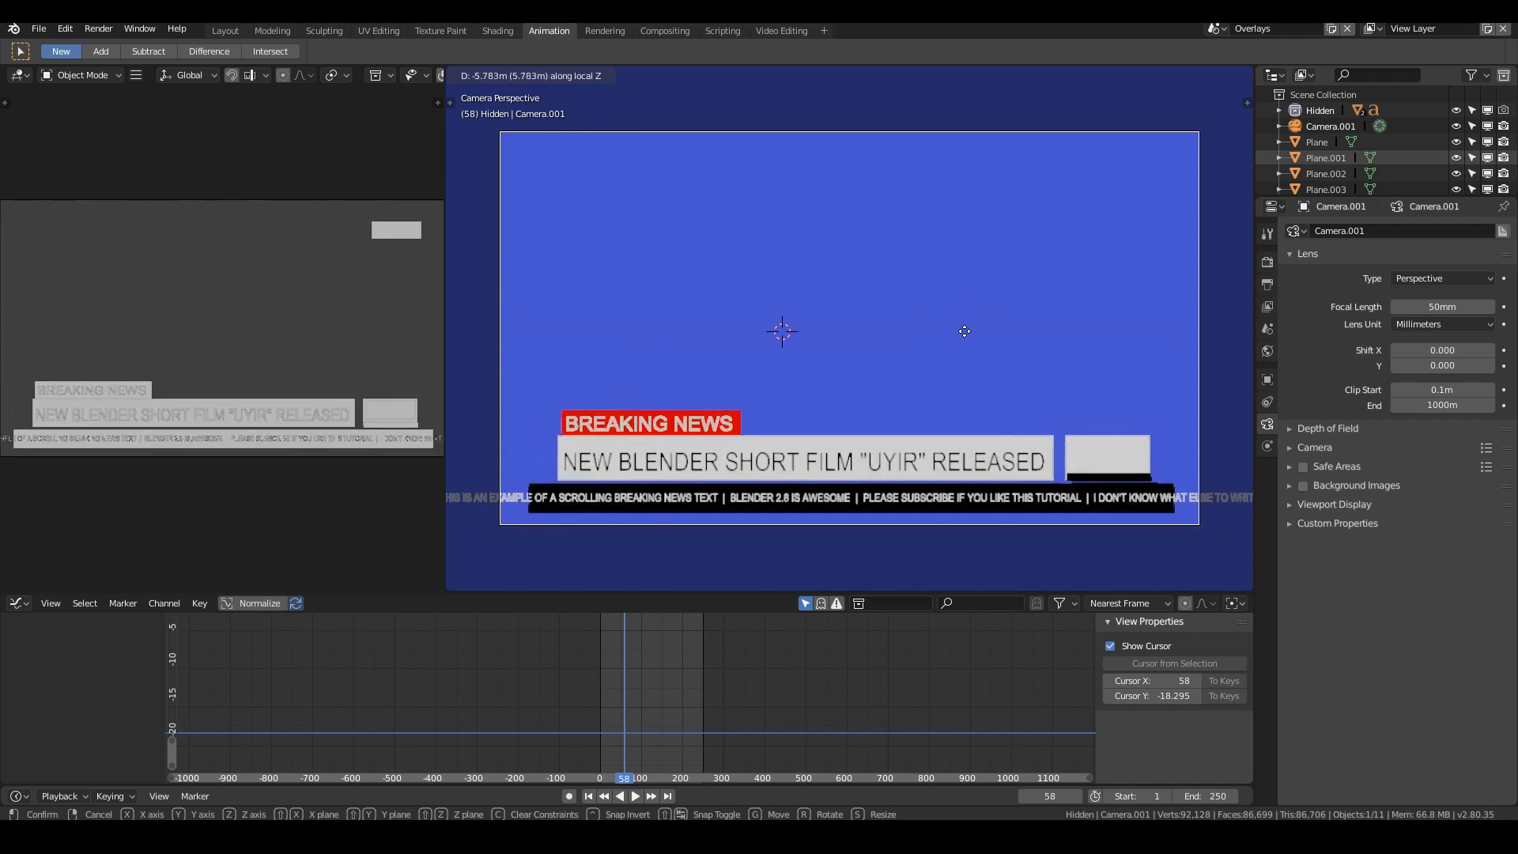
{"action": "right_click", "coordinate": [966, 335]}
{"action": "left_click", "coordinate": [1447, 278]}
{"action": "left_click", "coordinate": [1411, 251]}
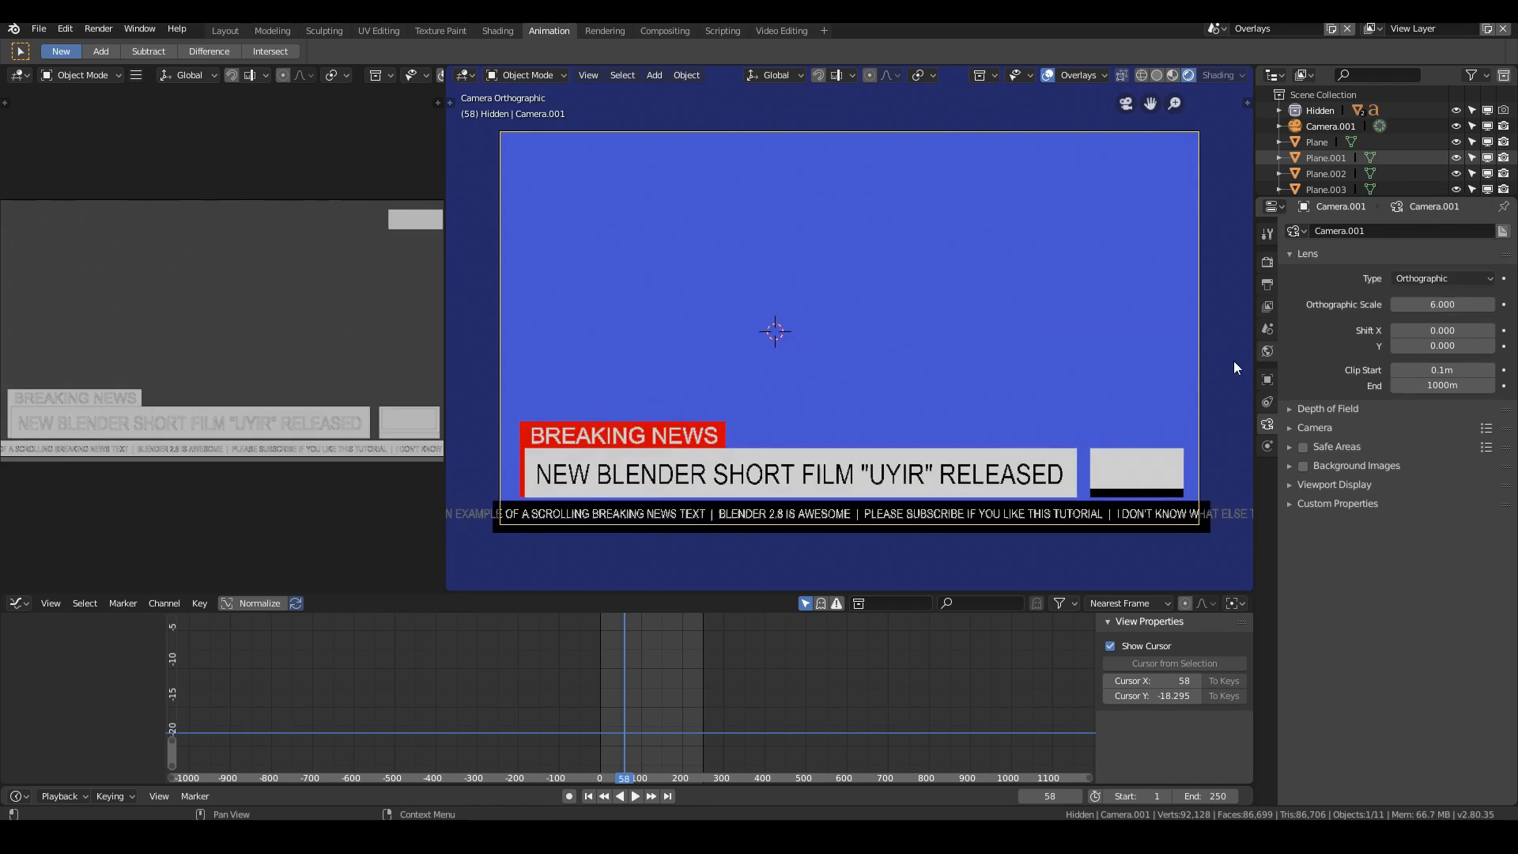
Step: Snap the 3D cursor to the middle of the red label background's bottom edge, using its two lower vertices
{"action": "right_click", "coordinate": [625, 427]}
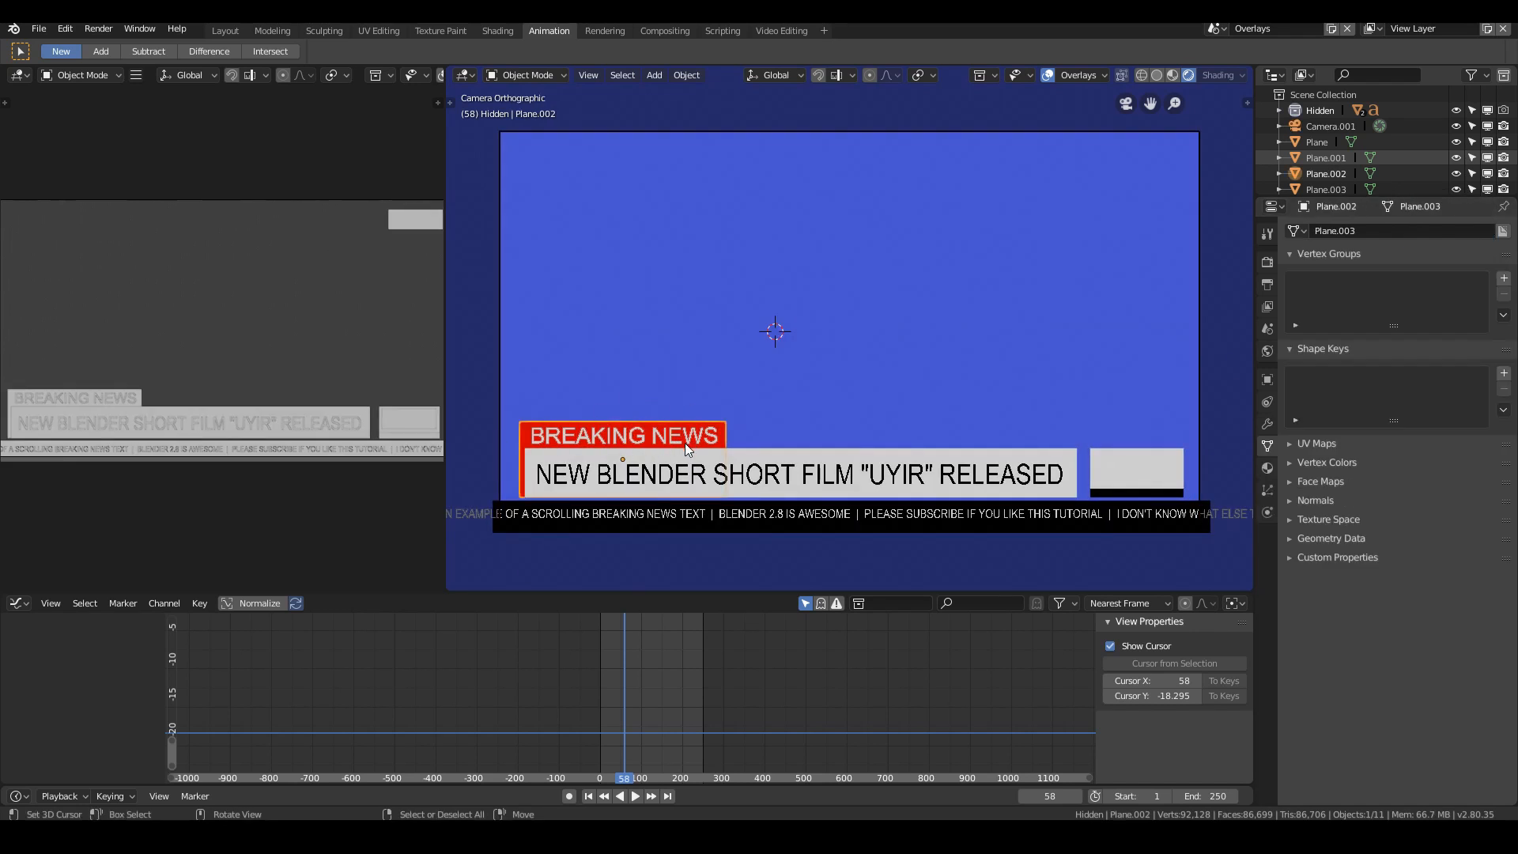
{"action": "key", "text": "Tab"}
{"action": "right_click", "coordinate": [518, 501]}
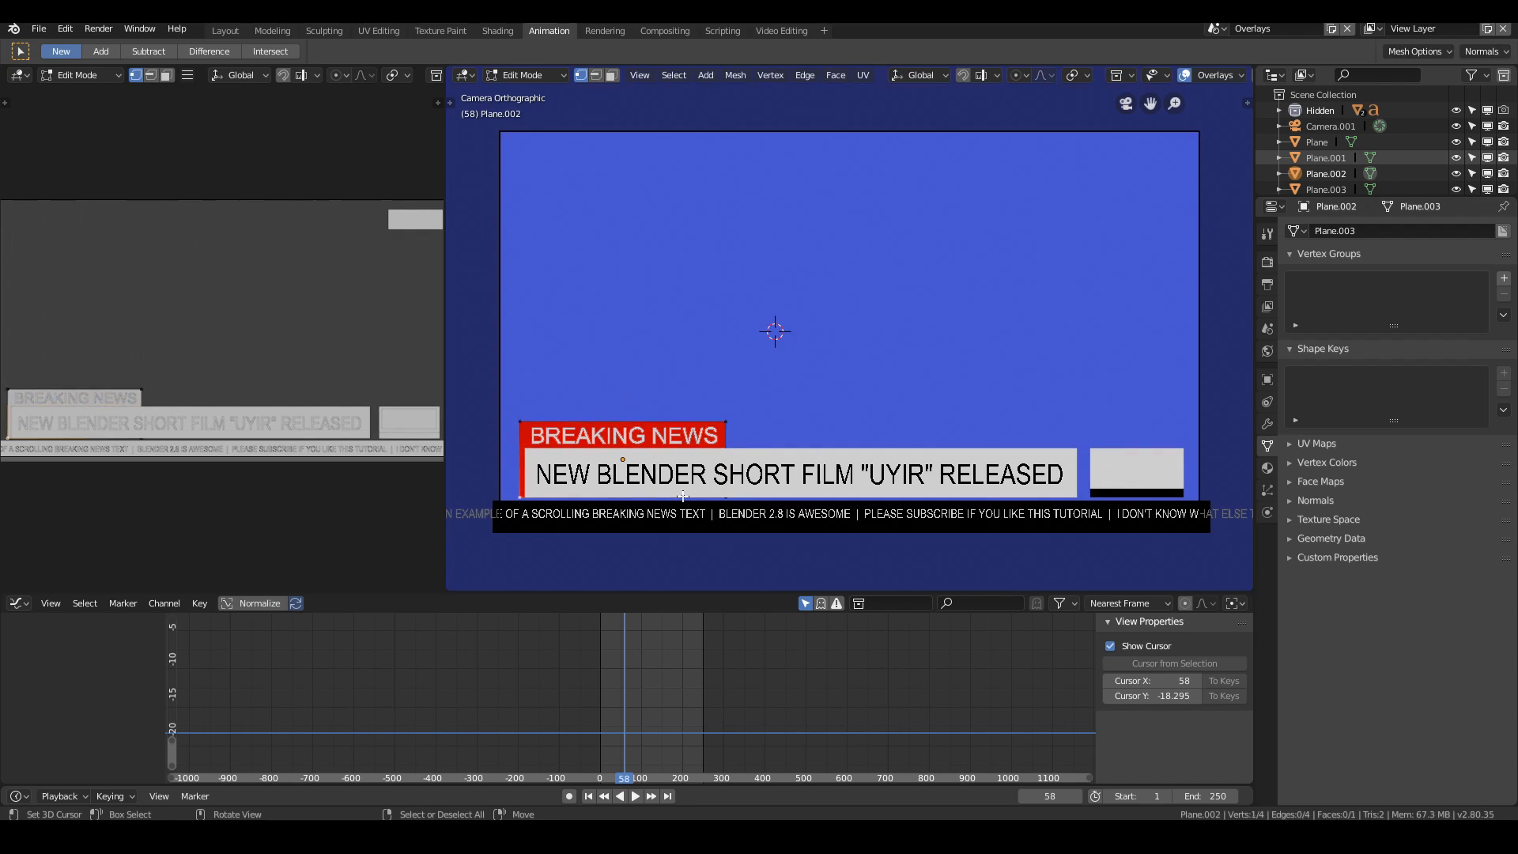
{"action": "right_click", "coordinate": [726, 496], "text": "shift"}
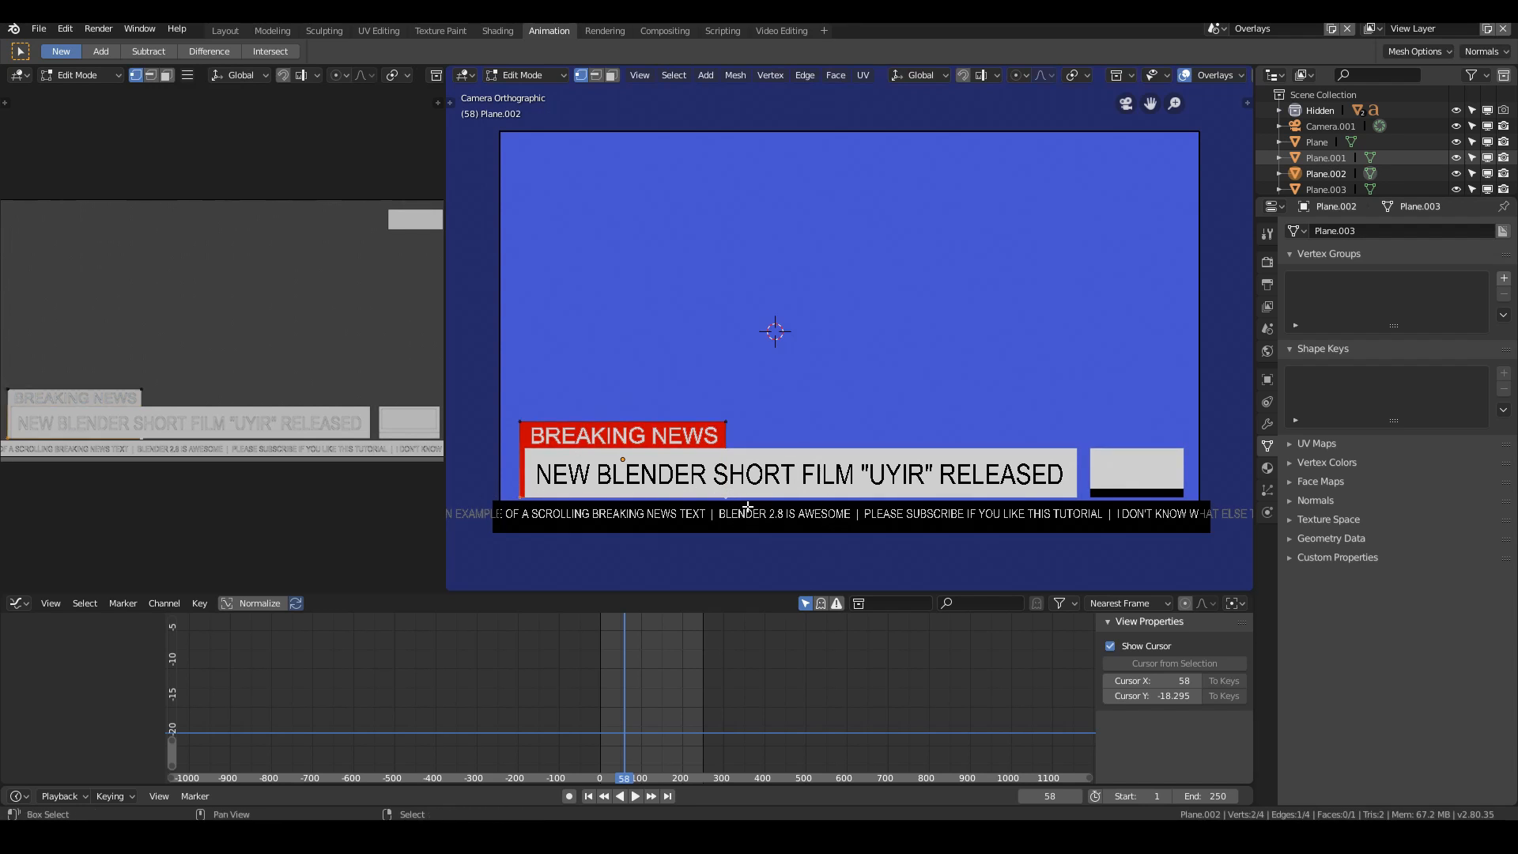
{"action": "key", "text": "shift+s"}
{"action": "left_click", "coordinate": [751, 587]}
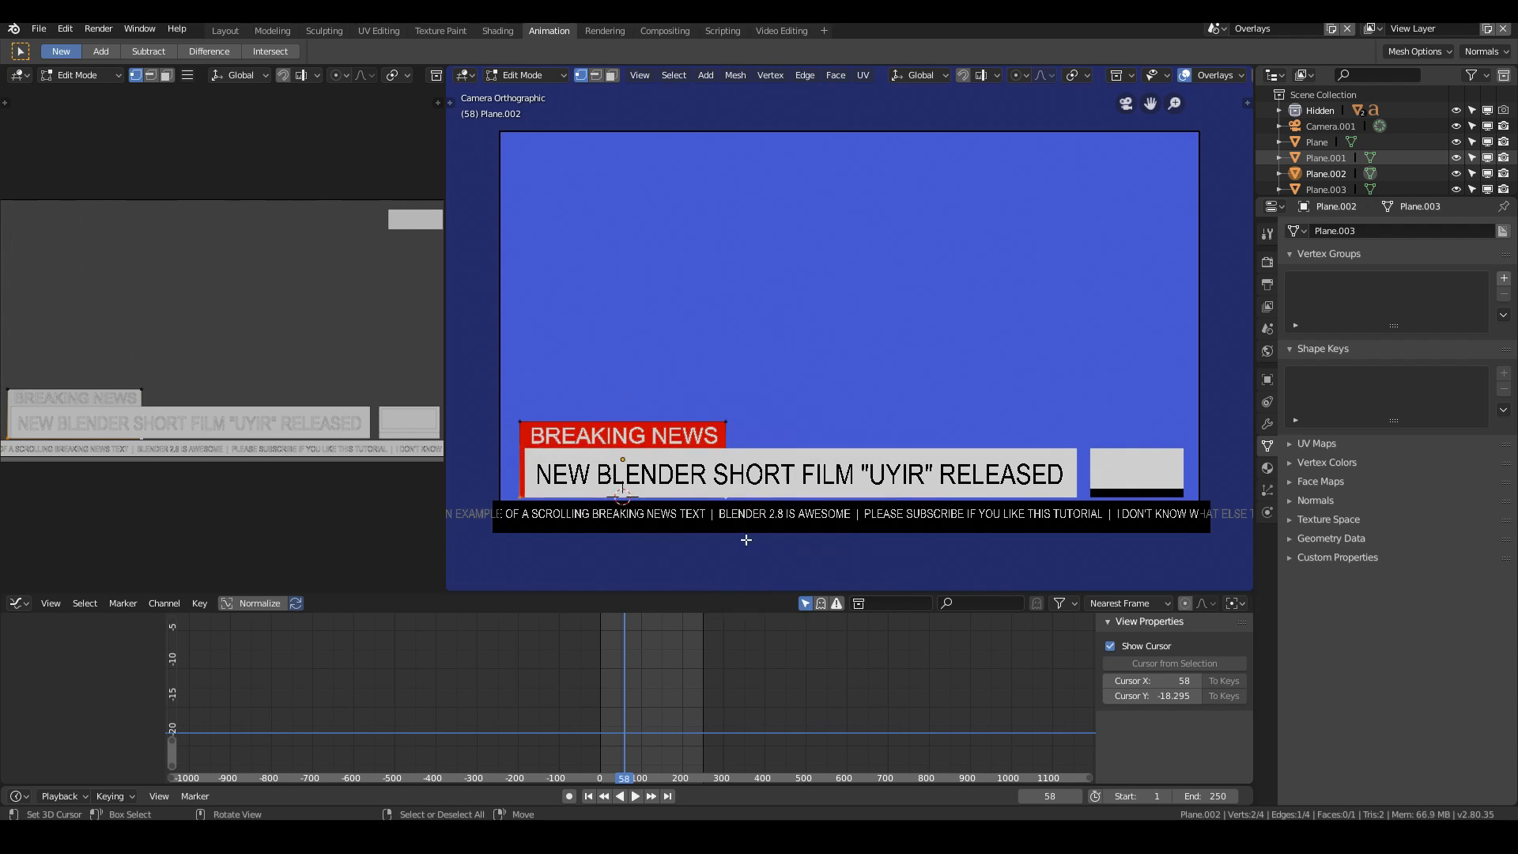
Step: Leave mesh editing and set the red label background's origin to the 3D cursor
{"action": "key", "text": "Tab"}
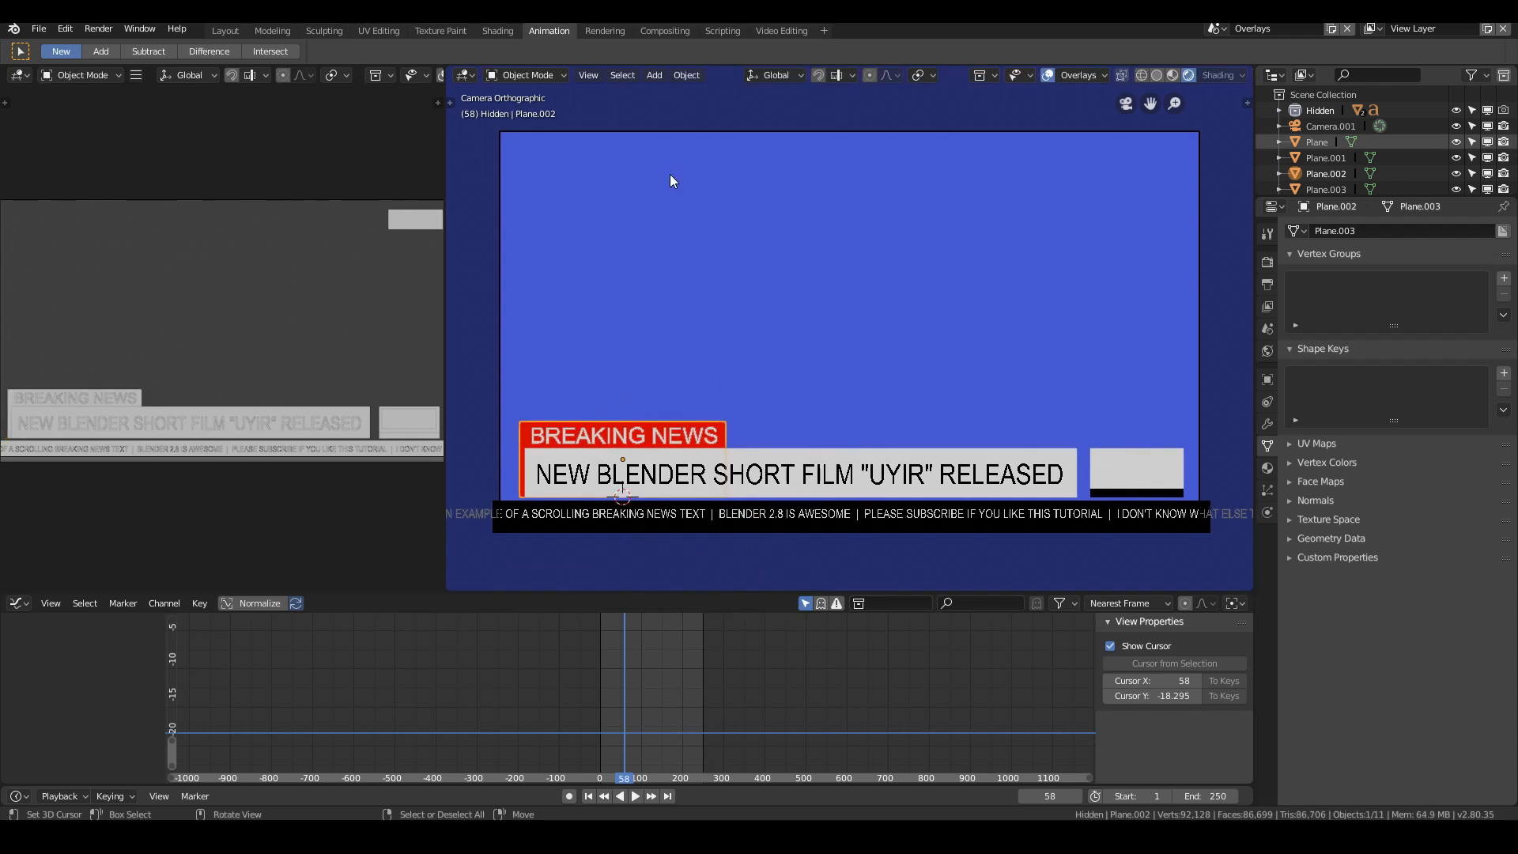
{"action": "left_click", "coordinate": [684, 76]}
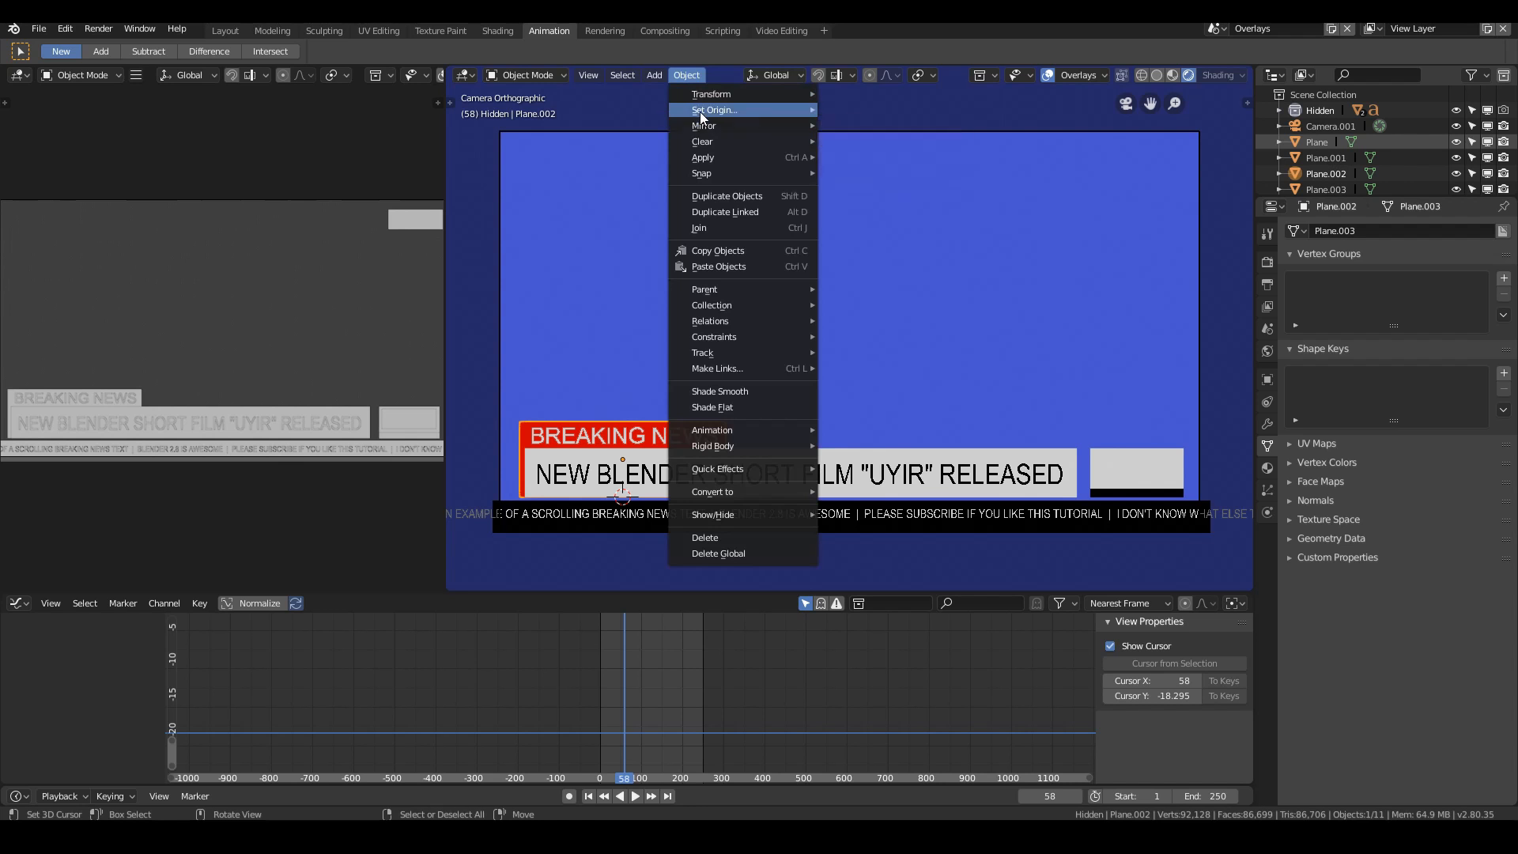
{"action": "mouse_move", "coordinate": [700, 111]}
{"action": "left_click", "coordinate": [922, 143]}
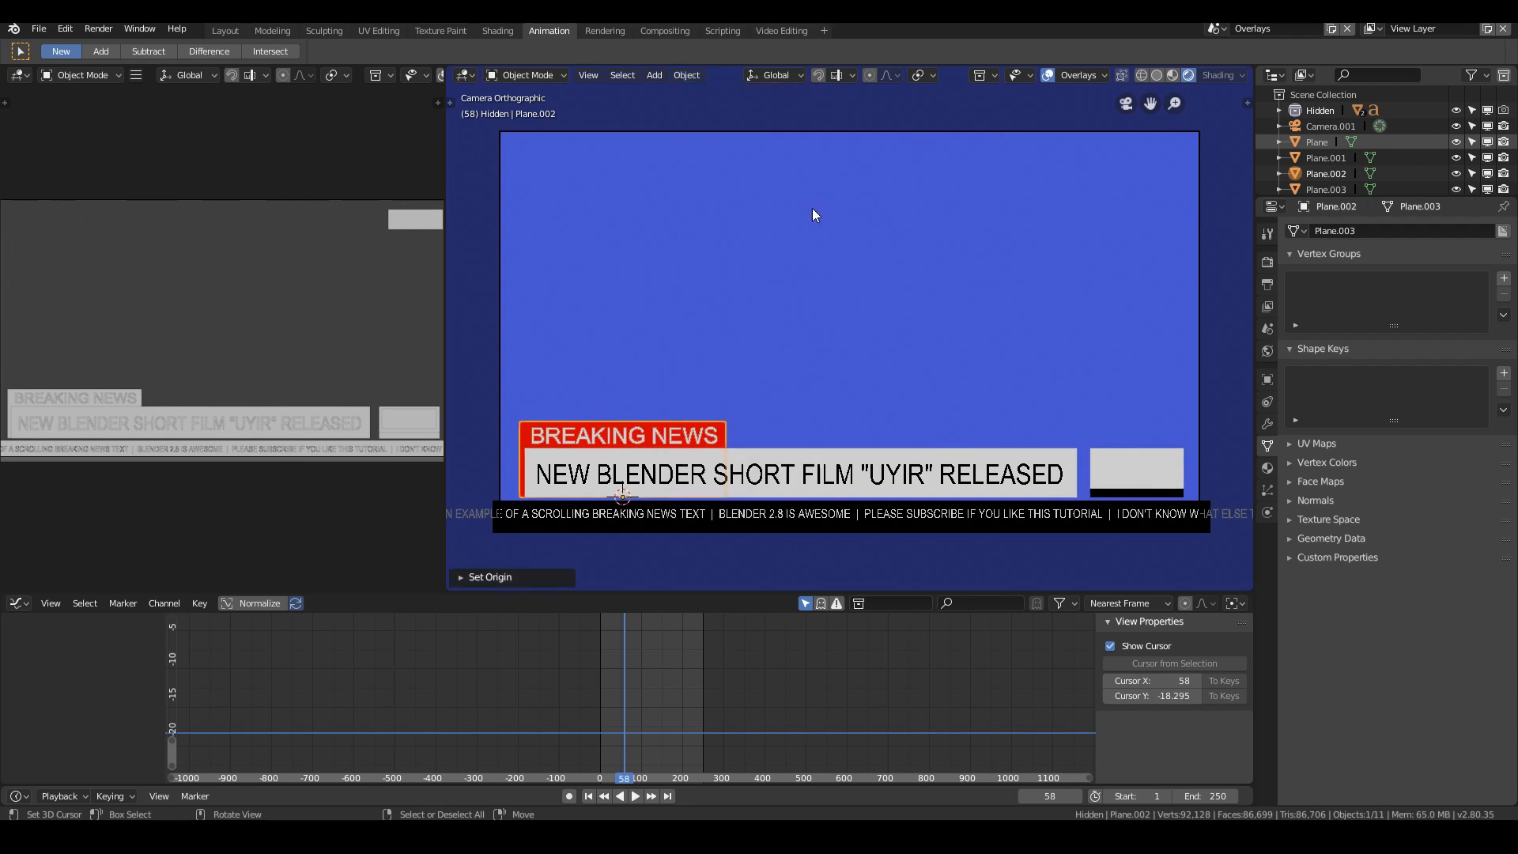
{"action": "key", "text": "s"}
{"action": "key", "text": "z"}
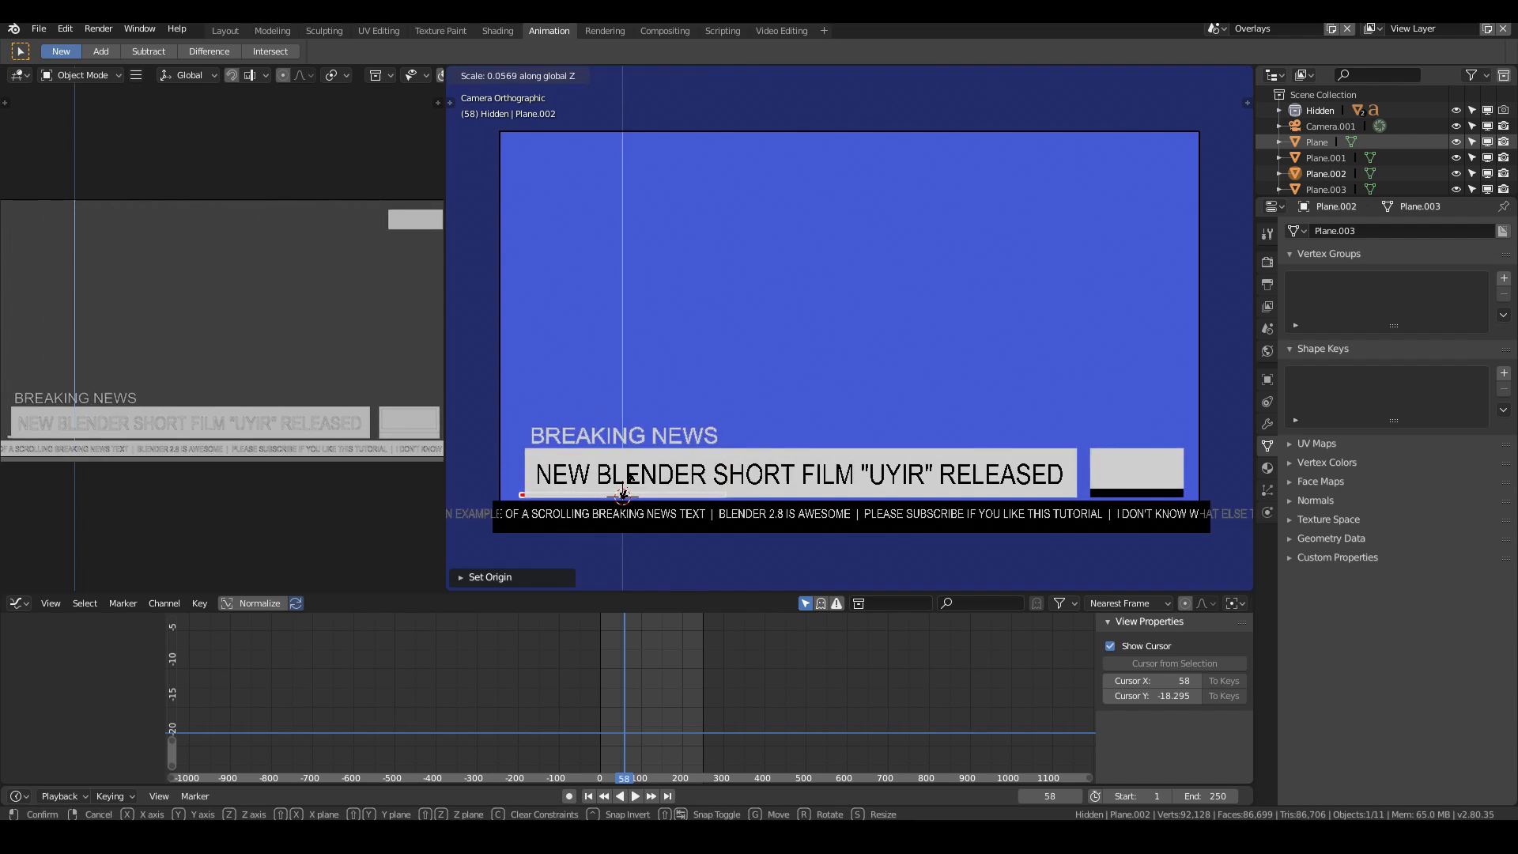
{"action": "right_click", "coordinate": [625, 492]}
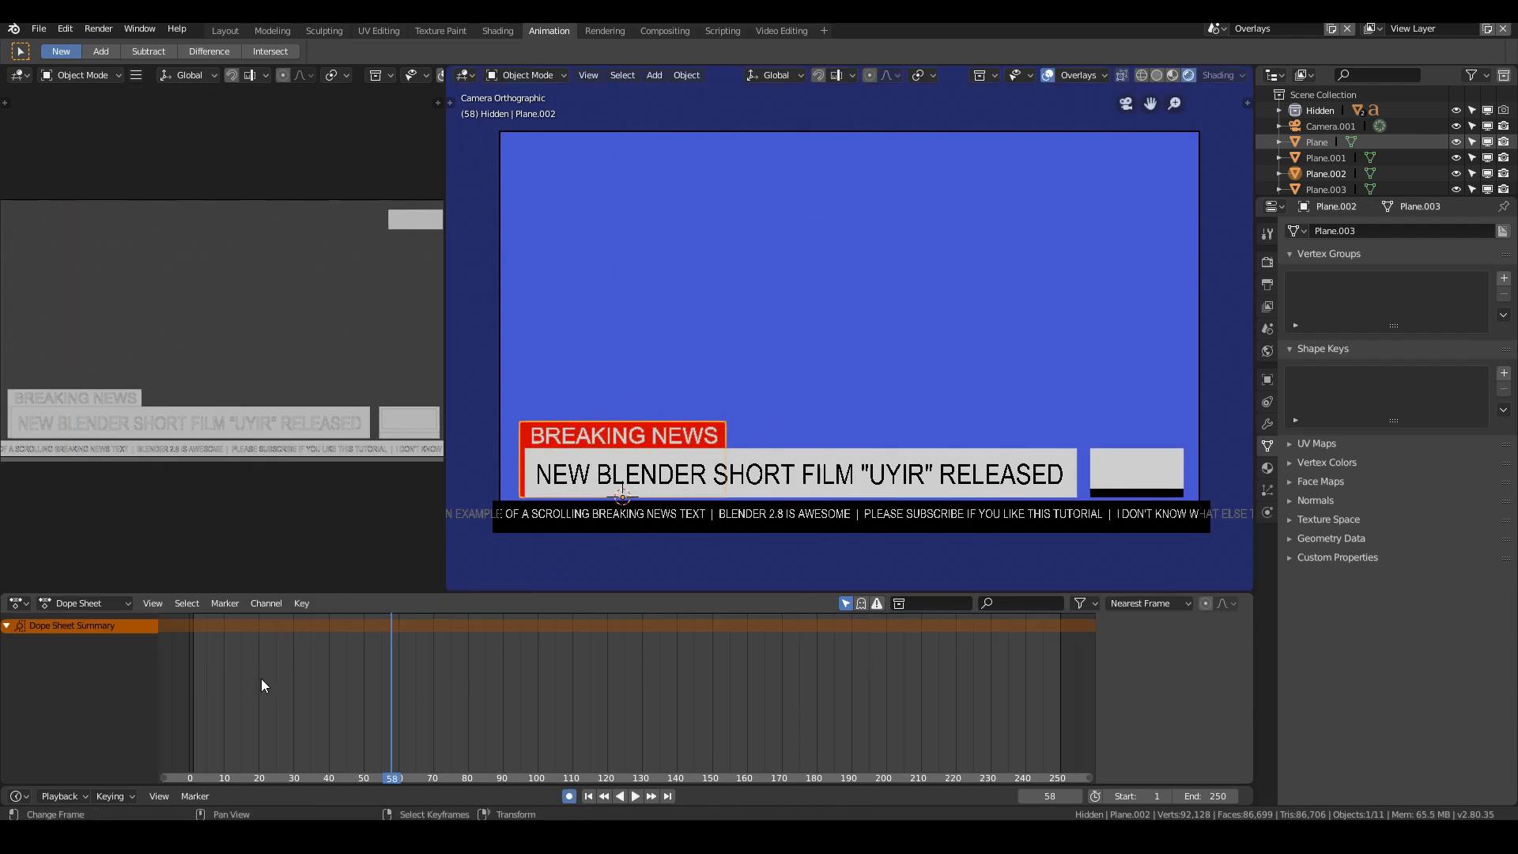
Step: Key the red label background at its full scale at frame 40
{"action": "left_click_drag", "start_coordinate": [265, 686], "coordinate": [329, 688]}
{"action": "key", "text": "s"}
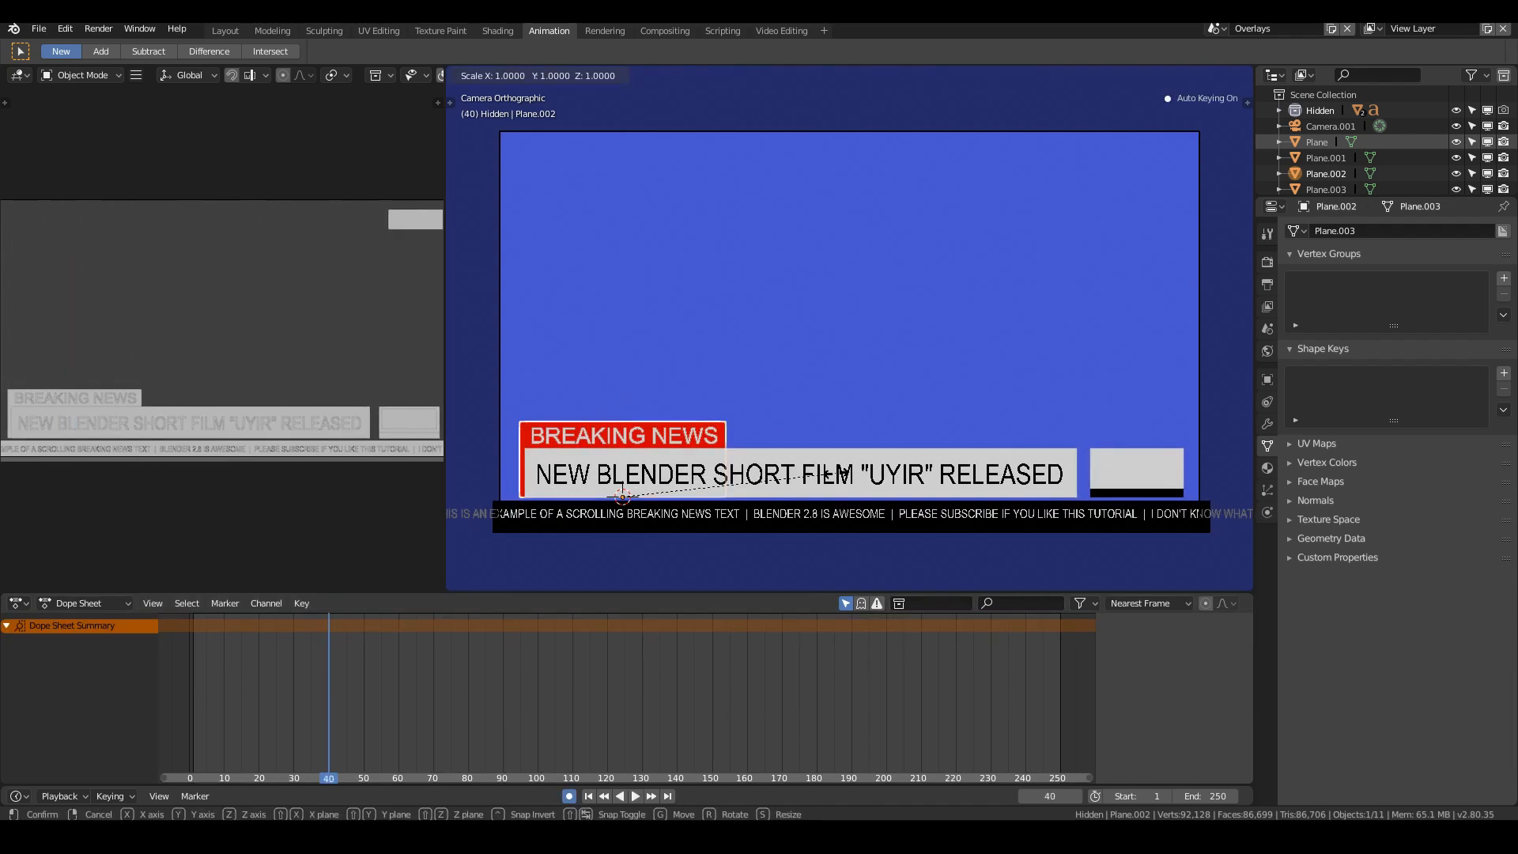
{"action": "left_click", "coordinate": [839, 479]}
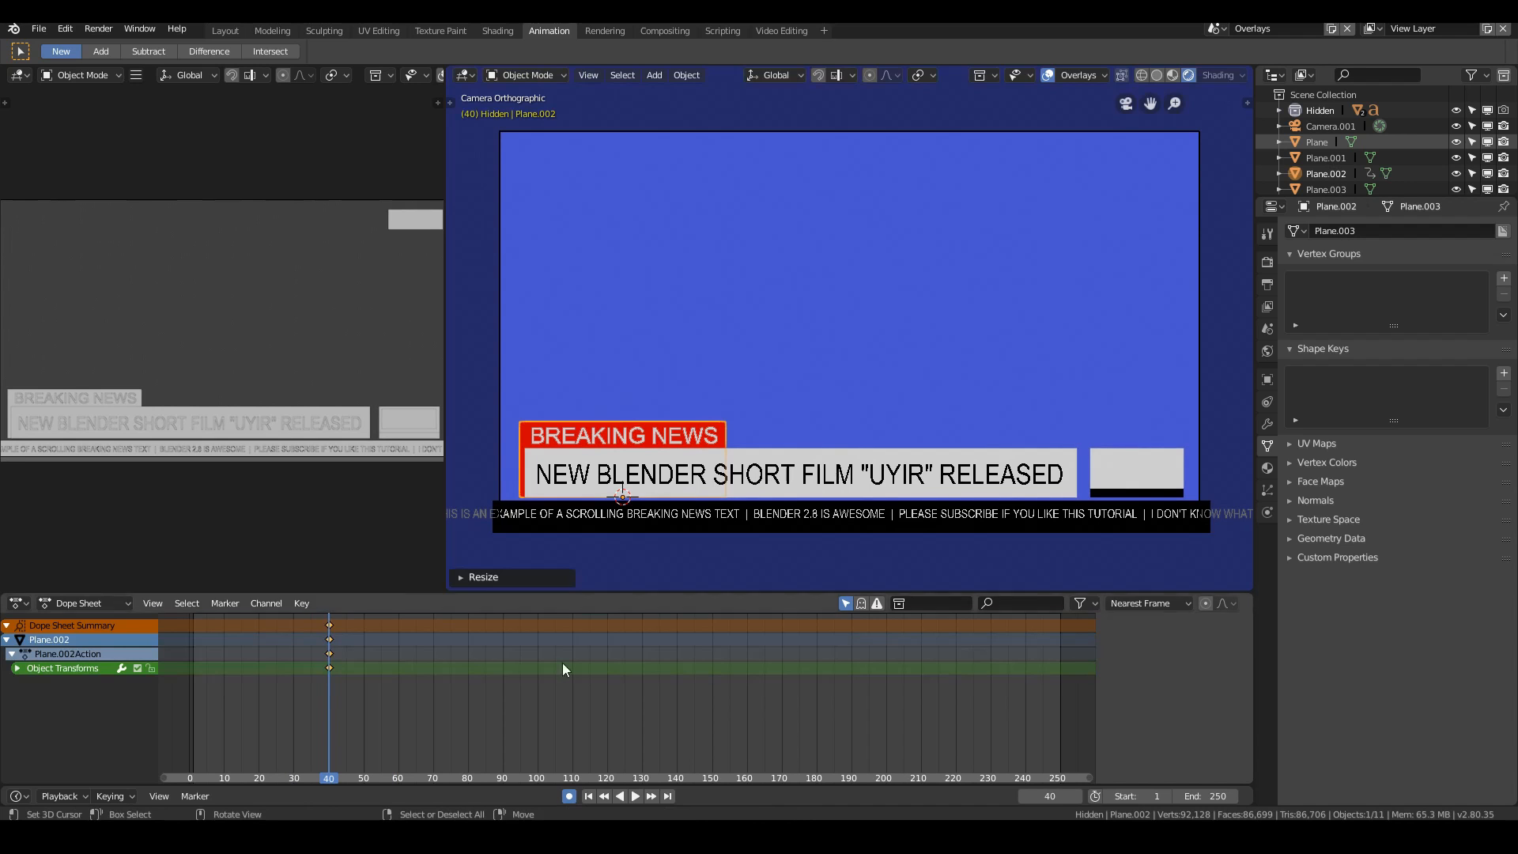
Step: Key the red label background at frame 1 with its scale along Z set to 0
{"action": "left_click", "coordinate": [197, 724]}
{"action": "key", "text": "space"}
{"action": "key", "text": "Escape"}
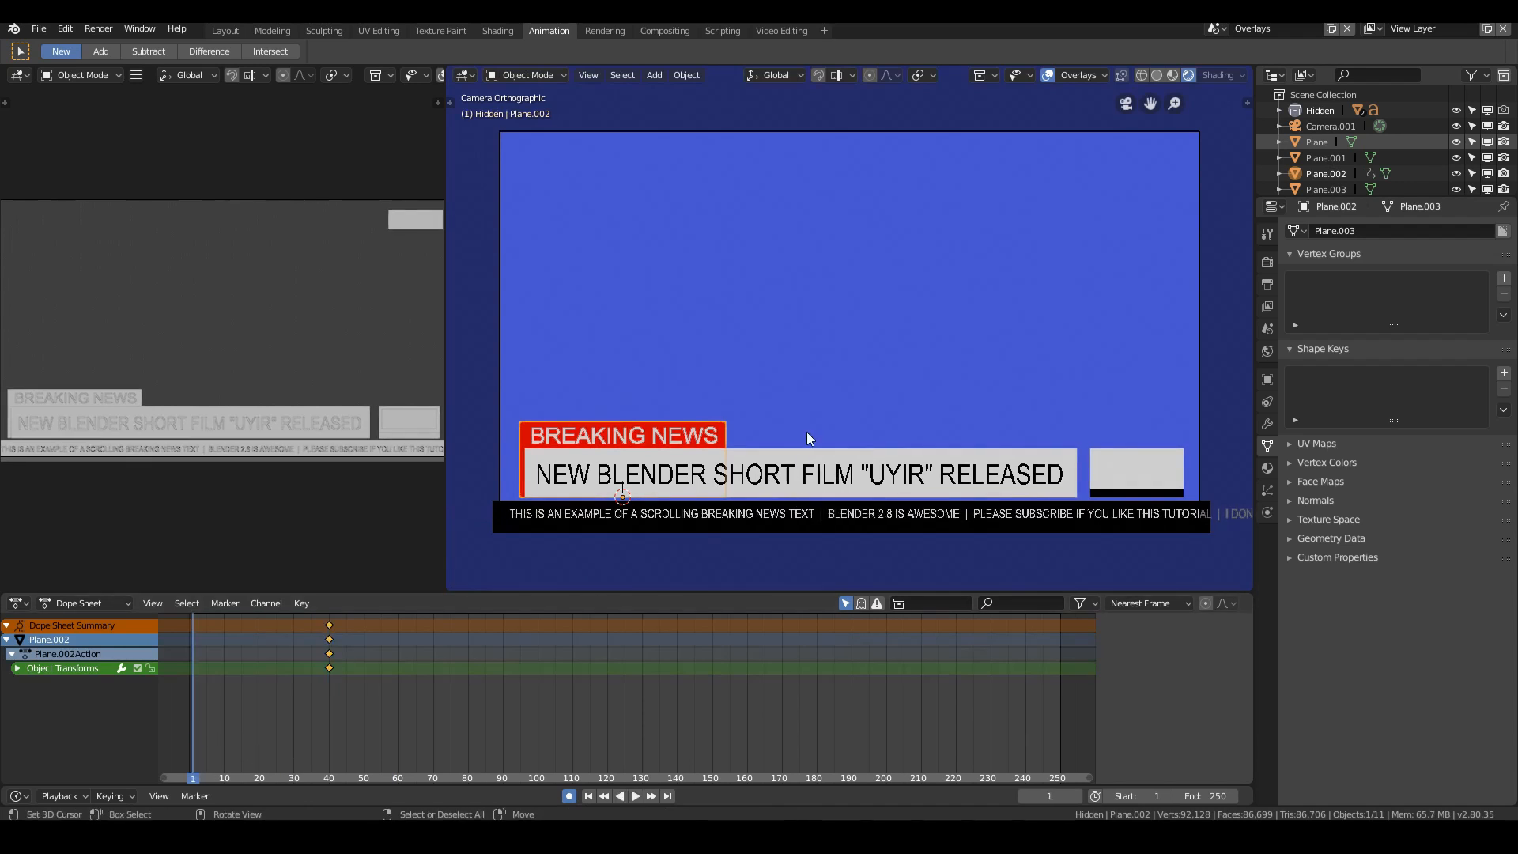
{"action": "key", "text": "s"}
{"action": "key", "text": "z"}
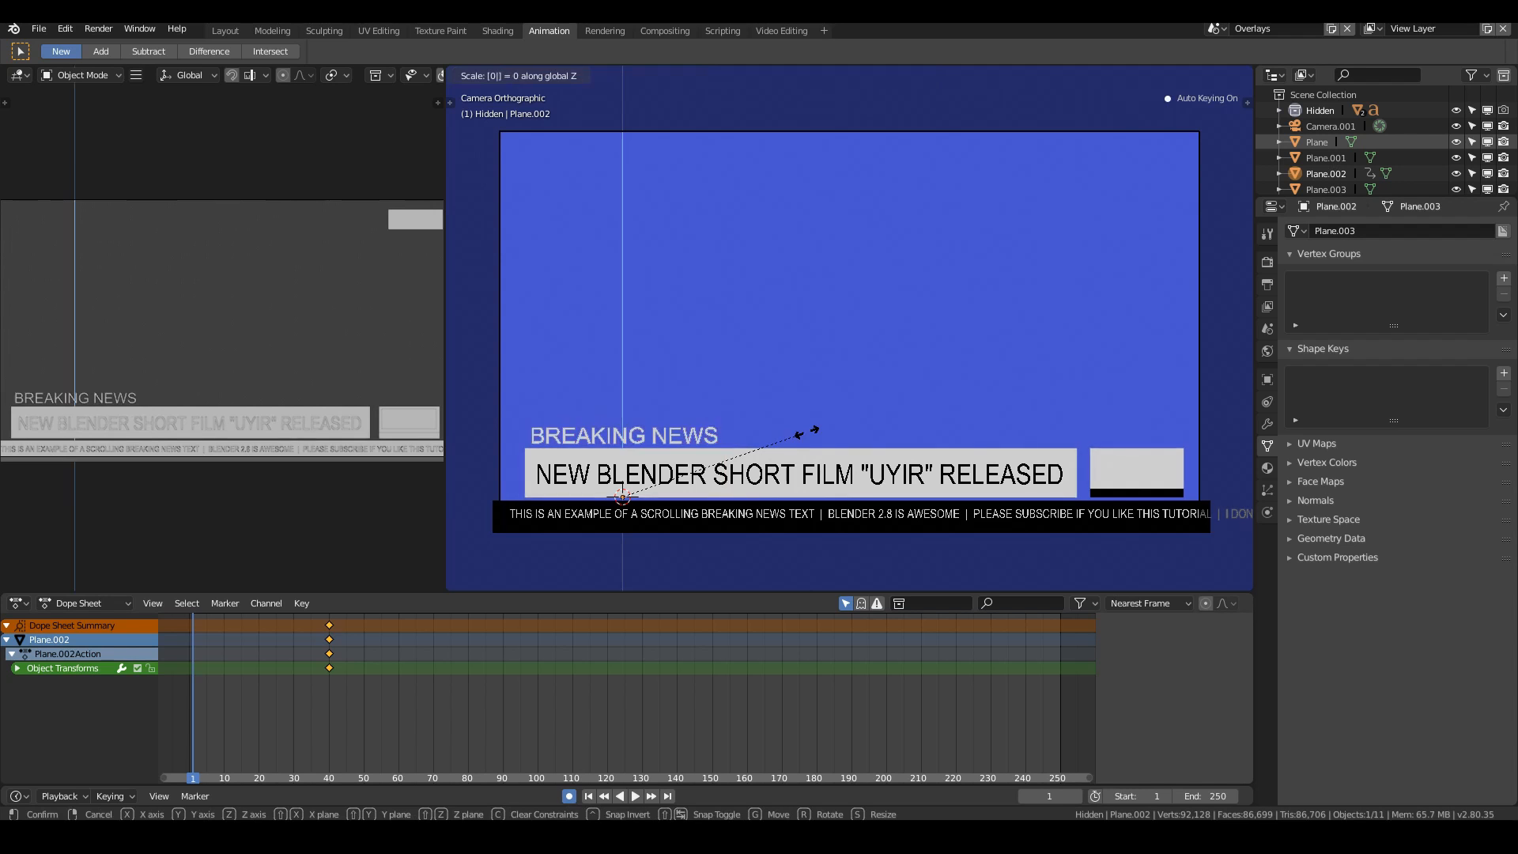
{"action": "left_click", "coordinate": [809, 437]}
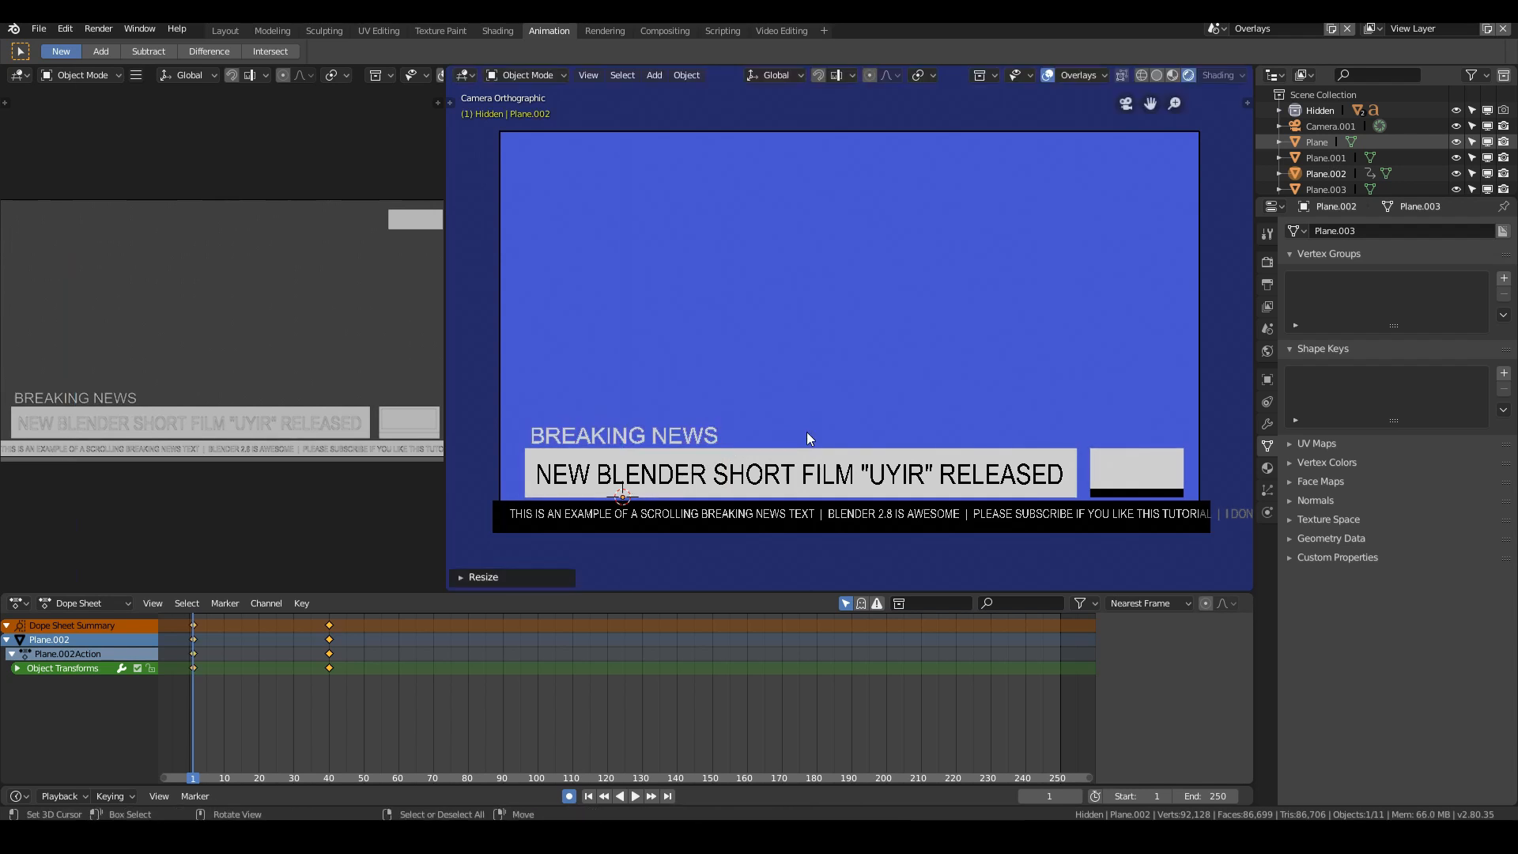
Step: Play the red label background's growth, shift its full-scale keyframe from frame 40 to frame 10, and return to frame 1
{"action": "left_click", "coordinate": [636, 796]}
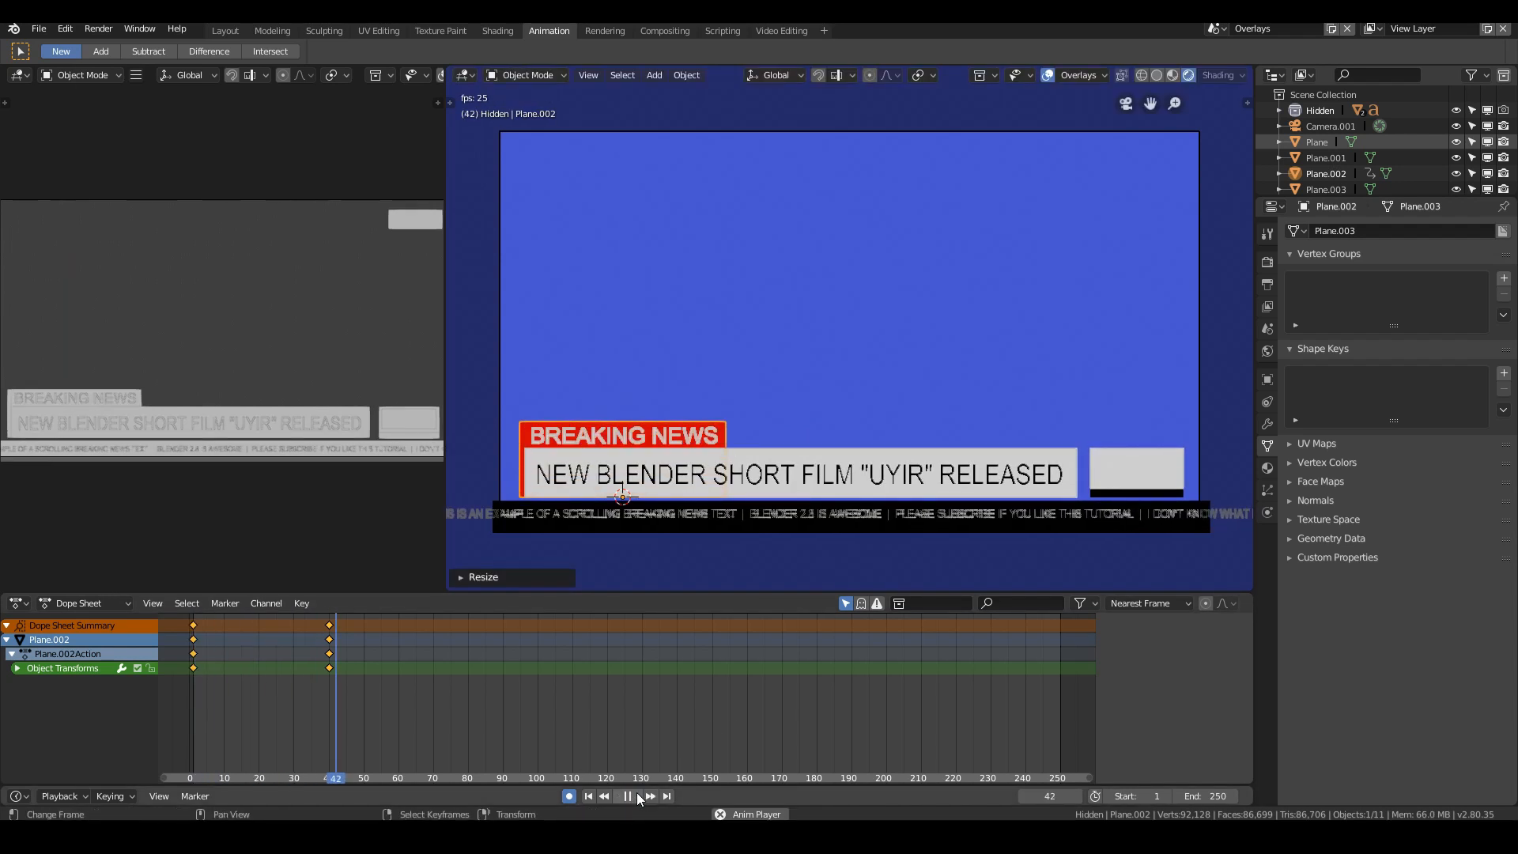
{"action": "left_click", "coordinate": [638, 793]}
{"action": "left_click", "coordinate": [330, 629]}
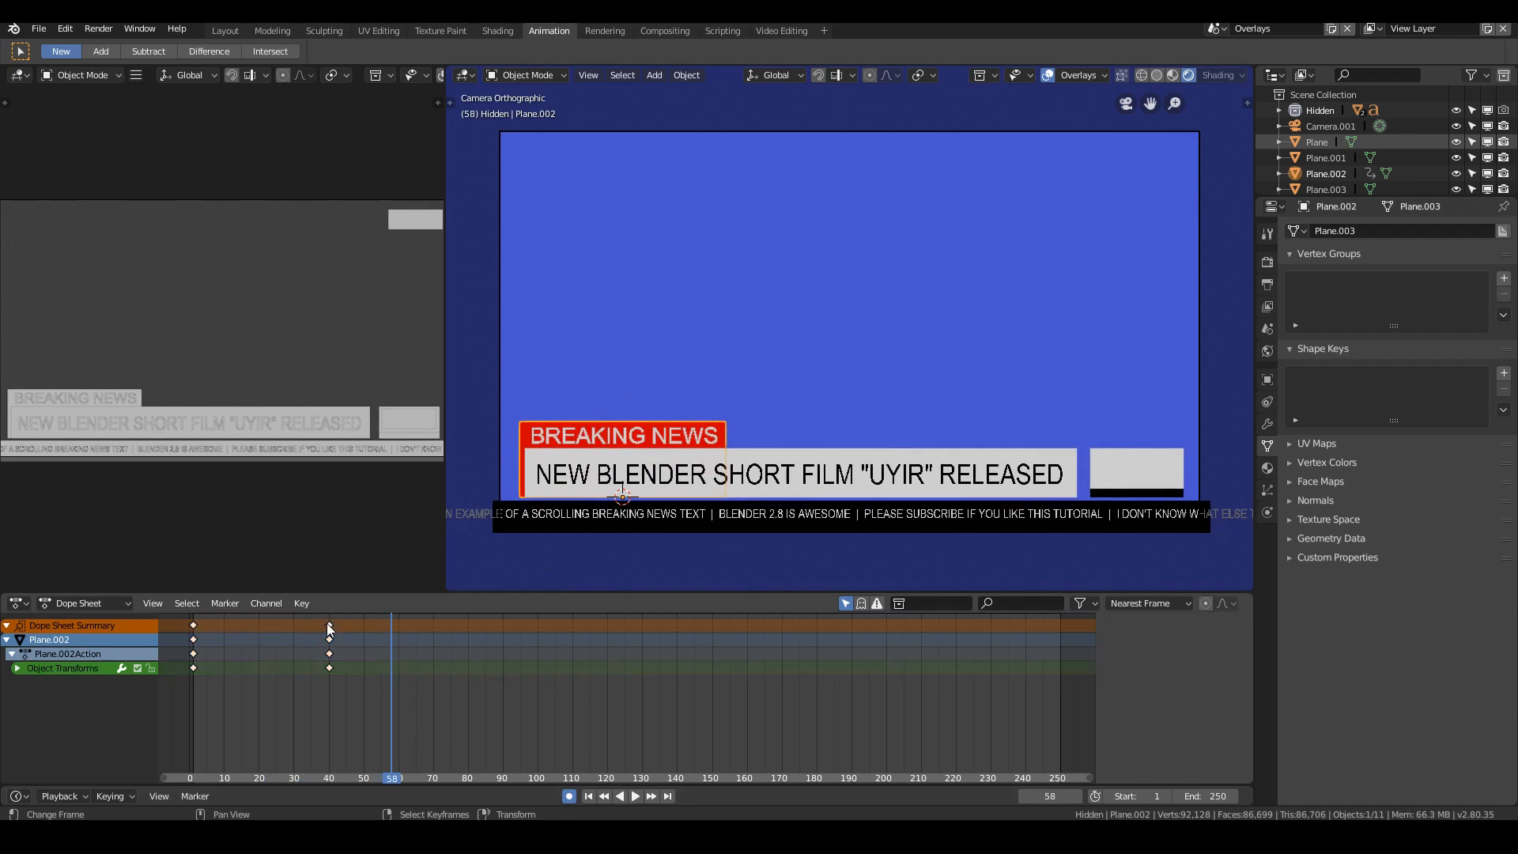
{"action": "left_click_drag", "start_coordinate": [330, 629], "coordinate": [225, 629]}
{"action": "left_click", "coordinate": [193, 636]}
{"action": "key", "text": "space"}
{"action": "key", "text": "Escape"}
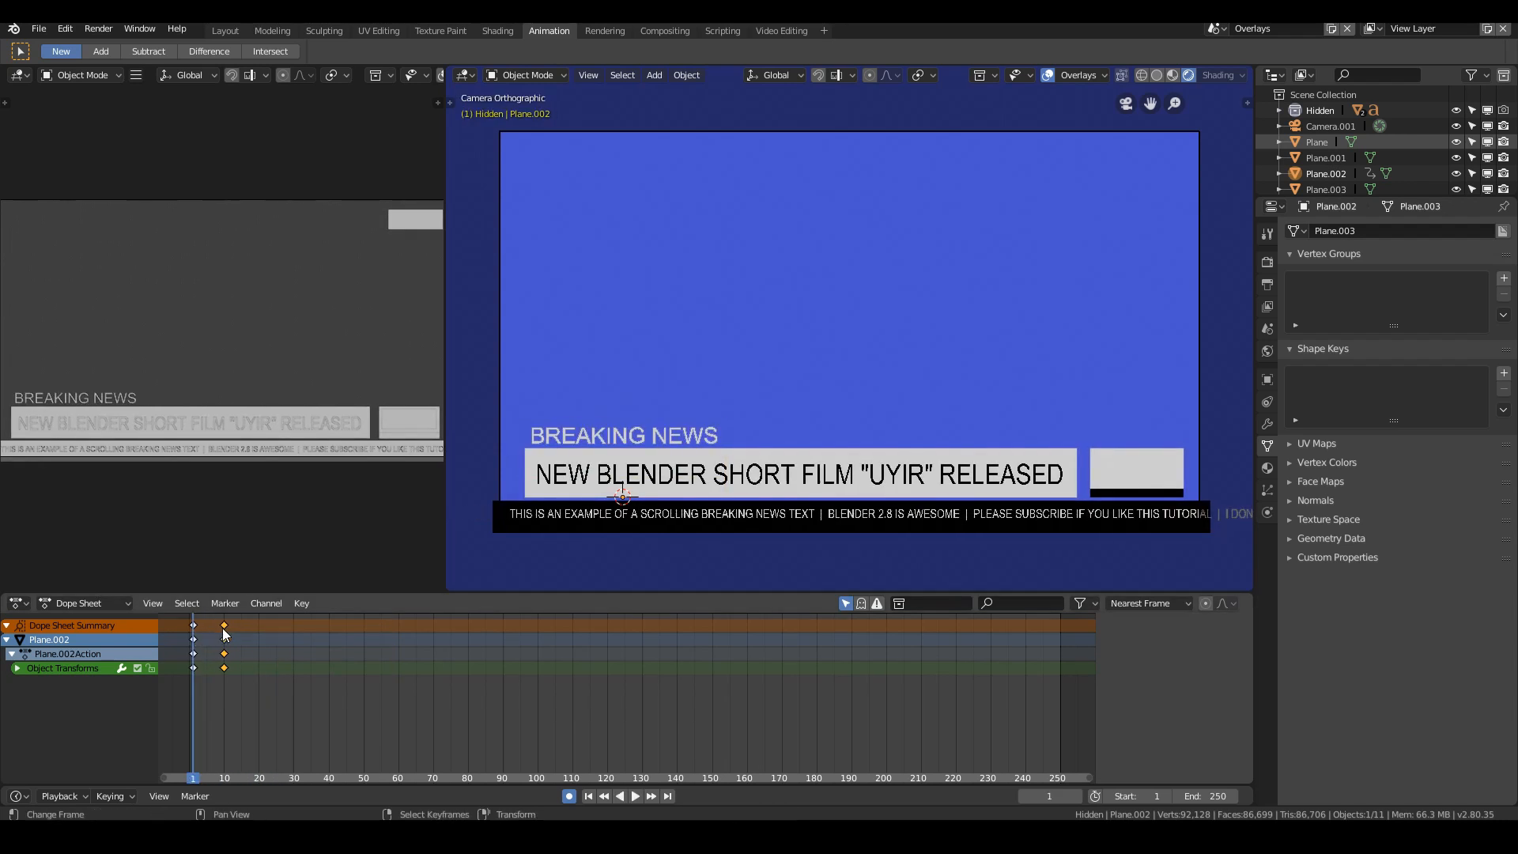
Step: Duplicate the label background's frame 10 keyframe to frame 30, and key a slightly smaller Z scale at frame 20
{"action": "key", "text": "shift+d"}
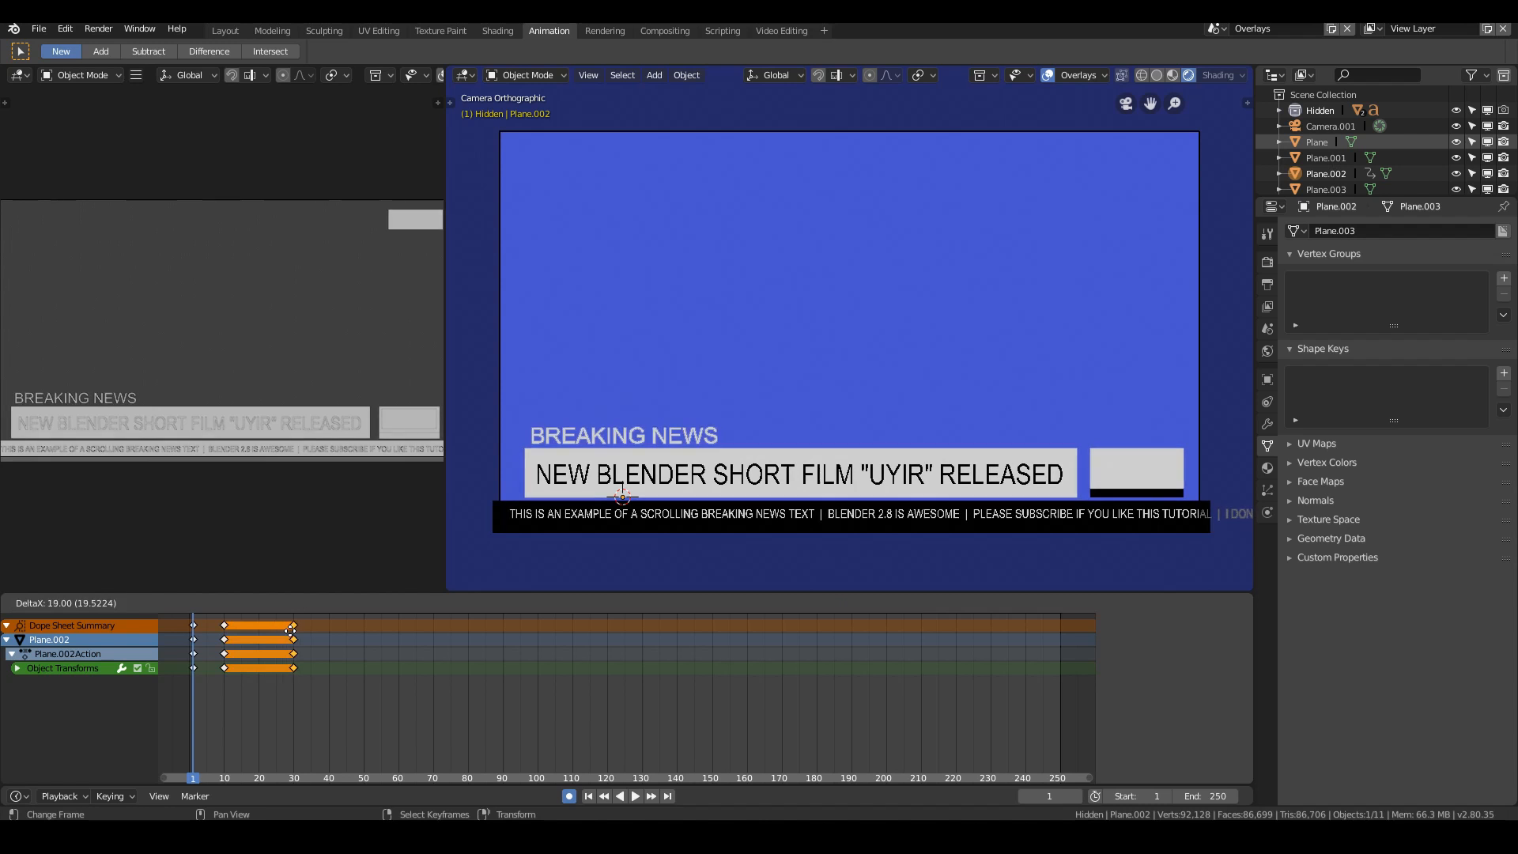
{"action": "left_click", "coordinate": [293, 637]}
{"action": "key", "text": "space"}
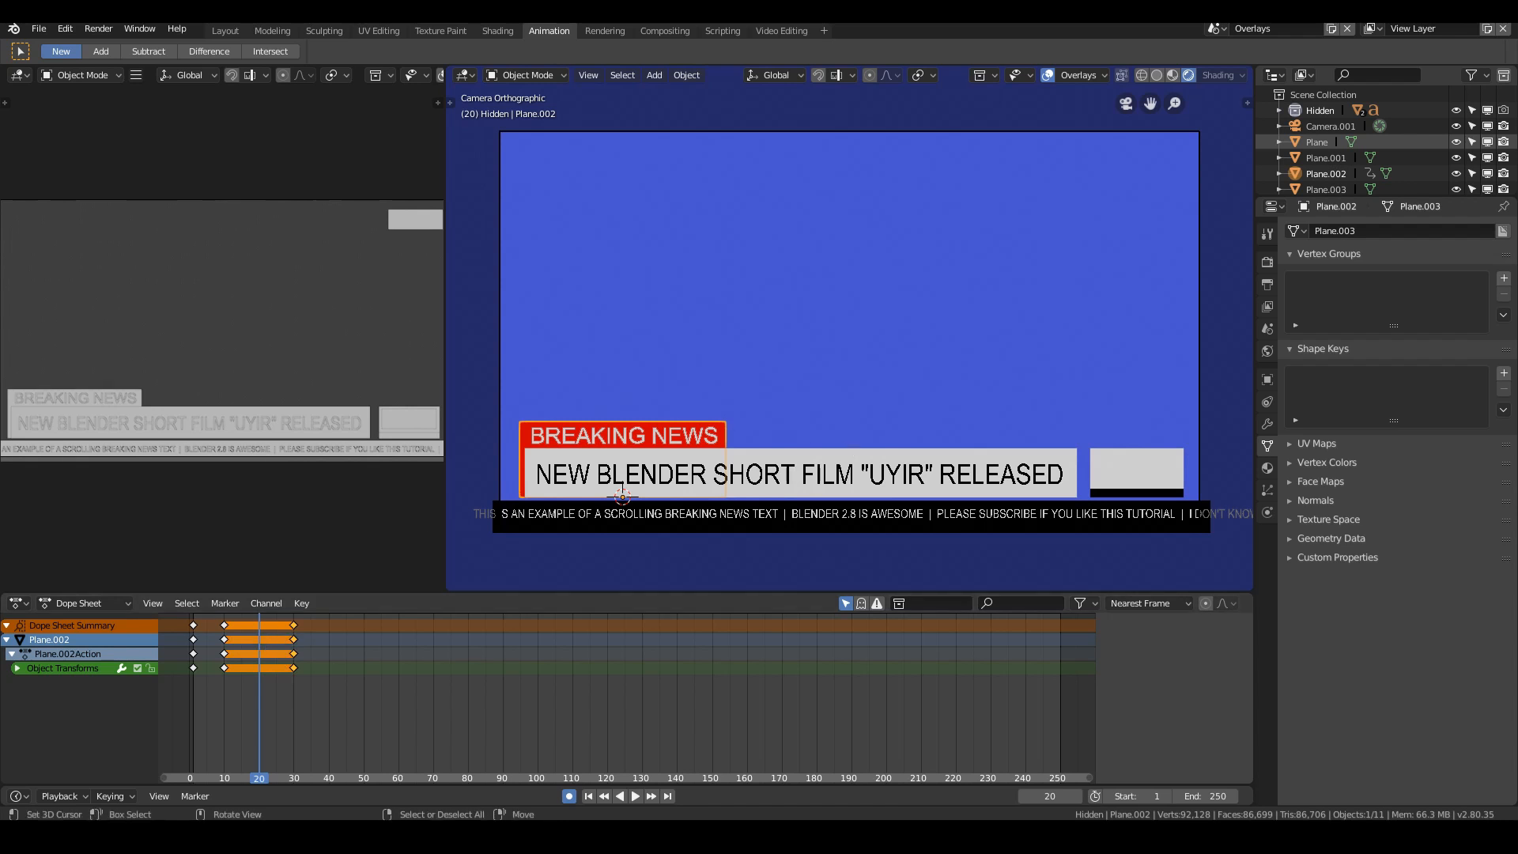
{"action": "key", "text": "s"}
{"action": "left_click", "coordinate": [833, 434]}
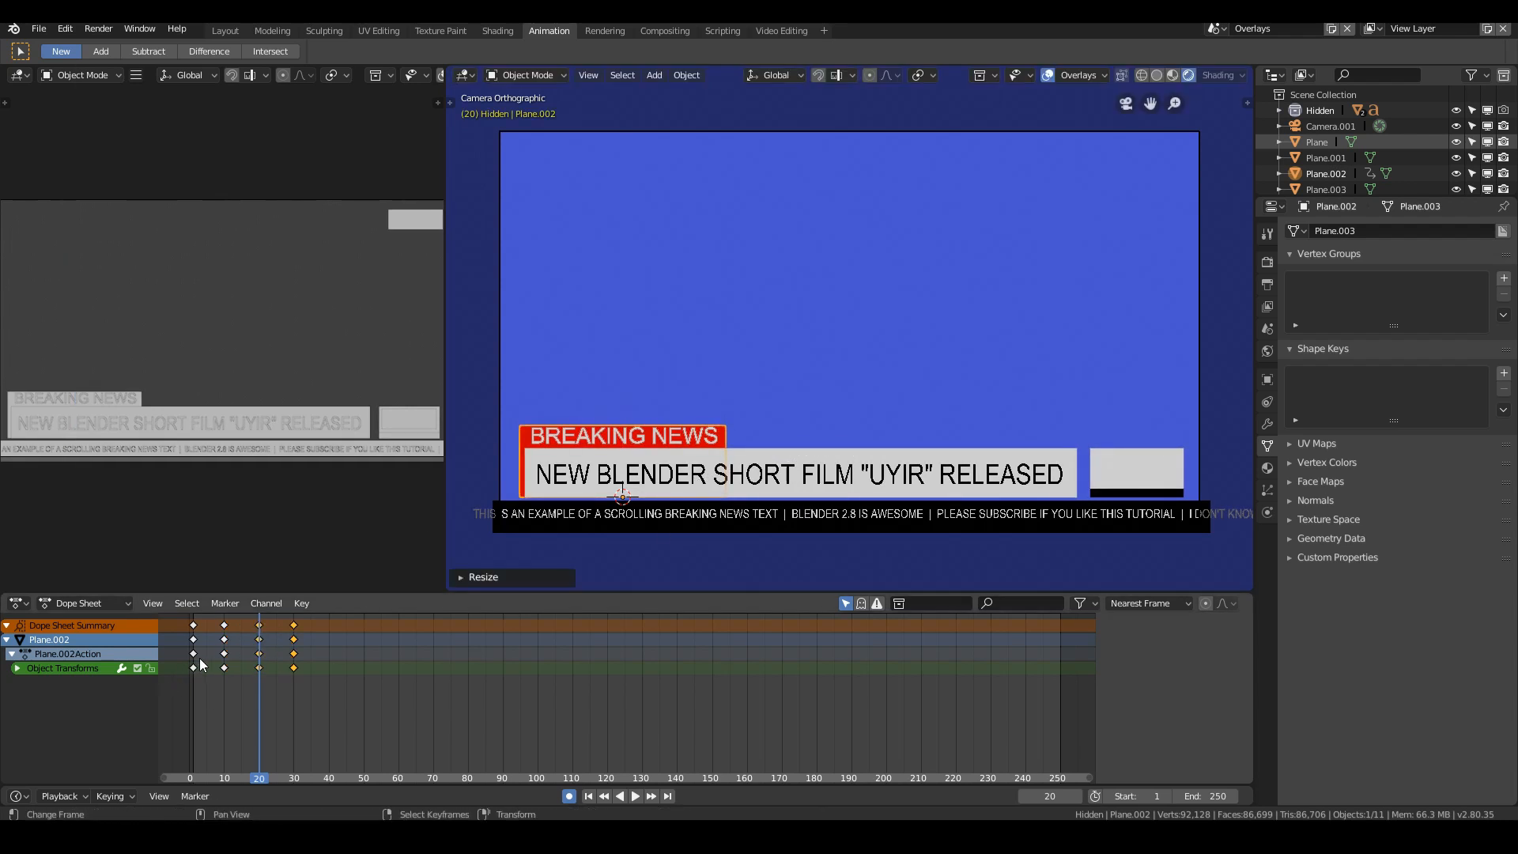
{"action": "key", "text": "space"}
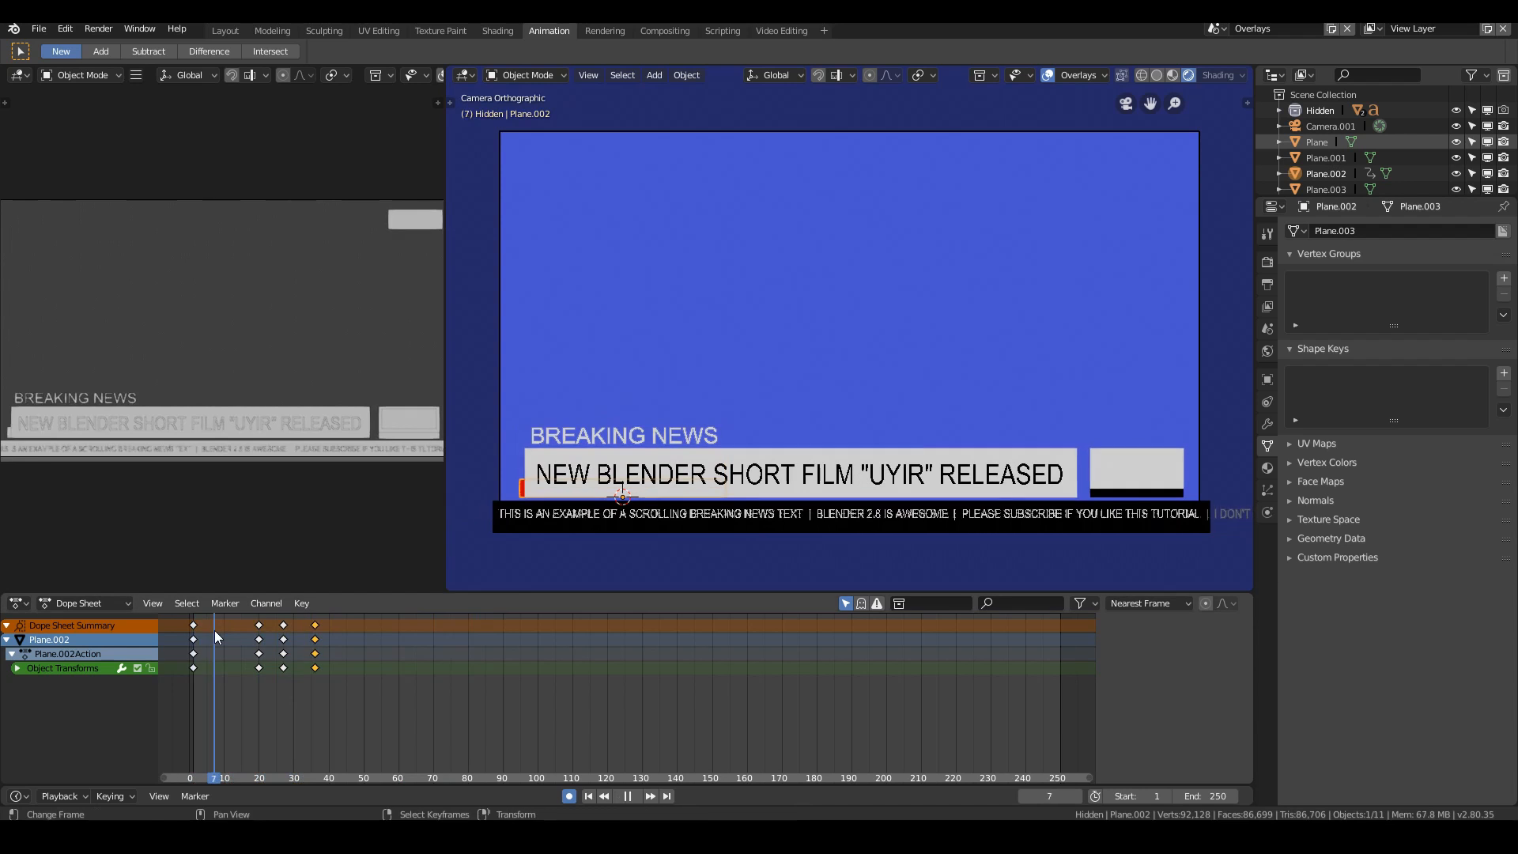
Step: Select the BREAKING NEWS text and key its present position at frame 23
{"action": "left_click_drag", "start_coordinate": [215, 629], "coordinate": [201, 636]}
{"action": "right_click", "coordinate": [638, 433]}
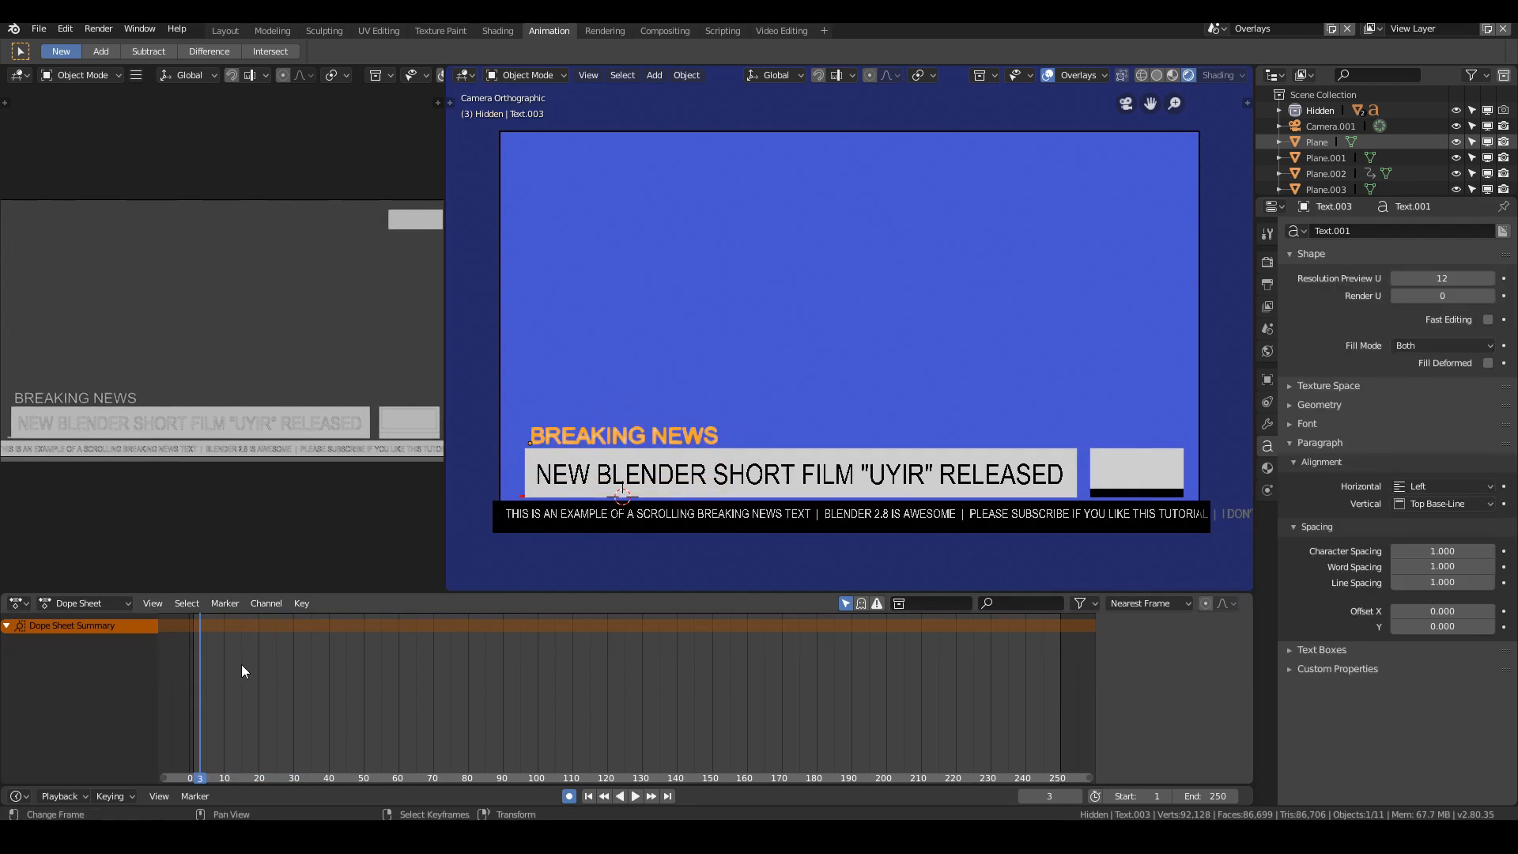
{"action": "left_click_drag", "start_coordinate": [240, 664], "coordinate": [268, 662]}
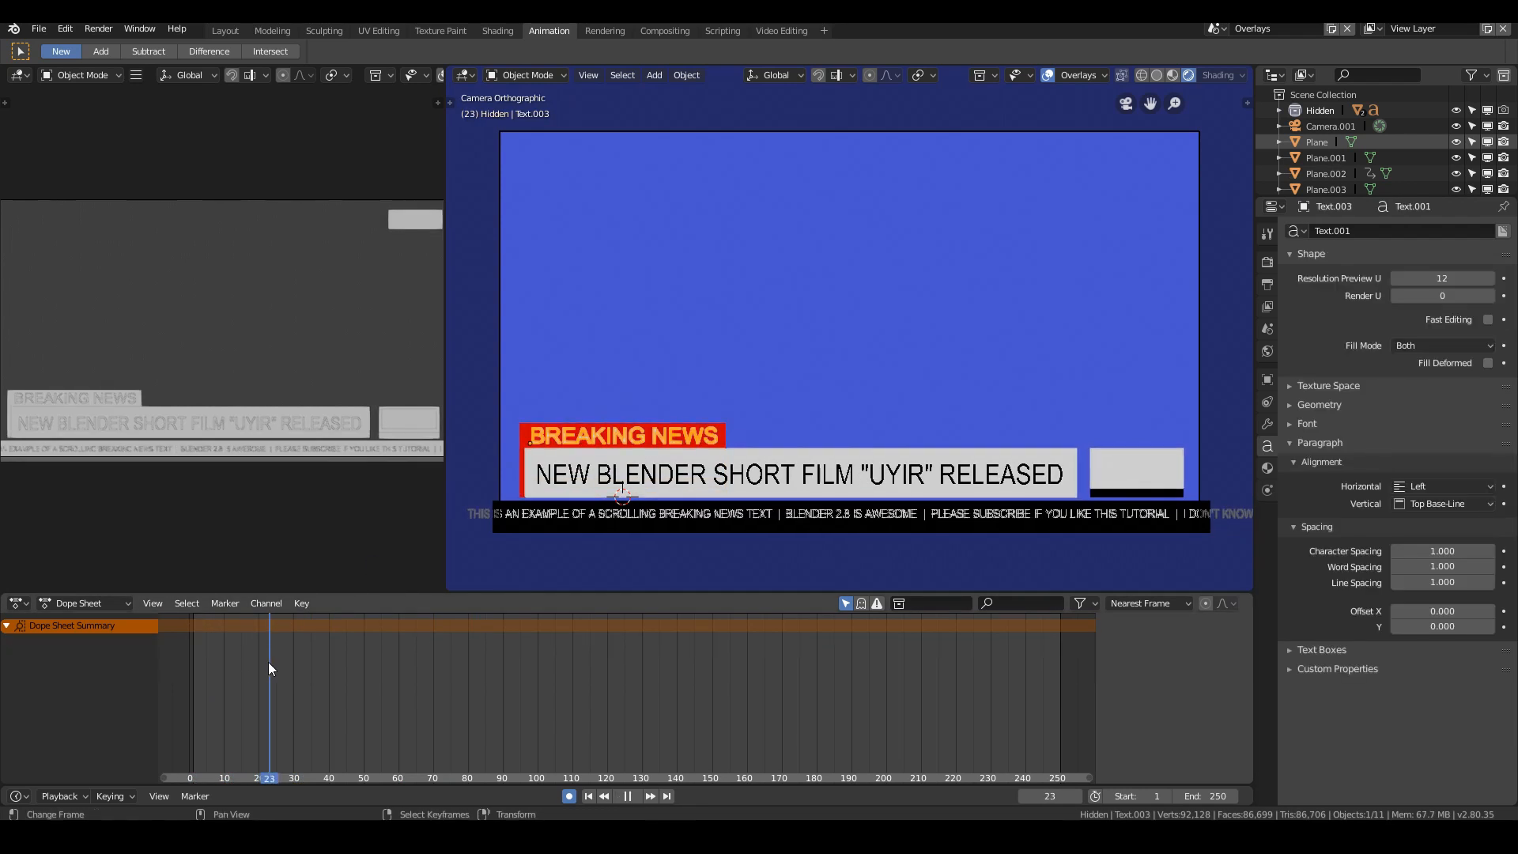
{"action": "left_click", "coordinate": [709, 410]}
Step: At frame 2, key the BREAKING NEWS text moved down along Z behind the headline panel
{"action": "left_click_drag", "start_coordinate": [246, 667], "coordinate": [197, 671]}
{"action": "key", "text": "g"}
{"action": "key", "text": "z"}
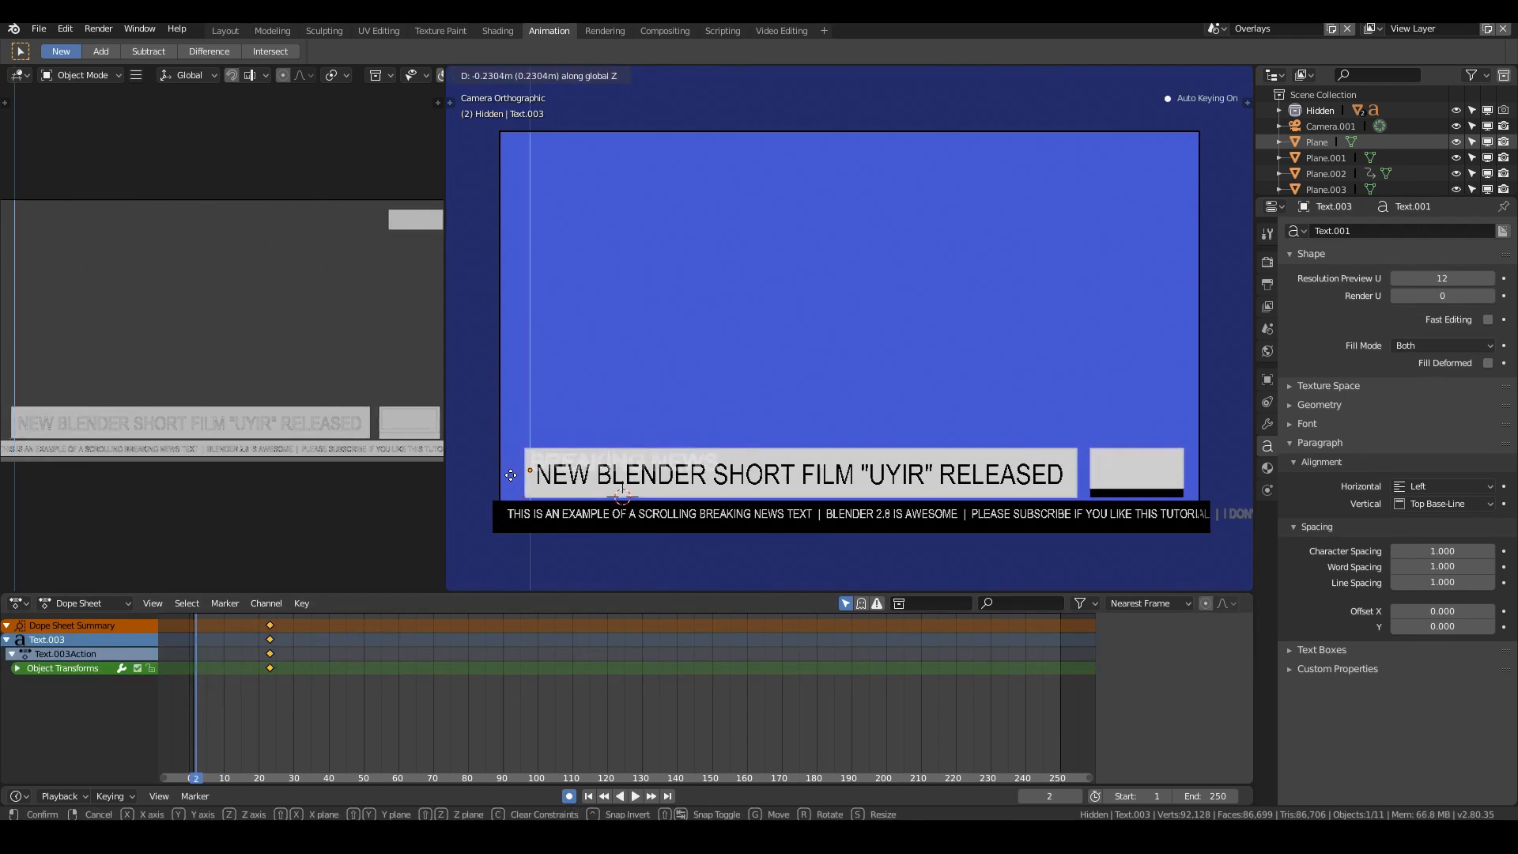
{"action": "left_click", "coordinate": [515, 484]}
Step: Shift the BREAKING NEWS text's first keyframe to frame 10 and replay the animation to check the label's timing
{"action": "key", "text": "space"}
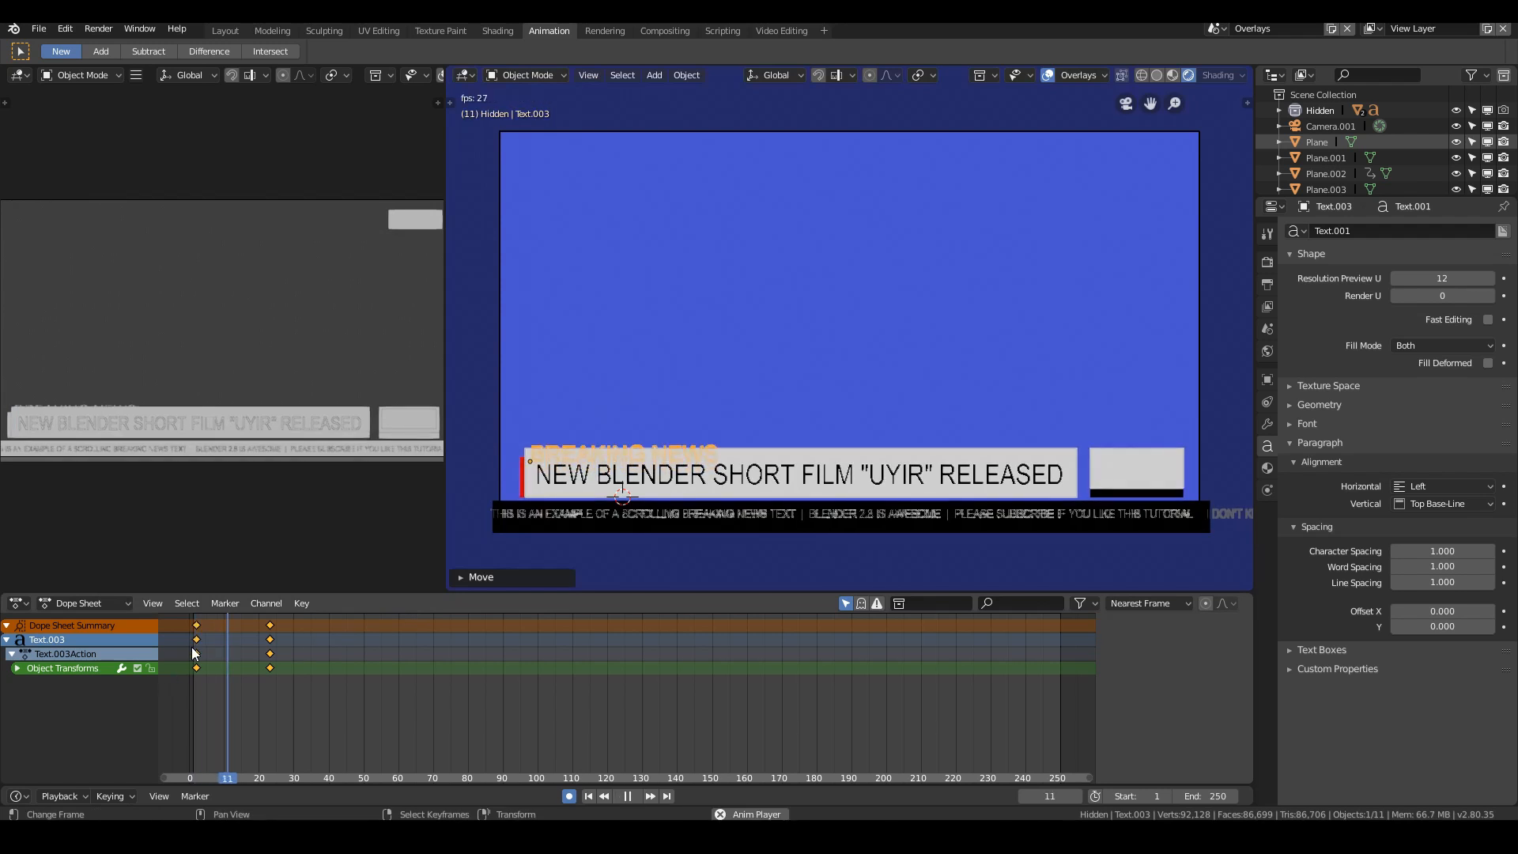
{"action": "mouse_move", "coordinate": [211, 641]}
{"action": "left_mouse_down"}
{"action": "mouse_move", "coordinate": [243, 631]}
{"action": "mouse_move", "coordinate": [203, 637]}
{"action": "mouse_move", "coordinate": [225, 632]}
{"action": "left_mouse_up"}
{"action": "key", "text": "space"}
{"action": "key", "text": "space"}
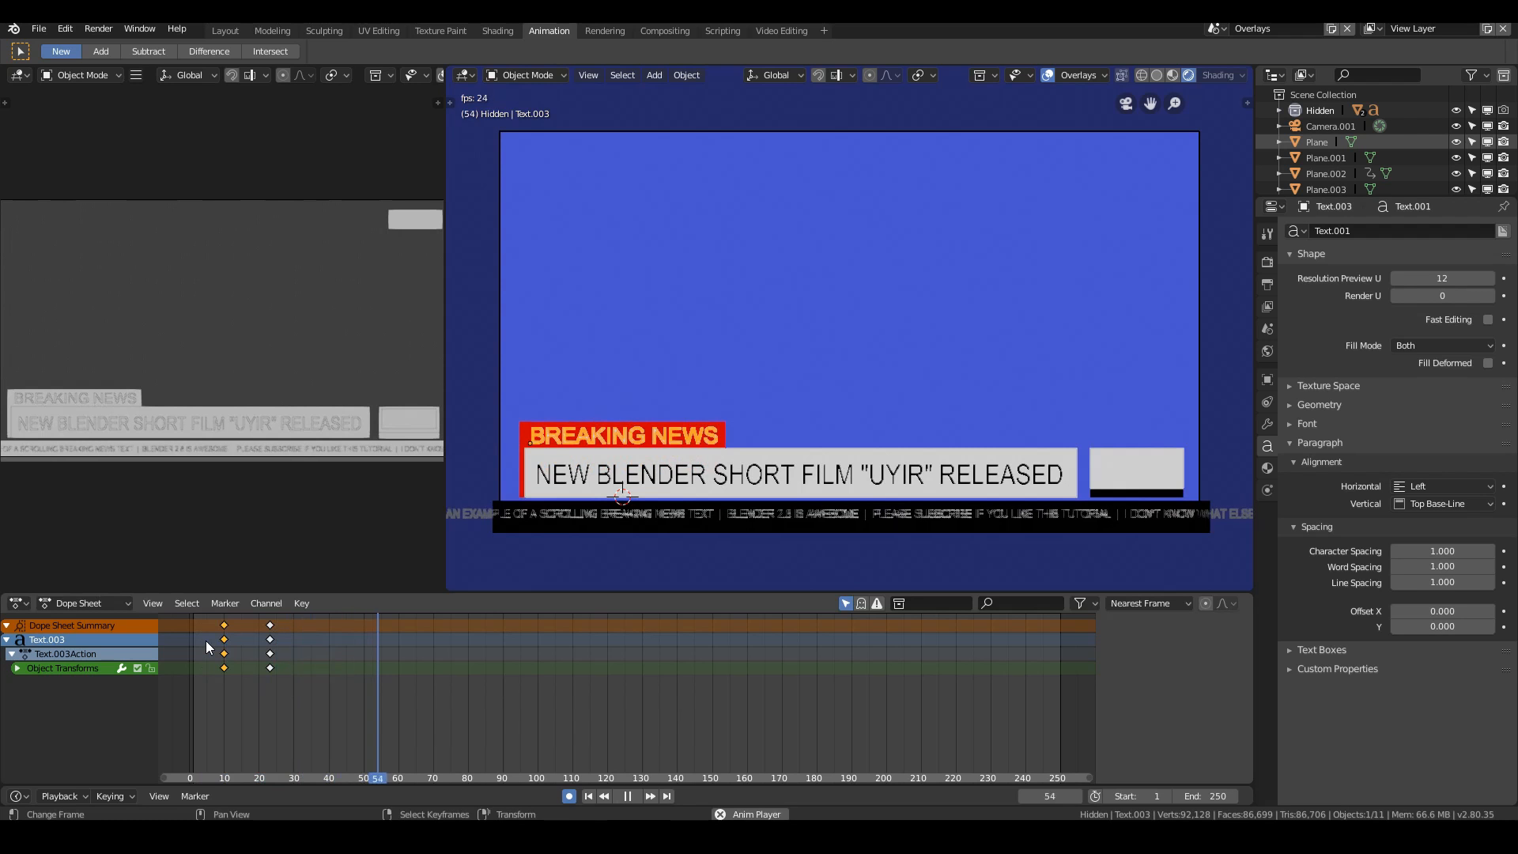
{"action": "key", "text": "shift+Left"}
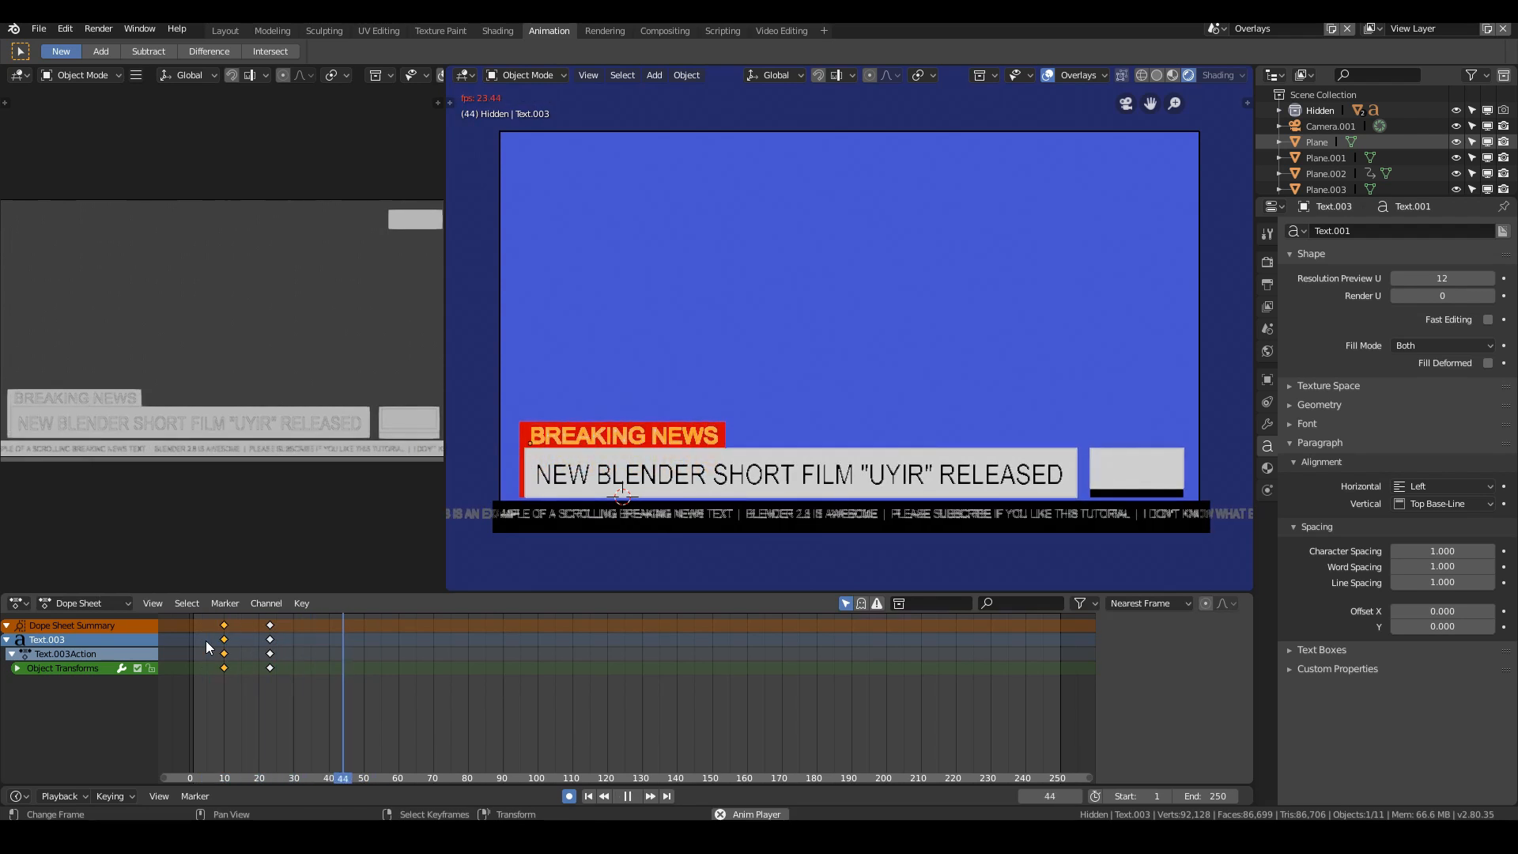
{"action": "key", "text": "Escape"}
{"action": "key", "text": "space"}
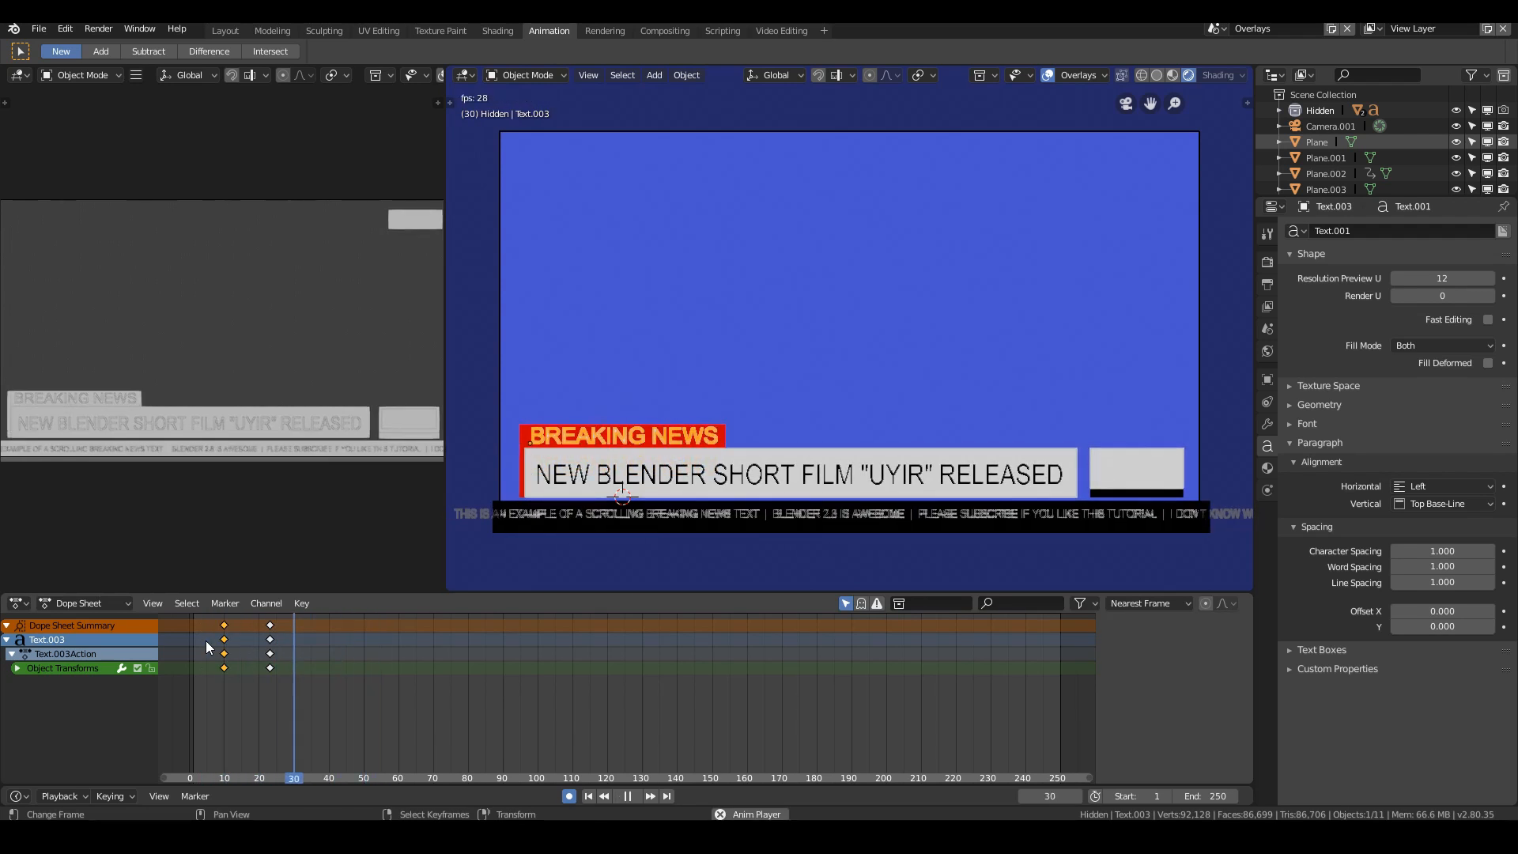
{"action": "key", "text": "Escape"}
Step: Select the headline text, give it its own material named BlackMainNews, and key its black emission color at frame 40
{"action": "left_click", "coordinate": [1051, 519]}
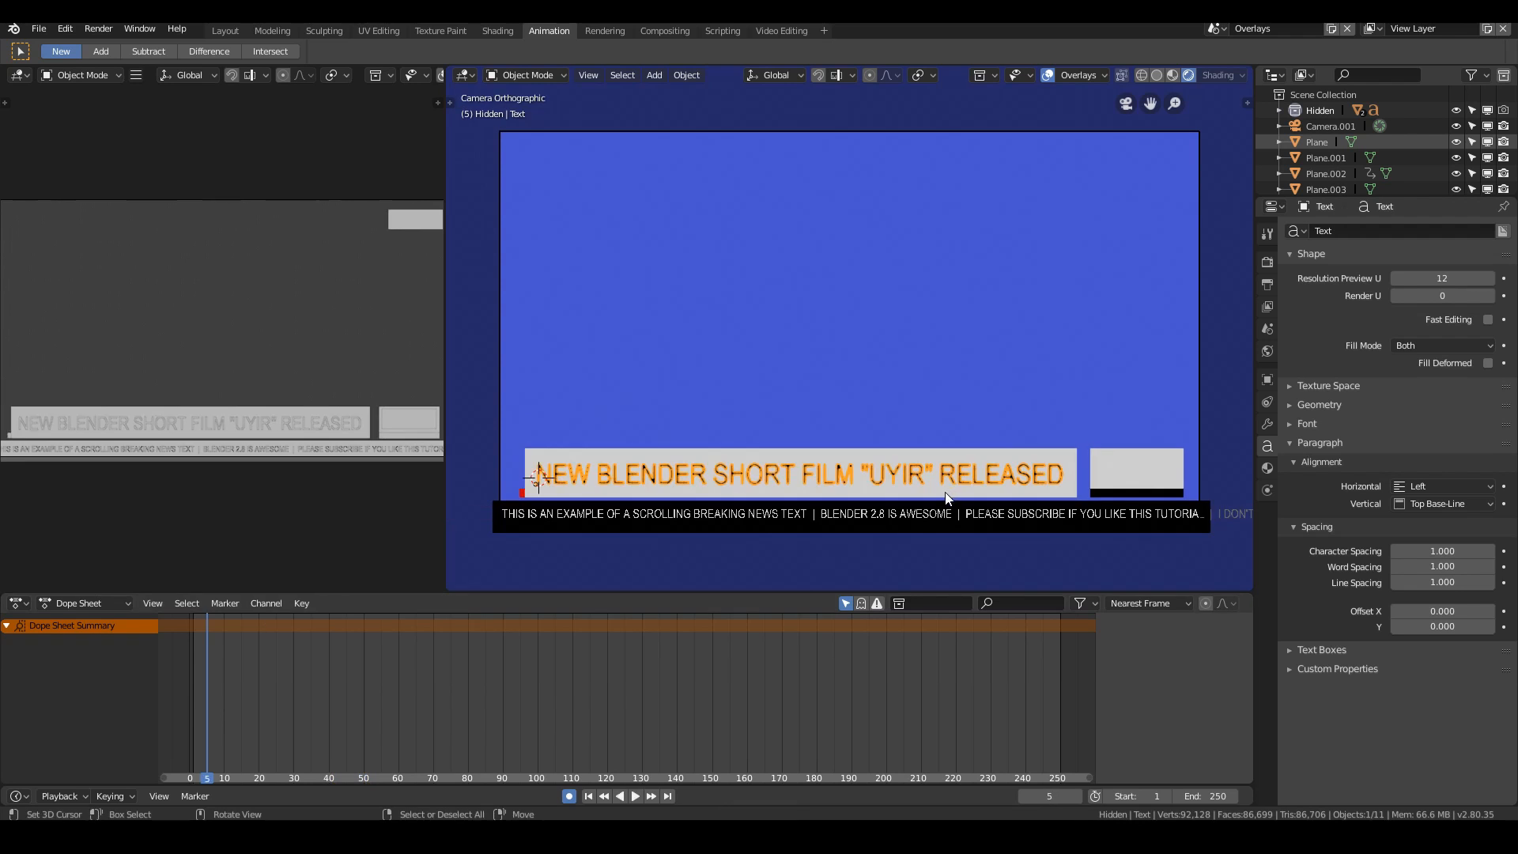
{"action": "key", "text": "space"}
{"action": "left_click_drag", "start_coordinate": [215, 719], "coordinate": [196, 726]}
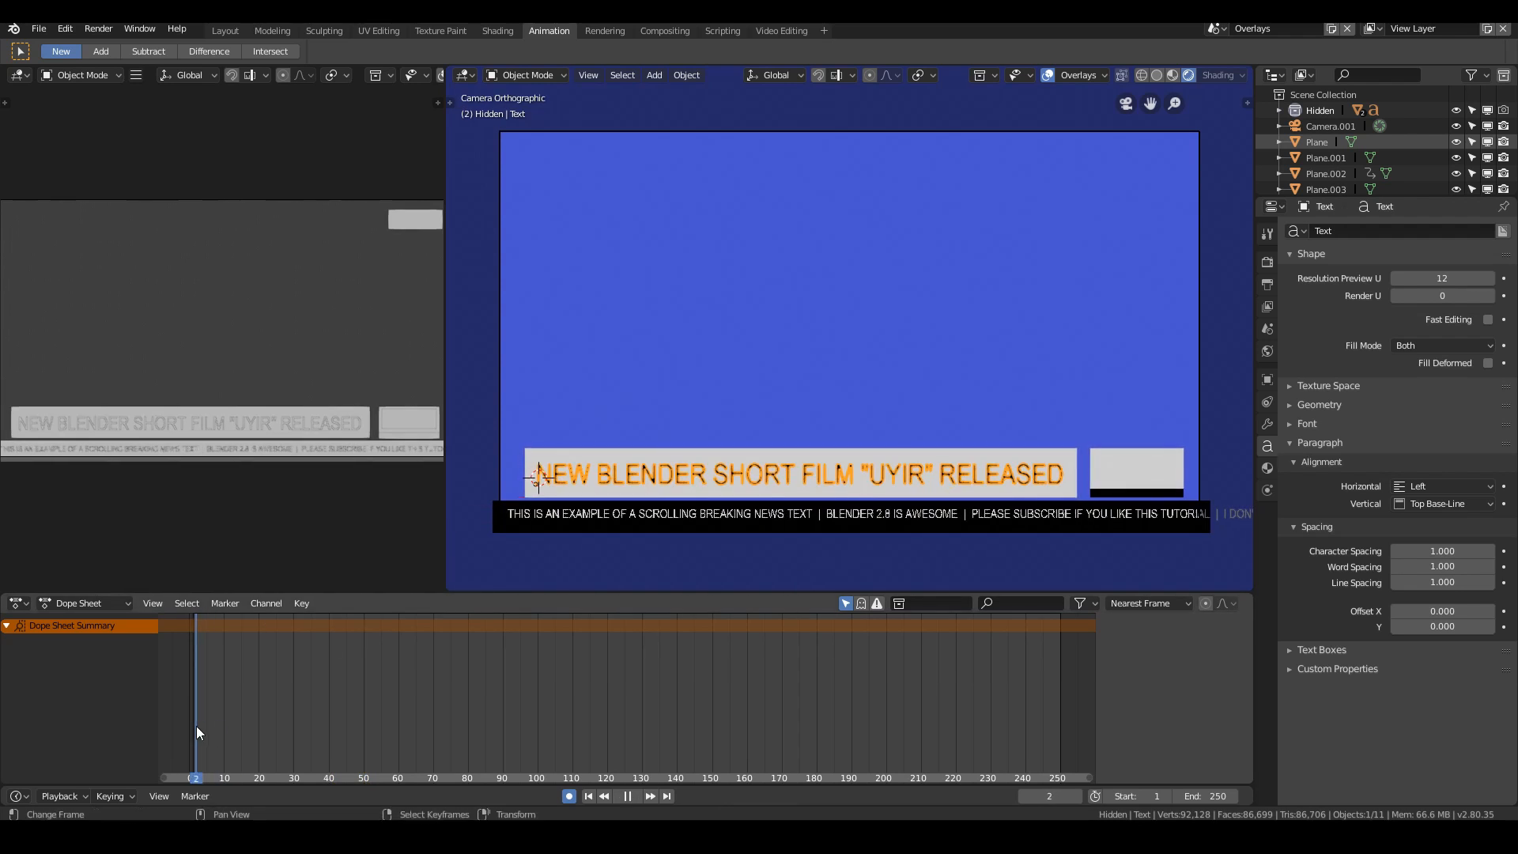
{"action": "key", "text": "space"}
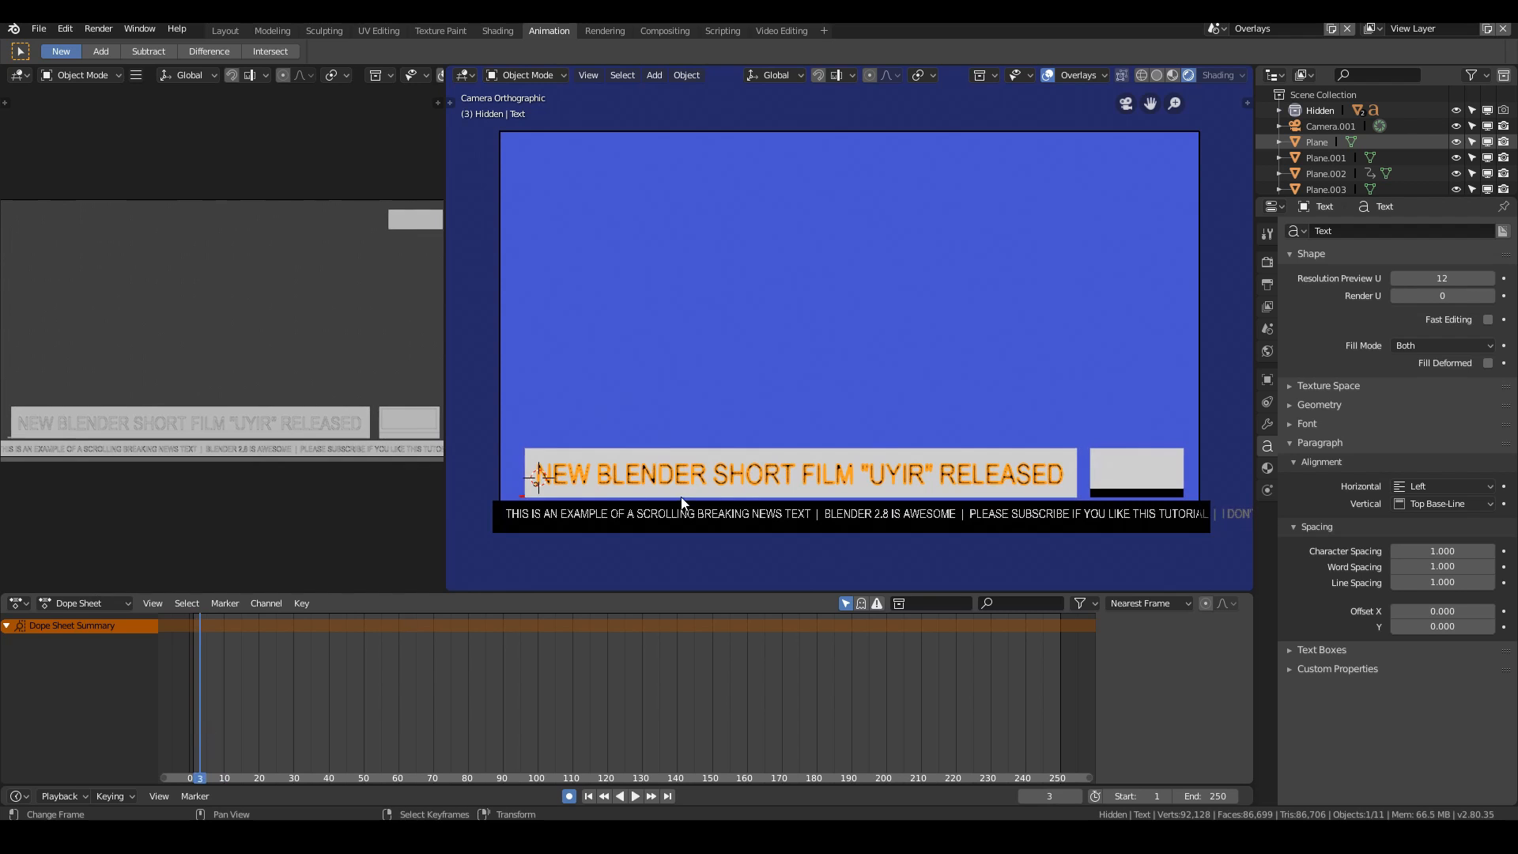
{"action": "left_click", "coordinate": [1268, 468]}
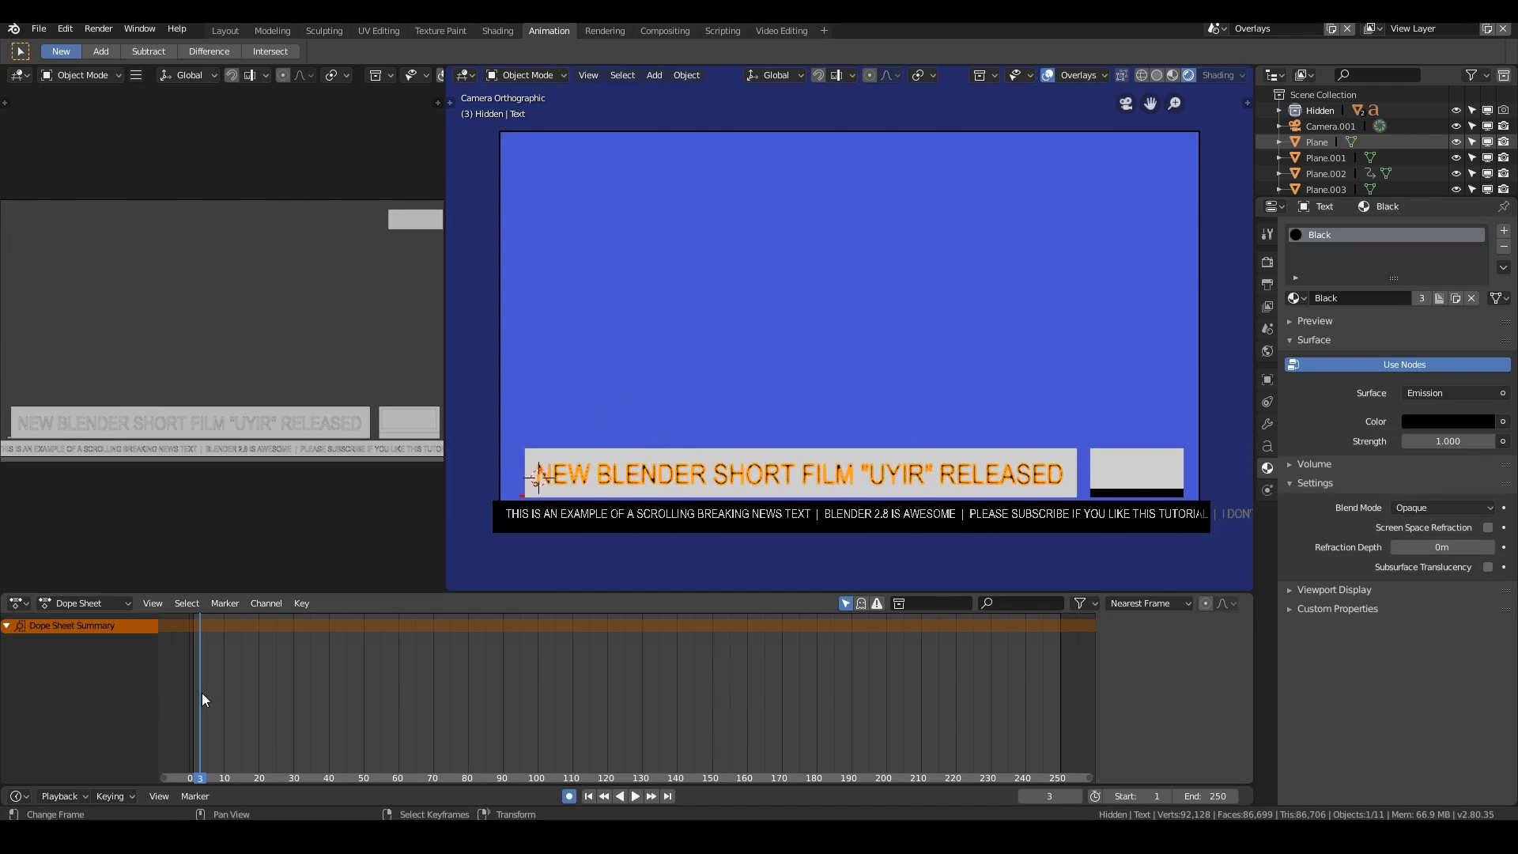
{"action": "key", "text": "space"}
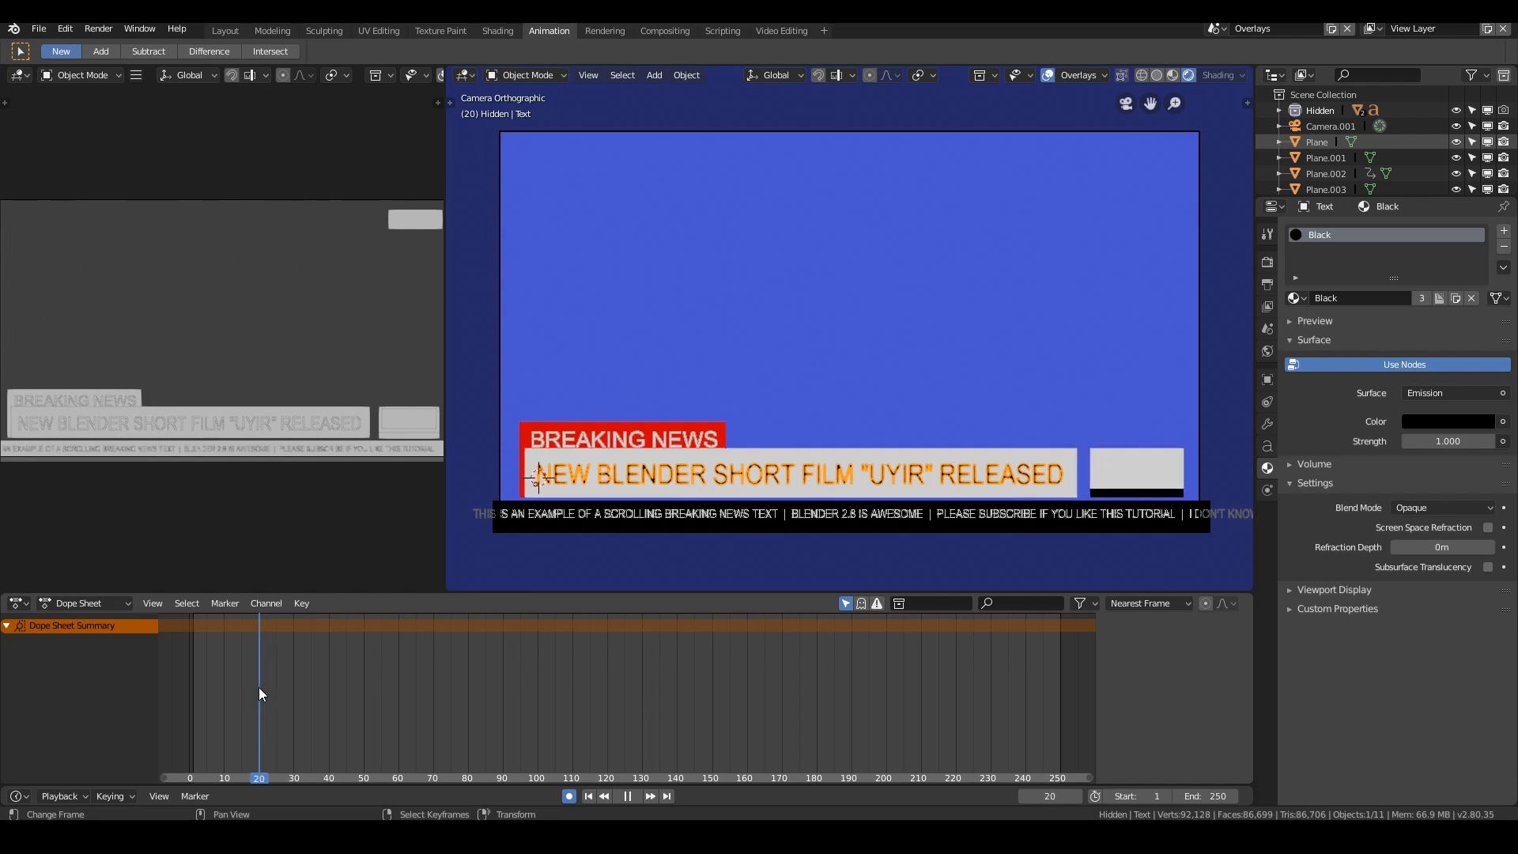
{"action": "key", "text": "space"}
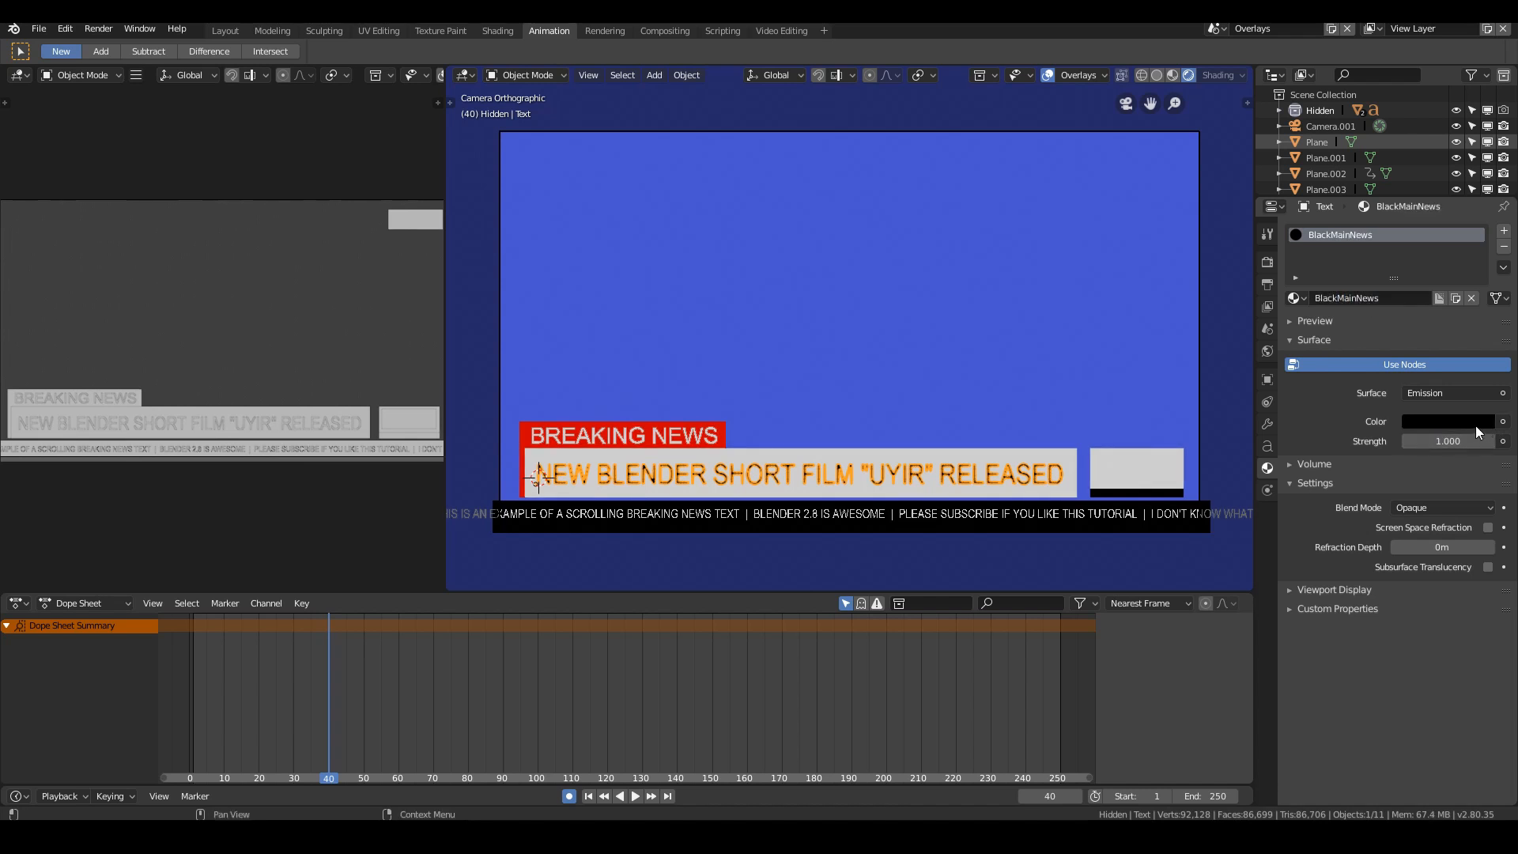
{"action": "key", "text": "i"}
Step: At frame 18, key the BlackMainNews color as a near-white that blends into the headline panel, and replay the animation
{"action": "left_click_drag", "start_coordinate": [258, 659], "coordinate": [254, 658]}
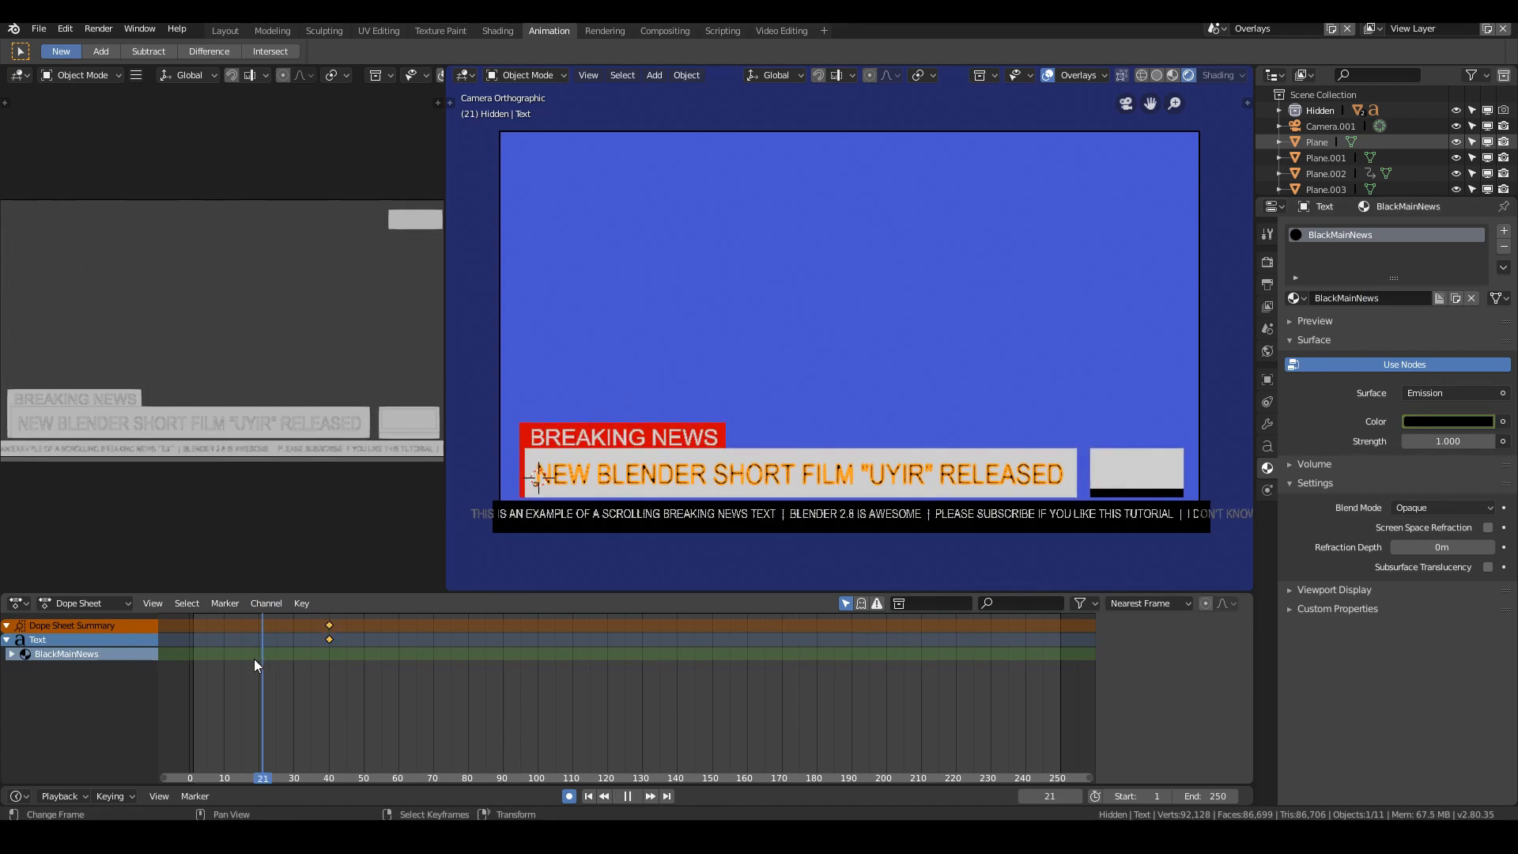
{"action": "left_click", "coordinate": [1457, 421]}
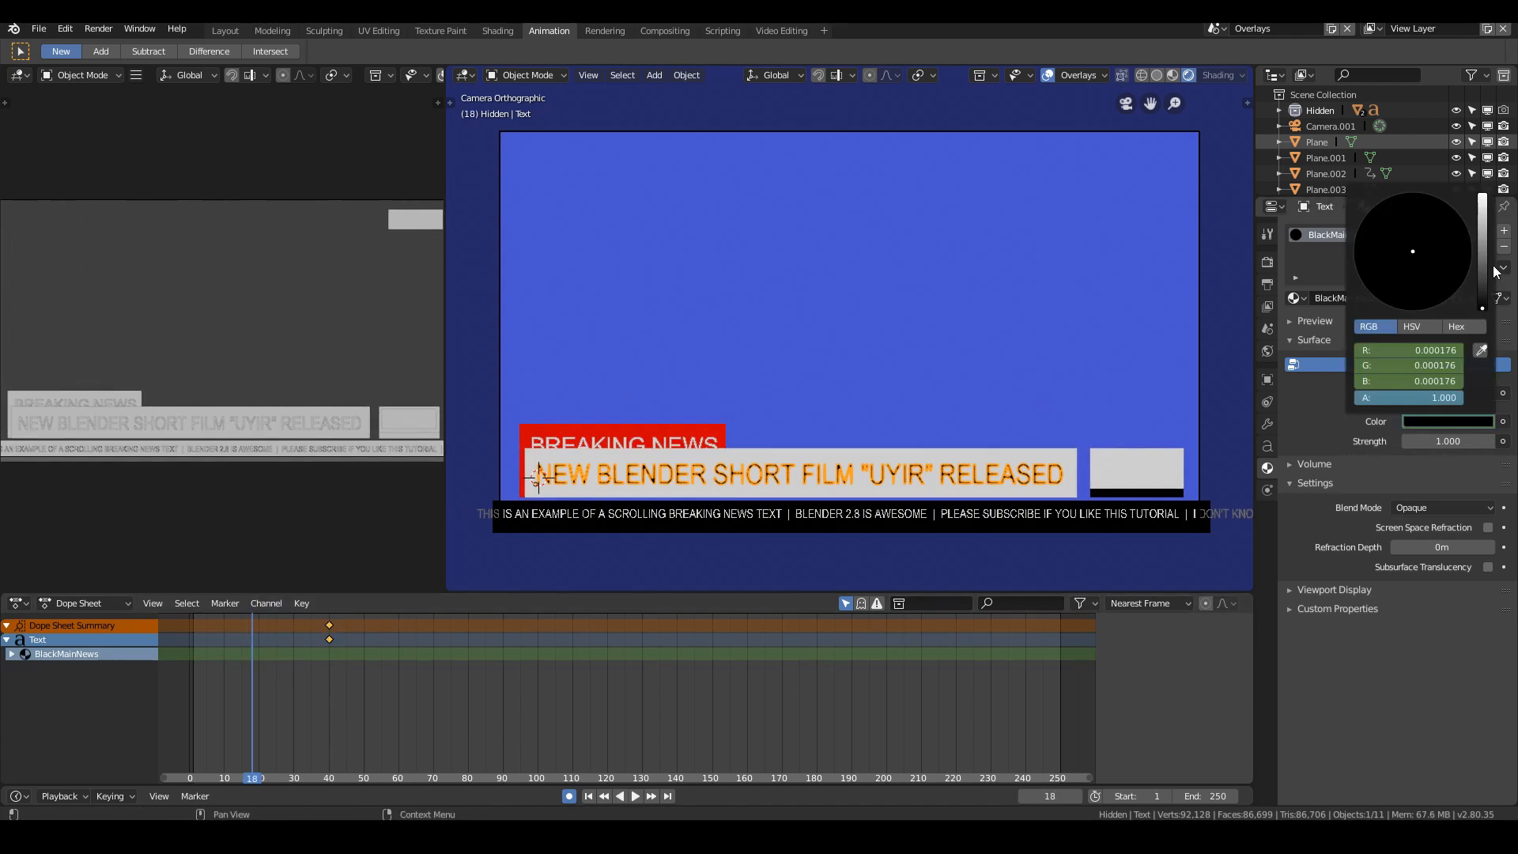
{"action": "left_click_drag", "start_coordinate": [1497, 271], "coordinate": [1483, 198]}
{"action": "key", "text": "space"}
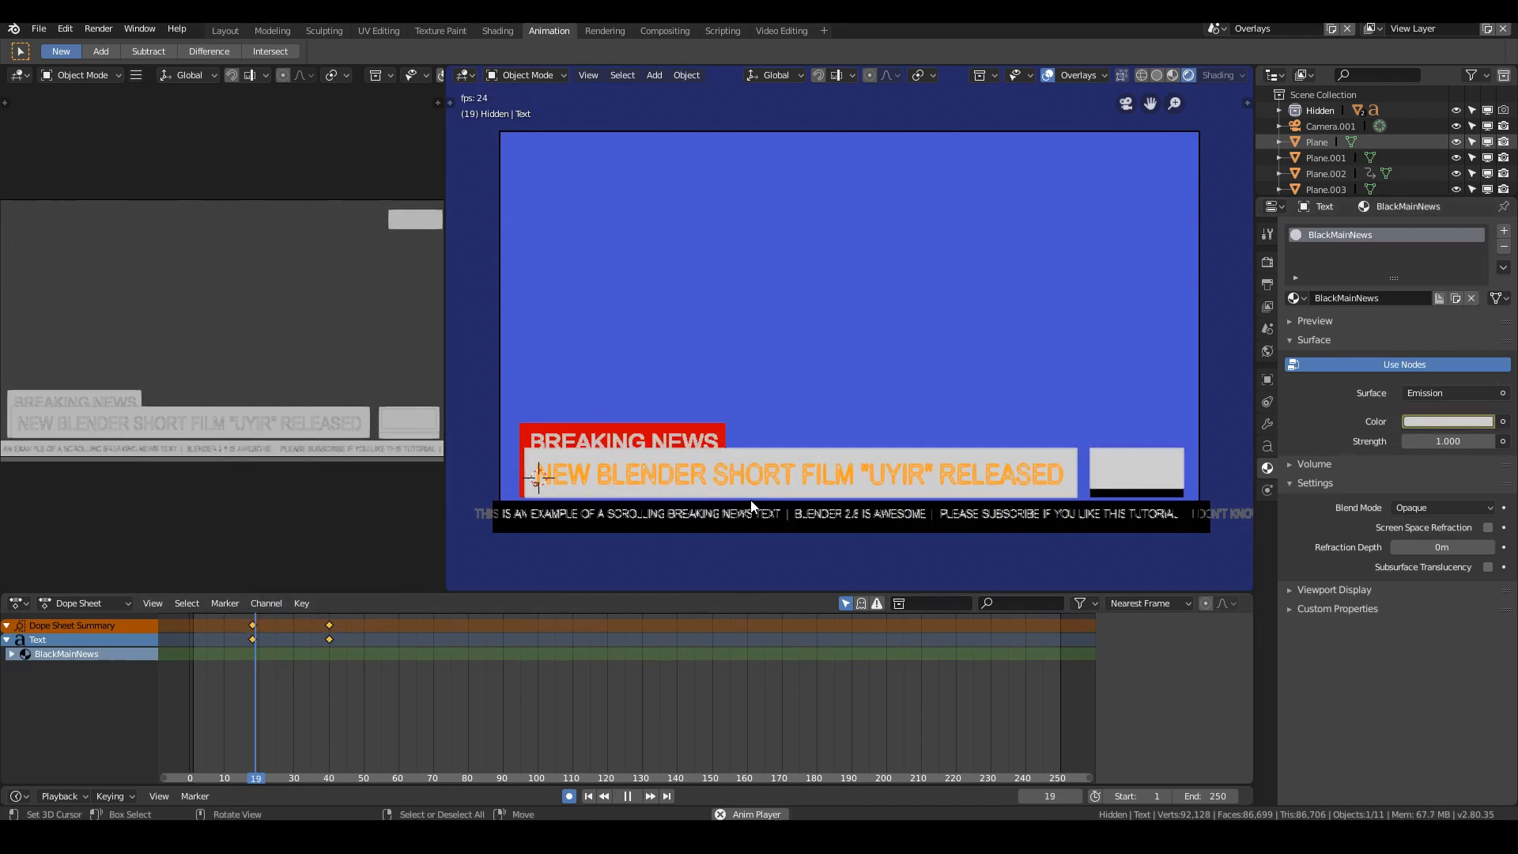
{"action": "key", "text": "Escape"}
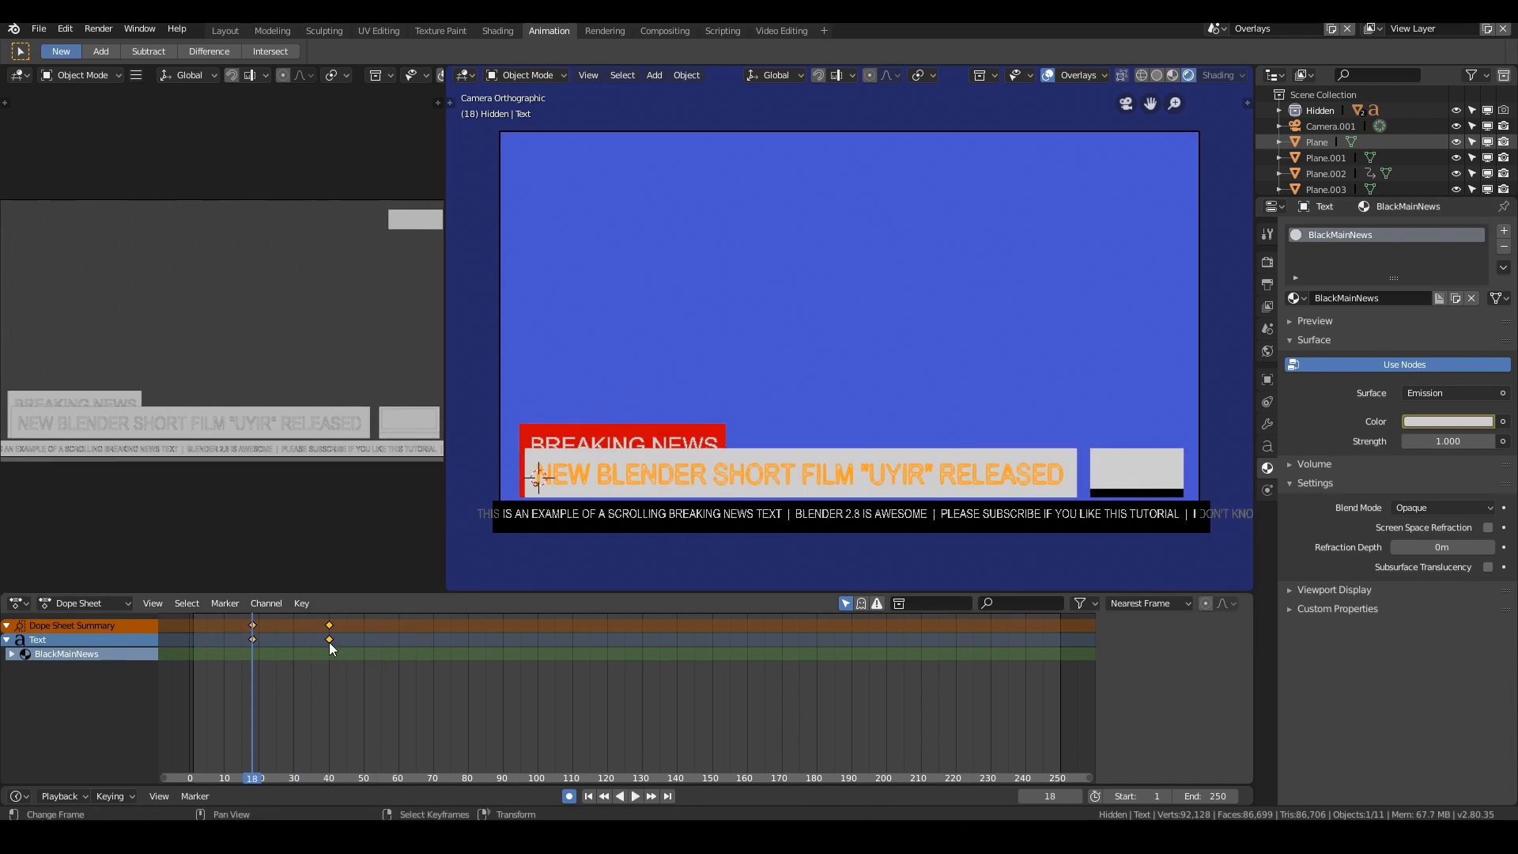
{"action": "key", "text": "space"}
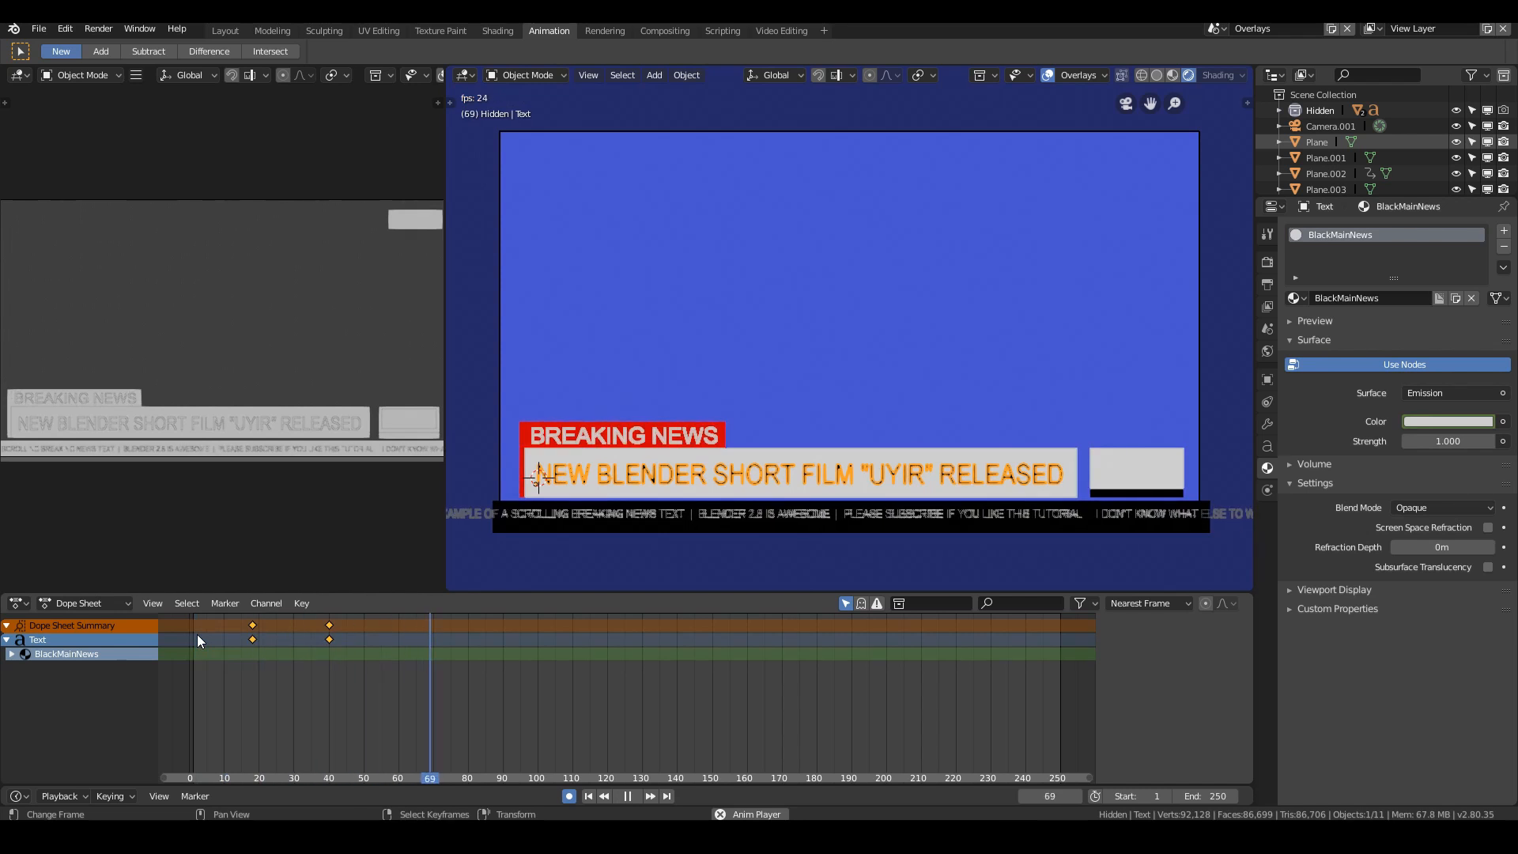
{"action": "key", "text": "space"}
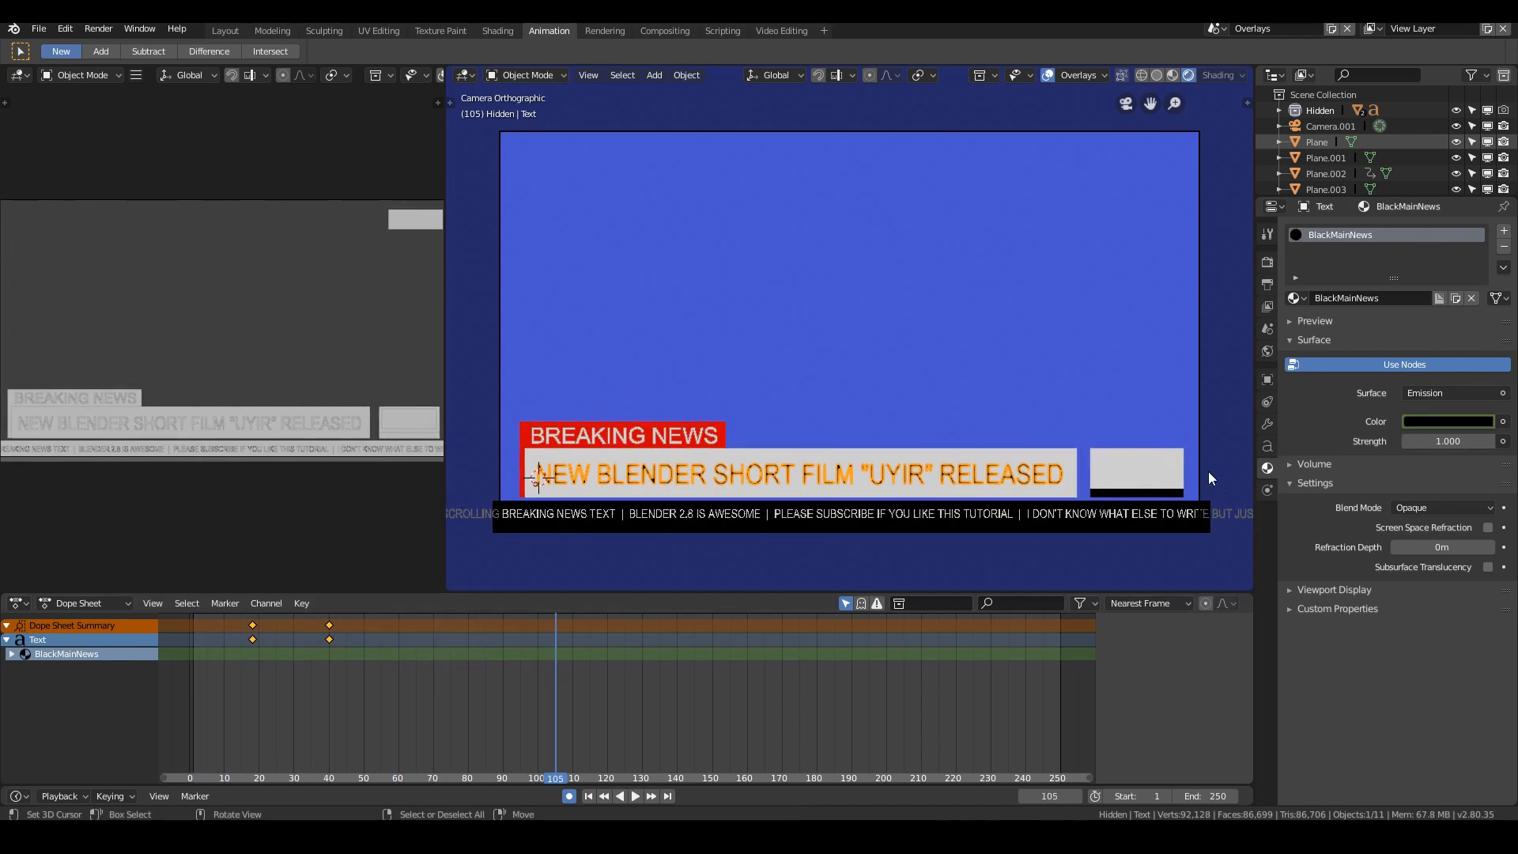
Step: Select the logo plane and replay the animation to check the overlay, finishing at frame 1
{"action": "left_click", "coordinate": [1152, 470]}
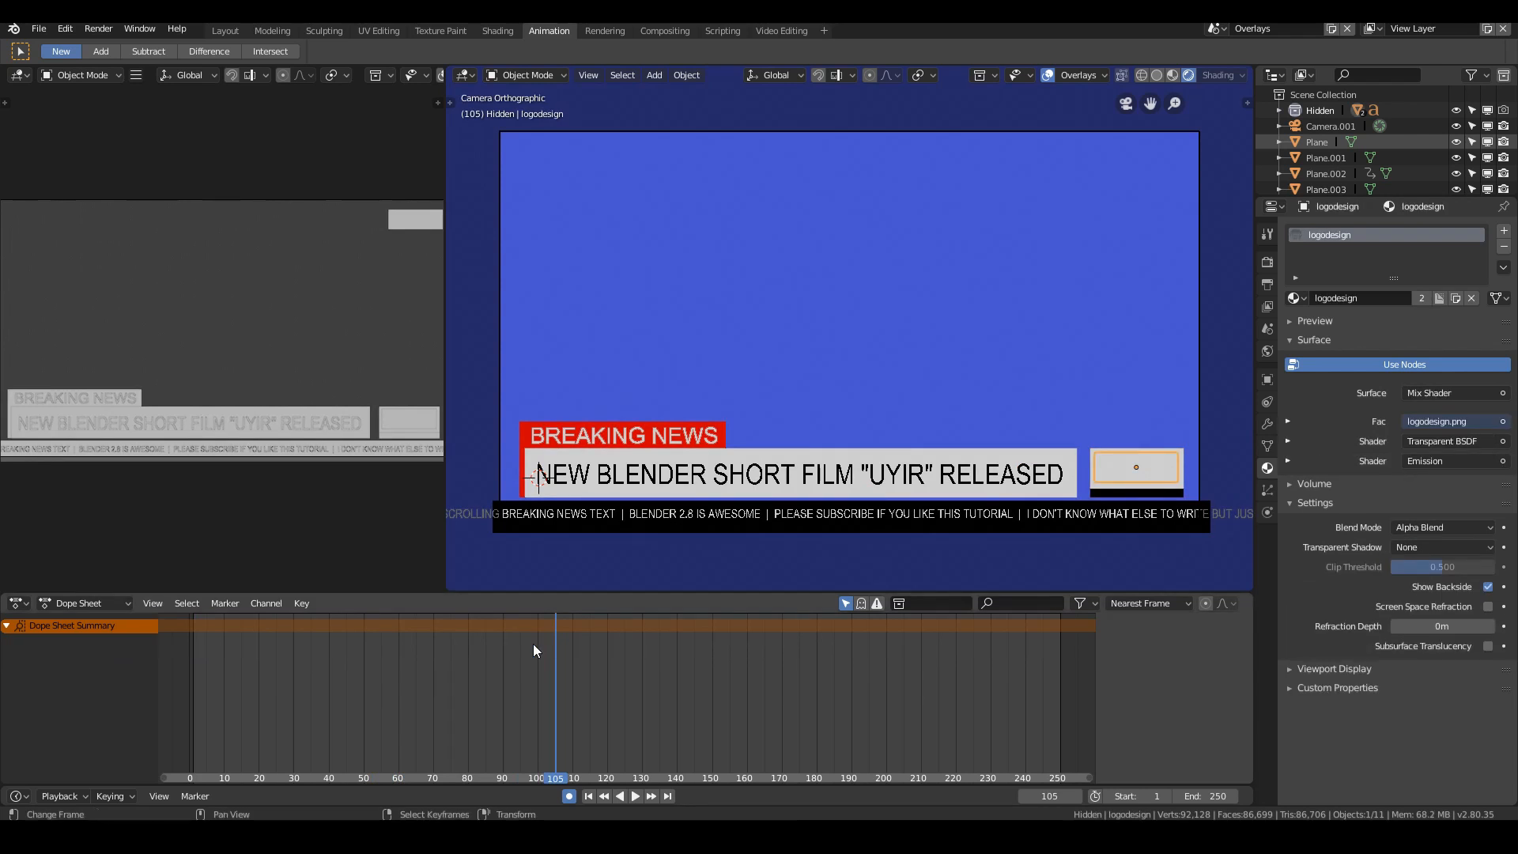
{"action": "left_click", "coordinate": [410, 689]}
{"action": "key", "text": "space"}
{"action": "key", "text": "Escape"}
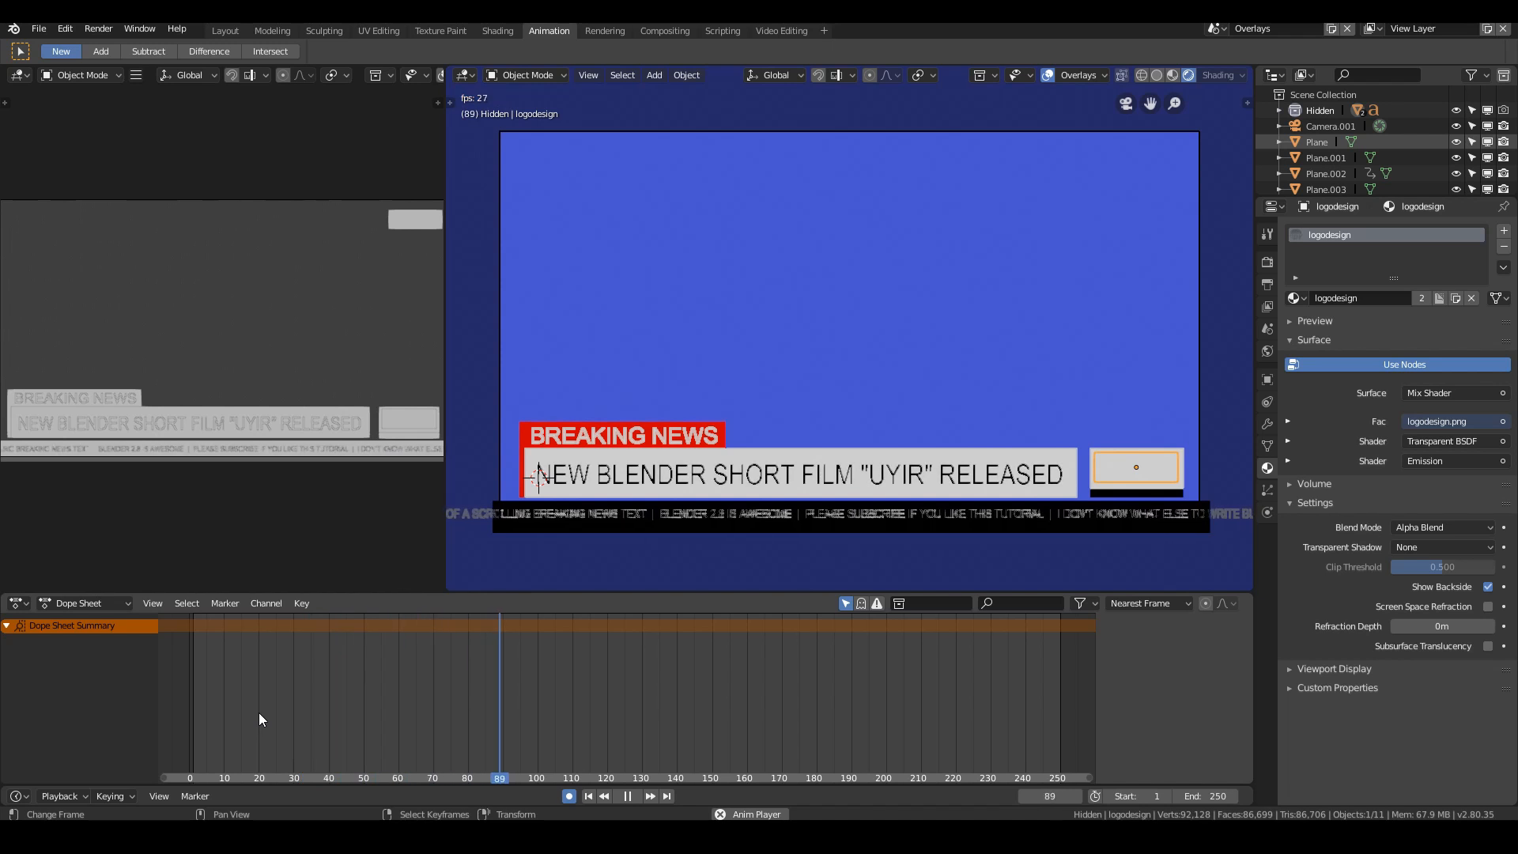
{"action": "key", "text": "Escape"}
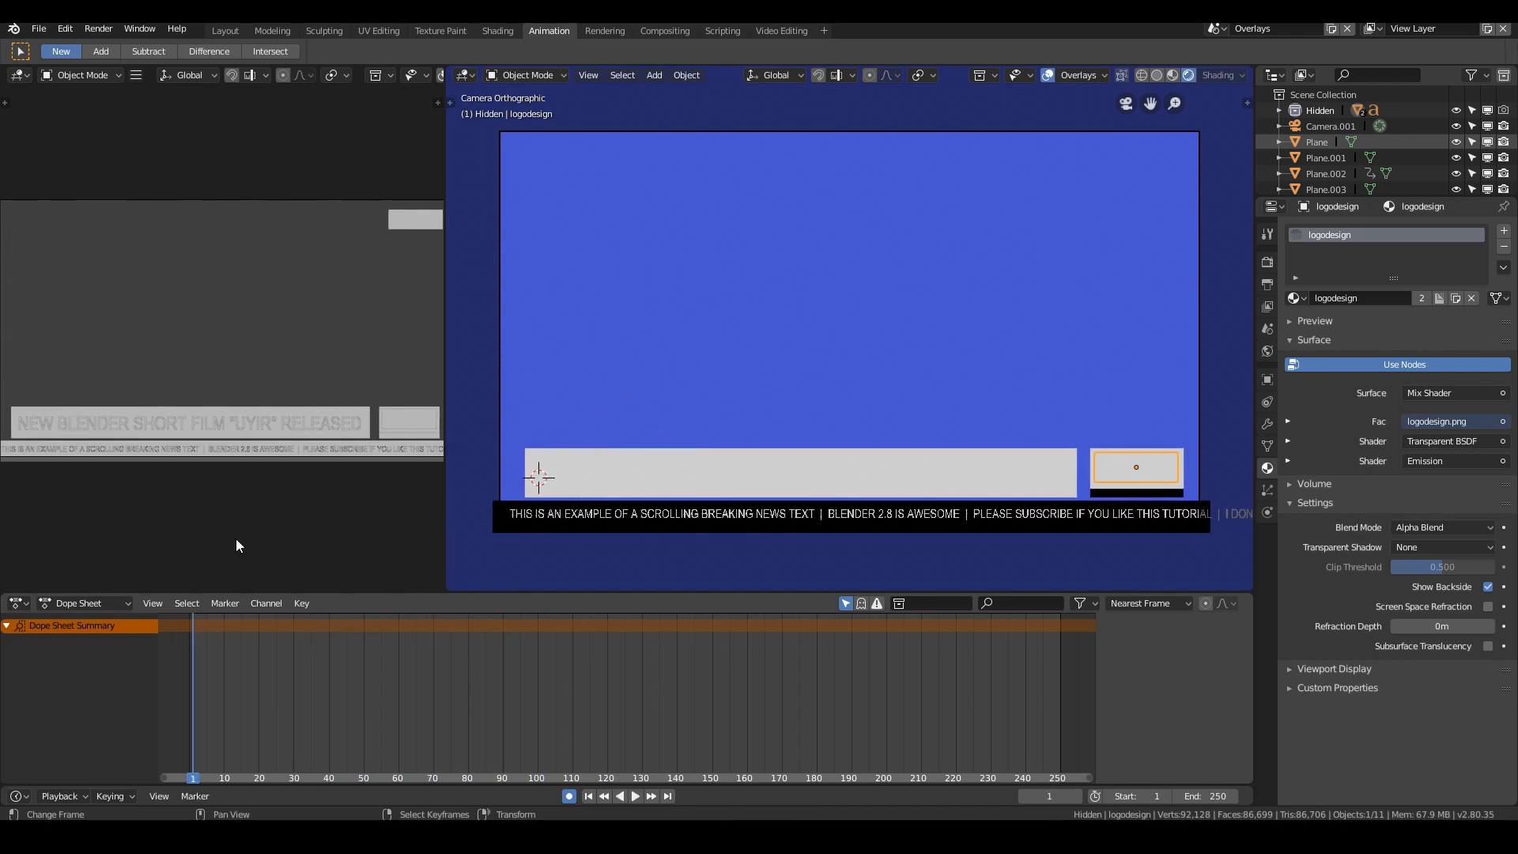
Step: Switch to the Modeling workspace, return to Object Mode, select the camera and play the full overlay animation
{"action": "left_click", "coordinate": [37, 28]}
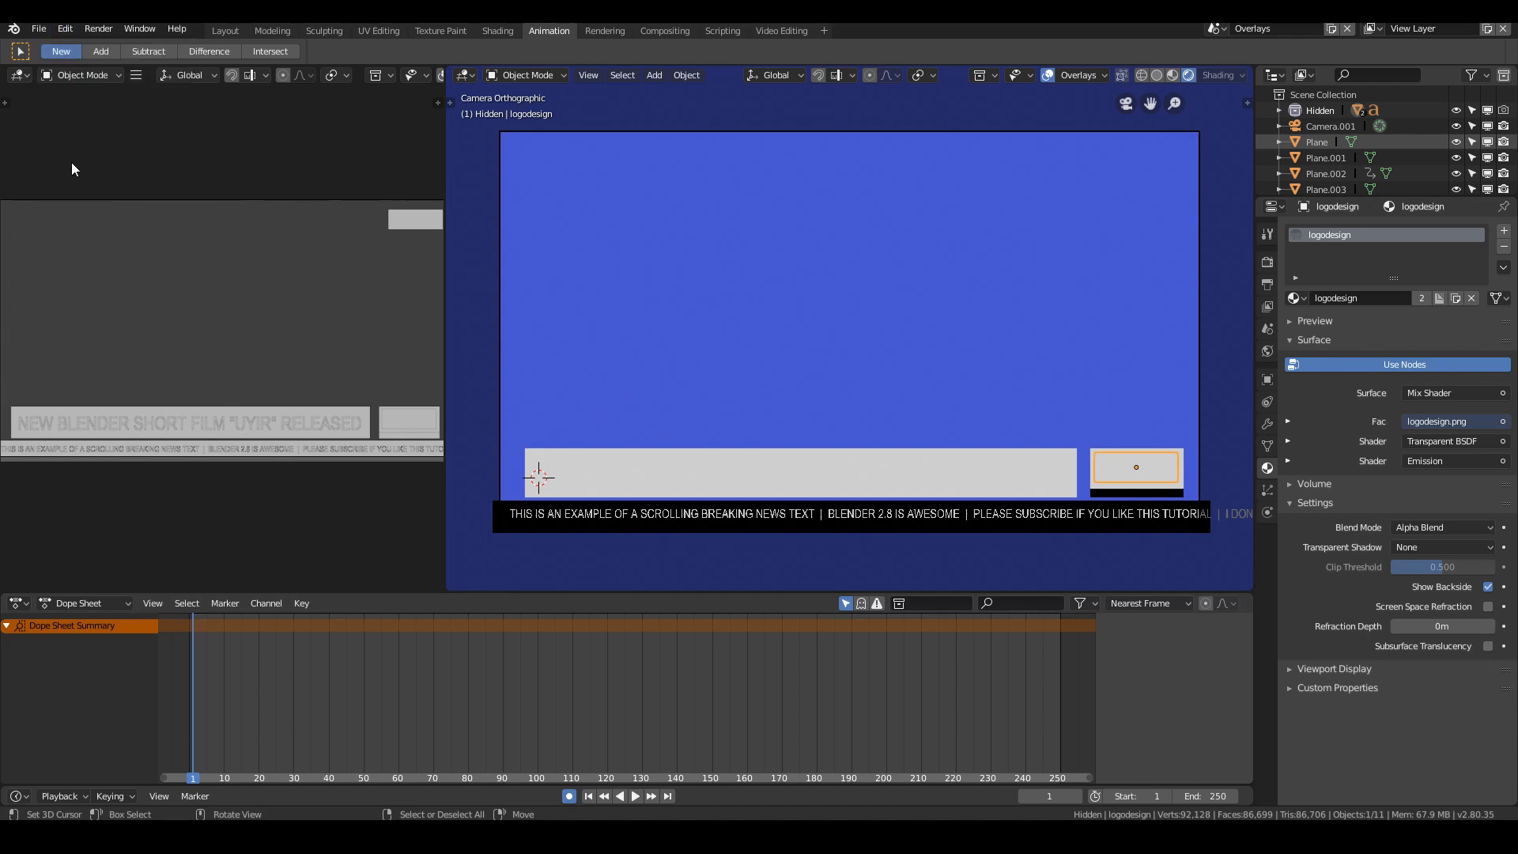
{"action": "left_click", "coordinate": [273, 30]}
{"action": "key", "text": "Home"}
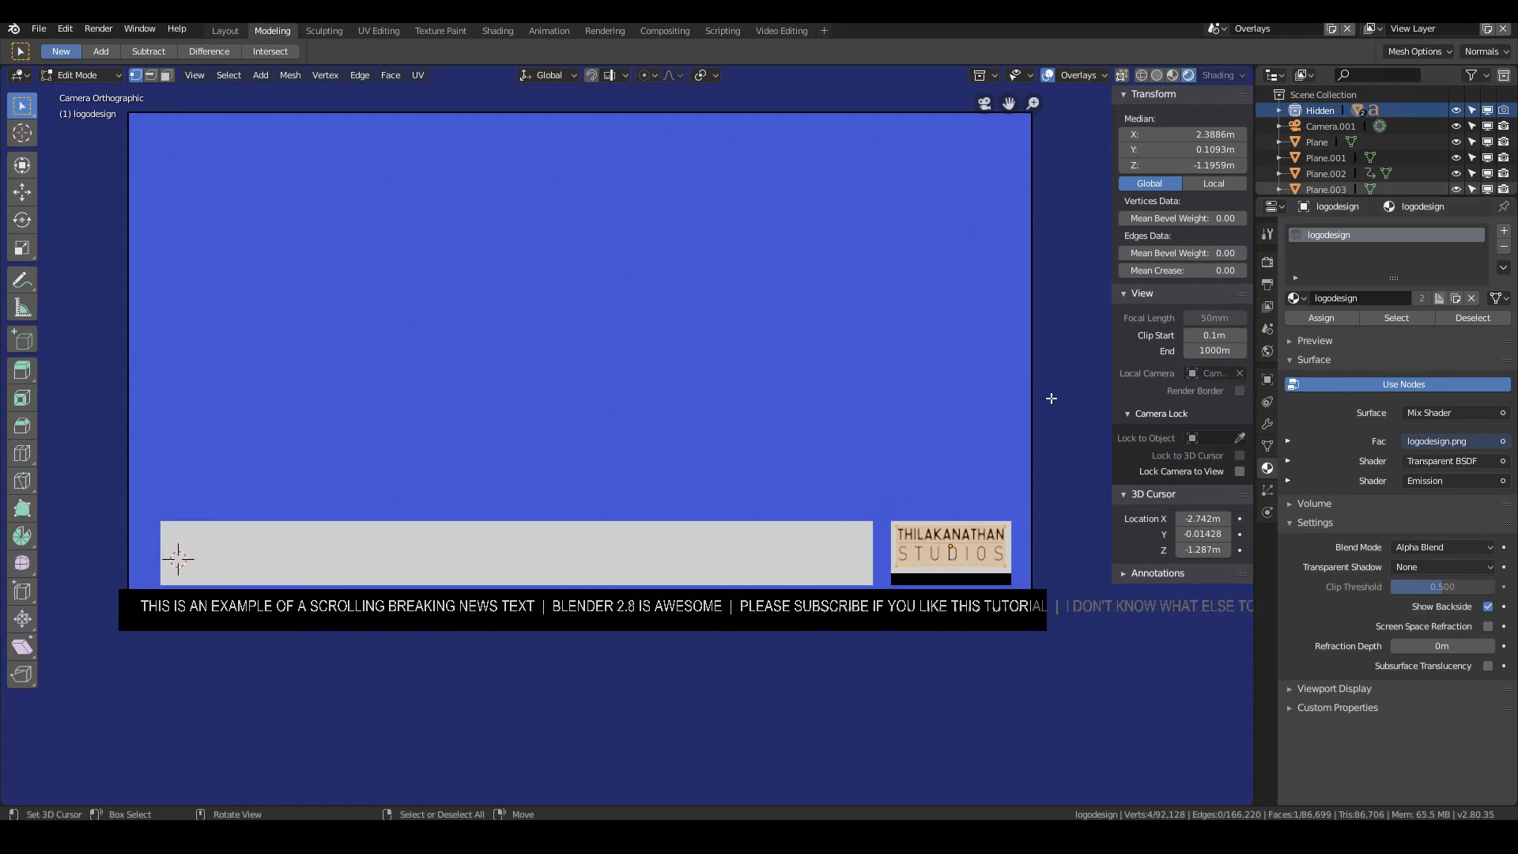
{"action": "key", "text": "grave"}
{"action": "key", "text": "Escape"}
{"action": "key", "text": "Tab"}
{"action": "left_click", "coordinate": [1036, 401]}
{"action": "key", "text": "space"}
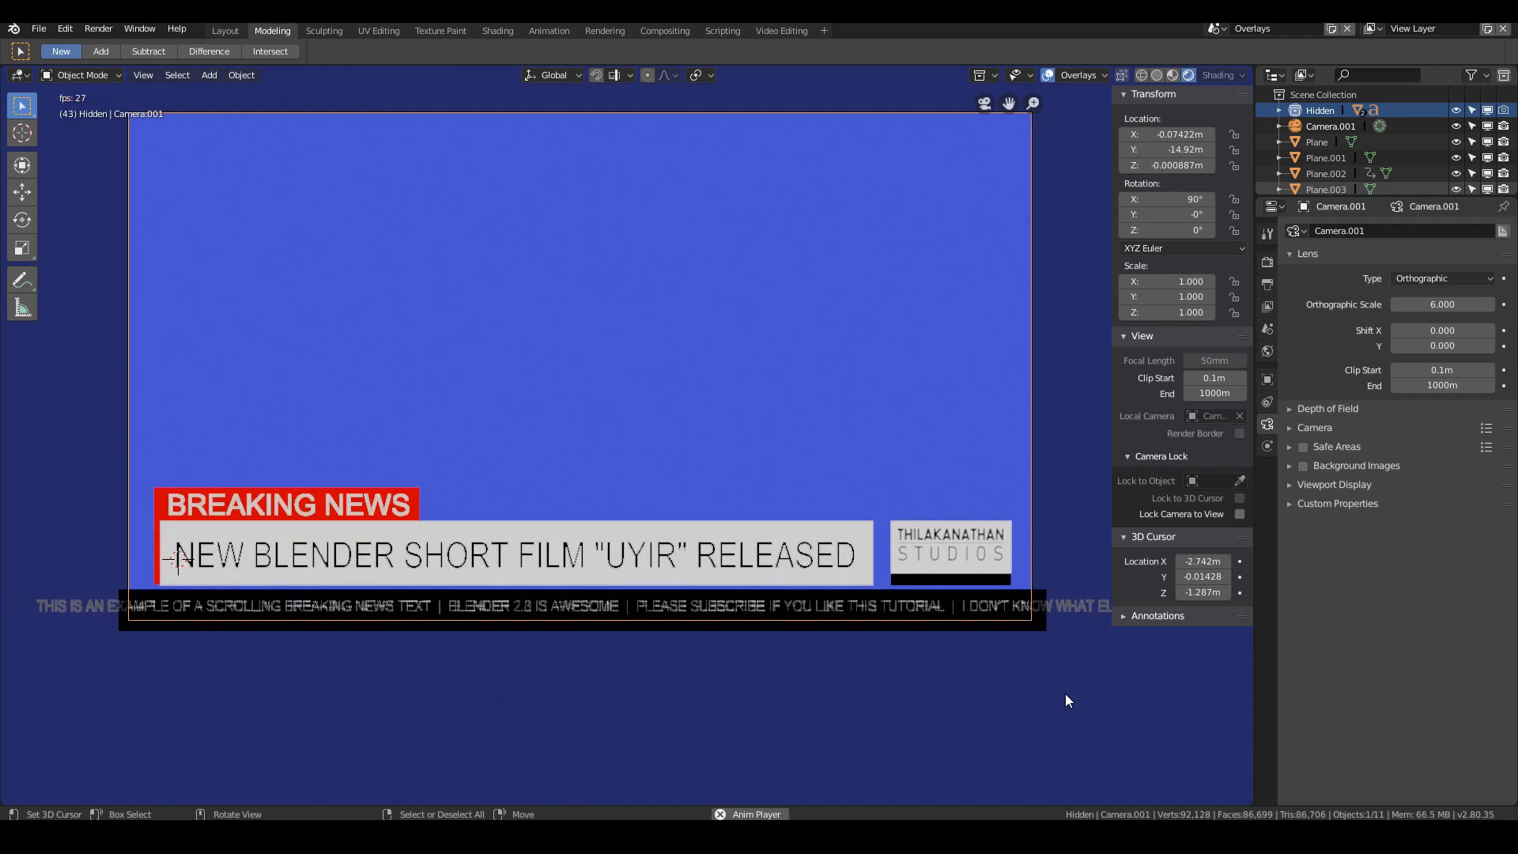
{"action": "key", "text": "Escape"}
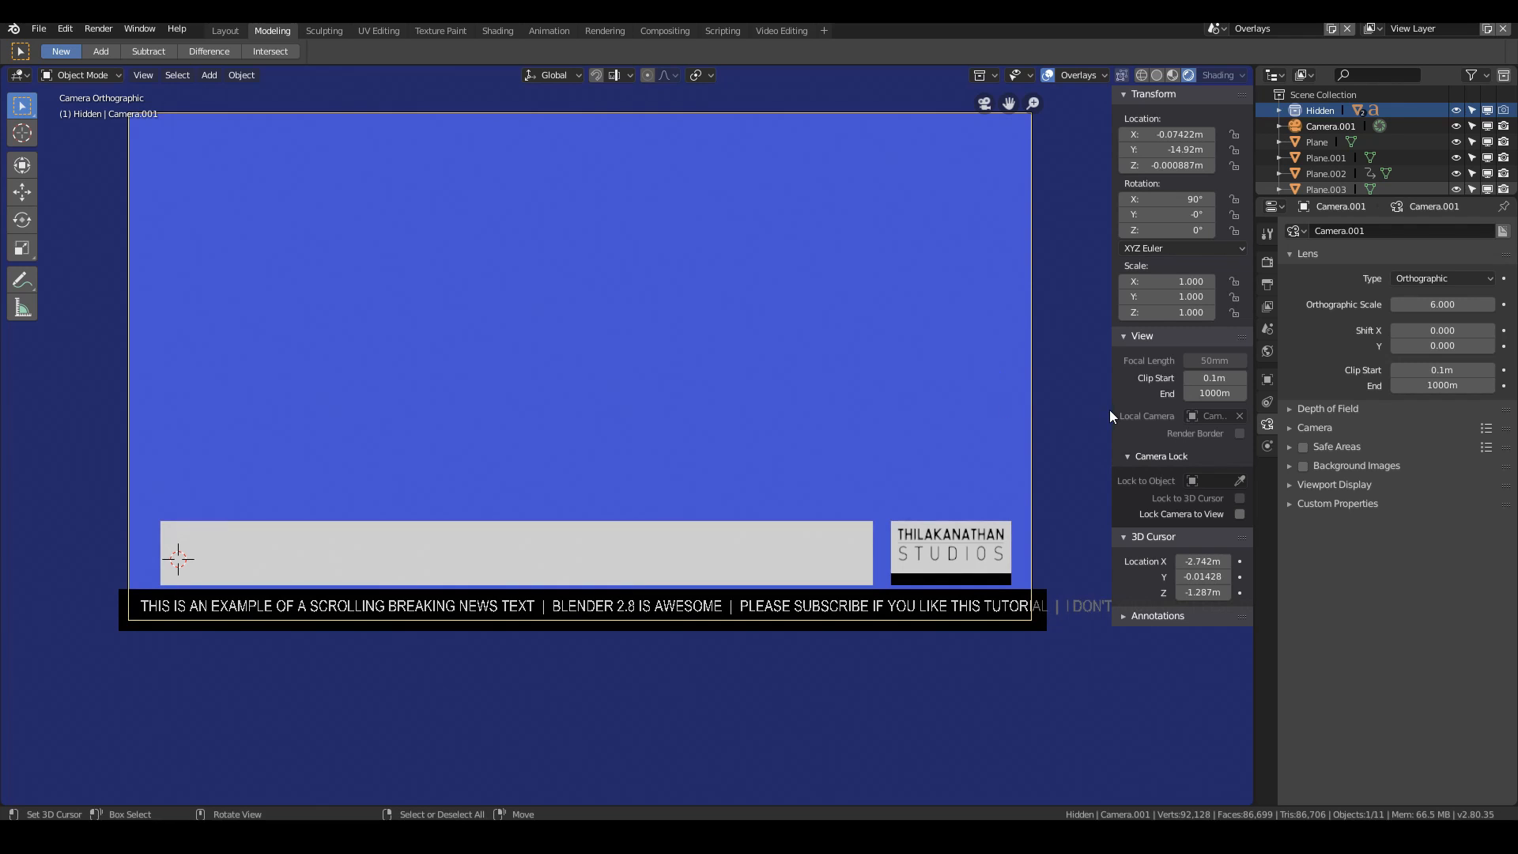
Step: Switch to the Video Footage scene in the Video Editing workspace and check the frame range of the footage
{"action": "left_click", "coordinate": [1214, 29]}
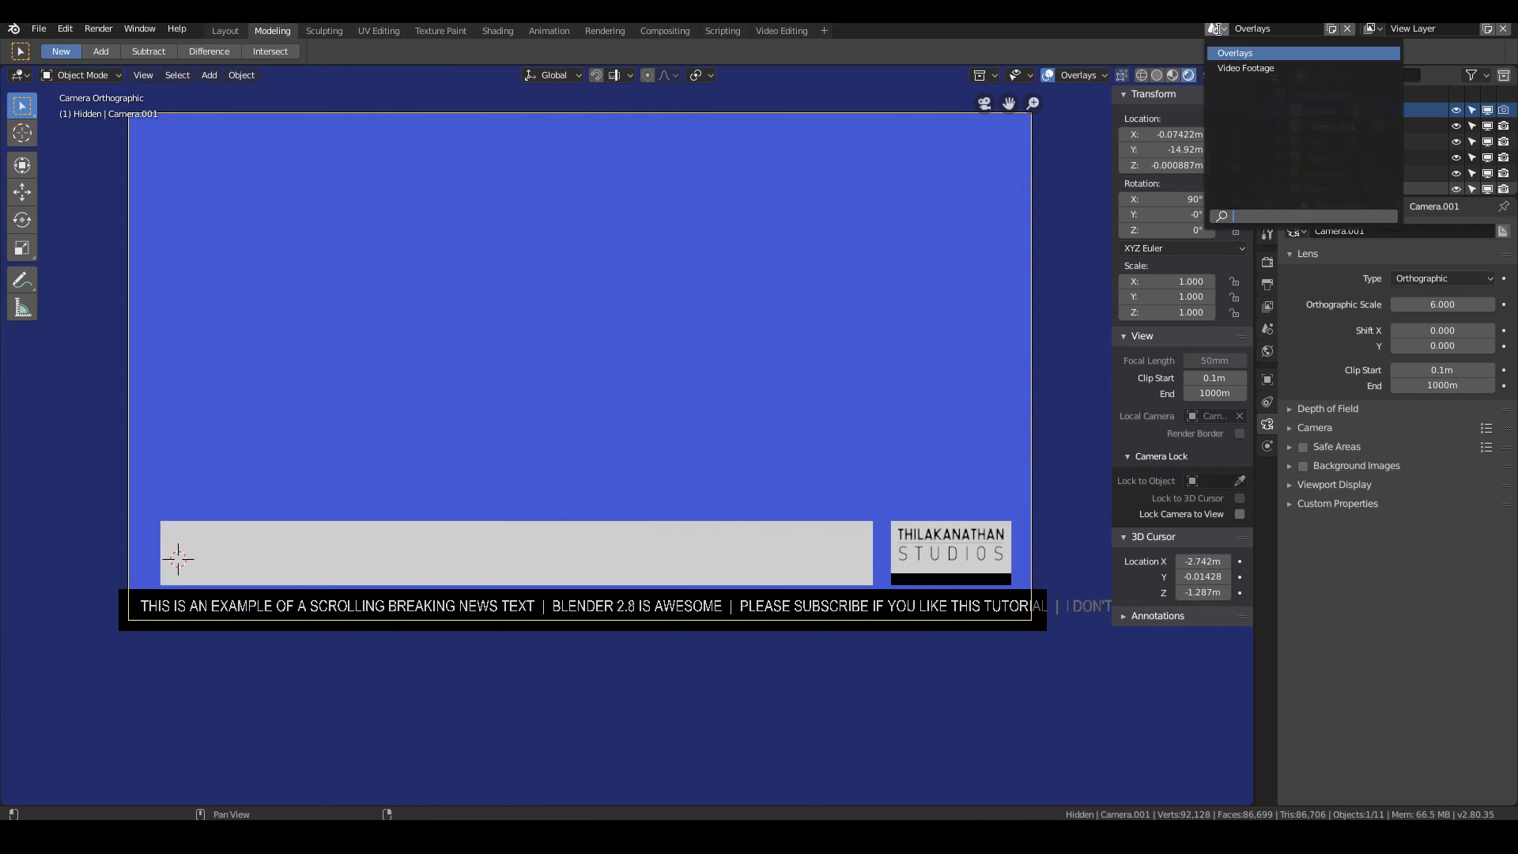
{"action": "left_click", "coordinate": [1238, 68]}
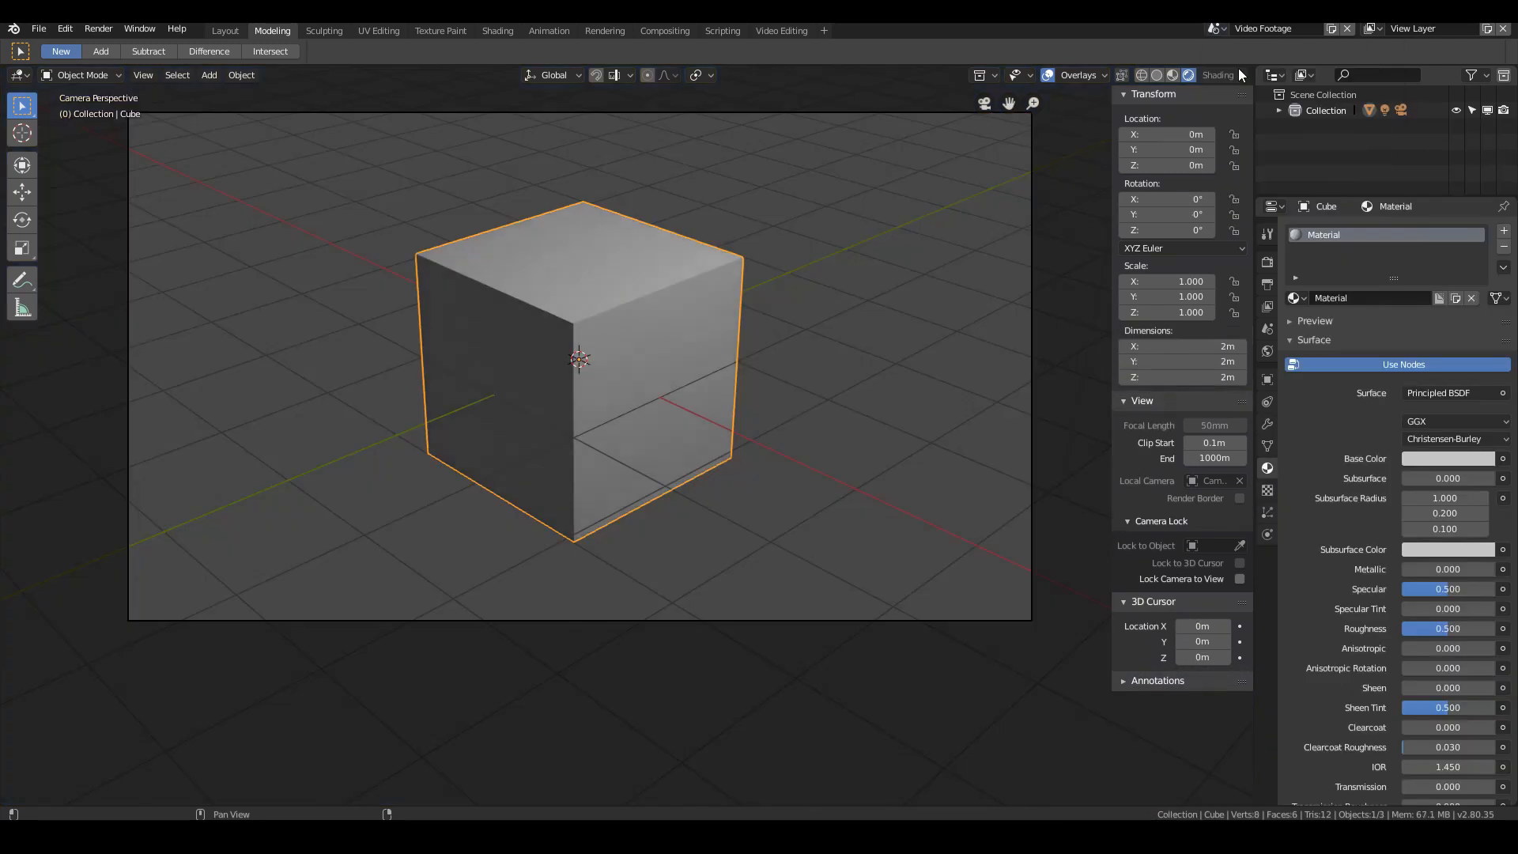
{"action": "left_click", "coordinate": [780, 30]}
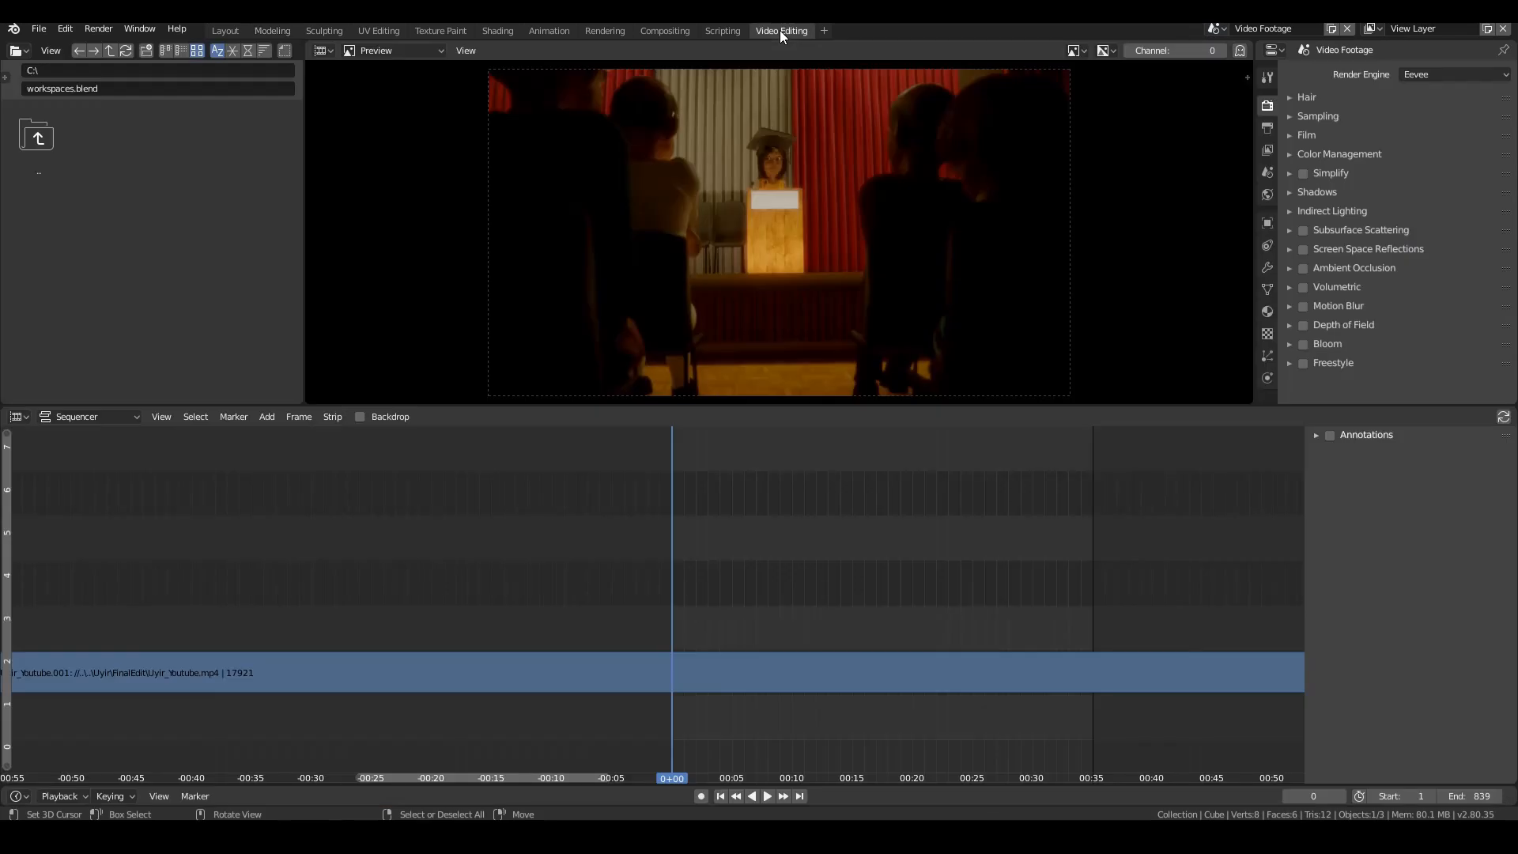
{"action": "scroll", "coordinate": [689, 619], "scroll_direction": "down", "scroll_amount": 5}
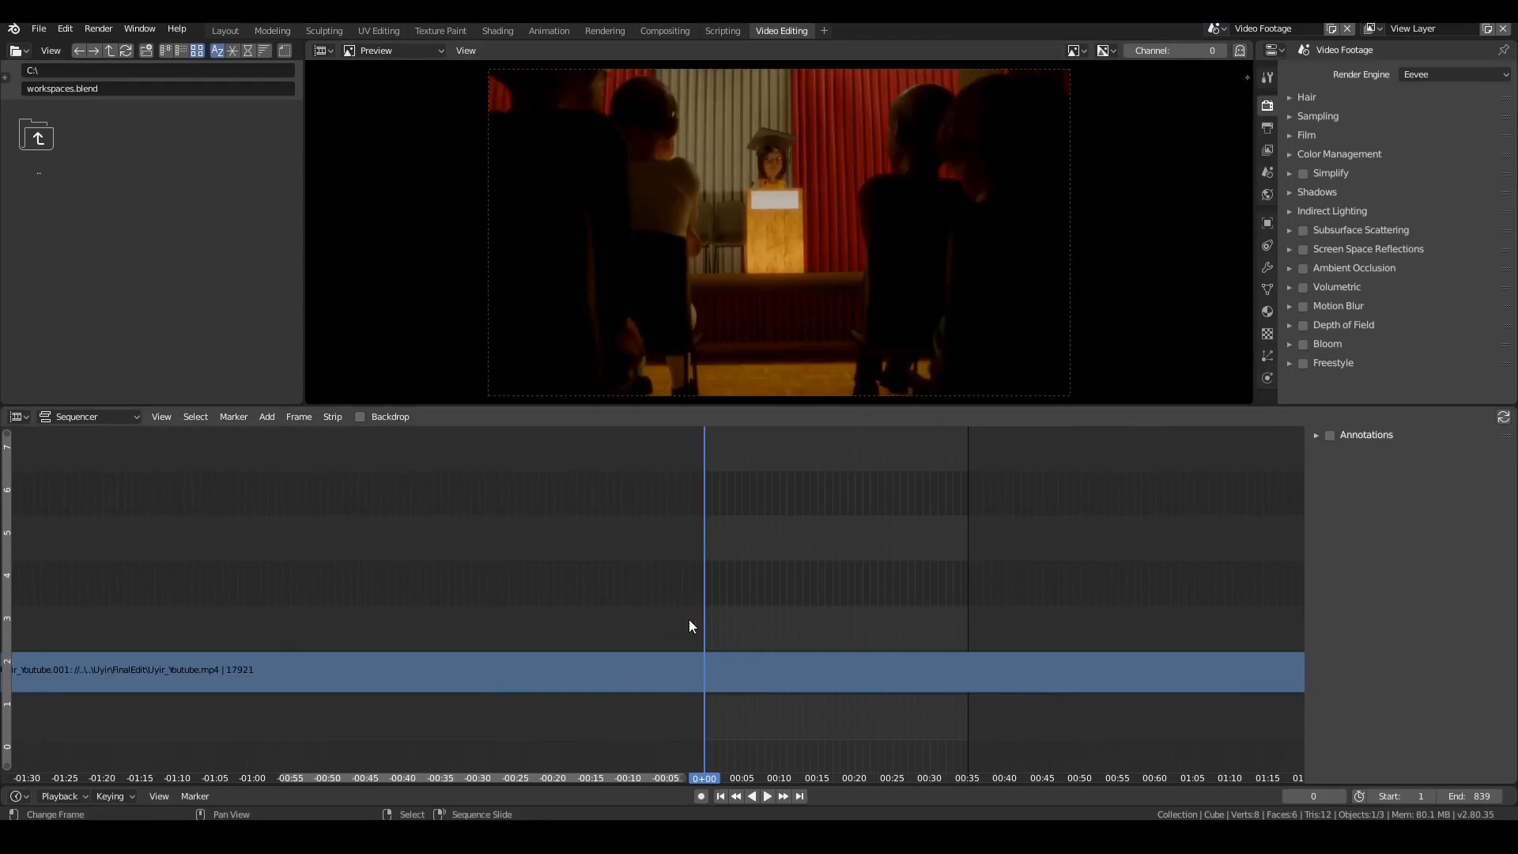
{"action": "scroll", "coordinate": [691, 620], "scroll_direction": "up", "scroll_amount": 3}
{"action": "middle_click_drag", "start_coordinate": [840, 607], "coordinate": [666, 611]}
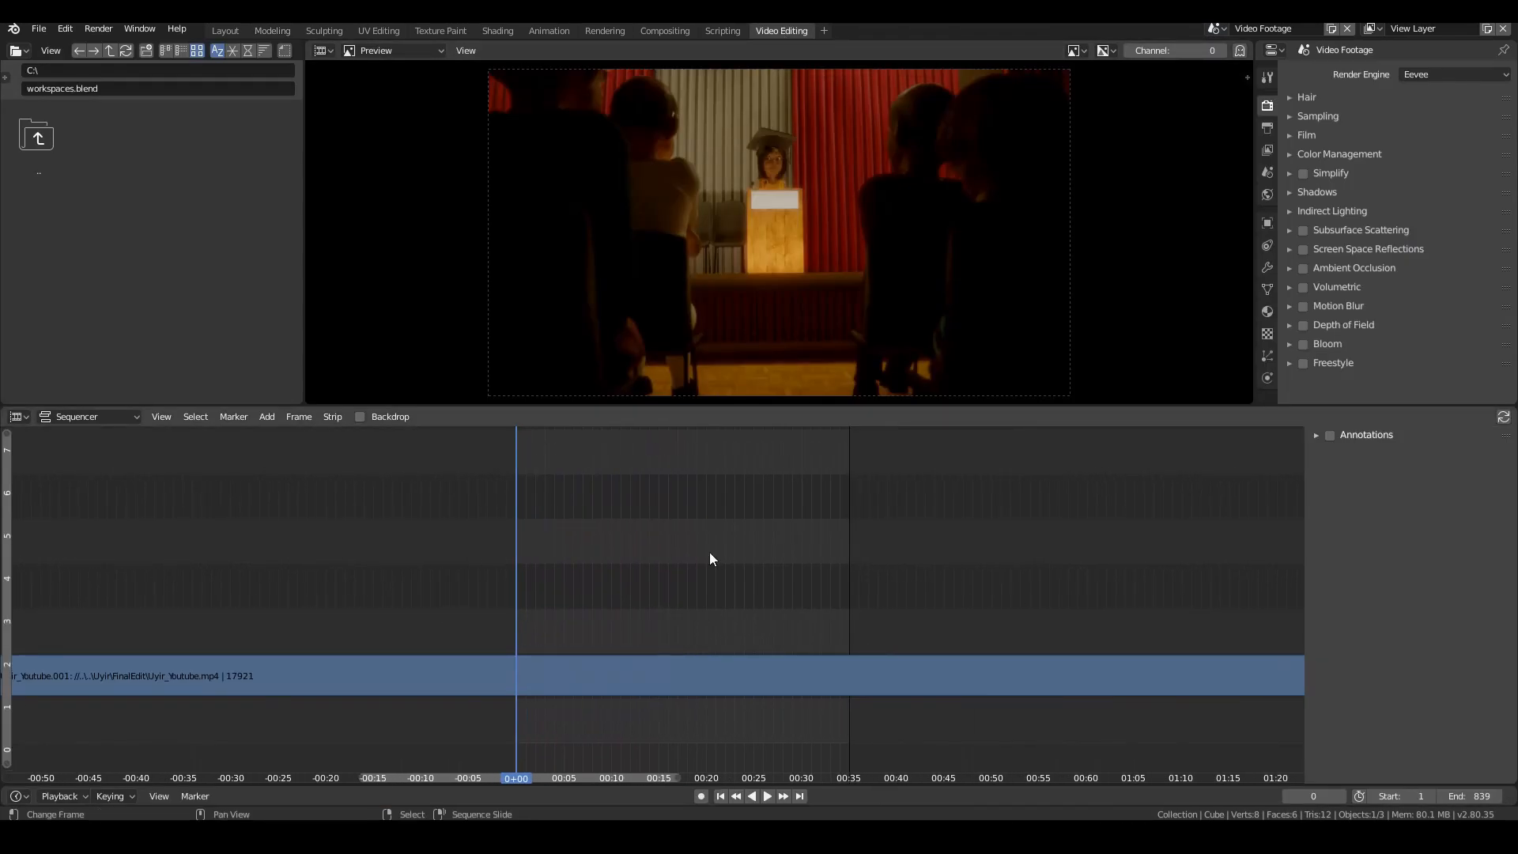
{"action": "scroll", "coordinate": [789, 569], "scroll_direction": "up", "scroll_amount": 2}
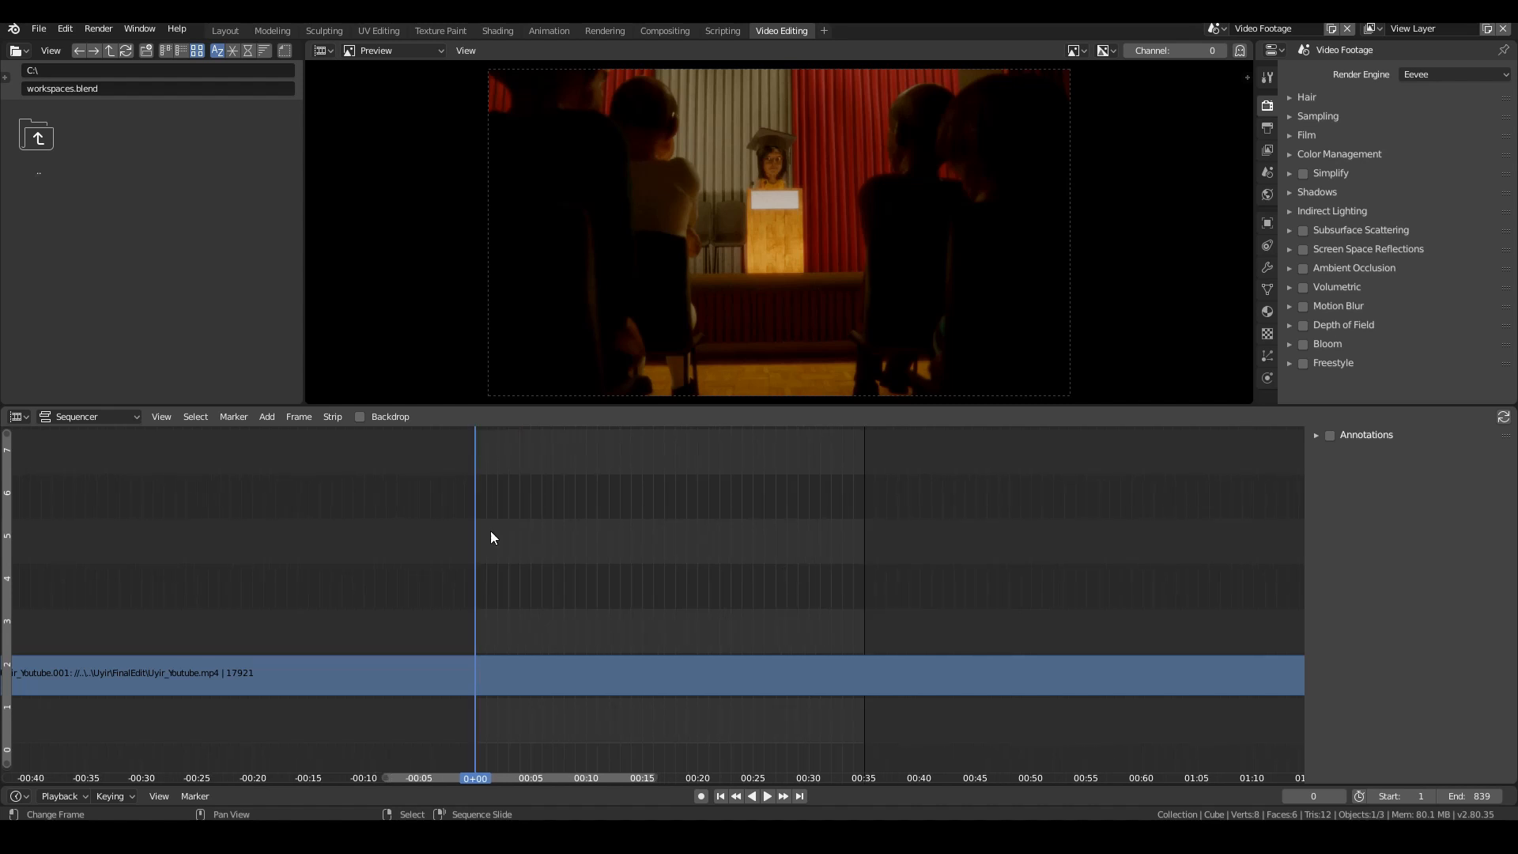
Step: Add the Overlays scene as a strip above the movie footage, and erase that strip again
{"action": "left_click", "coordinate": [268, 416]}
{"action": "mouse_move", "coordinate": [279, 434]}
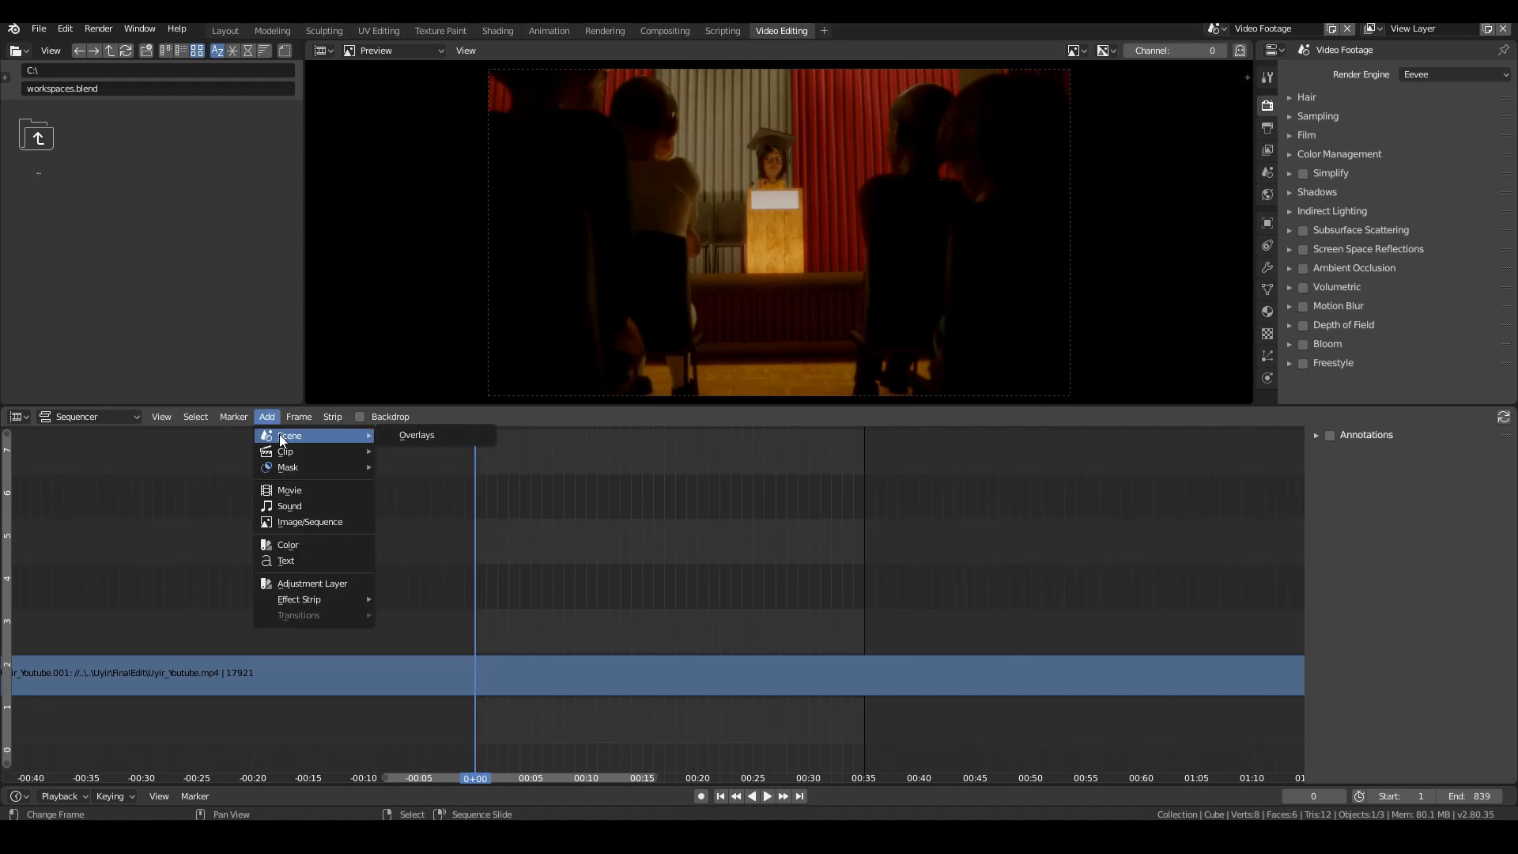
{"action": "left_click", "coordinate": [416, 434]}
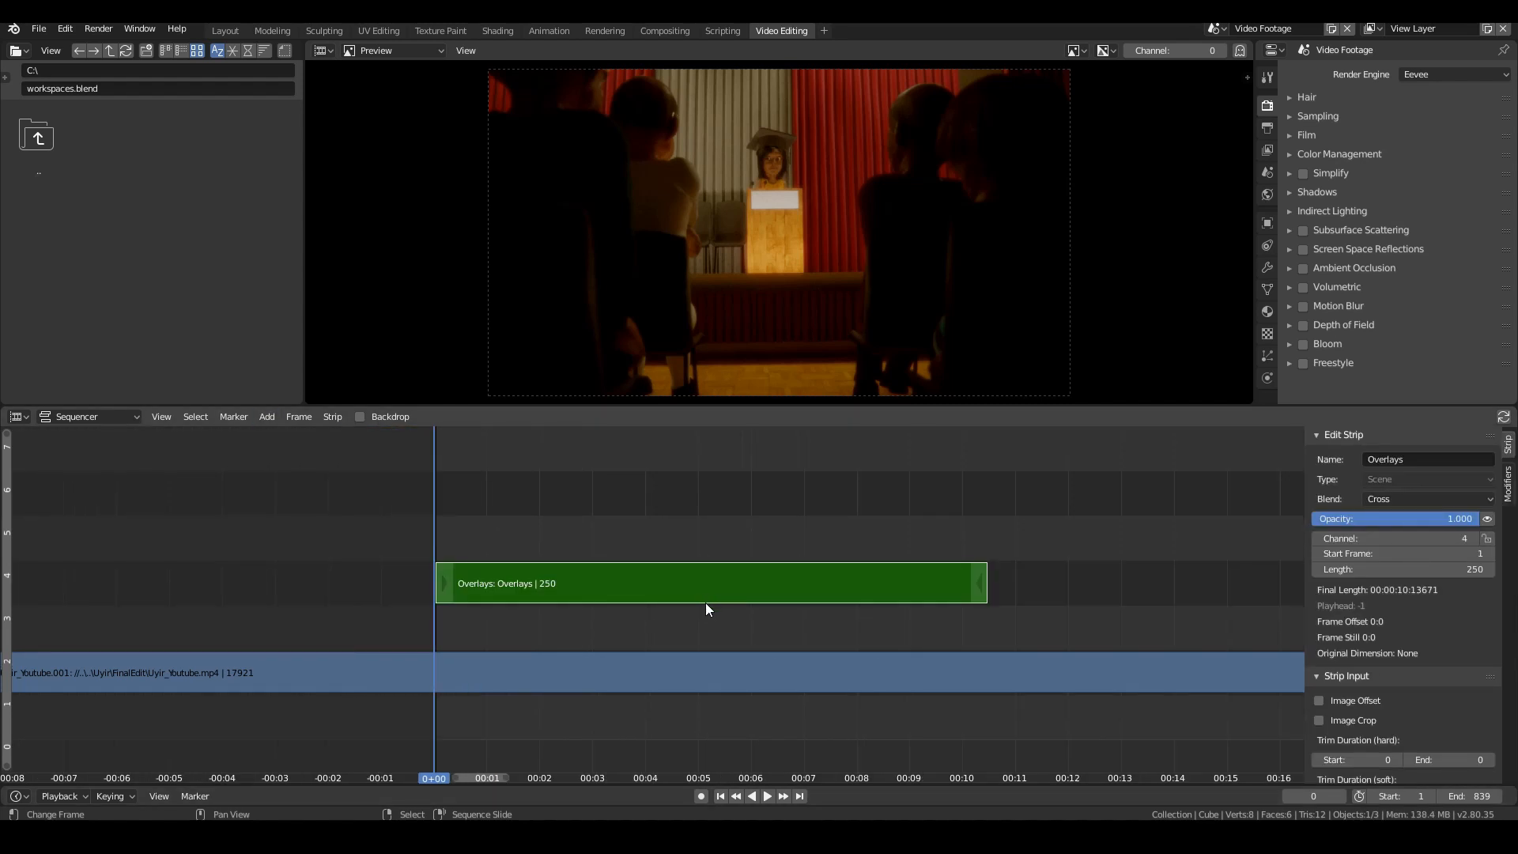
{"action": "key", "text": "x"}
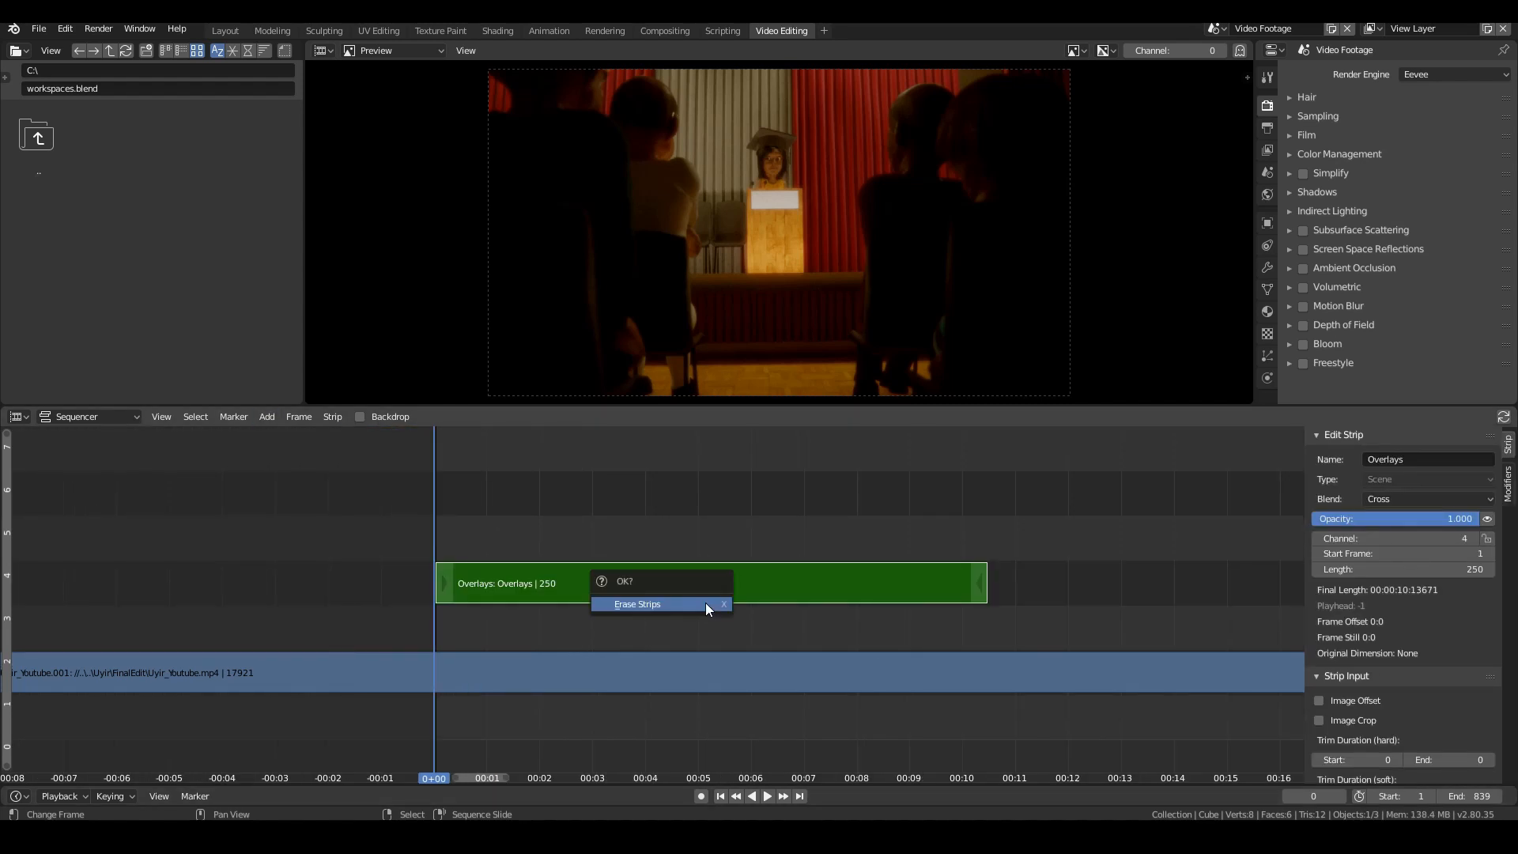
{"action": "left_click", "coordinate": [704, 605]}
{"action": "scroll", "coordinate": [703, 606], "scroll_direction": "down", "scroll_amount": 8}
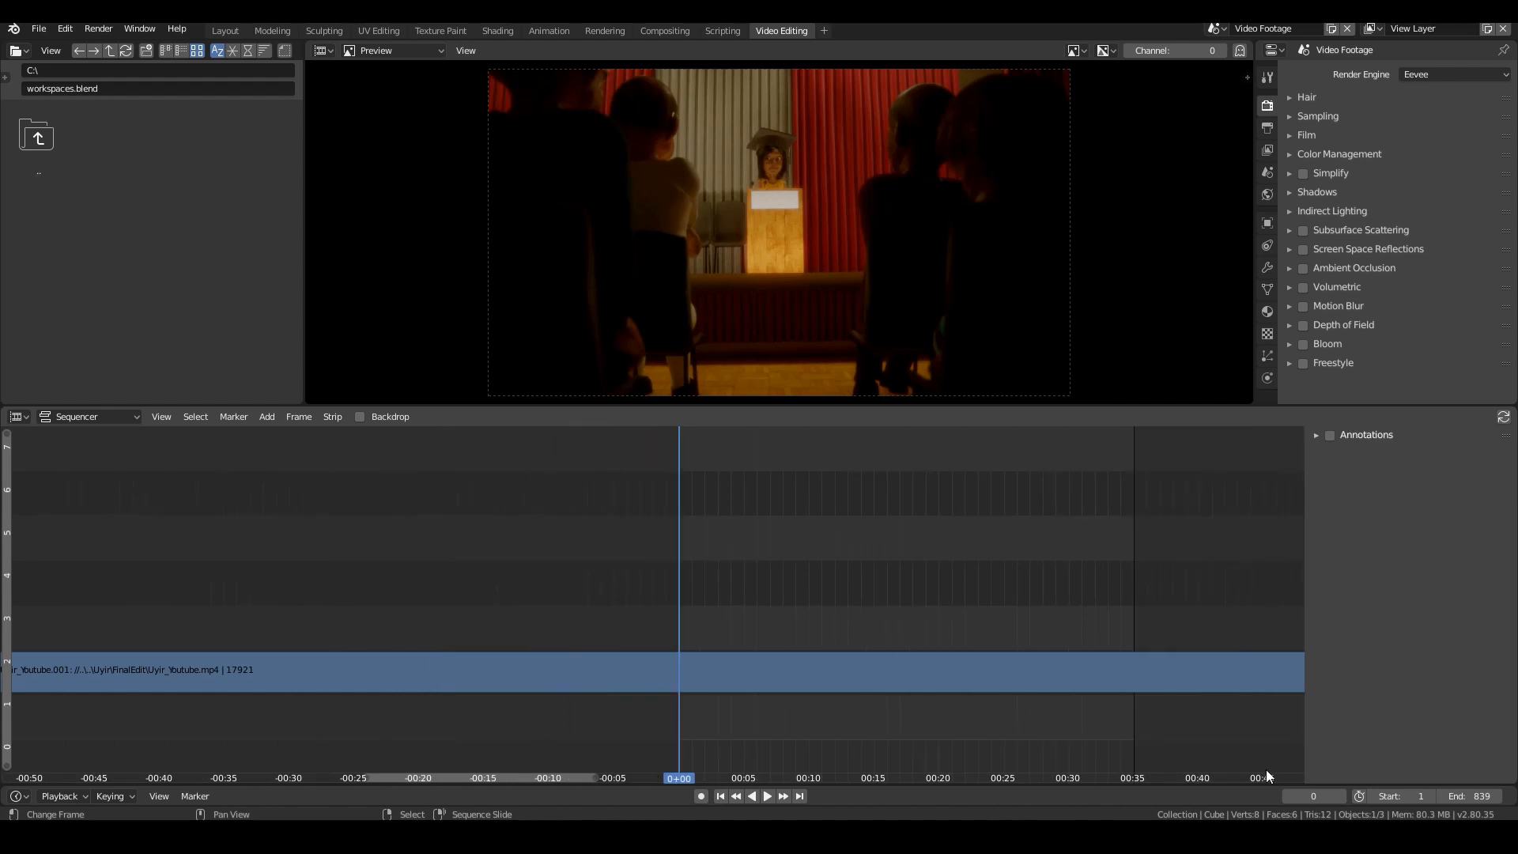
Step: Switch back to the Overlays scene and set its end frame to 839
{"action": "left_click", "coordinate": [1219, 30]}
{"action": "left_click", "coordinate": [1235, 53]}
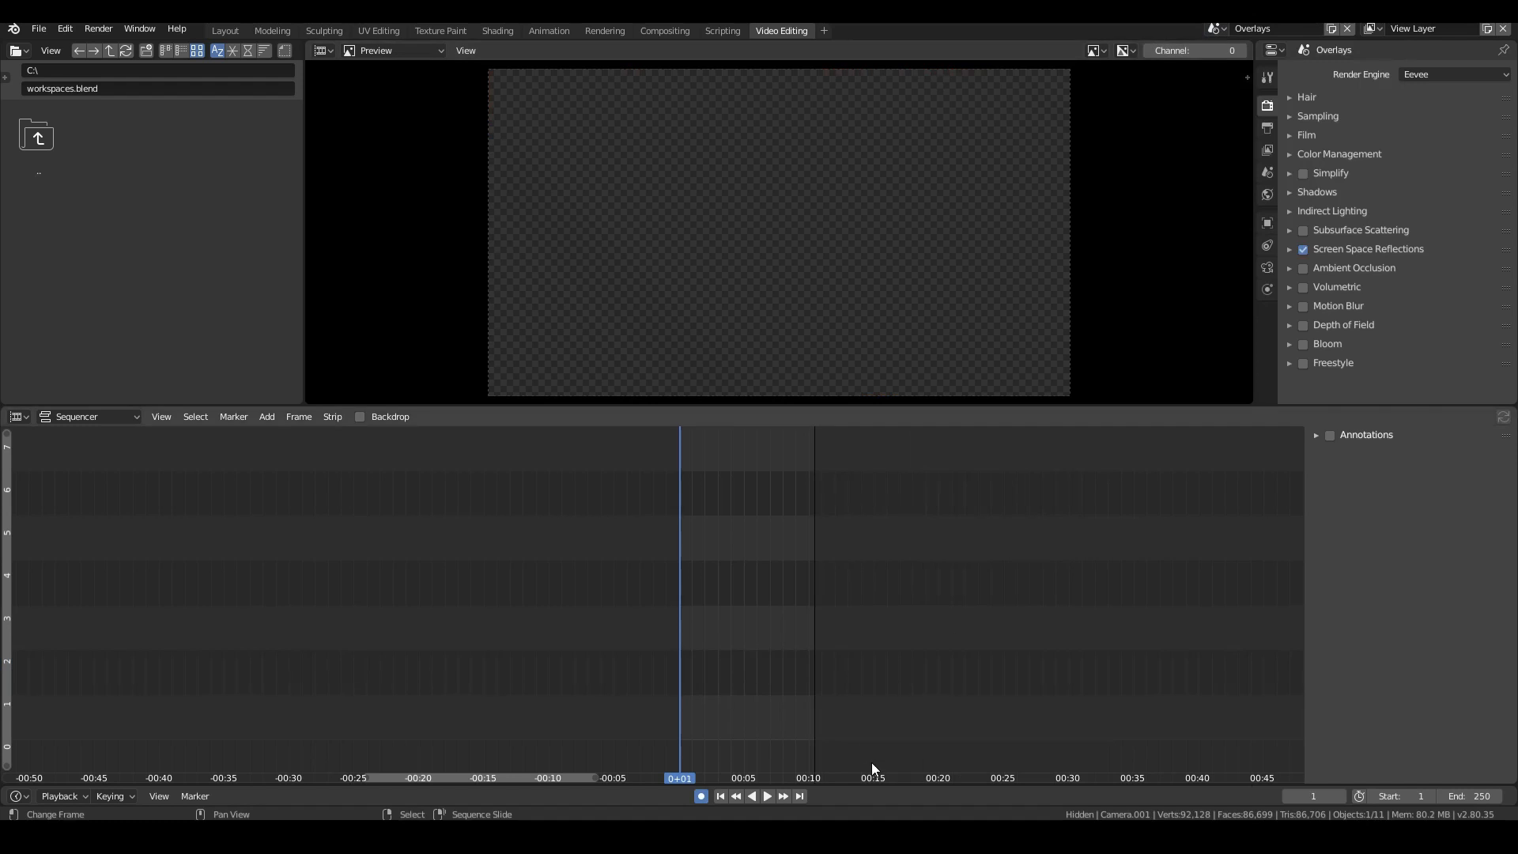
{"action": "left_click", "coordinate": [1454, 796]}
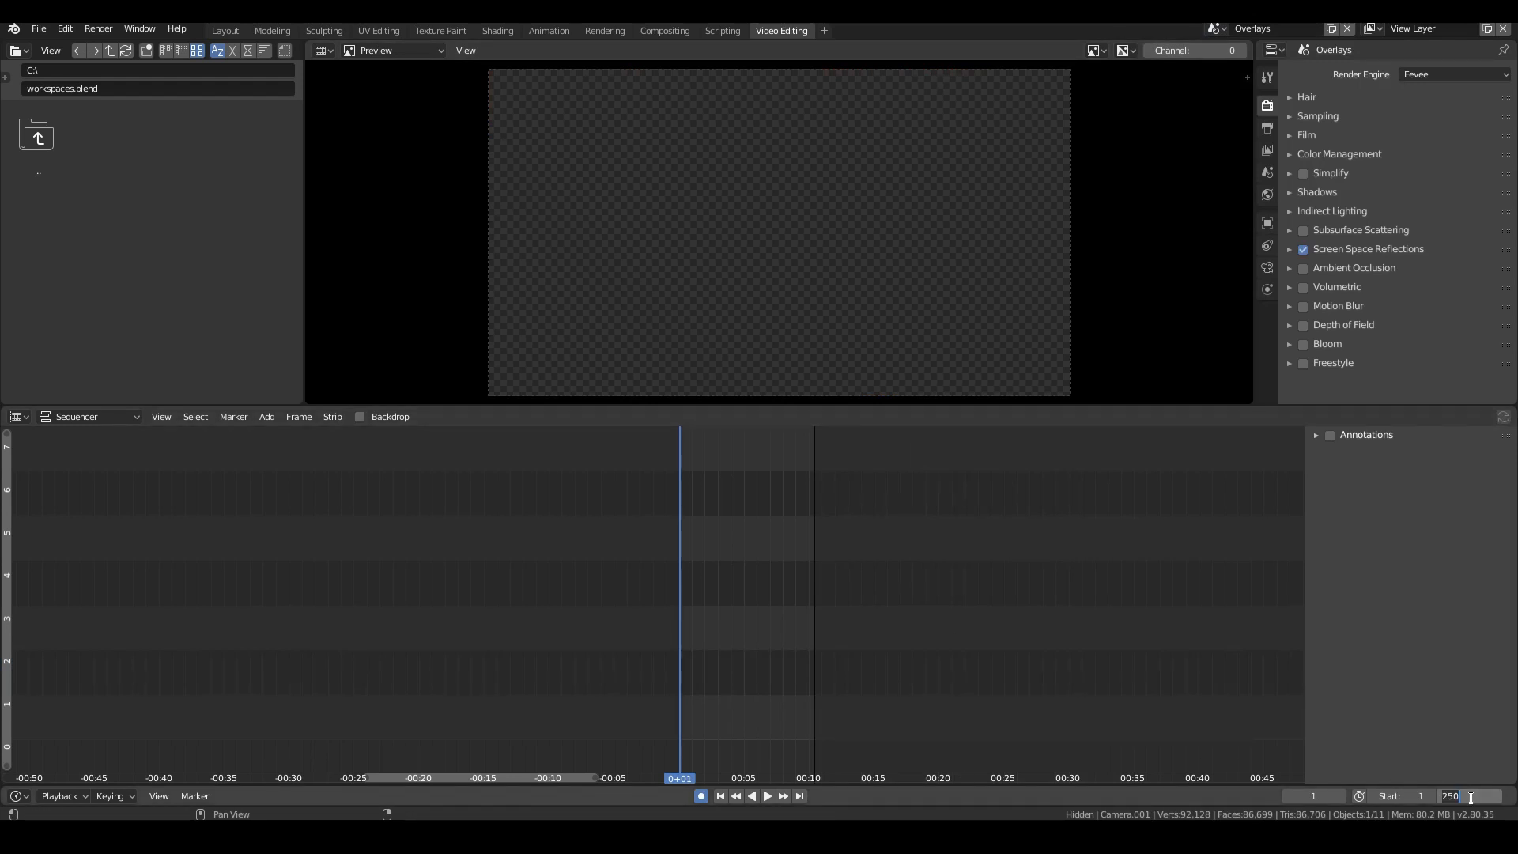
{"action": "type", "text": "839"}
{"action": "key", "text": "Return"}
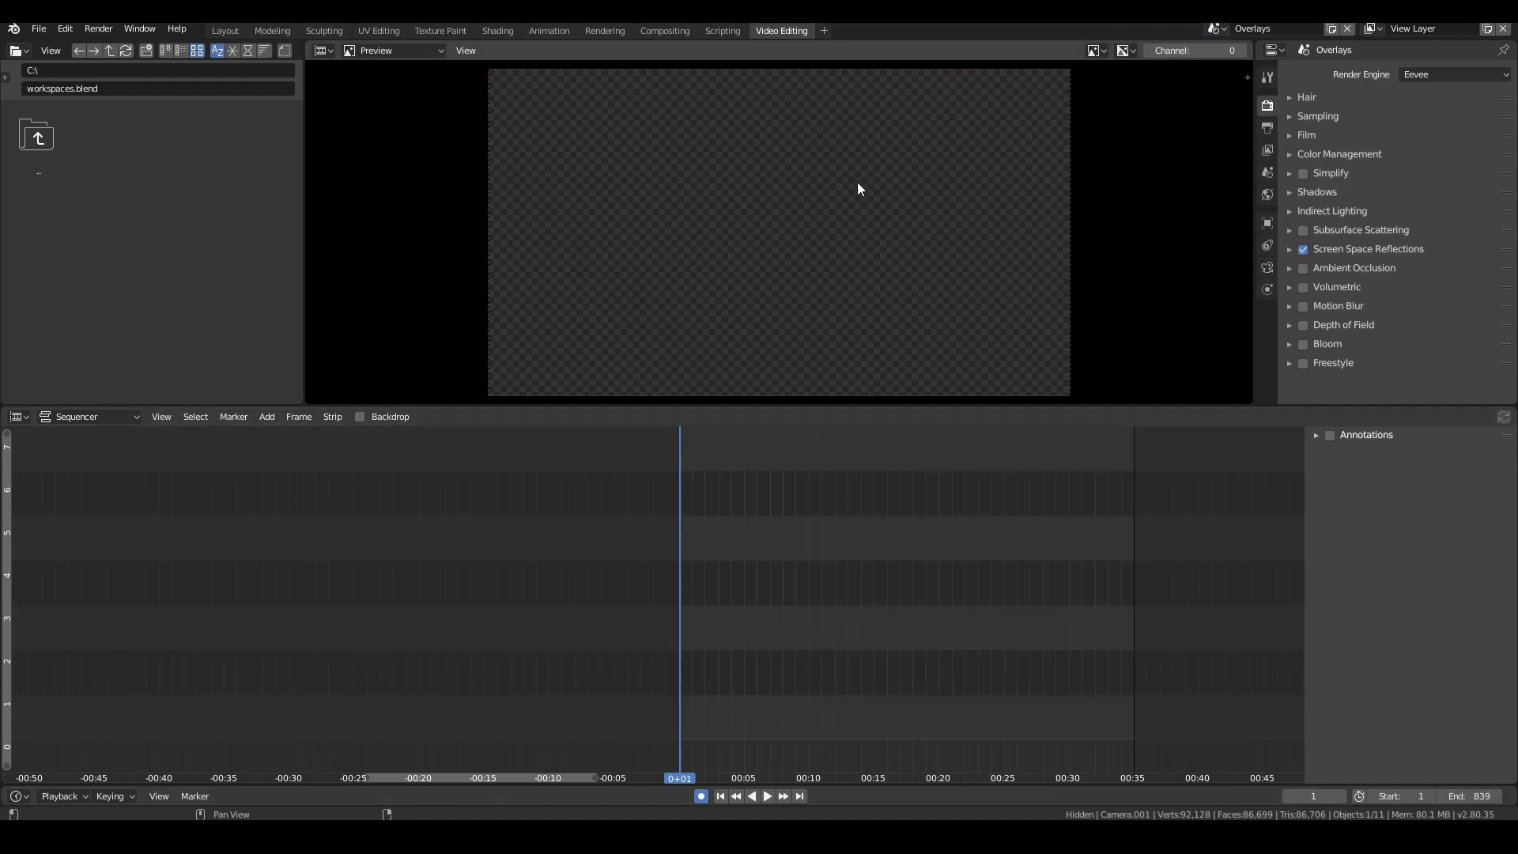
Step: Return to the Animation workspace and scrub the overlay animation to frame 203
{"action": "left_click", "coordinate": [271, 31]}
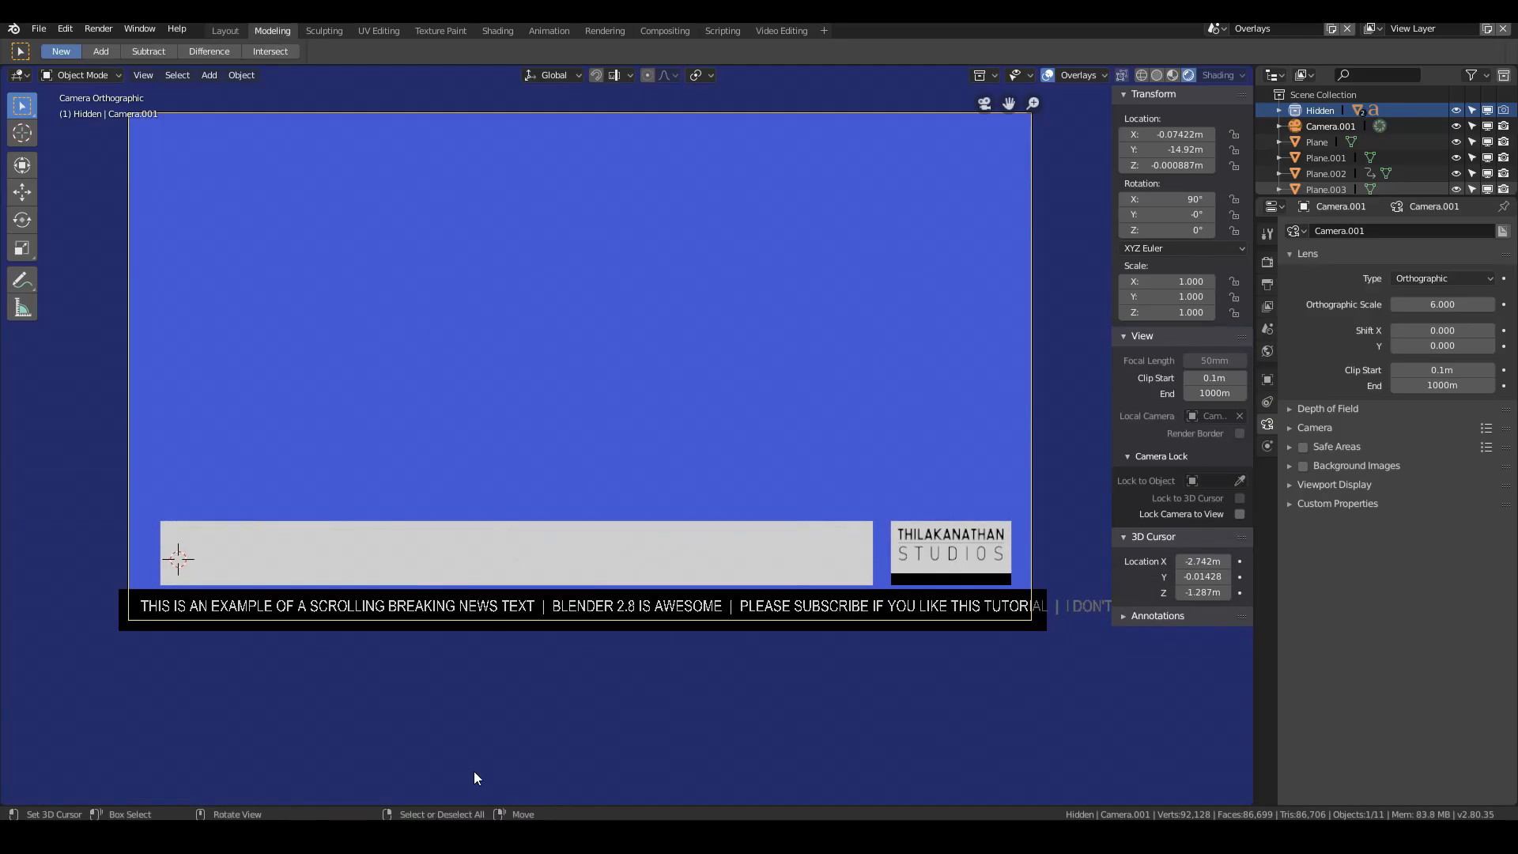
{"action": "left_click", "coordinate": [536, 30]}
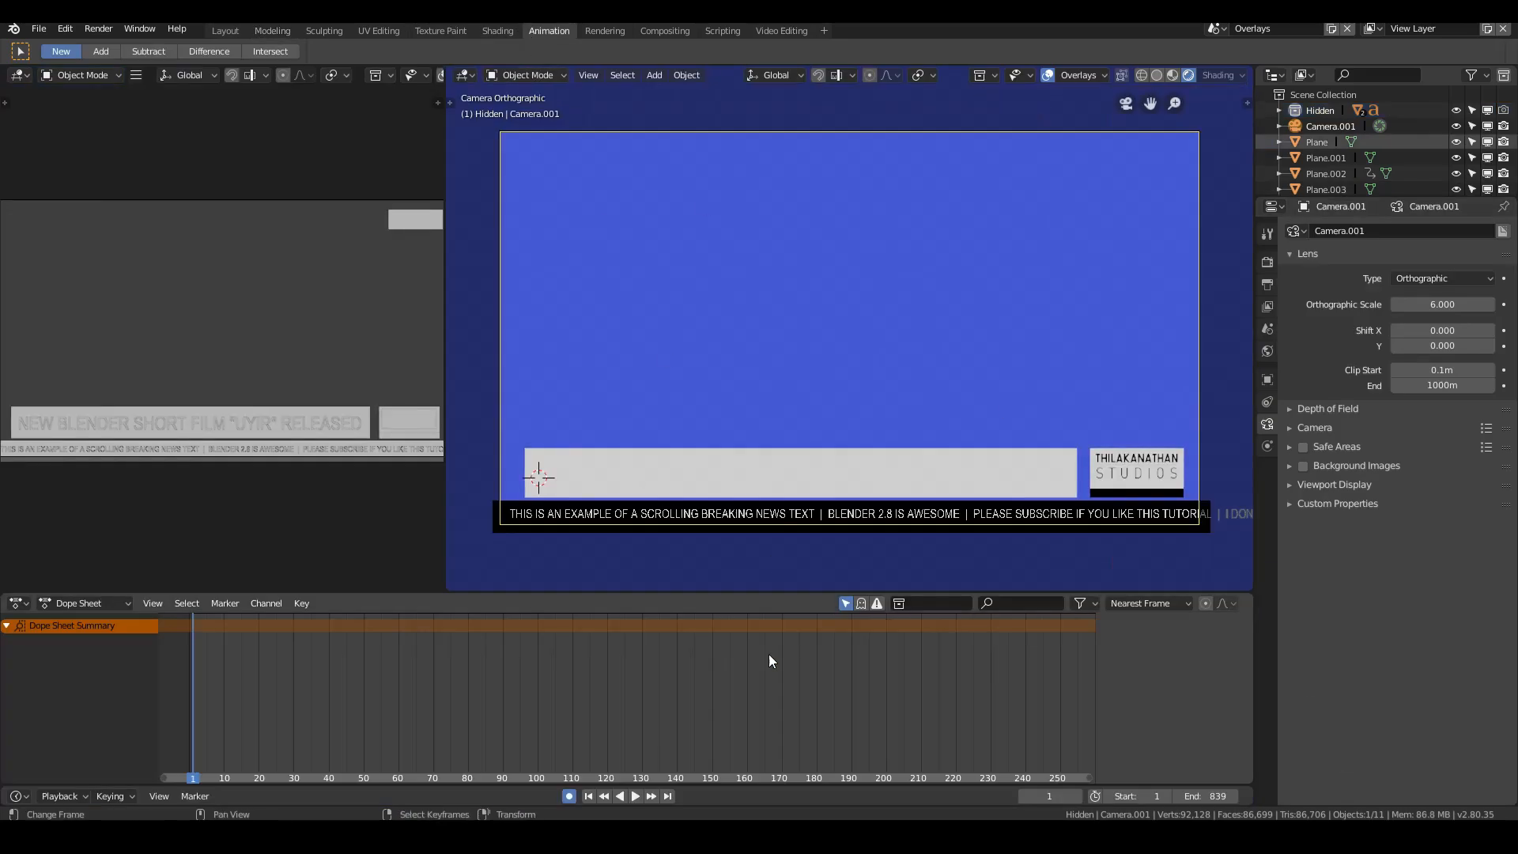
{"action": "left_click_drag", "start_coordinate": [275, 715], "coordinate": [906, 695]}
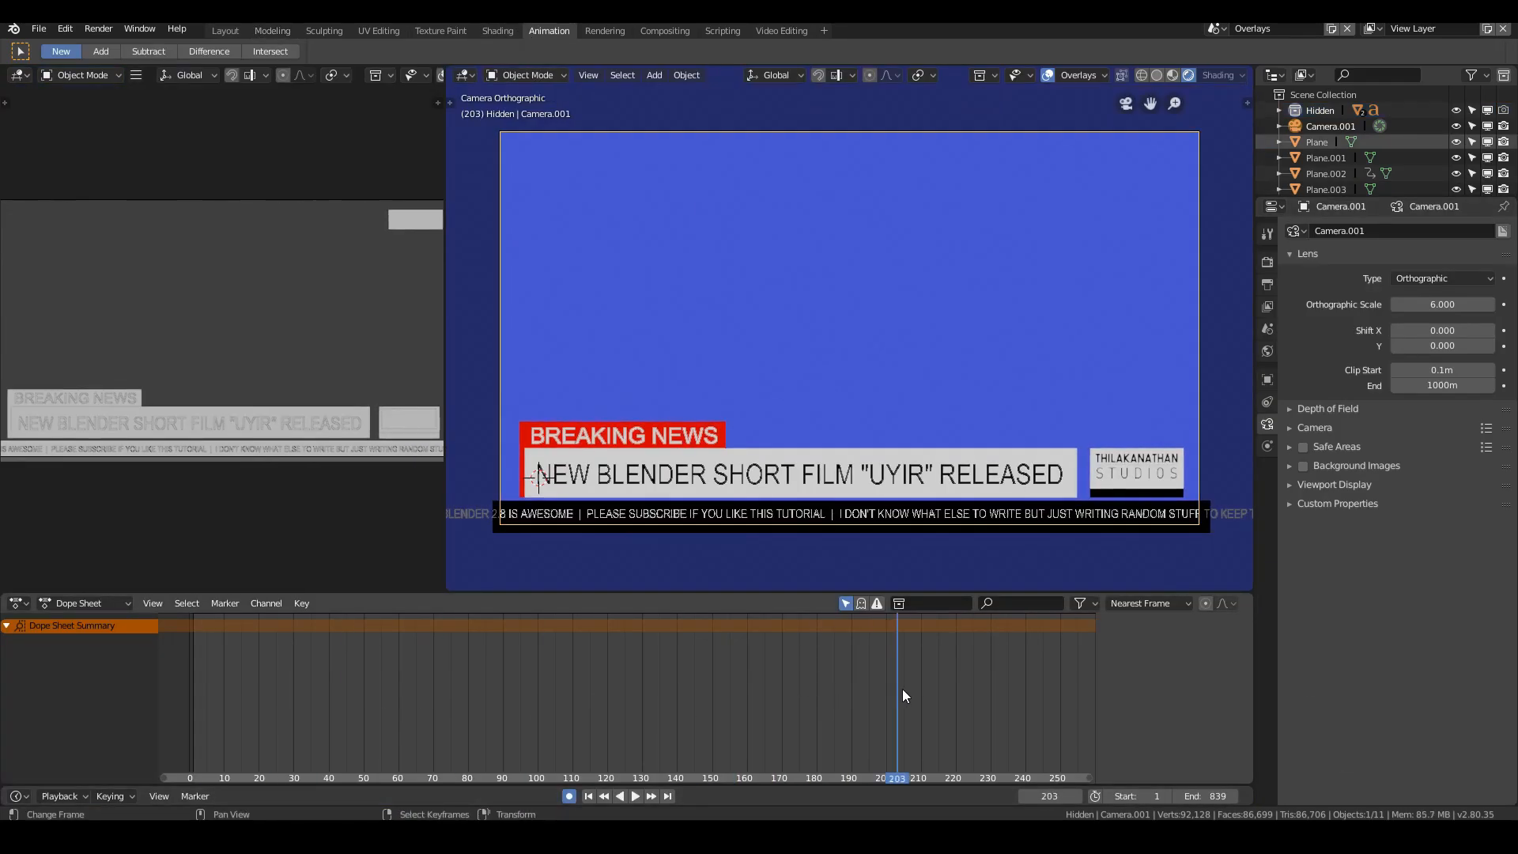
Step: Play the overlay animation from about frame 648 to frame 814 and check the scrolling ticker near its end
{"action": "scroll", "coordinate": [903, 690], "scroll_direction": "down", "scroll_amount": 20}
{"action": "left_click", "coordinate": [843, 706]}
{"action": "key", "text": "space"}
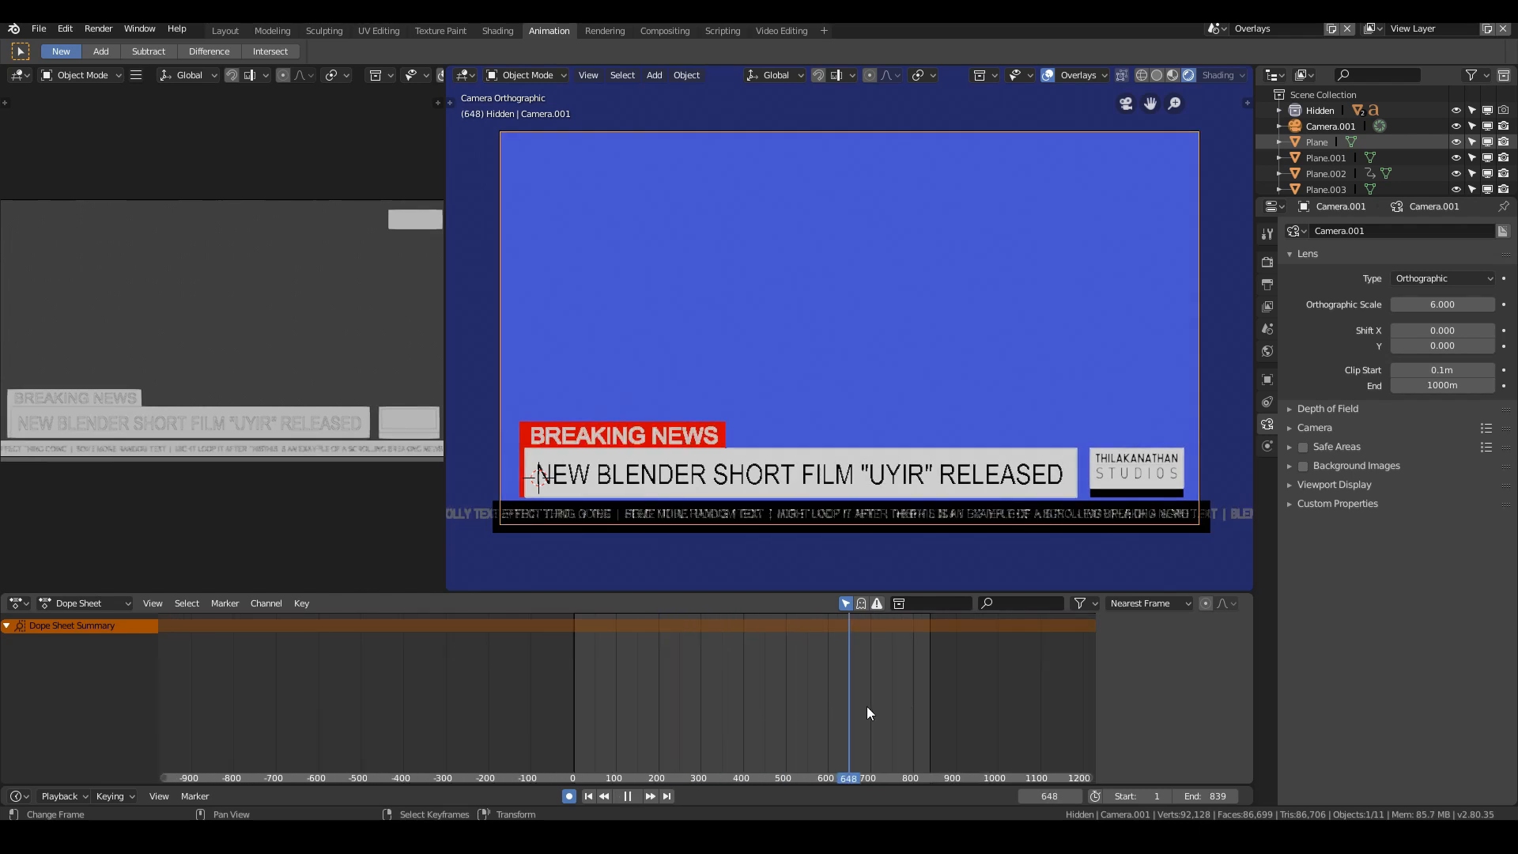
{"action": "key", "text": "space"}
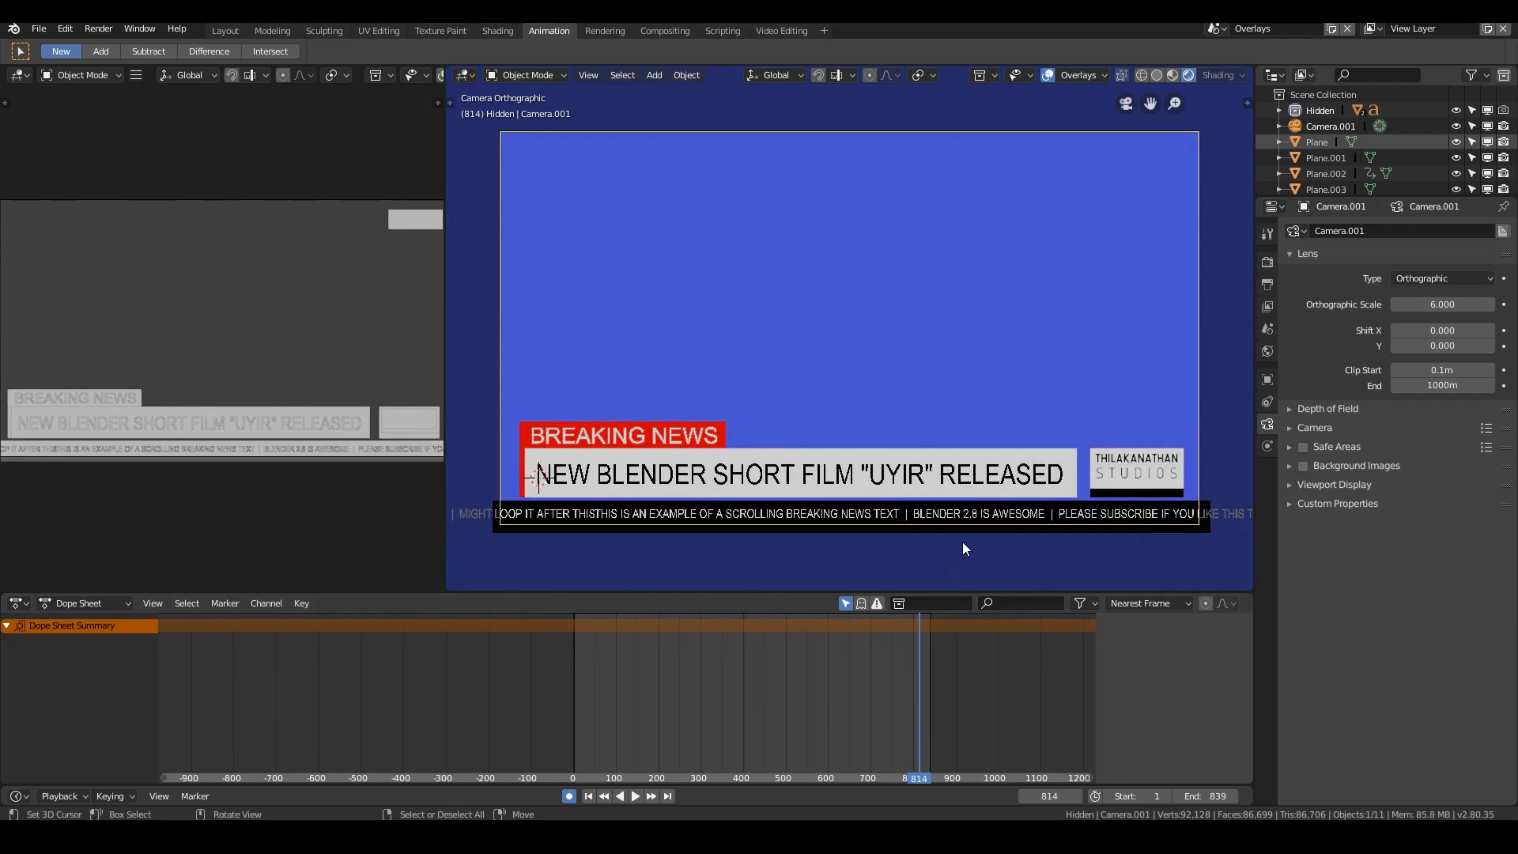
{"action": "scroll", "coordinate": [962, 544], "scroll_direction": "down", "scroll_amount": 6}
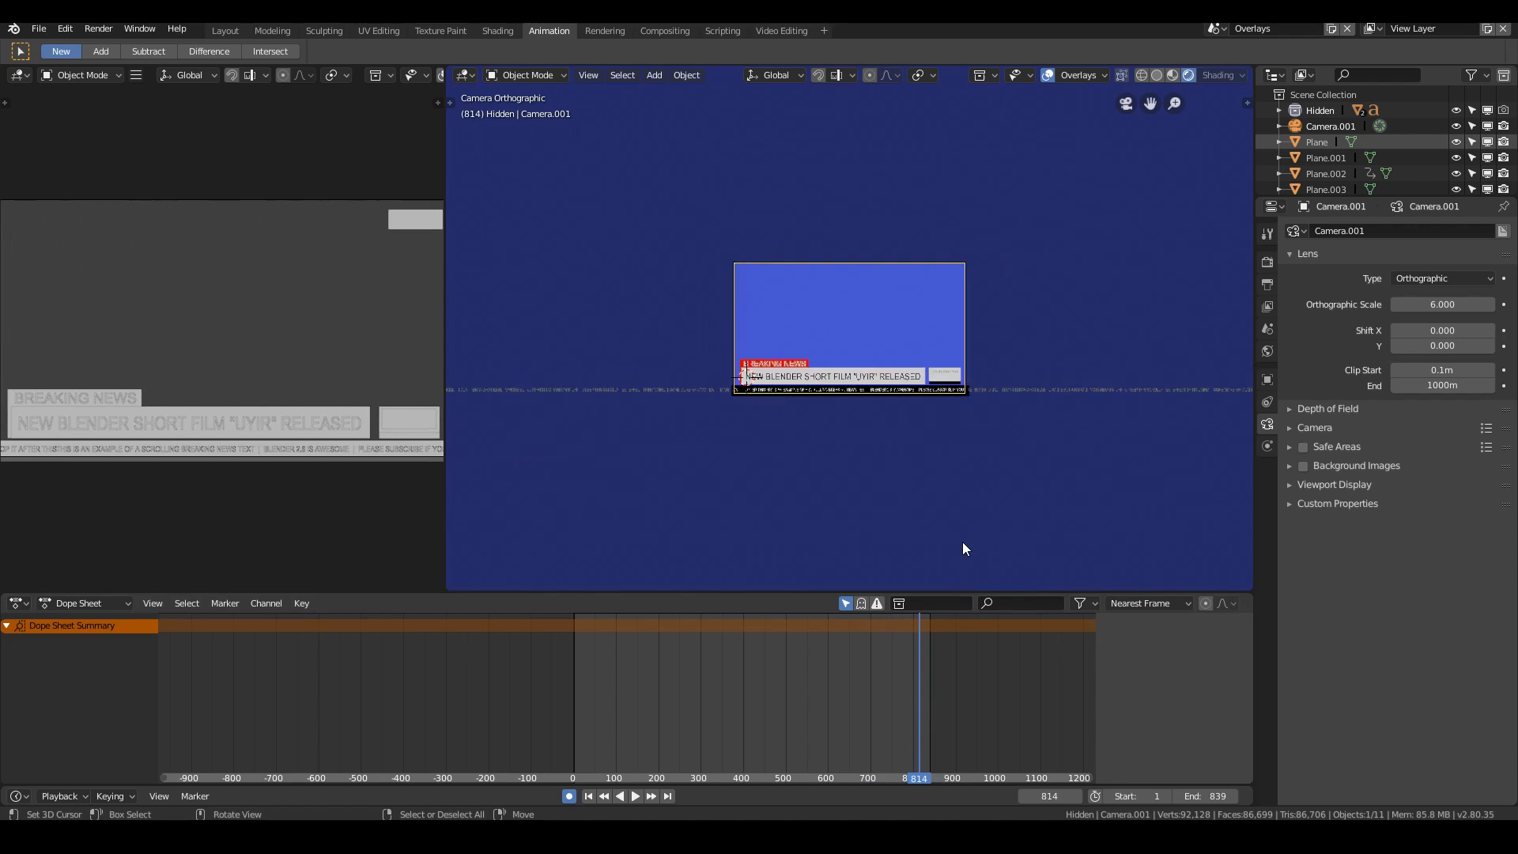
{"action": "scroll", "coordinate": [962, 542], "scroll_direction": "up", "scroll_amount": 3}
{"action": "scroll", "coordinate": [861, 642], "scroll_direction": "up", "scroll_amount": 1}
Step: Switch to the Video Footage scene in the Video Editing workspace and go to its first frame
{"action": "left_click", "coordinate": [1218, 29]}
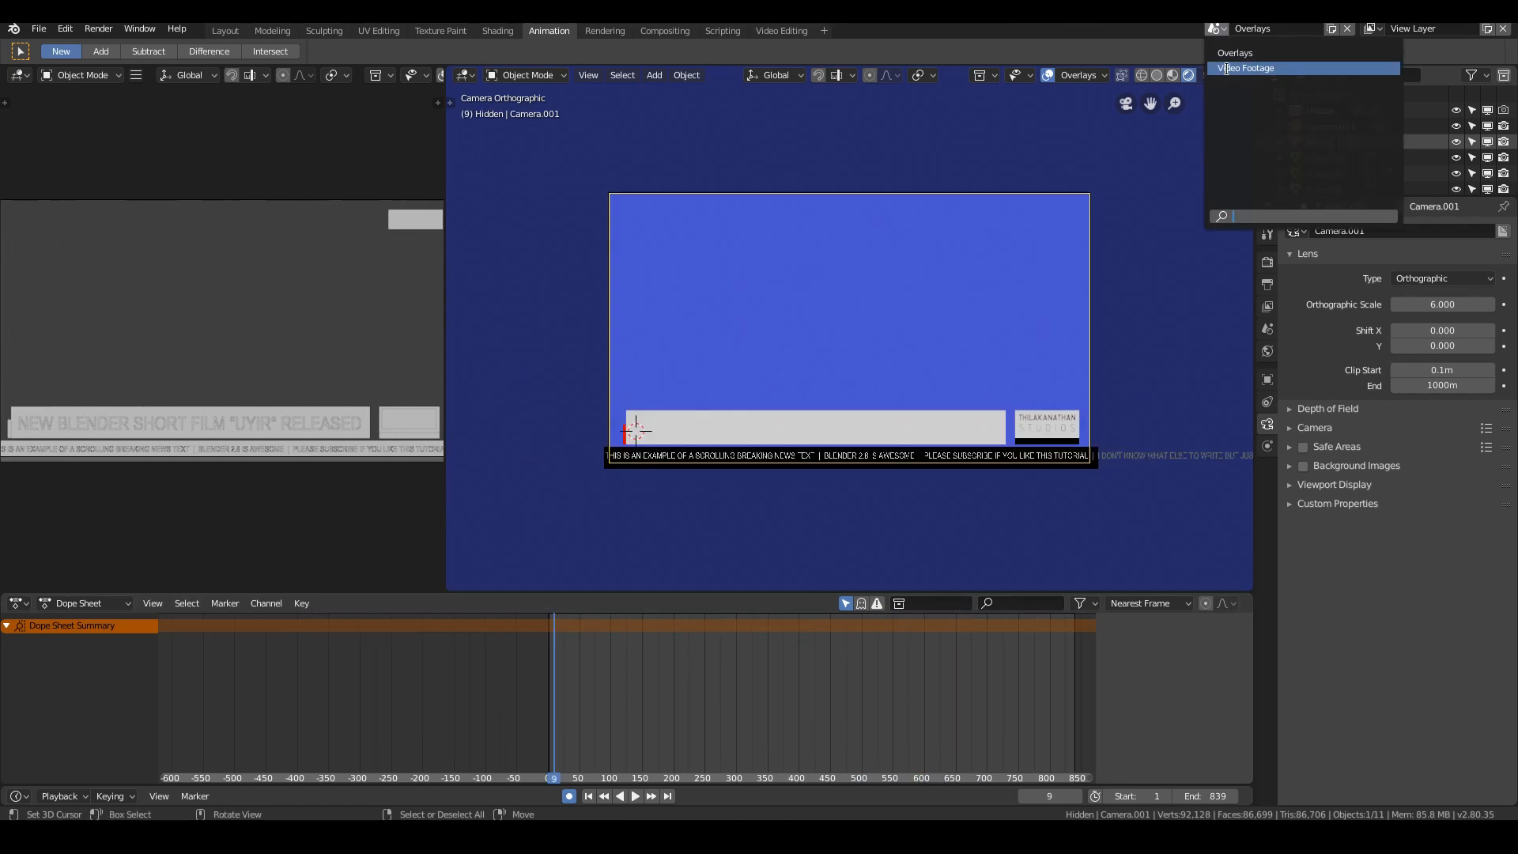
{"action": "left_click", "coordinate": [1226, 68]}
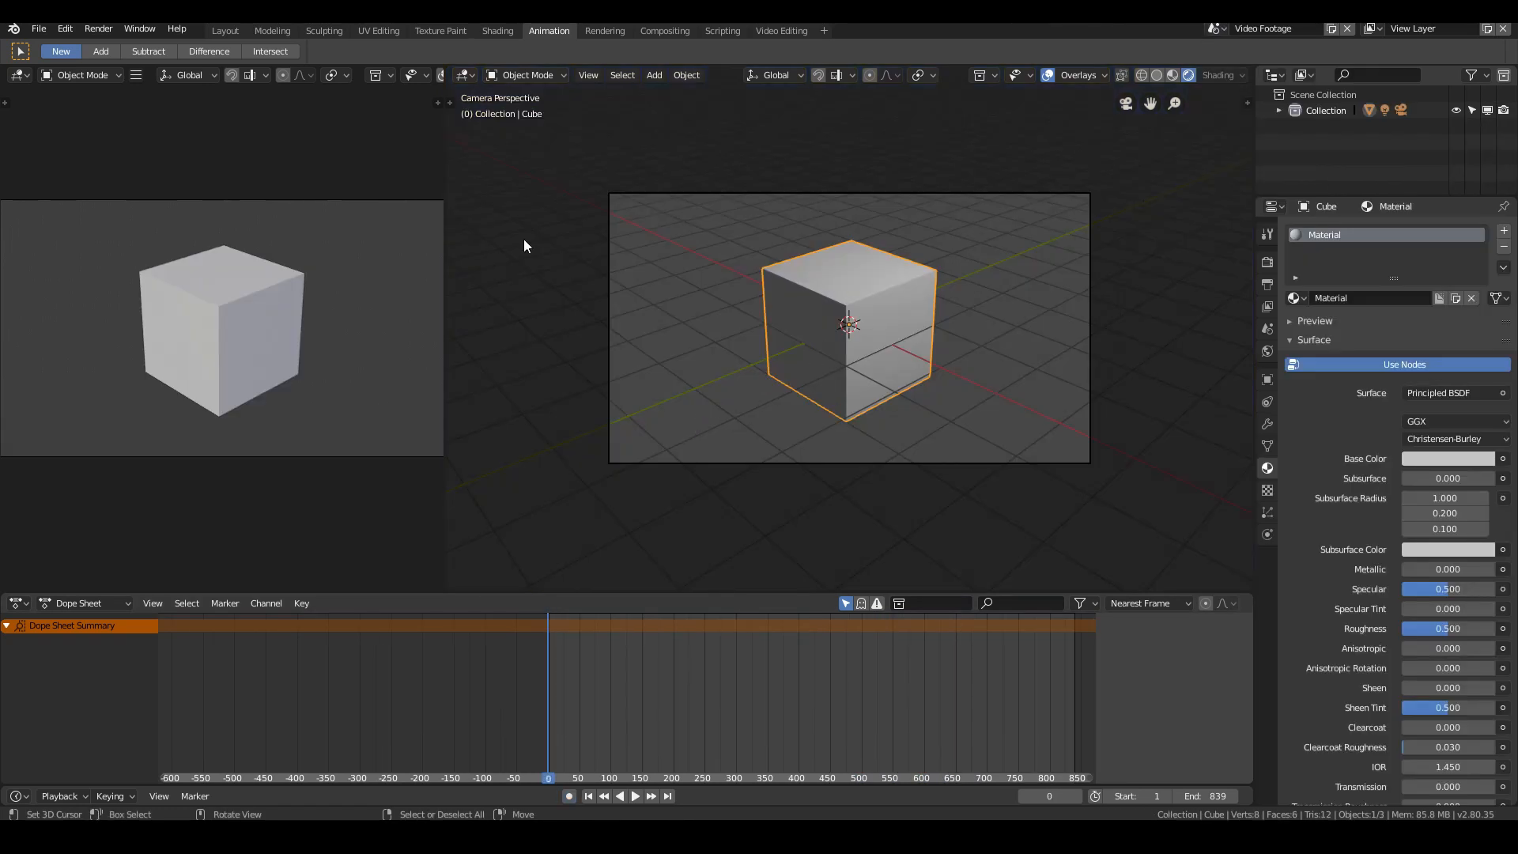
{"action": "left_click", "coordinate": [771, 30]}
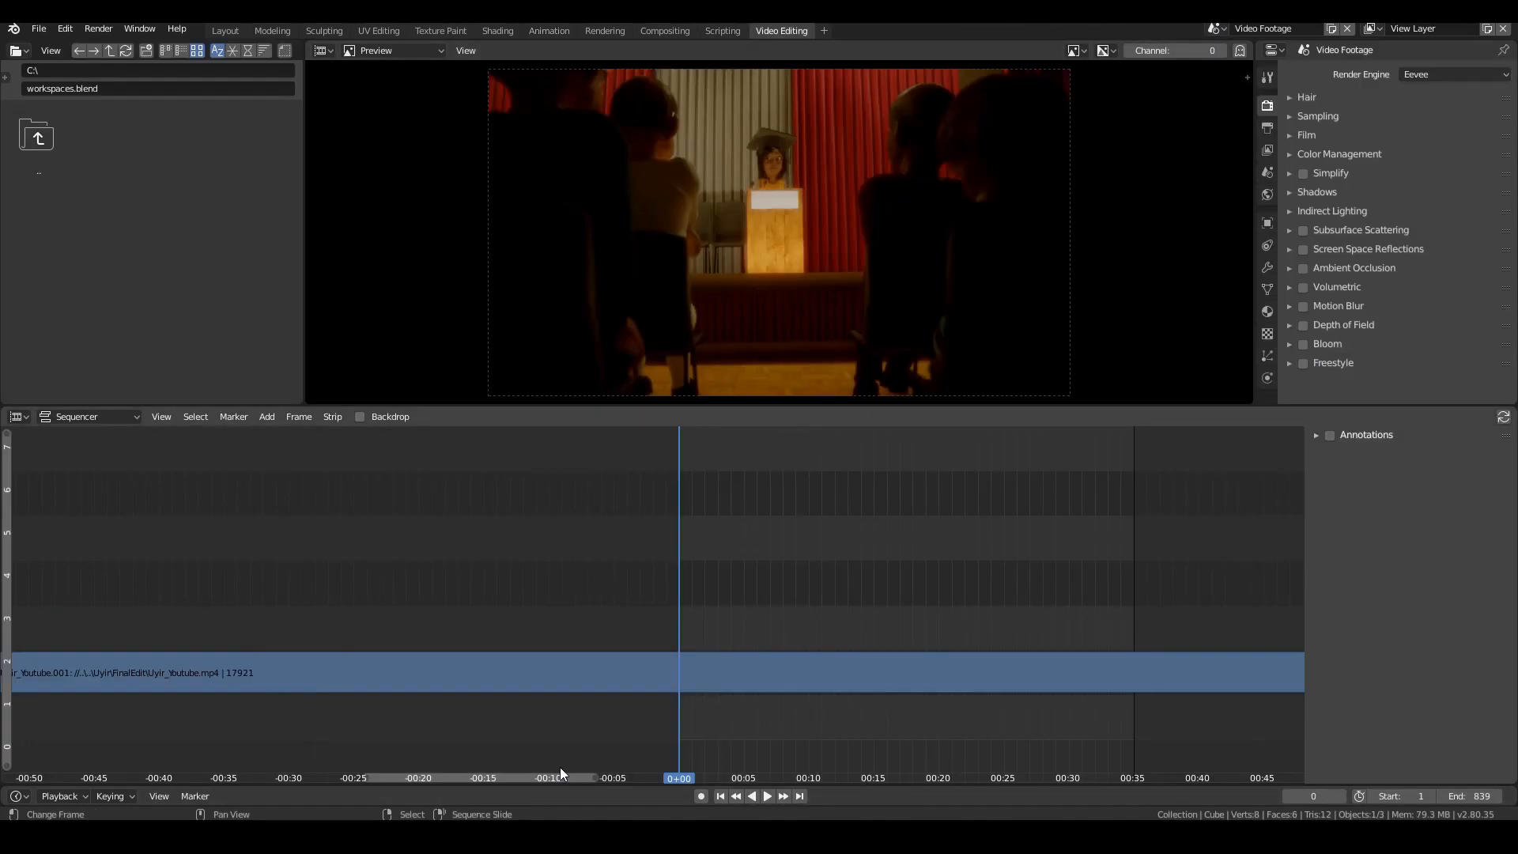
{"action": "left_click", "coordinate": [722, 796]}
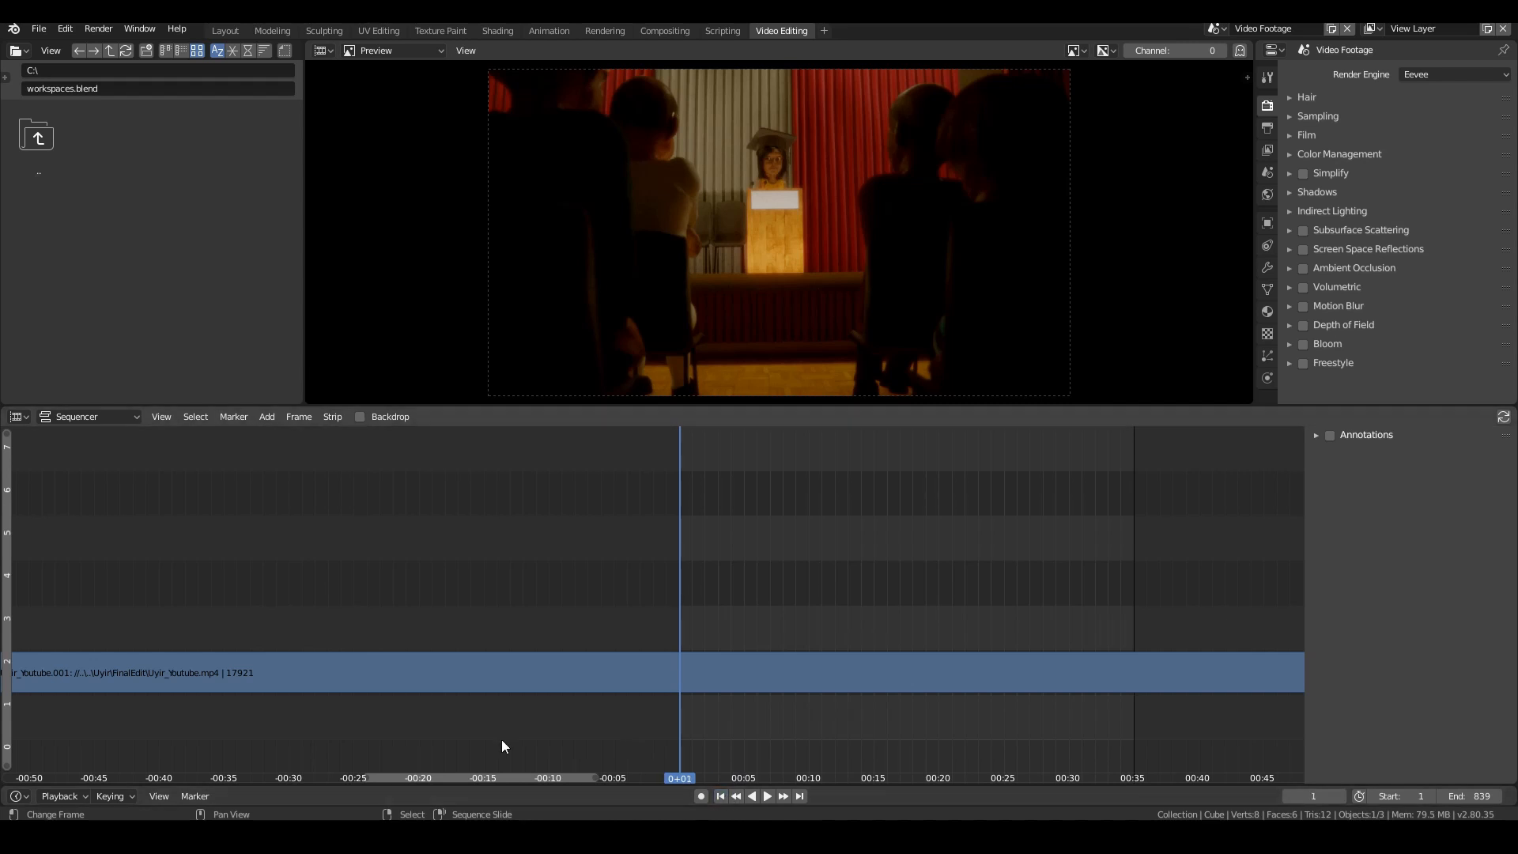
Step: Add the Overlays scene as a strip starting at frame 1 and move it to channel 4, above the movie footage
{"action": "left_click", "coordinate": [299, 416]}
{"action": "mouse_move", "coordinate": [301, 438]}
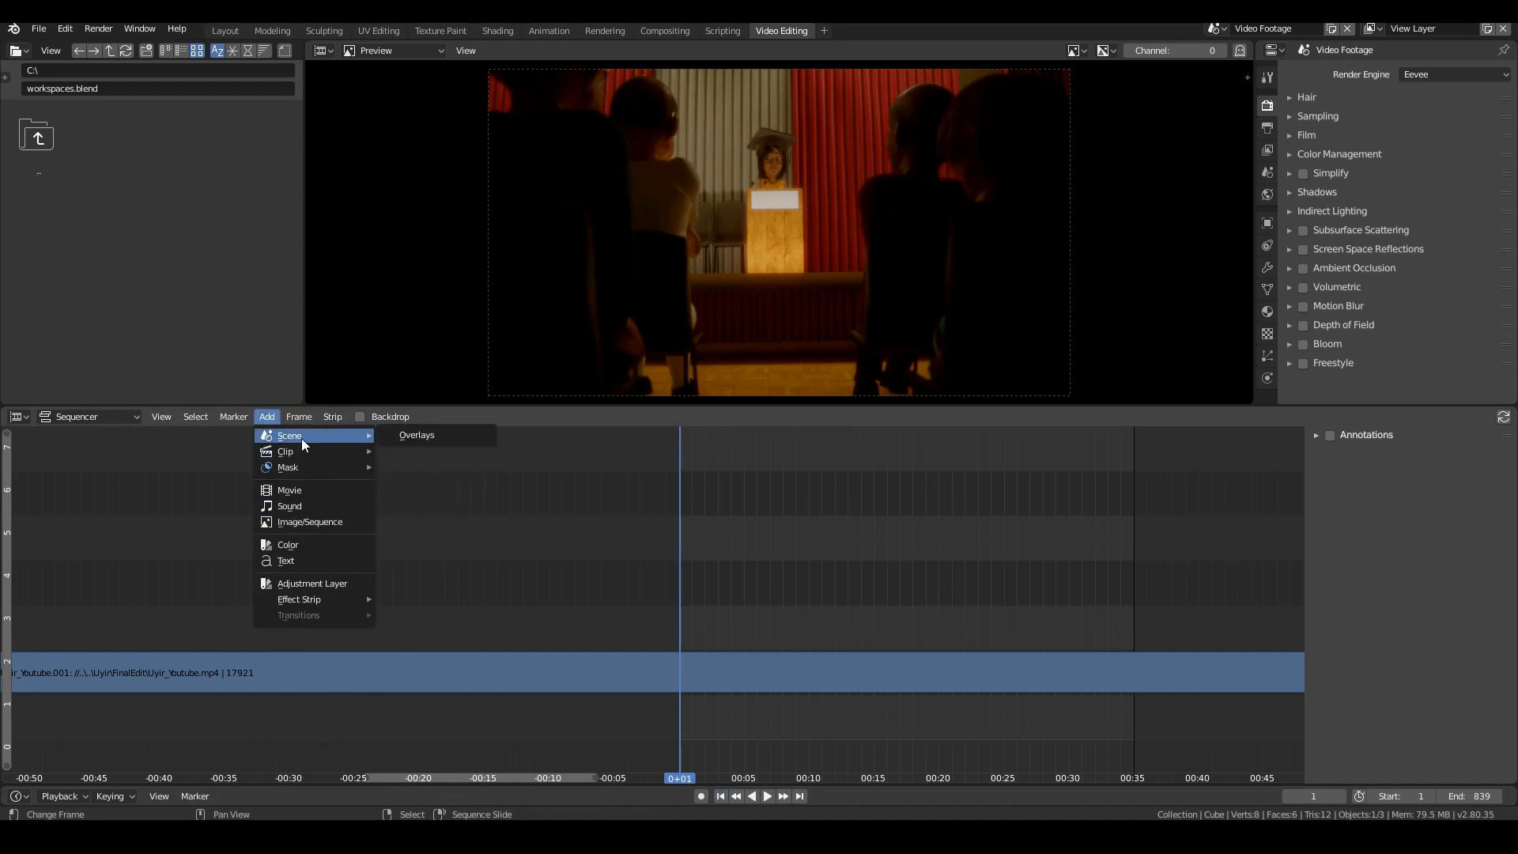
{"action": "left_click", "coordinate": [444, 434]}
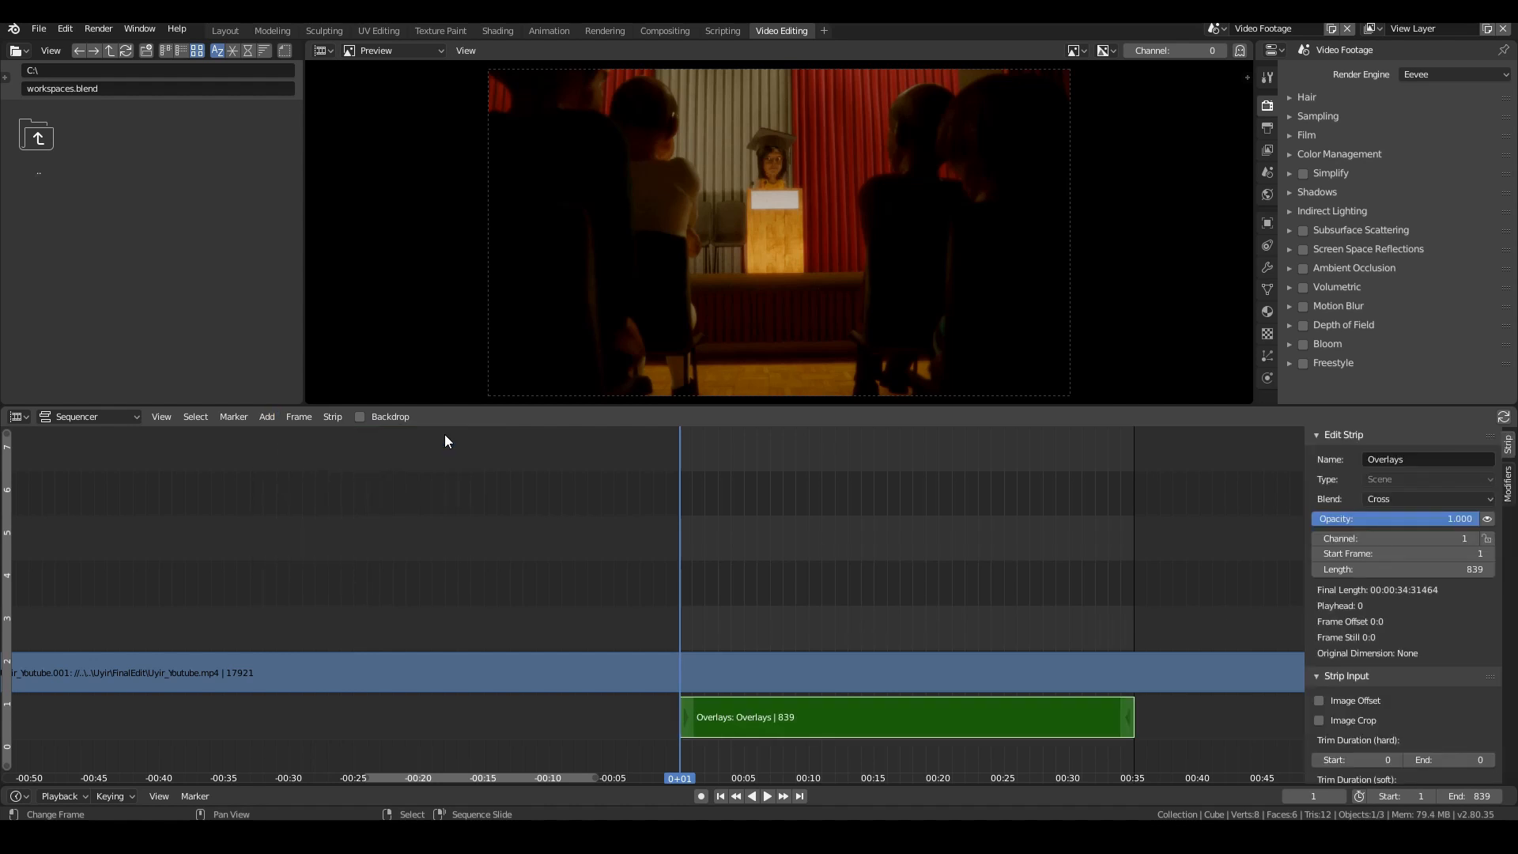
{"action": "left_click", "coordinate": [814, 716]}
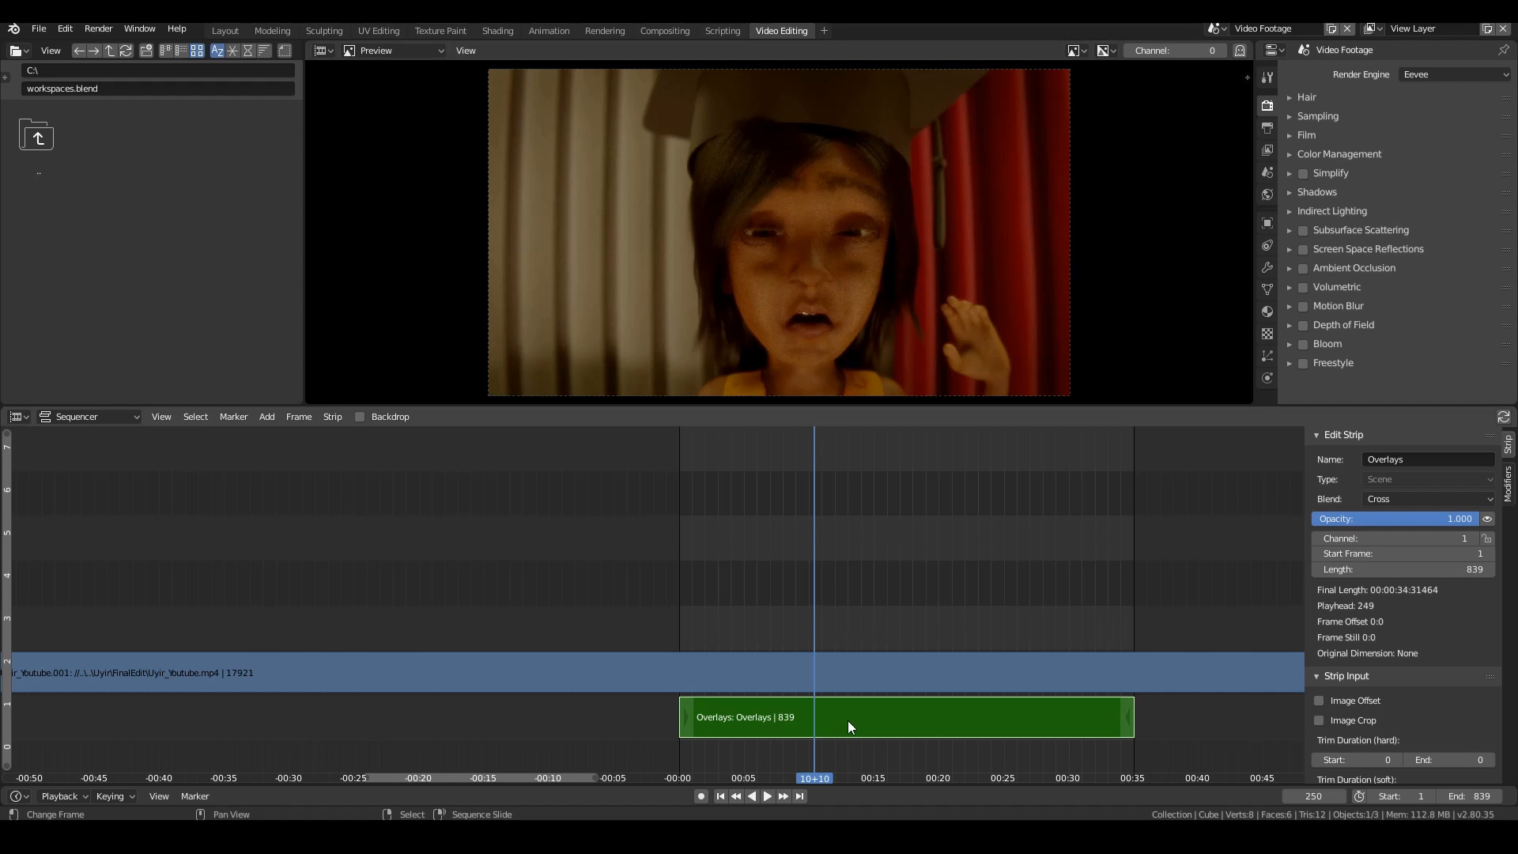
{"action": "left_click_drag", "start_coordinate": [847, 719], "coordinate": [842, 606]}
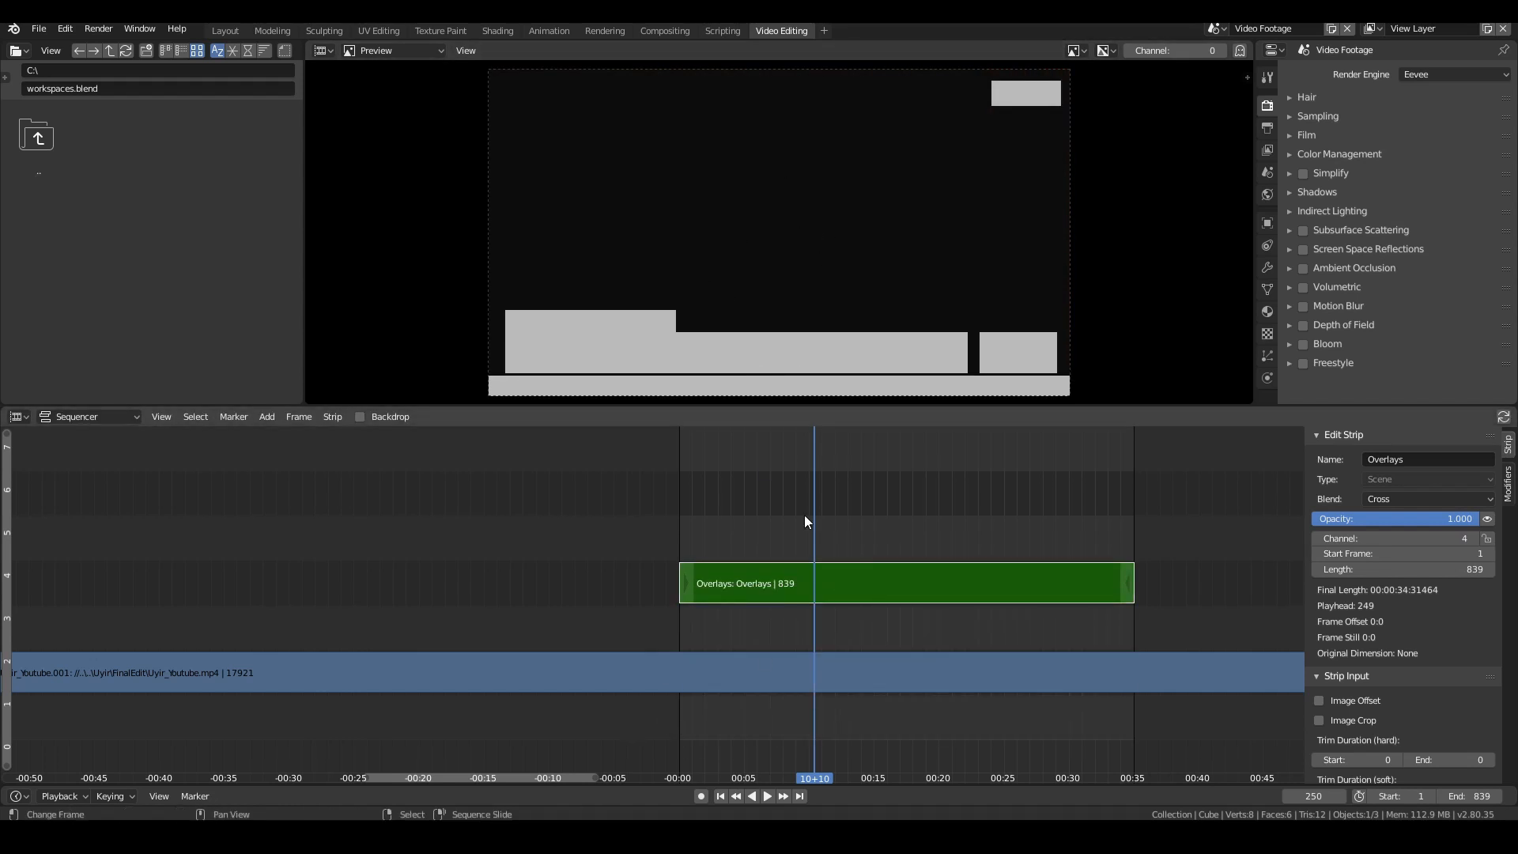
Step: Examine the overlay in the sequencer preview, glance at the Modeling workspace, and scrub the sequence to frame 195
{"action": "left_click", "coordinate": [796, 537]}
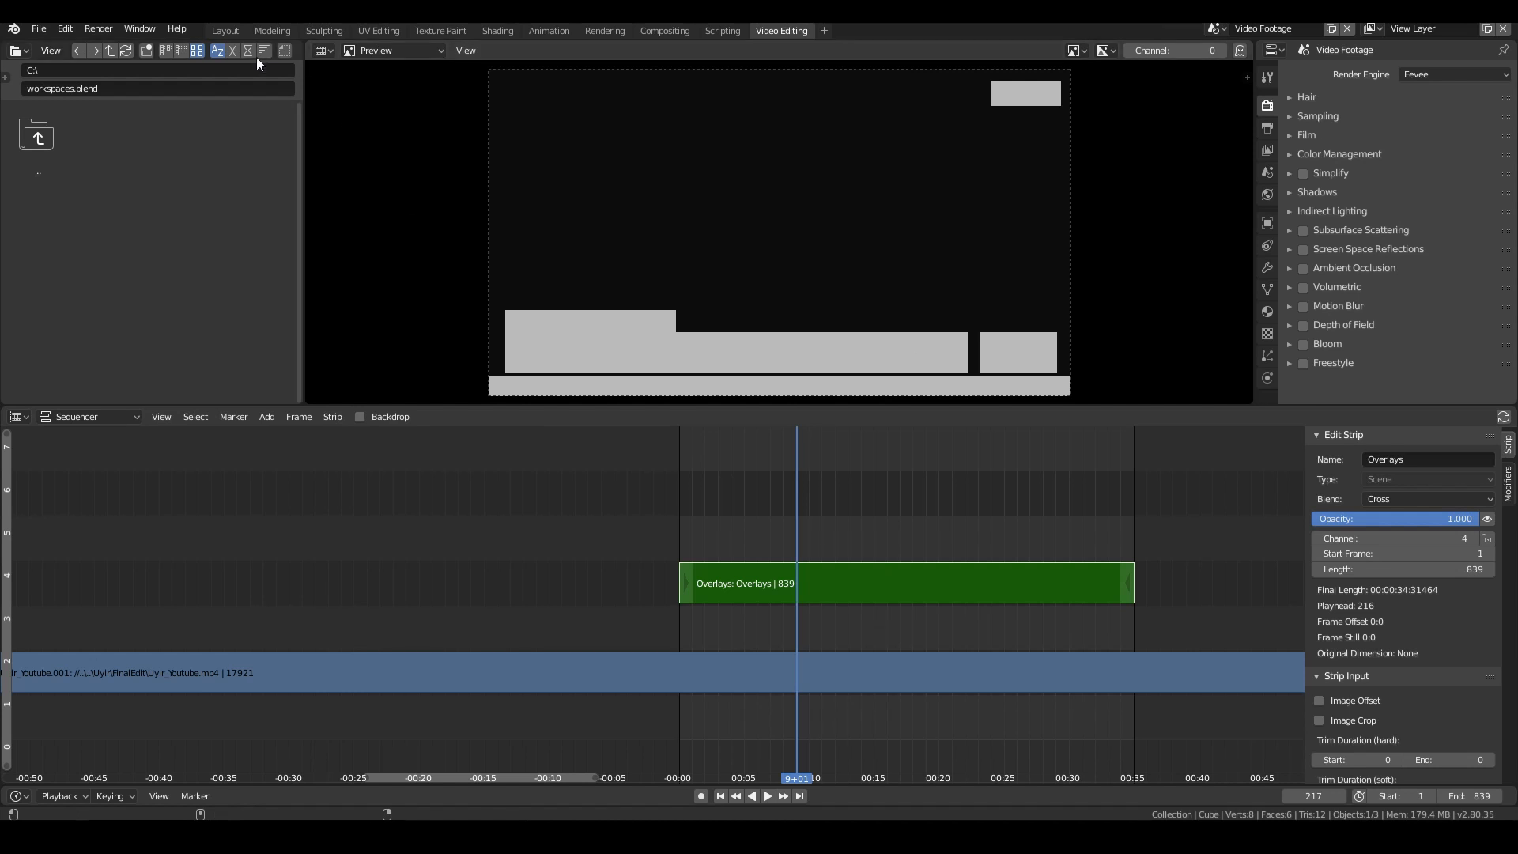
{"action": "left_click", "coordinate": [267, 30]}
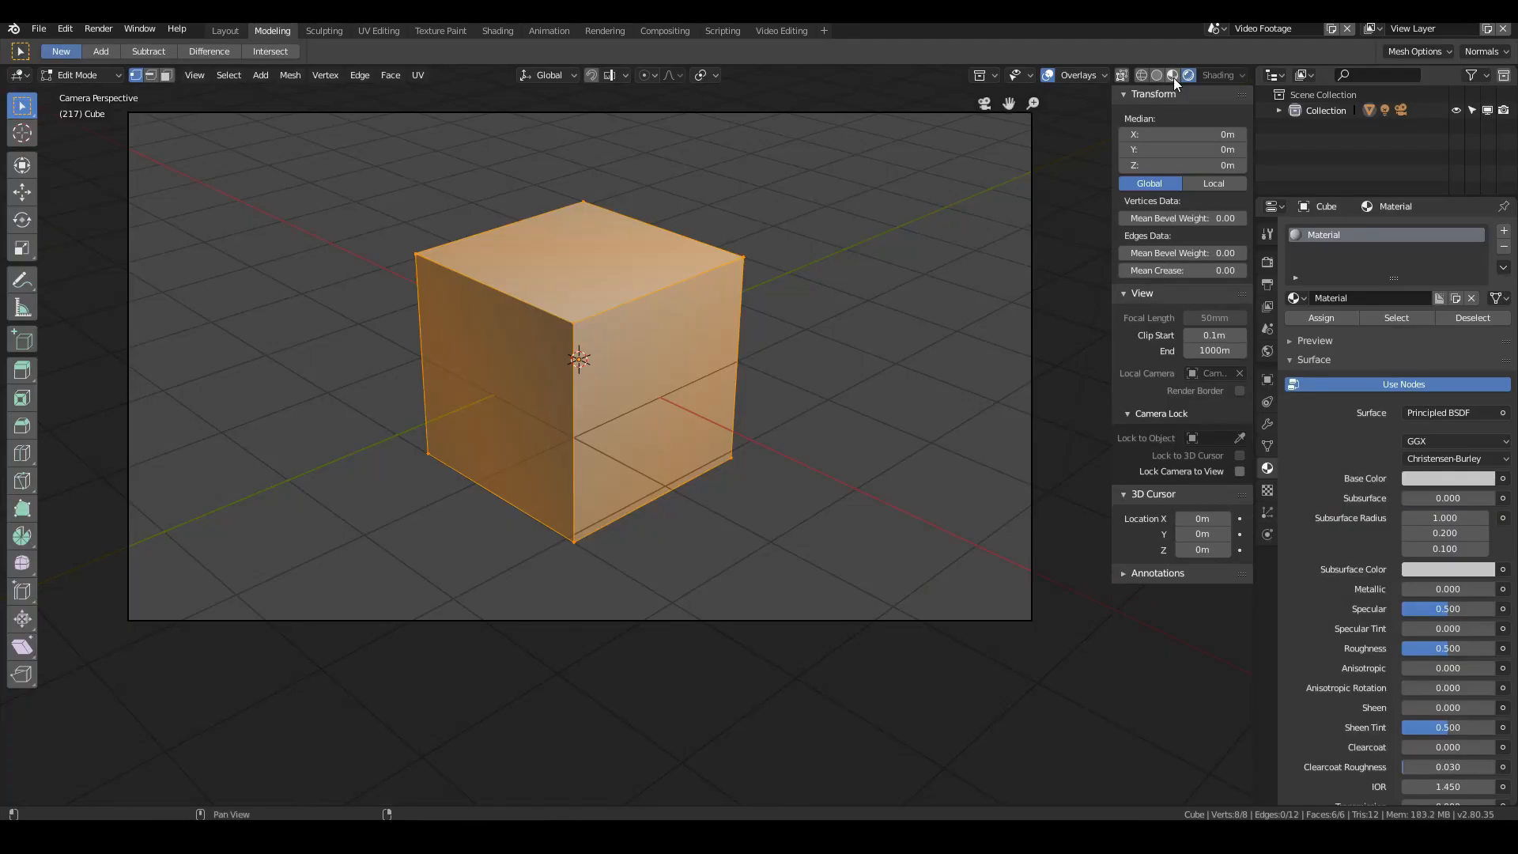
{"action": "left_click", "coordinate": [767, 28]}
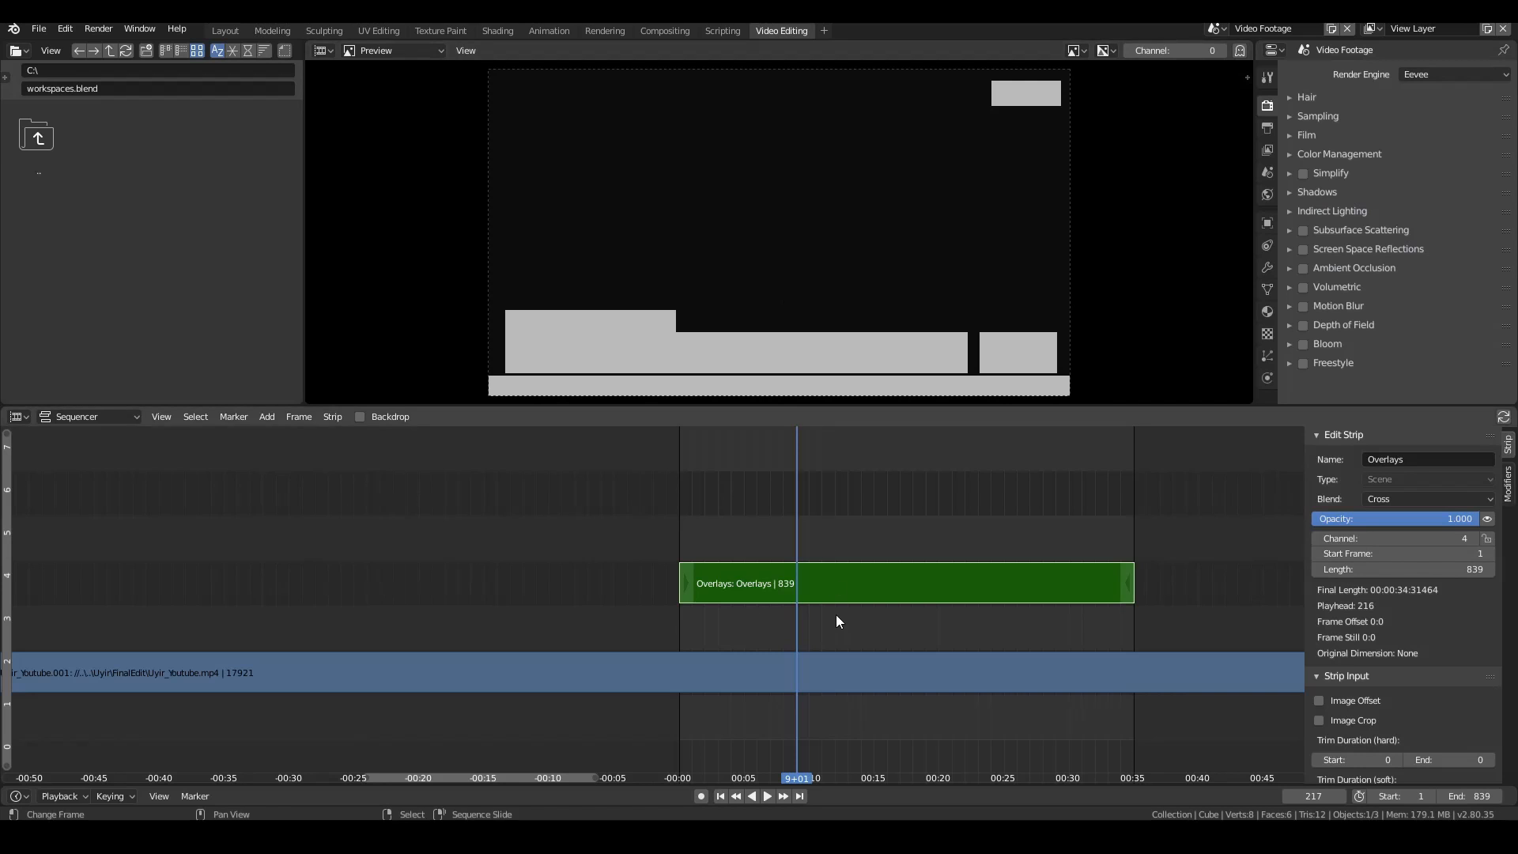
{"action": "left_click_drag", "start_coordinate": [835, 603], "coordinate": [786, 603]}
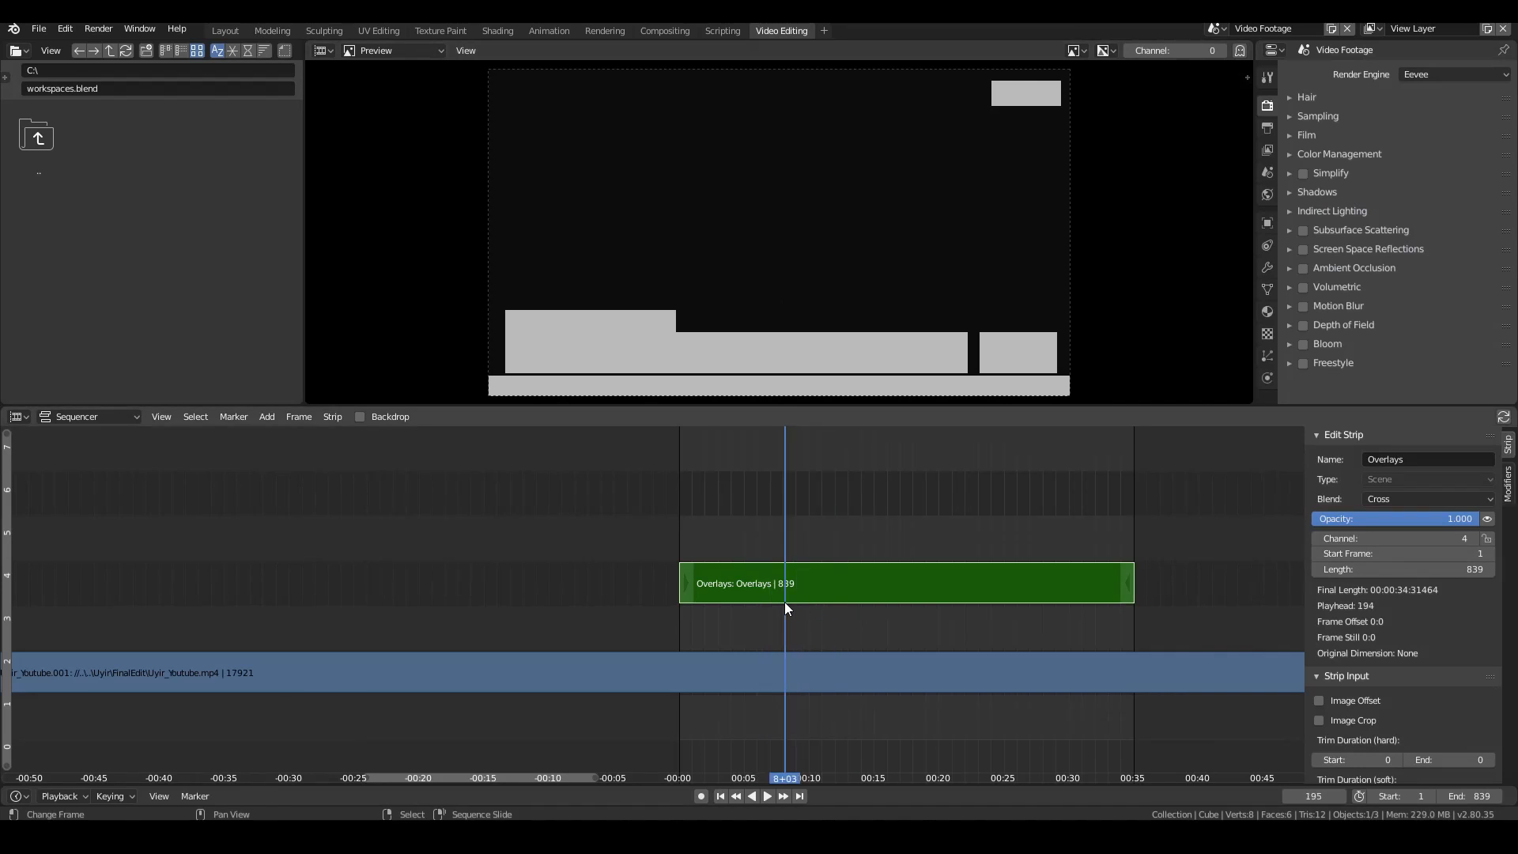
Step: Try the Overlay blend mode on the Overlays strip and inspect the preview
{"action": "left_click", "coordinate": [1405, 501]}
{"action": "left_click", "coordinate": [1407, 499]}
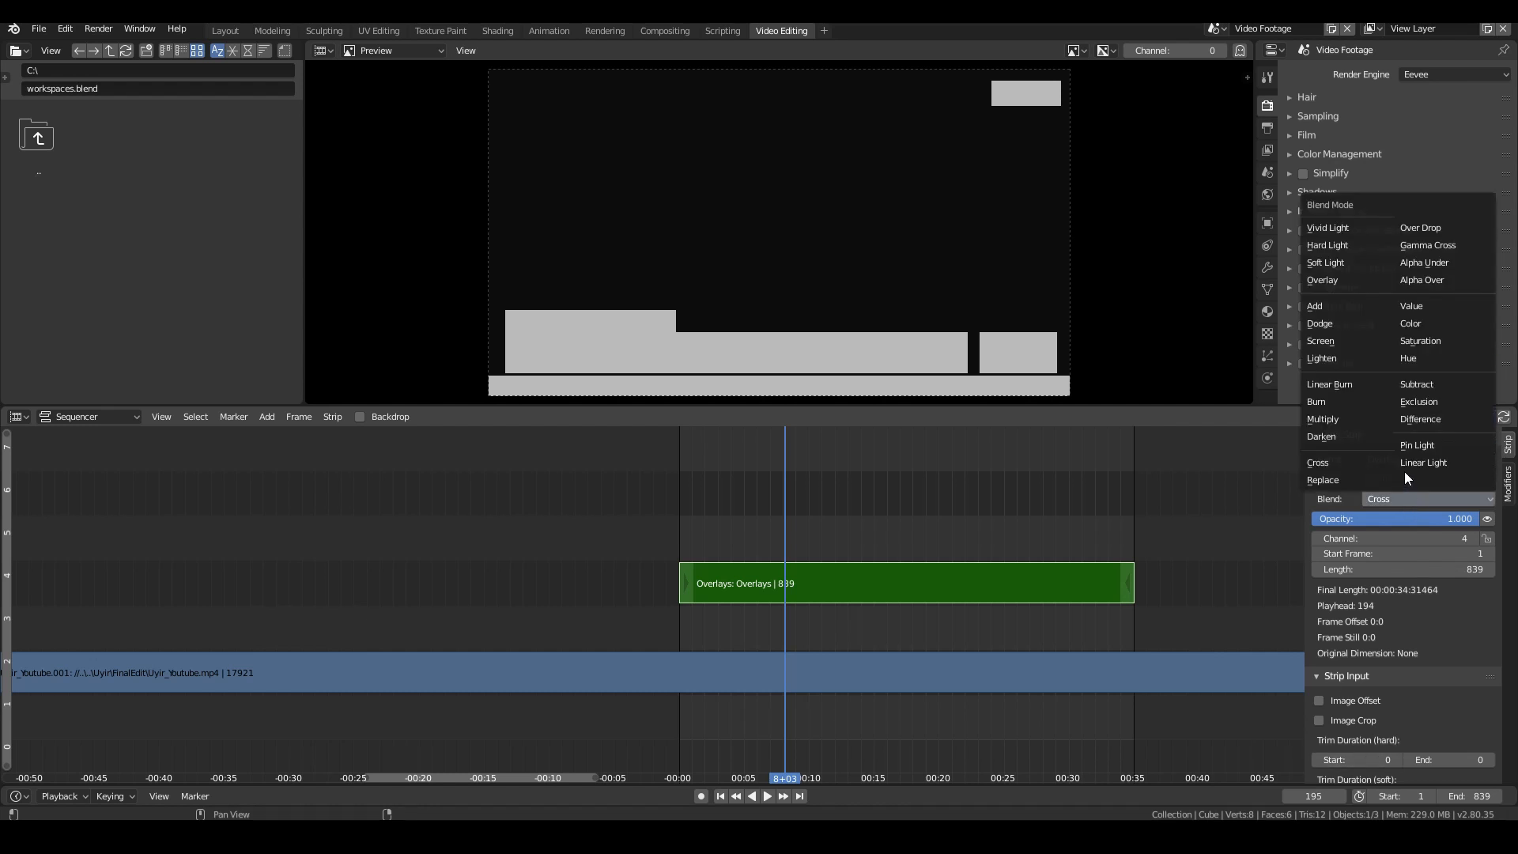
{"action": "left_click", "coordinate": [1330, 277]}
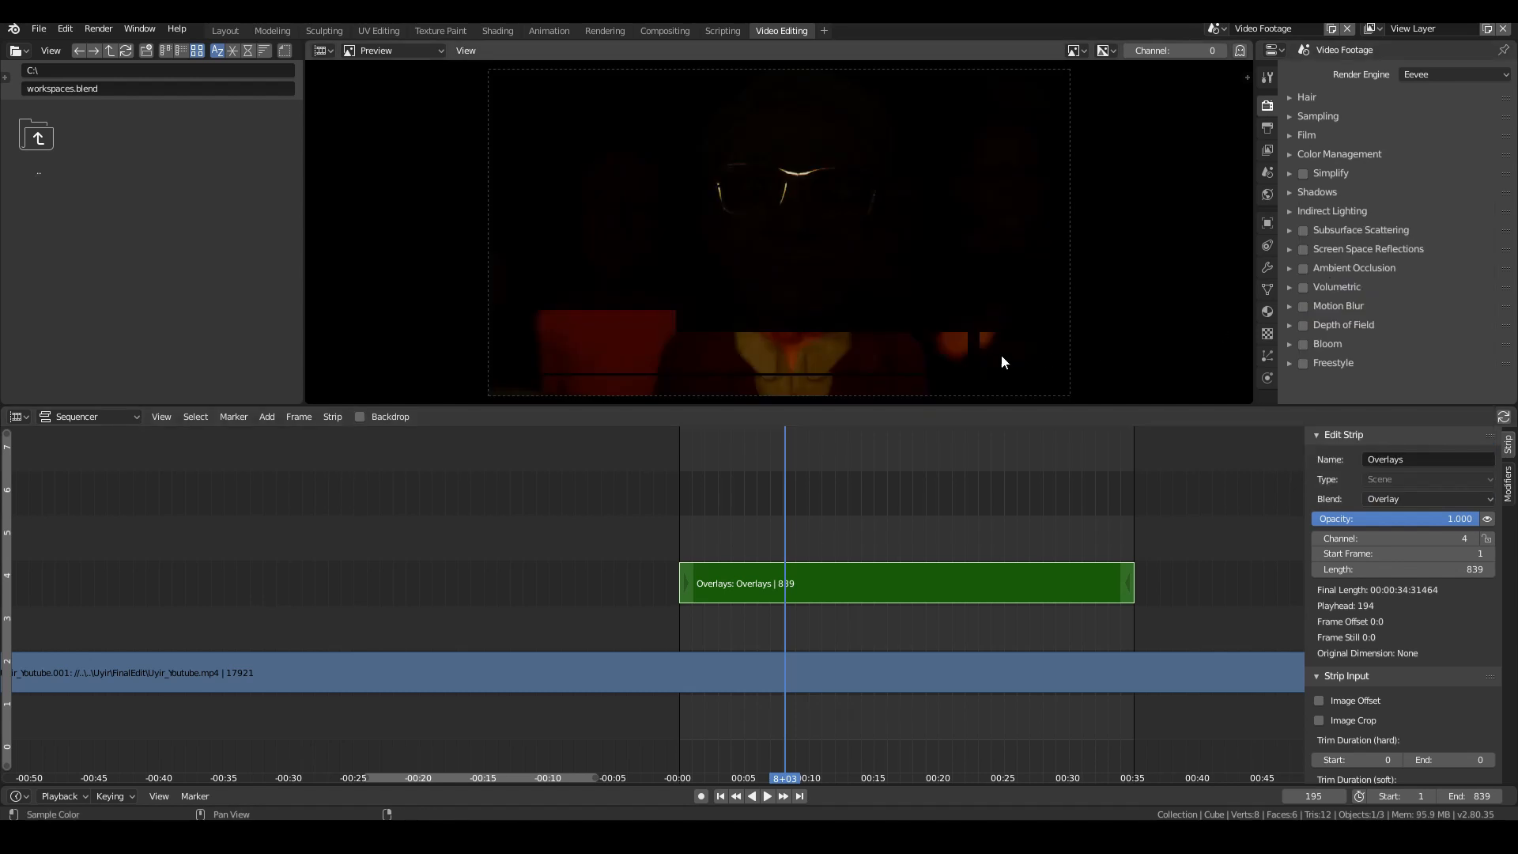
{"action": "scroll", "coordinate": [986, 348], "scroll_direction": "up", "scroll_amount": 2}
{"action": "scroll", "coordinate": [985, 349], "scroll_direction": "down", "scroll_amount": 3}
{"action": "scroll", "coordinate": [893, 300], "scroll_direction": "down", "scroll_amount": 2}
Step: Switch to the Overlays scene, render frame 131 to inspect its background, and close the render
{"action": "left_click", "coordinate": [1216, 29]}
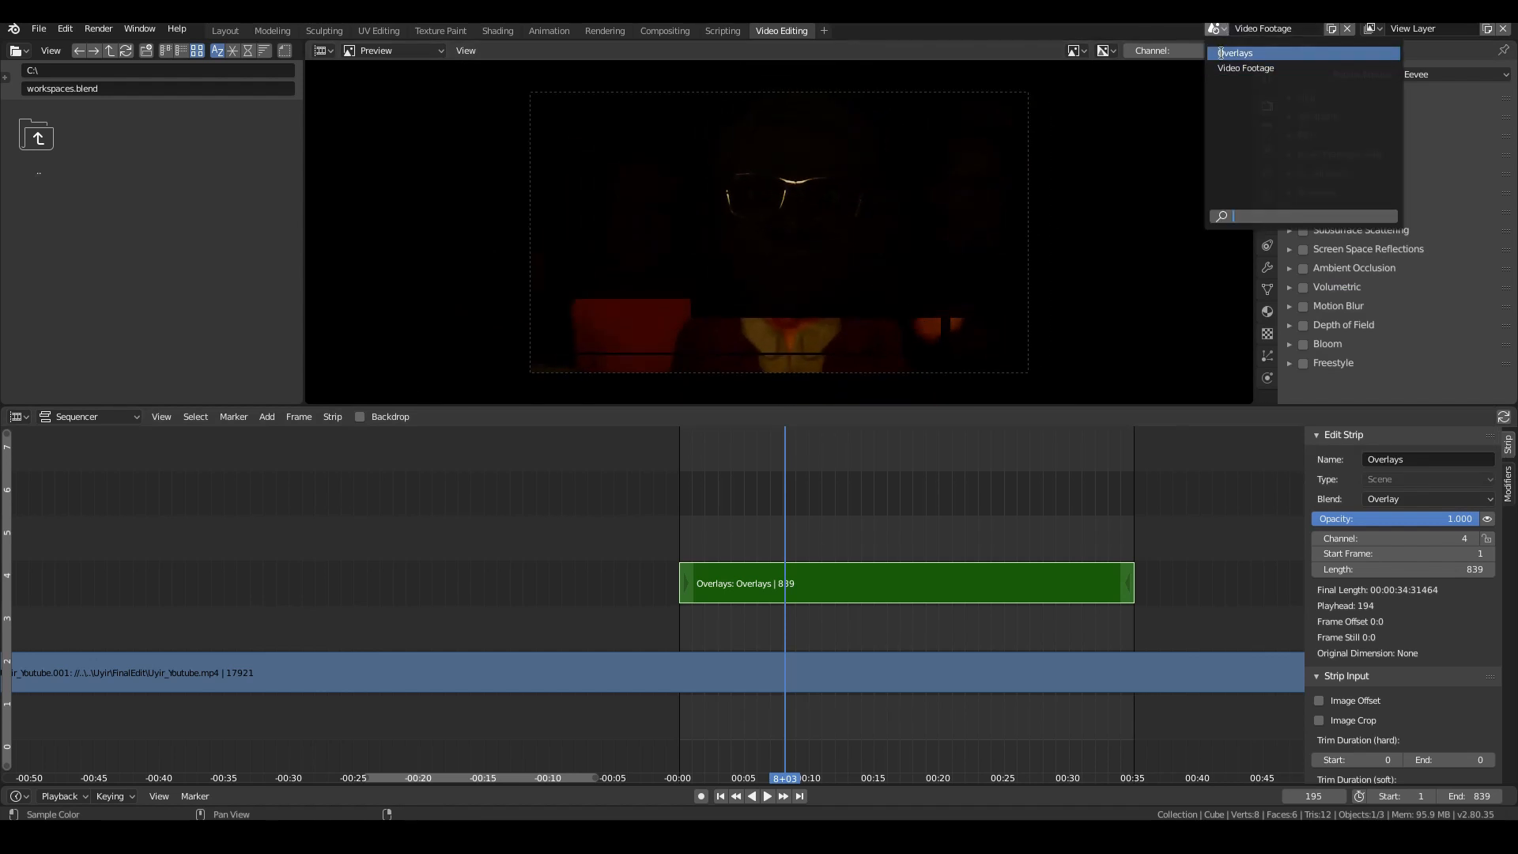
{"action": "left_click", "coordinate": [1233, 53]}
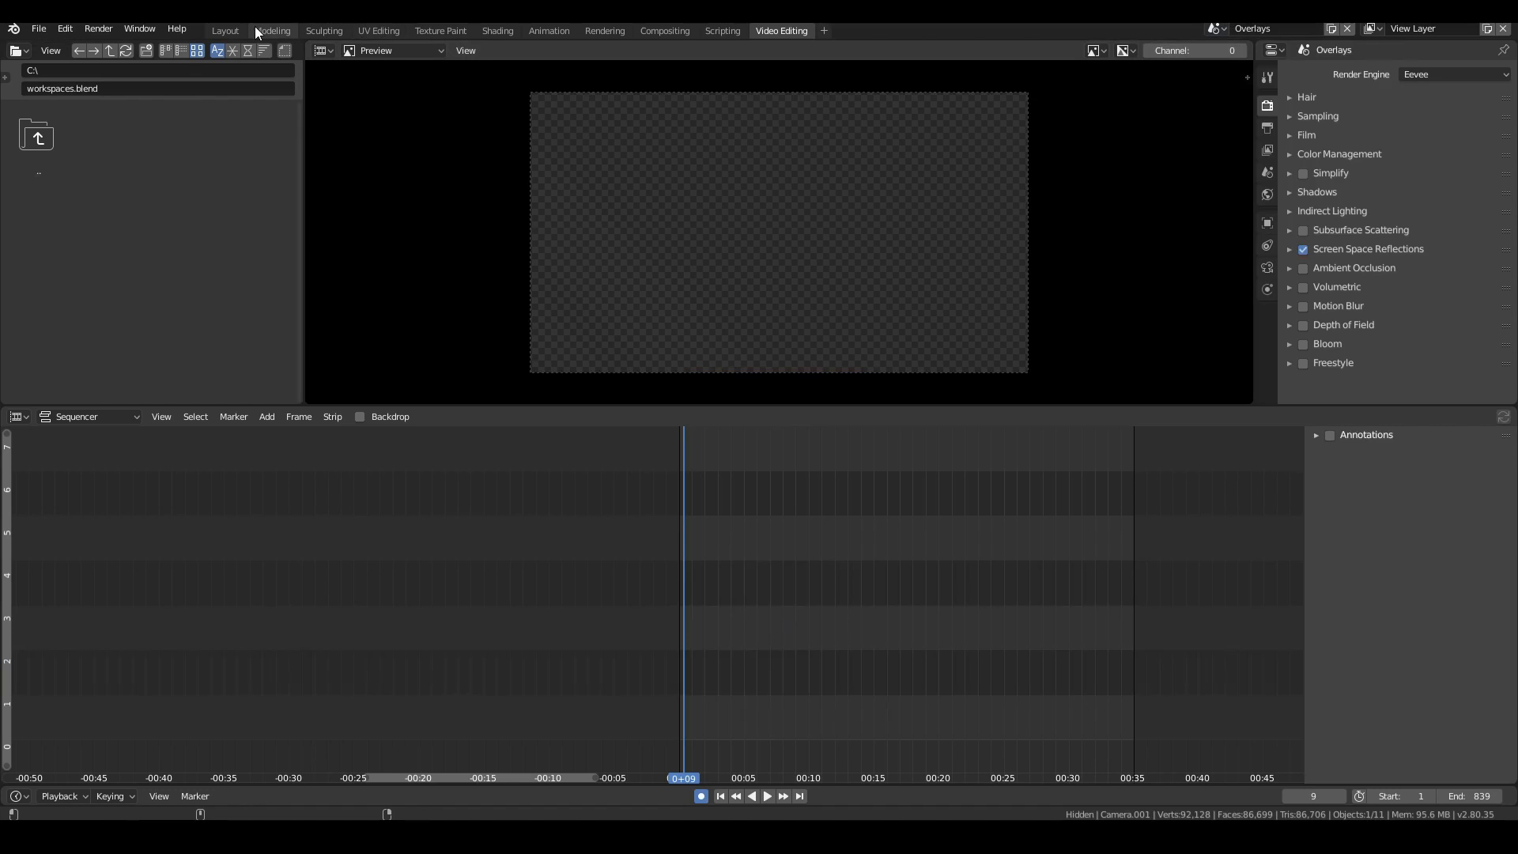
{"action": "left_click", "coordinate": [750, 558]}
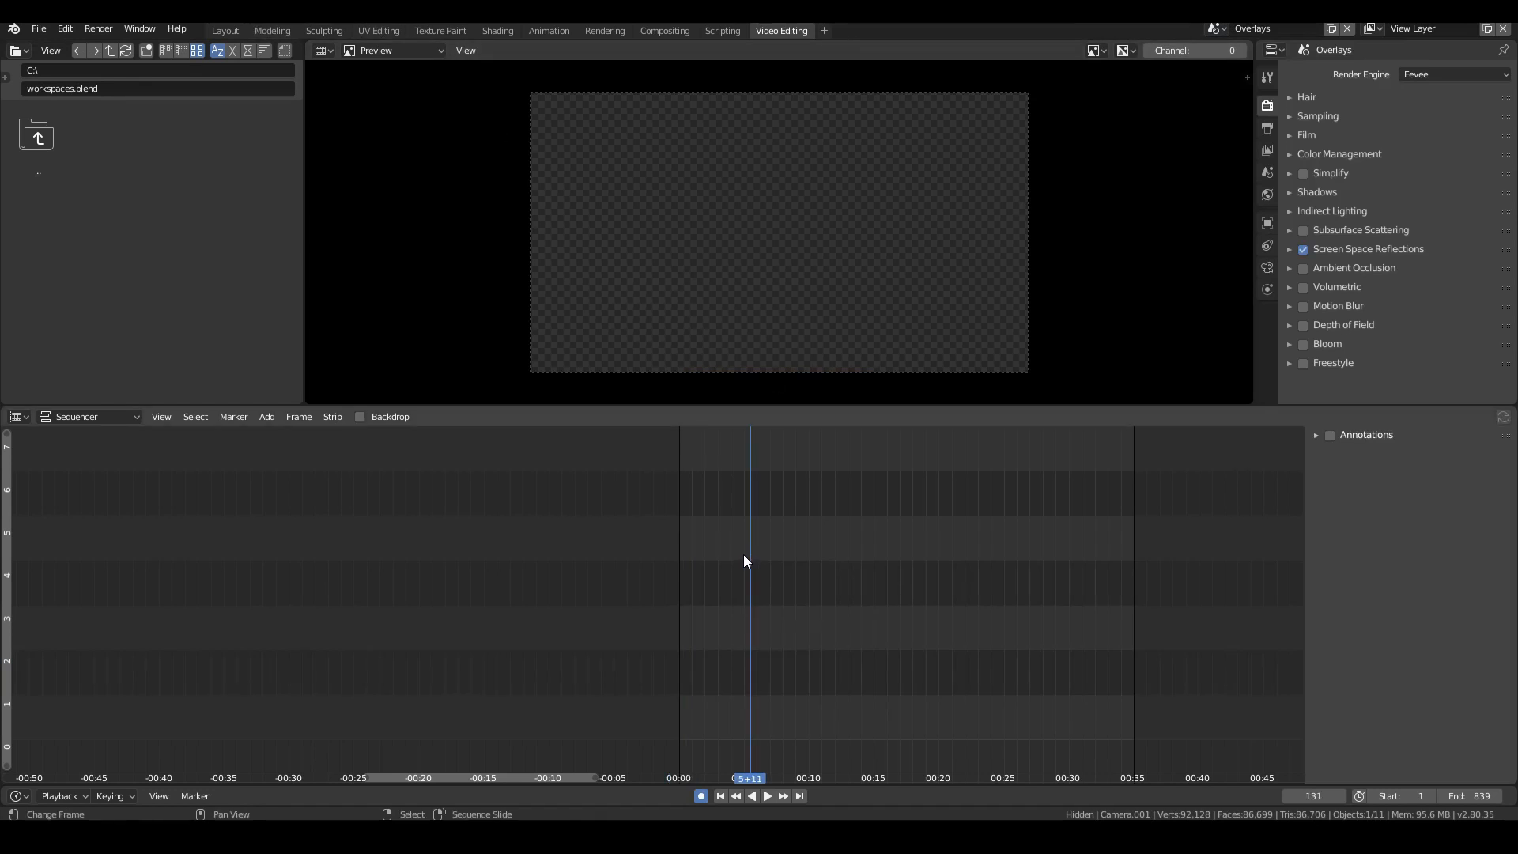
{"action": "key", "text": "F12"}
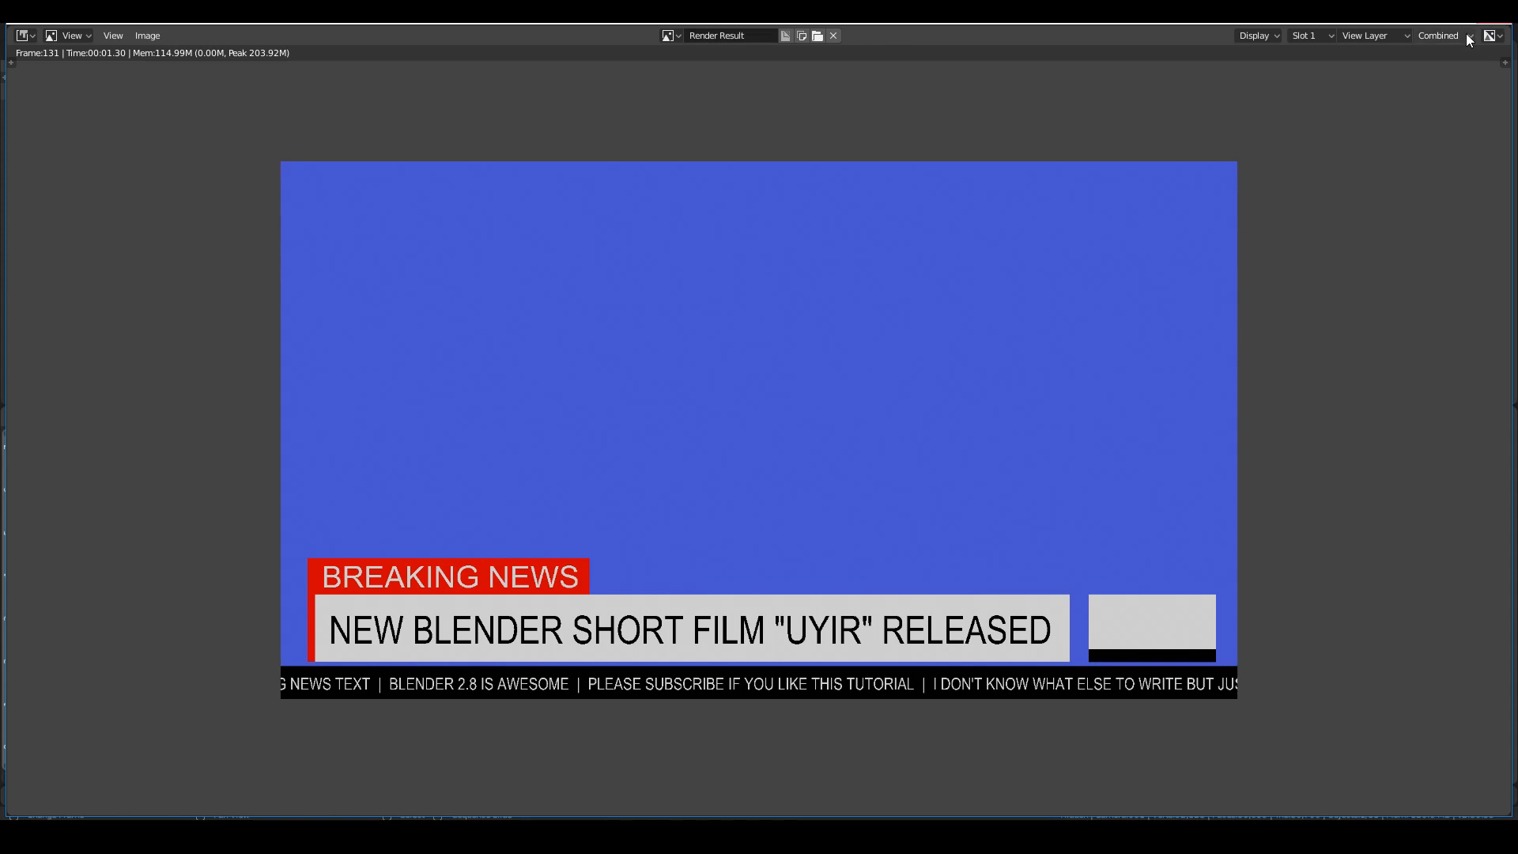
{"action": "left_click", "coordinate": [1491, 24]}
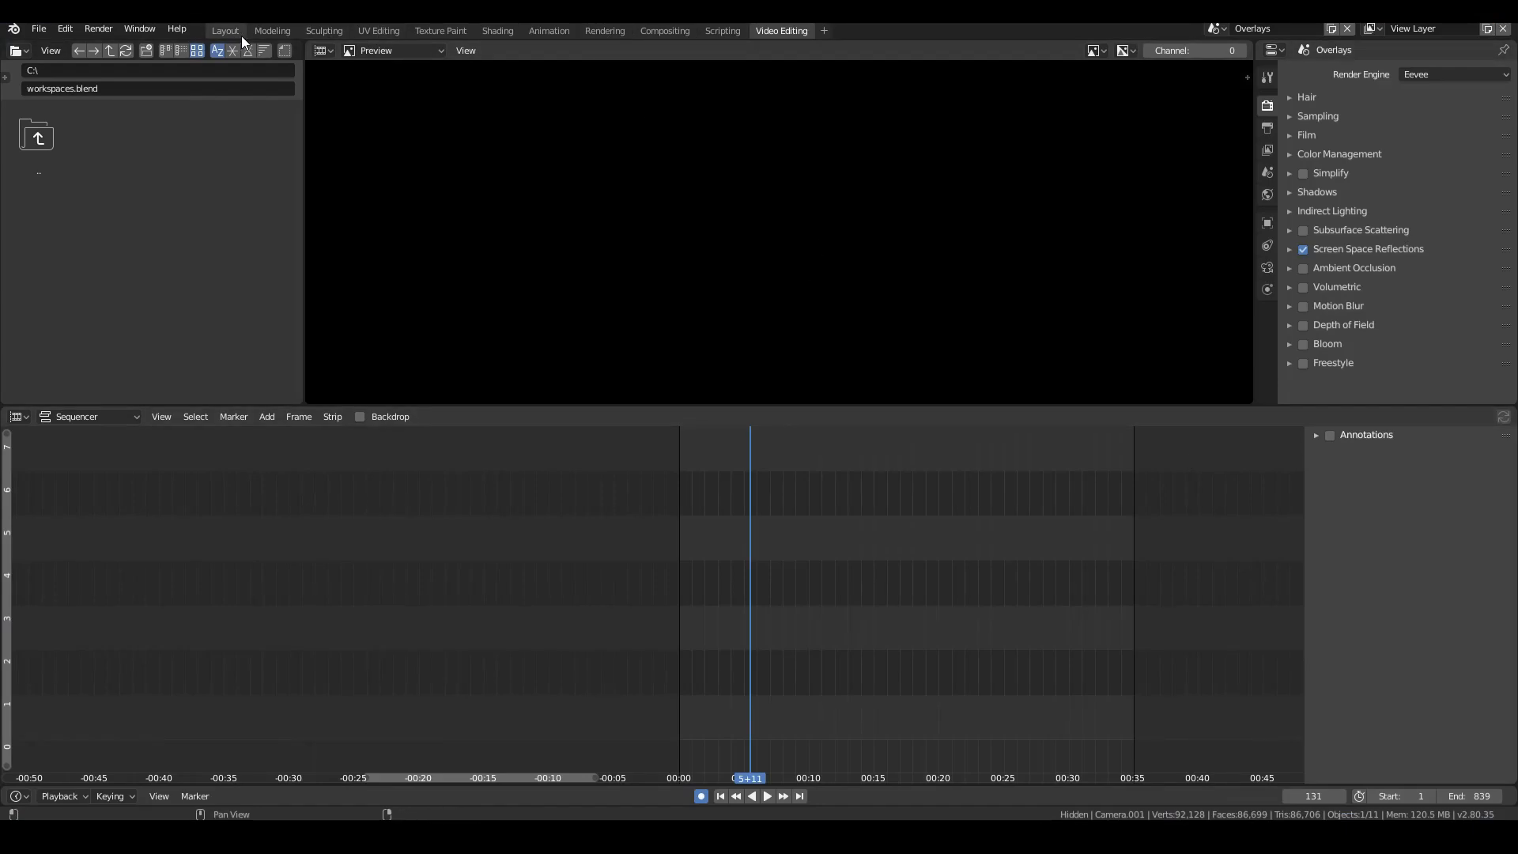
Step: In the Modeling workspace, set the Overlays scene's film alpha to Transparent and check the output format settings
{"action": "left_click", "coordinate": [263, 31]}
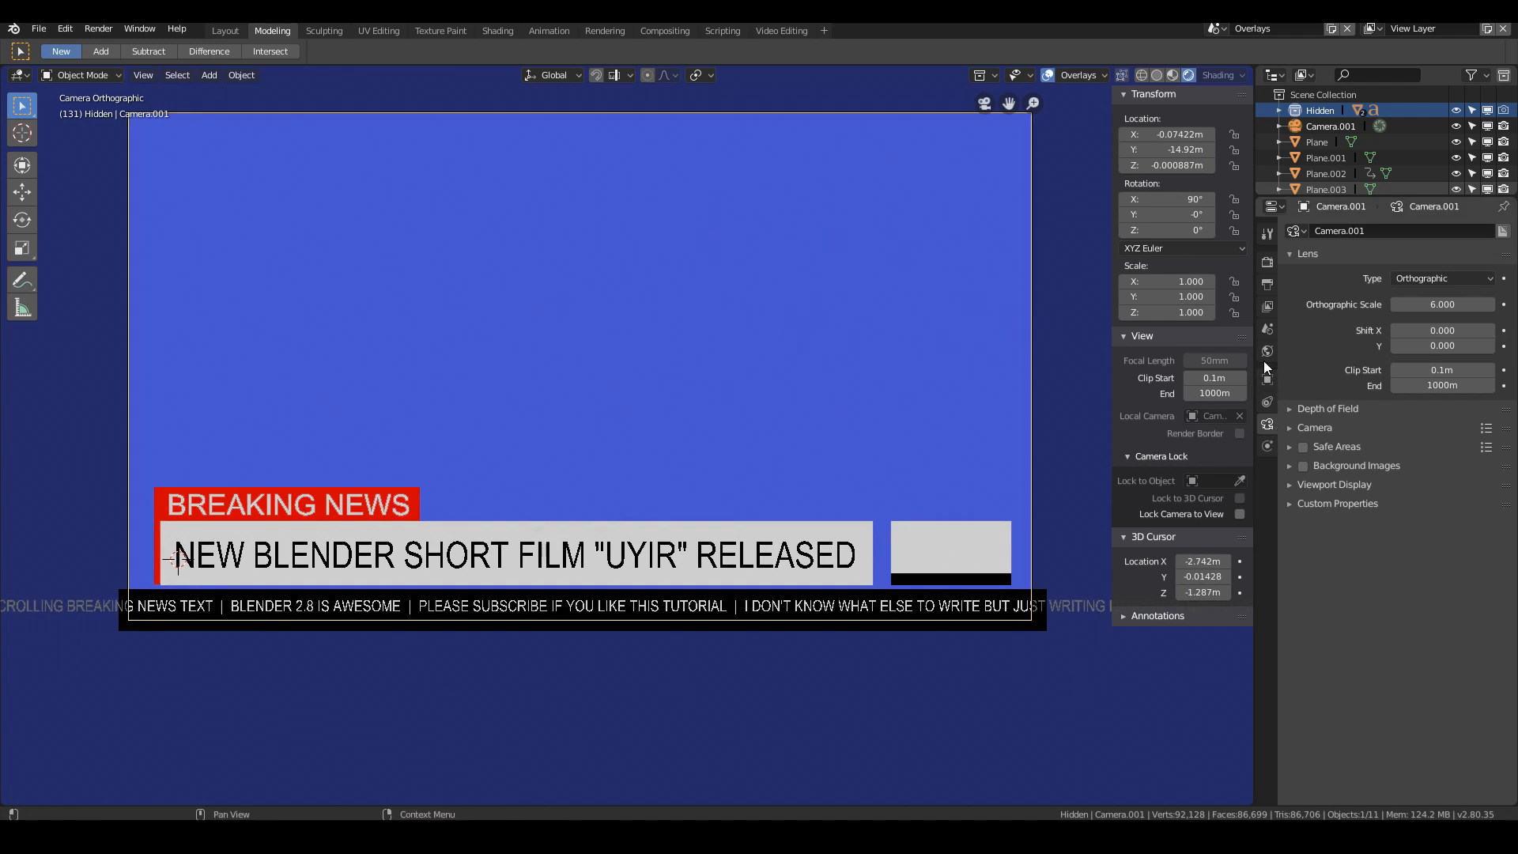
{"action": "left_click", "coordinate": [1268, 262]}
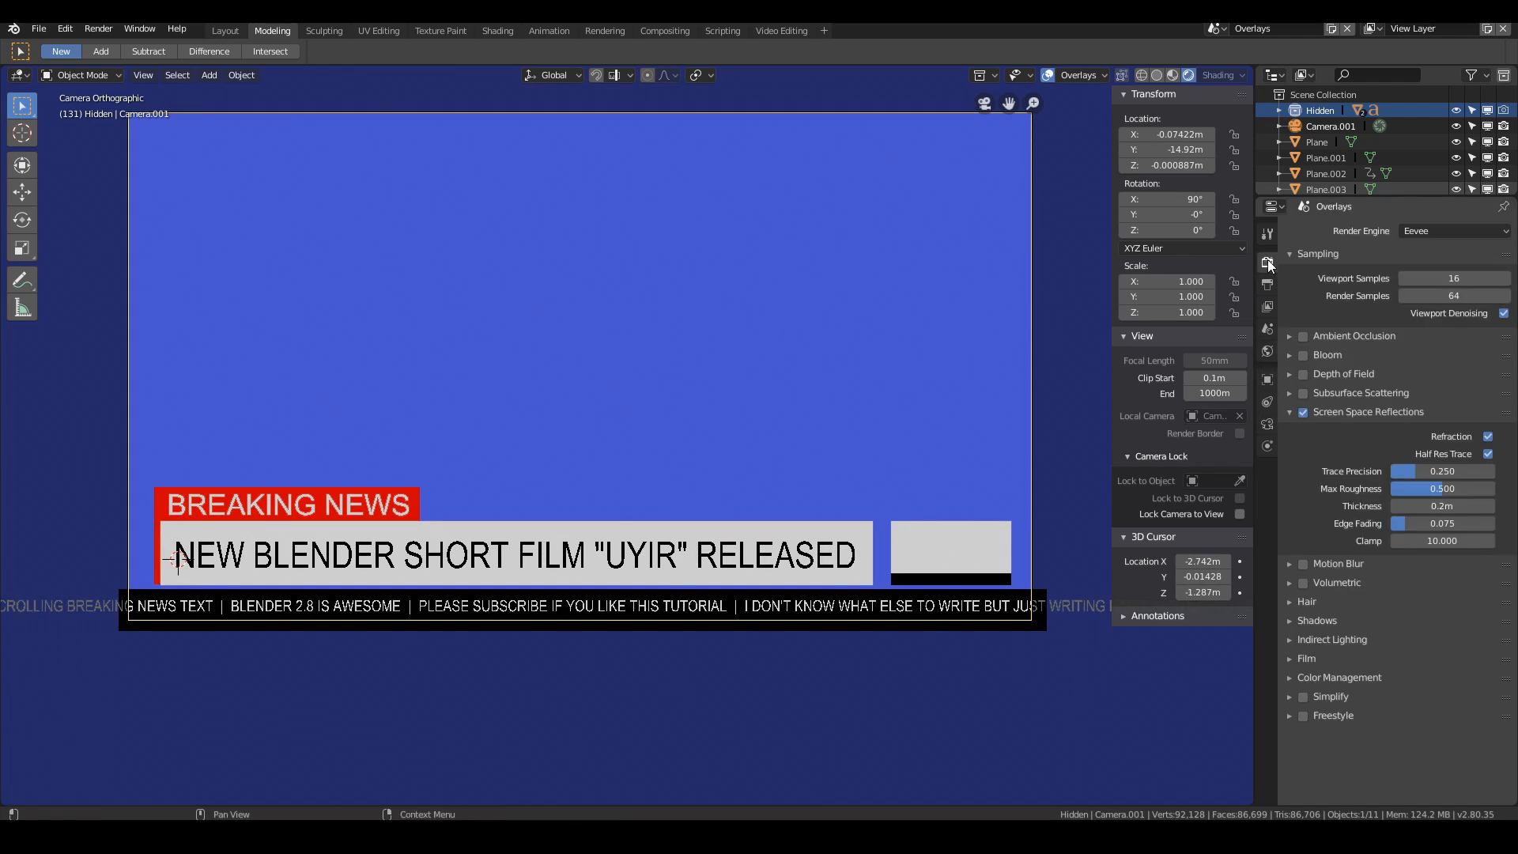
{"action": "left_click", "coordinate": [1309, 660]}
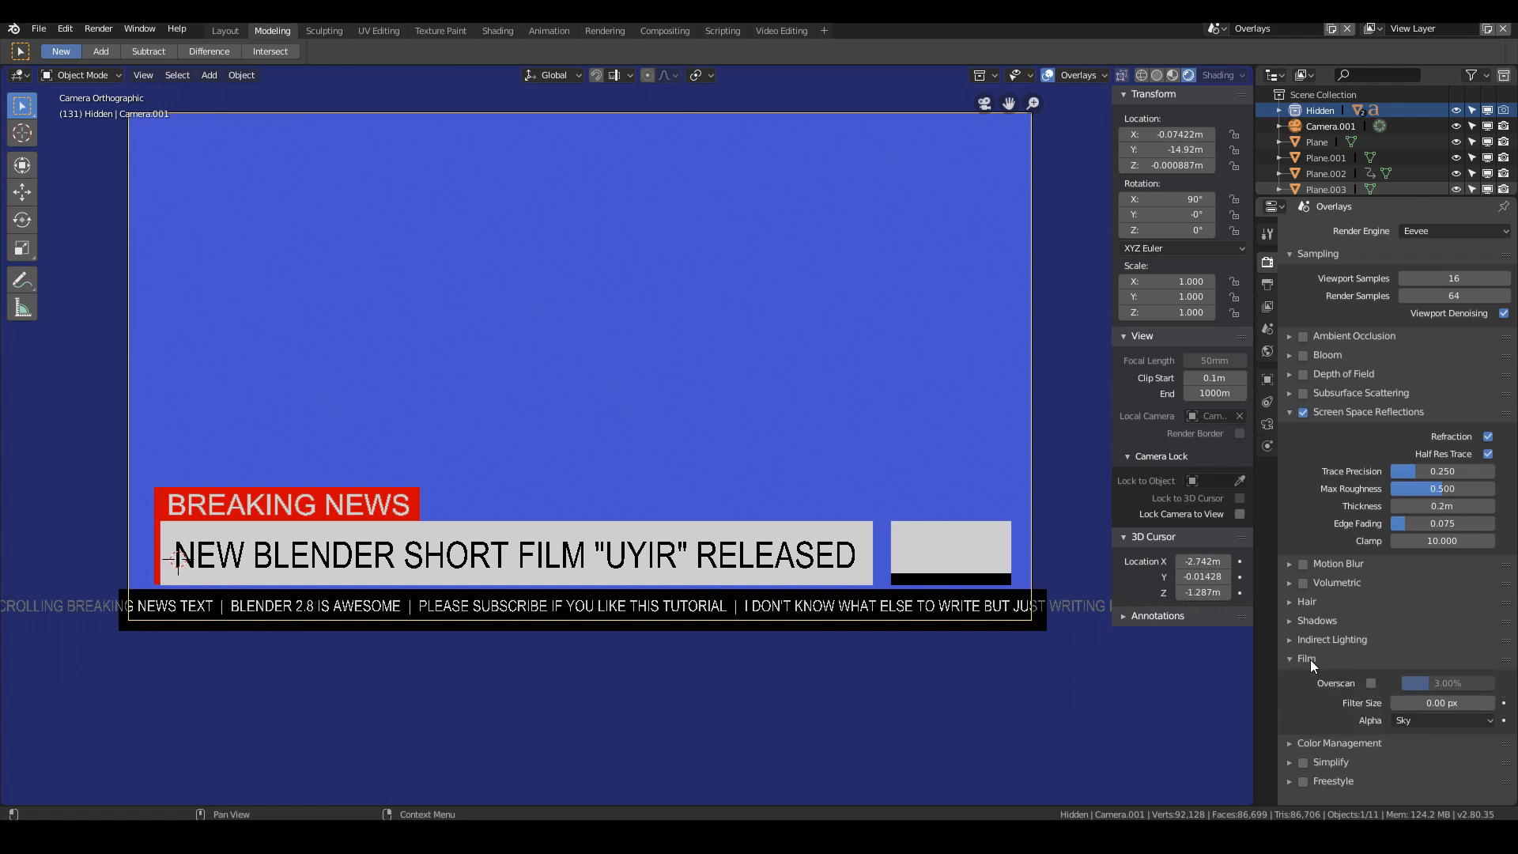
{"action": "left_click", "coordinate": [1417, 720]}
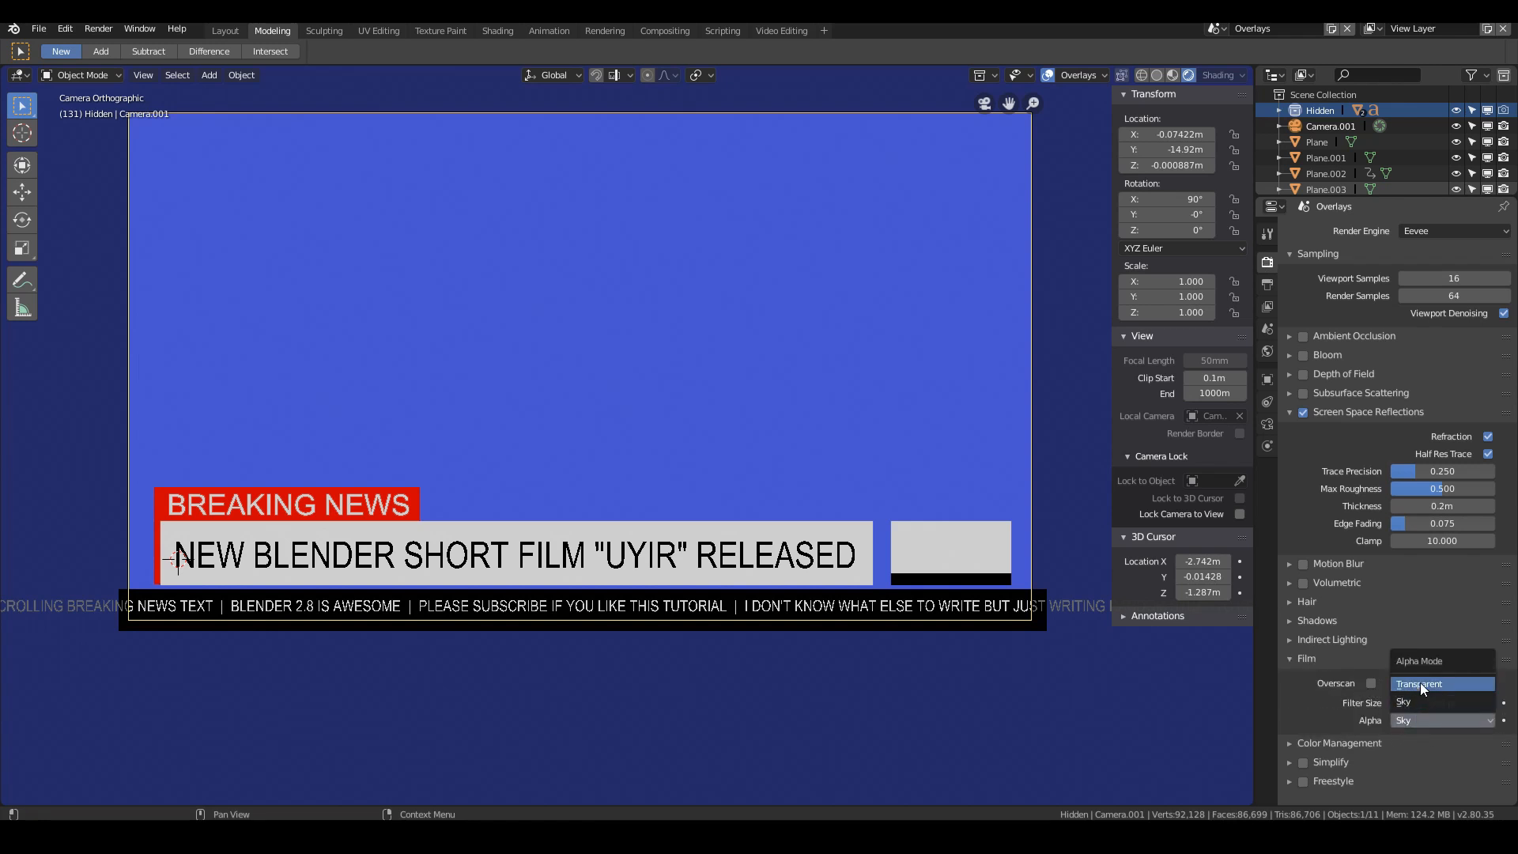
{"action": "left_click", "coordinate": [1420, 685]}
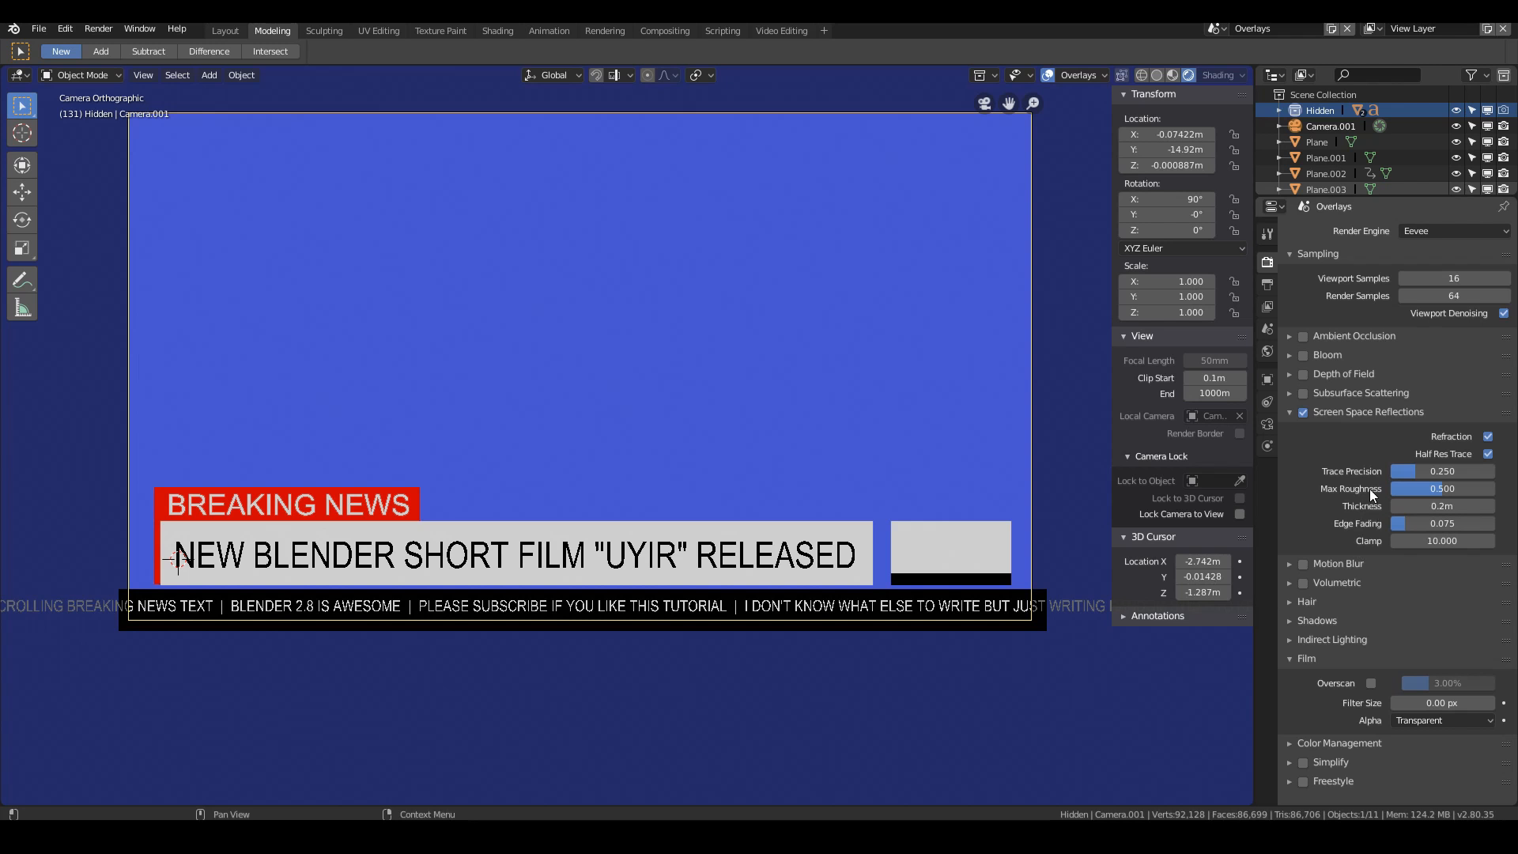
{"action": "left_click", "coordinate": [1267, 284]}
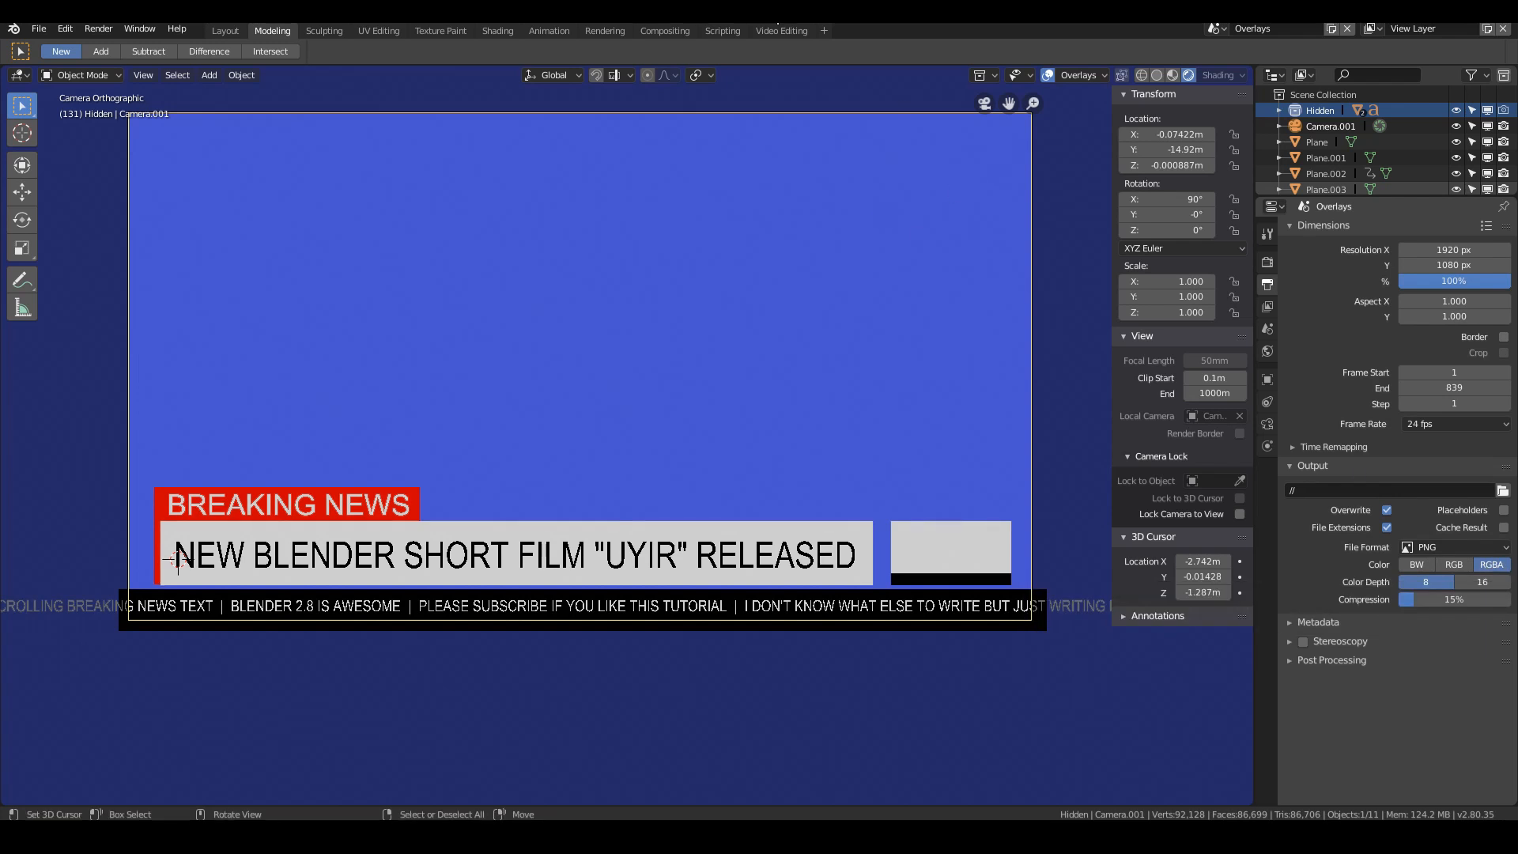
Step: Return to the Video Footage scene in the Video Editing workspace and set the Overlays strip's blend mode to Alpha Over
{"action": "left_click", "coordinate": [1219, 30]}
{"action": "left_click", "coordinate": [1229, 66]}
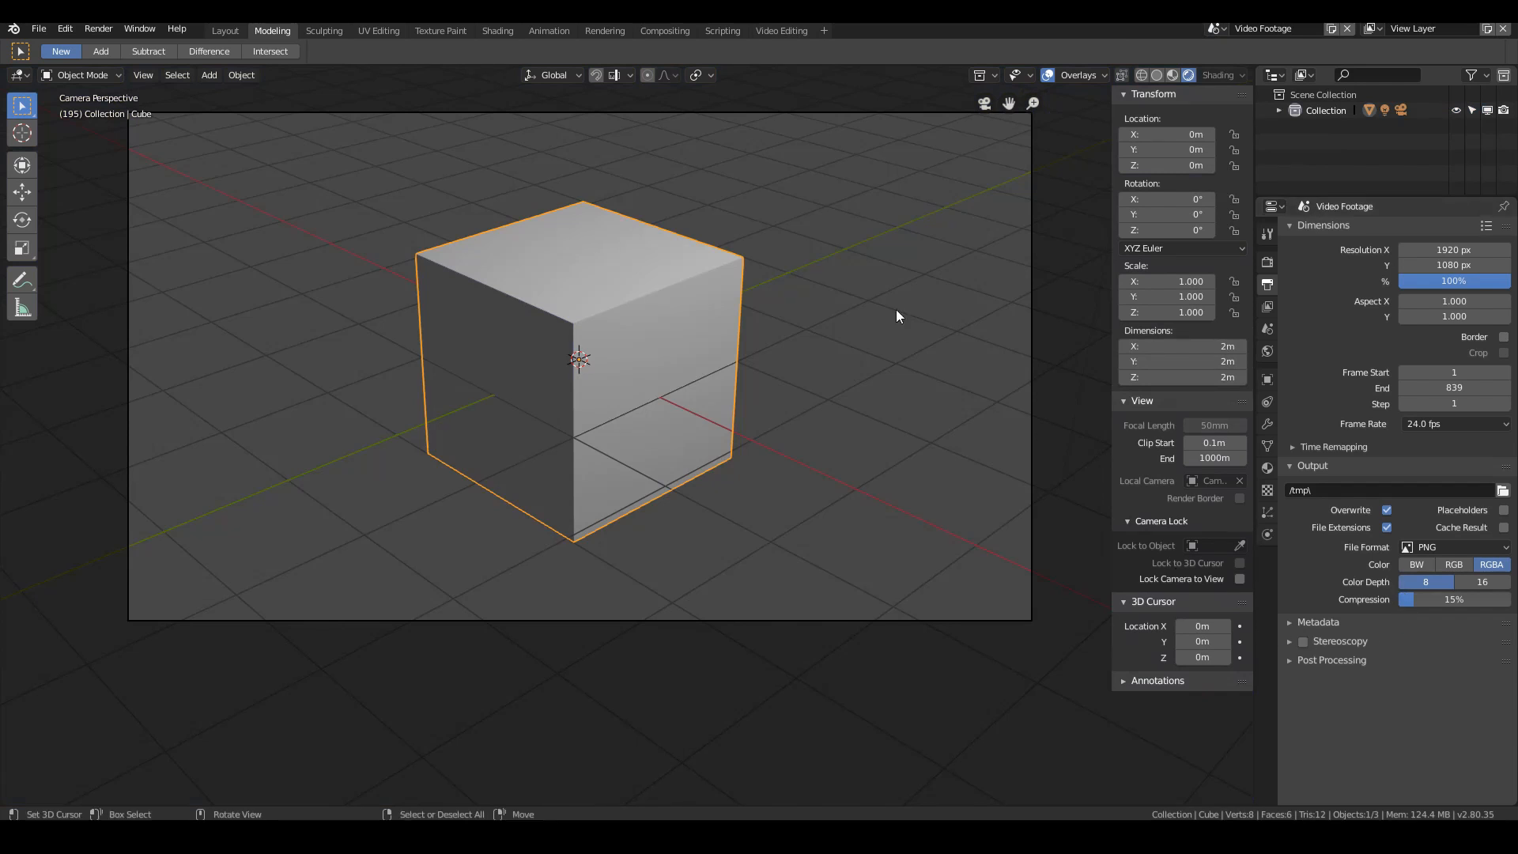
{"action": "left_click", "coordinate": [790, 33]}
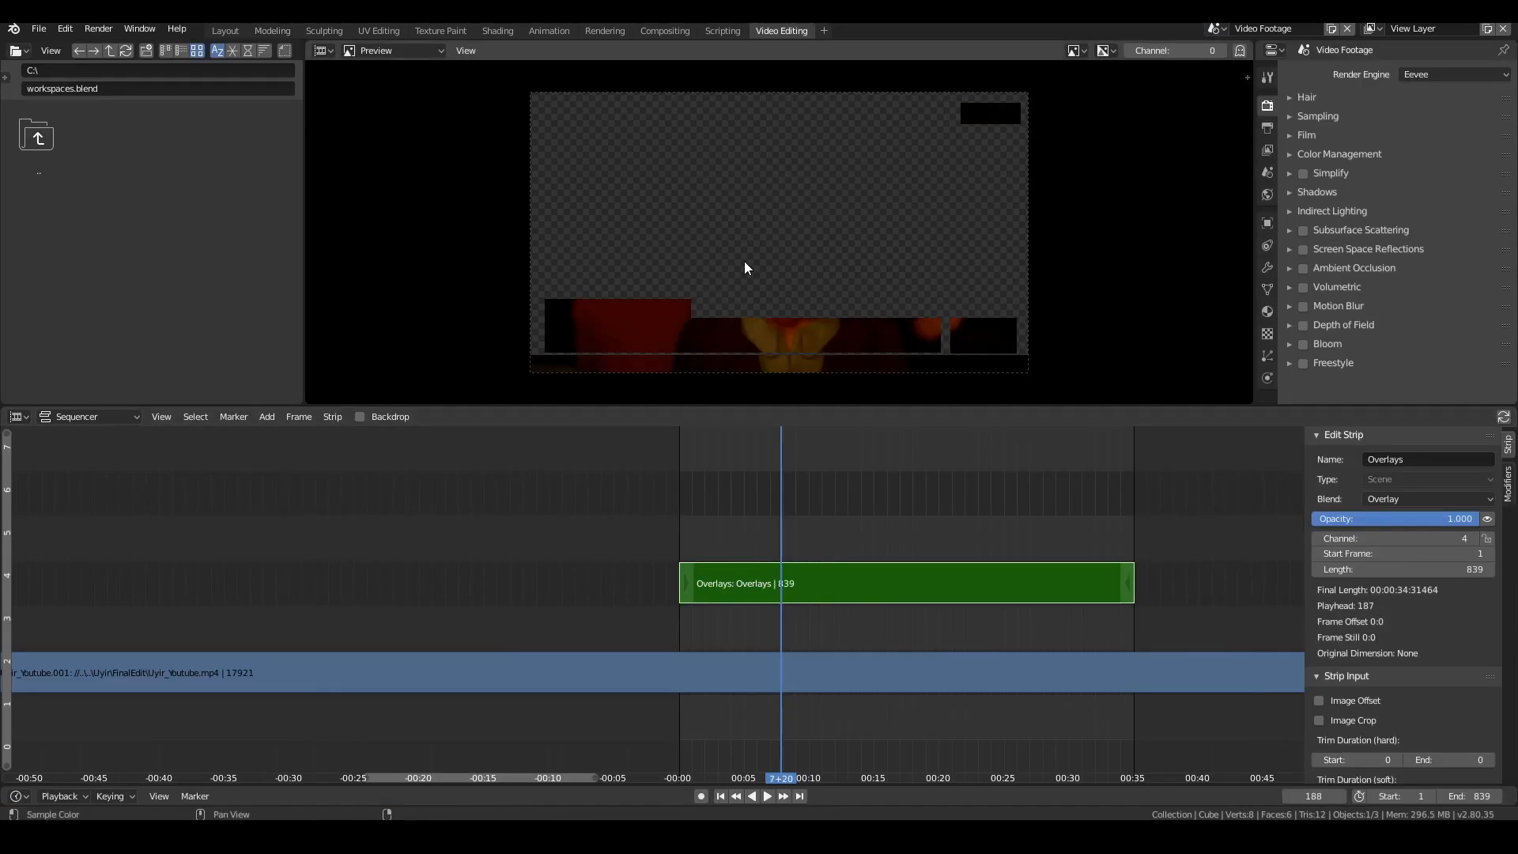
{"action": "left_click", "coordinate": [1408, 500]}
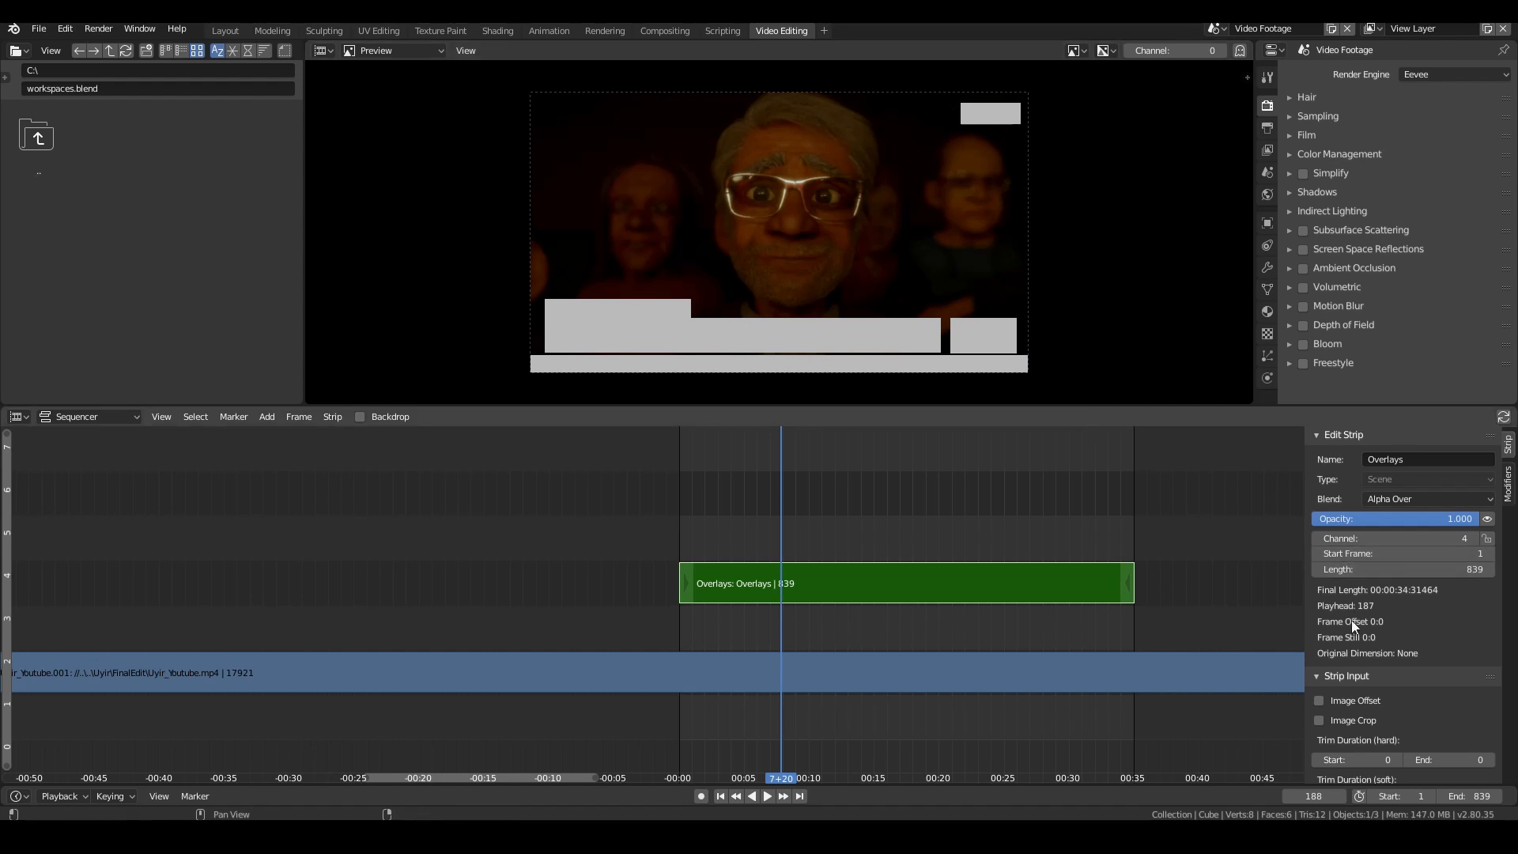
{"action": "scroll", "coordinate": [1378, 644], "scroll_direction": "down", "scroll_amount": 5}
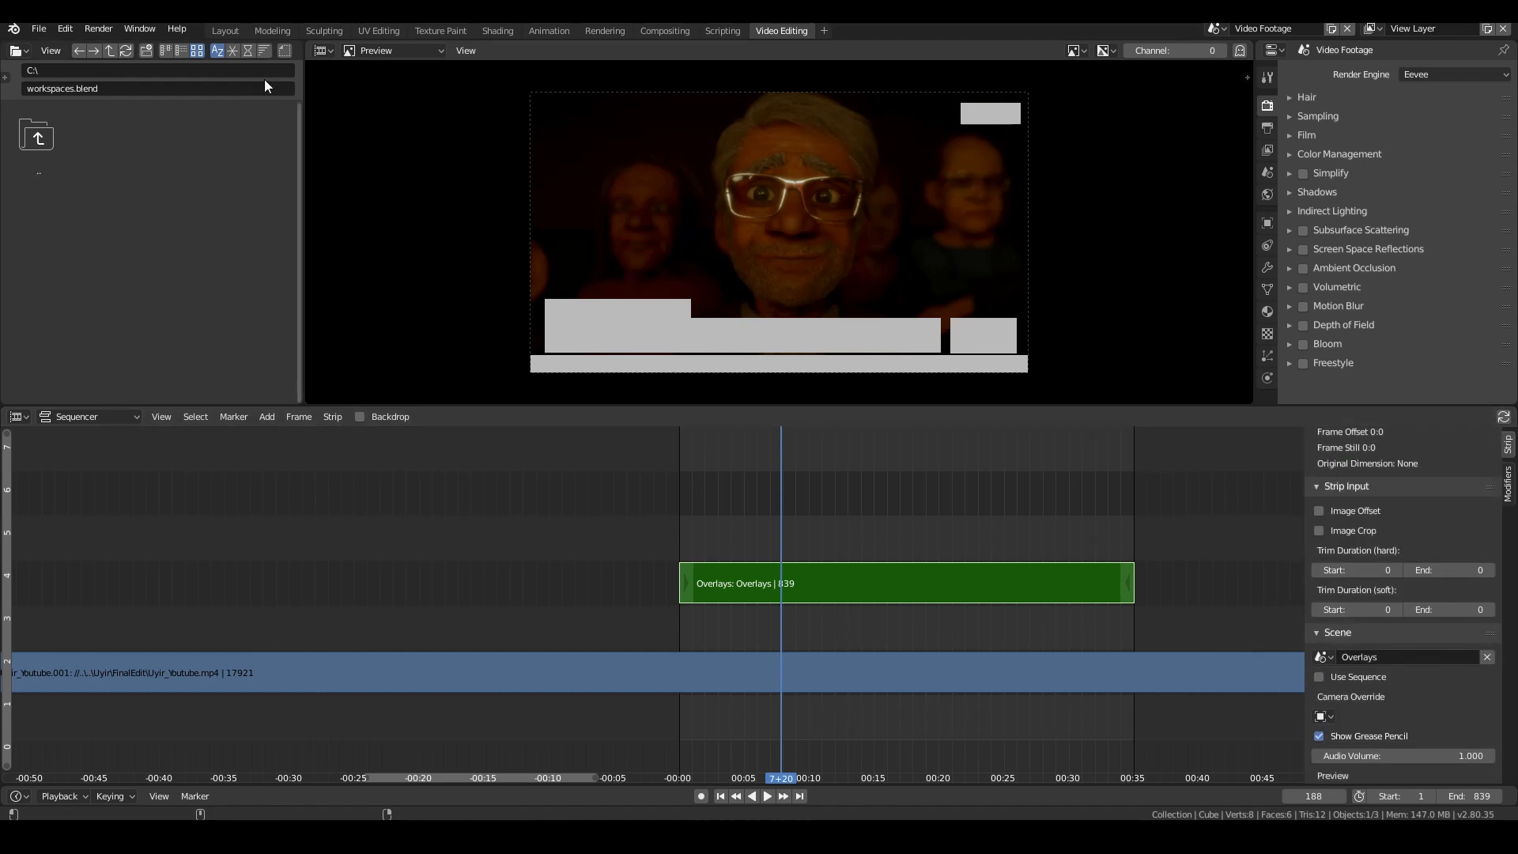
Step: Save the project and render frame 188 to examine the overlay composited over the footage
{"action": "left_click", "coordinate": [38, 28]}
{"action": "left_click", "coordinate": [93, 149]}
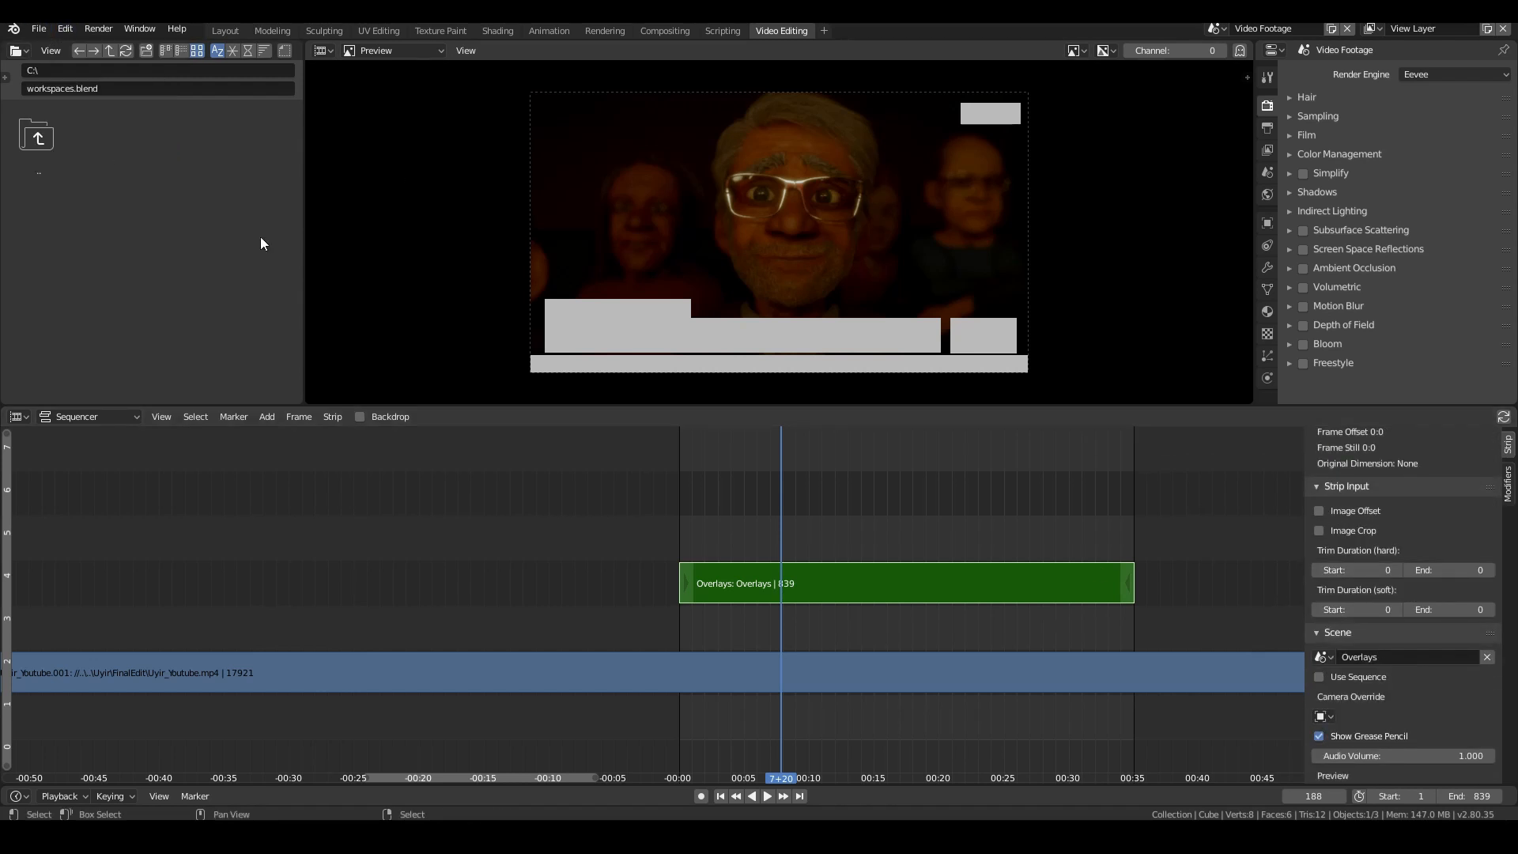
{"action": "key", "text": "F12"}
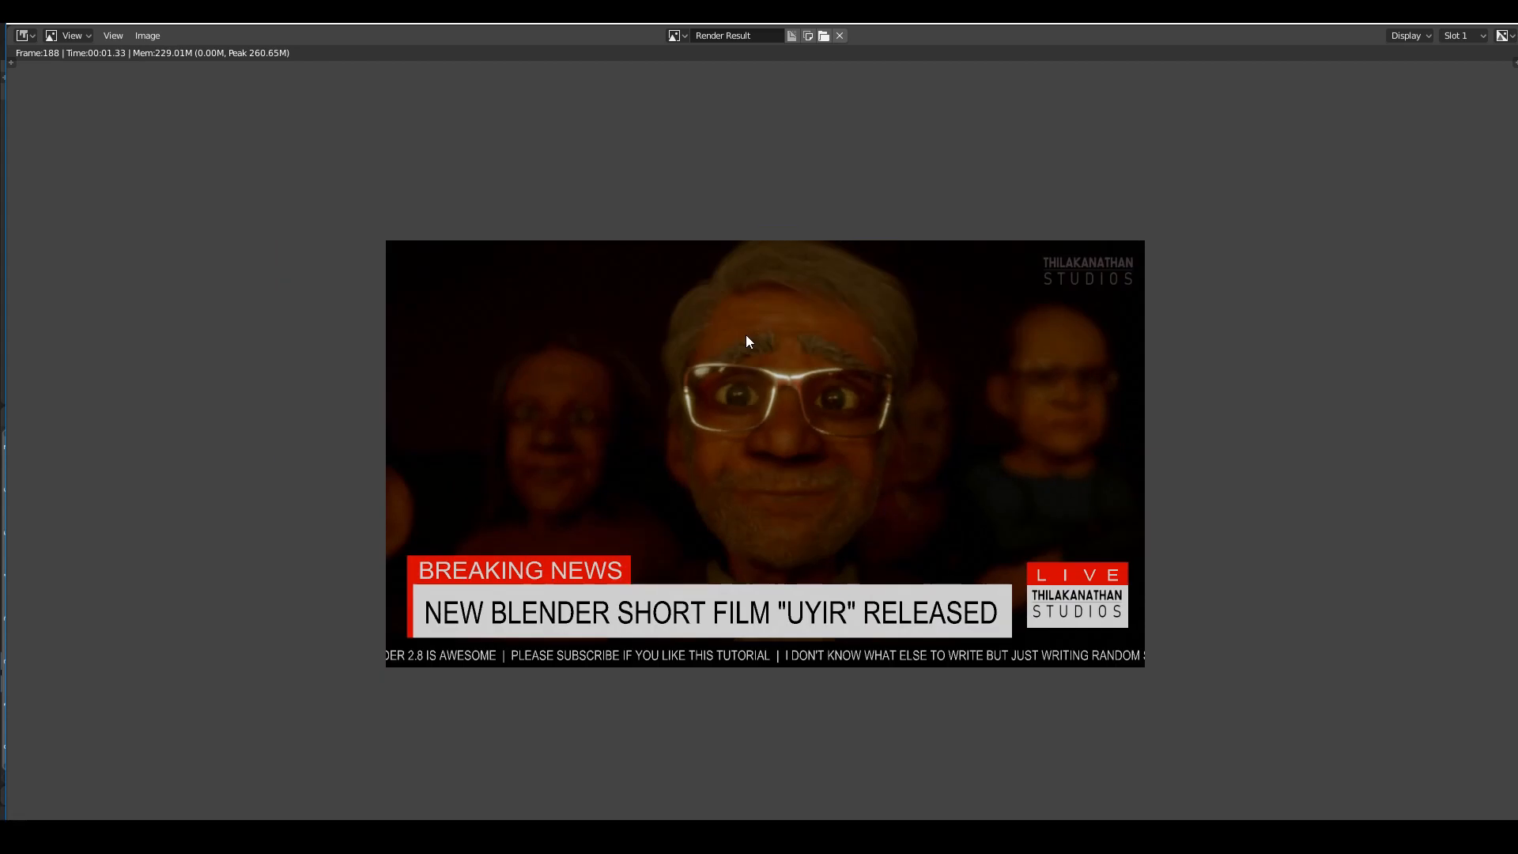
{"action": "scroll", "coordinate": [791, 368], "scroll_direction": "down", "scroll_amount": 1}
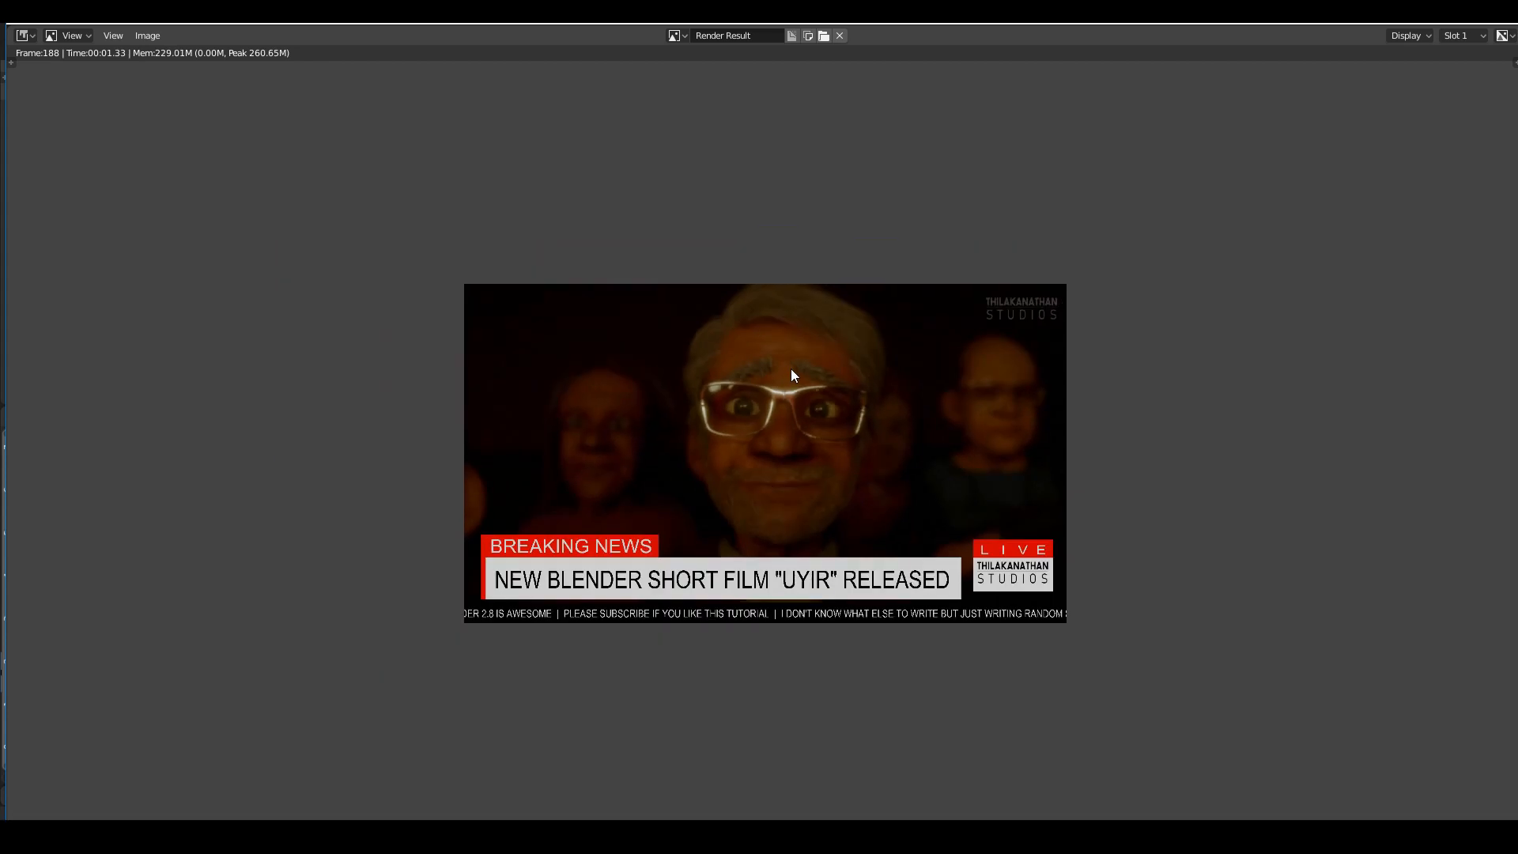
Step: Examine the rendered overlay up close, close the render of frame 188, and save the project
{"action": "scroll", "coordinate": [790, 368], "scroll_direction": "up", "scroll_amount": 2}
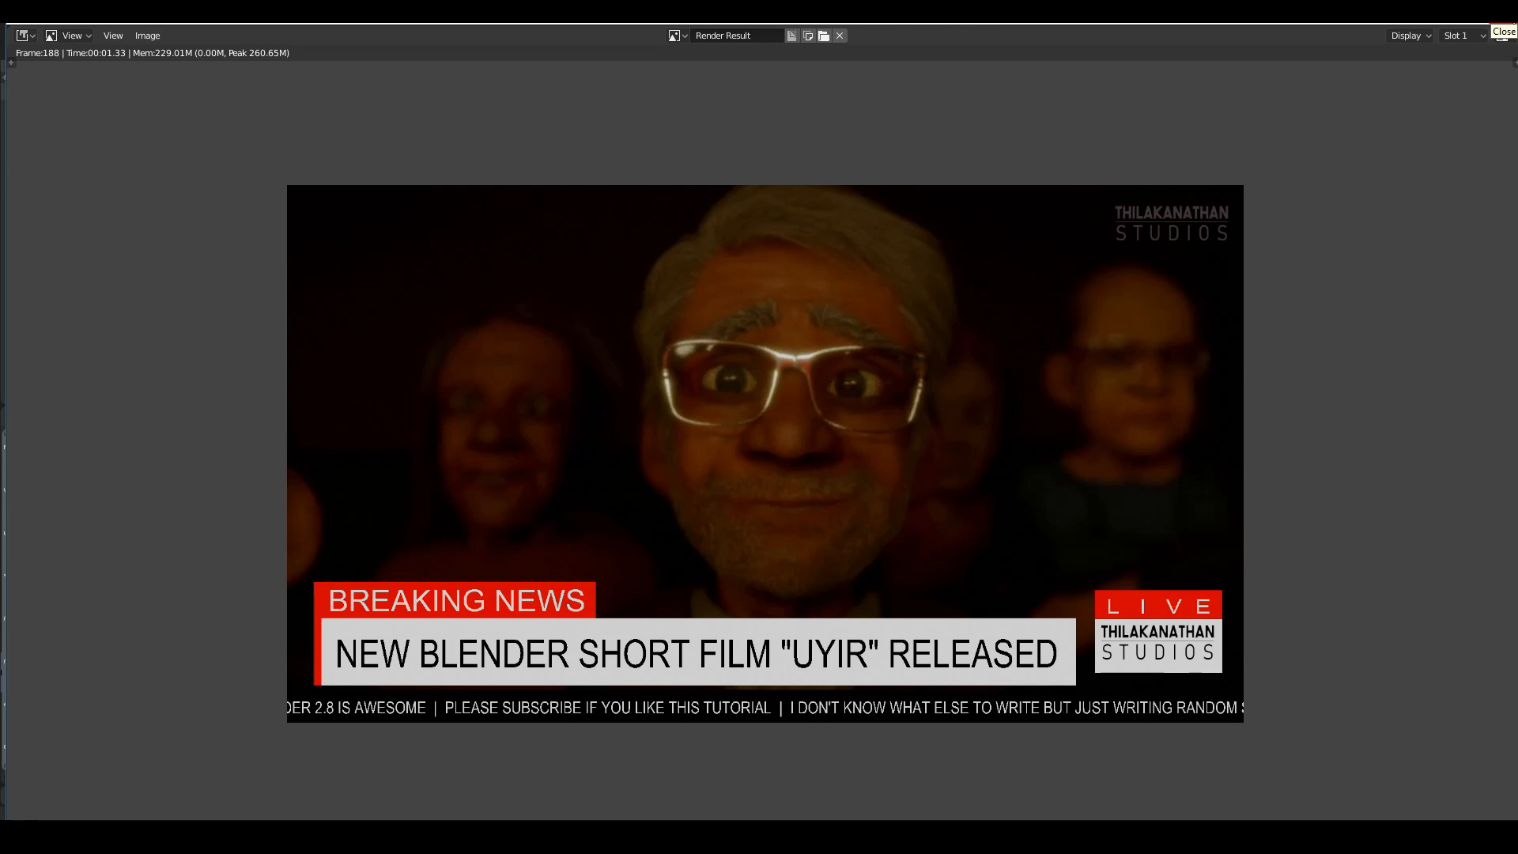
{"action": "left_click", "coordinate": [1506, 16]}
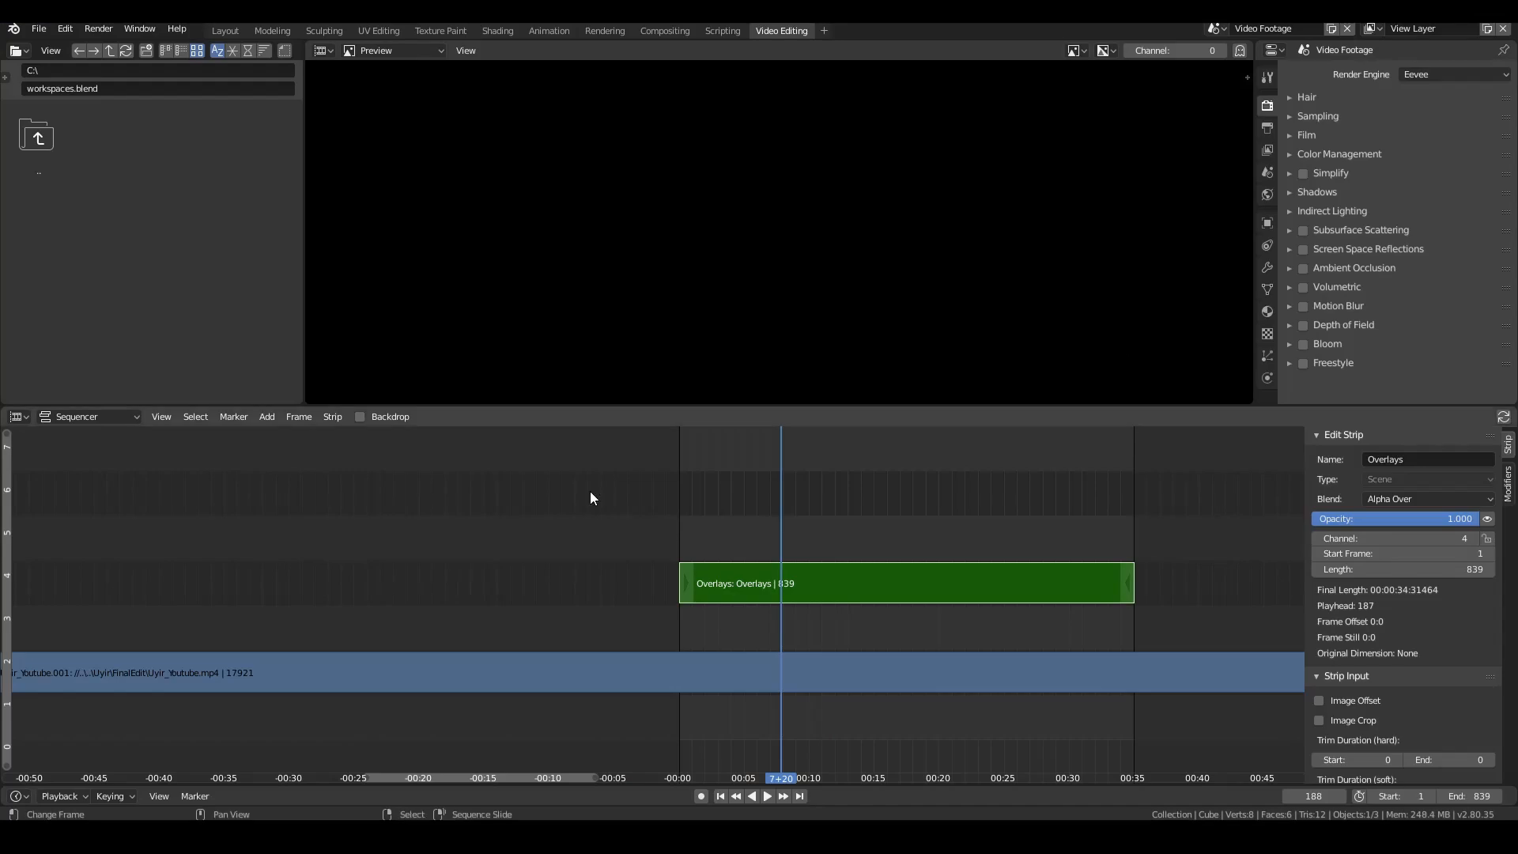
{"action": "left_click", "coordinate": [38, 28]}
{"action": "left_click", "coordinate": [89, 150]}
Step: Move the Overlays scene strip up to channel 6 in the sequencer, keeping its start frame at 1
{"action": "key", "text": "space"}
{"action": "scroll", "coordinate": [733, 609], "scroll_direction": "down", "scroll_amount": 4}
{"action": "left_click", "coordinate": [797, 672]}
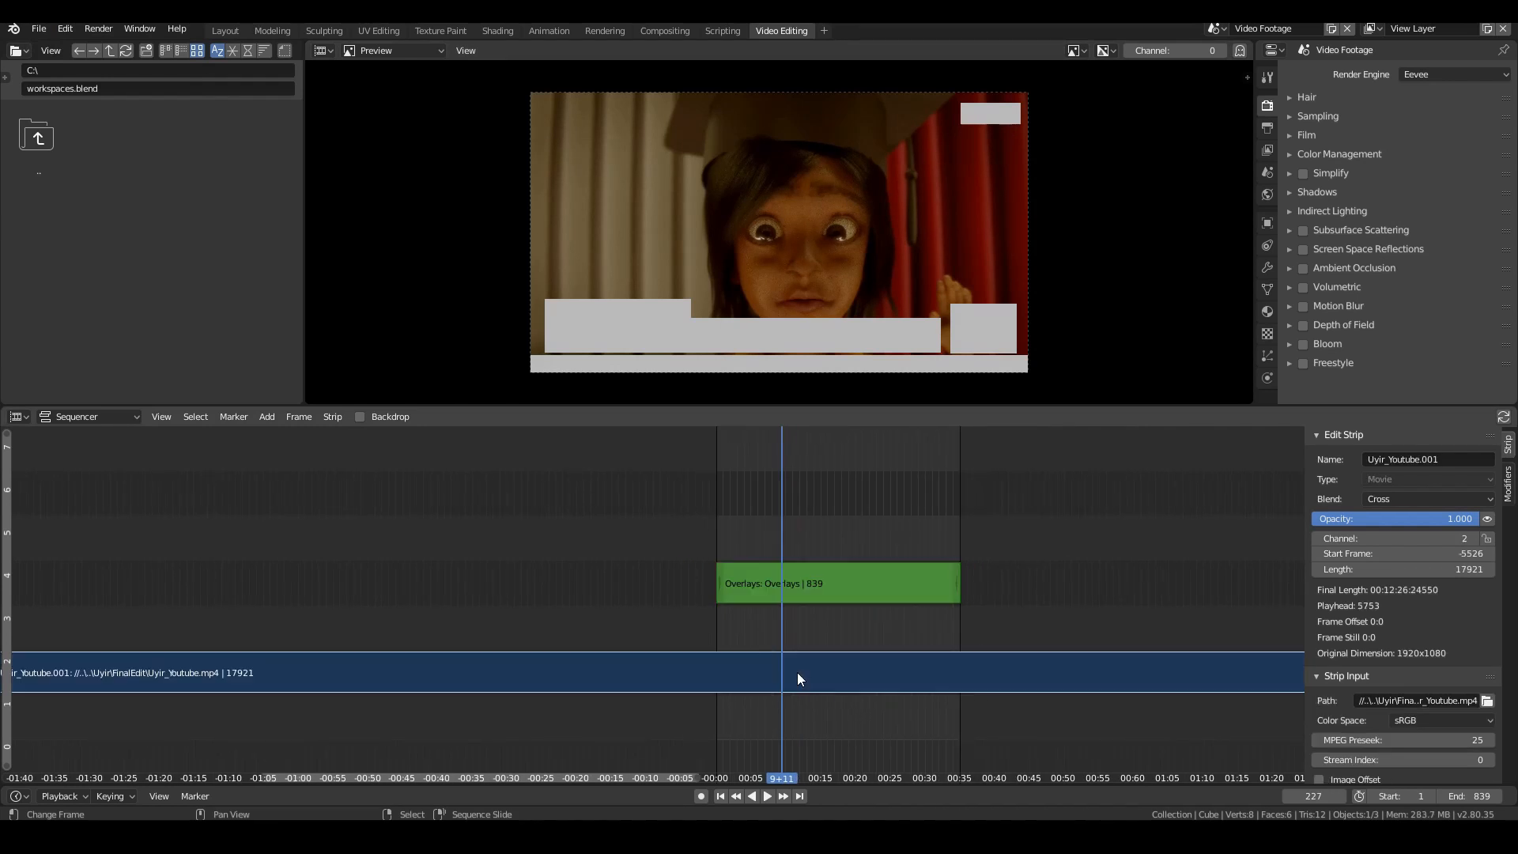
{"action": "left_click", "coordinate": [814, 589]}
{"action": "key", "text": "g"}
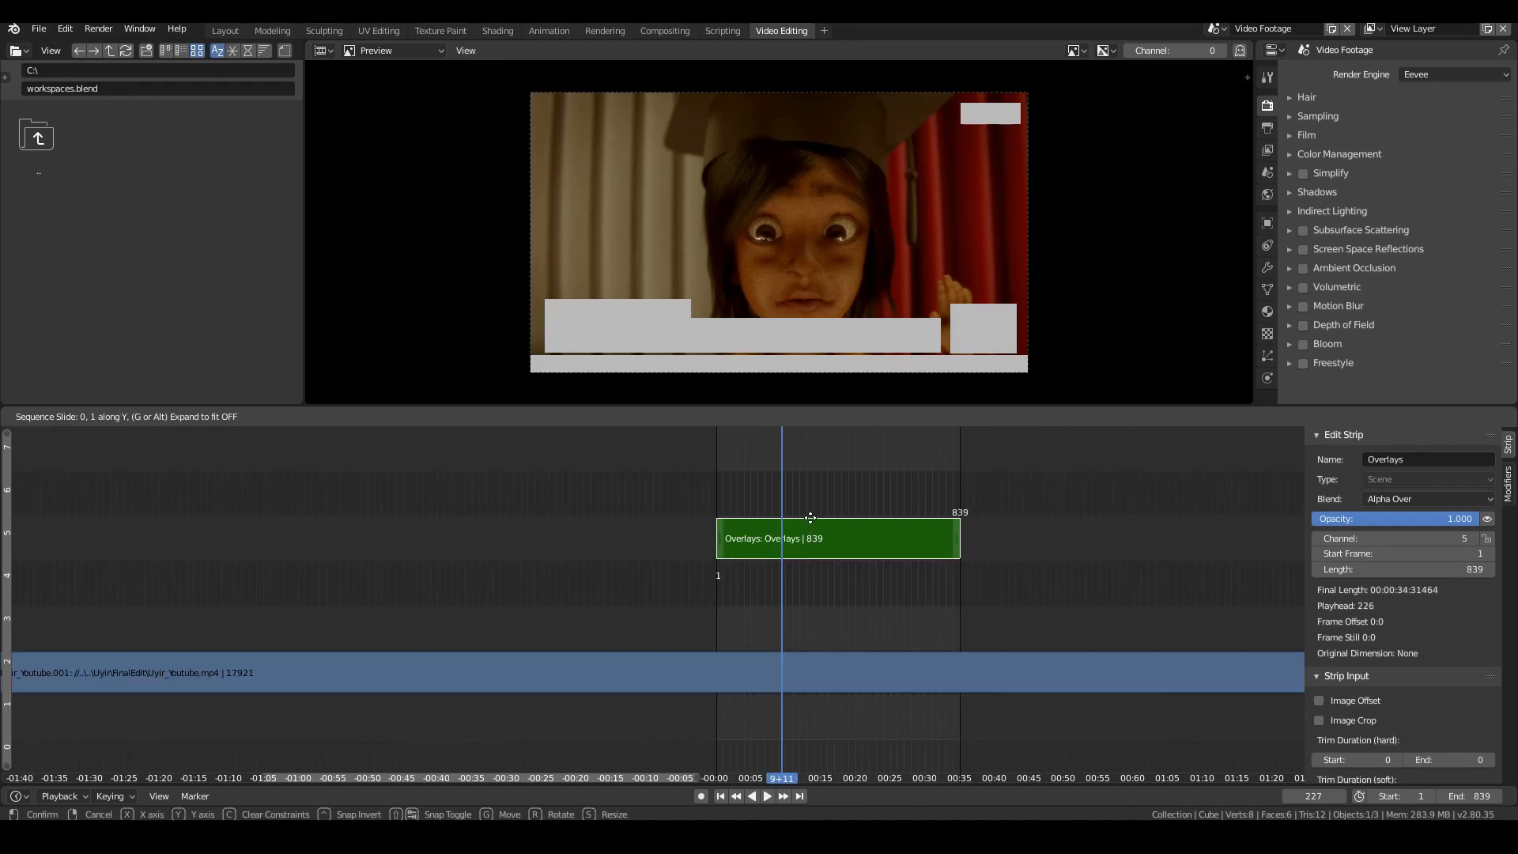
{"action": "left_click", "coordinate": [813, 494]}
Step: Duplicate the Uyir_Youtube.001 footage strip into channel 4 with a start frame of about -9780
{"action": "left_click", "coordinate": [866, 652]}
{"action": "scroll", "coordinate": [867, 655], "scroll_direction": "down", "scroll_amount": 3}
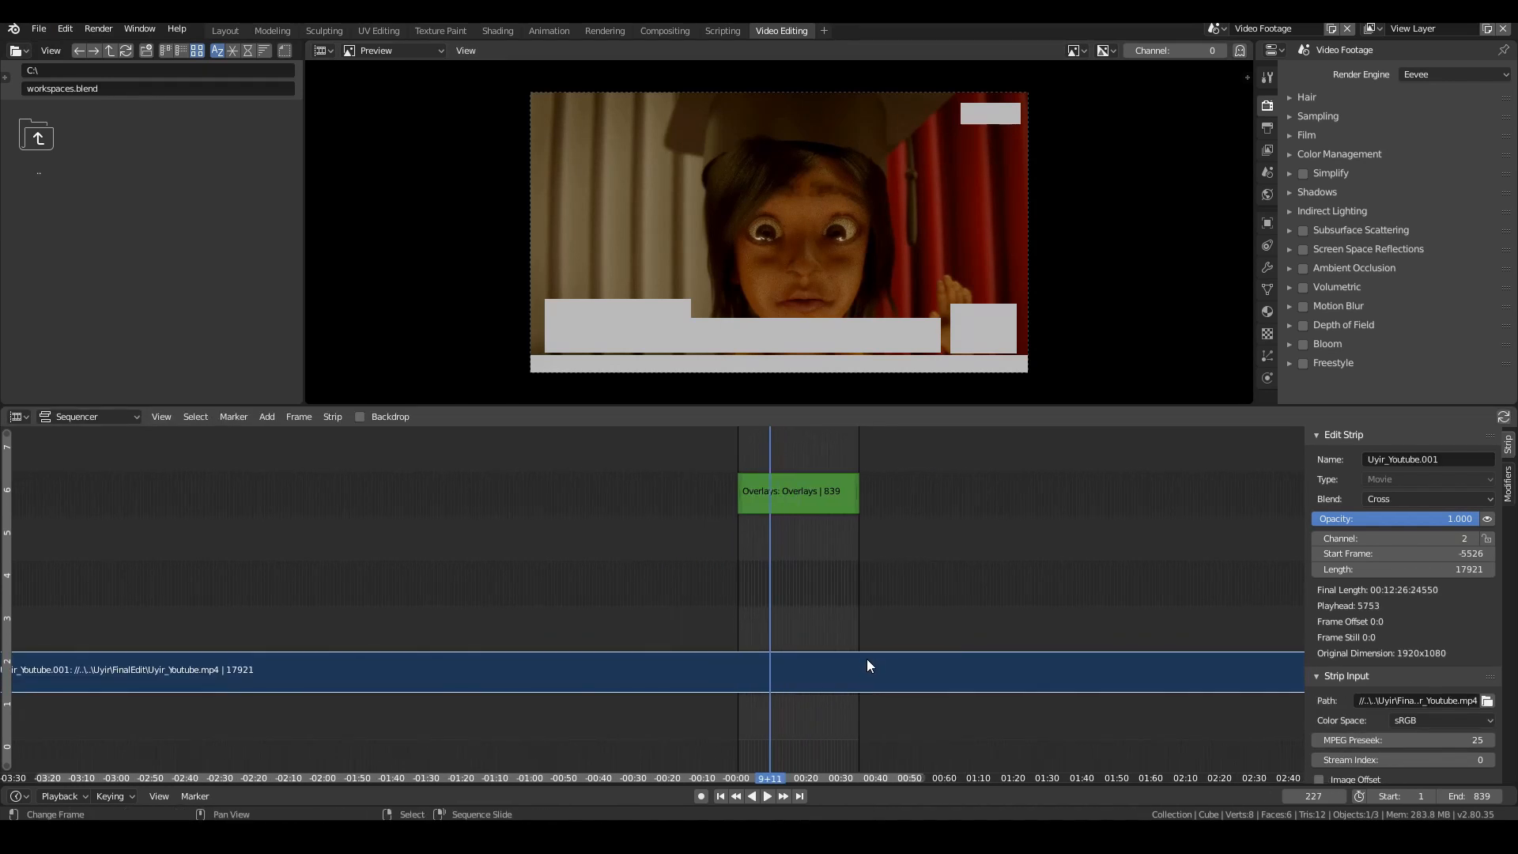
{"action": "key", "text": "shift+d"}
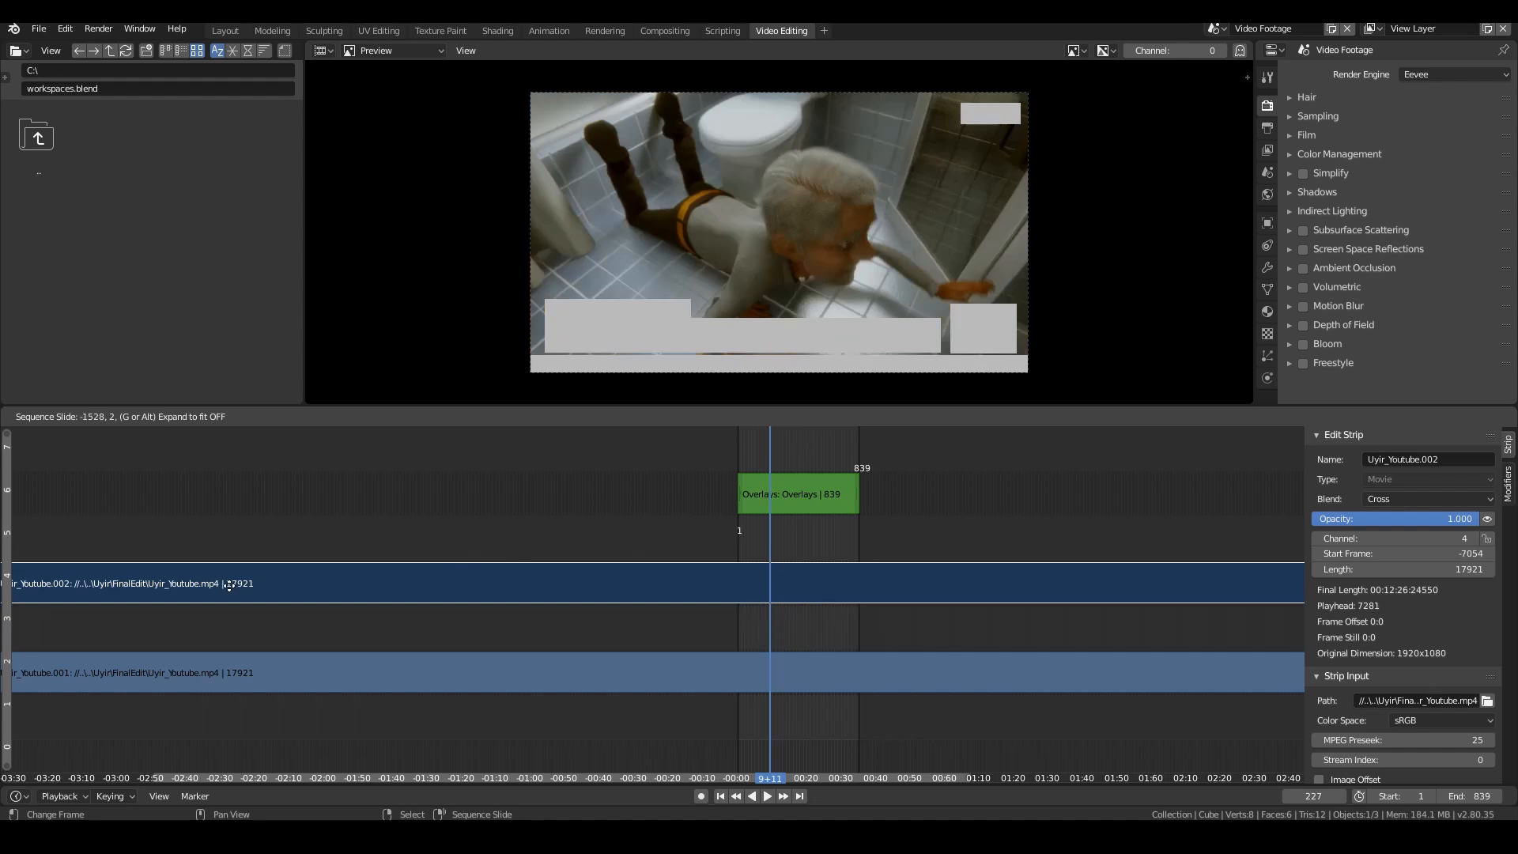
{"action": "left_click", "coordinate": [278, 411]}
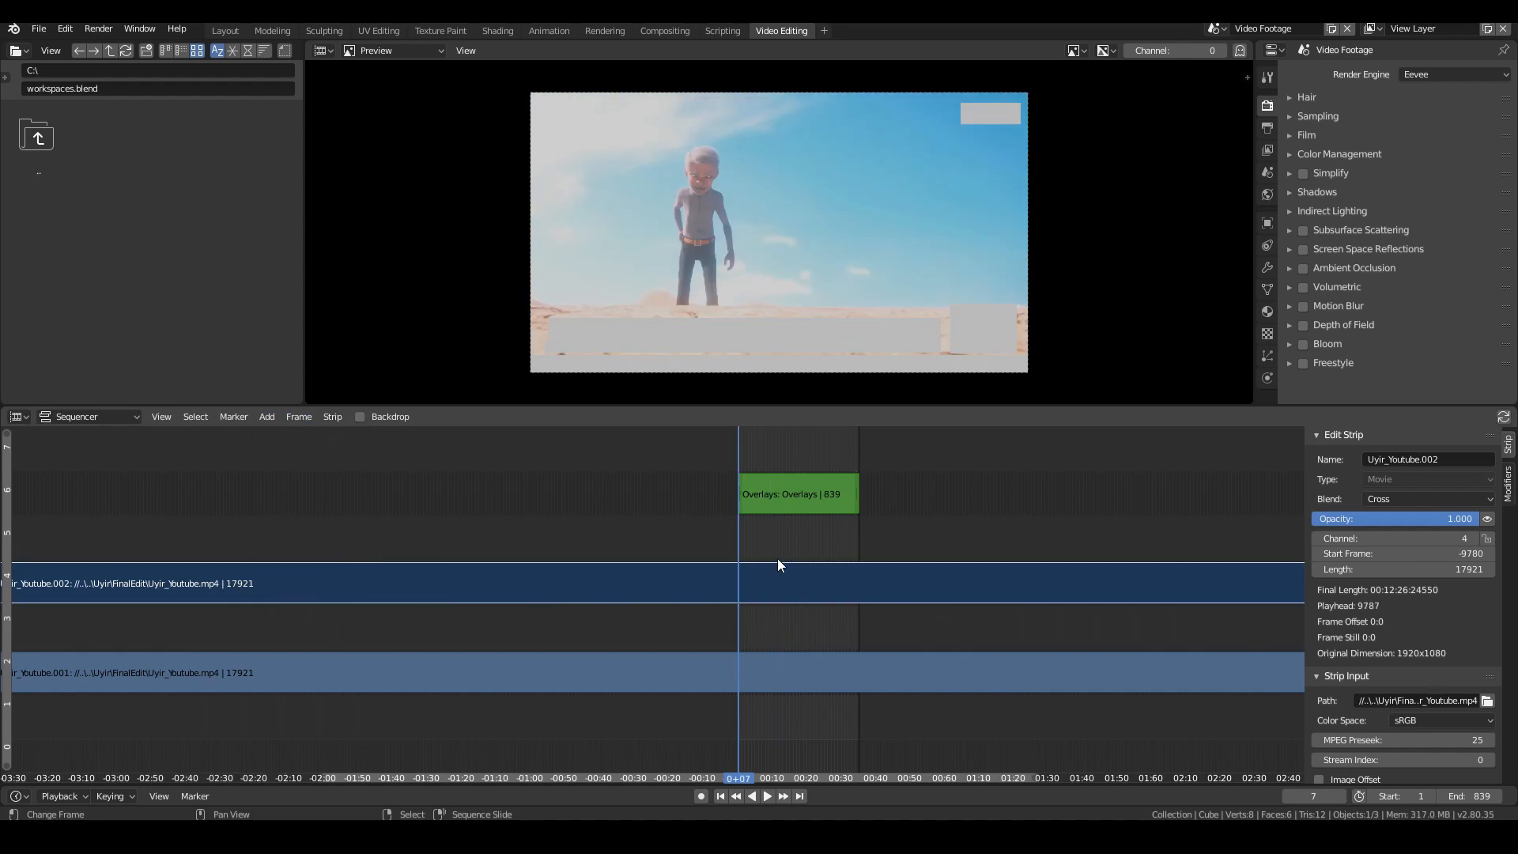
Step: Add a Transform effect strip to the duplicated footage strip
{"action": "left_click", "coordinate": [268, 417]}
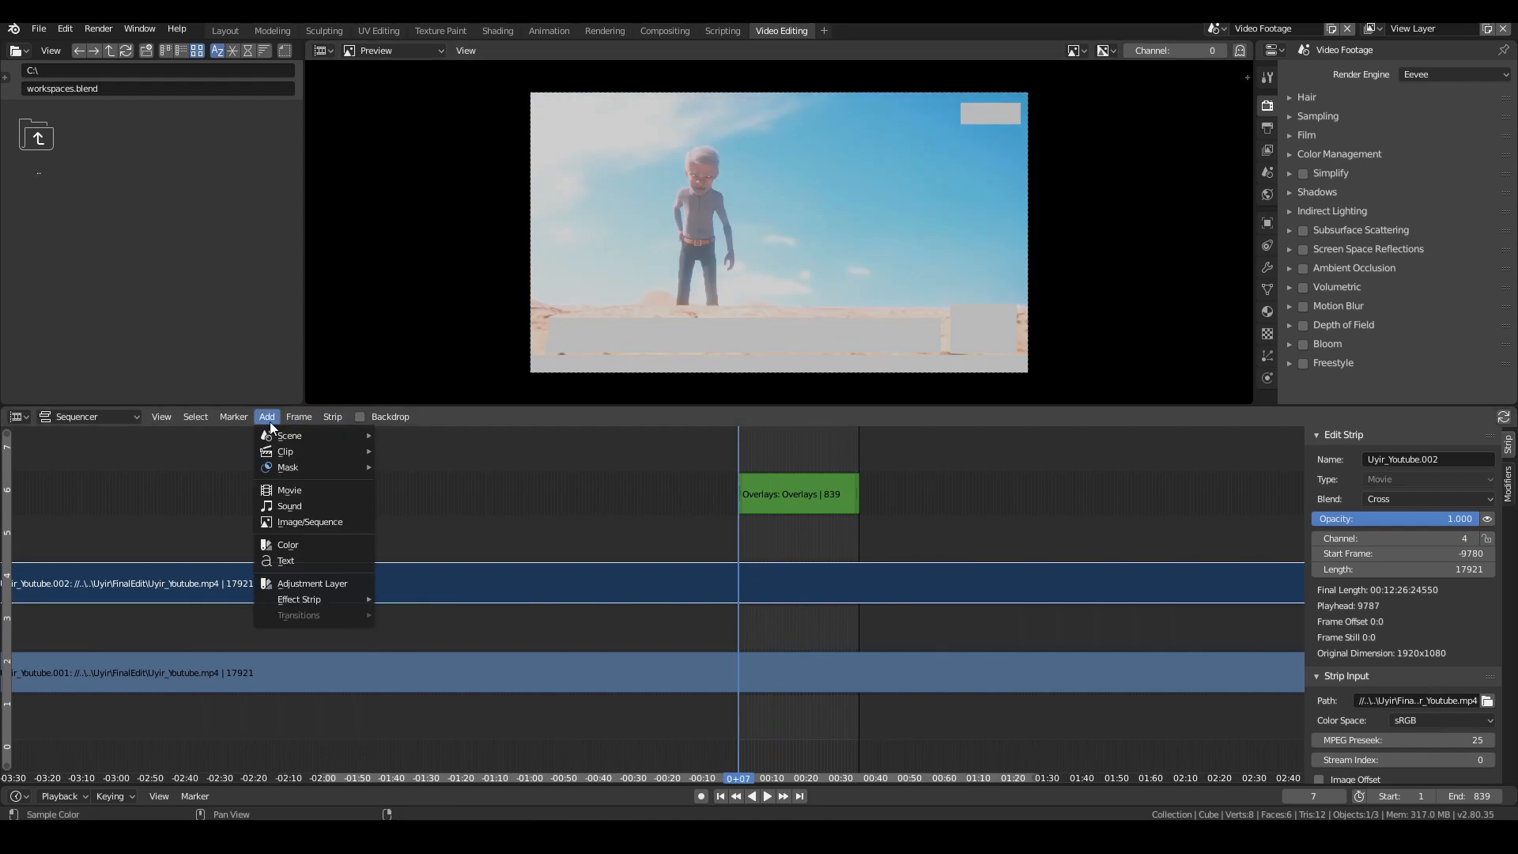
{"action": "mouse_move", "coordinate": [296, 601]}
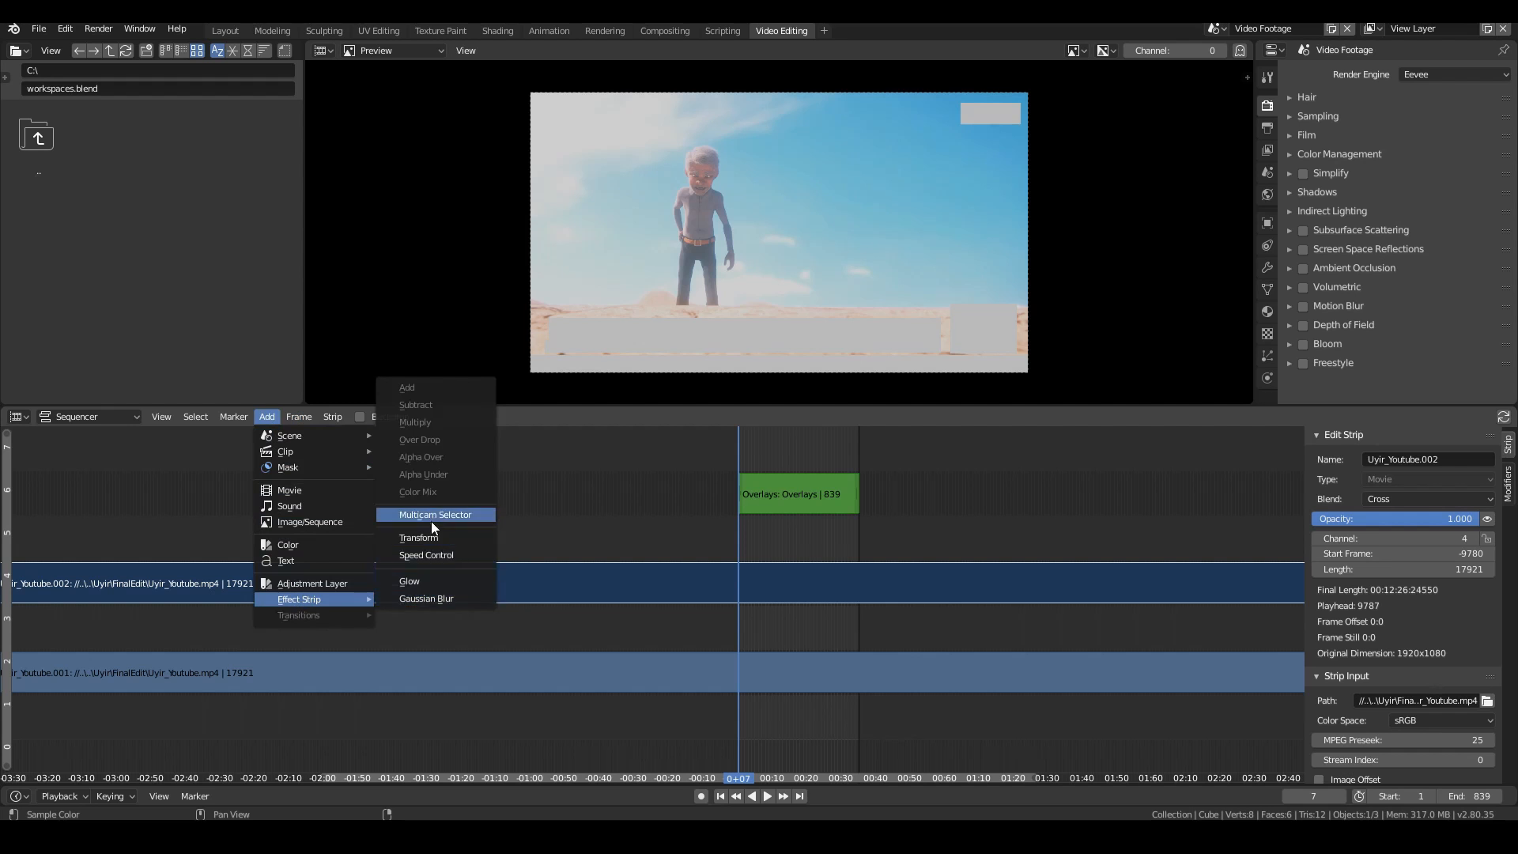
{"action": "left_click", "coordinate": [413, 540]}
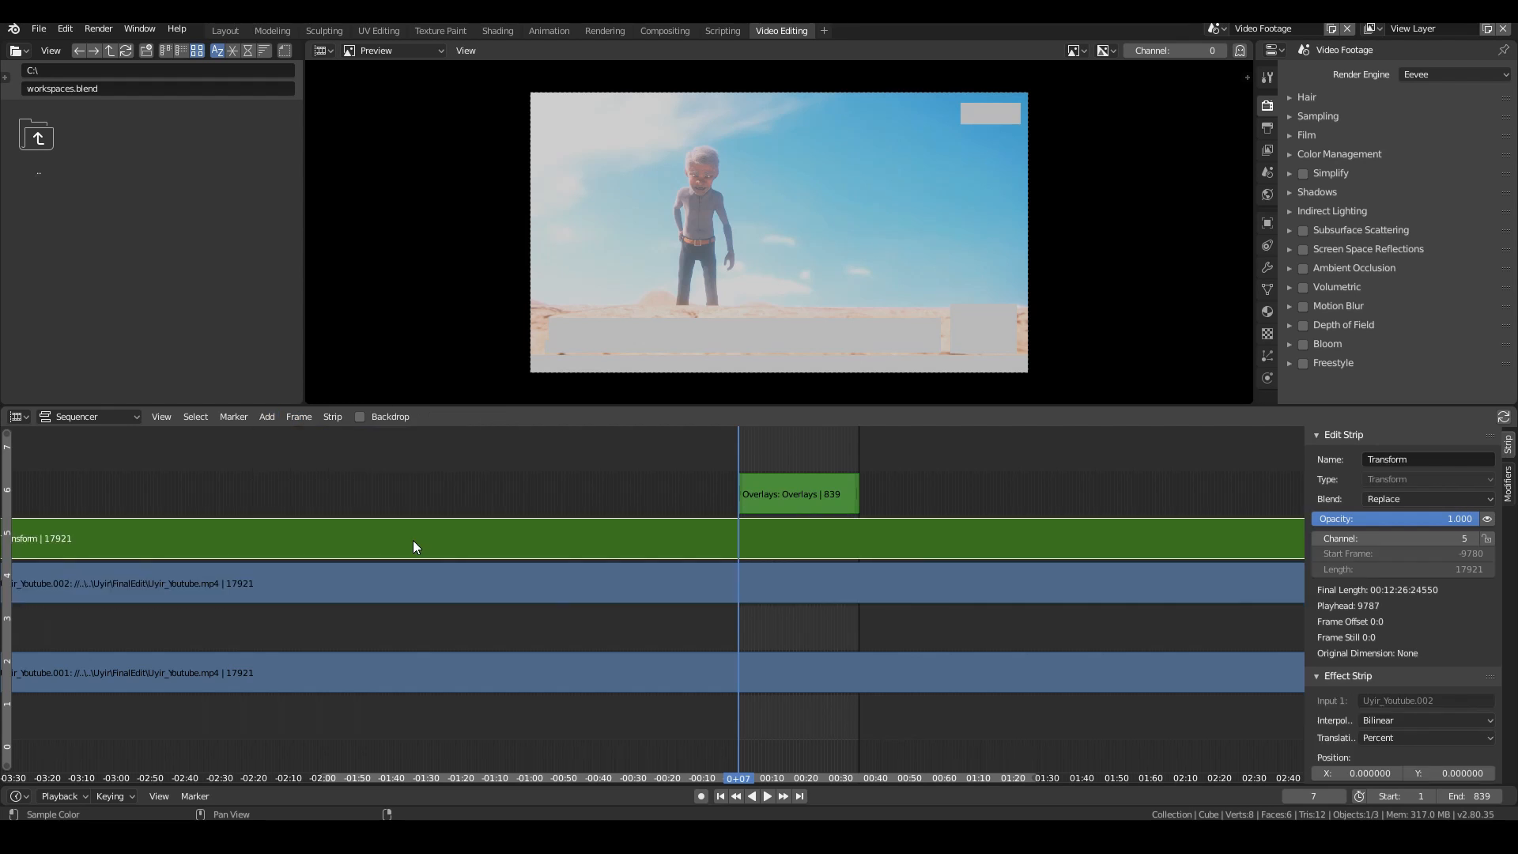
Step: Enable uniform scale on the Transform strip, scale it to 0.25, and position it at about X 35.1, Y -10.65 above the LIVE logo
{"action": "scroll", "coordinate": [1399, 614], "scroll_direction": "down", "scroll_amount": 5}
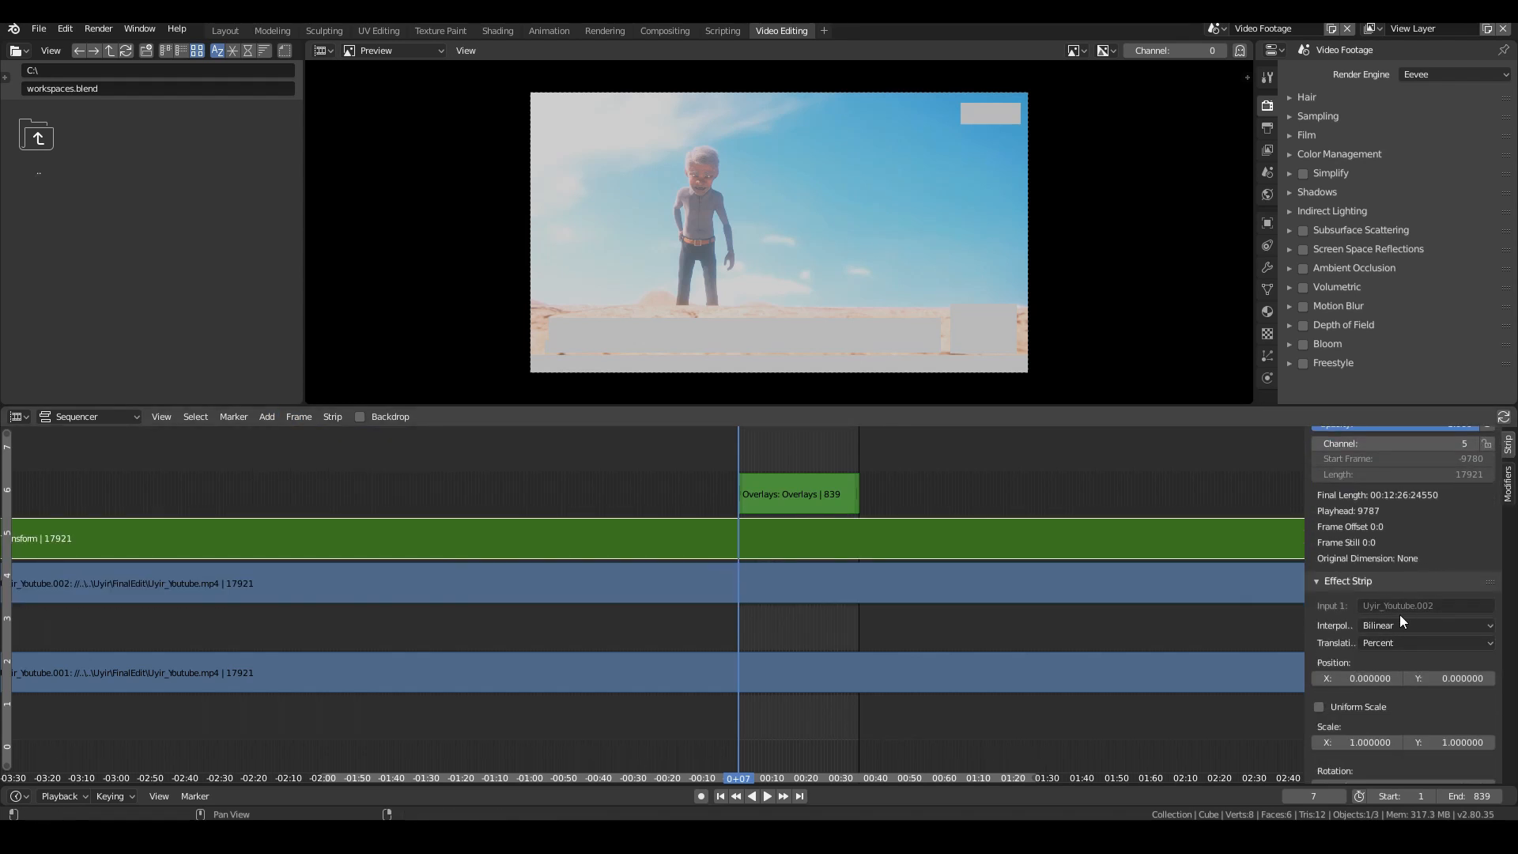
{"action": "scroll", "coordinate": [1400, 622], "scroll_direction": "down", "scroll_amount": 1}
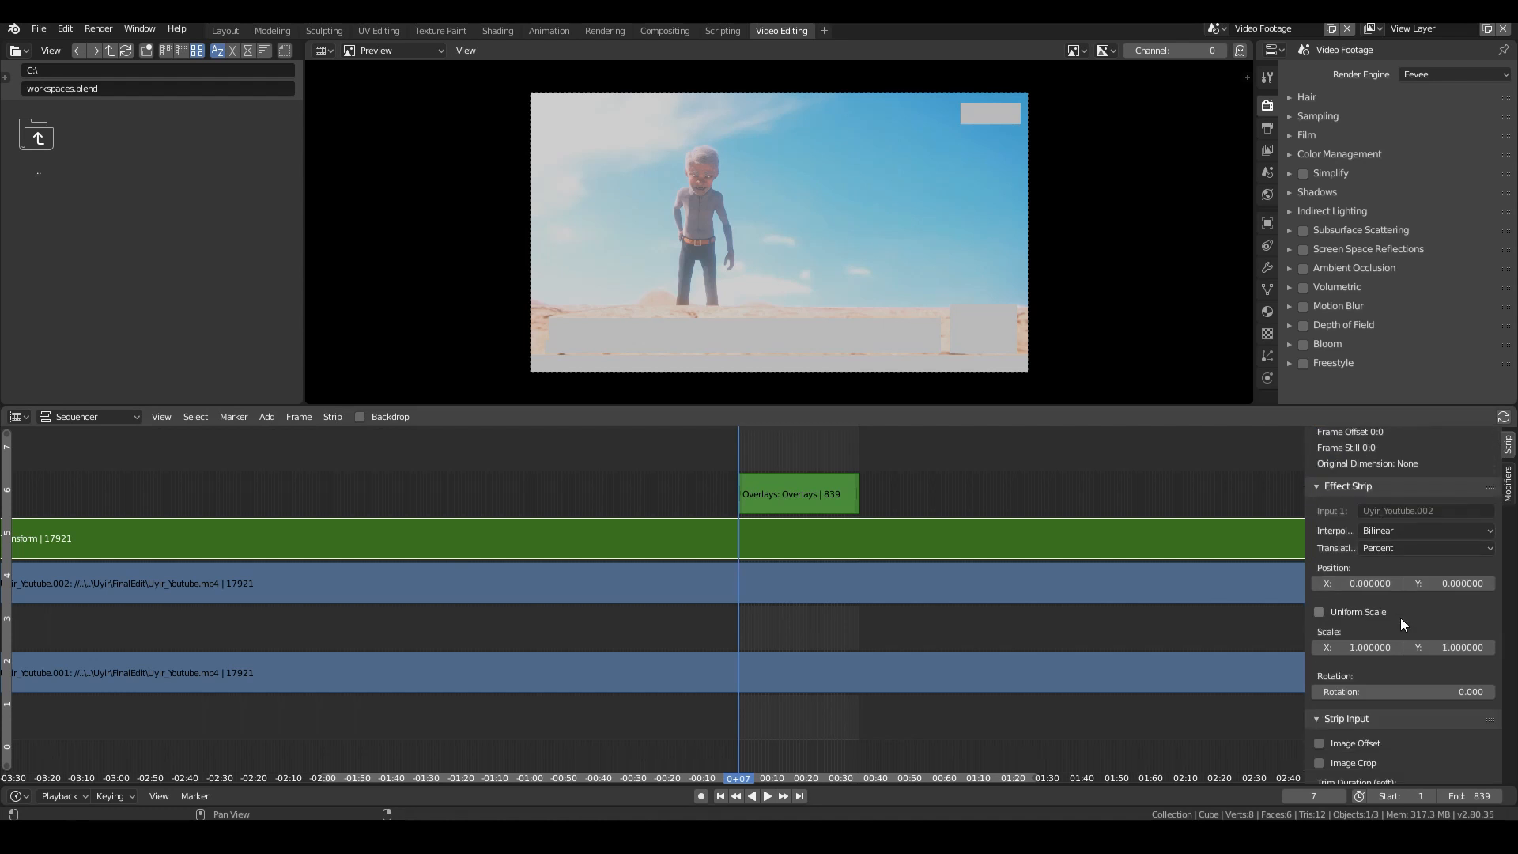
{"action": "left_click", "coordinate": [1344, 614]}
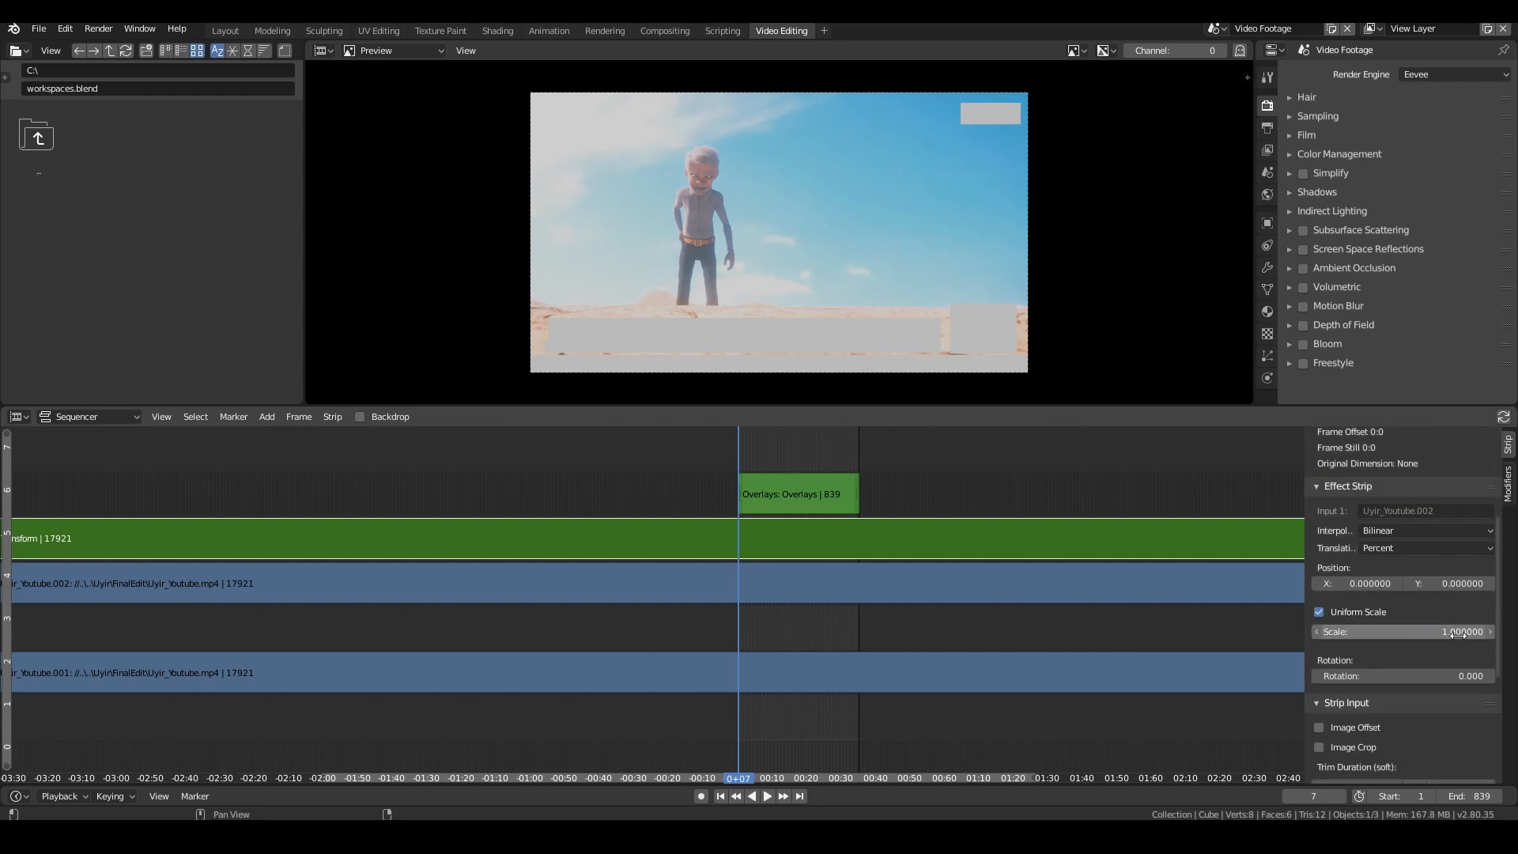
{"action": "left_click_drag", "start_coordinate": [1403, 632], "coordinate": [1336, 632]}
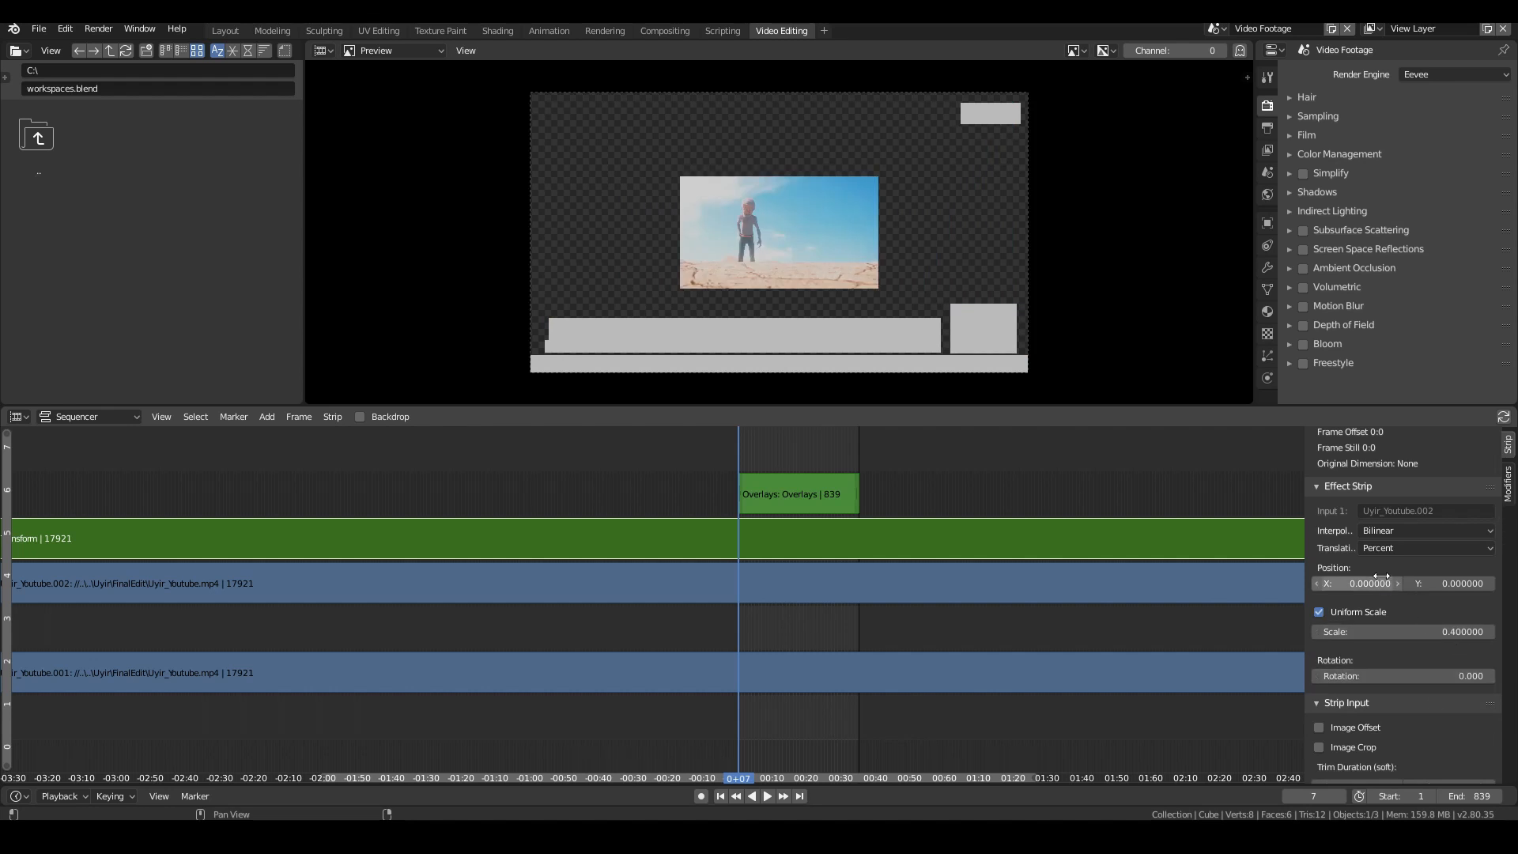
{"action": "left_click_drag", "start_coordinate": [1368, 584], "coordinate": [1442, 584]}
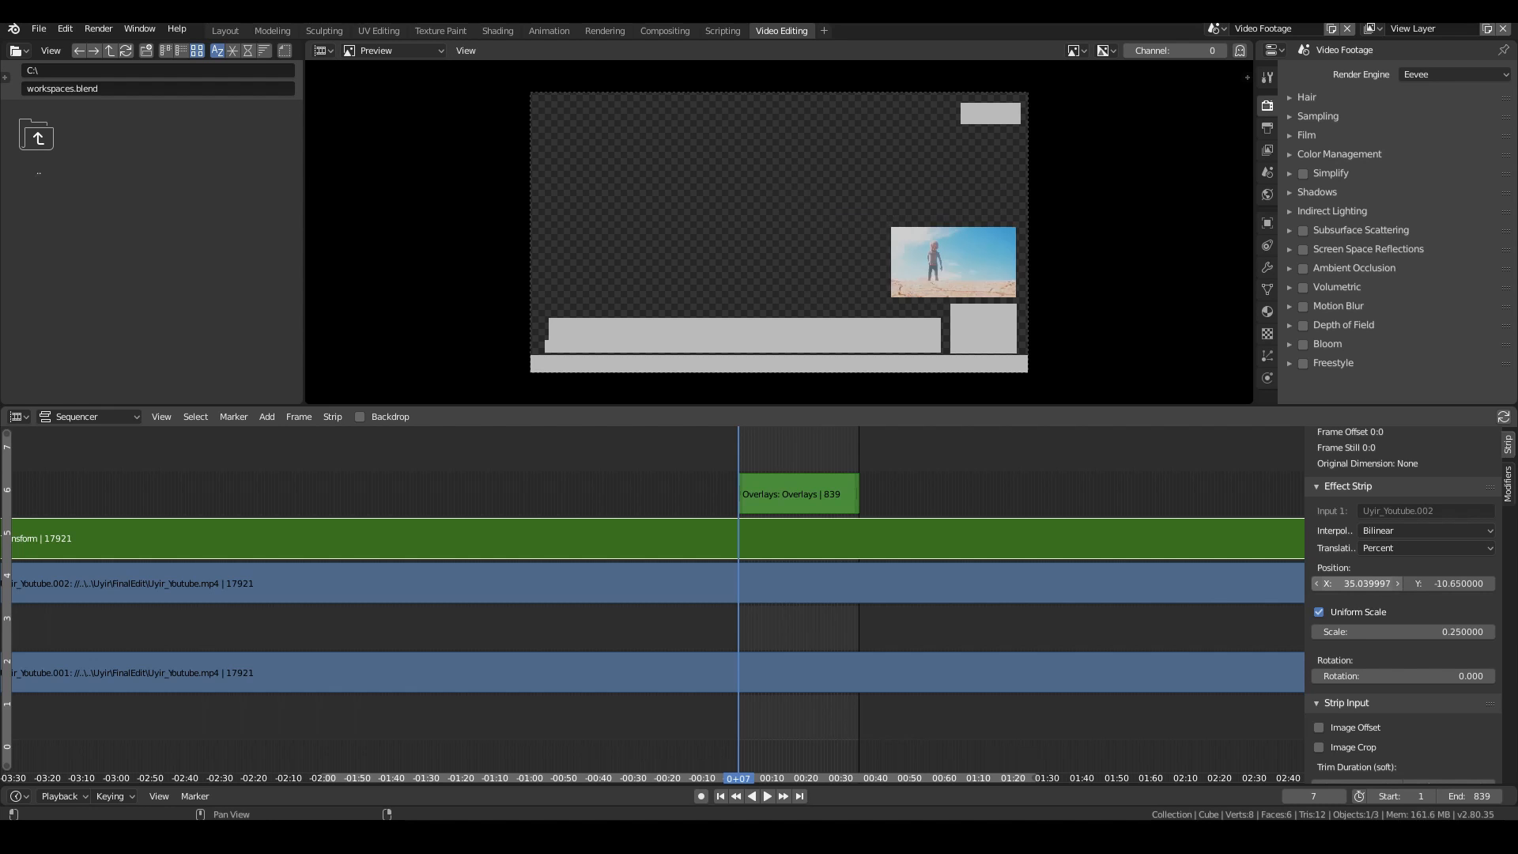
{"action": "left_click_drag", "start_coordinate": [1368, 584], "coordinate": [1372, 584]}
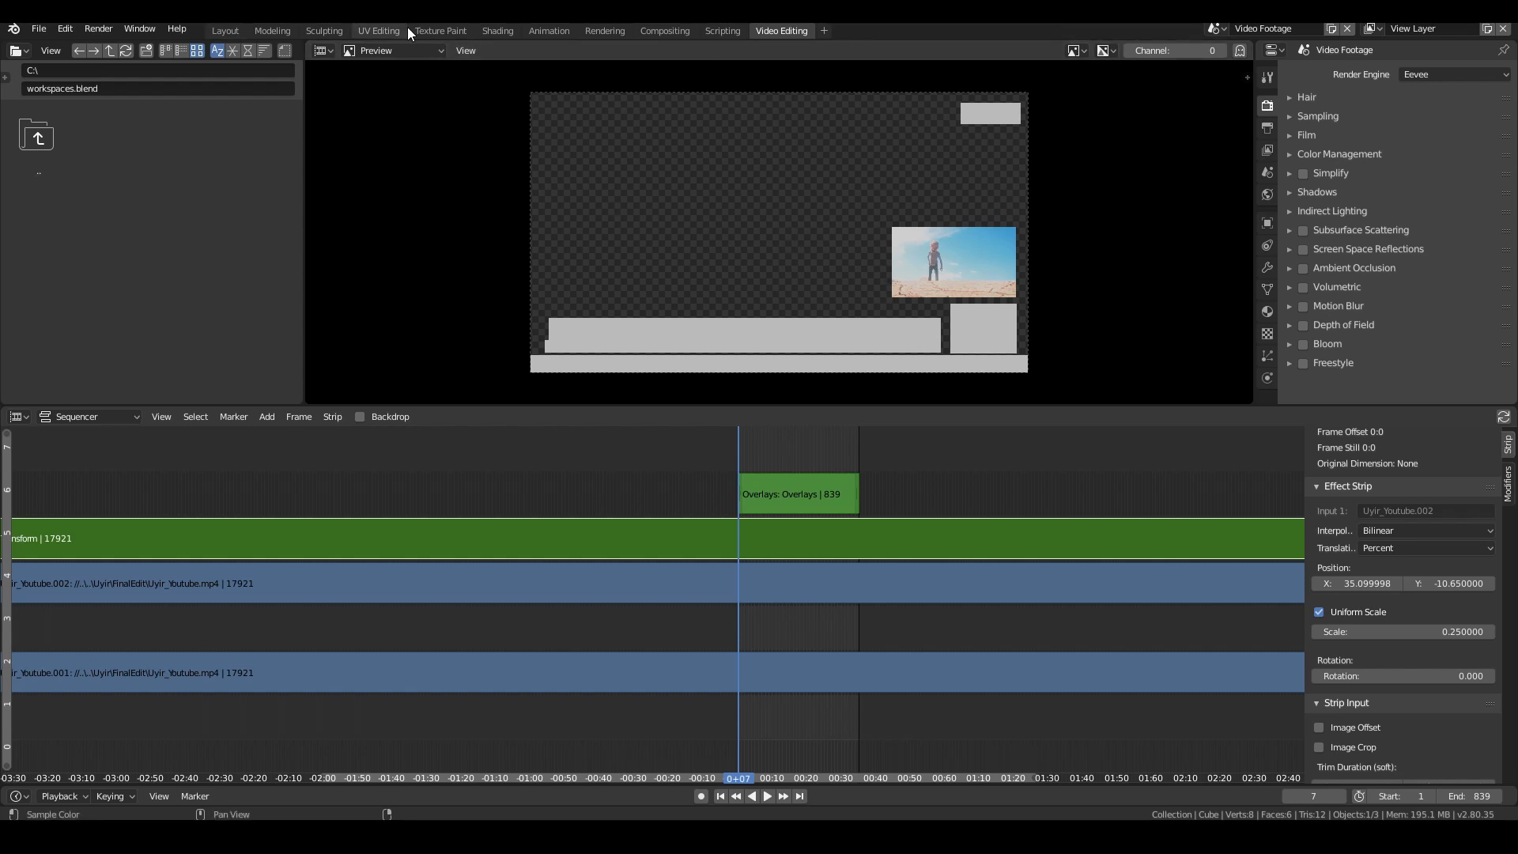
Step: Save the project, render frame 7 to check the picture-in-picture footage, and close the render
{"action": "left_click", "coordinate": [38, 28]}
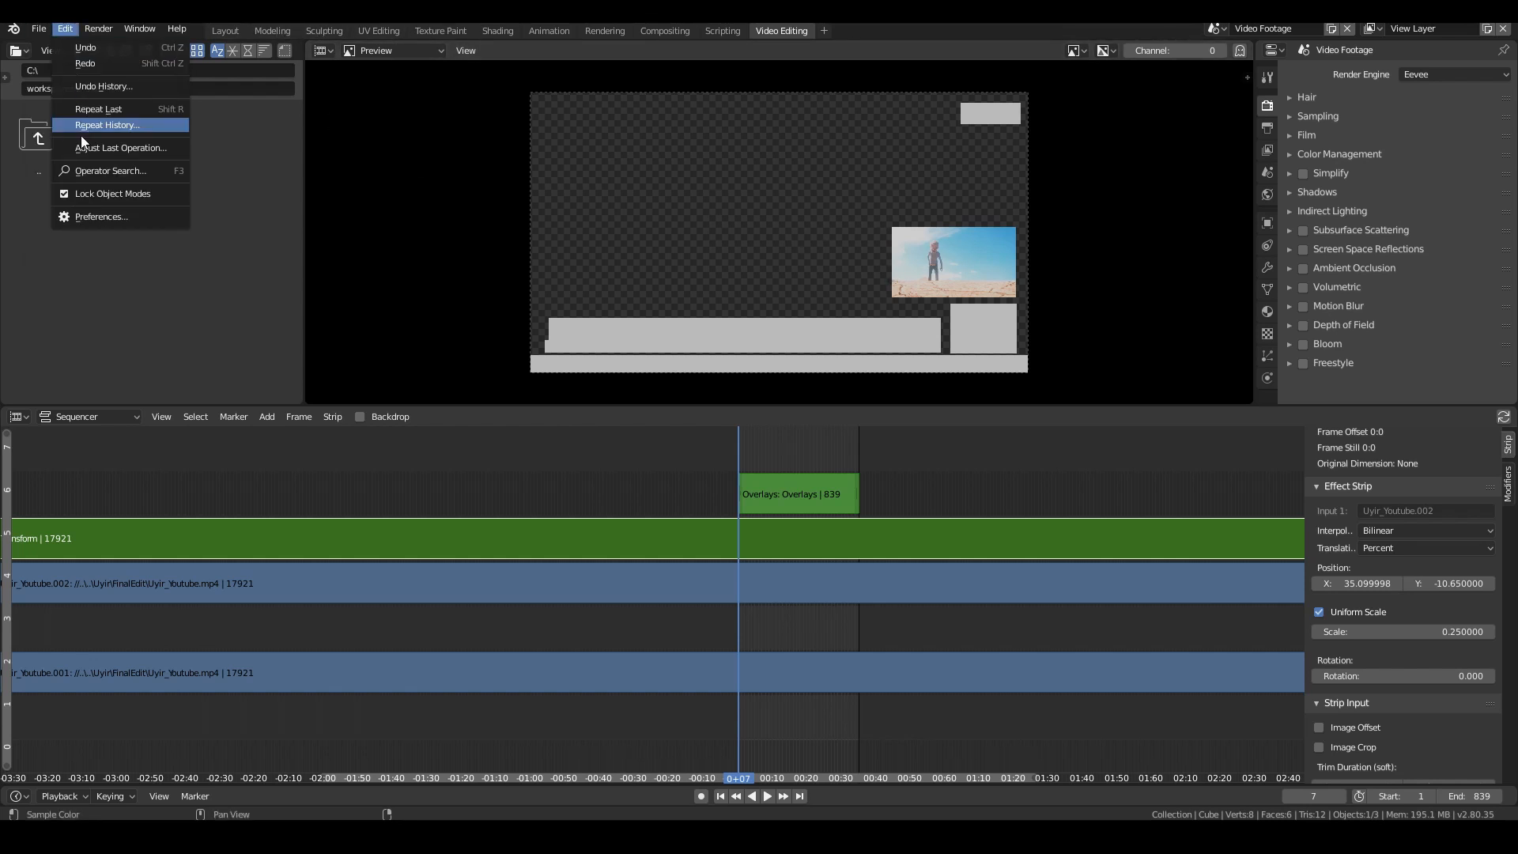
{"action": "left_click", "coordinate": [57, 149]}
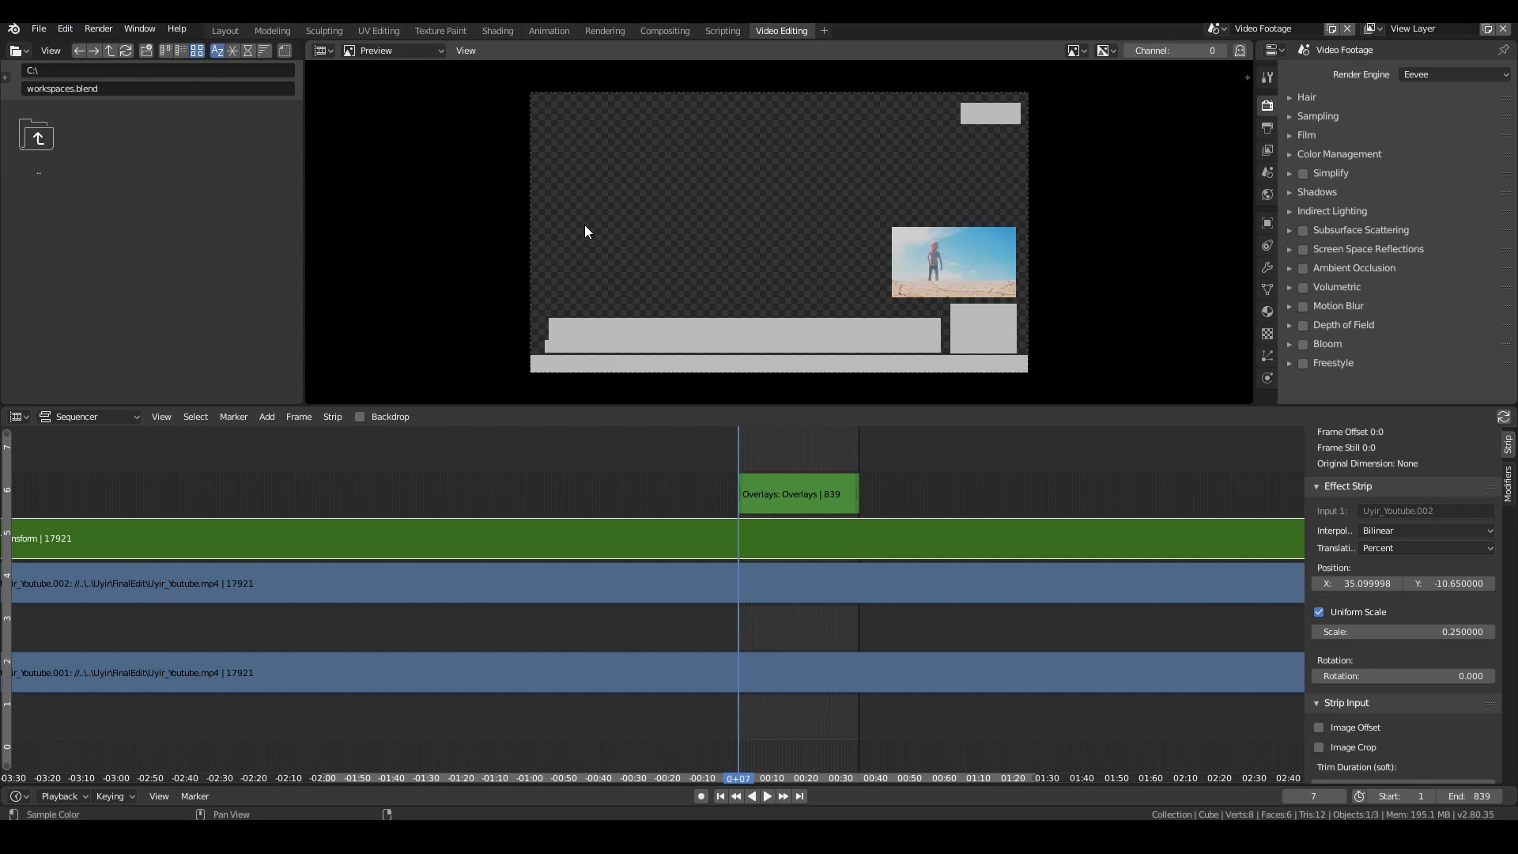
{"action": "key", "text": "F12"}
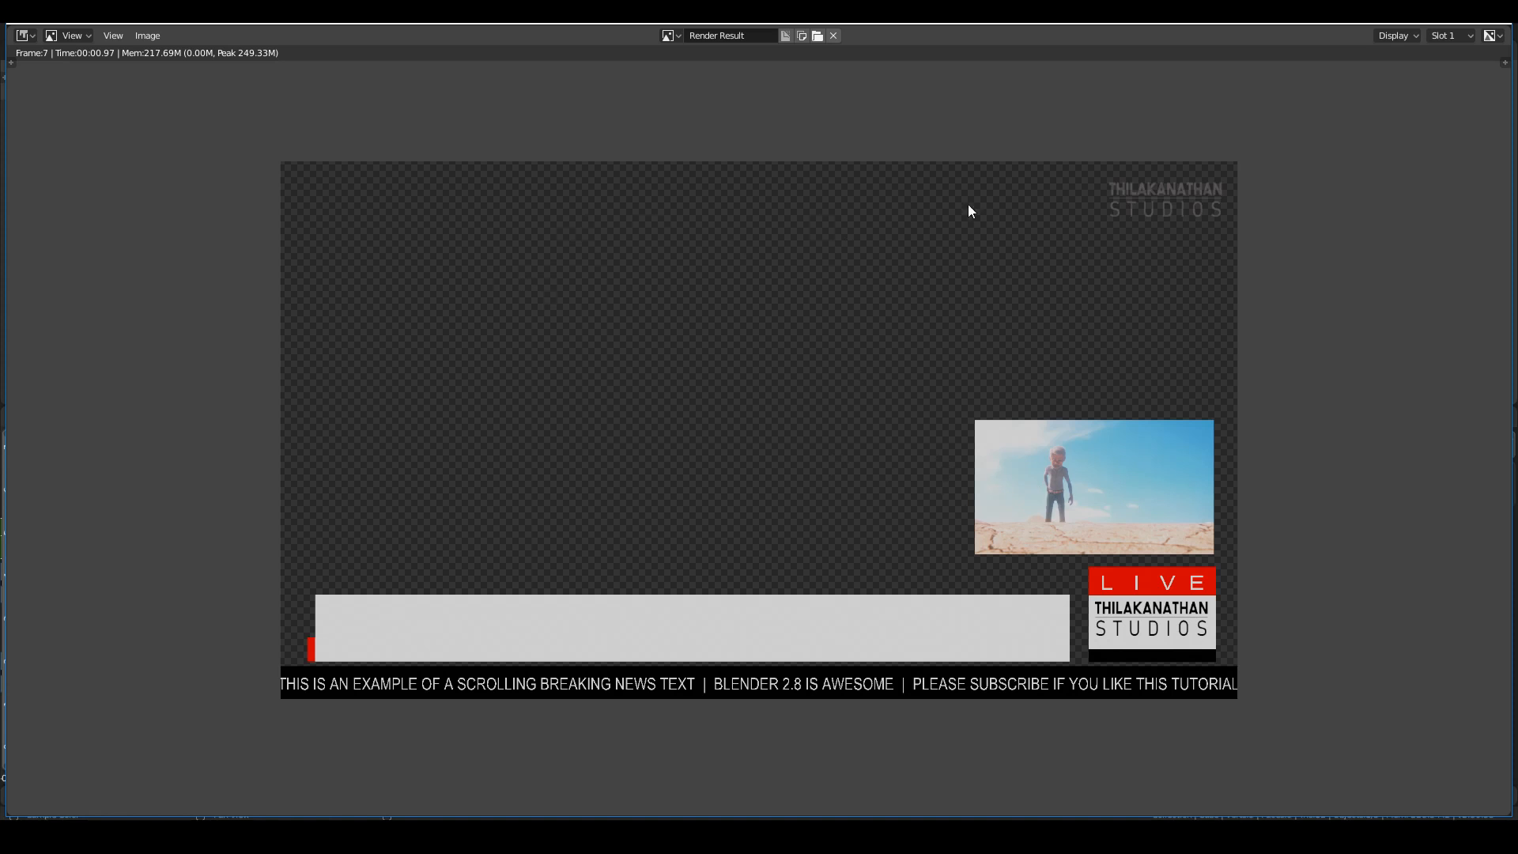
{"action": "left_click", "coordinate": [1492, 24]}
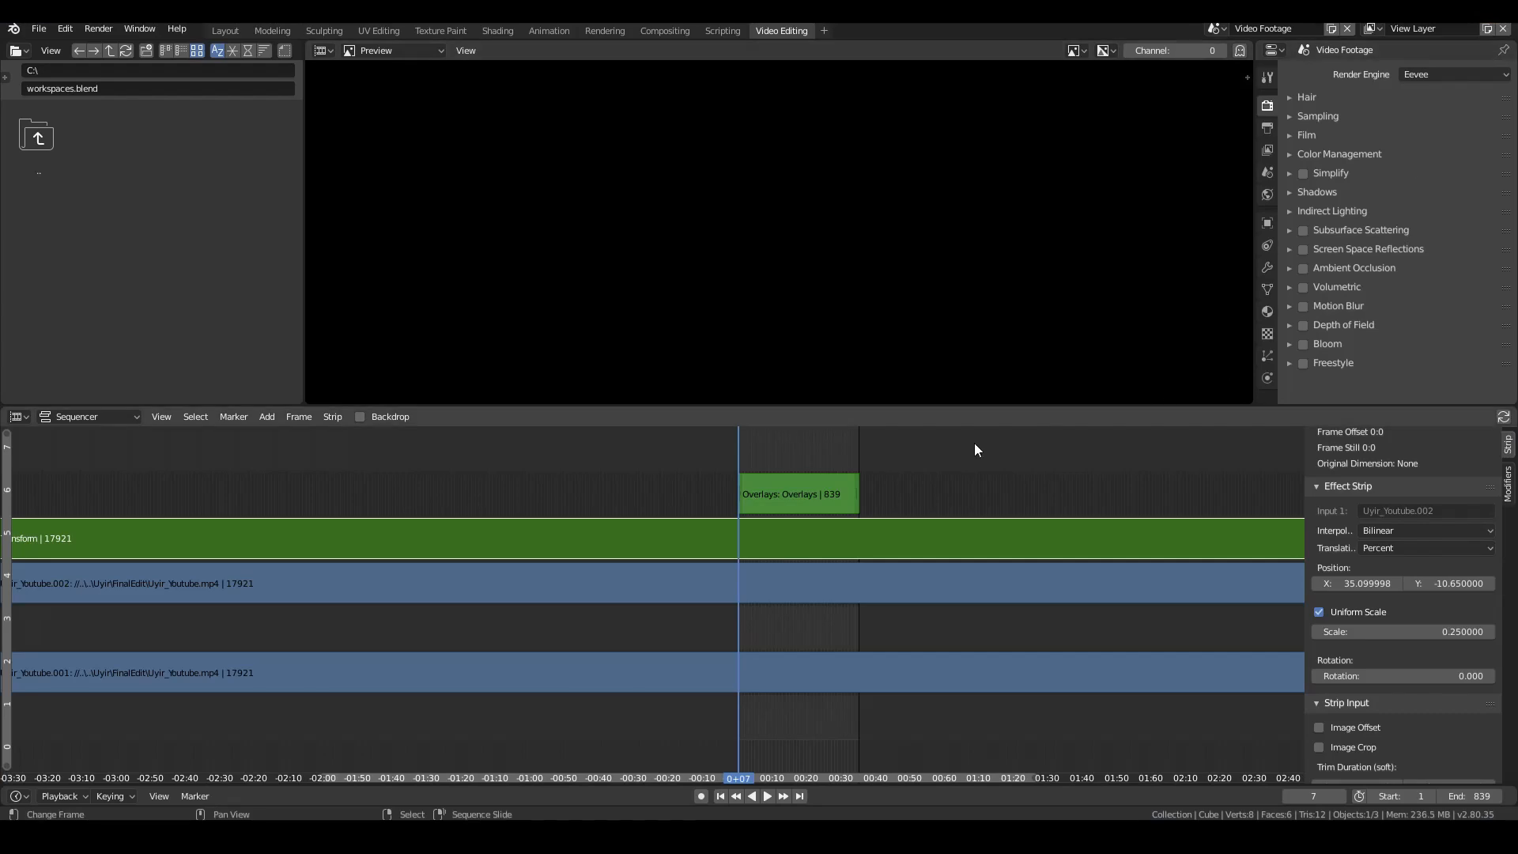
Step: Go to frame 595 and set the Transform strip's blend mode to Alpha Over
{"action": "left_click", "coordinate": [824, 571]}
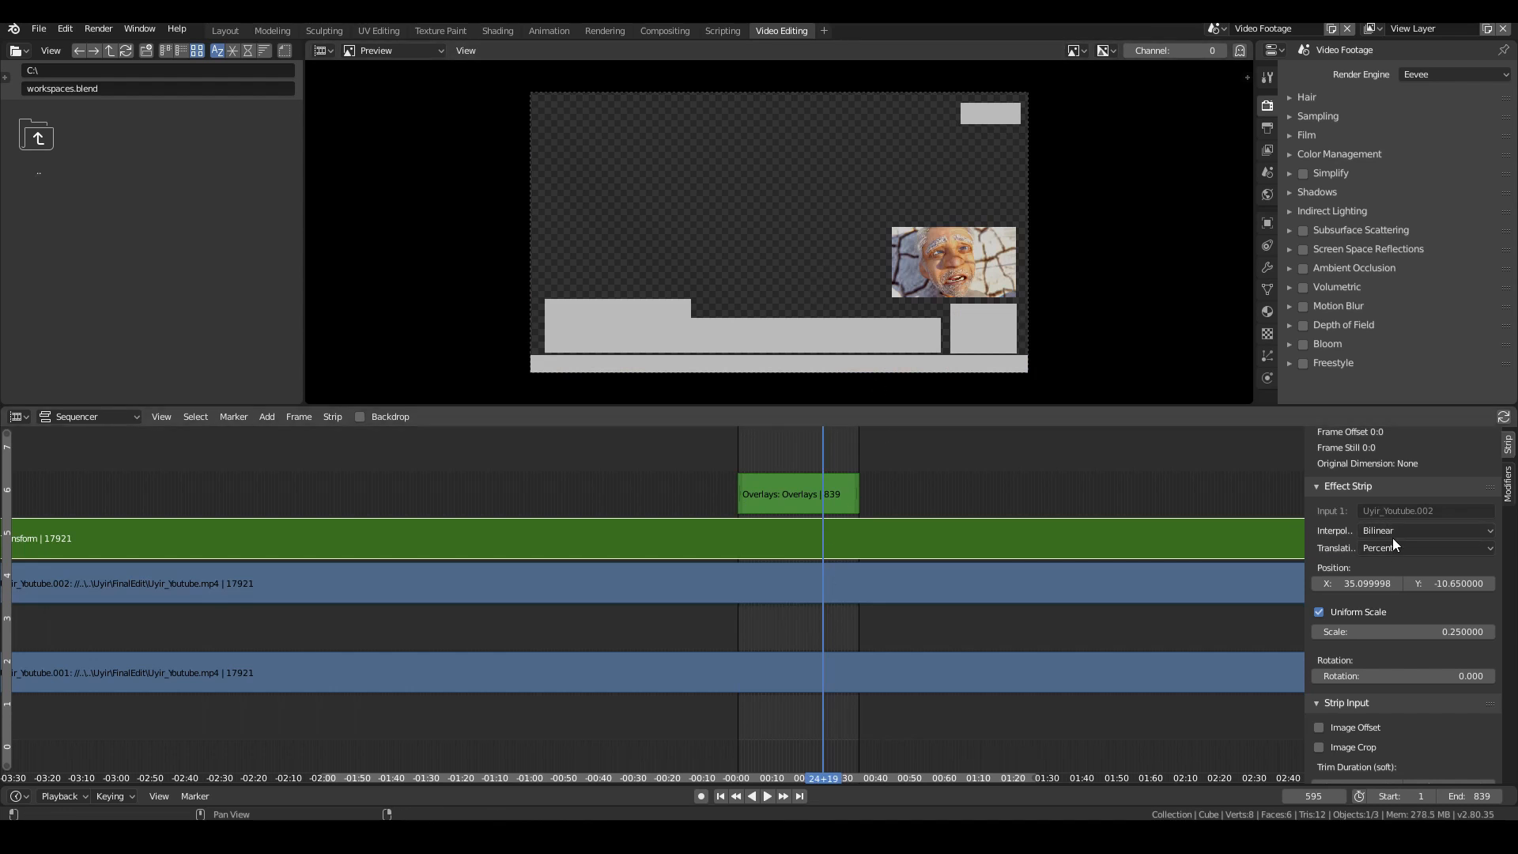
{"action": "scroll", "coordinate": [1395, 522], "scroll_direction": "up", "scroll_amount": 5}
{"action": "scroll", "coordinate": [1403, 491], "scroll_direction": "up", "scroll_amount": 1}
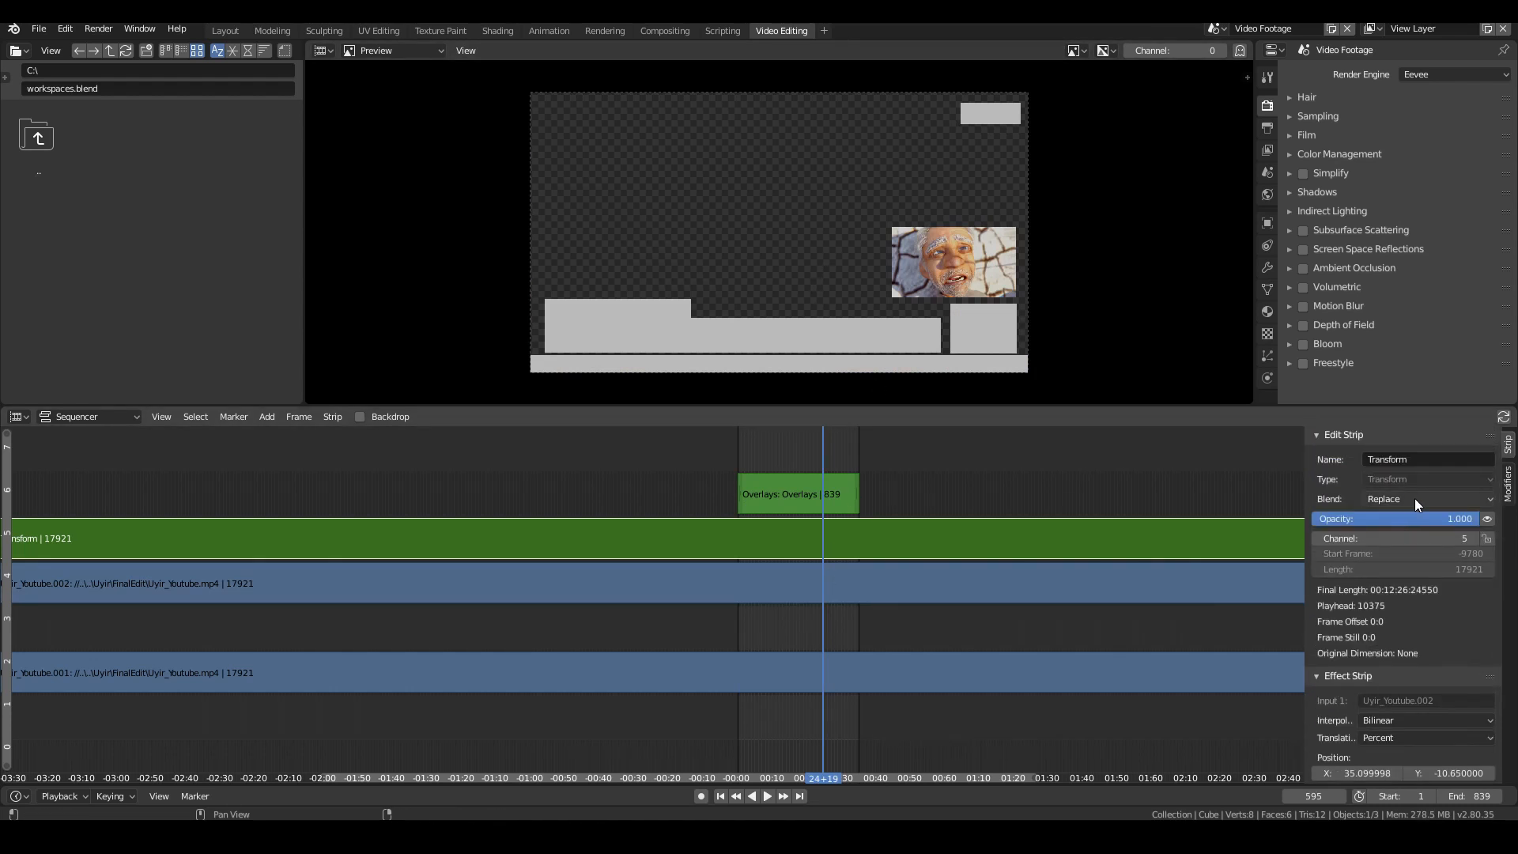
{"action": "left_click", "coordinate": [1398, 493]}
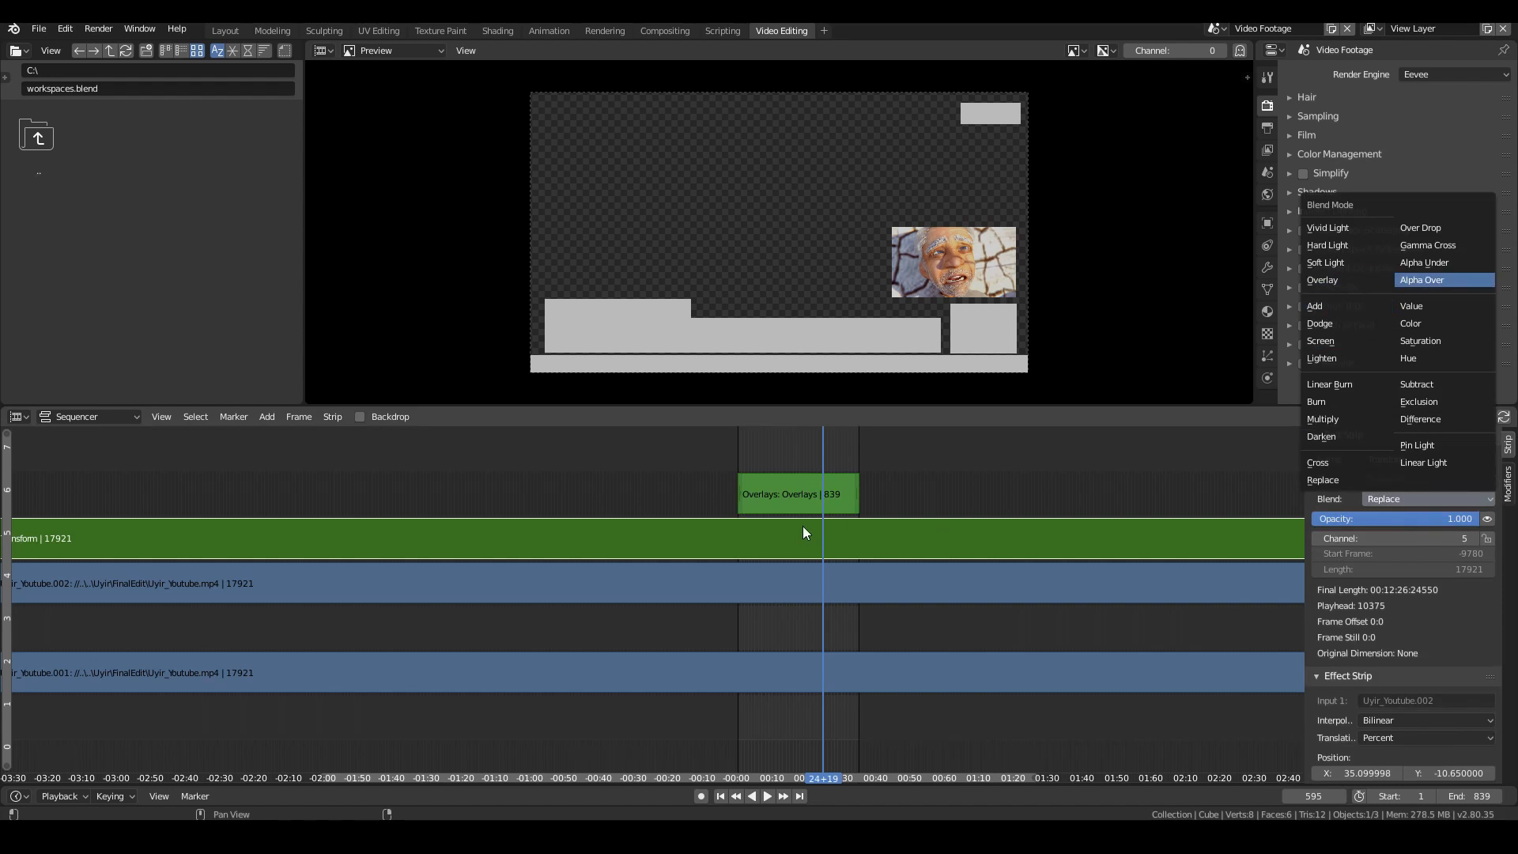
{"action": "key", "text": "Return"}
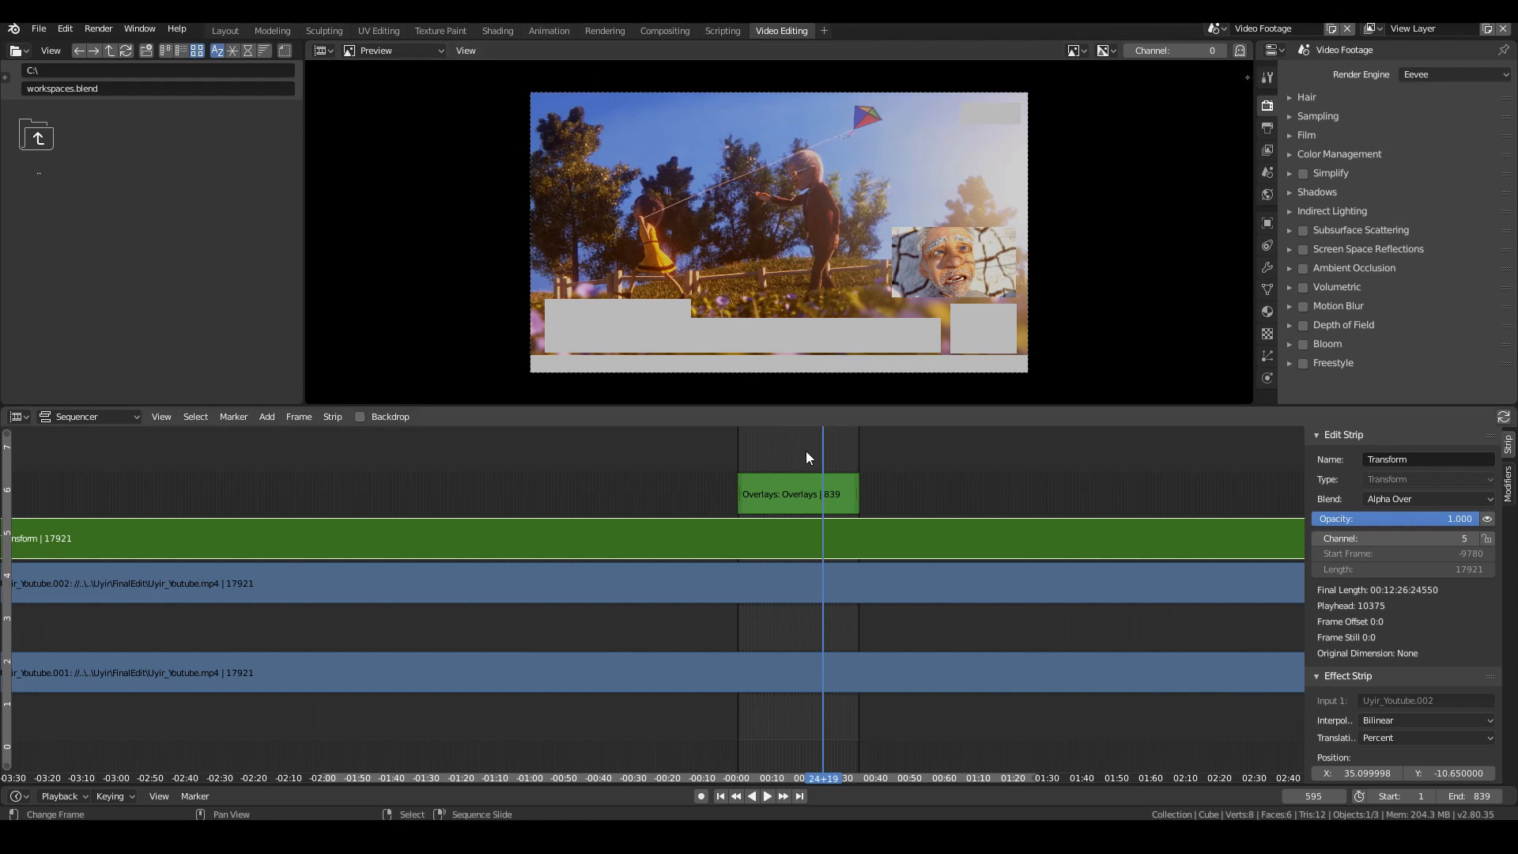
Step: Render frame 595 to examine the full composite, close the render, and return the playhead to frame 24
{"action": "key", "text": "ctrl+F12"}
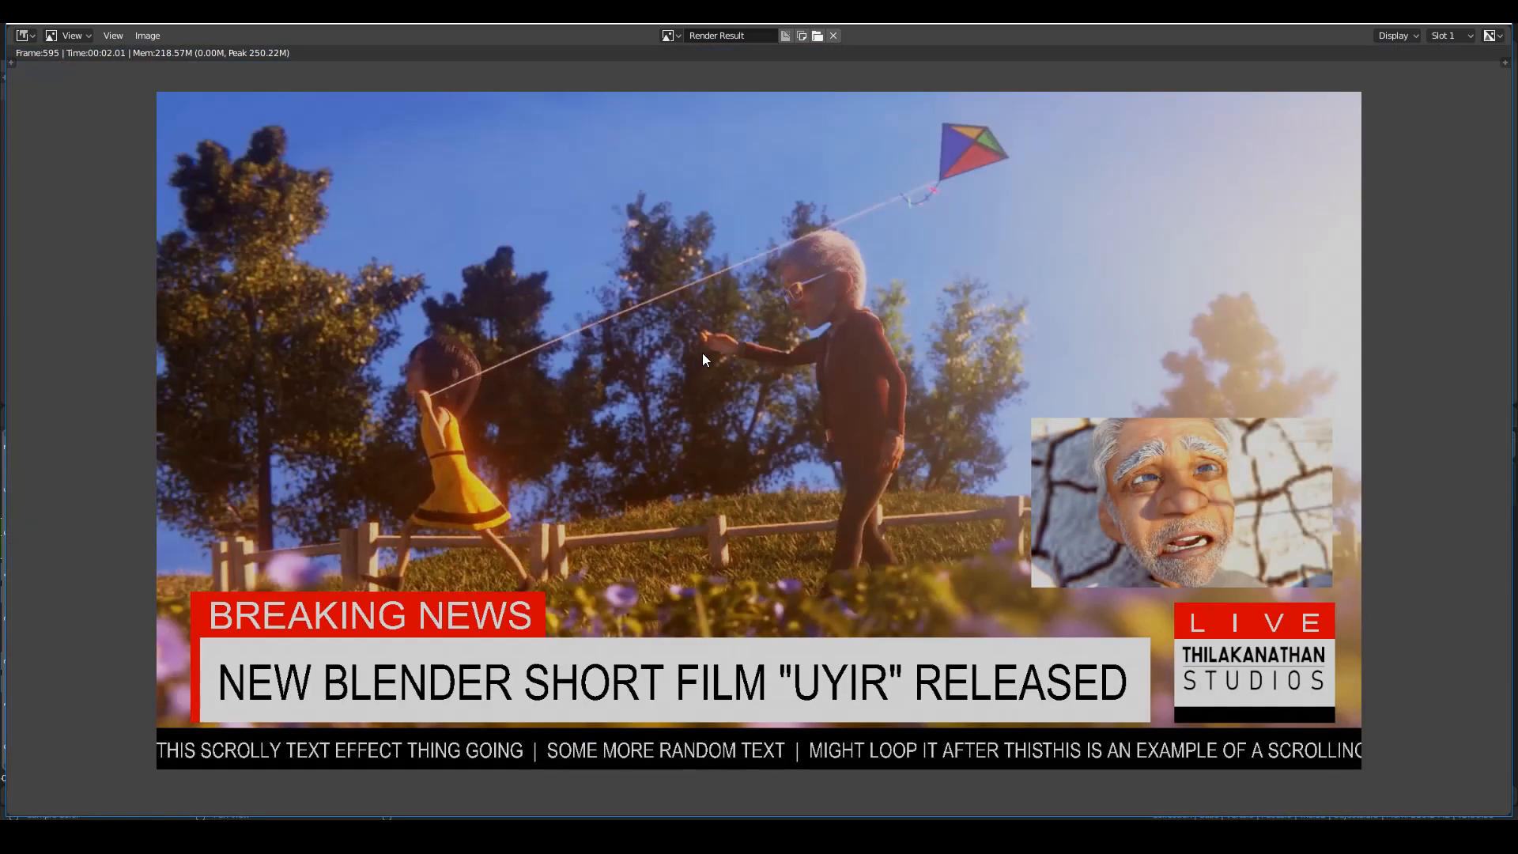
{"action": "key", "text": "Escape"}
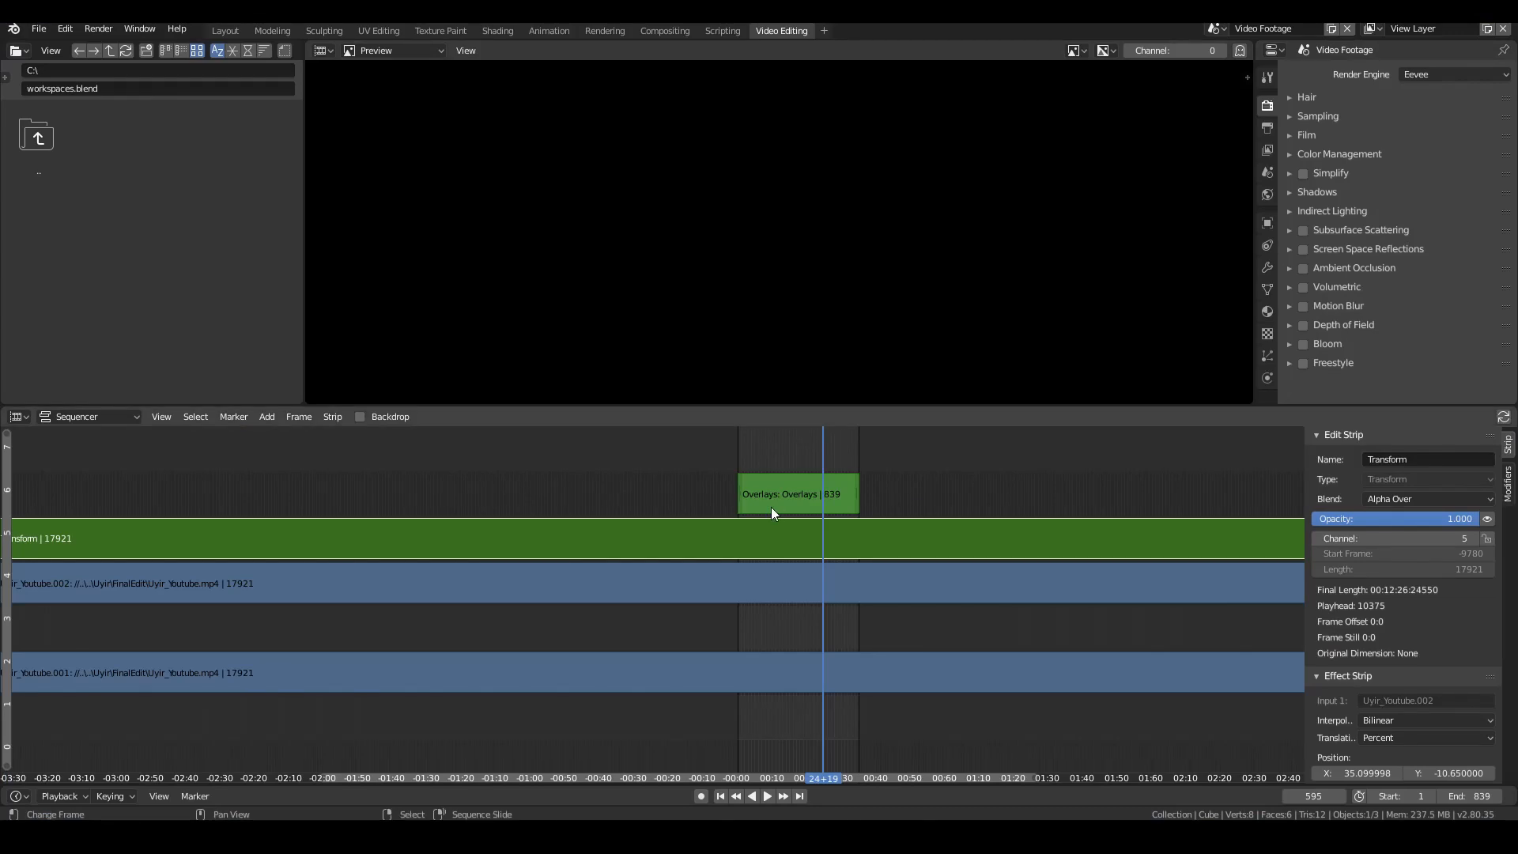
{"action": "left_click", "coordinate": [742, 528]}
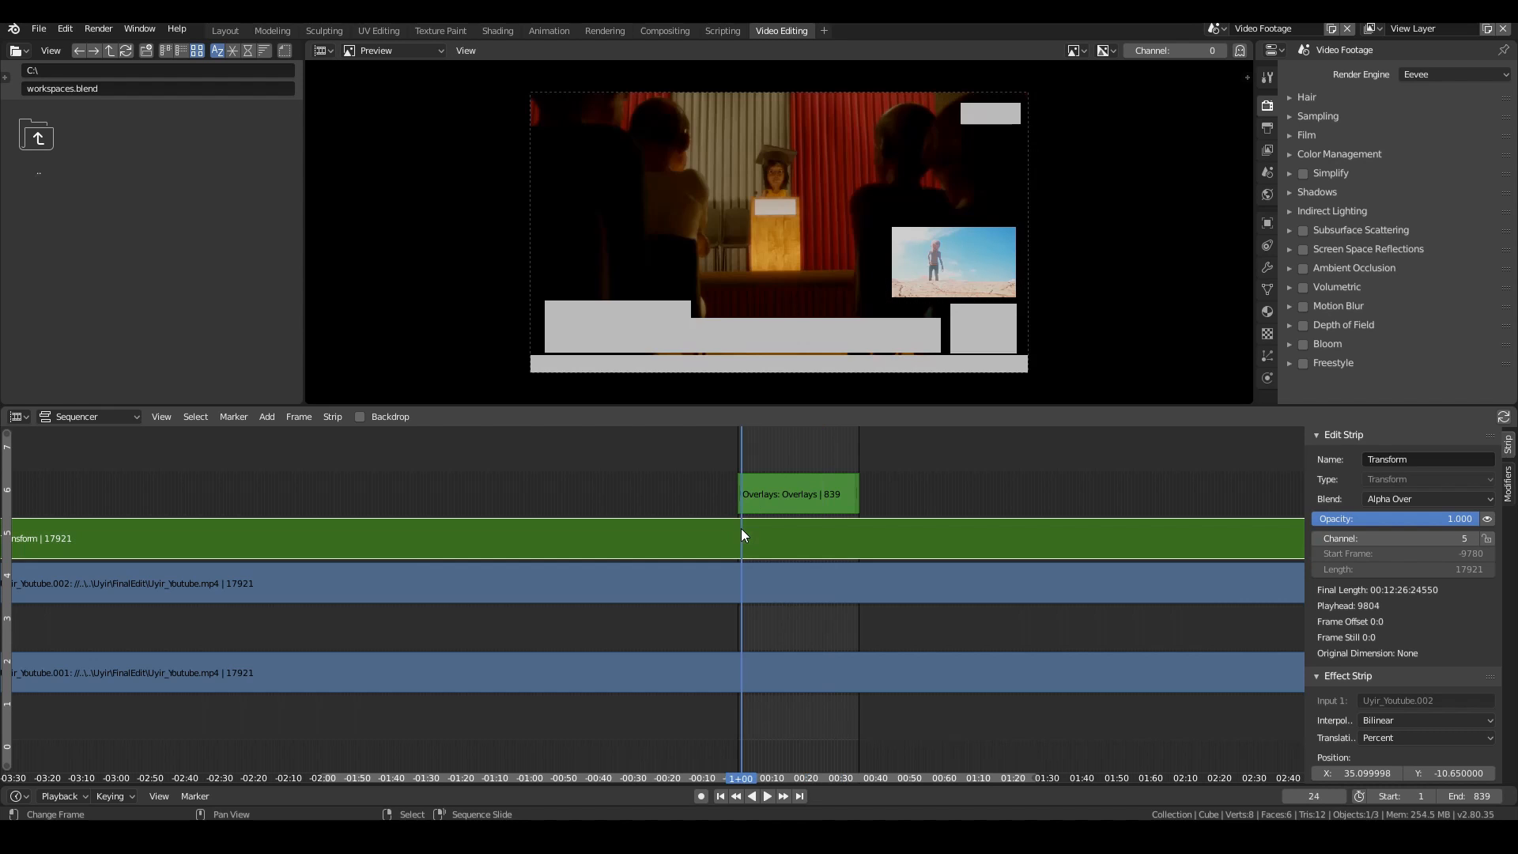
{"action": "scroll", "coordinate": [1420, 595], "scroll_direction": "down", "scroll_amount": 5}
{"action": "scroll", "coordinate": [1421, 601], "scroll_direction": "up", "scroll_amount": 5}
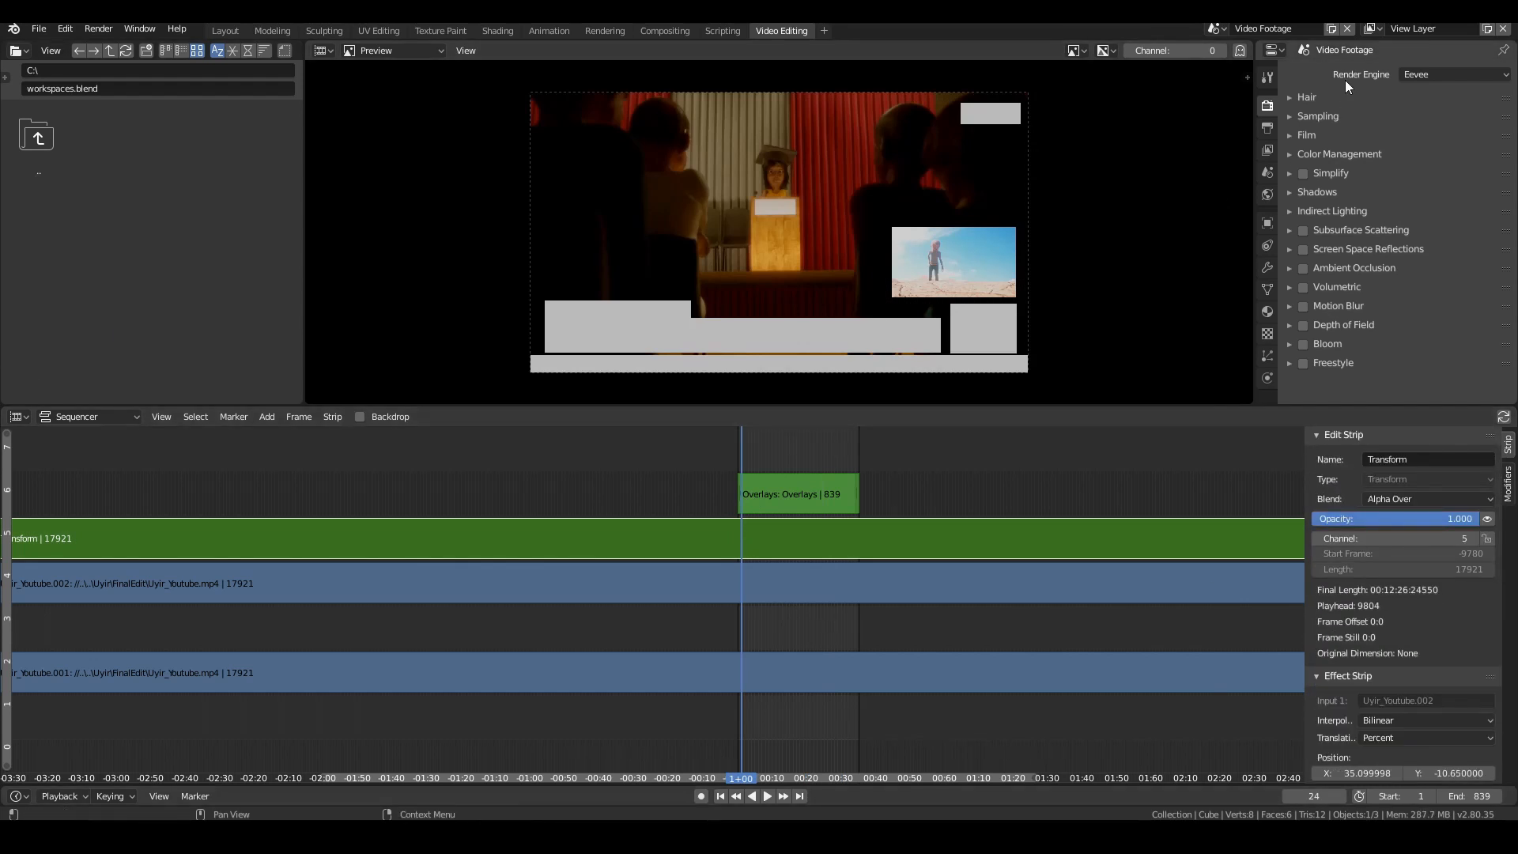
Step: In the Layout workspace, set the Video Footage scene's output file format to FFmpeg video
{"action": "left_click", "coordinate": [227, 31]}
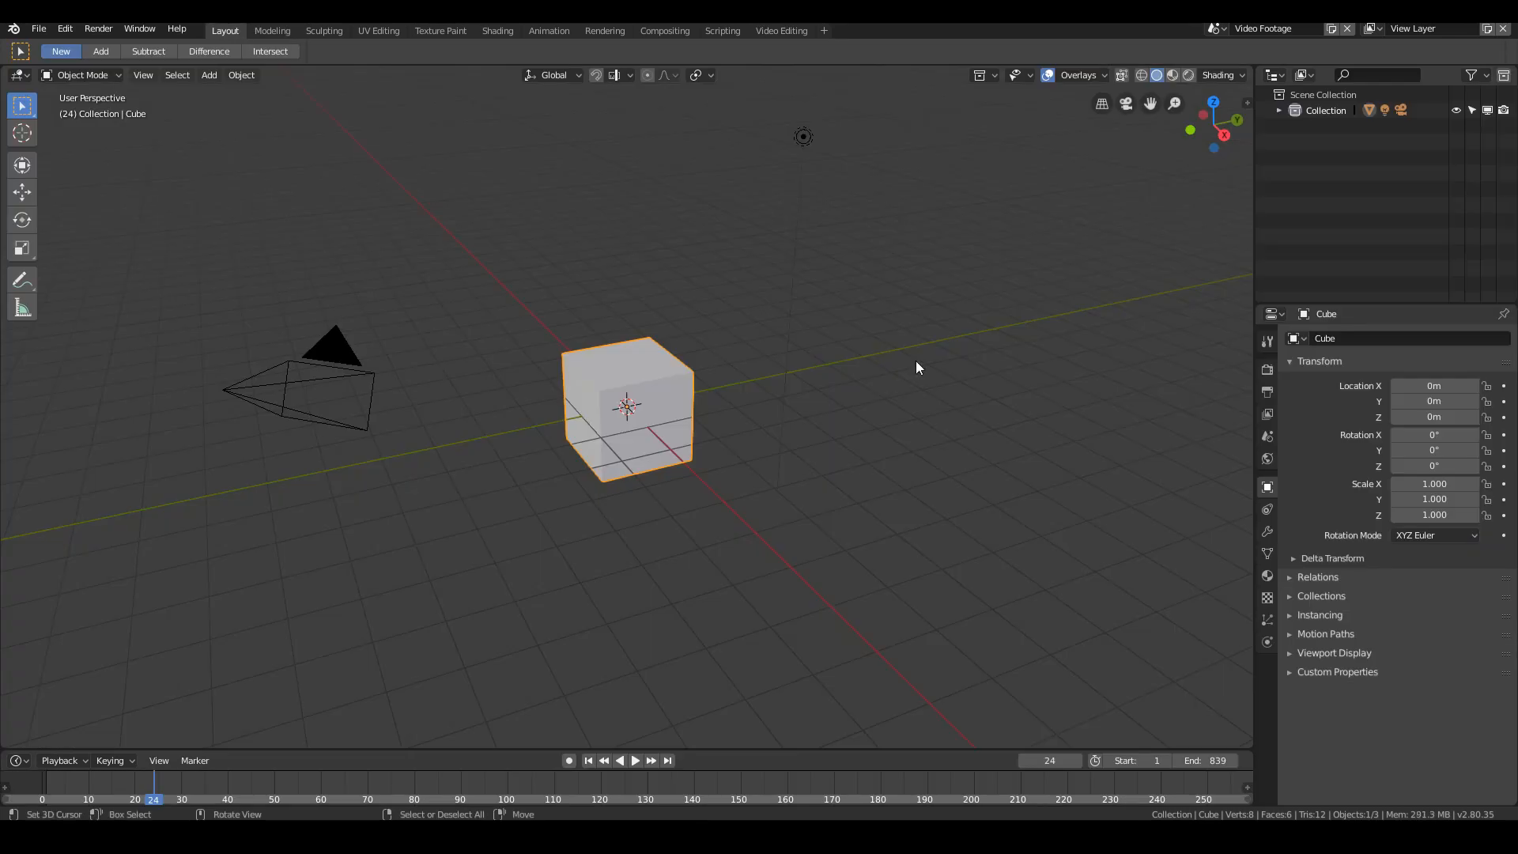
{"action": "left_click", "coordinate": [1264, 371]}
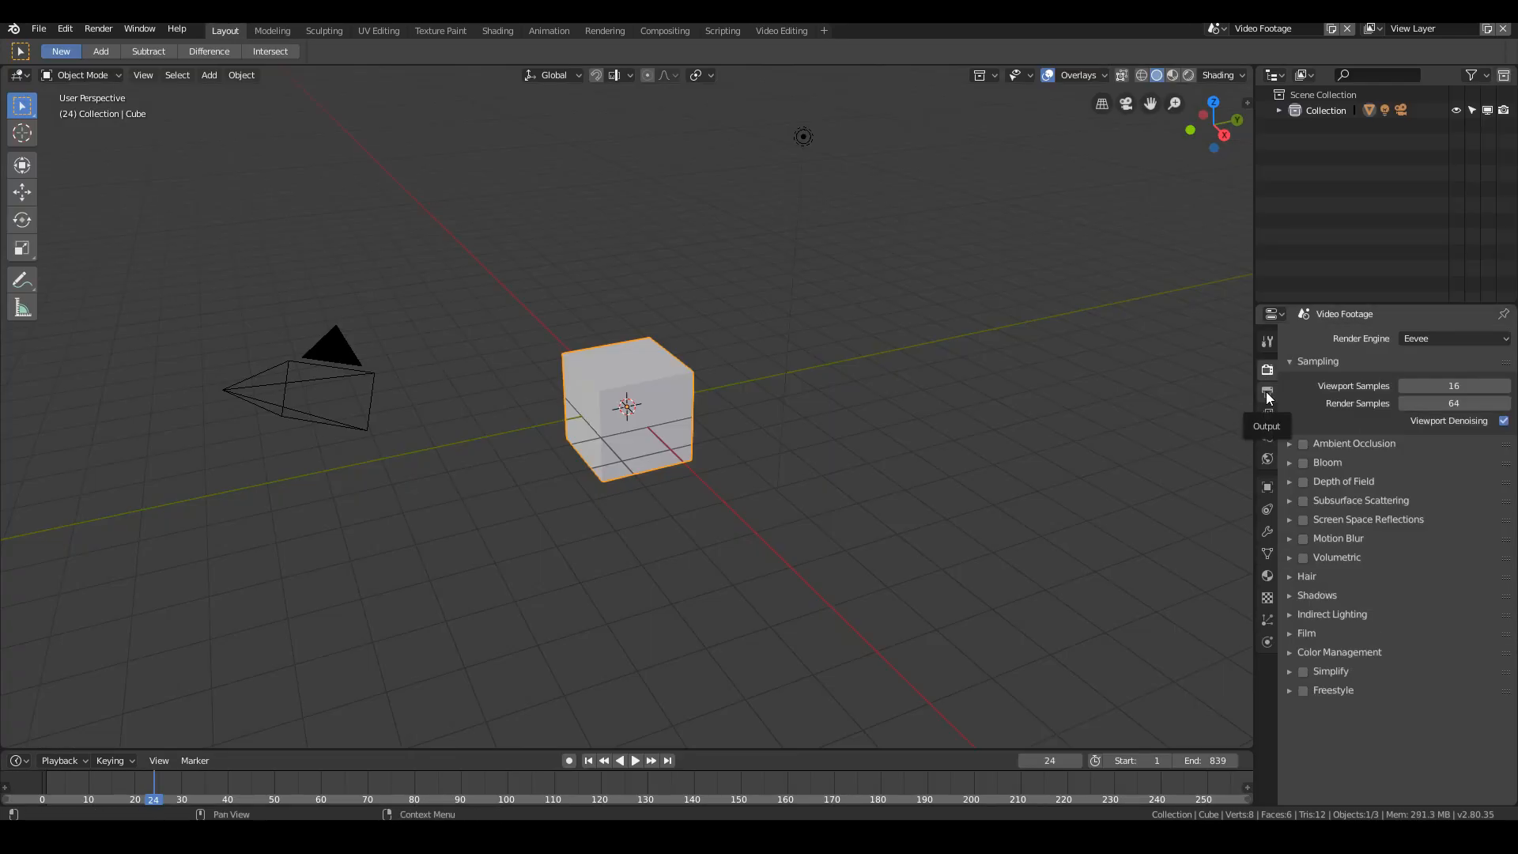
{"action": "left_click", "coordinate": [1268, 393]}
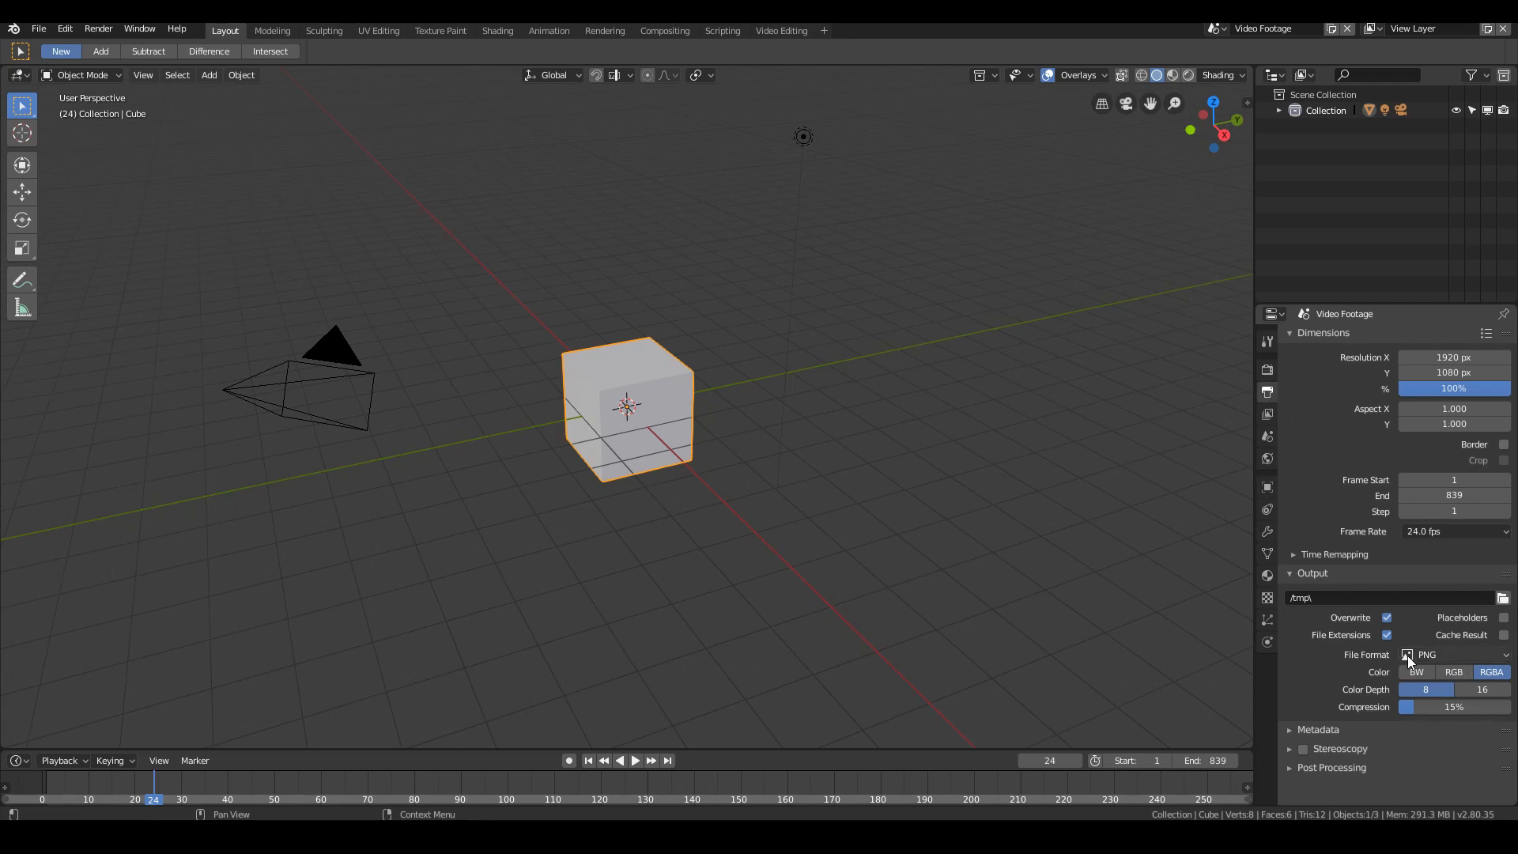
{"action": "left_click", "coordinate": [1449, 656]}
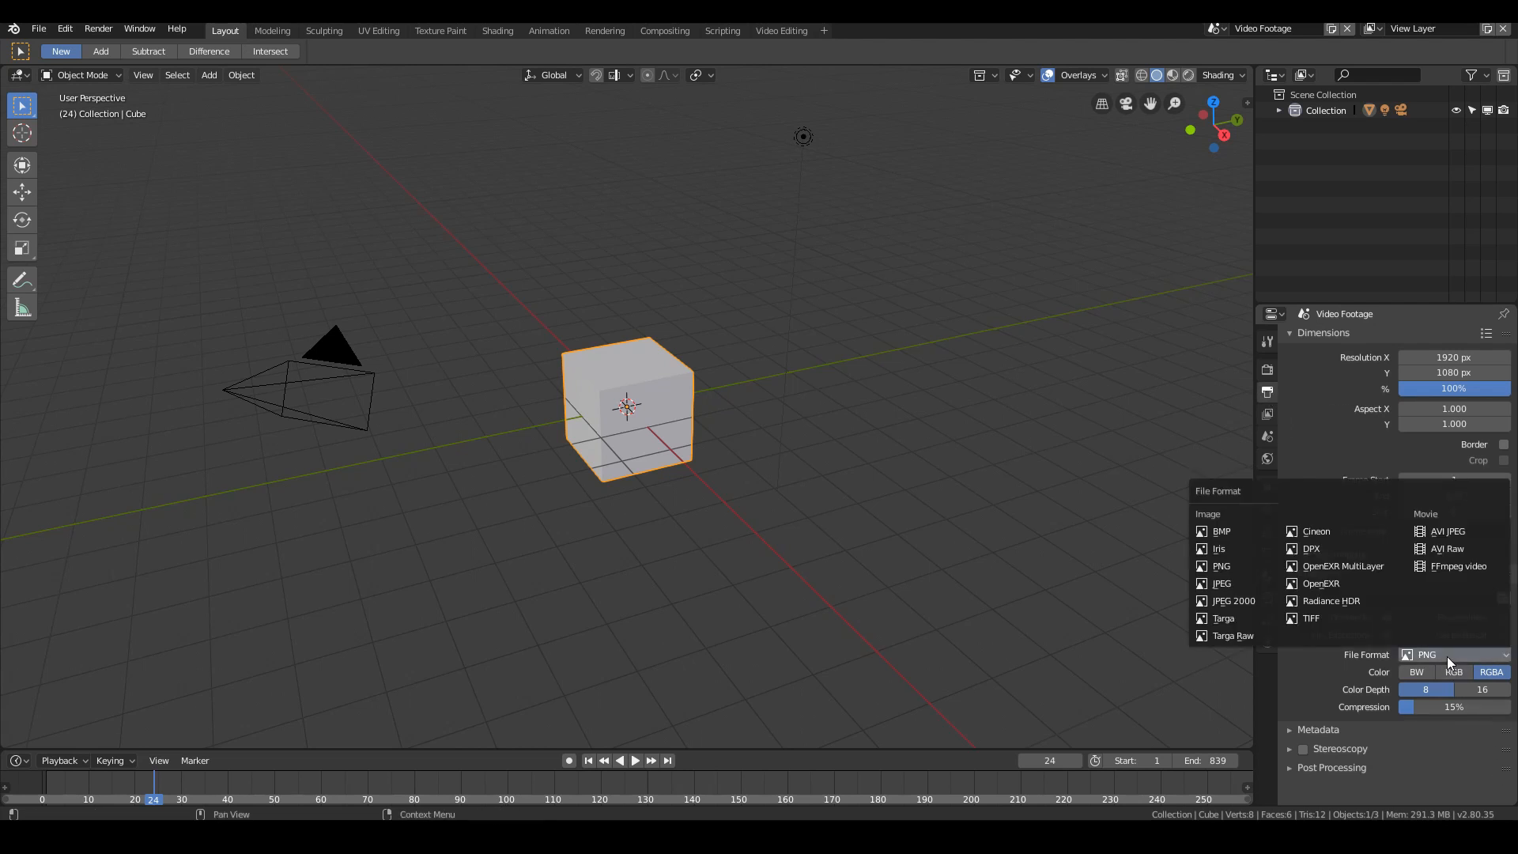
{"action": "left_click", "coordinate": [1454, 567]}
Step: Set the FFmpeg video encoding container to MPEG-4 for the Video Footage scene
{"action": "scroll", "coordinate": [1321, 692], "scroll_direction": "down", "scroll_amount": 4}
{"action": "left_click", "coordinate": [1421, 588]}
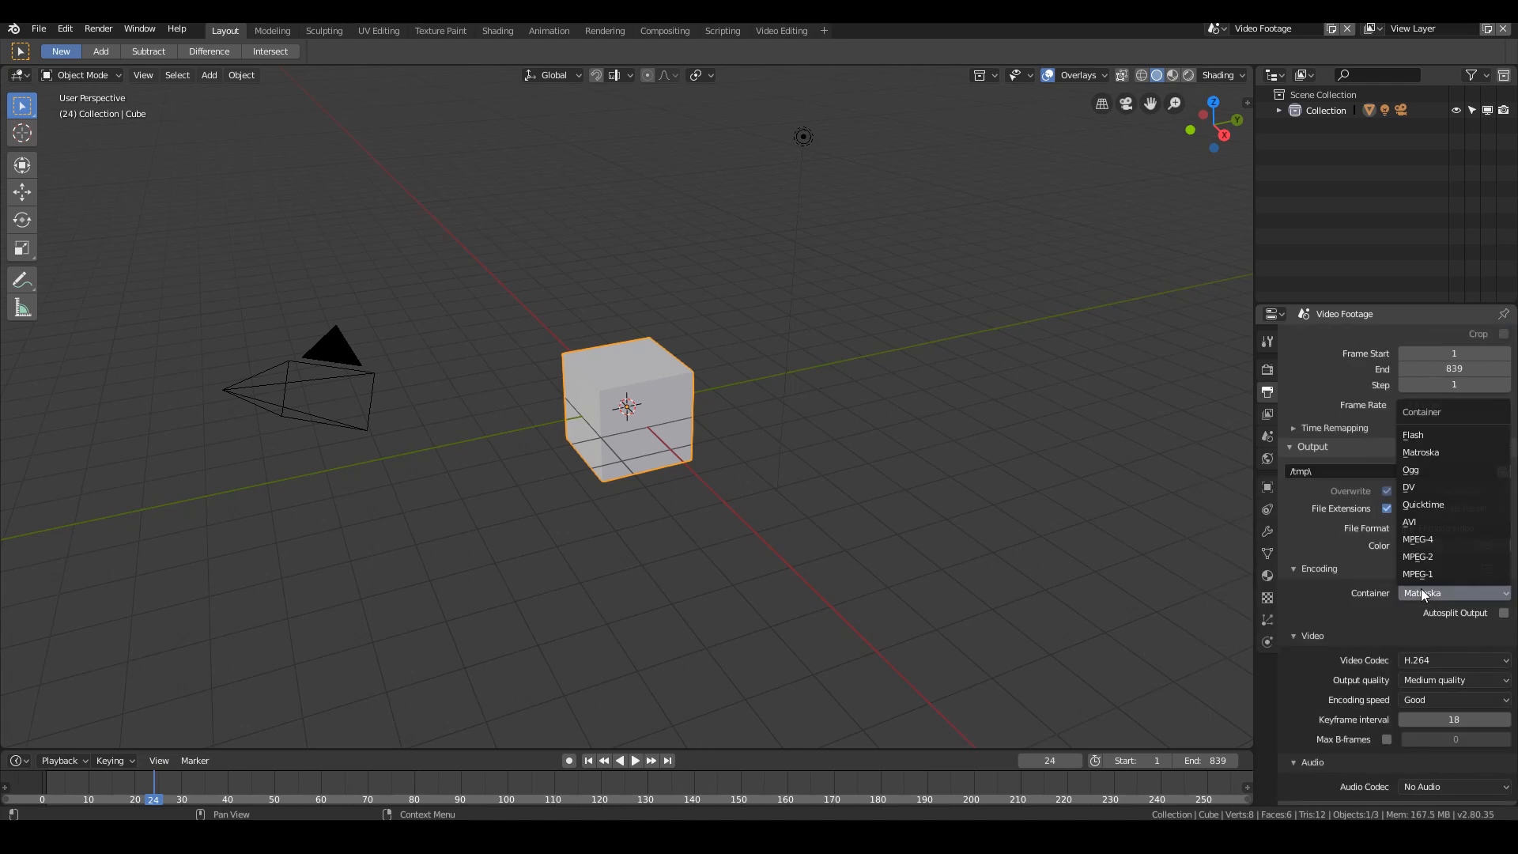
{"action": "left_click", "coordinate": [1427, 450]}
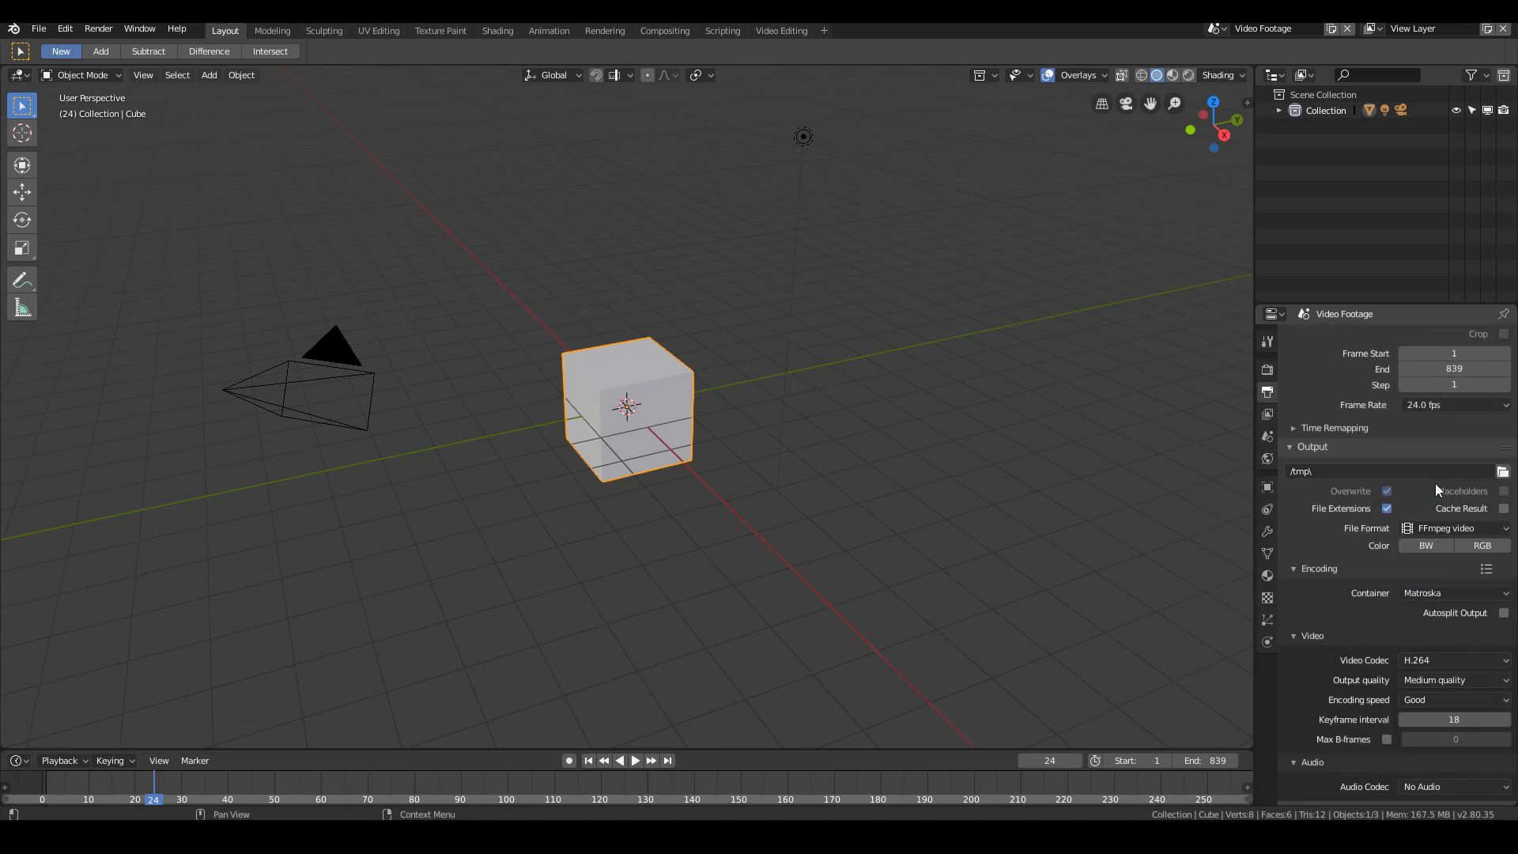
{"action": "left_click", "coordinate": [1433, 600]}
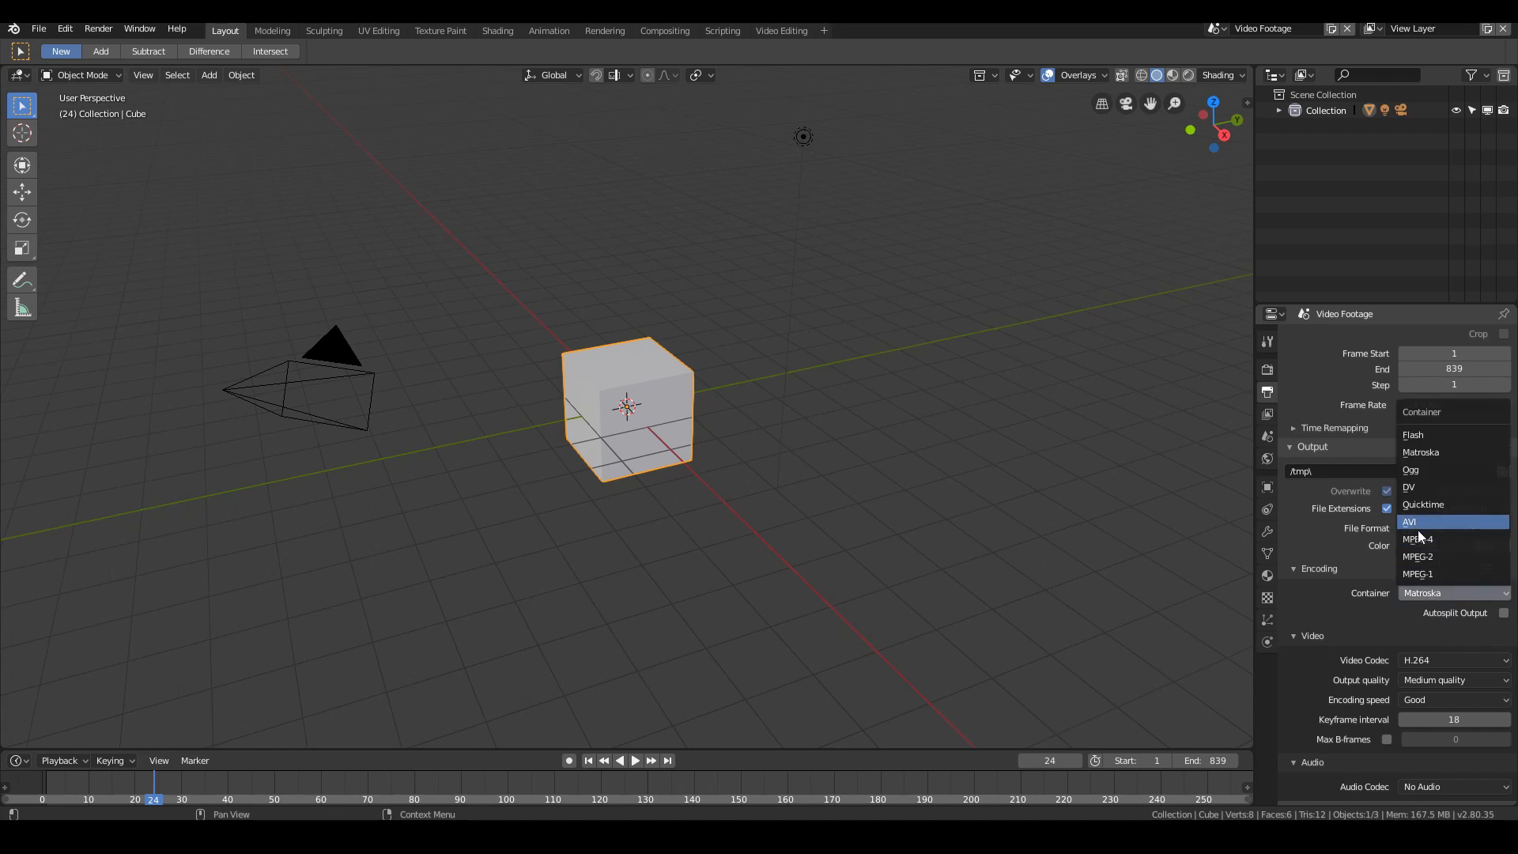
{"action": "left_click", "coordinate": [1428, 541]}
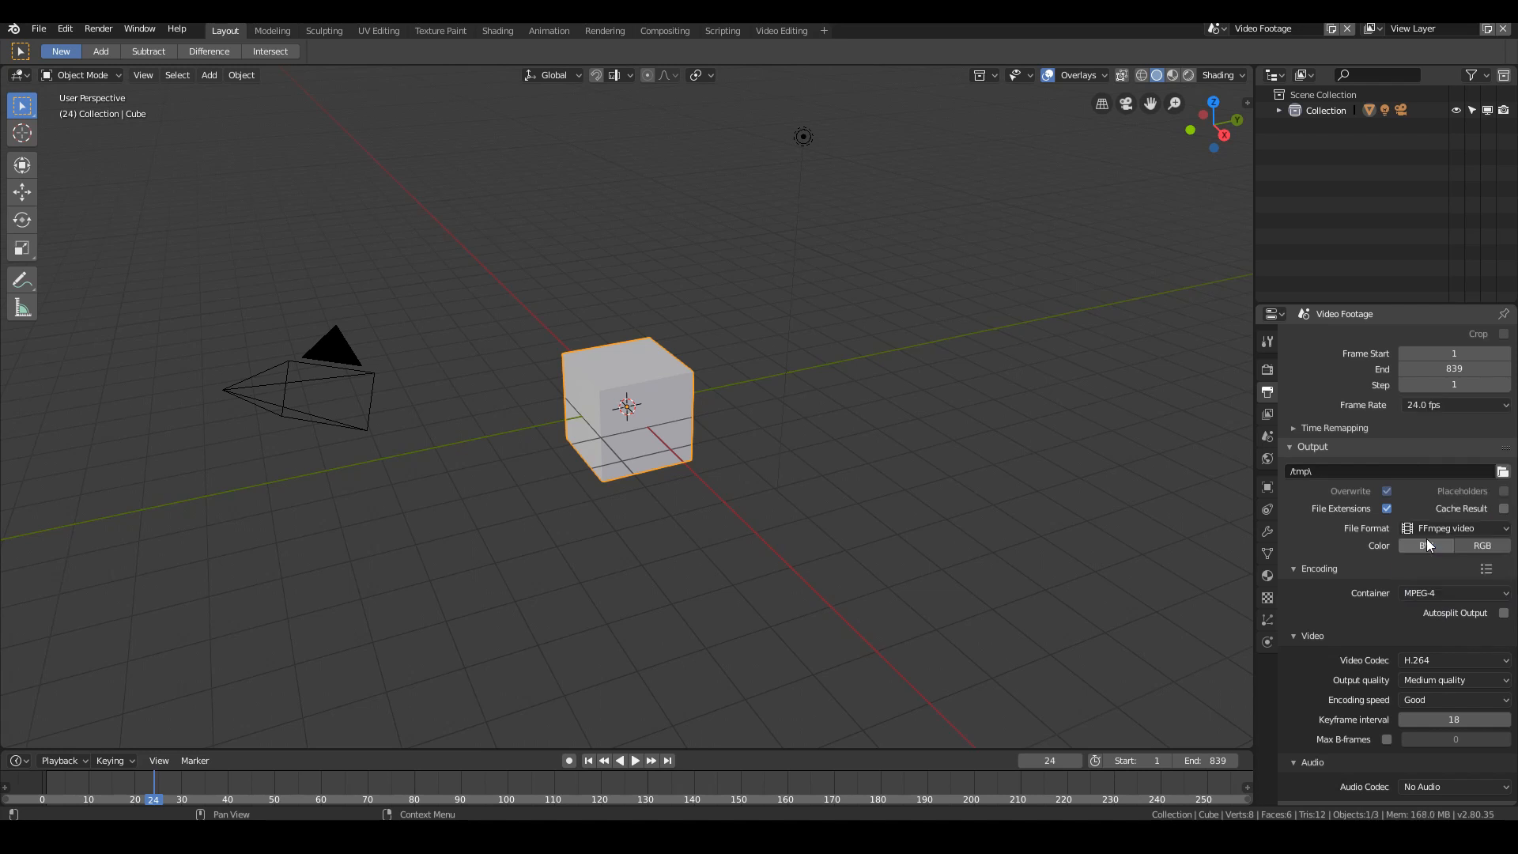
Step: Review the encoding codec choices, keeping H.264 as the video codec and choosing No Audio as the audio codec
{"action": "scroll", "coordinate": [1439, 612], "scroll_direction": "down", "scroll_amount": 2}
{"action": "left_click", "coordinate": [1420, 608]}
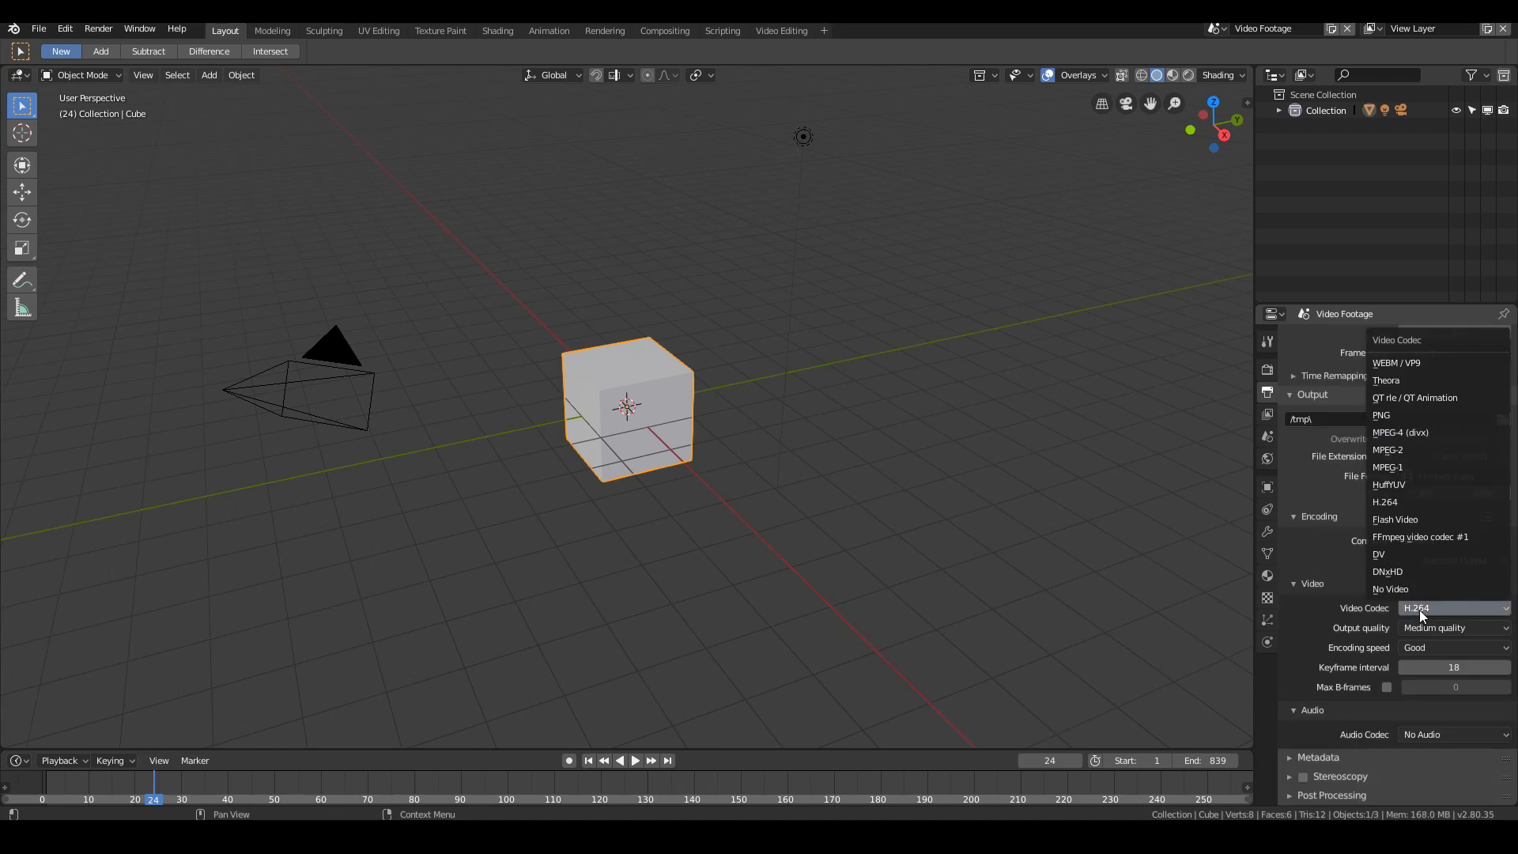
{"action": "left_click", "coordinate": [1420, 610]}
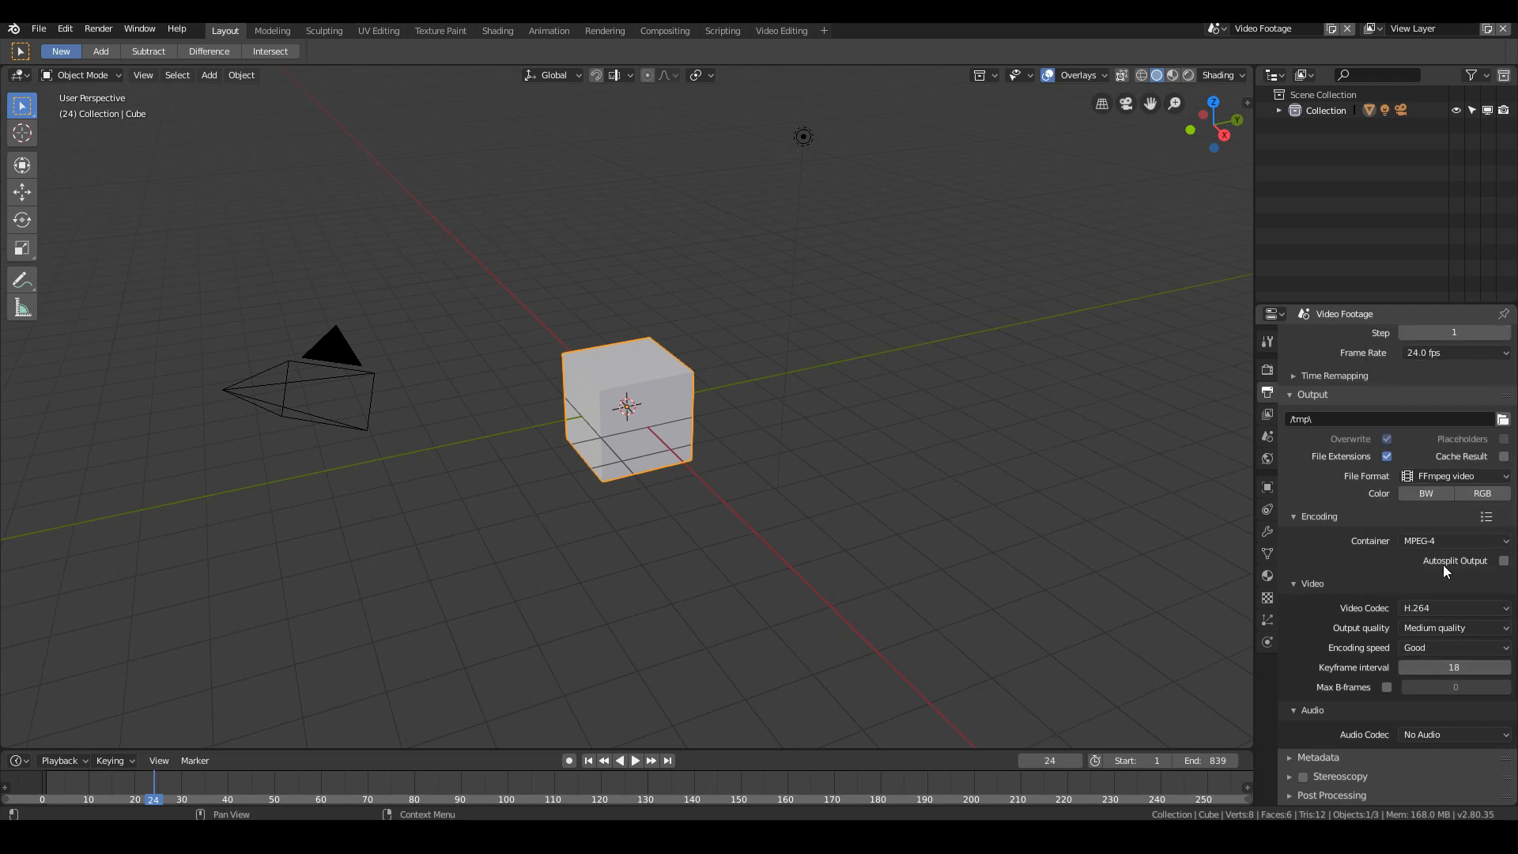
{"action": "left_click", "coordinate": [1409, 734]}
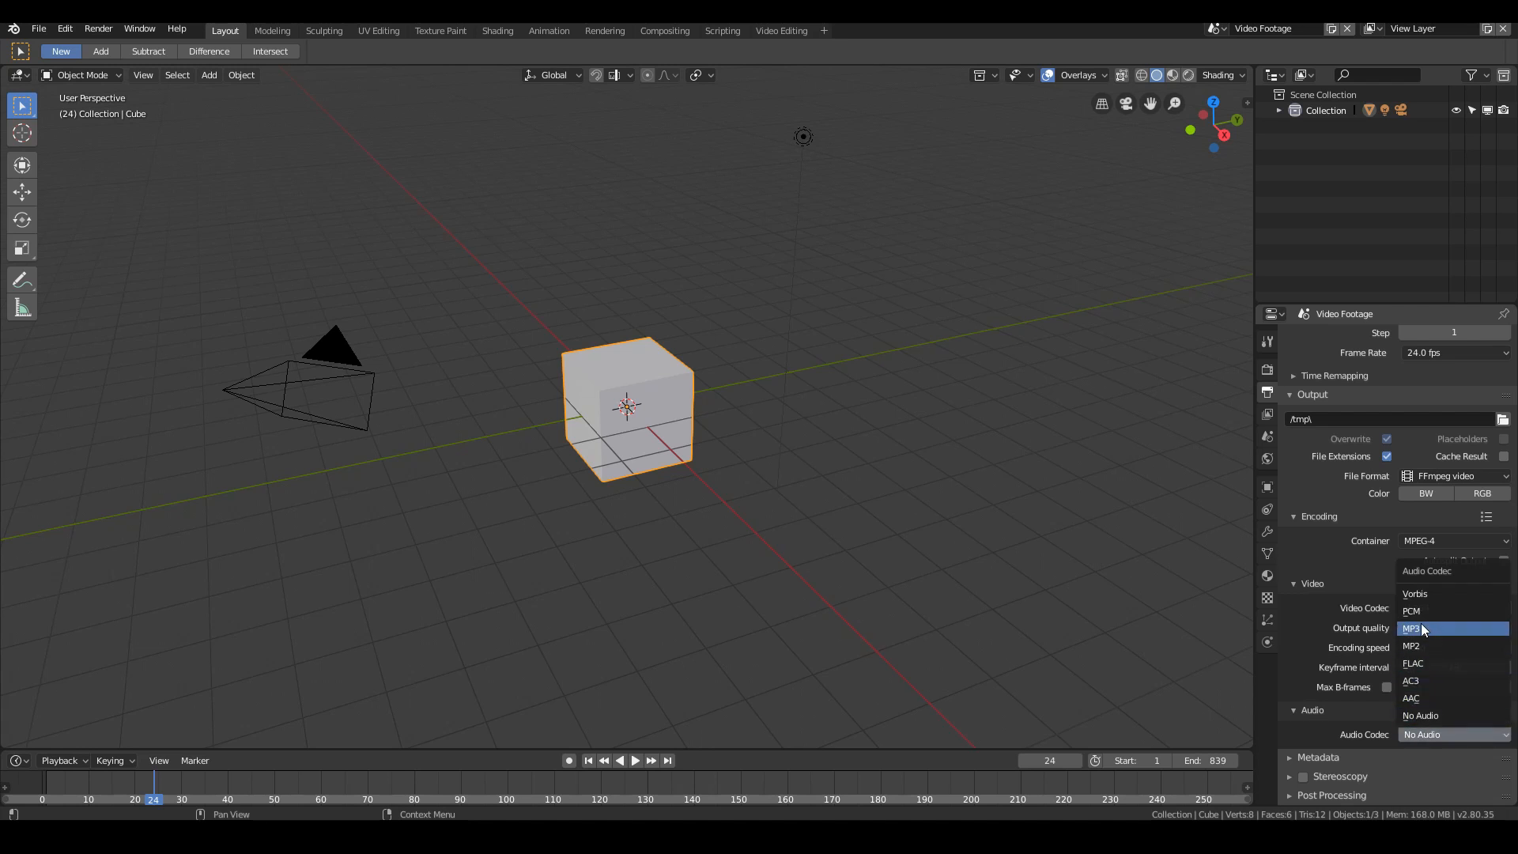
{"action": "left_click", "coordinate": [1433, 716]}
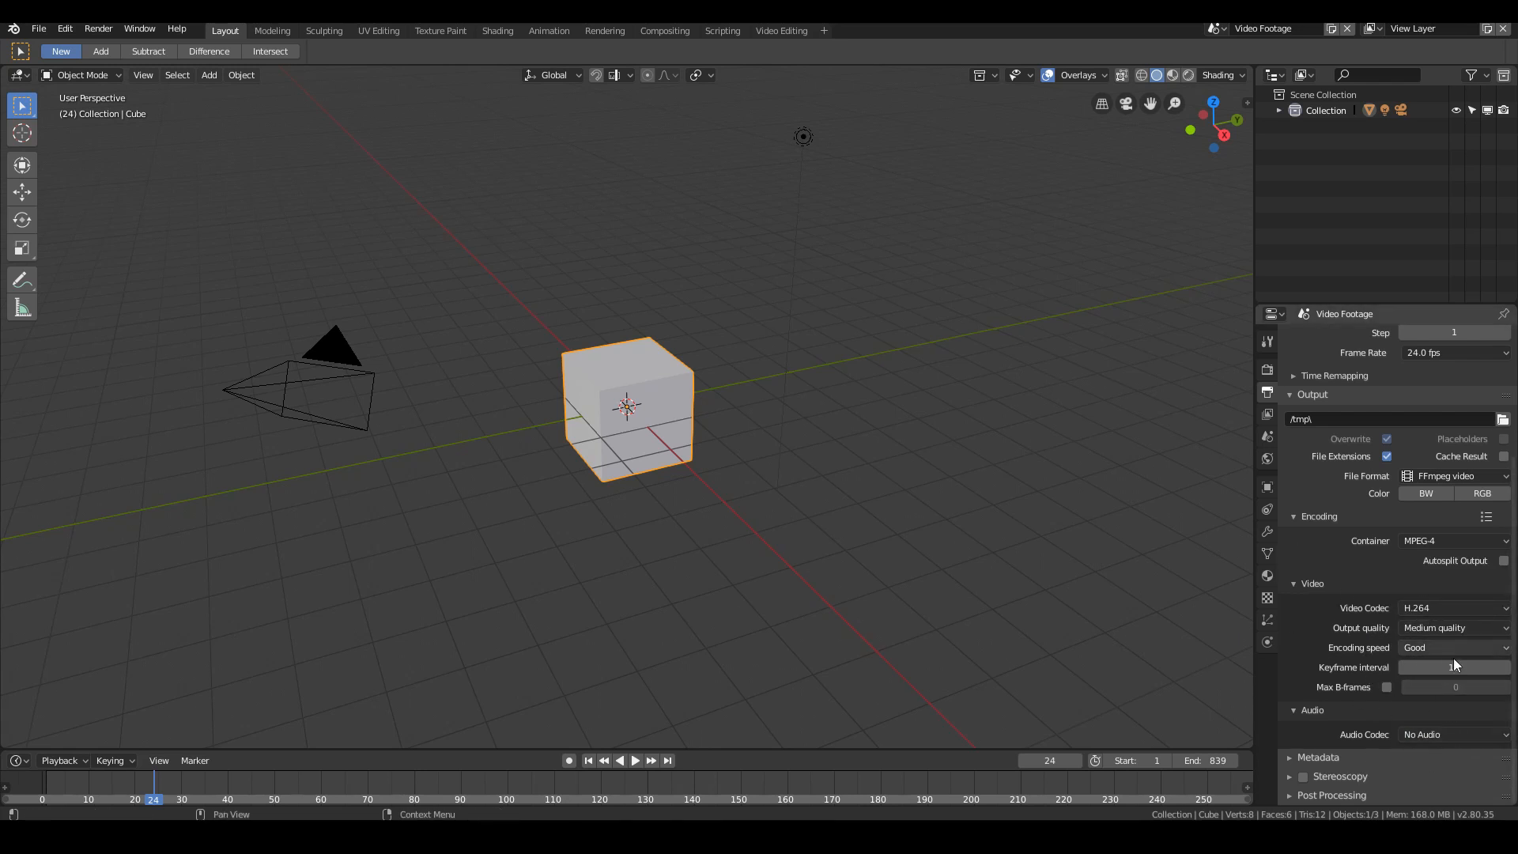
Step: Set the render output path to a file named BreakingNewsFootage in the Courses\Logos folder
{"action": "scroll", "coordinate": [1415, 624], "scroll_direction": "up", "scroll_amount": 5}
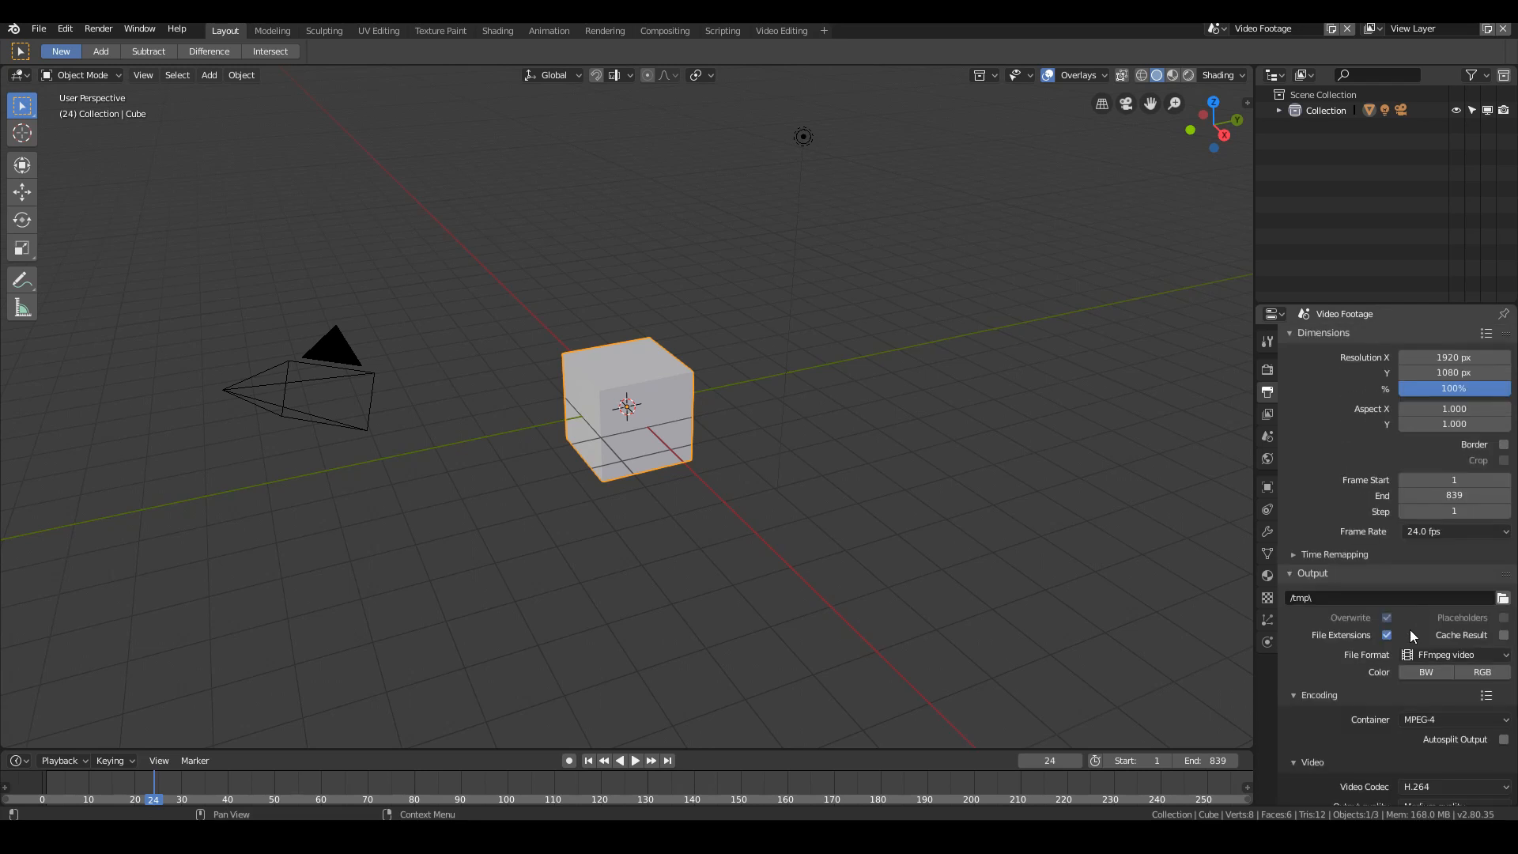
{"action": "left_click", "coordinate": [1502, 600]}
{"action": "left_click", "coordinate": [242, 113]}
{"action": "type", "text": "Breaking"}
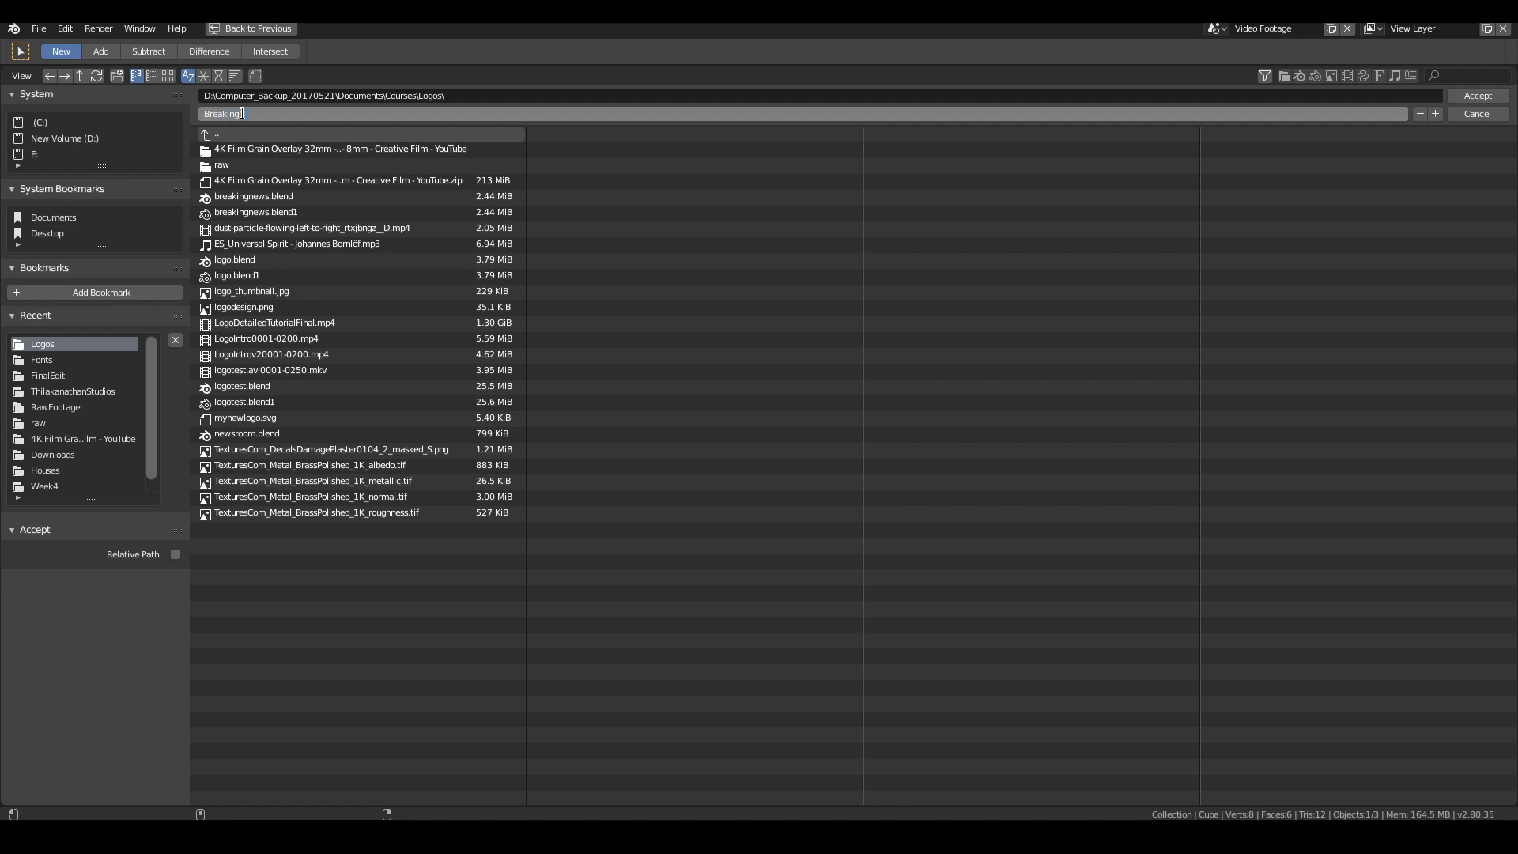
{"action": "type", "text": "NewsFootage"}
{"action": "left_click", "coordinate": [1478, 96]}
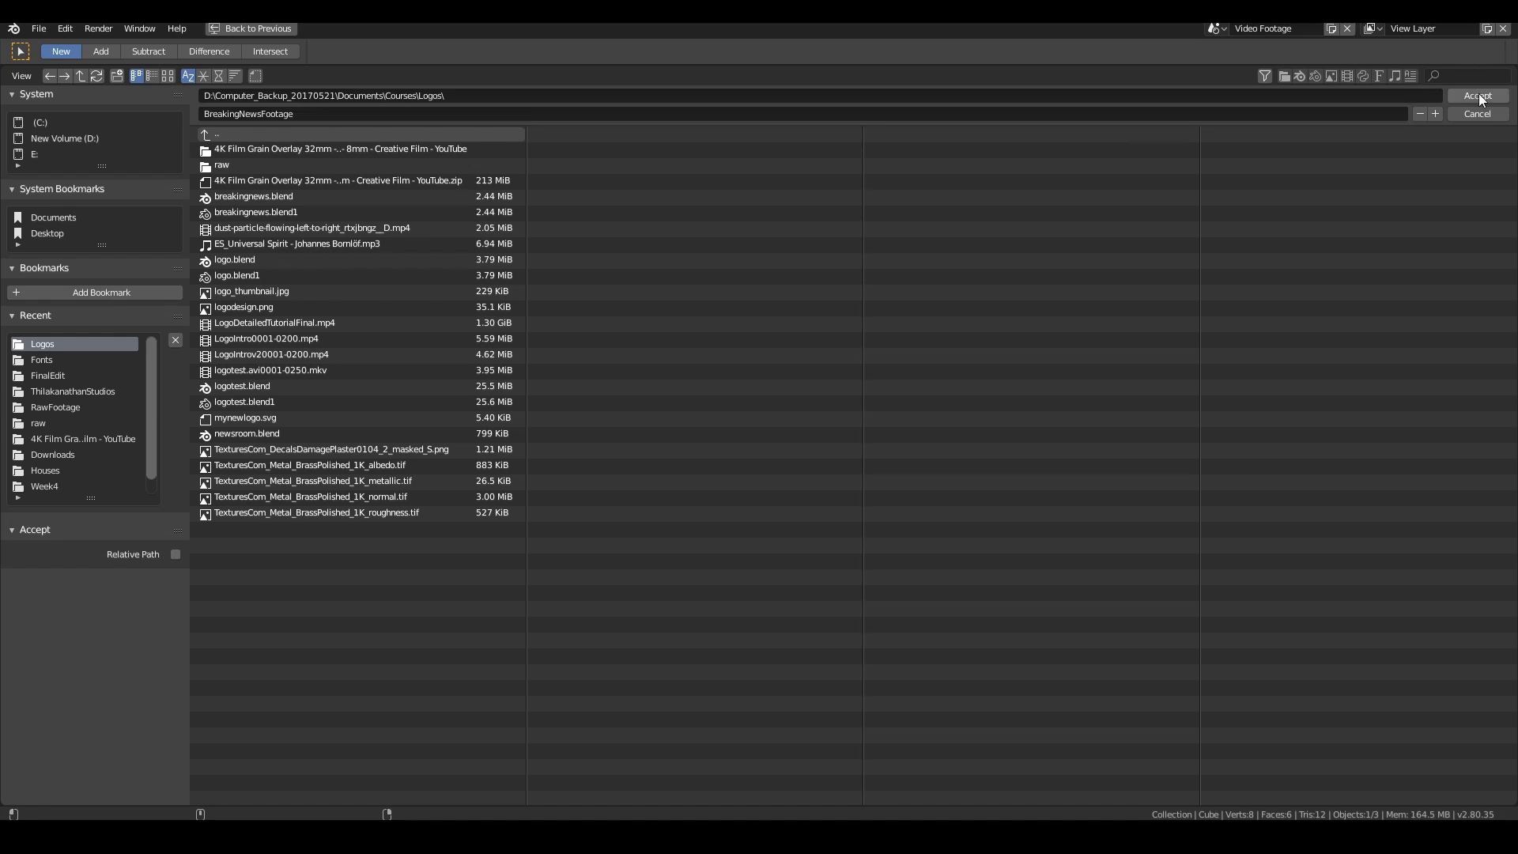
{"action": "left_click", "coordinate": [1481, 99]}
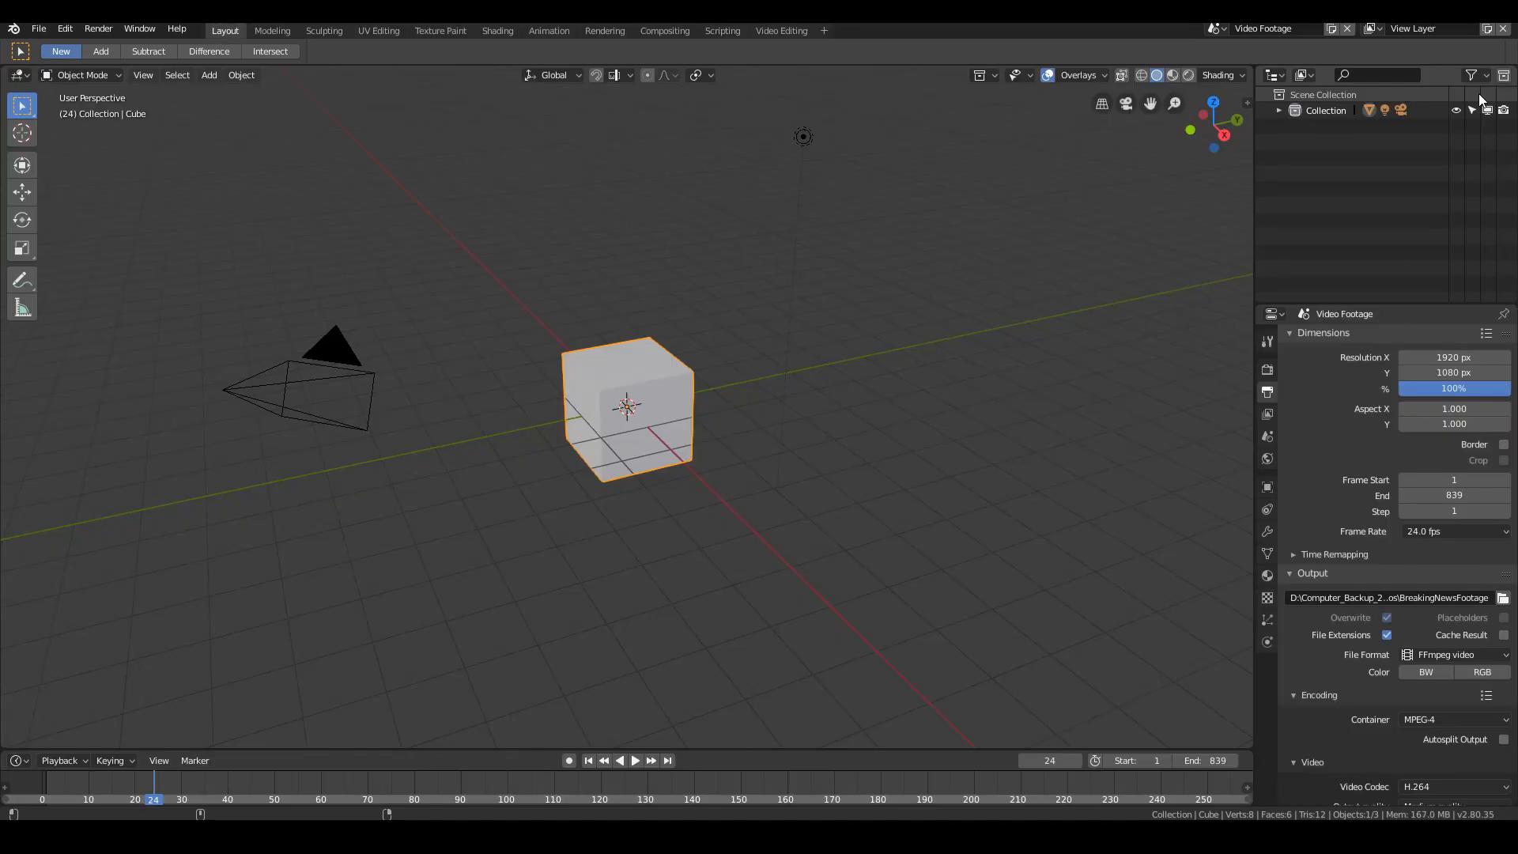
Step: Reopen the output path's file browser, recheck the output file name and accept it
{"action": "left_click", "coordinate": [1502, 598]}
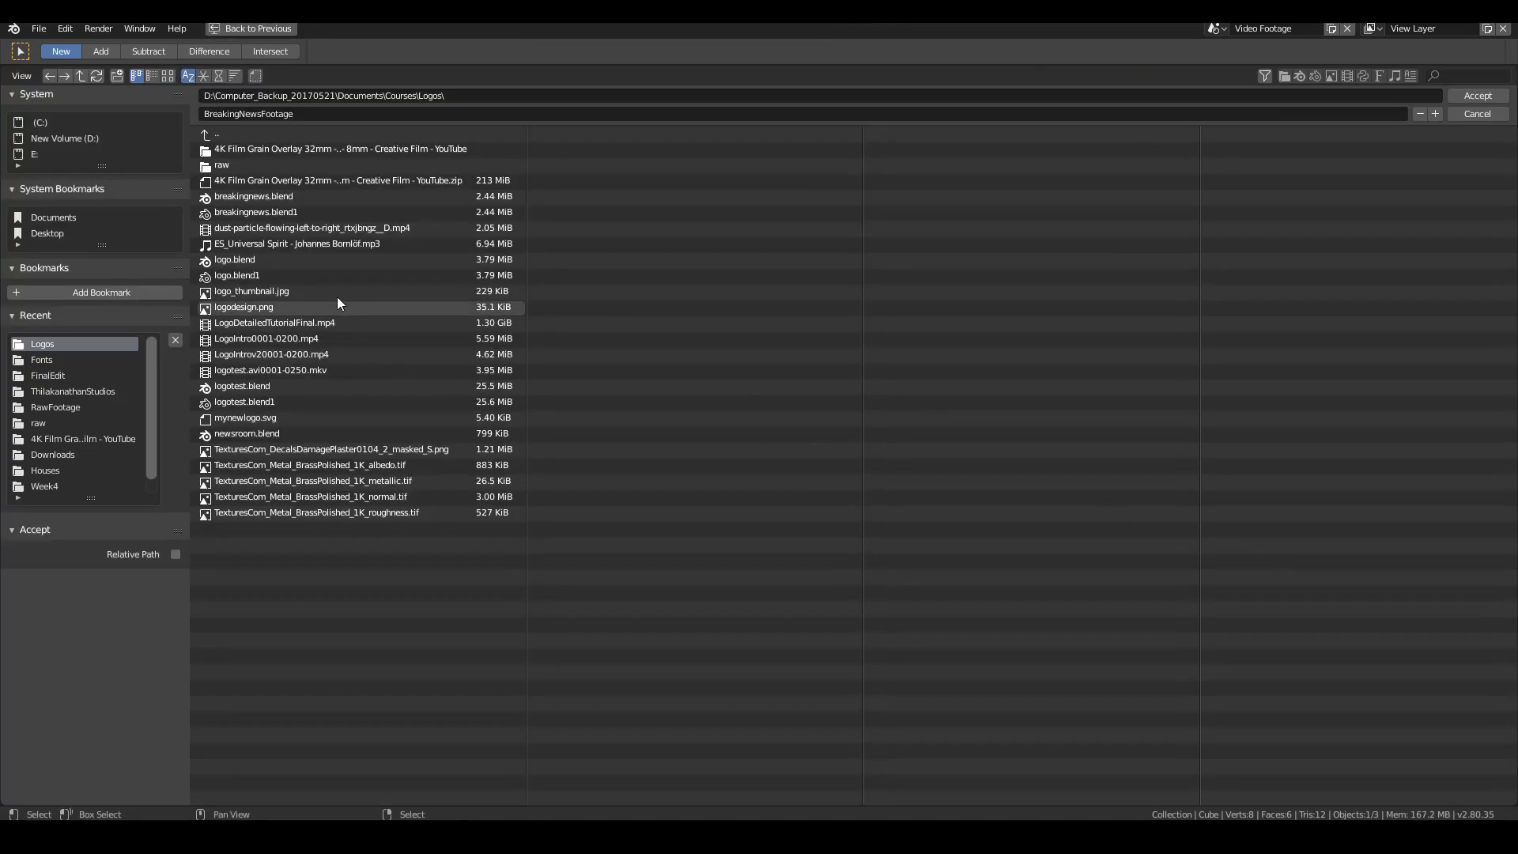
{"action": "left_click", "coordinate": [285, 109]}
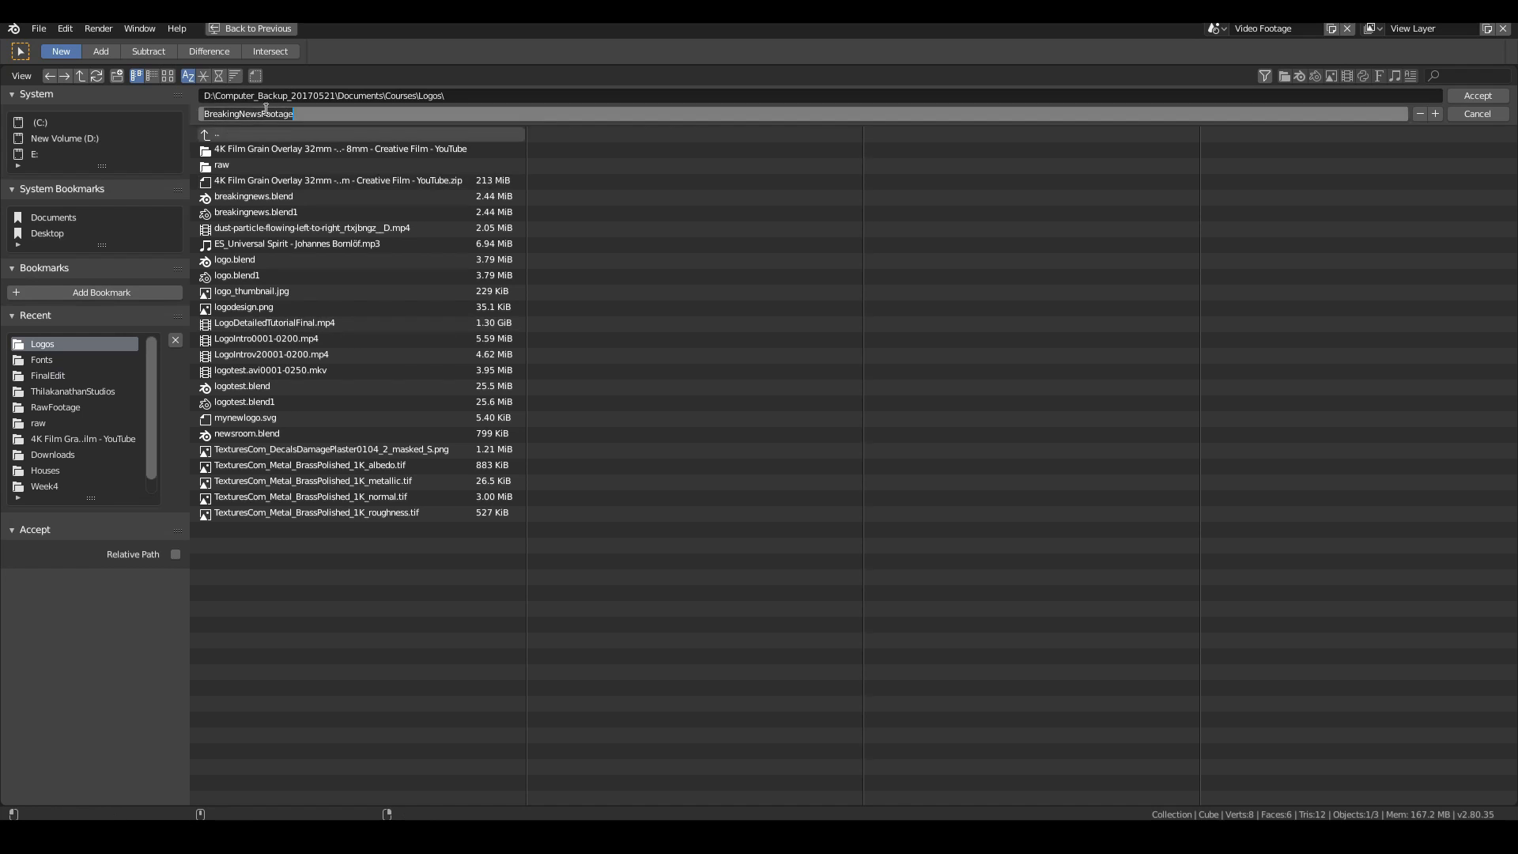
{"action": "left_click", "coordinate": [1477, 95]}
{"action": "left_click", "coordinate": [1478, 95]}
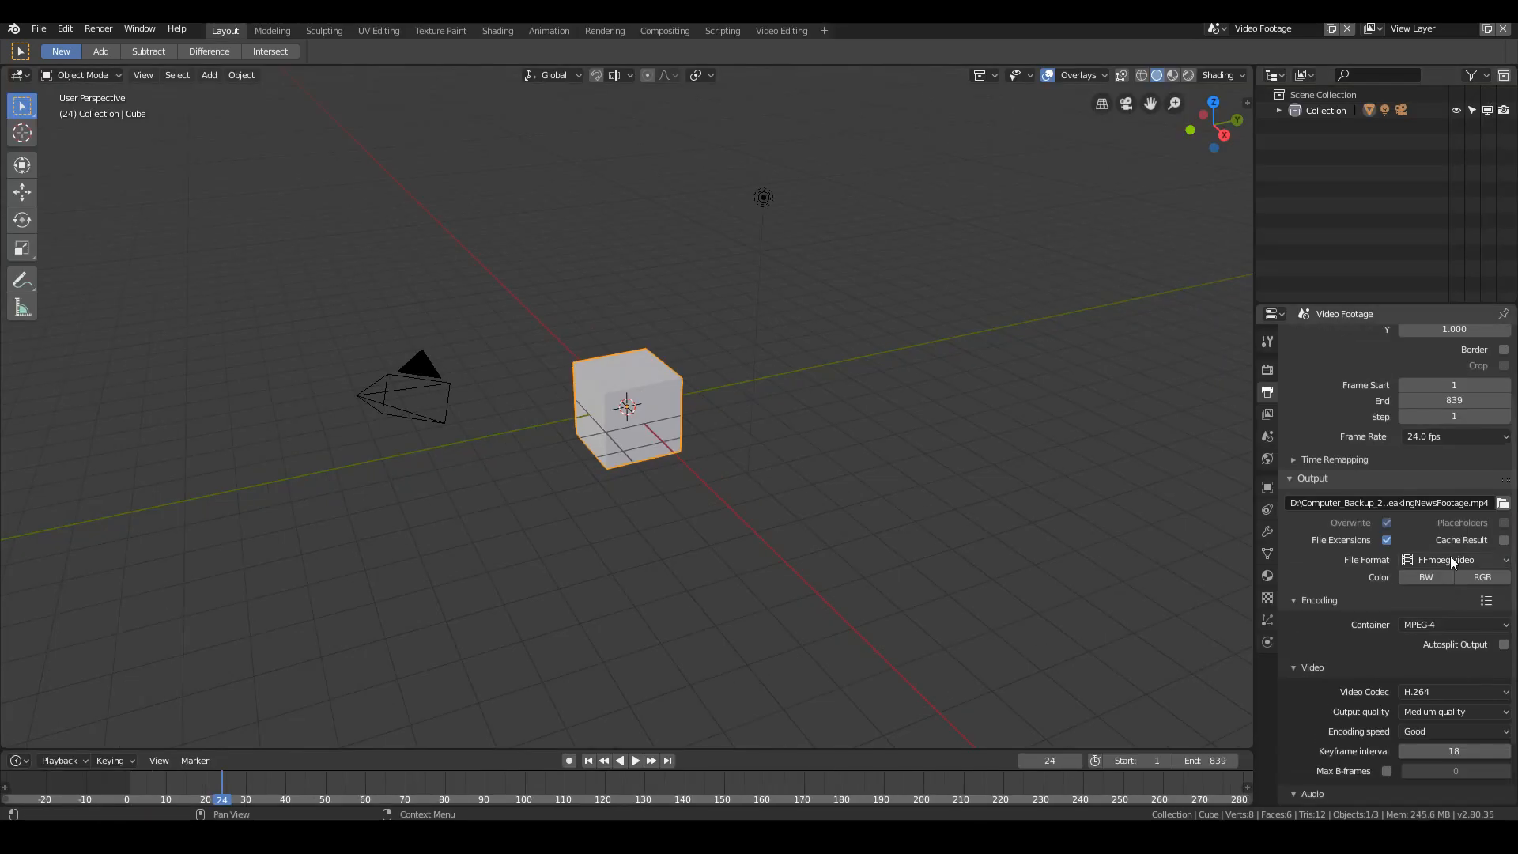
Step: Look over the frame rate presets in the output dimensions and choose 24 fps
{"action": "scroll", "coordinate": [1450, 557], "scroll_direction": "up", "scroll_amount": 3}
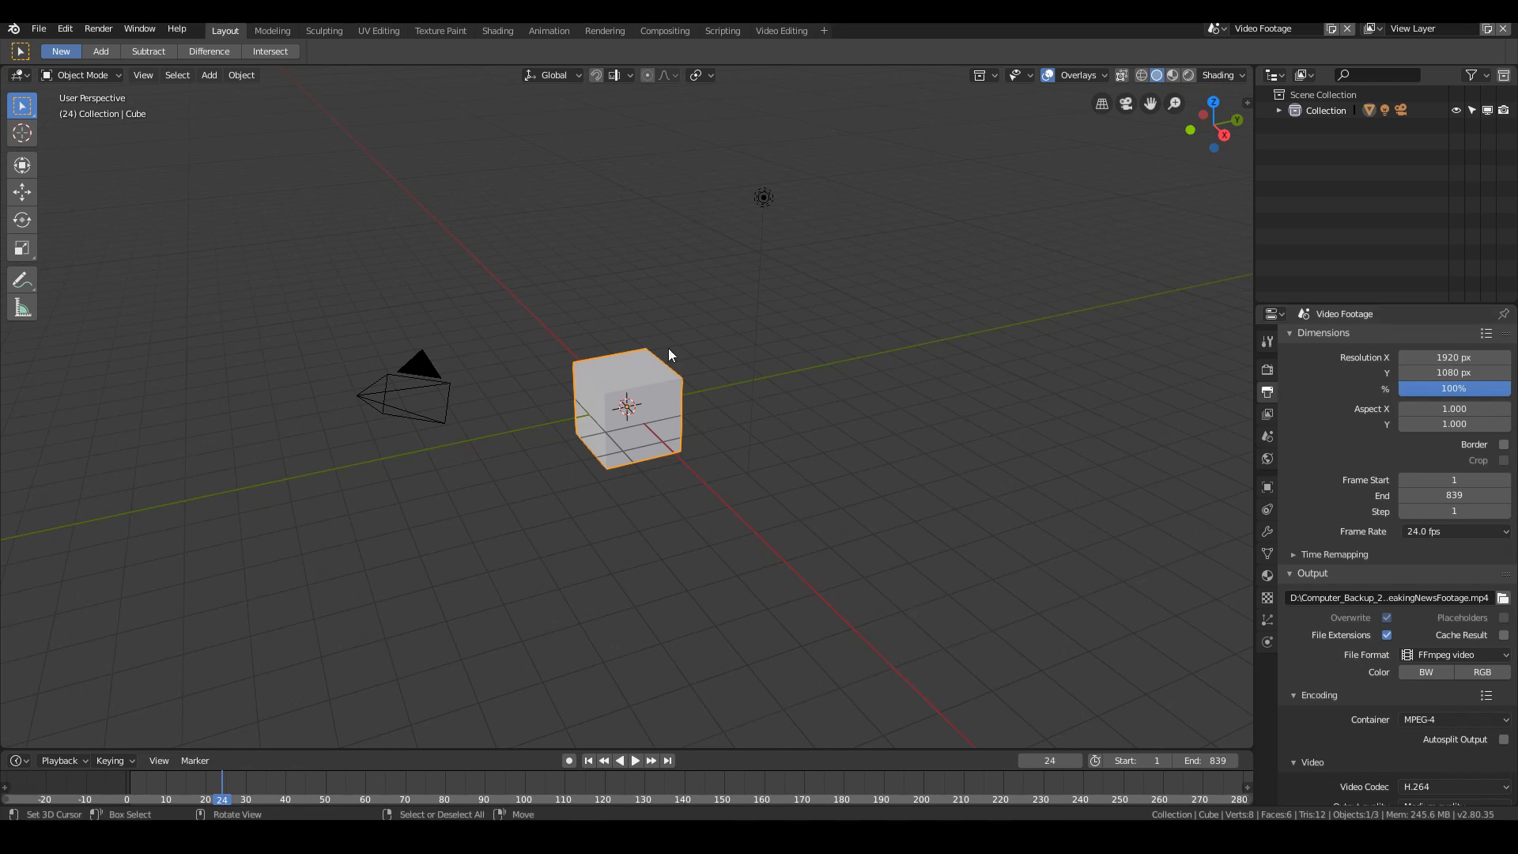
{"action": "left_click", "coordinate": [1448, 533]}
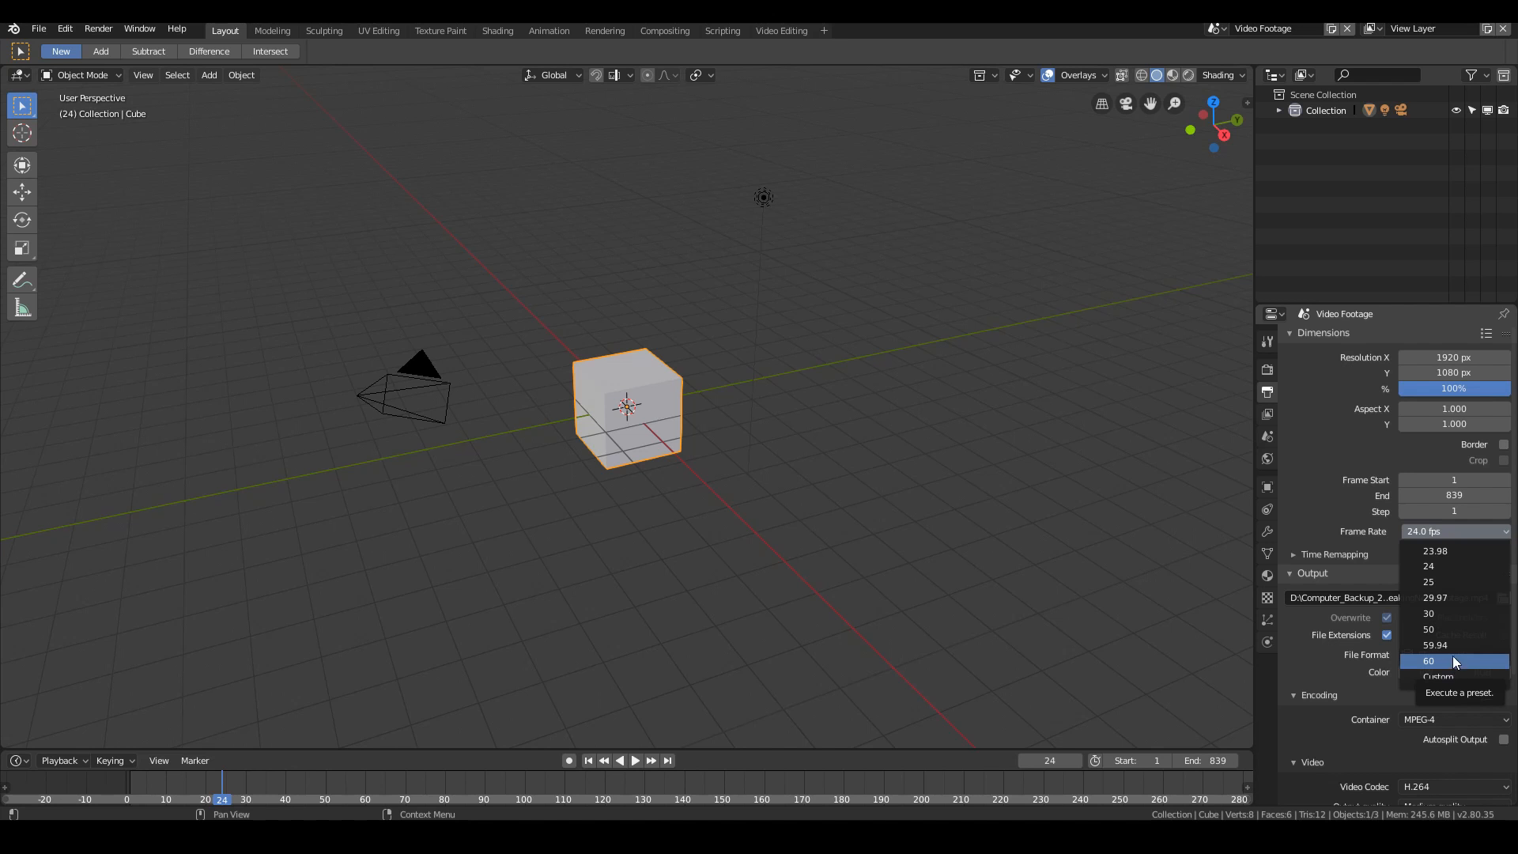
{"action": "left_click", "coordinate": [1430, 565]}
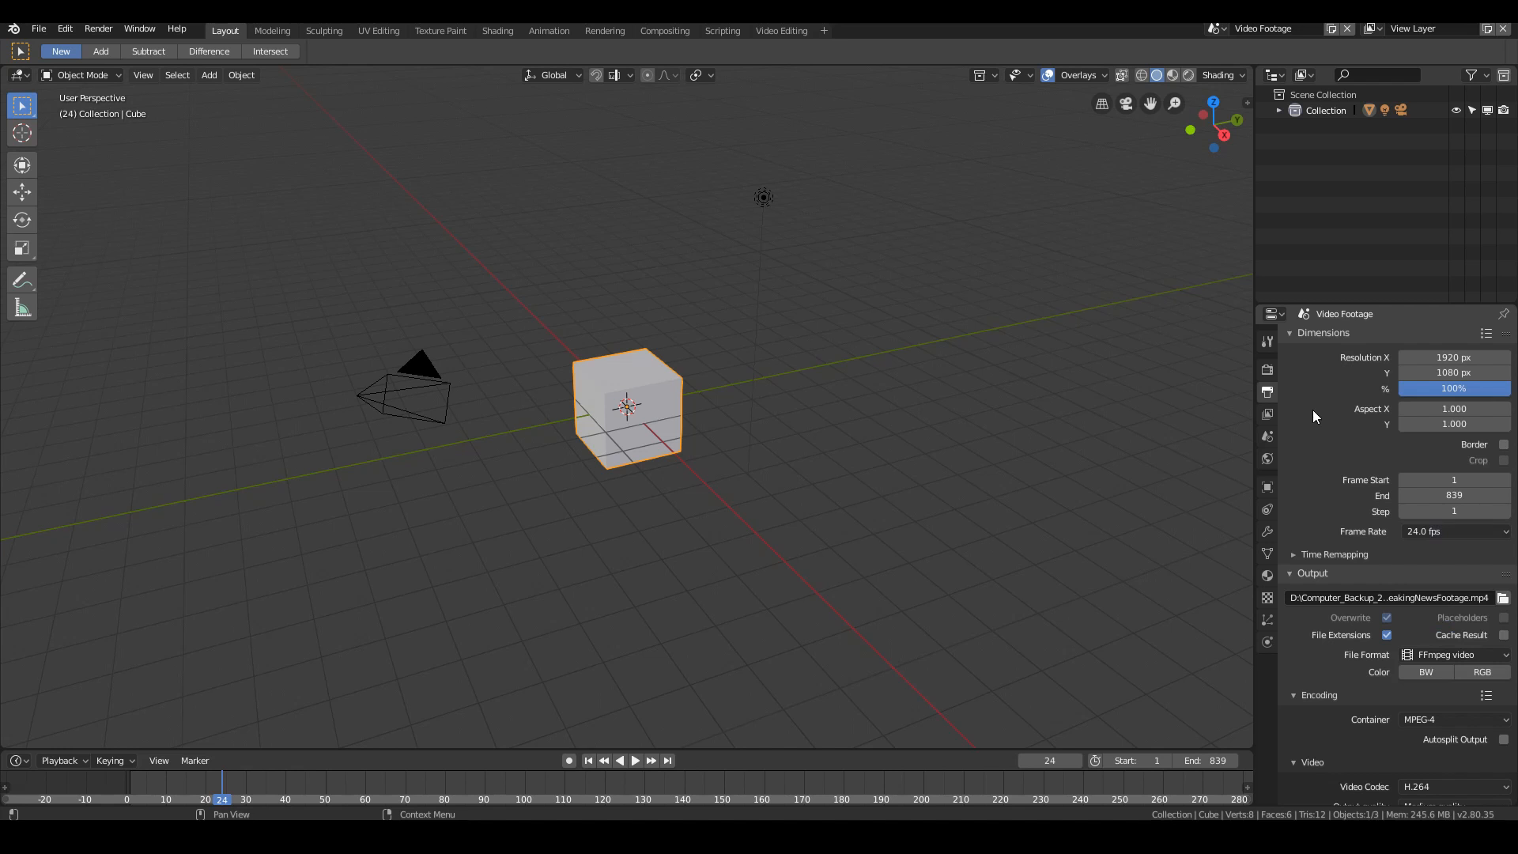
Step: Check the output settings once more and start rendering the Video Footage scene's full animation
{"action": "scroll", "coordinate": [1357, 557], "scroll_direction": "down", "scroll_amount": 5}
{"action": "scroll", "coordinate": [1354, 570], "scroll_direction": "up", "scroll_amount": 5}
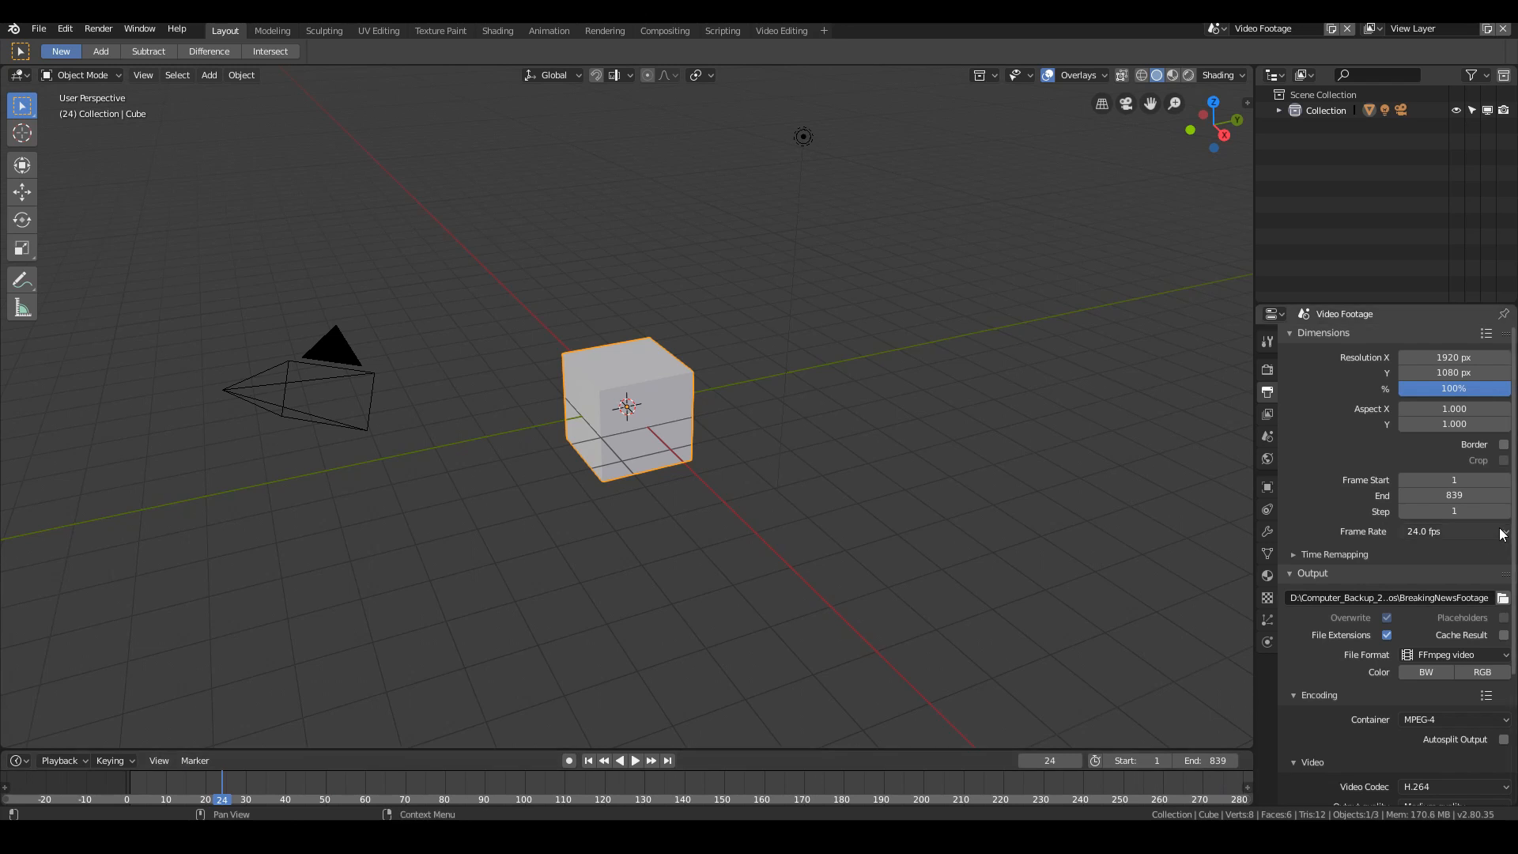
{"action": "left_click", "coordinate": [99, 29]}
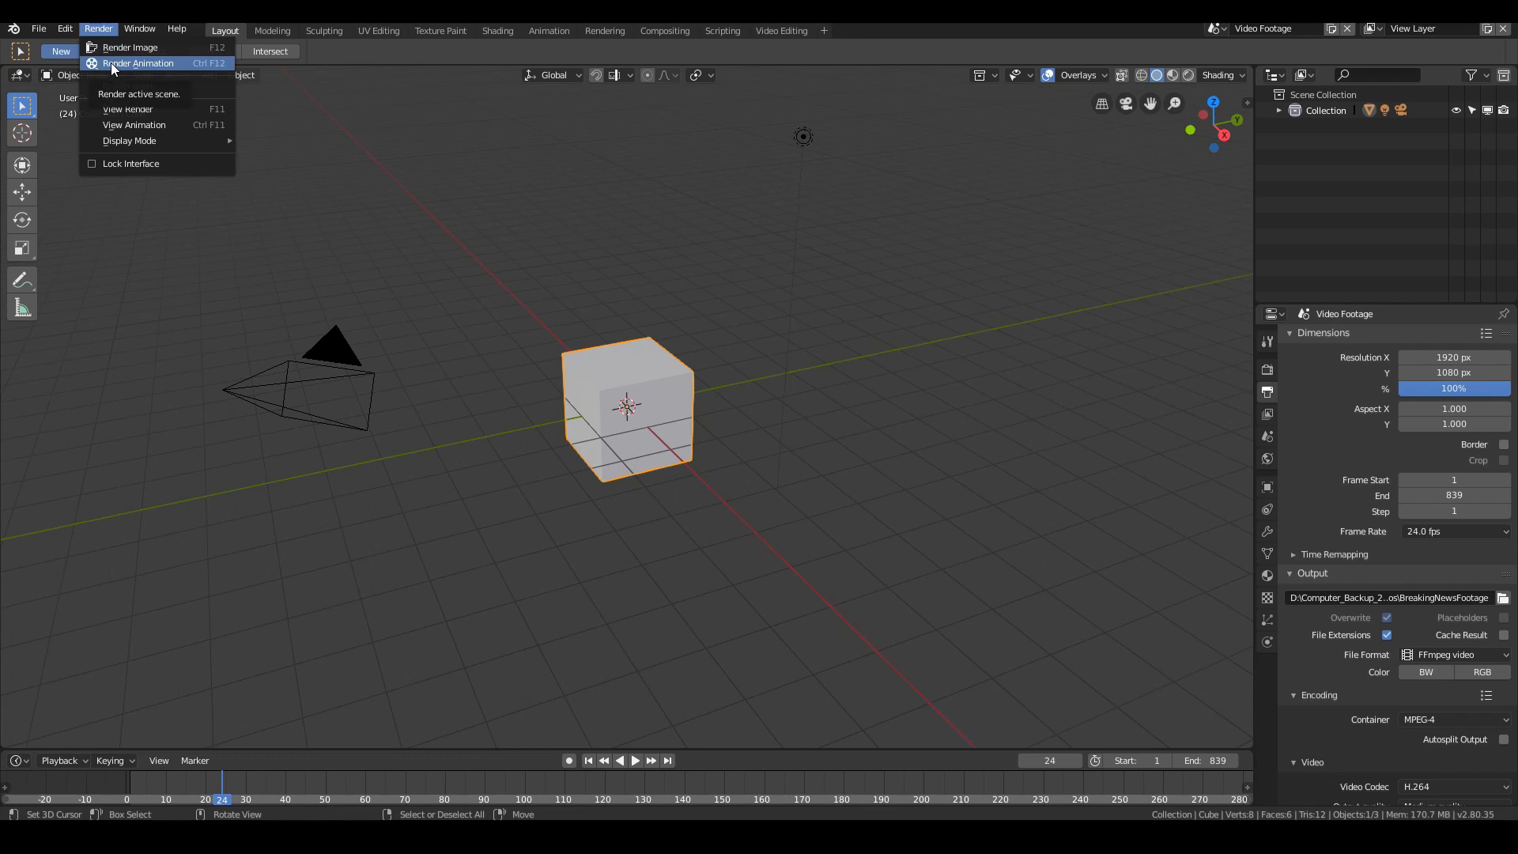
{"action": "left_click", "coordinate": [111, 63]}
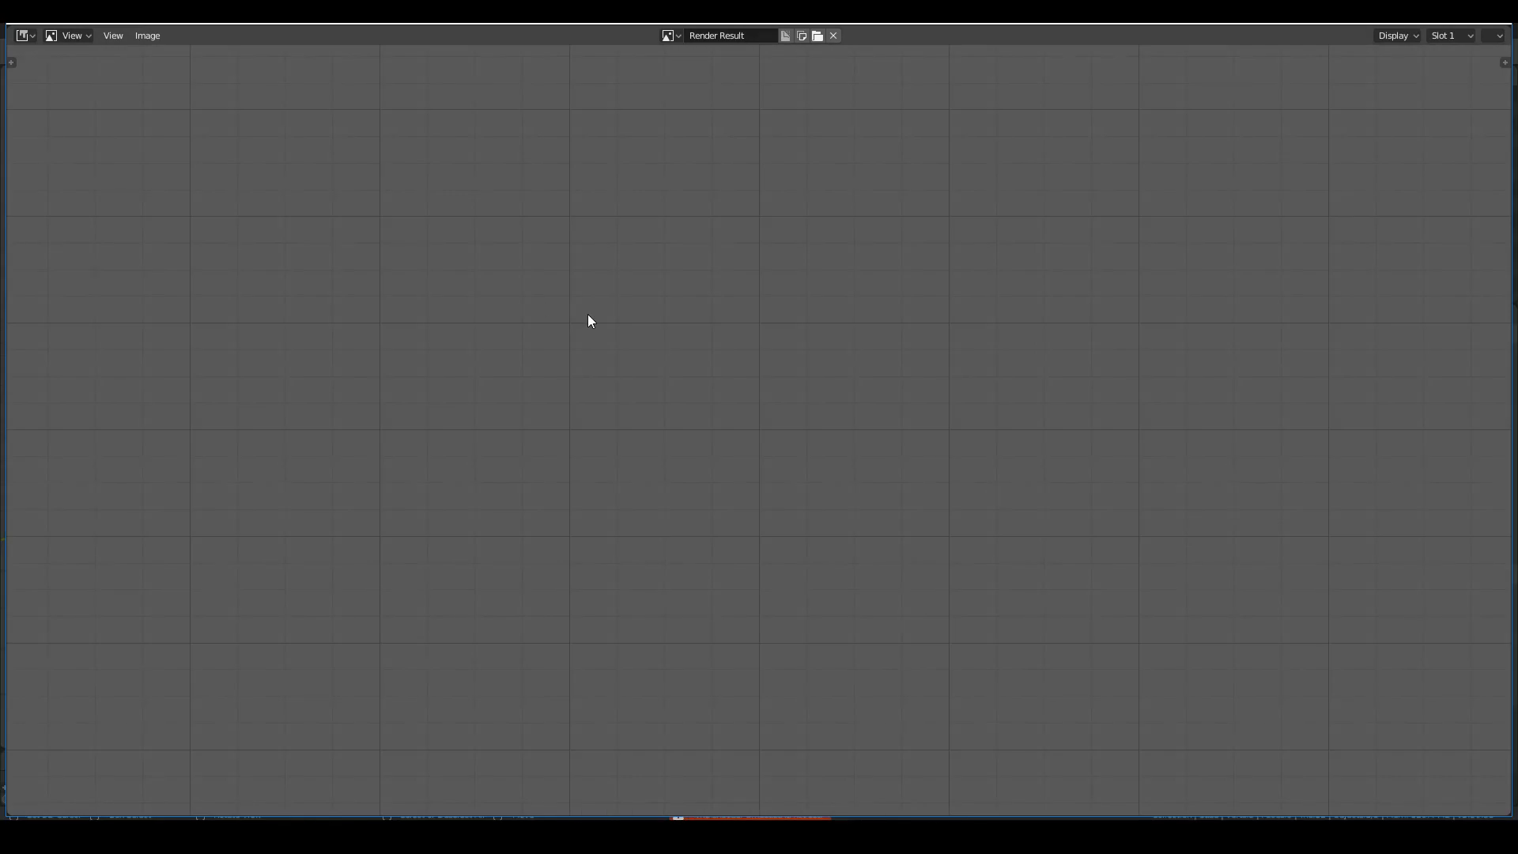